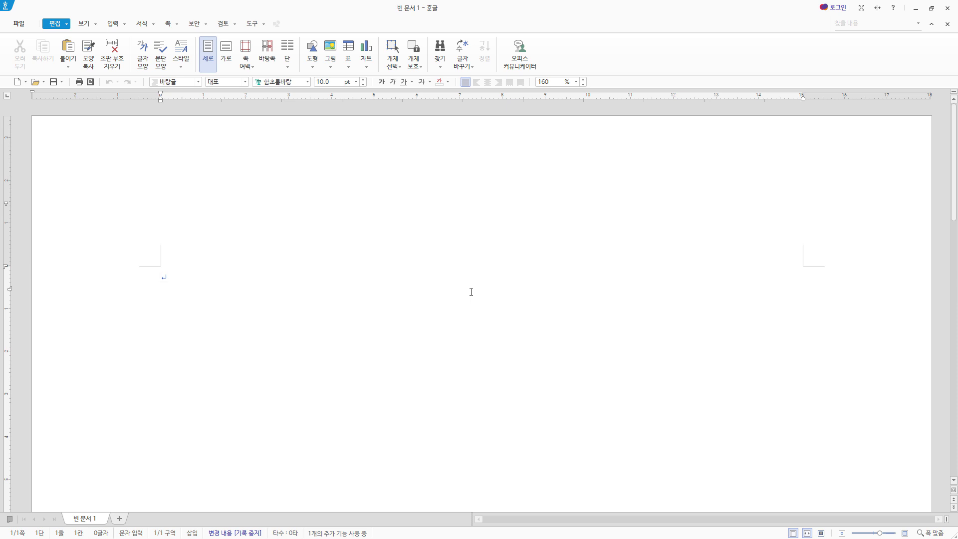
Save the blank document in the ITQ folder as a 한글 문서 (*.hwp), named with the candidate number and name.
{"action": "left_click", "coordinate": [54, 81]}
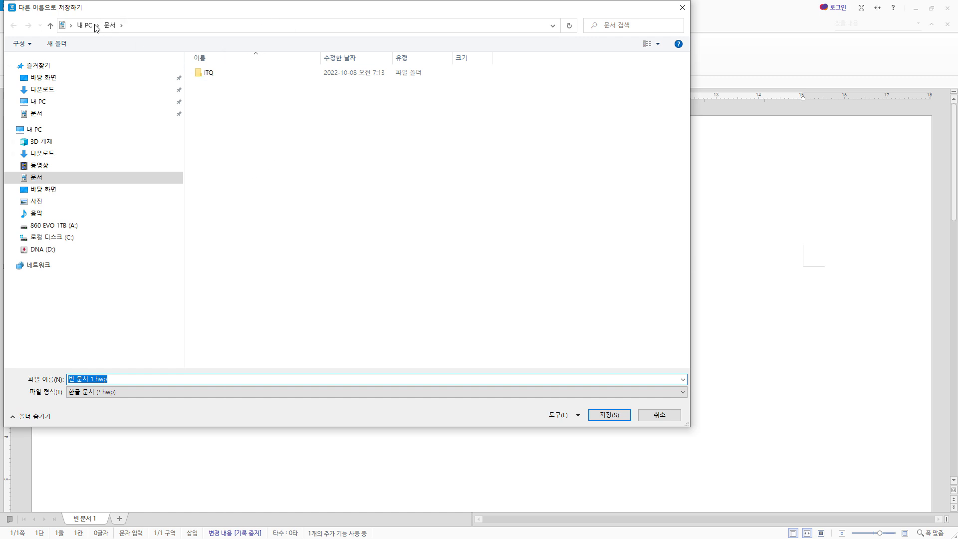
{"action": "left_click", "coordinate": [218, 74]}
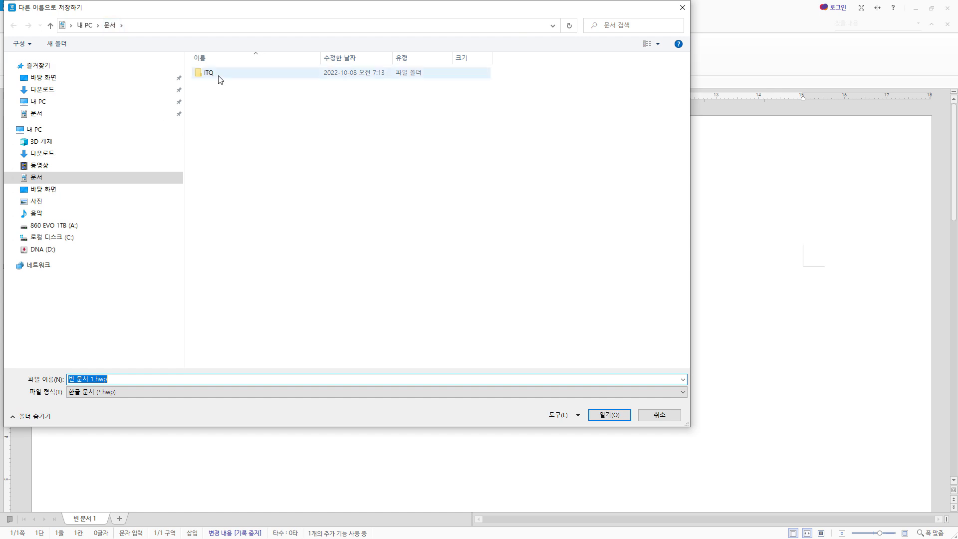
{"action": "double_click", "coordinate": [218, 74]}
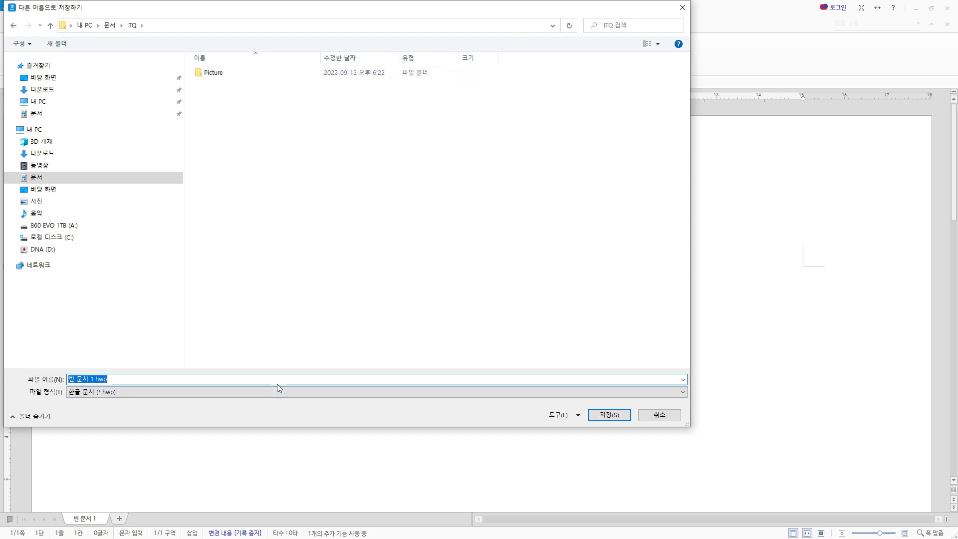
{"action": "type", "text": "12345678-홍길동"}
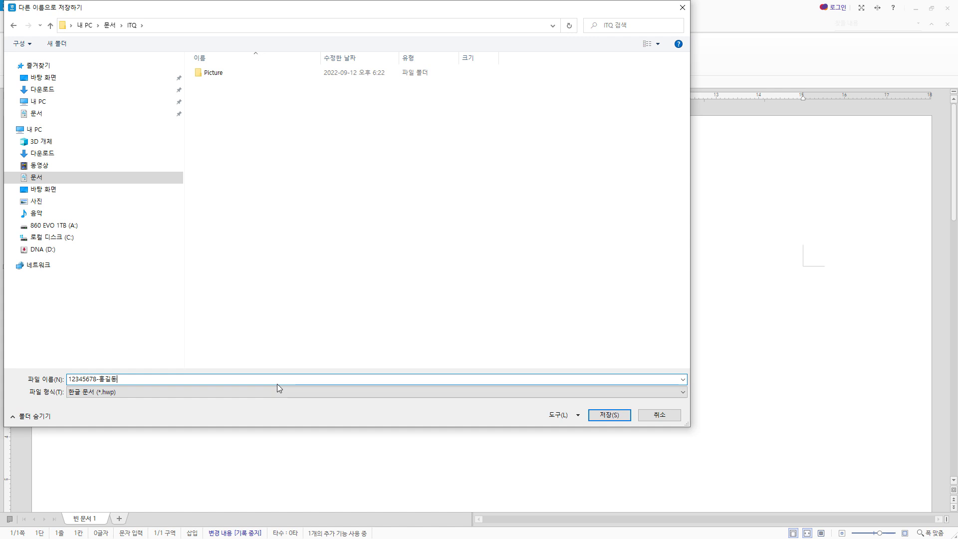
{"action": "left_click", "coordinate": [141, 398]}
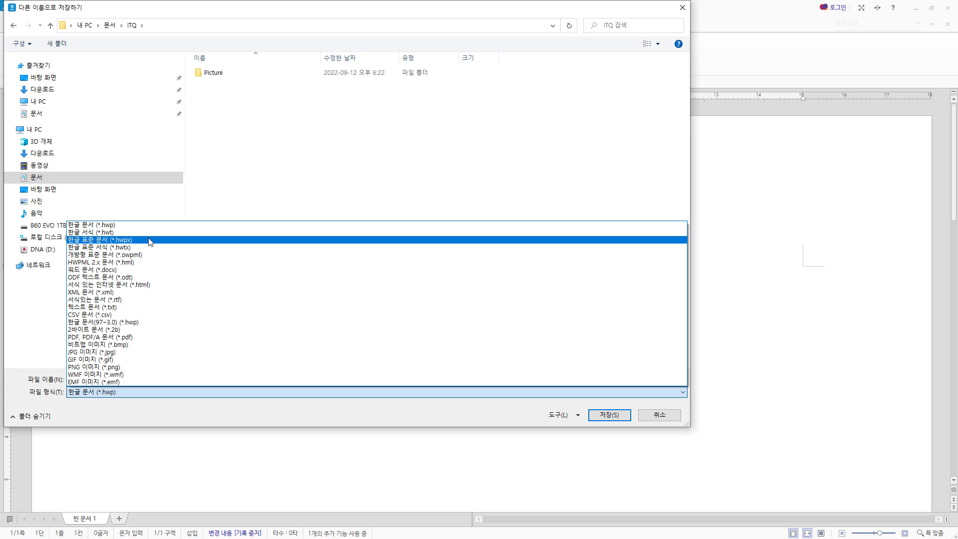
{"action": "left_click", "coordinate": [103, 409]}
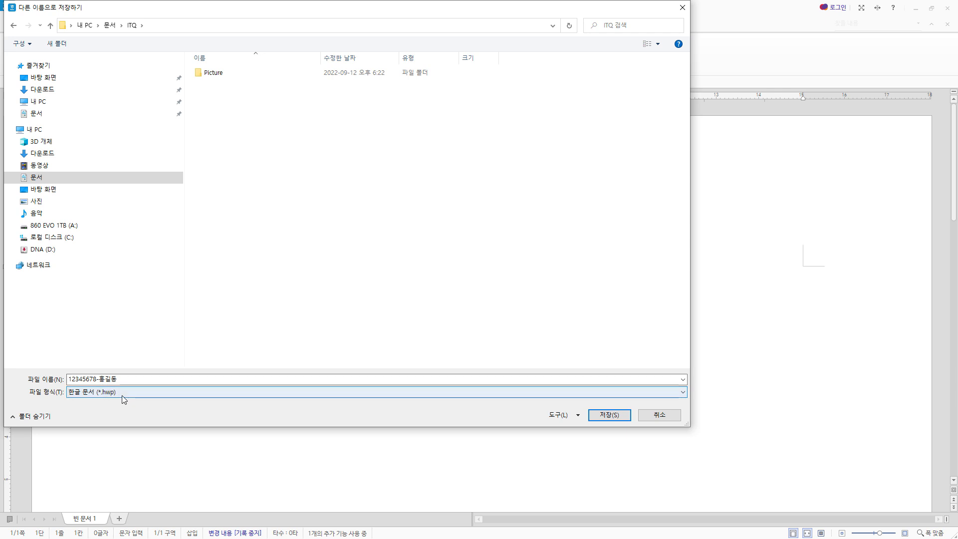
{"action": "double_click", "coordinate": [129, 380]}
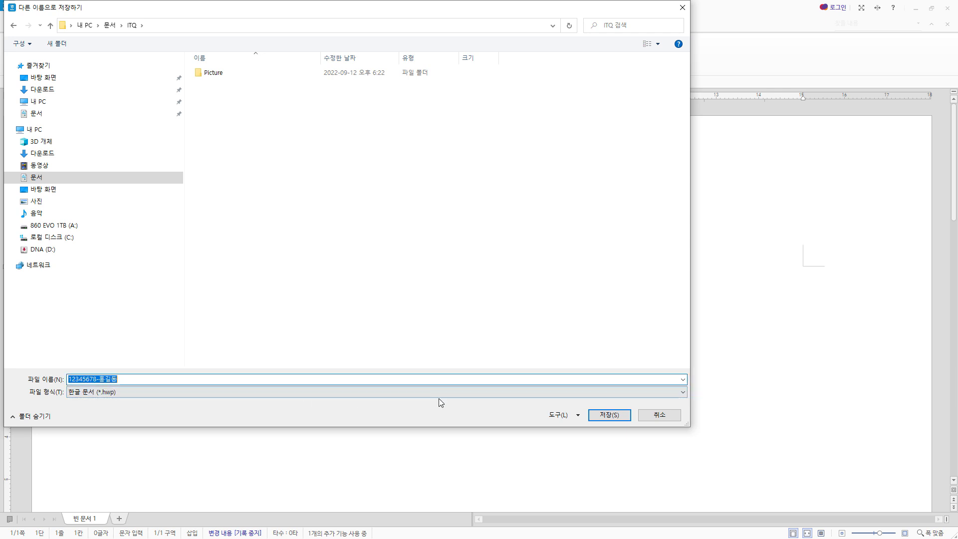
{"action": "left_click", "coordinate": [616, 419]}
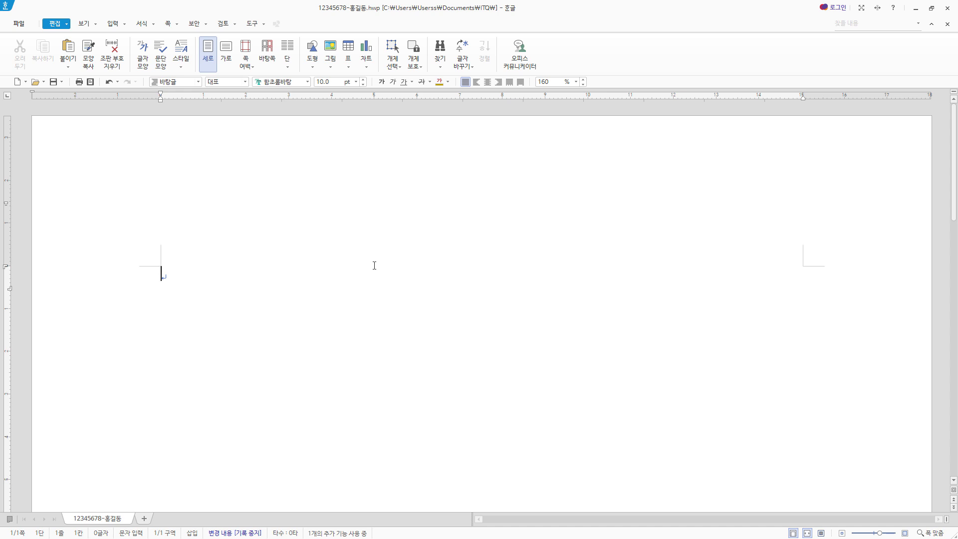
Switch the font colour palette to the 오피스 theme.
{"action": "left_click", "coordinate": [447, 81]}
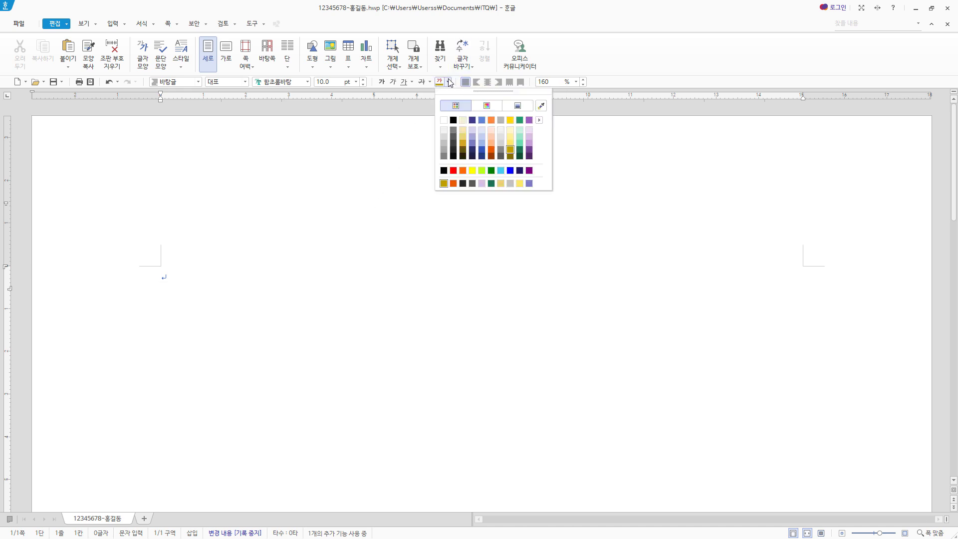
{"action": "left_click", "coordinate": [539, 120]}
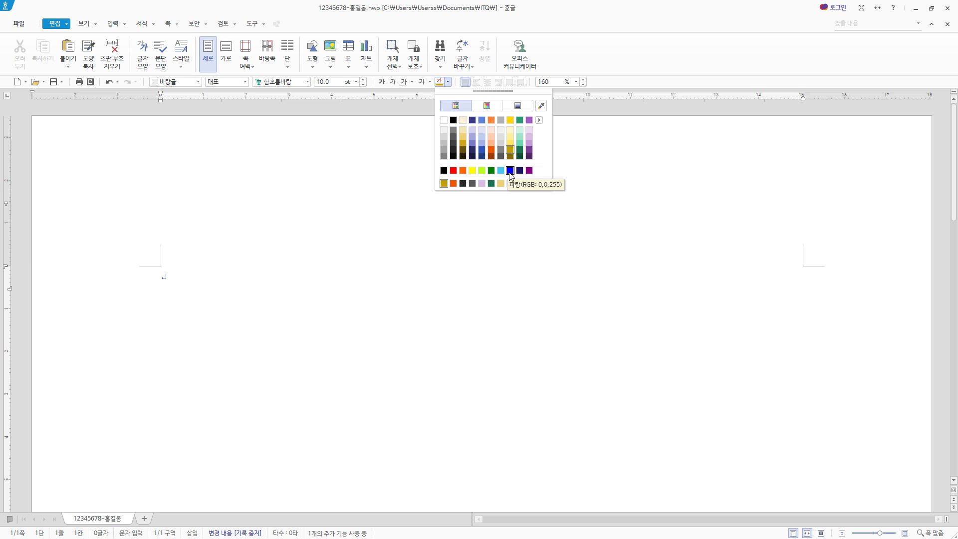
{"action": "left_click", "coordinate": [539, 120]}
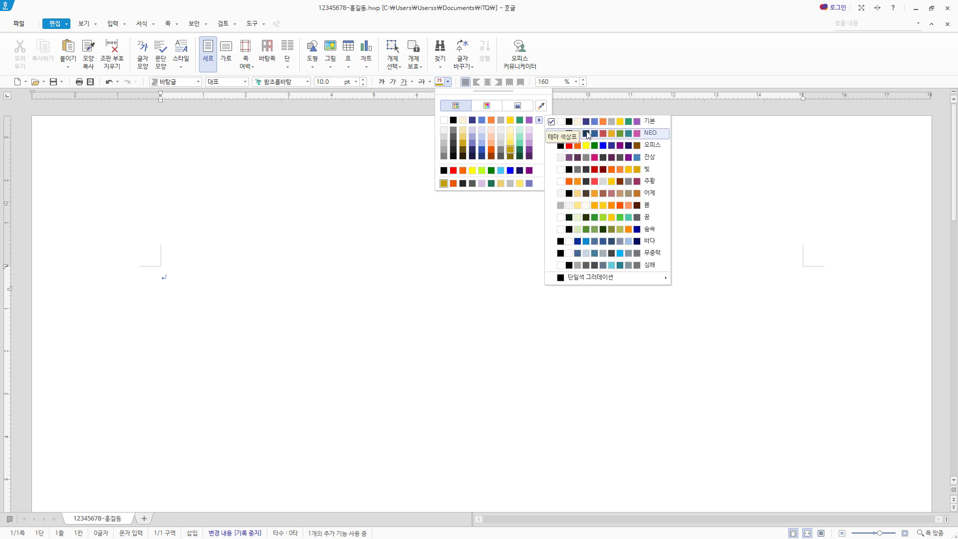
{"action": "left_click", "coordinate": [621, 149]}
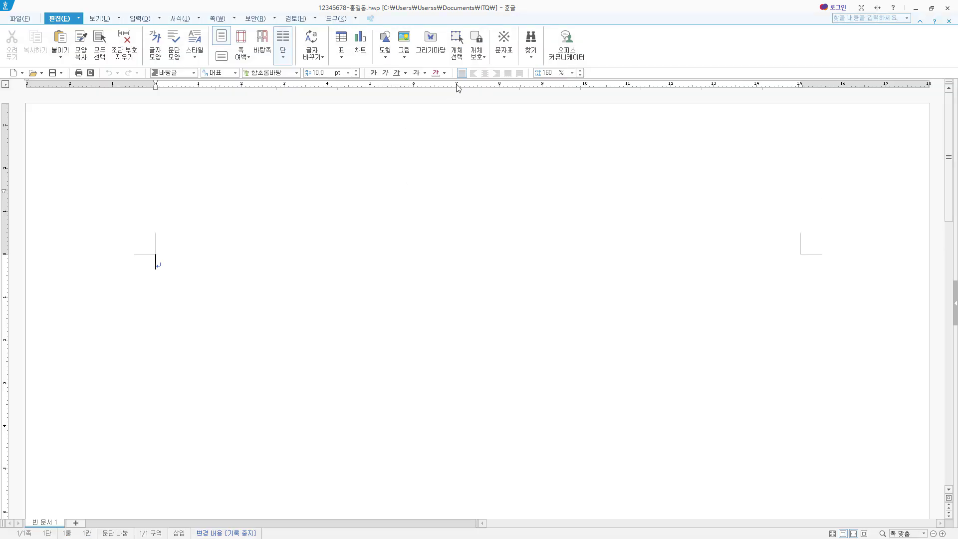
Examine the extended font colour choices in the colour dialog's palette and in the spectrum colour chart.
{"action": "left_click", "coordinate": [444, 73]}
{"action": "left_click", "coordinate": [474, 89]}
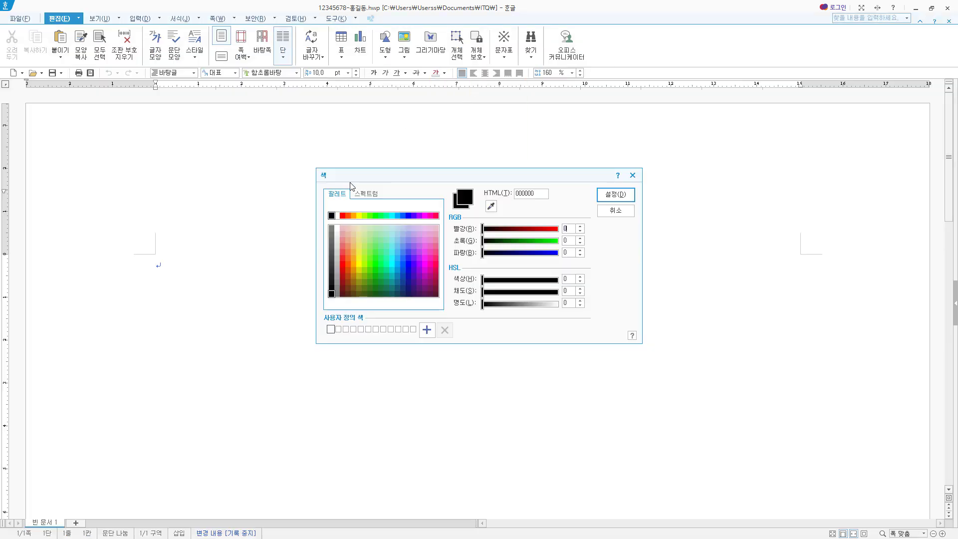
{"action": "left_click", "coordinate": [337, 218]}
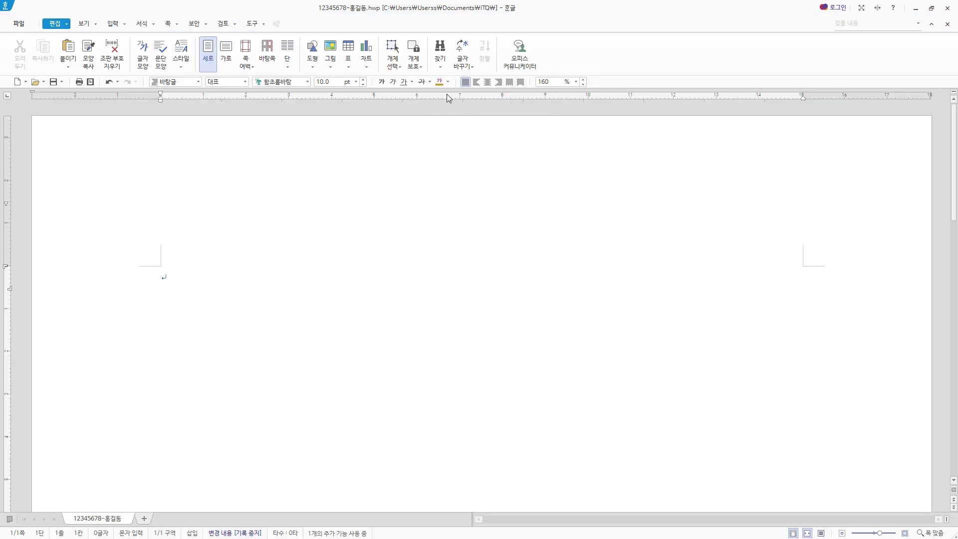
{"action": "left_click", "coordinate": [447, 82]}
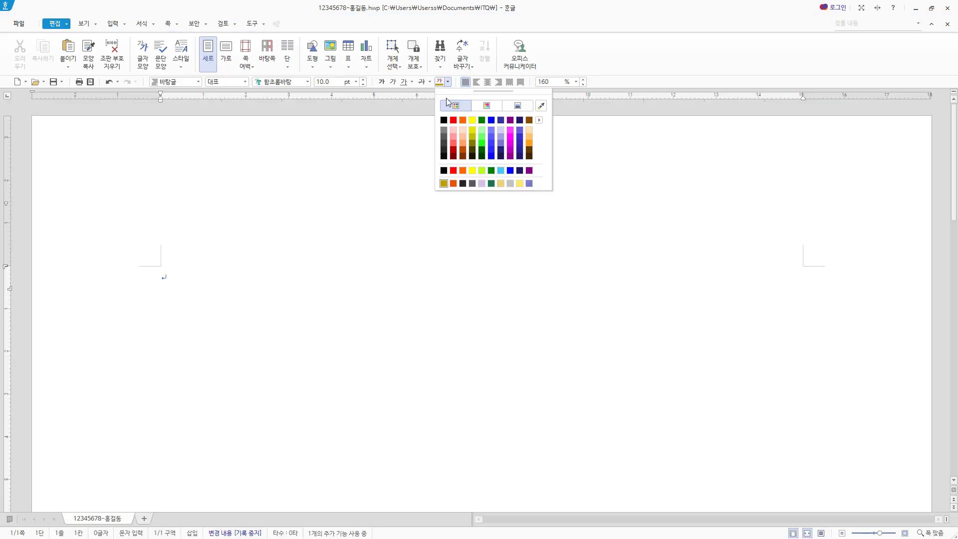
{"action": "left_click", "coordinate": [491, 110]}
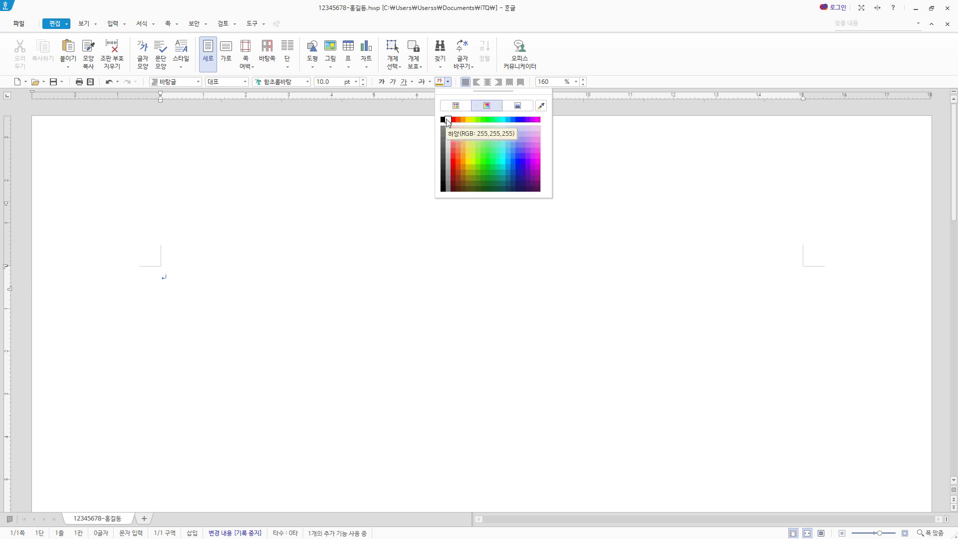
{"action": "left_click", "coordinate": [620, 148]}
Return the font colour chart to theme colours with the 기본 theme and set the font colour to white.
{"action": "left_click", "coordinate": [447, 83]}
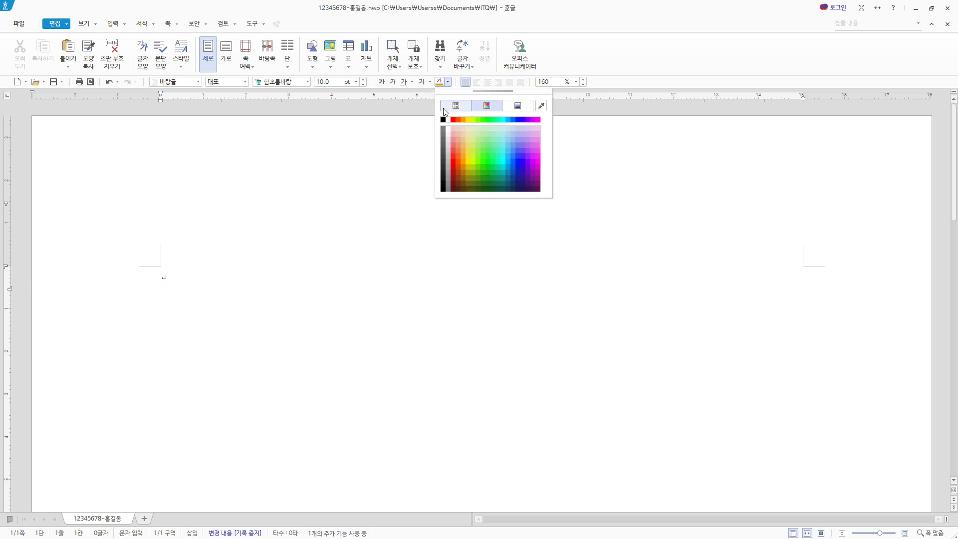
{"action": "left_click", "coordinate": [456, 107]}
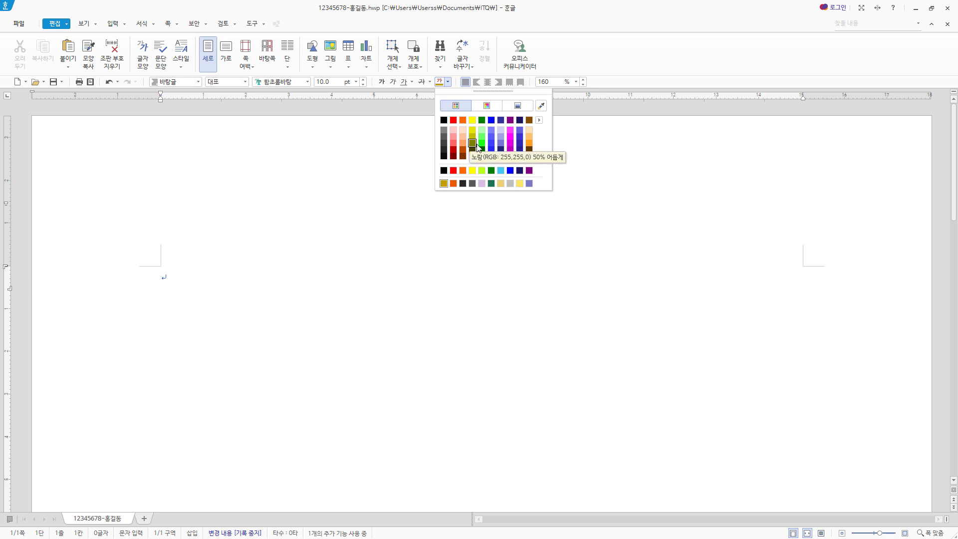
{"action": "left_click", "coordinate": [539, 120]}
{"action": "left_click", "coordinate": [584, 124]}
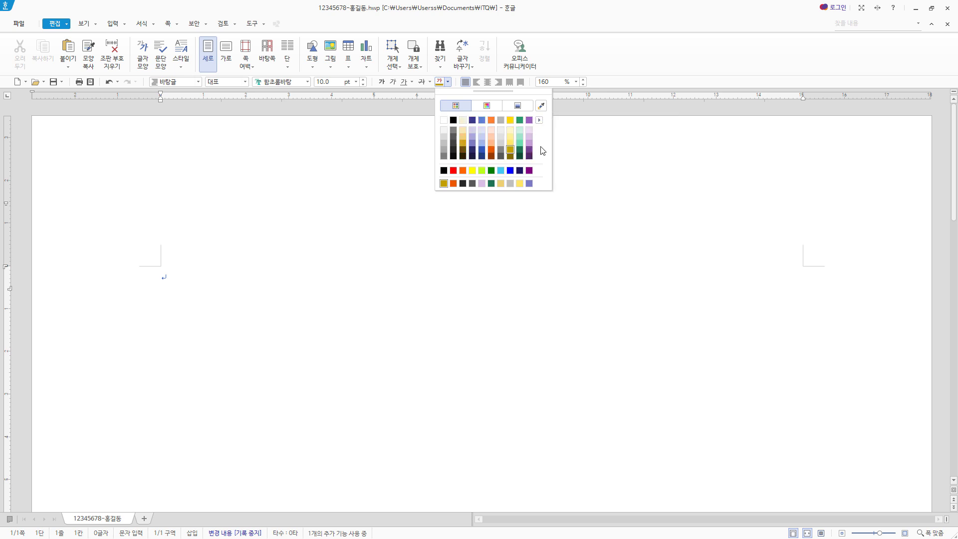
{"action": "left_click", "coordinate": [444, 121]}
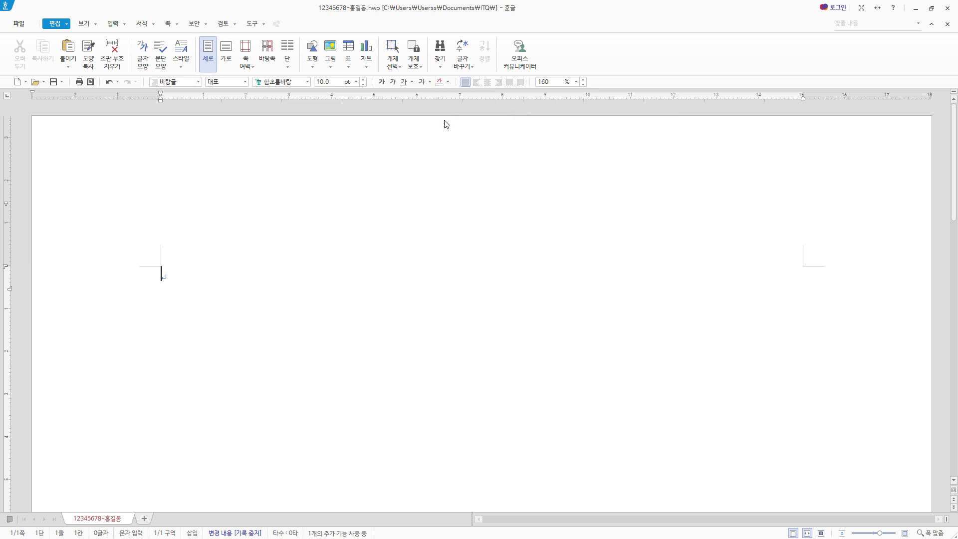
Switch the font colour palette to the 오피스 theme and set the font colour to black.
{"action": "left_click", "coordinate": [447, 82]}
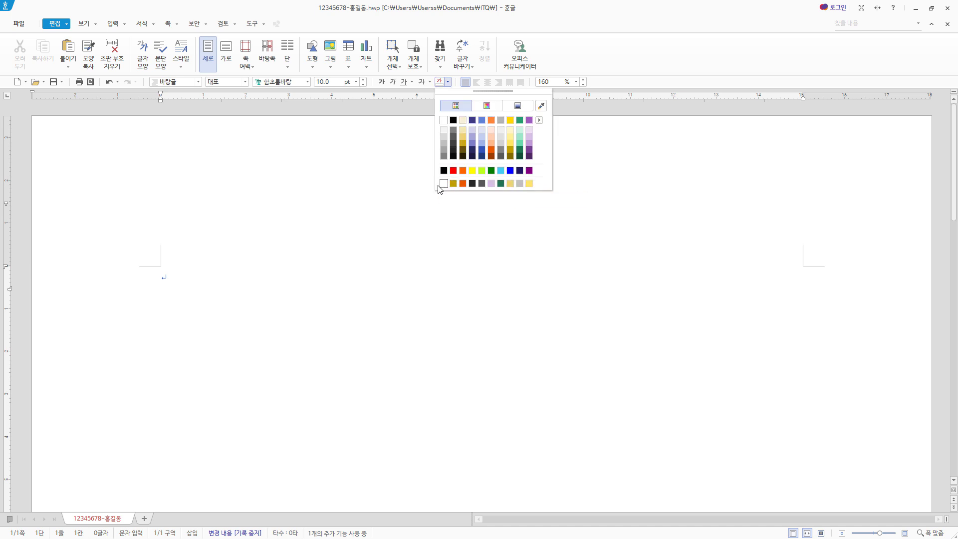
{"action": "left_click", "coordinate": [539, 120]}
{"action": "left_click", "coordinate": [615, 152]}
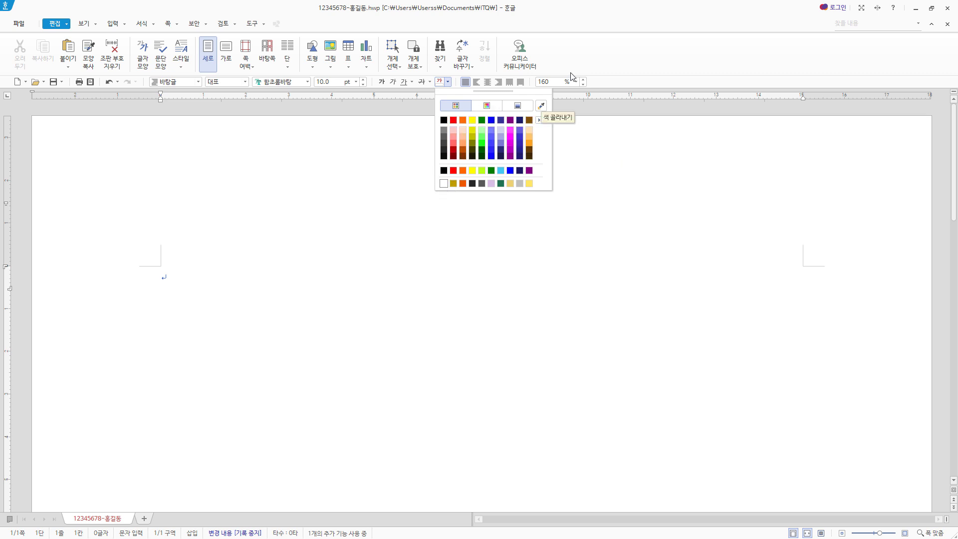
{"action": "left_click", "coordinate": [443, 120]}
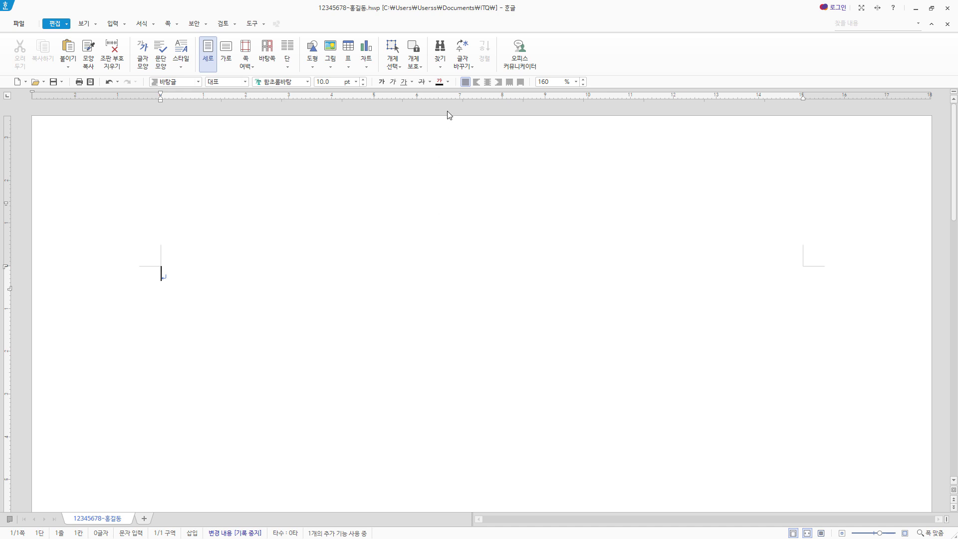
Restore the 기본 theme in the font colour palette and look over its yellow swatches.
{"action": "left_click", "coordinate": [448, 82]}
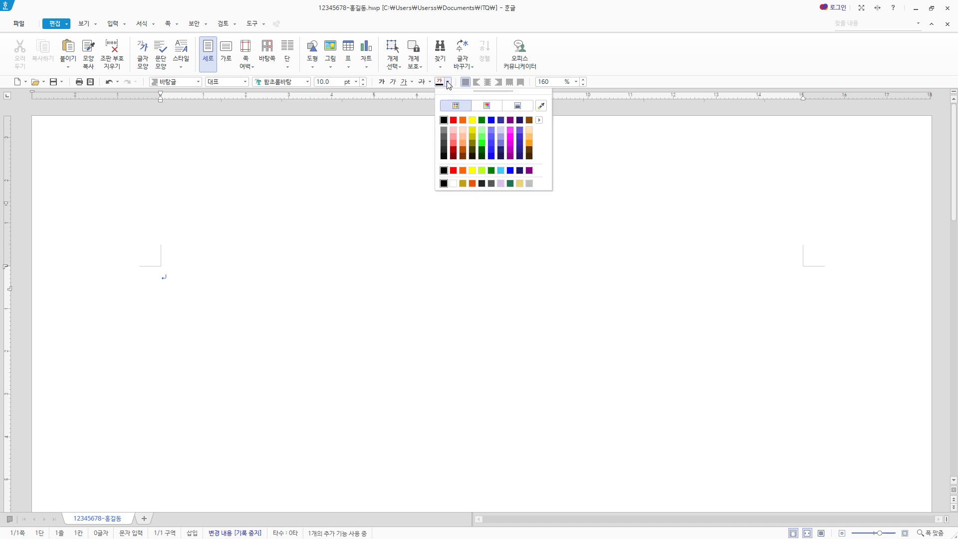
{"action": "left_click", "coordinate": [538, 120]}
{"action": "left_click", "coordinate": [612, 125]}
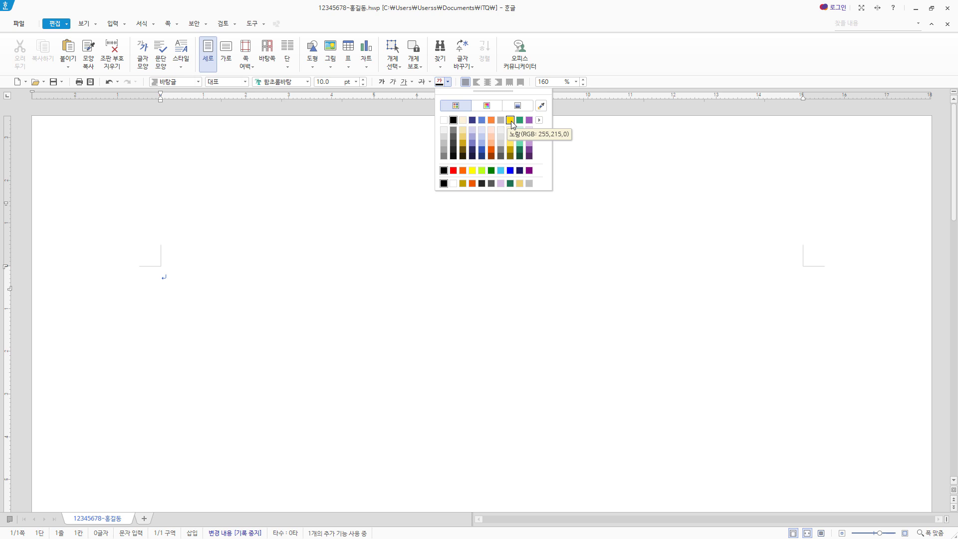
{"action": "left_click", "coordinate": [472, 171]}
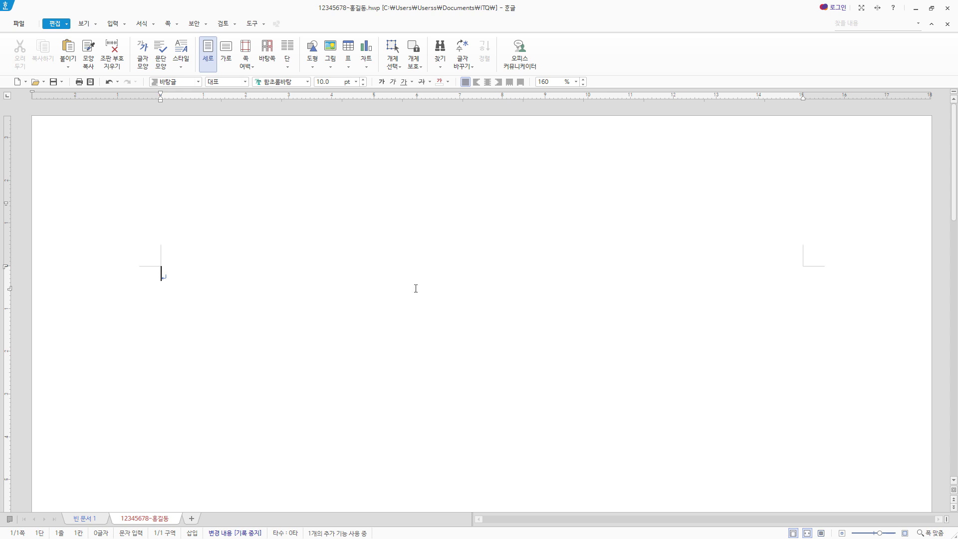
Set the paper margins to 10 mm for top, header, footer and bottom, and 11 mm for left and right.
{"action": "key", "text": "F7"}
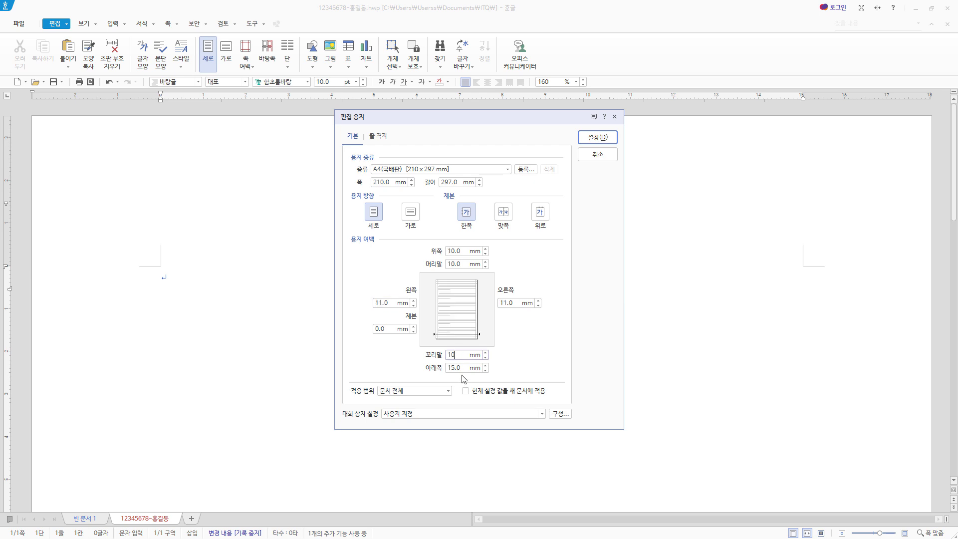
{"action": "key", "text": "Tab"}
{"action": "type", "text": "10"}
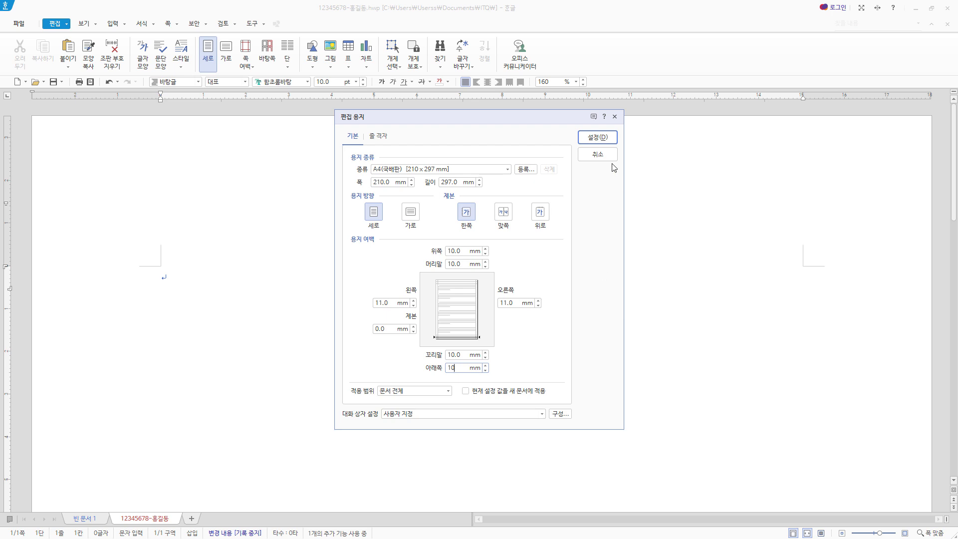
{"action": "left_click", "coordinate": [603, 139]}
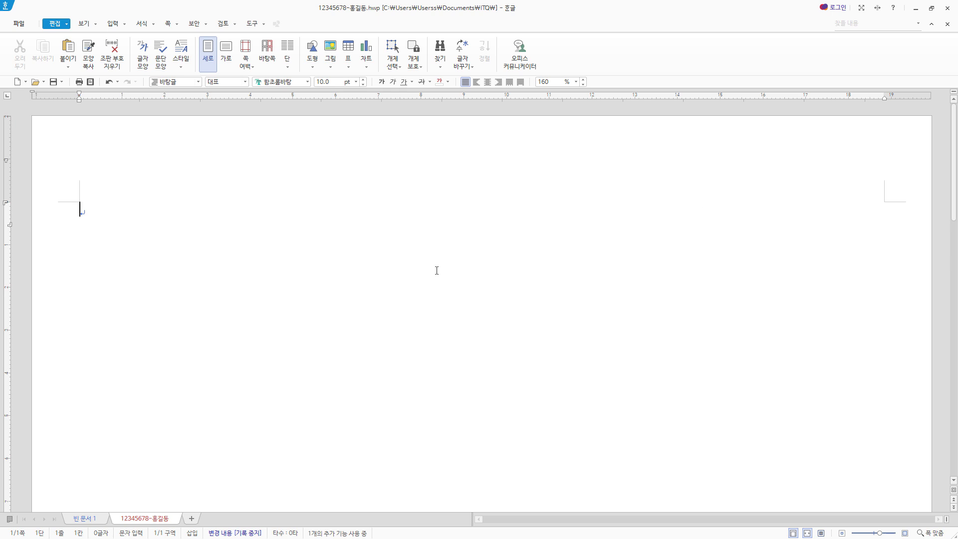
View the whole page at once, and return the zoom to the page width.
{"action": "left_click", "coordinate": [85, 23]}
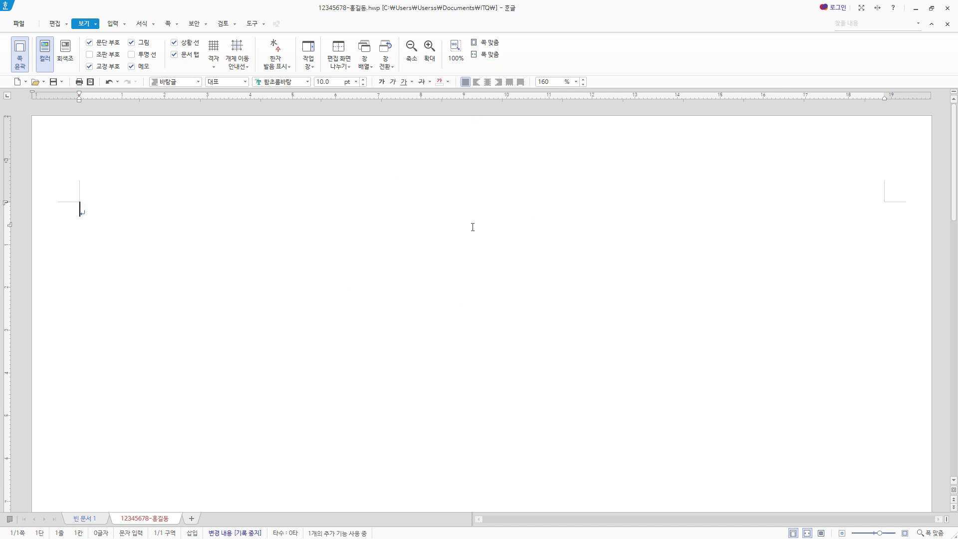
{"action": "left_click", "coordinate": [486, 44]}
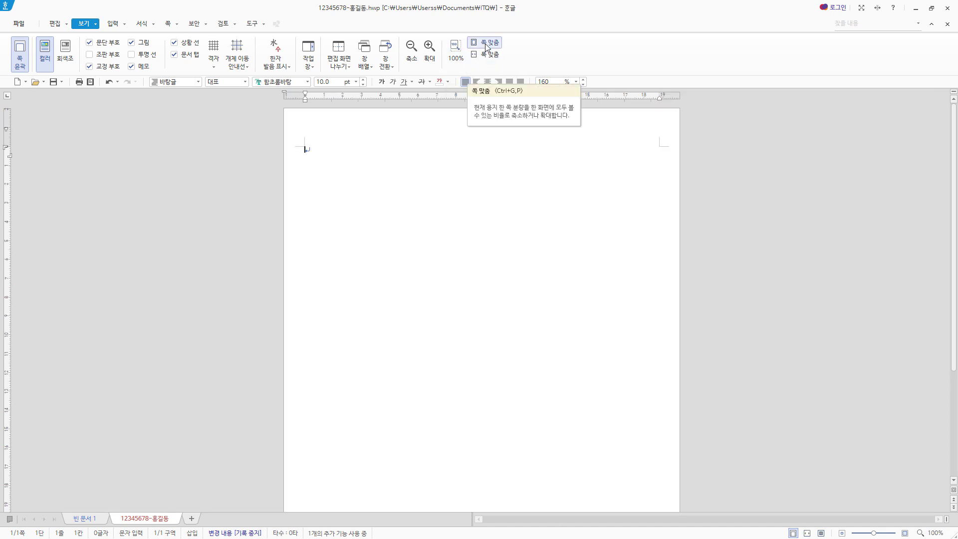
{"action": "left_click", "coordinate": [485, 54]}
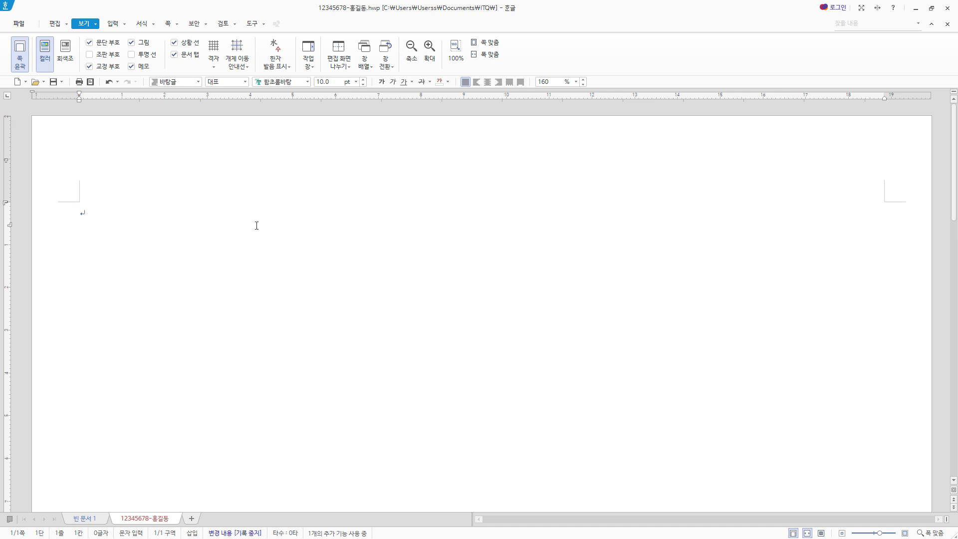
Enter the question numbers "1." and "2." with three blank lines between them.
{"action": "type", "text": "1."}
{"action": "key", "text": "Return"}
{"action": "key", "text": "Return"}
{"action": "key", "text": "Return"}
{"action": "key", "text": "Return"}
{"action": "type", "text": "2."}
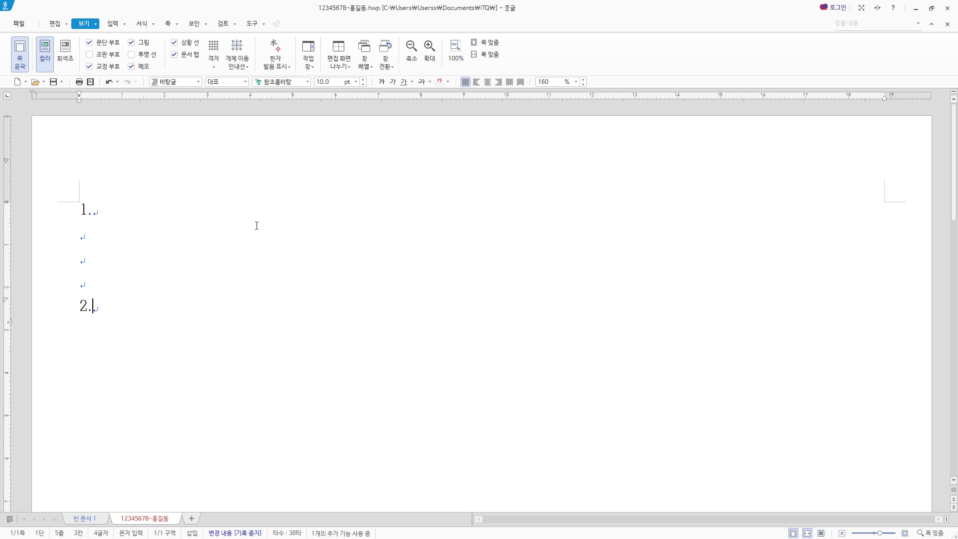
Add three lines below "2." and insert a section break (구역 나누기) to start a new page.
{"action": "key", "text": "Return"}
{"action": "key", "text": "Return"}
{"action": "key", "text": "Return"}
{"action": "left_click", "coordinate": [169, 24]}
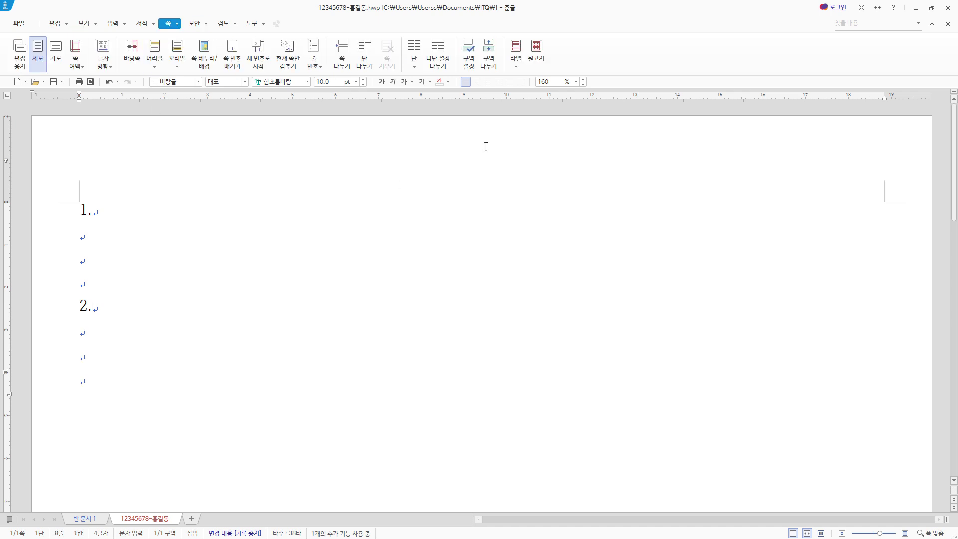
{"action": "left_click", "coordinate": [489, 50]}
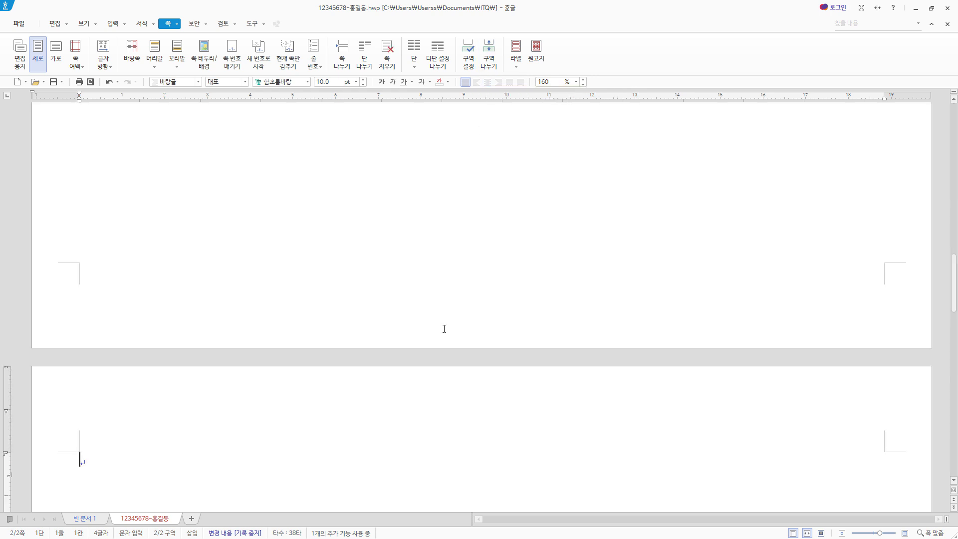
Enter the question numbers "3." and "4." on the second page with three blank lines between them.
{"action": "scroll", "coordinate": [205, 461], "scroll_direction": "down", "scroll_amount": 1}
{"action": "scroll", "coordinate": [143, 417], "scroll_direction": "down", "scroll_amount": 1}
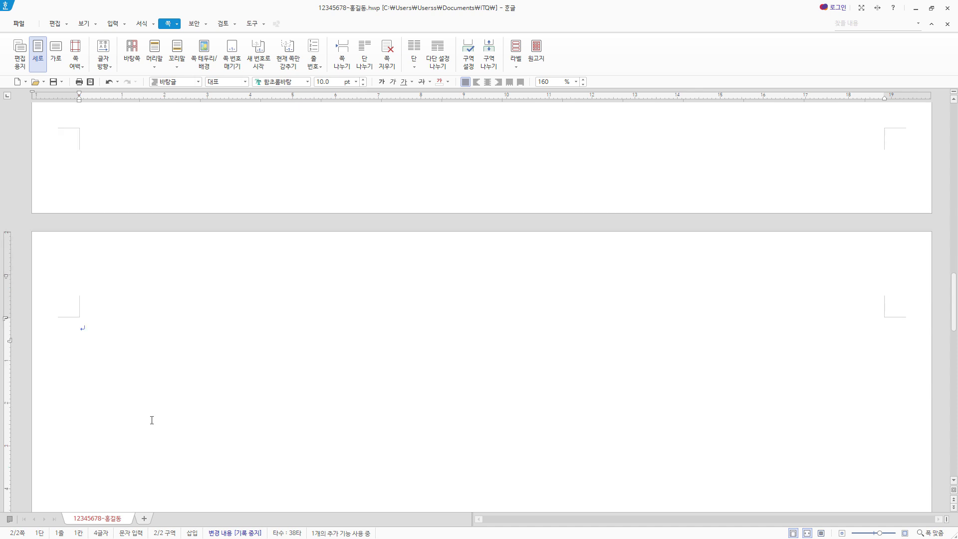
{"action": "type", "text": "3."}
{"action": "key", "text": "Return"}
{"action": "key", "text": "Return"}
{"action": "key", "text": "Up"}
{"action": "key", "text": "Down"}
{"action": "key", "text": "Return"}
{"action": "key", "text": "Return"}
{"action": "type", "text": "4."}
Add three lines below "4." and insert a section break (구역 나누기) to start the third page.
{"action": "key", "text": "Return"}
{"action": "key", "text": "Return"}
{"action": "key", "text": "Return"}
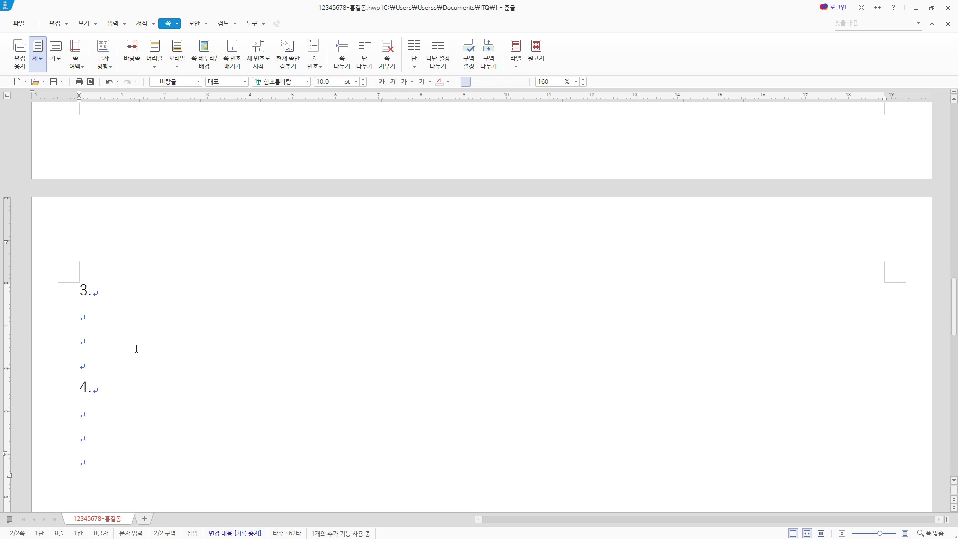
{"action": "left_click", "coordinate": [489, 54]}
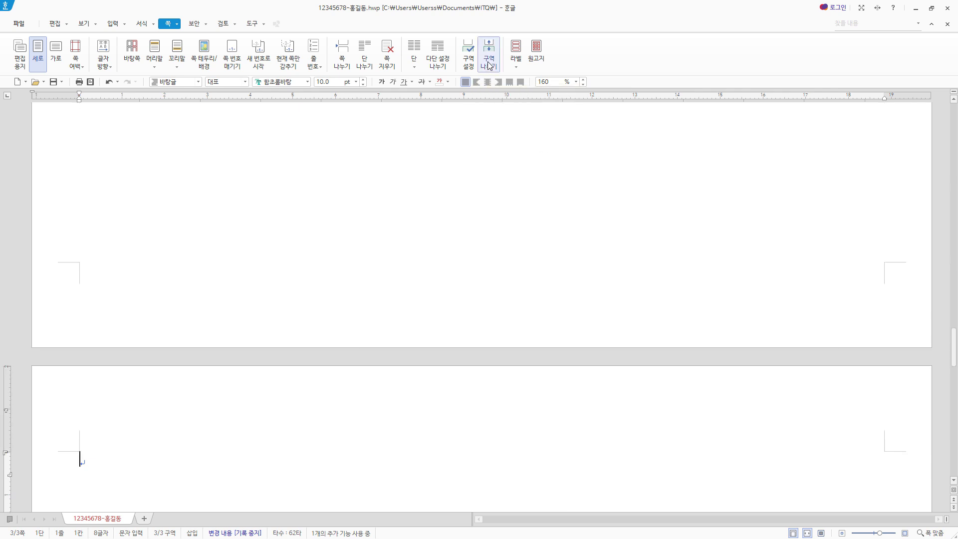
Enter the title "봉사와 희생정신의 소방공무원" on the first line of the third page.
{"action": "scroll", "coordinate": [202, 388], "scroll_direction": "down", "scroll_amount": 1}
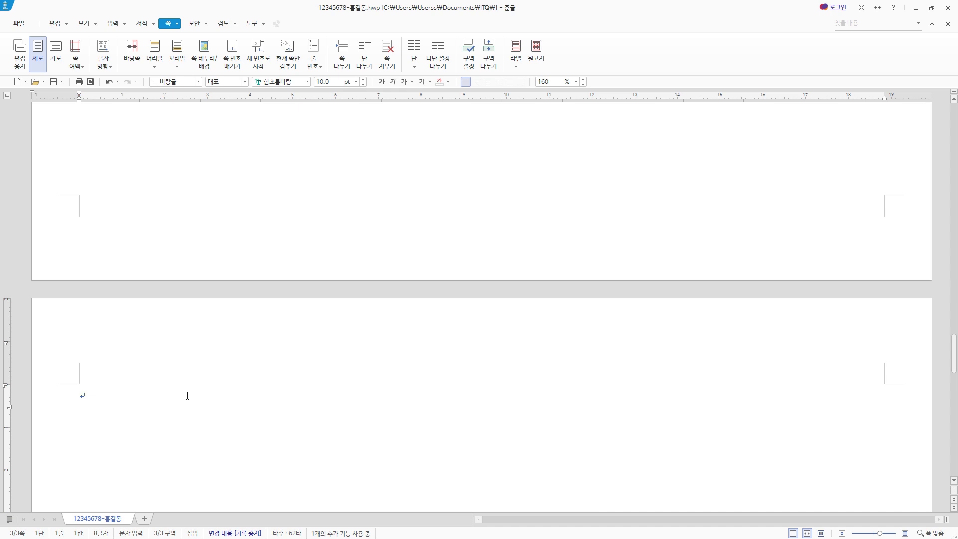
{"action": "scroll", "coordinate": [122, 457], "scroll_direction": "up", "scroll_amount": 3}
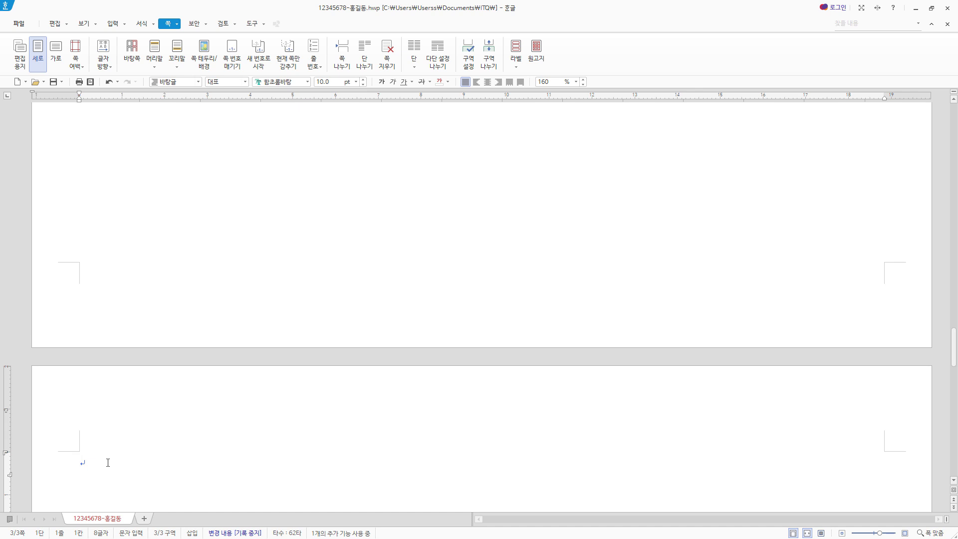
{"action": "scroll", "coordinate": [108, 462], "scroll_direction": "down", "scroll_amount": 6}
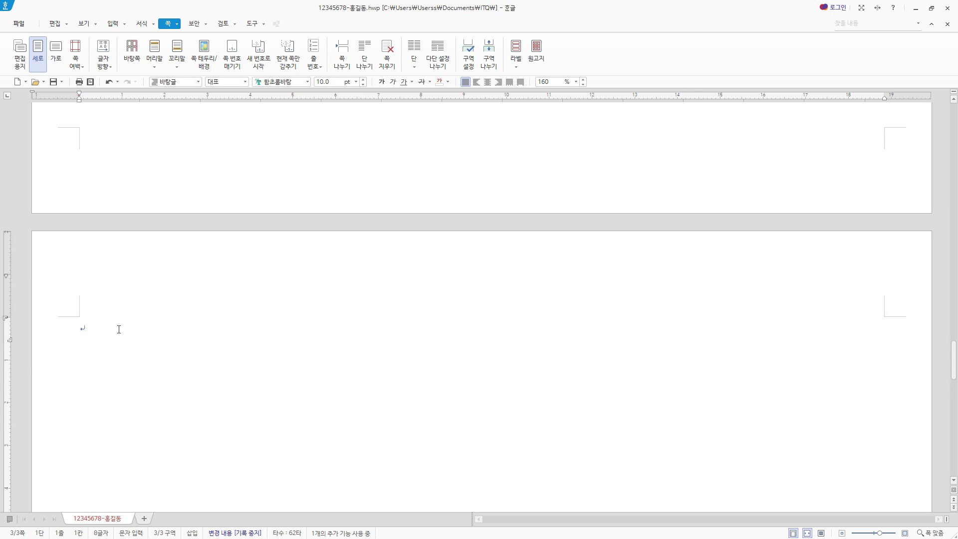
{"action": "type", "text": "봉사와 희생정신의 소방공무원"}
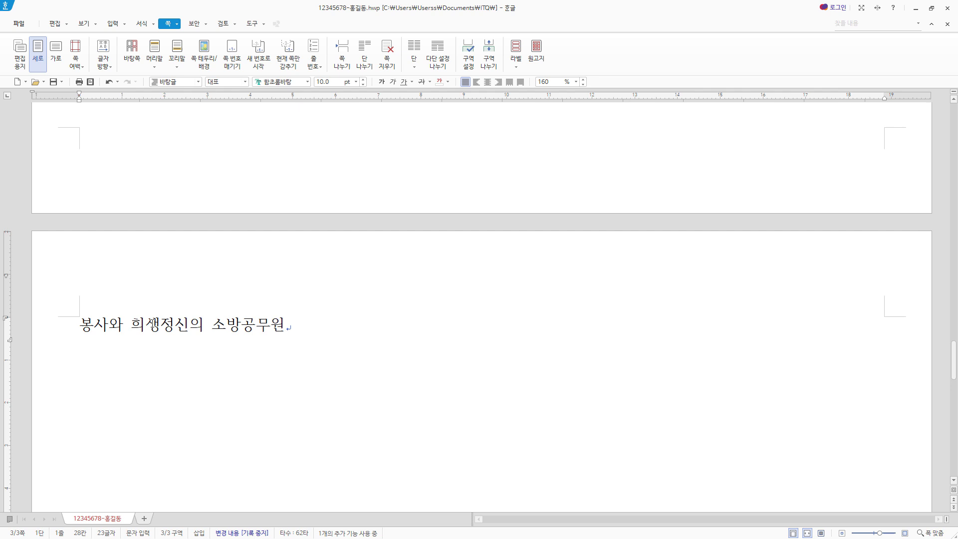
Insert a bookmark (책갈피) named "소방" at the start of the third page's title.
{"action": "left_click", "coordinate": [81, 325]}
{"action": "left_click", "coordinate": [113, 24]}
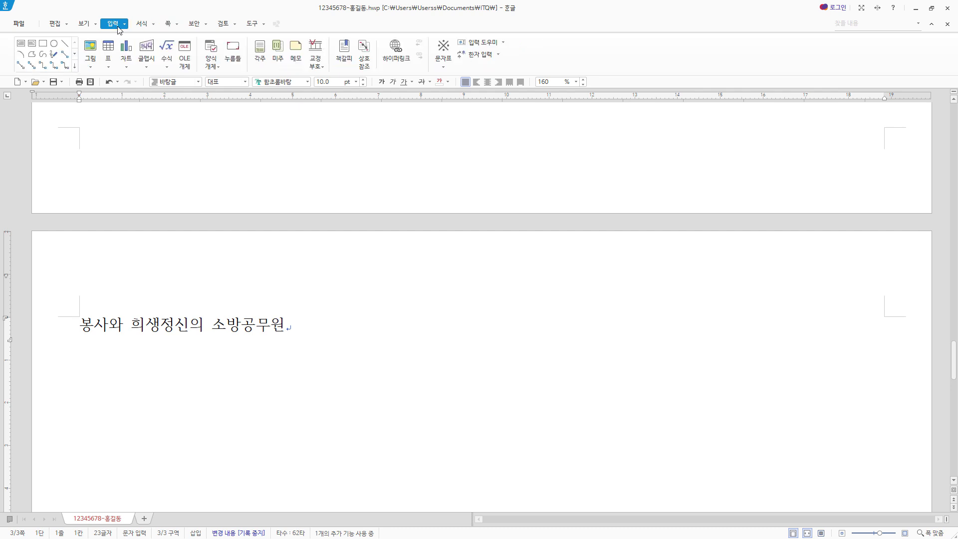
{"action": "left_click", "coordinate": [344, 50]}
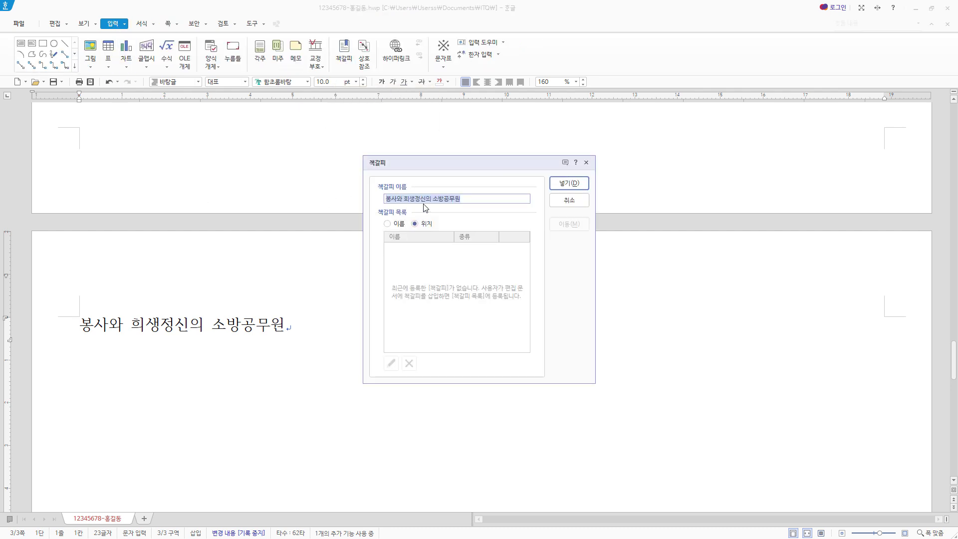
{"action": "type", "text": "소방"}
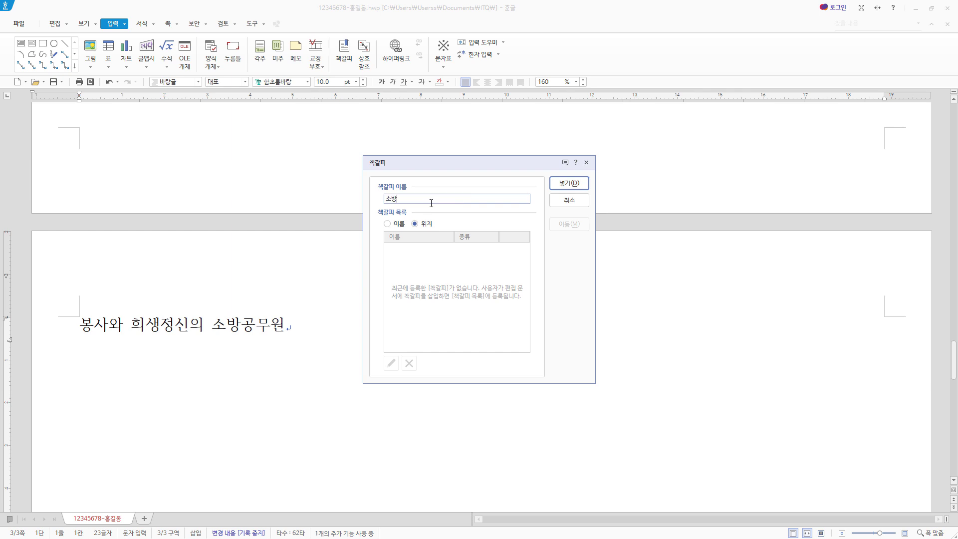
{"action": "left_click", "coordinate": [570, 185]}
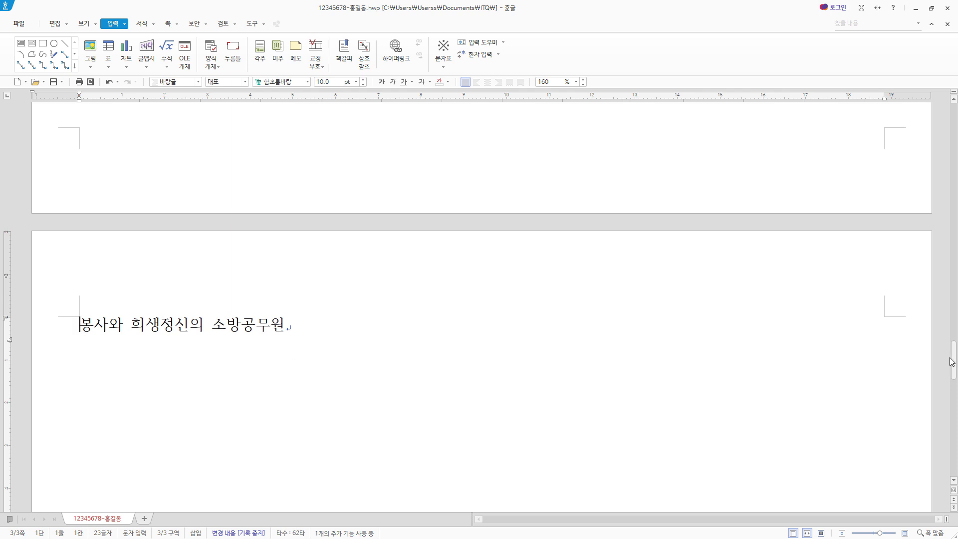
Below "1.", enter "The Korean National Fire Agency is a state agency dedicated to fire prevention and emergency response to accidents or land disasters.".
{"action": "left_click_drag", "start_coordinate": [953, 359], "coordinate": [953, 122]}
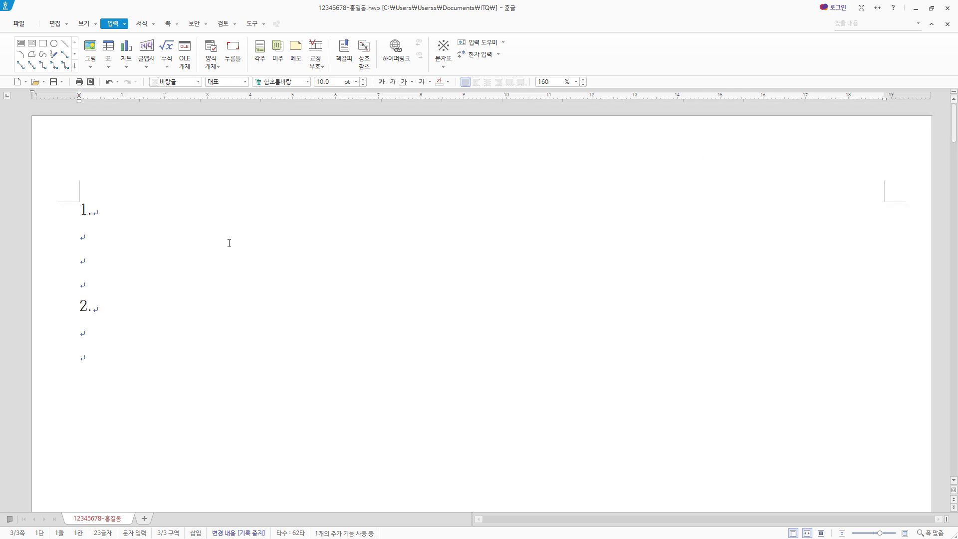
{"action": "left_click", "coordinate": [151, 207]}
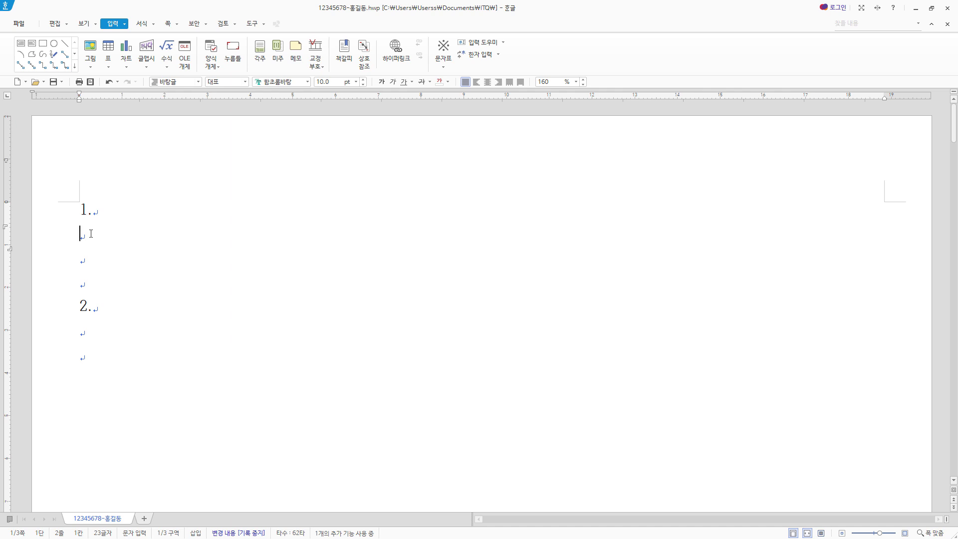
{"action": "type", "text": "The Korean National Fire Agency is a state agency dedicated to fire prevention and emergency response to accidents or land disasters."}
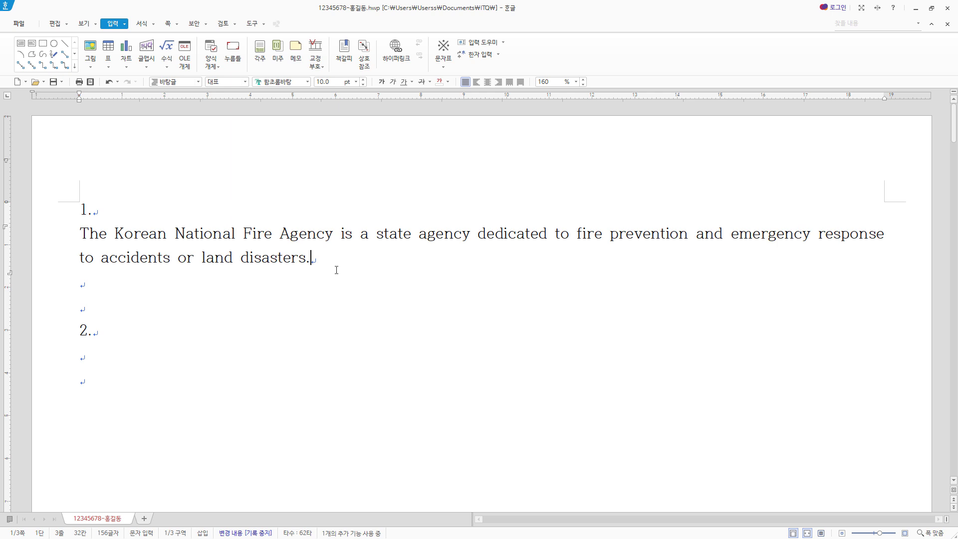
On a new line, enter "119 청소년단은 어려서부터 안전에 대한 의식과 습관을 기르고, 이웃을 먼저 생각하며 봉사하는 참사랑을 실천하는 선도조직으로 건강한 어린이 육성을 목표로 하고 있다.".
{"action": "key", "text": "Return"}
{"action": "left_click", "coordinate": [151, 288]}
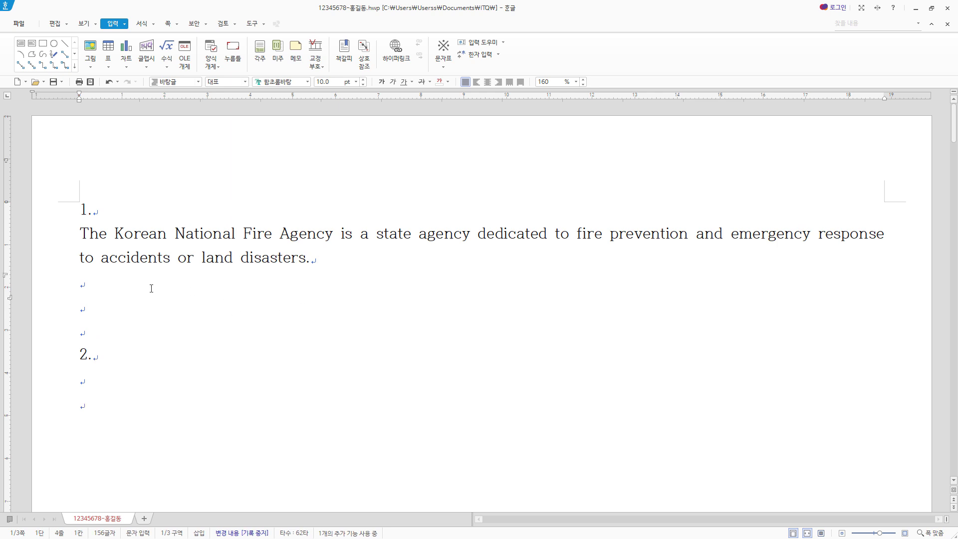
{"action": "type", "text": "119 청소년단은 어려서부터 안전에 대한 의식과 습관을 기르고, 이웃을 먼저 생각하며 봉사하는 참사랑을 실천하는 선도조직으로 건강한 어린이 육성을 목표로 하고 있다."}
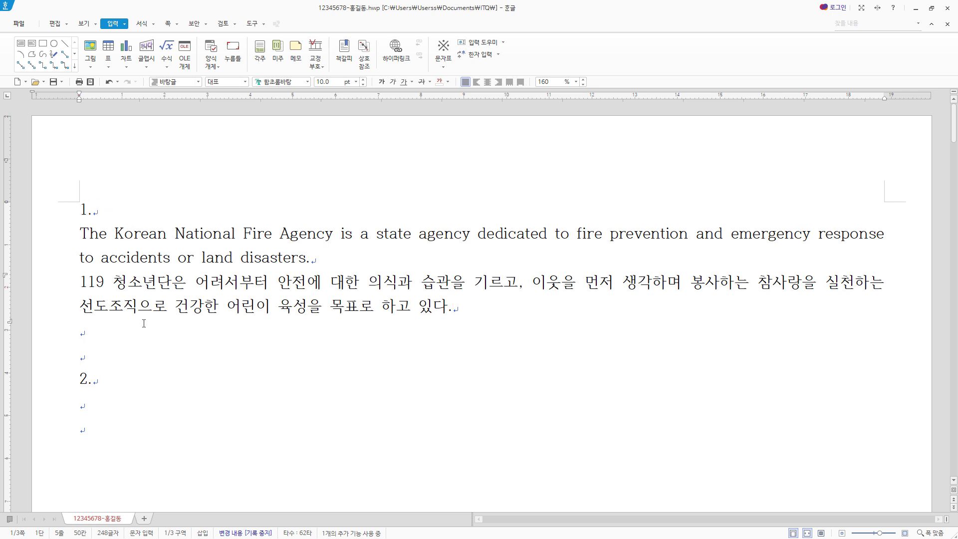
Select the English and Korean paragraphs under "1." and start a new paragraph style named "fire".
{"action": "left_click_drag", "start_coordinate": [80, 233], "coordinate": [490, 313]}
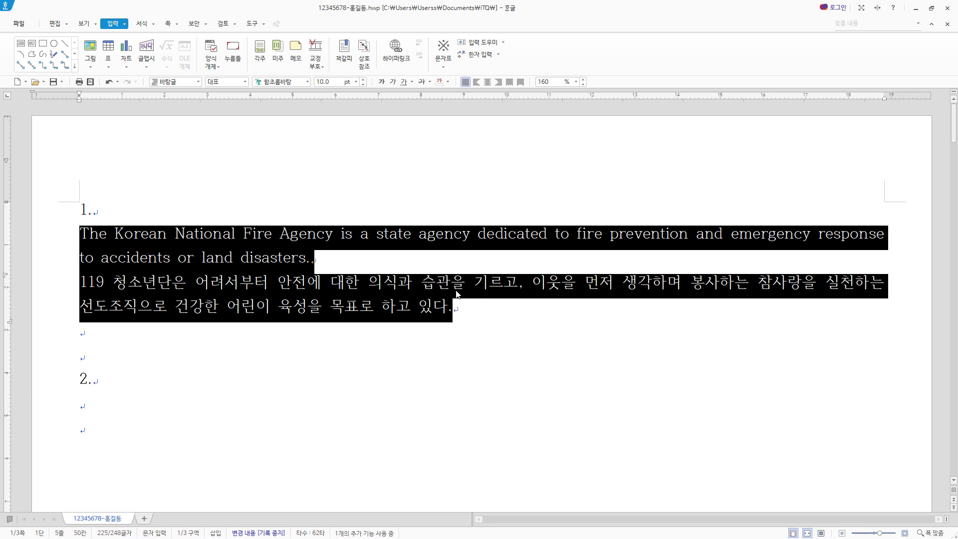
{"action": "key", "text": "F6"}
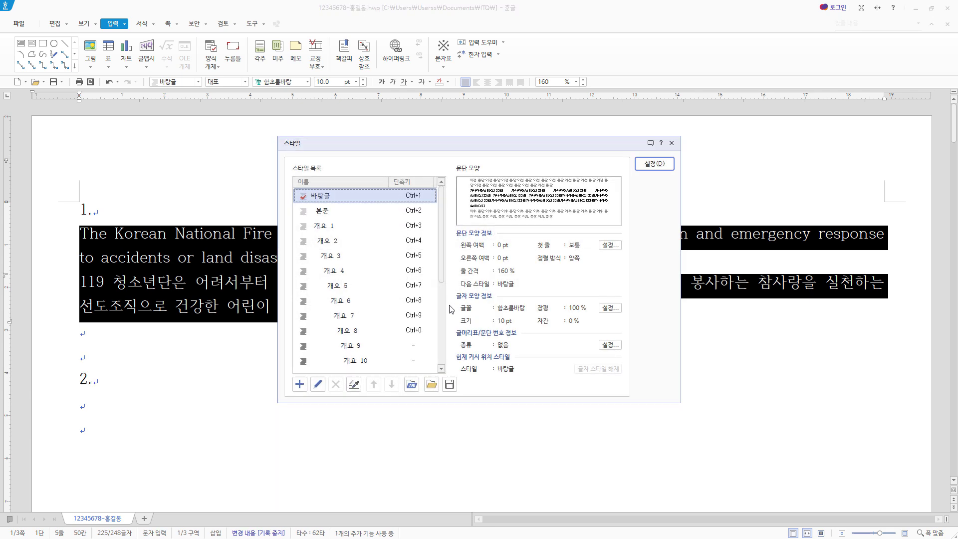
{"action": "left_click", "coordinate": [300, 386]}
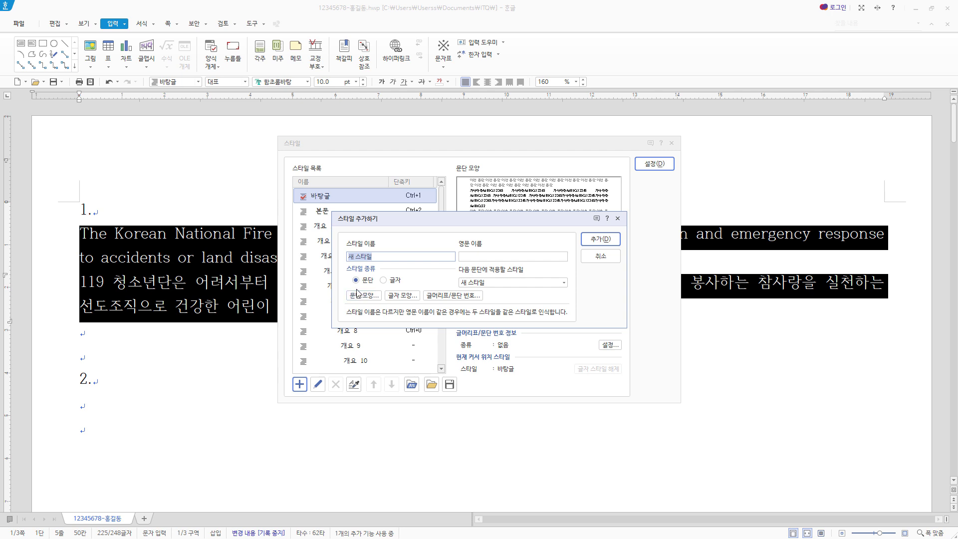
{"action": "type", "text": "fire"}
{"action": "left_click", "coordinate": [460, 258]}
Set the "fire" style's paragraph shape to a 15 pt left margin and 10 pt spacing below the paragraph.
{"action": "left_click", "coordinate": [365, 296]}
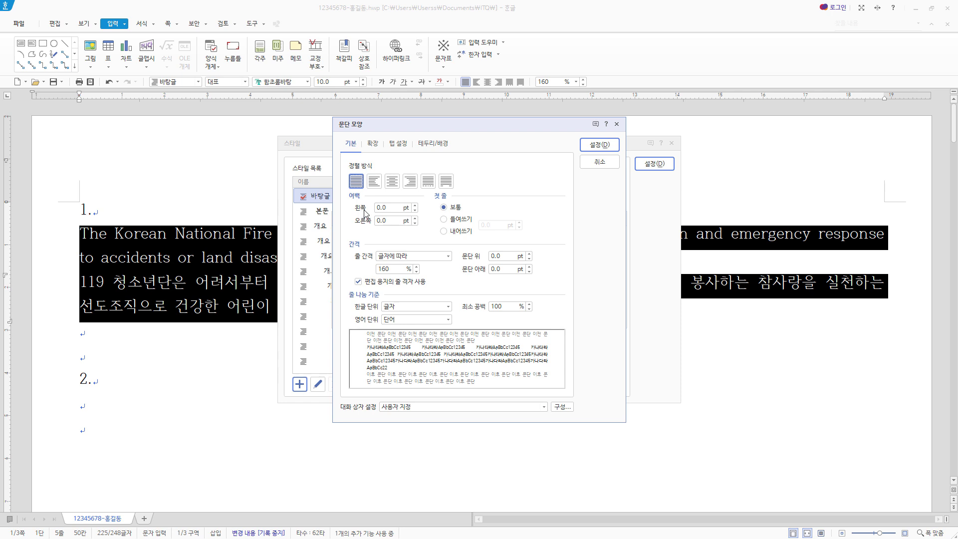
{"action": "key", "text": "Tab"}
{"action": "type", "text": "15"}
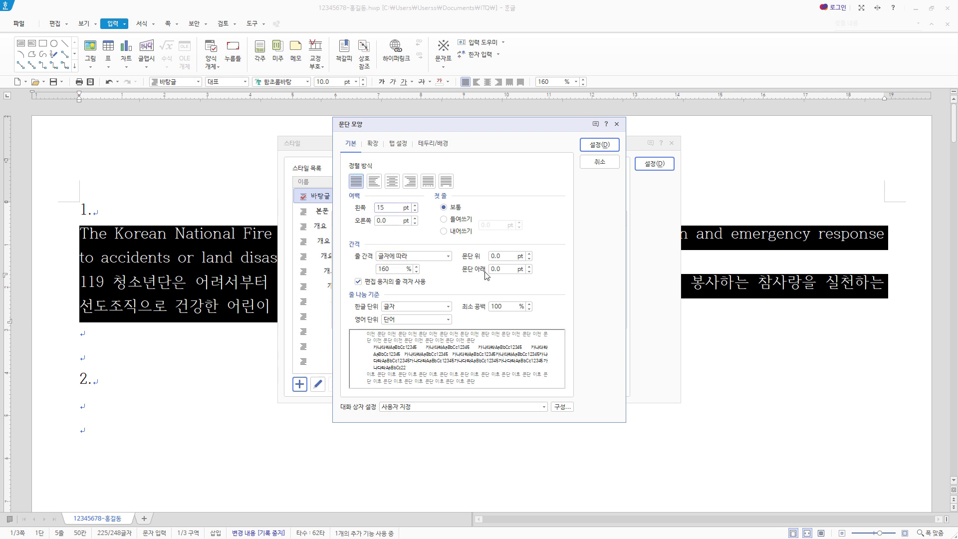
{"action": "left_click", "coordinate": [504, 269]}
{"action": "type", "text": "10"}
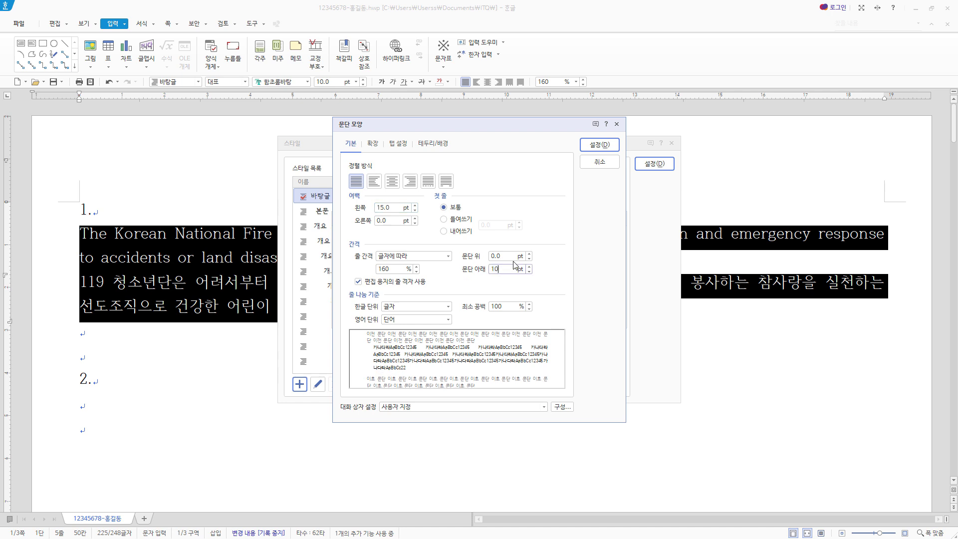
{"action": "left_click", "coordinate": [601, 145]}
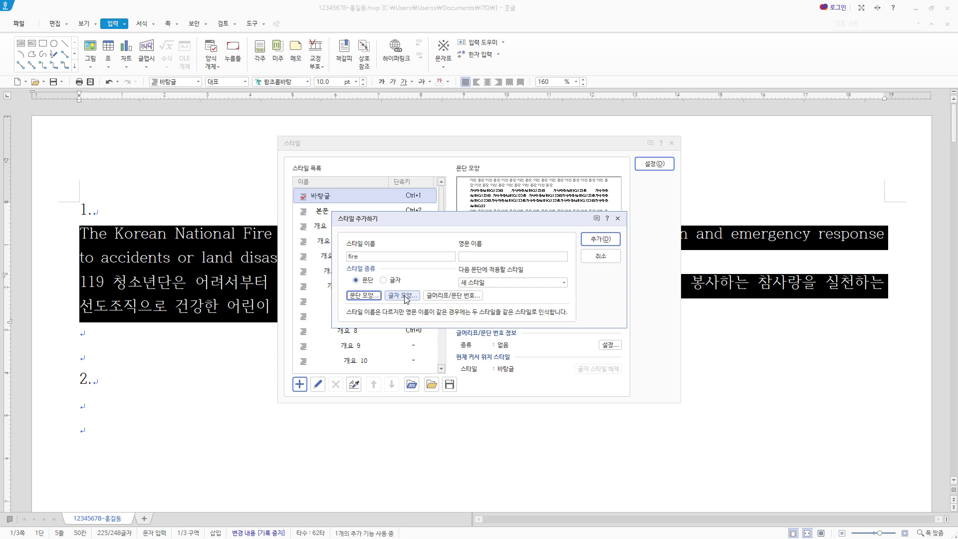
Set the "fire" style's character width (장평) to 95% and letter spacing (자간) to 5%.
{"action": "left_click", "coordinate": [404, 296]}
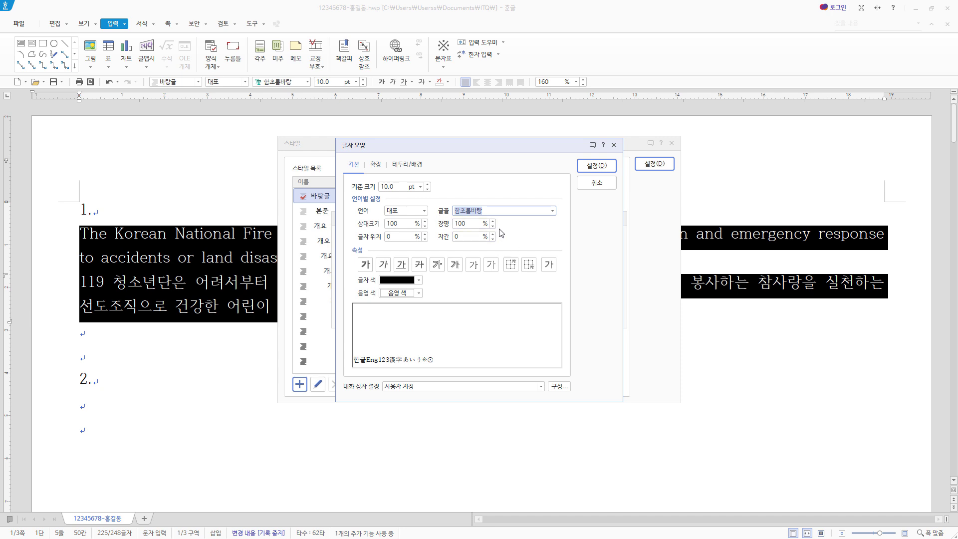
{"action": "left_click_drag", "start_coordinate": [473, 225], "coordinate": [403, 228]}
{"action": "type", "text": "95"}
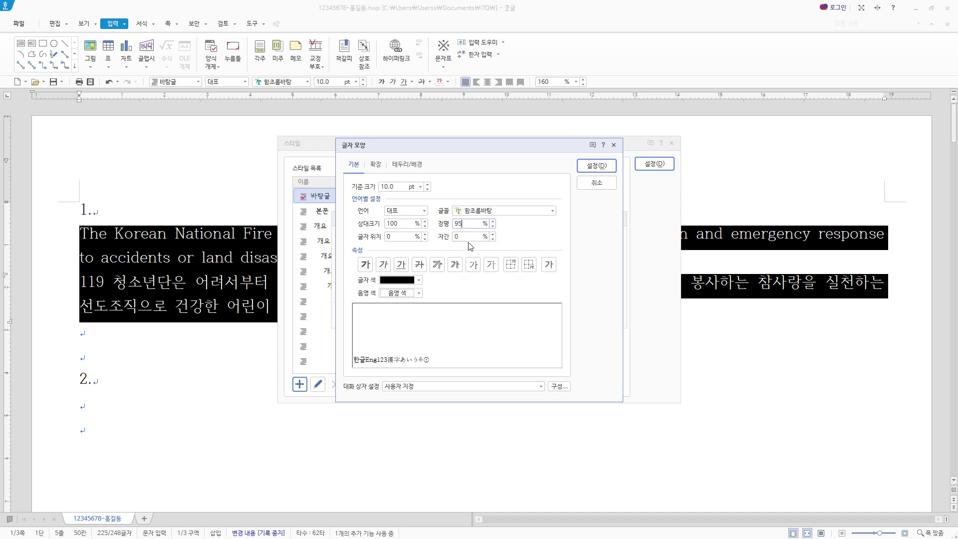
{"action": "key", "text": "Tab"}
{"action": "type", "text": "5"}
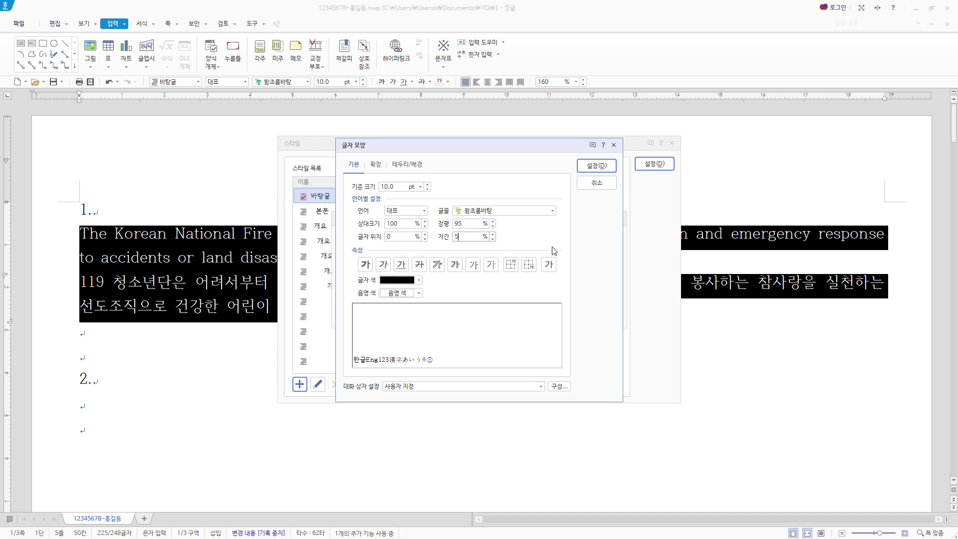
Set the "fire" style's font for Korean text (한글) to 굴림.
{"action": "left_click", "coordinate": [415, 213]}
{"action": "left_click", "coordinate": [416, 230]}
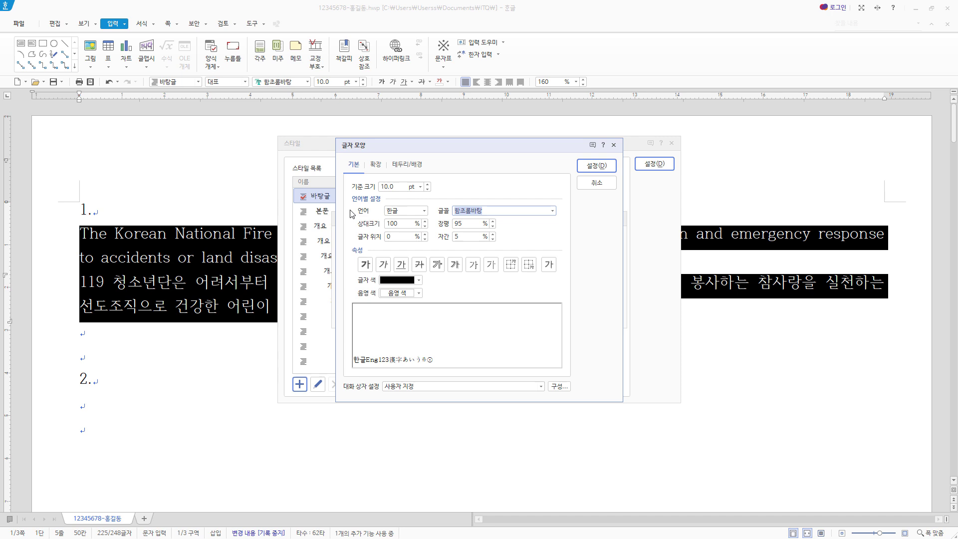
{"action": "type", "text": "굴림"}
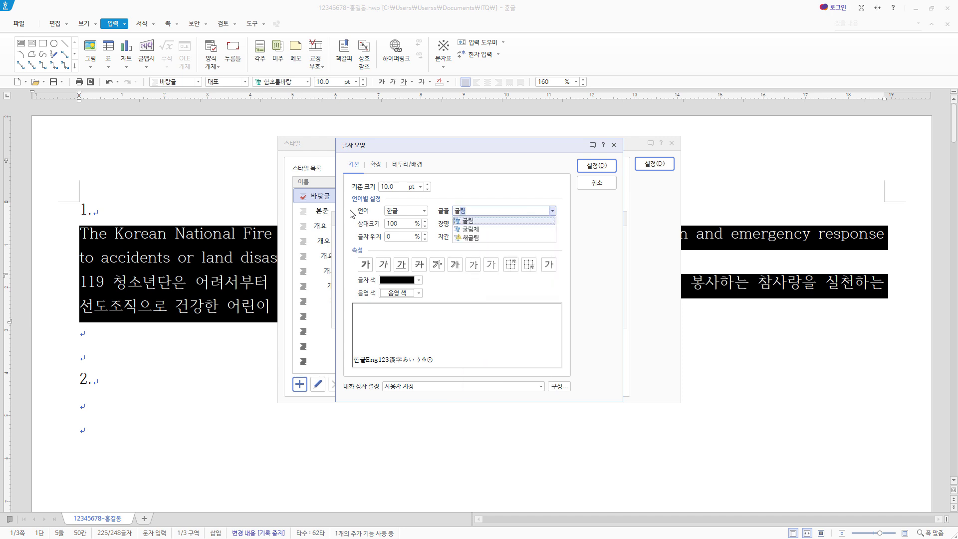
{"action": "left_click", "coordinate": [468, 221]}
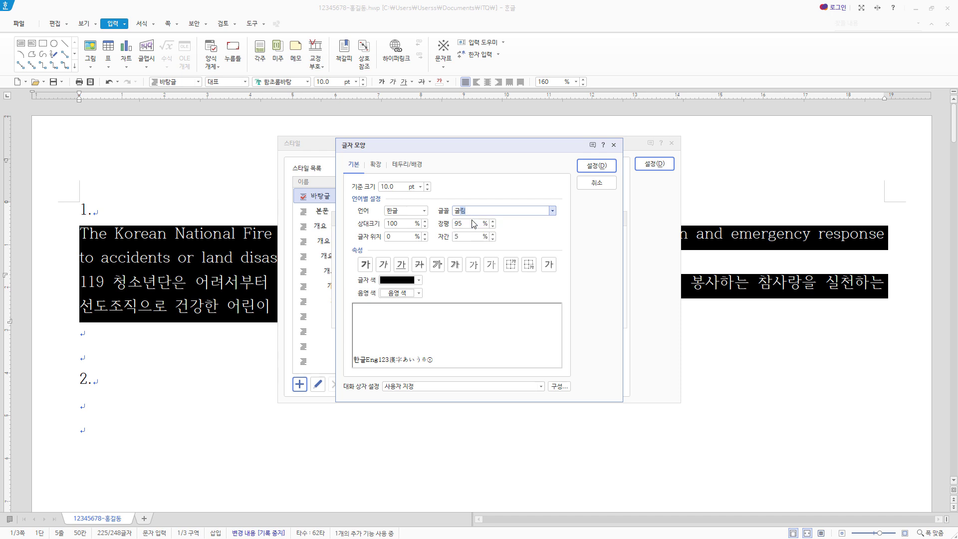
Set the "fire" style's font for English text (영문) to 돋움 and add the style to the style list.
{"action": "left_click", "coordinate": [411, 215]}
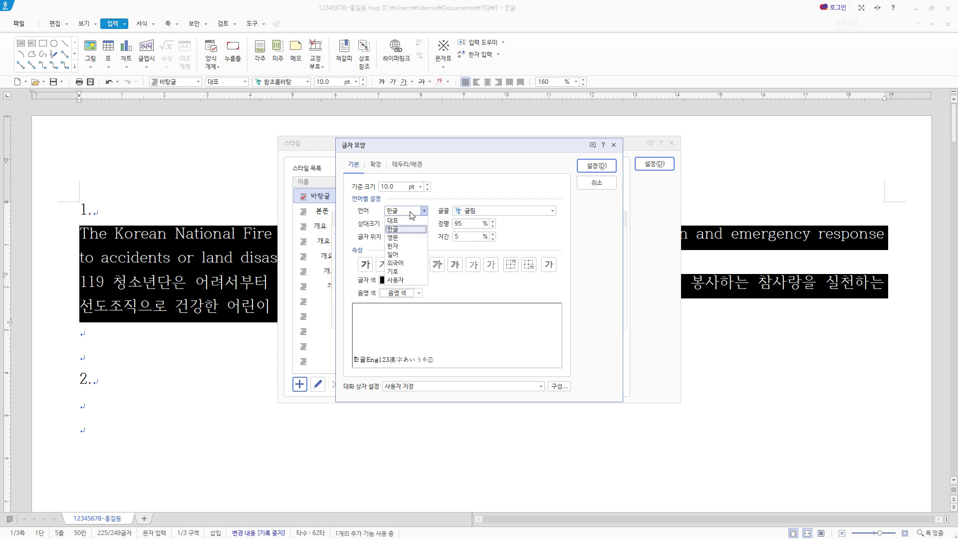
{"action": "left_click", "coordinate": [407, 238]}
{"action": "left_click", "coordinate": [517, 211]}
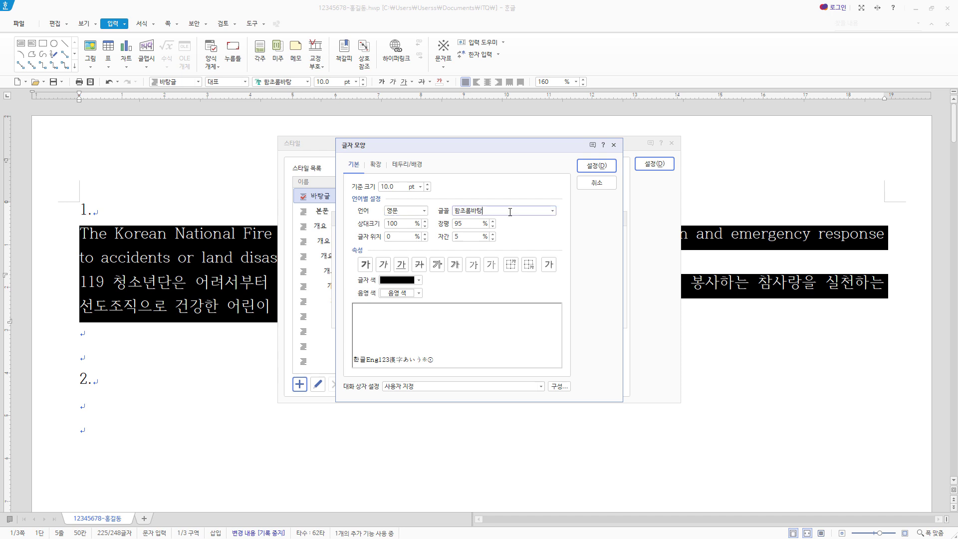
{"action": "type", "text": "돋움"}
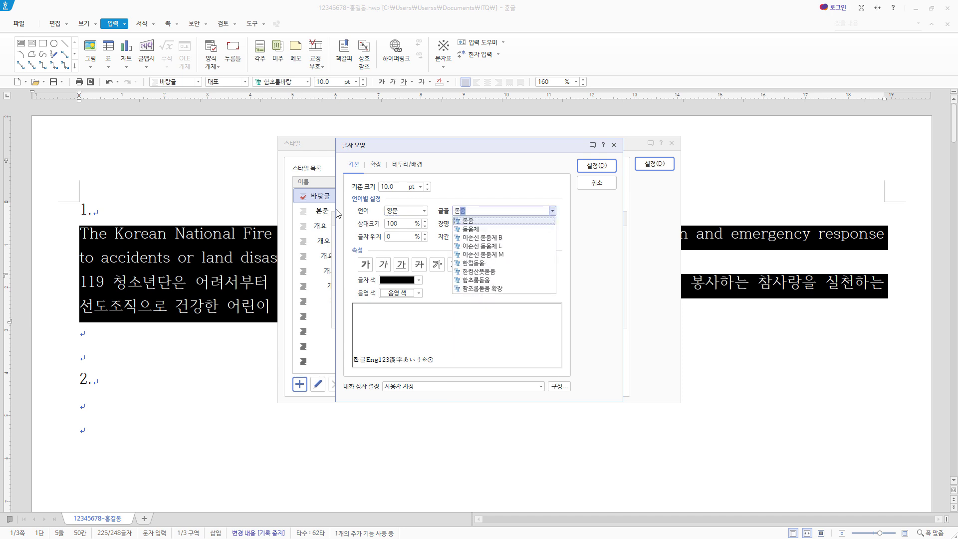
{"action": "left_click", "coordinate": [466, 221]}
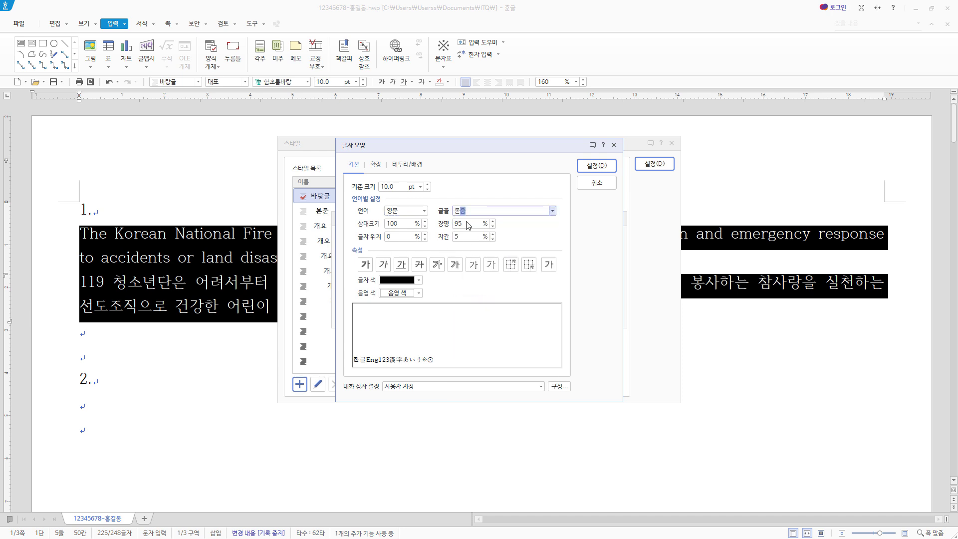
{"action": "left_click", "coordinate": [603, 170]}
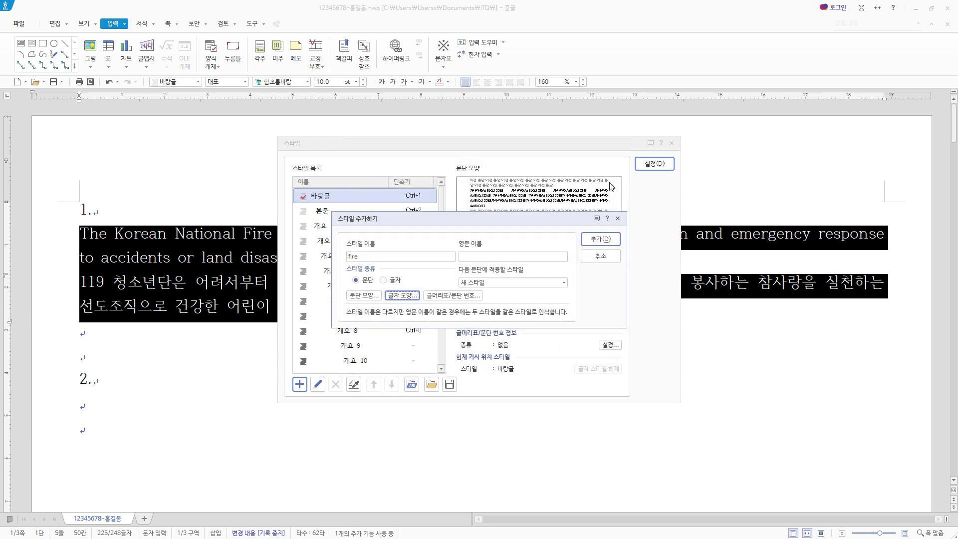
{"action": "left_click", "coordinate": [609, 243]}
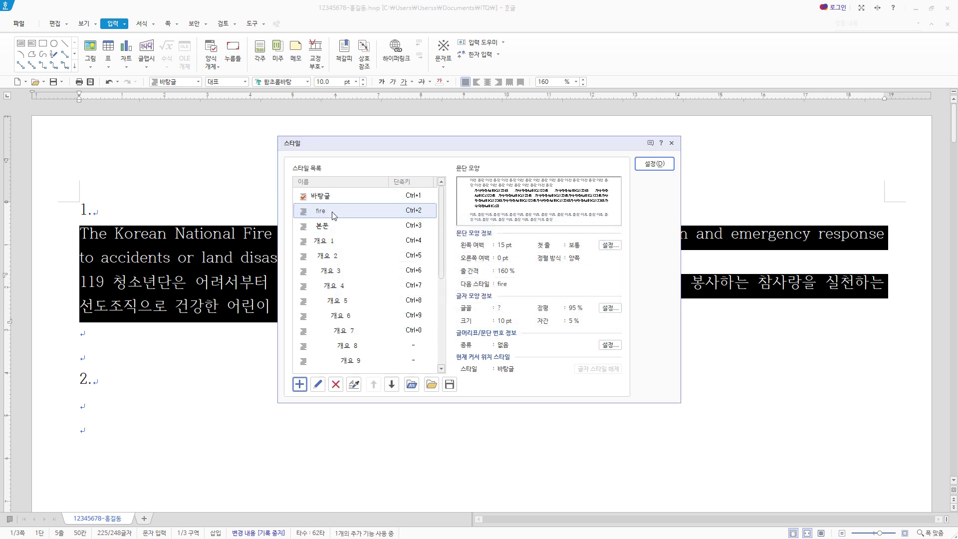
Apply the "fire" style to the selected English and Korean paragraphs under question 1.
{"action": "left_click", "coordinate": [660, 167]}
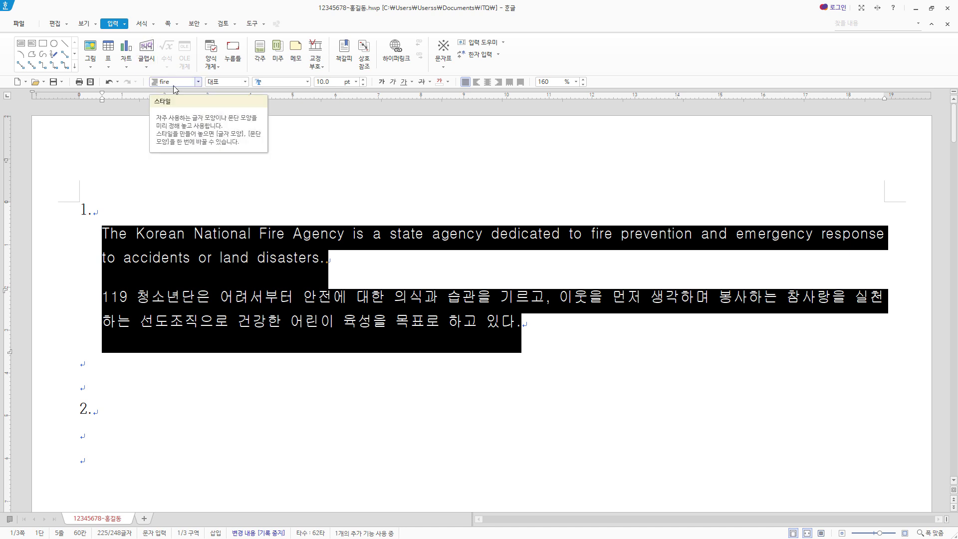
Insert a table with 5 rows and 6 columns on the empty line below question number 2.
{"action": "scroll", "coordinate": [222, 313], "scroll_direction": "down", "scroll_amount": 3}
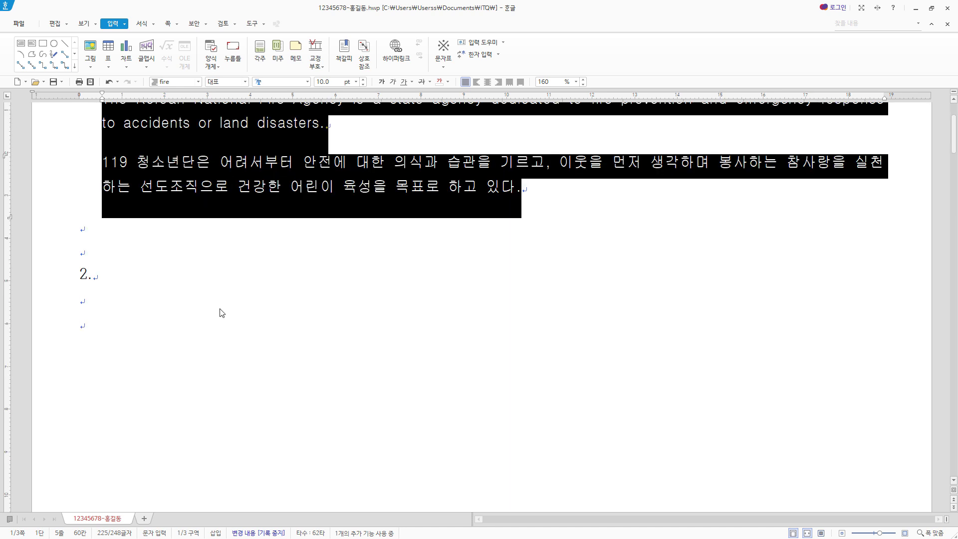
{"action": "left_click", "coordinate": [102, 301]}
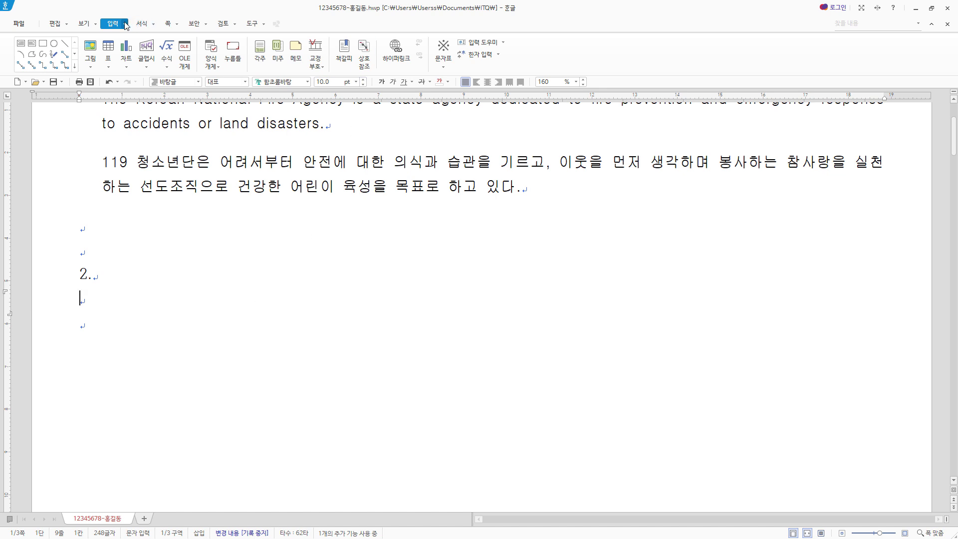
{"action": "left_click", "coordinate": [113, 48]}
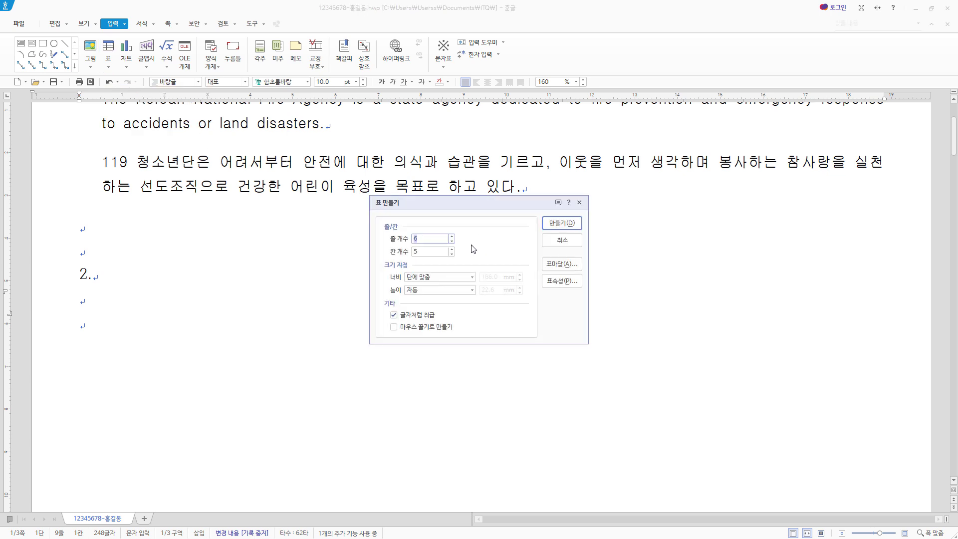
{"action": "double_click", "coordinate": [428, 251]}
{"action": "type", "text": "6"}
{"action": "left_click", "coordinate": [571, 225]}
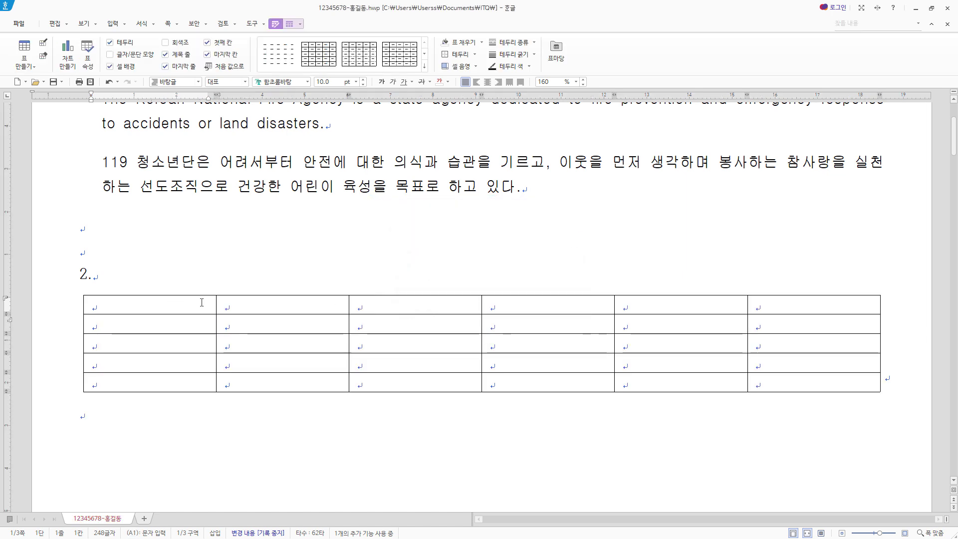
Format all cells of the new table with the 돋움 font at 10 pt and centre alignment.
{"action": "left_click_drag", "start_coordinate": [202, 303], "coordinate": [795, 389]}
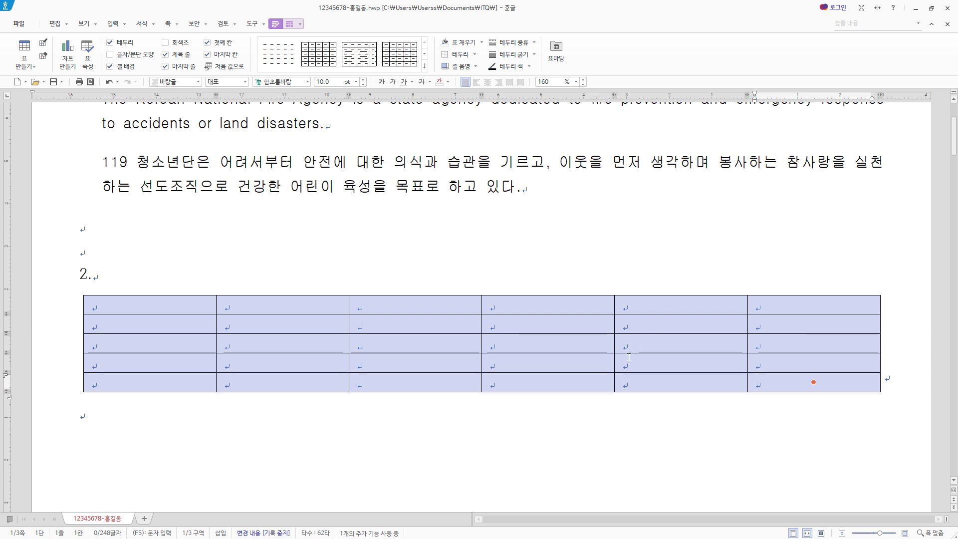
{"action": "left_click", "coordinate": [281, 81]}
{"action": "type", "text": "ㄷ돋움"}
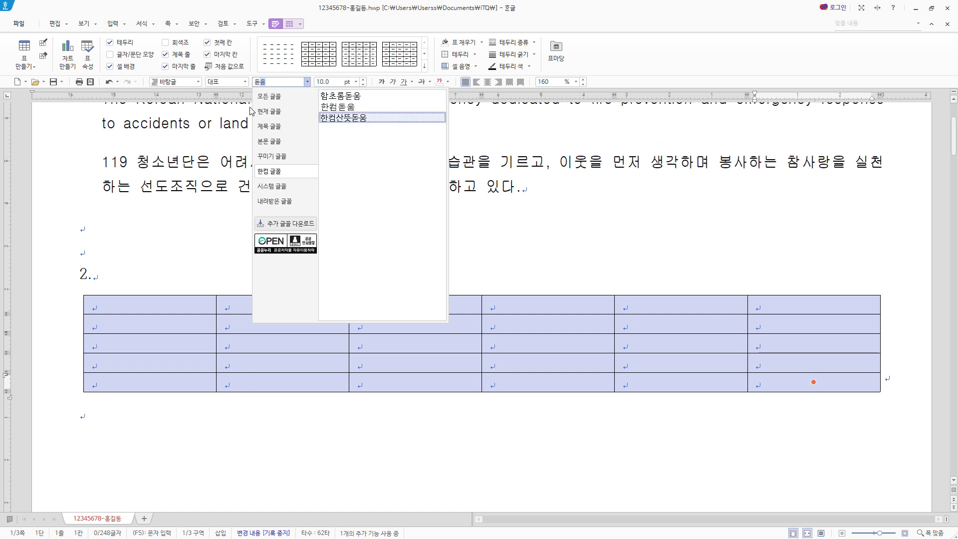
{"action": "left_click", "coordinate": [278, 98]}
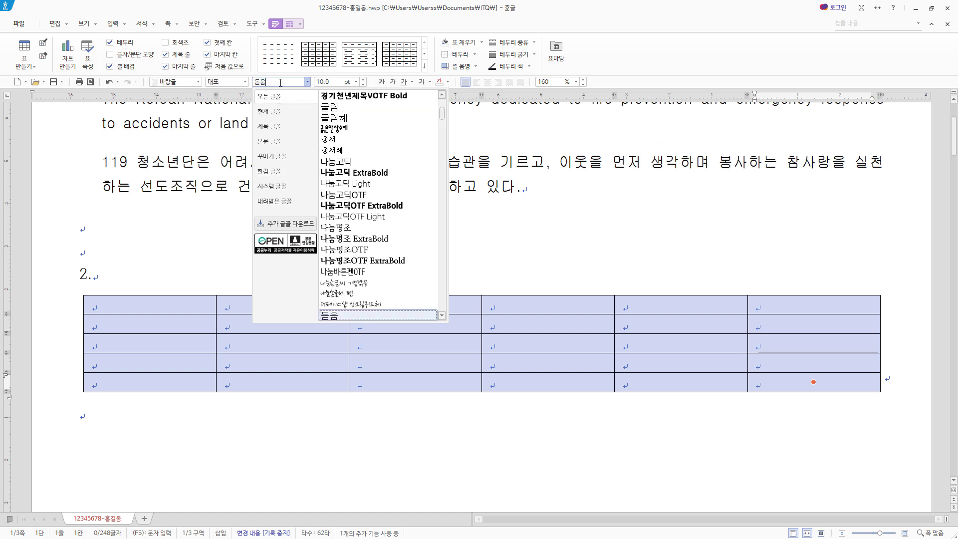
{"action": "left_click", "coordinate": [278, 81]}
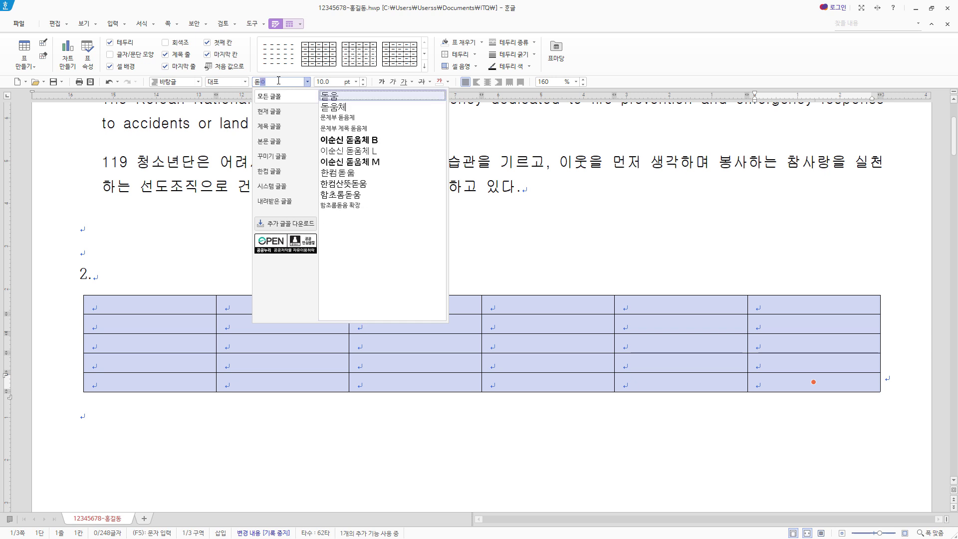
{"action": "left_click", "coordinate": [324, 95]}
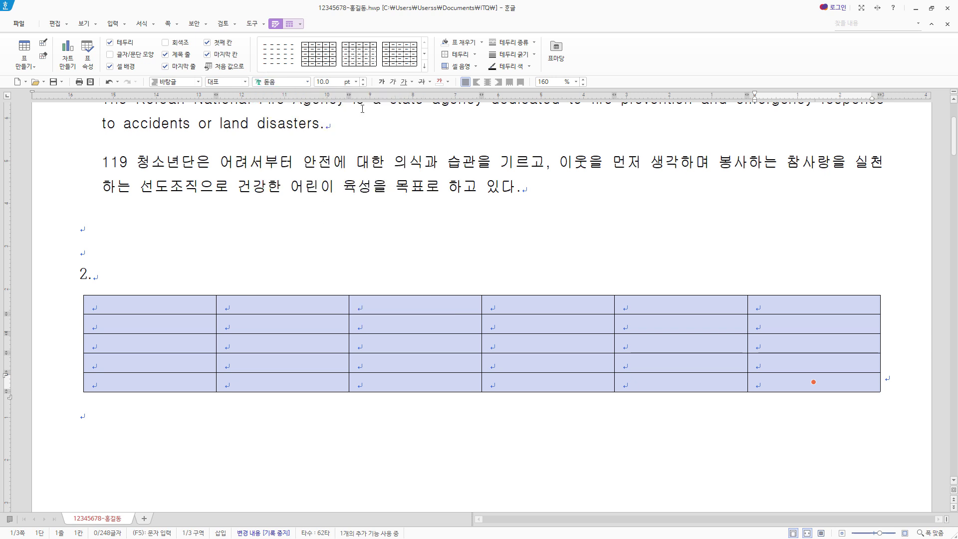
{"action": "left_click", "coordinate": [336, 83]}
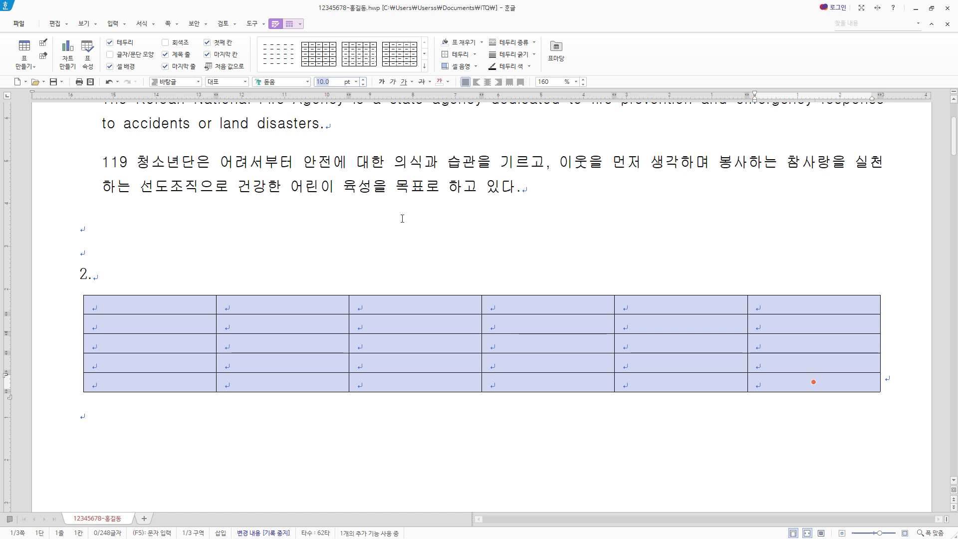
{"action": "left_click", "coordinate": [491, 83]}
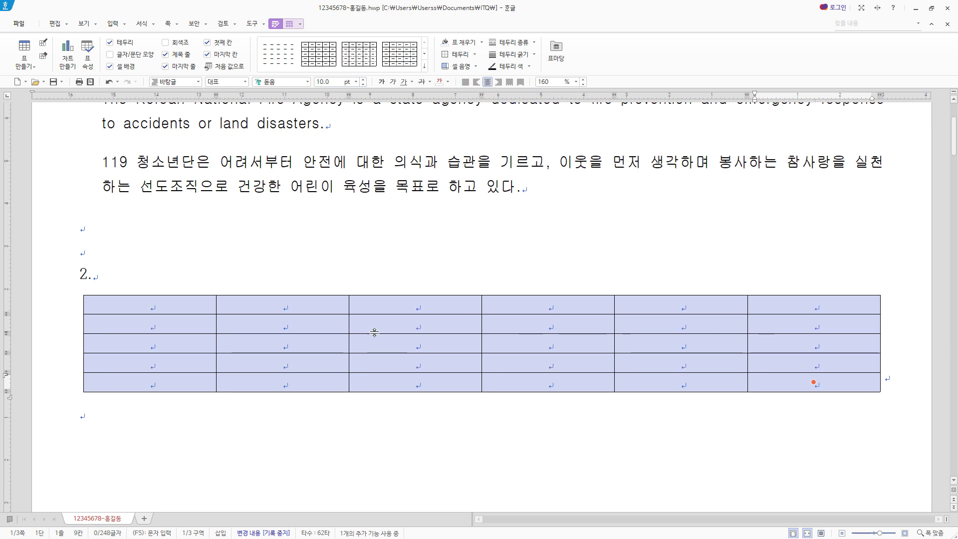
Fill the table: 구분, 벤처기업, ISO 인증, 이노비즈 기업, 메인비즈 기업, 합계; 소방설계업 6.2/9.6/4.2/1.3; 소방공사업 2.7/13.4/2.9/4.3; 소방제조업 13.4/21.7/13.1/5.2; 소방관리업 3.1/9.2/3.9/0.4.
{"action": "left_click", "coordinate": [177, 306]}
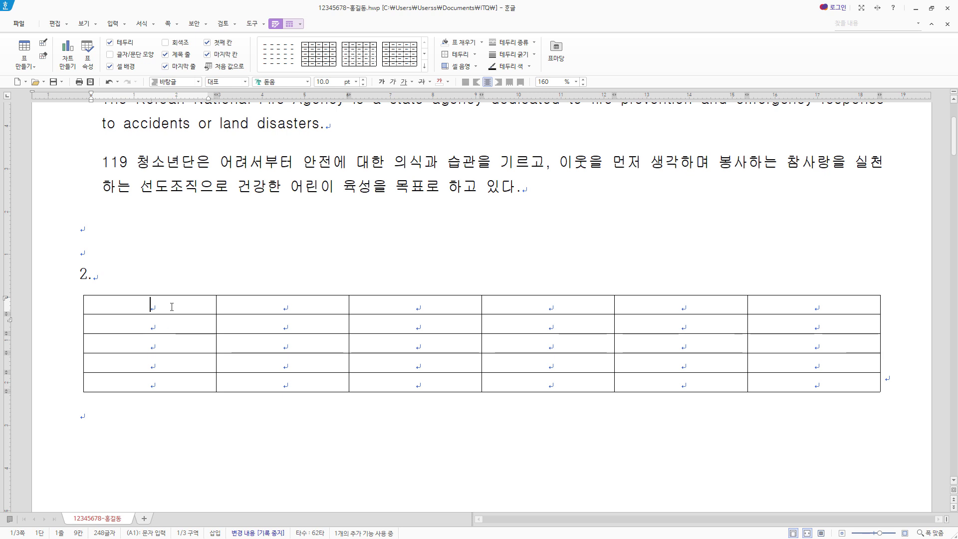
{"action": "type", "text": "구분\t벤처기업\tISO 인증\t이노비즈 기업\t메인비즈 기업\t합계 소방설계업\t6.2\t9.6\t4.2\t1.3\t 소방공사업\t2.7\t13.4\t2.9\t4.3\t 소방제조업\t13.4\t21.7\t13.1\t5.2\t 소방관리업\t3.1\t9.2\t3.9\t0.4"}
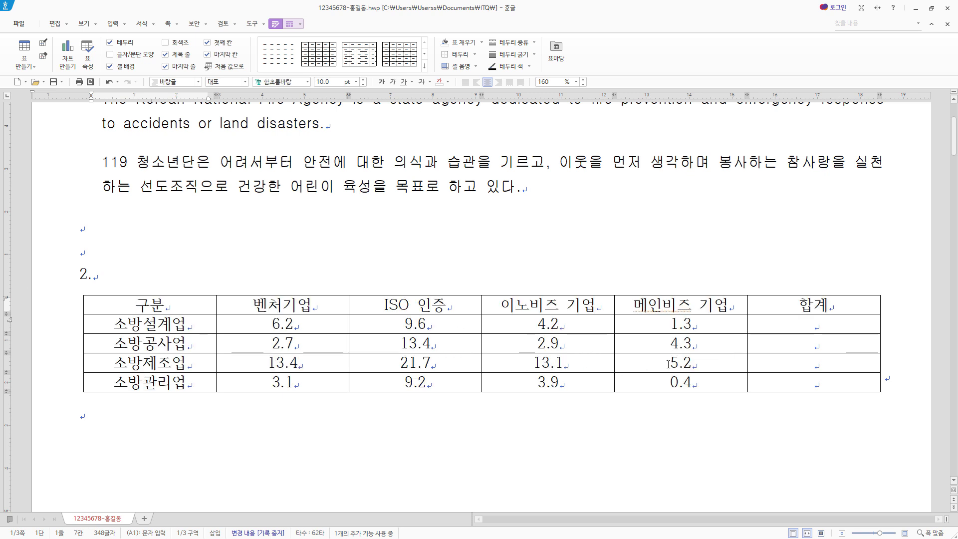
Right-align the number cells from the 벤처기업 column through the 합계 column, leaving out the header row.
{"action": "left_click_drag", "start_coordinate": [276, 324], "coordinate": [826, 388]}
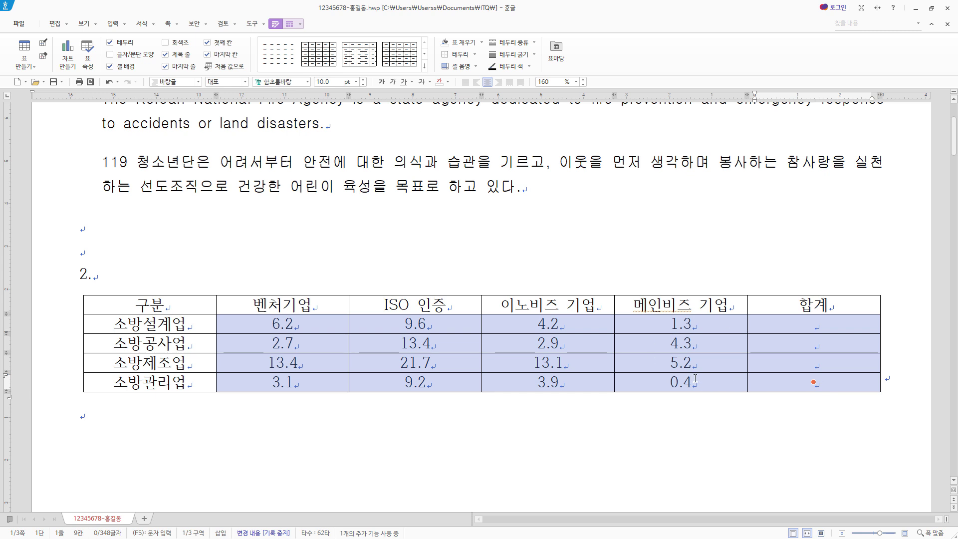
{"action": "left_click", "coordinate": [499, 83]}
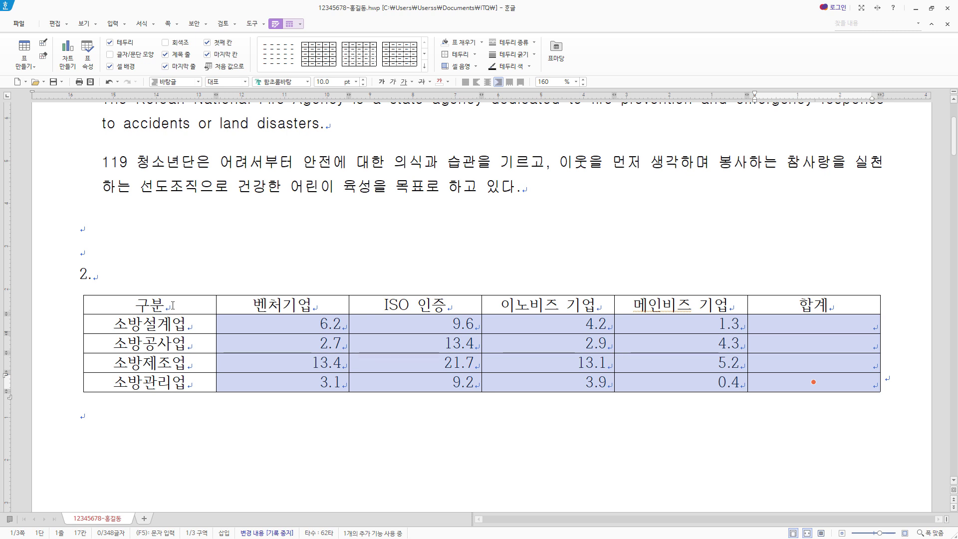
Fill the cells from the 구분 header through the 메인비즈 기업 value in the 소방제조업 row with a solid yellow background.
{"action": "left_click", "coordinate": [150, 304]}
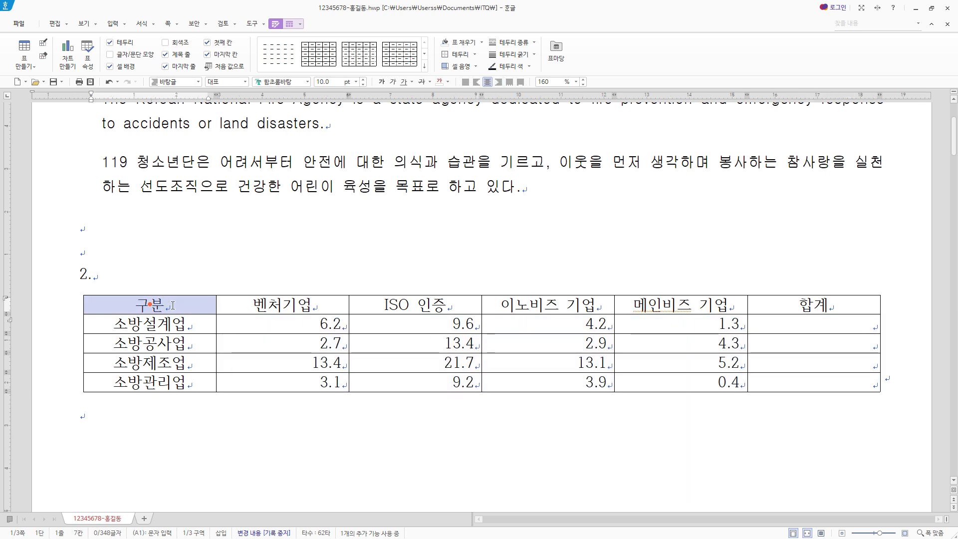
{"action": "left_click_drag", "start_coordinate": [172, 305], "coordinate": [634, 365]}
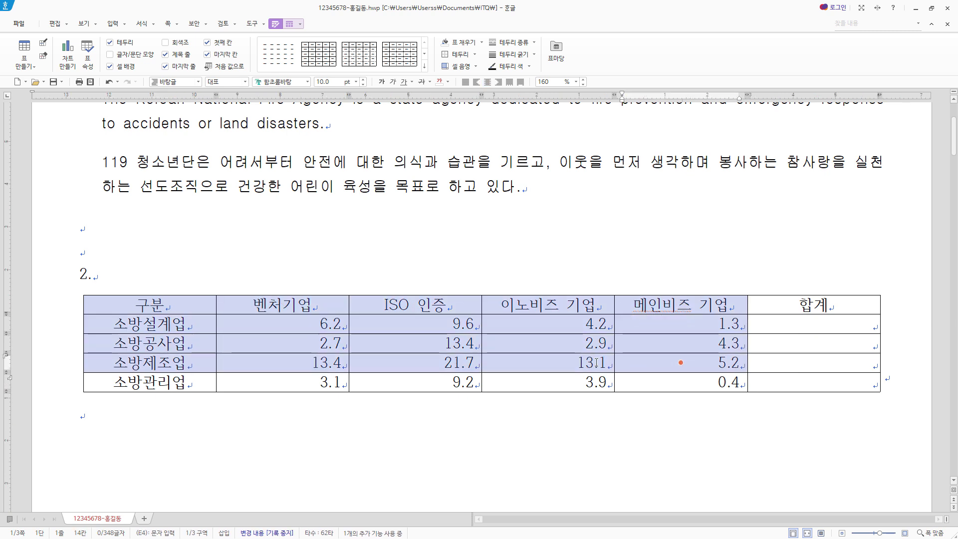
{"action": "key", "text": "c"}
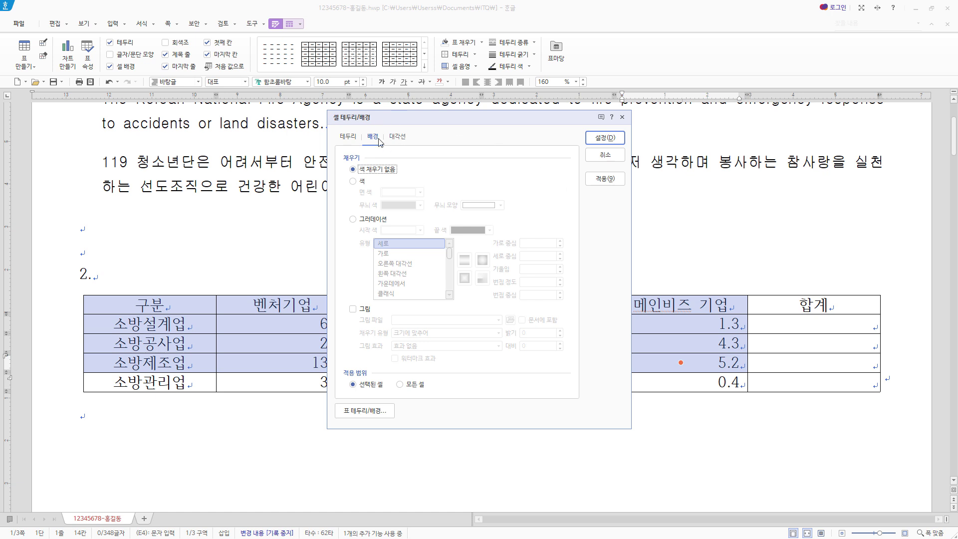
{"action": "left_click", "coordinate": [362, 182]}
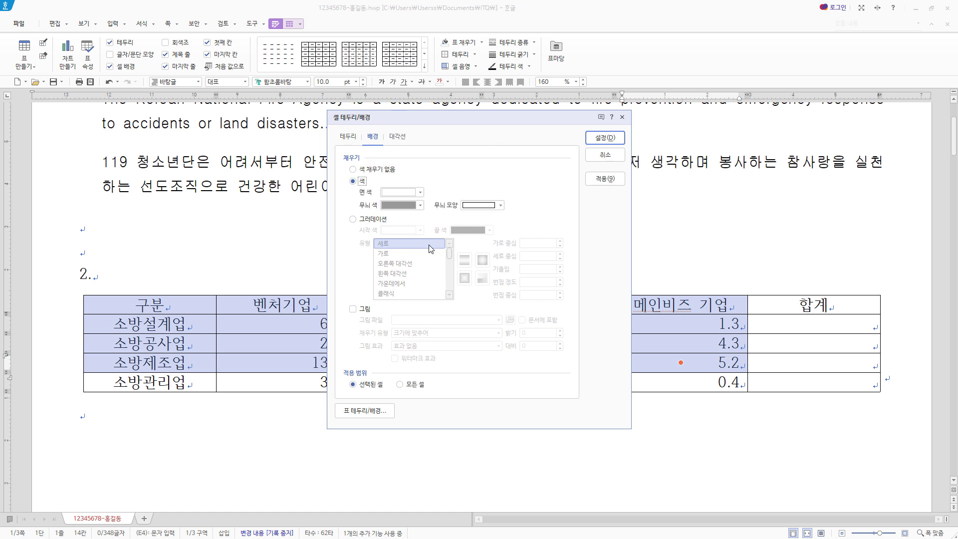
{"action": "left_click", "coordinate": [421, 193]}
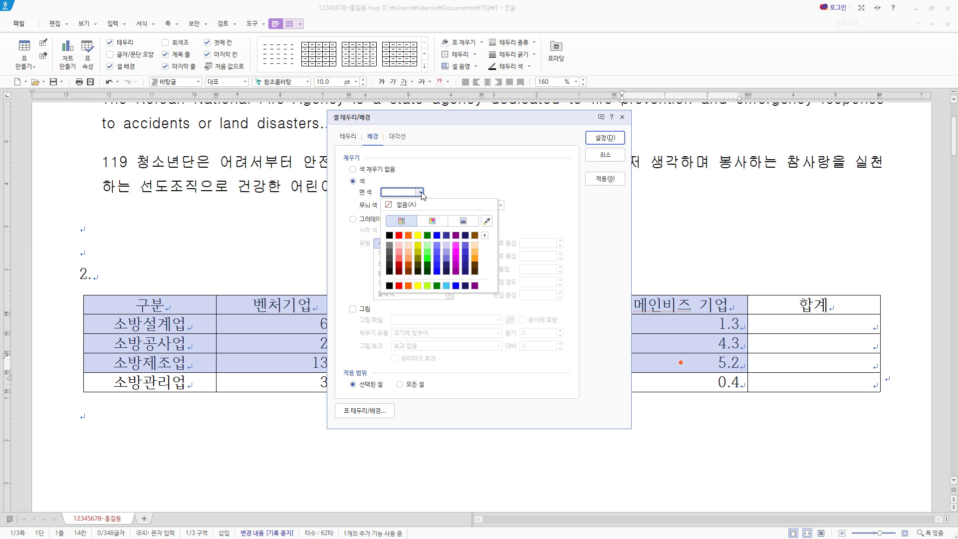
{"action": "left_click", "coordinate": [485, 235]}
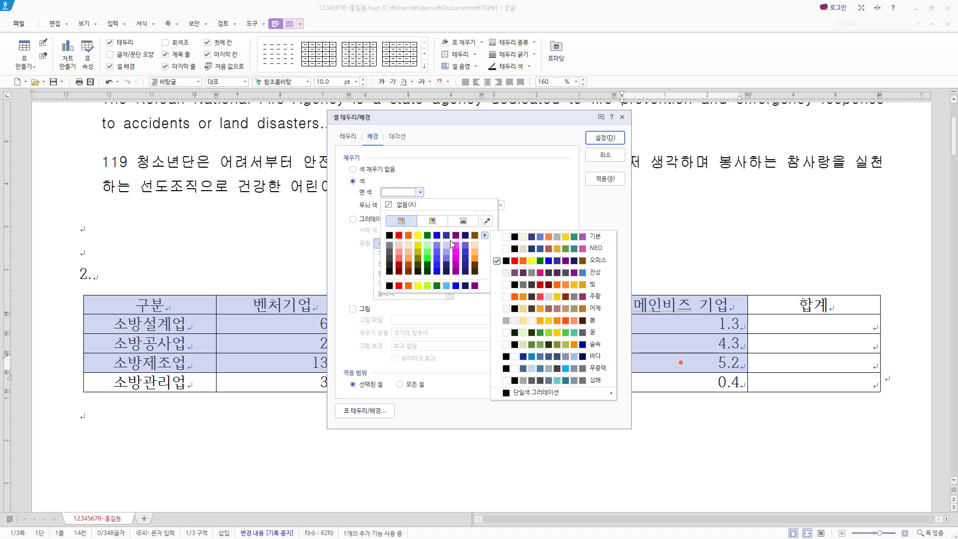
{"action": "left_click", "coordinate": [475, 119]}
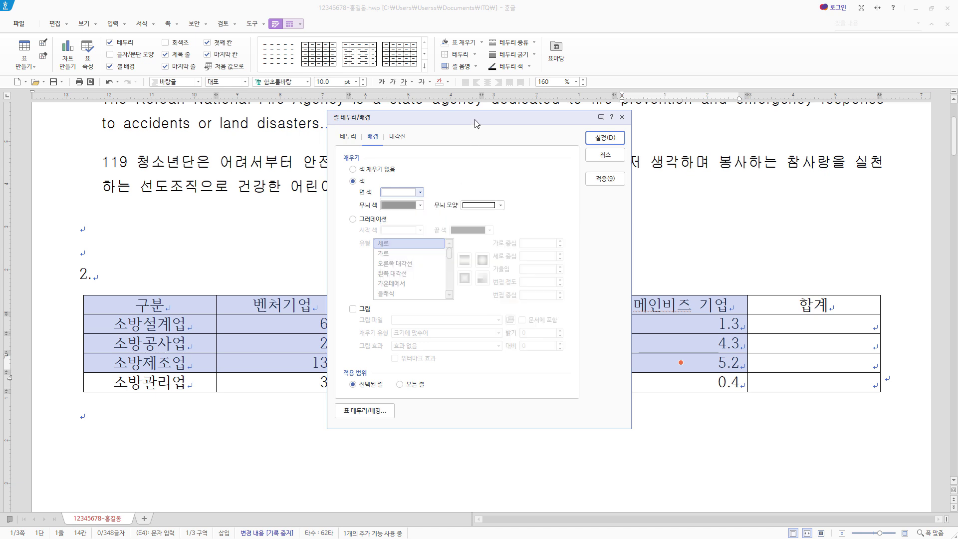
{"action": "left_click", "coordinate": [420, 192]}
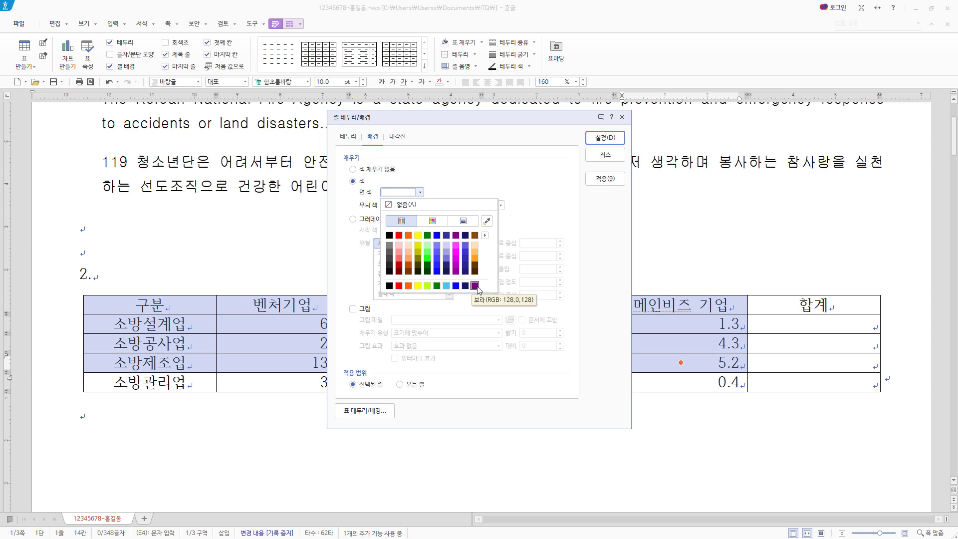
{"action": "left_click", "coordinate": [485, 236]}
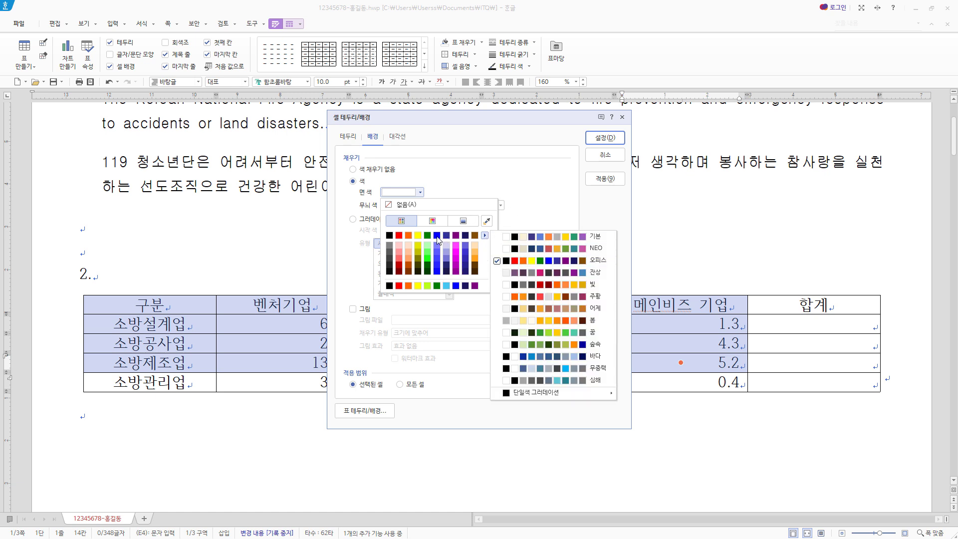
{"action": "left_click", "coordinate": [417, 236]}
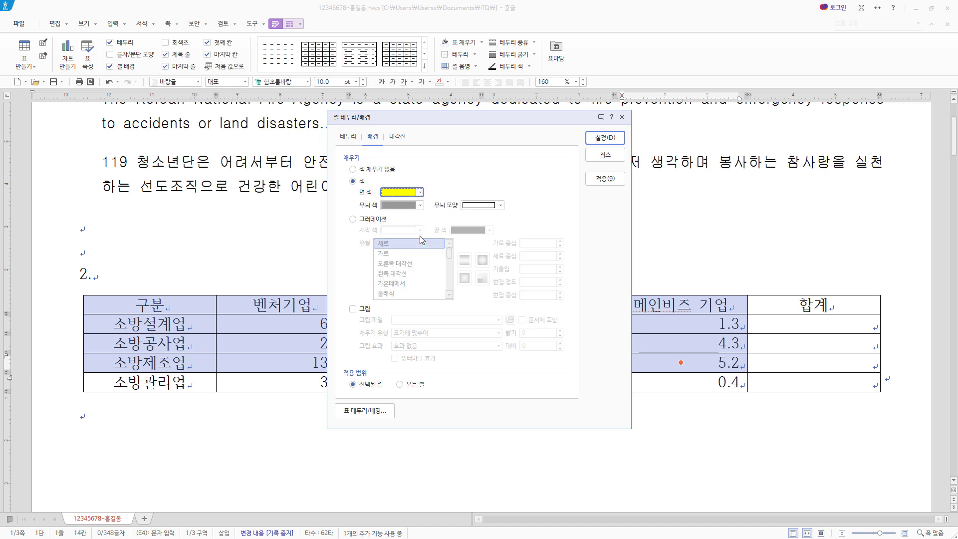
{"action": "left_click", "coordinate": [616, 142]}
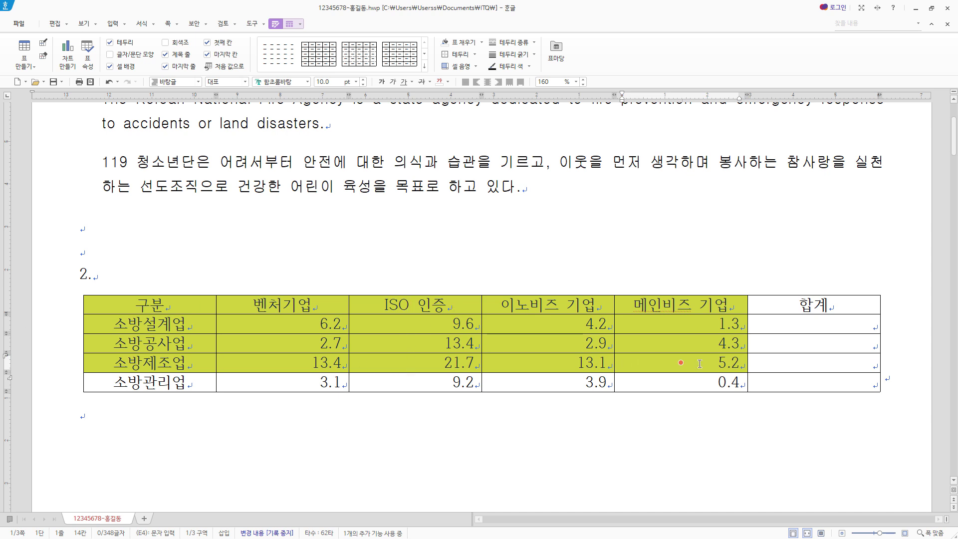
Calculate the 합계 cells for 소방설계업, 소방공사업 and 소방제조업 with a block sum (블록 합계) of their row values.
{"action": "left_click_drag", "start_coordinate": [284, 328], "coordinate": [646, 320]}
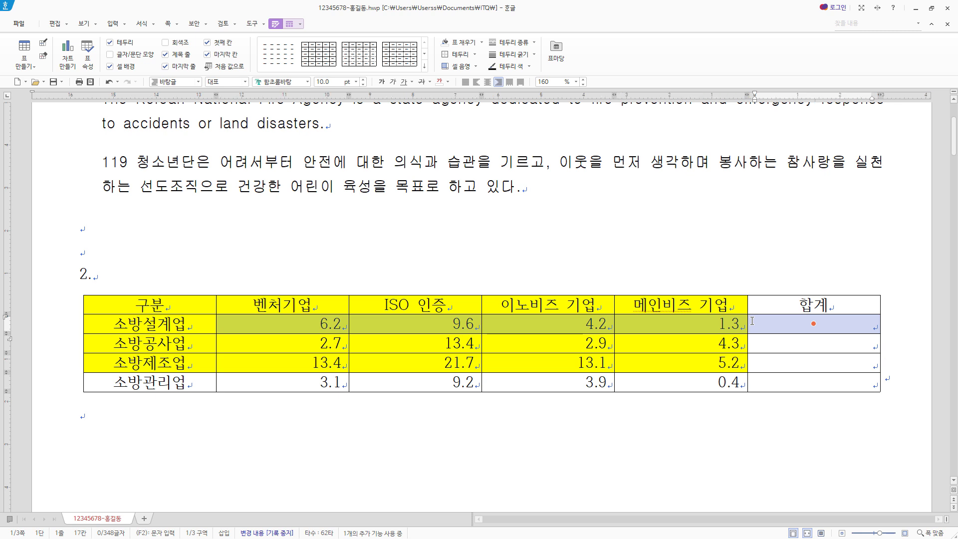
{"action": "left_click_drag", "start_coordinate": [752, 321], "coordinate": [764, 357]}
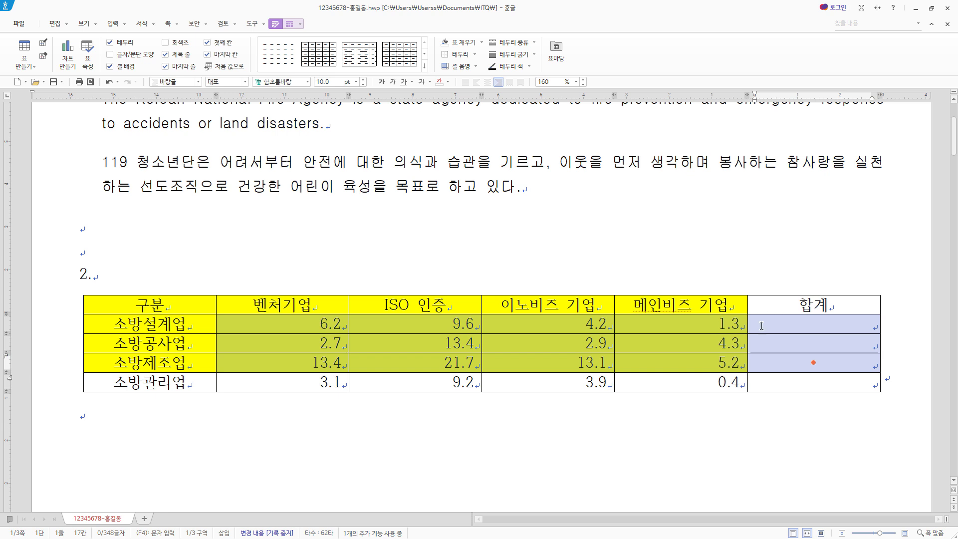
{"action": "scroll", "coordinate": [762, 326], "scroll_direction": "down", "scroll_amount": 3}
{"action": "right_click", "coordinate": [758, 191]}
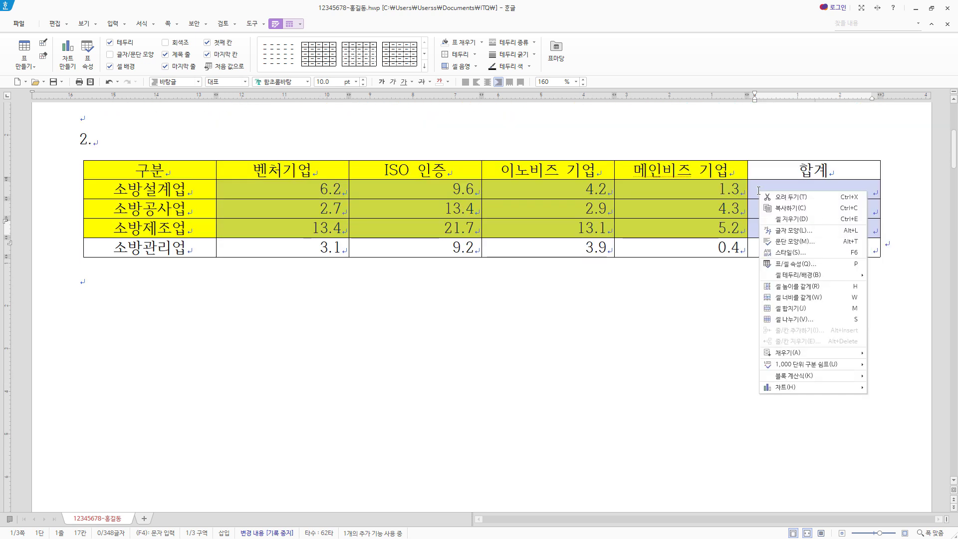
{"action": "mouse_move", "coordinate": [792, 377]}
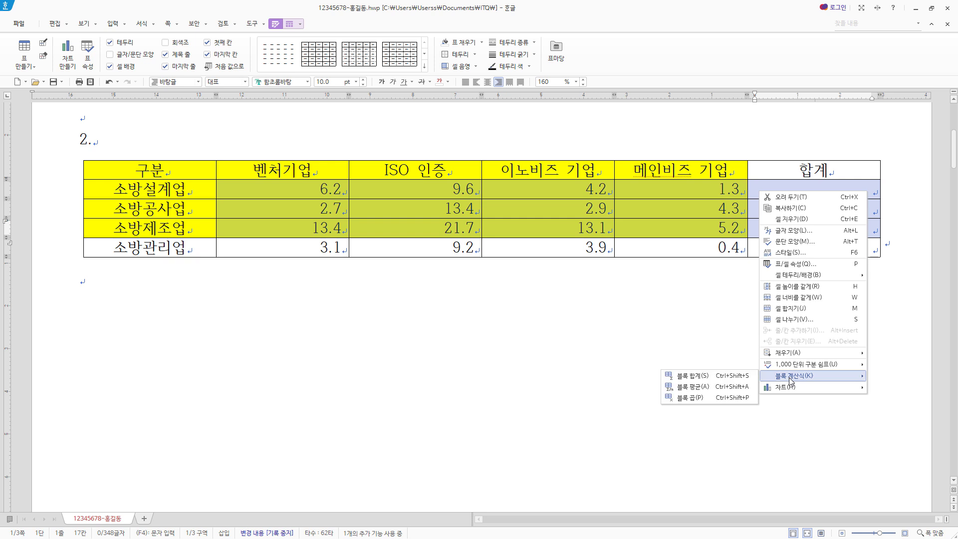
{"action": "left_click", "coordinate": [749, 378]}
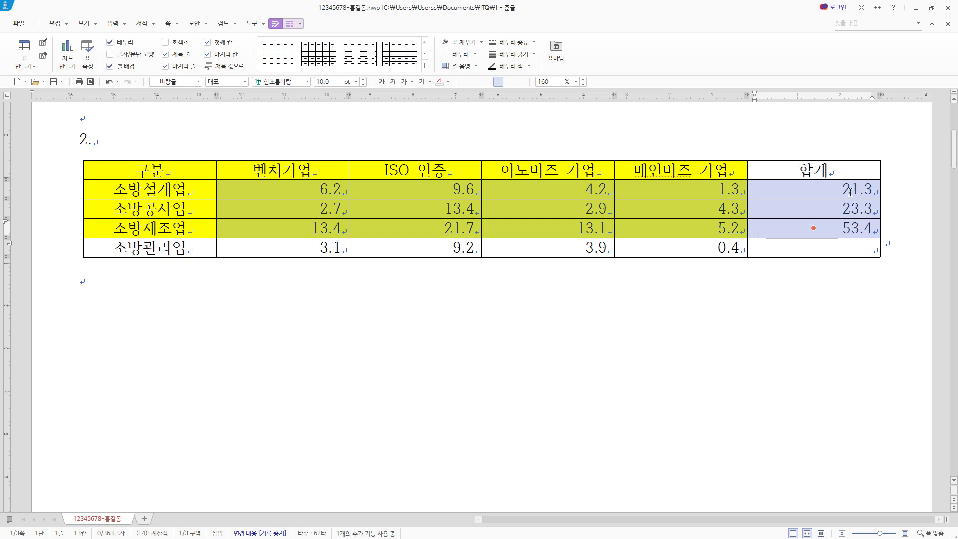
{"action": "left_click", "coordinate": [813, 189]}
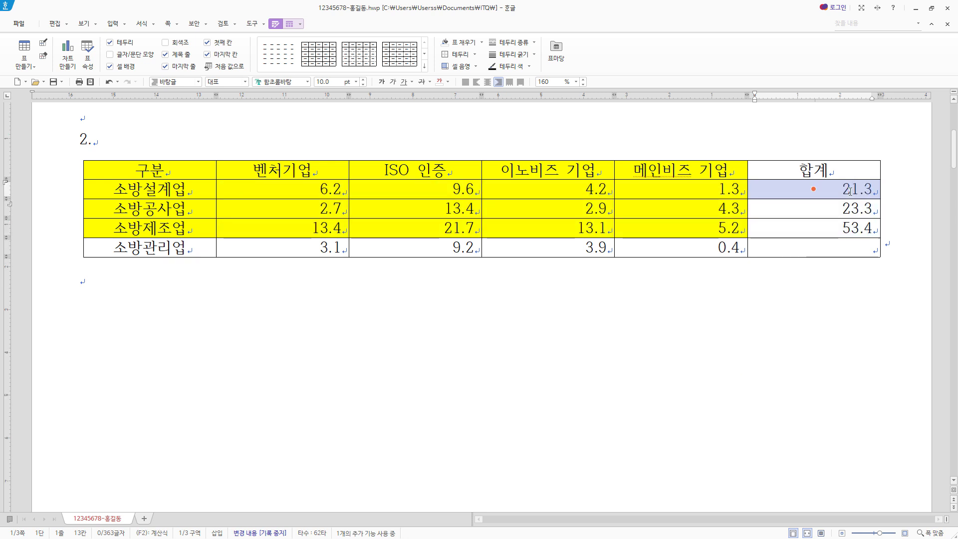
{"action": "left_click", "coordinate": [843, 189]}
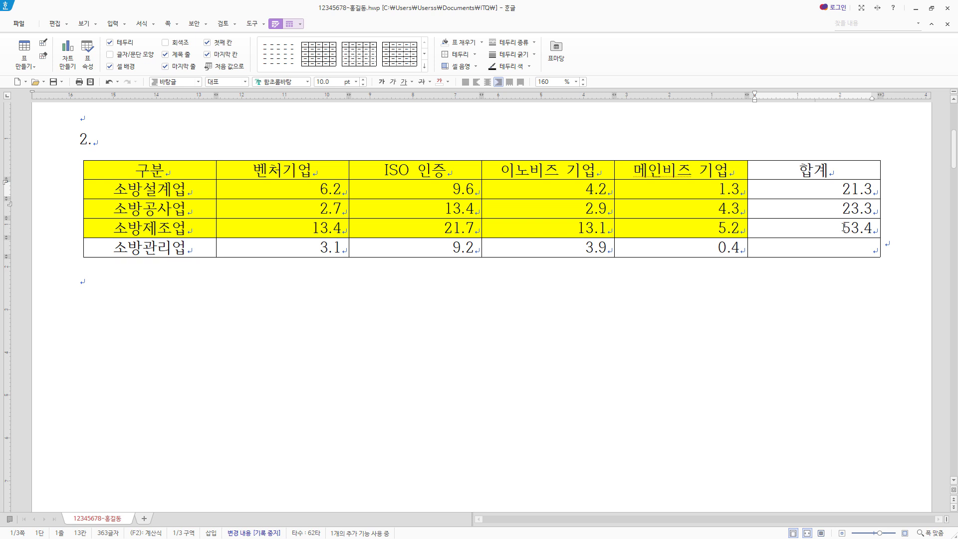
{"action": "left_click", "coordinate": [842, 253]}
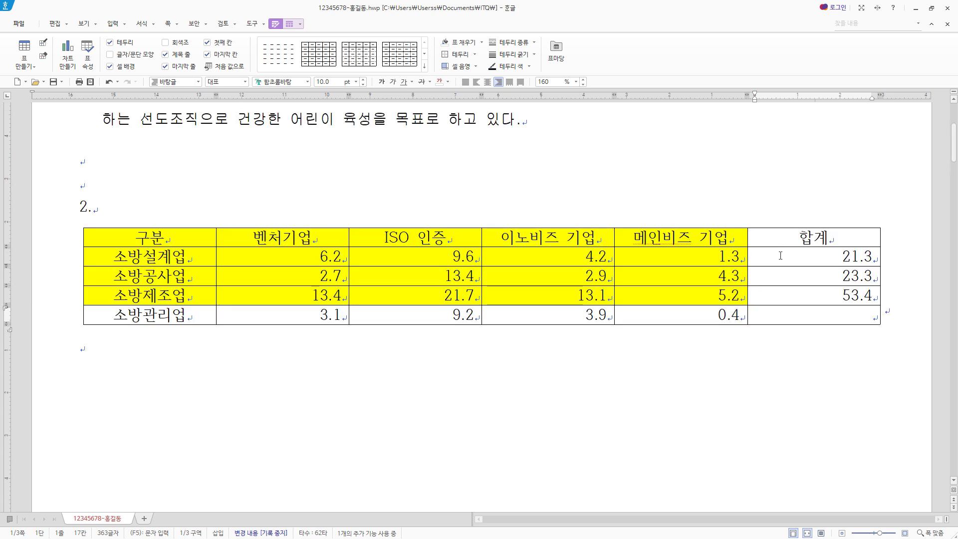
Add a caption above the table reading "소방산업 기업인증 현황(단위 : %)" in place of the default caption text.
{"action": "scroll", "coordinate": [740, 244], "scroll_direction": "up", "scroll_amount": 2}
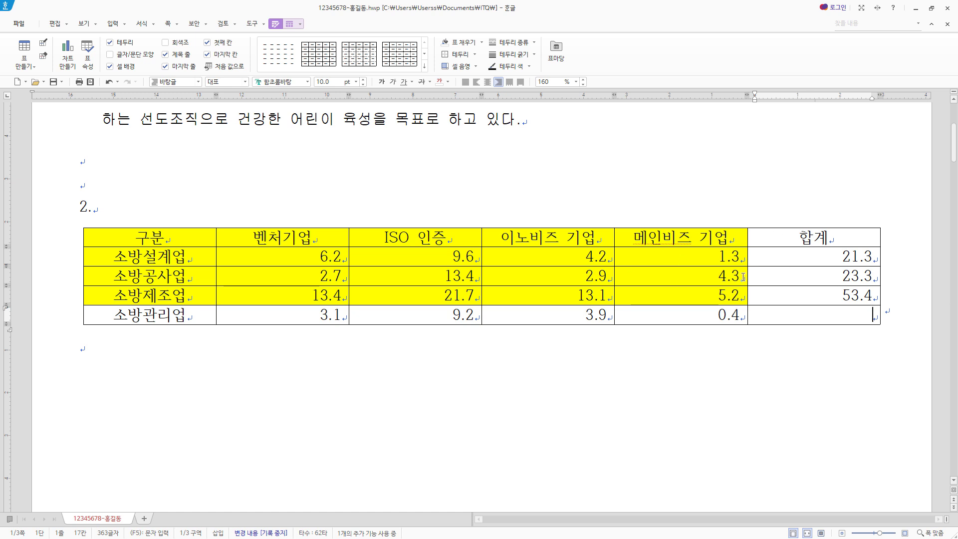
{"action": "left_click", "coordinate": [291, 25]}
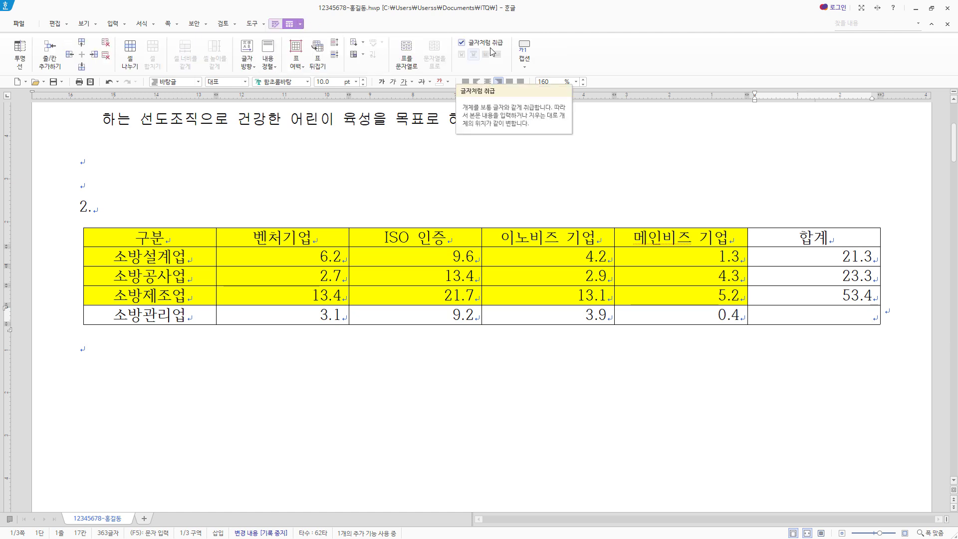
{"action": "left_click", "coordinate": [526, 66]}
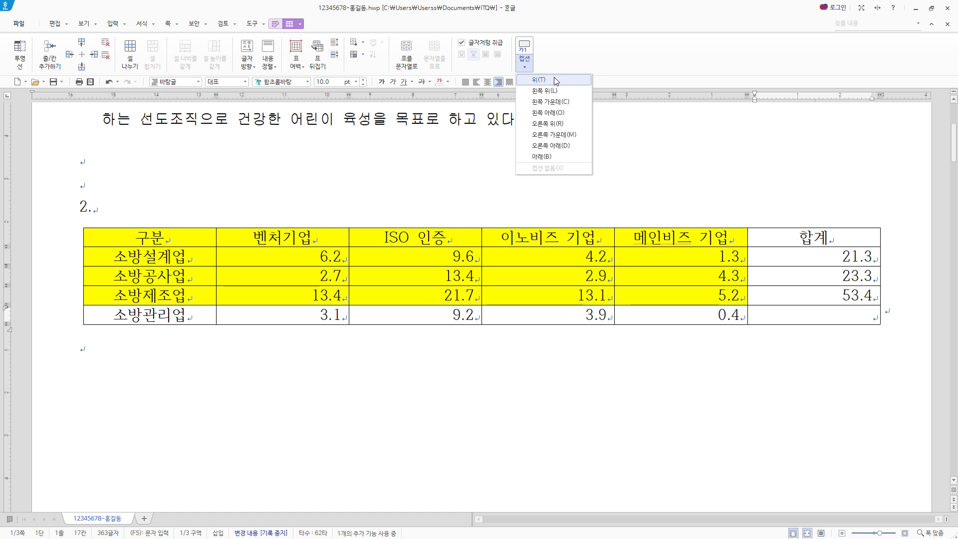
{"action": "left_click", "coordinate": [539, 80]}
{"action": "left_click_drag", "start_coordinate": [130, 237], "coordinate": [61, 240]}
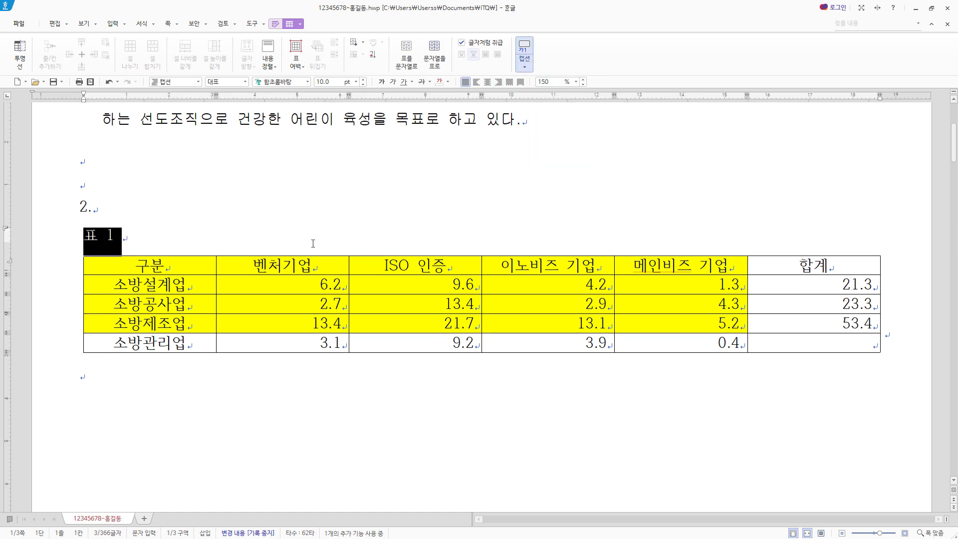
{"action": "type", "text": "소방산업 기업인증 현황(단위 : %)"}
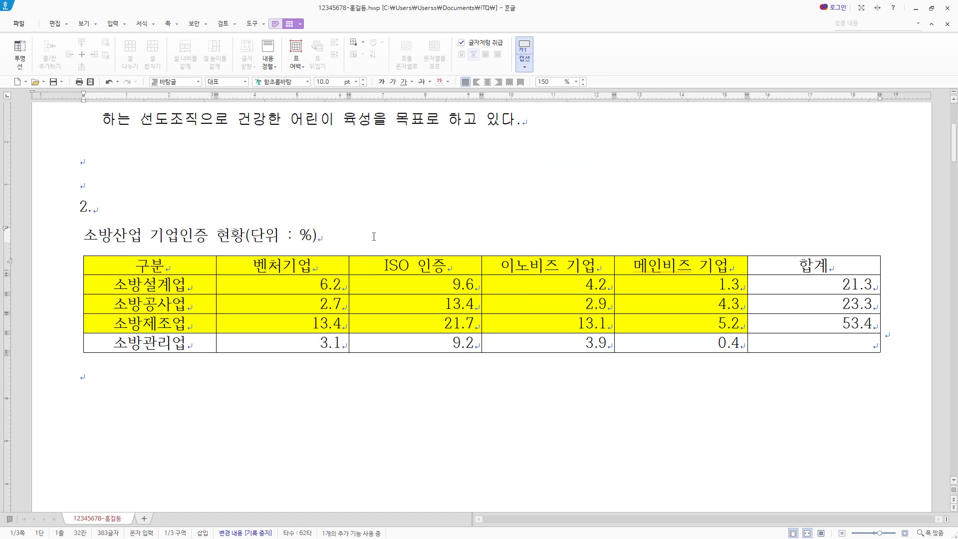
Set the table caption's font to 돋움 and right-align it.
{"action": "left_click_drag", "start_coordinate": [373, 234], "coordinate": [78, 237]}
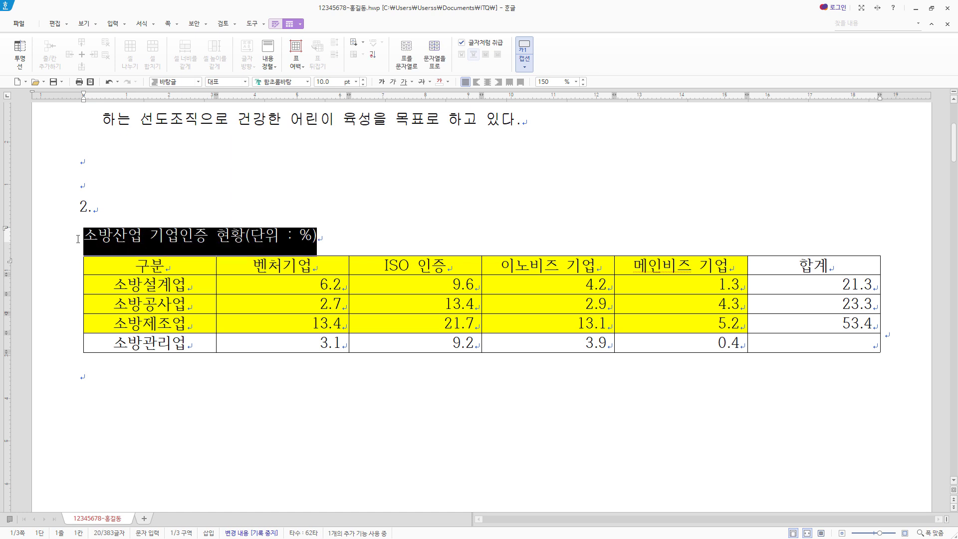
{"action": "left_click", "coordinate": [288, 83]}
{"action": "type", "text": "돋움"}
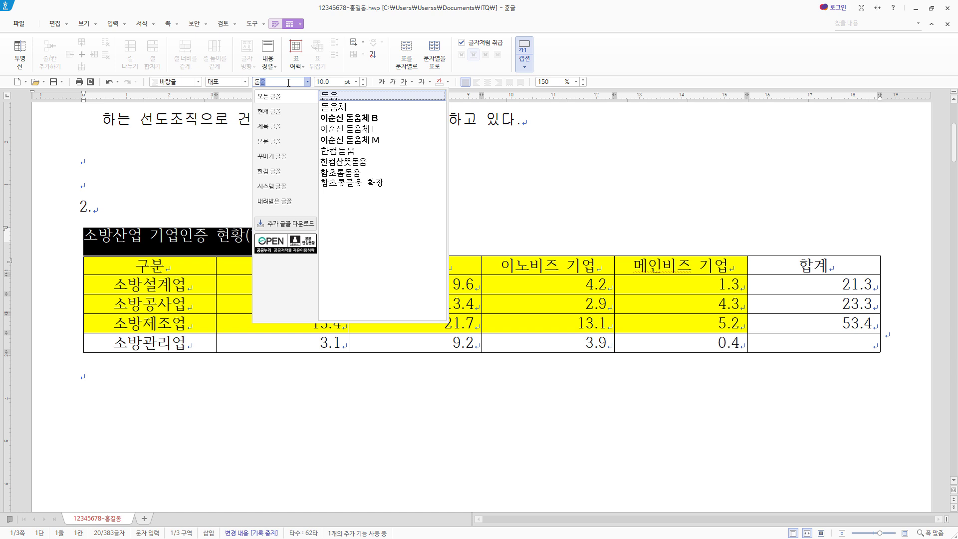
{"action": "key", "text": "Return"}
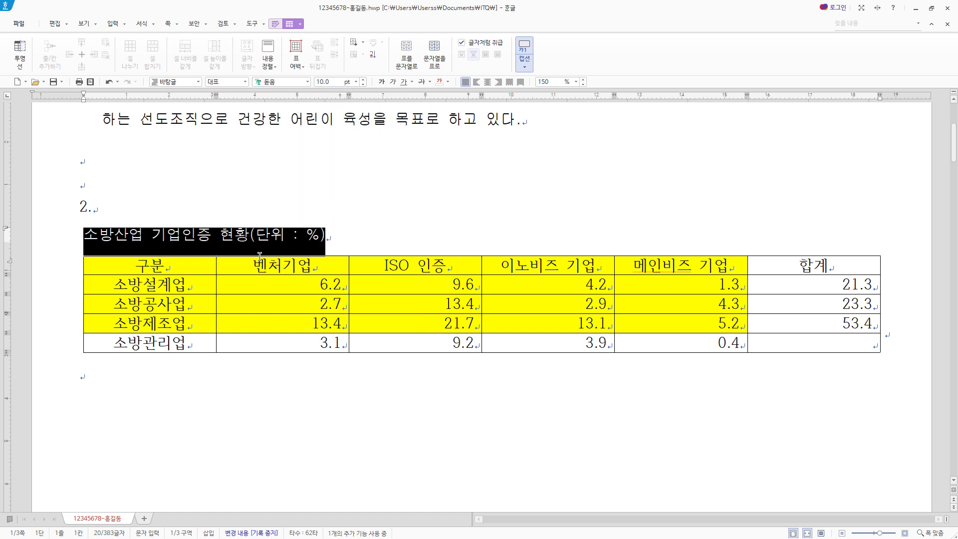
{"action": "left_click", "coordinate": [498, 82]}
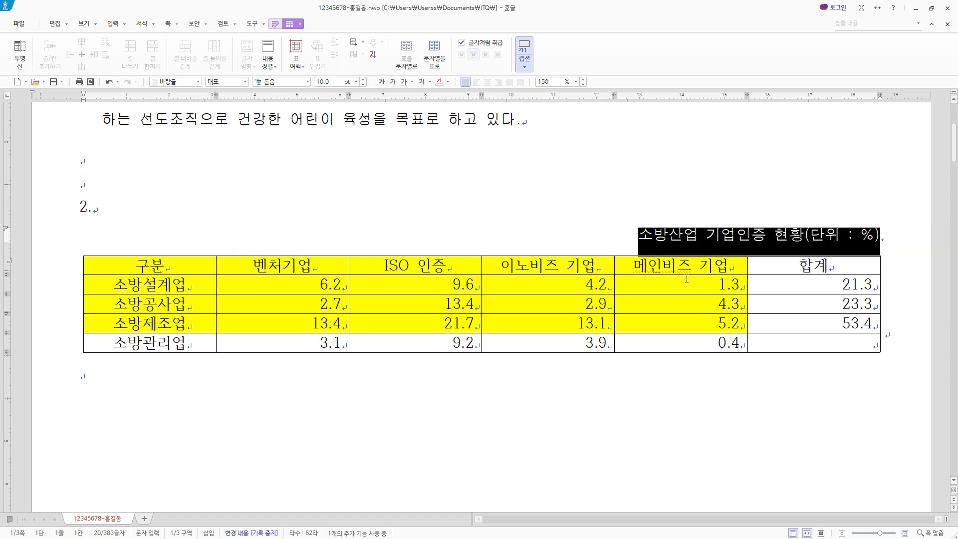
{"action": "left_click", "coordinate": [764, 261]}
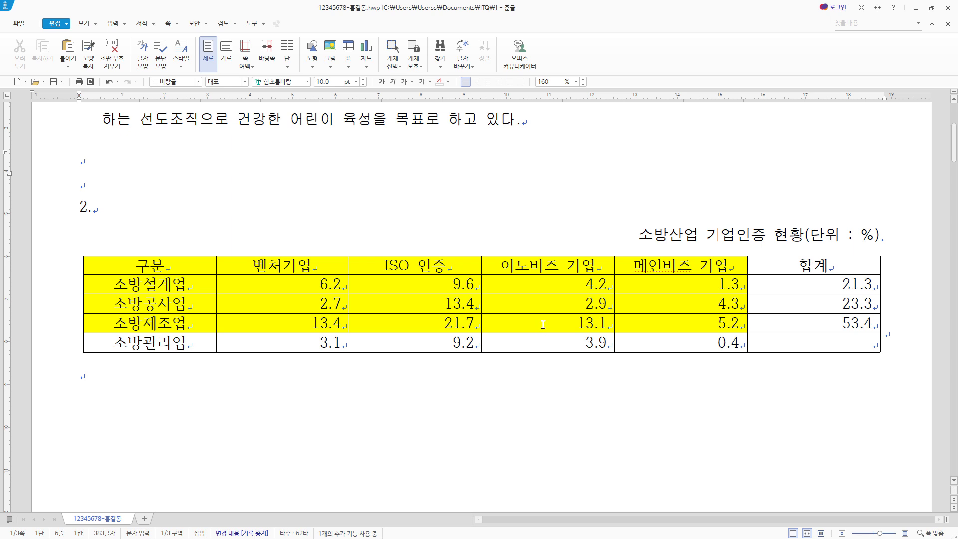
Increase the height of all the table's rows together, from the header through the 소방관리업 row.
{"action": "left_click_drag", "start_coordinate": [161, 262], "coordinate": [811, 358]}
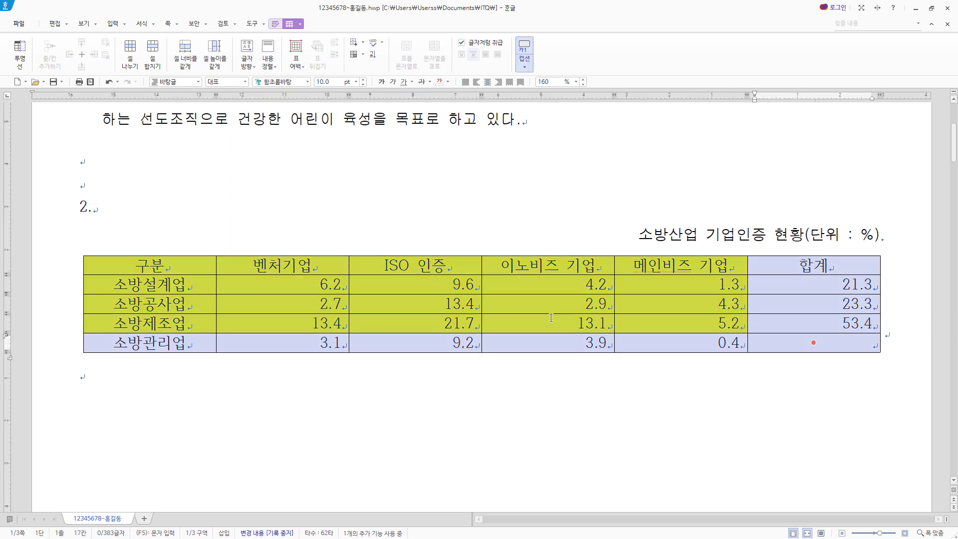
{"action": "scroll", "coordinate": [573, 358], "scroll_direction": "down", "scroll_amount": 2}
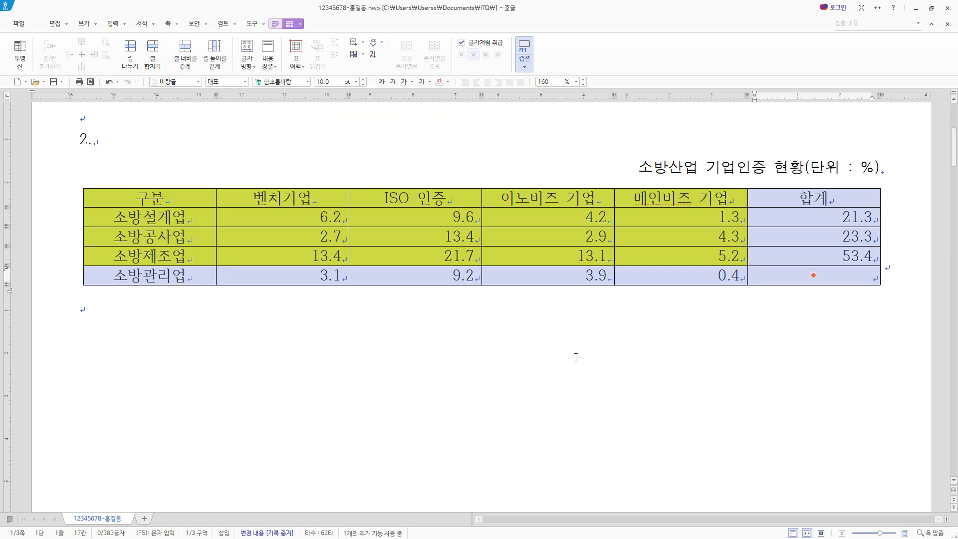
{"action": "key", "text": "ctrl+Down"}
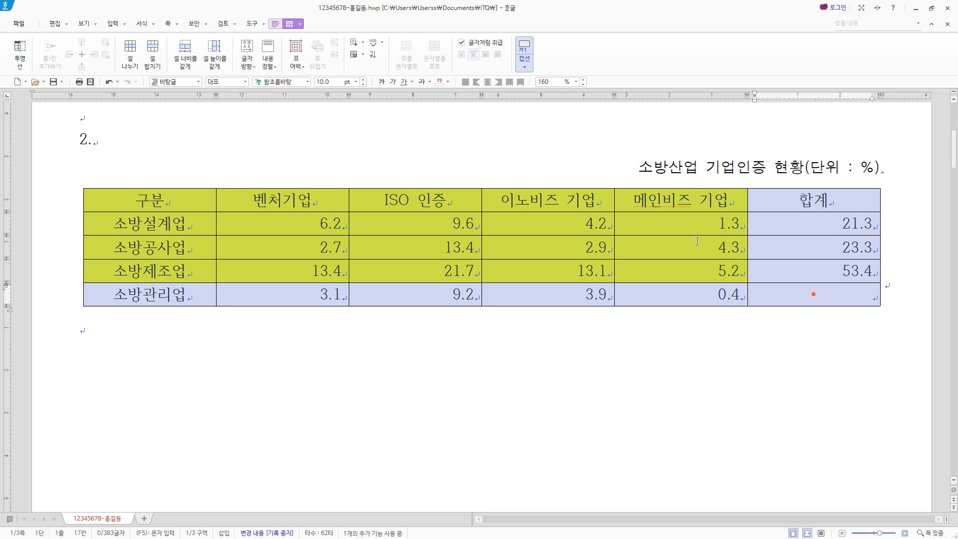
Apply a 0.5mm double line to the outer border of the whole table.
{"action": "key", "text": "l"}
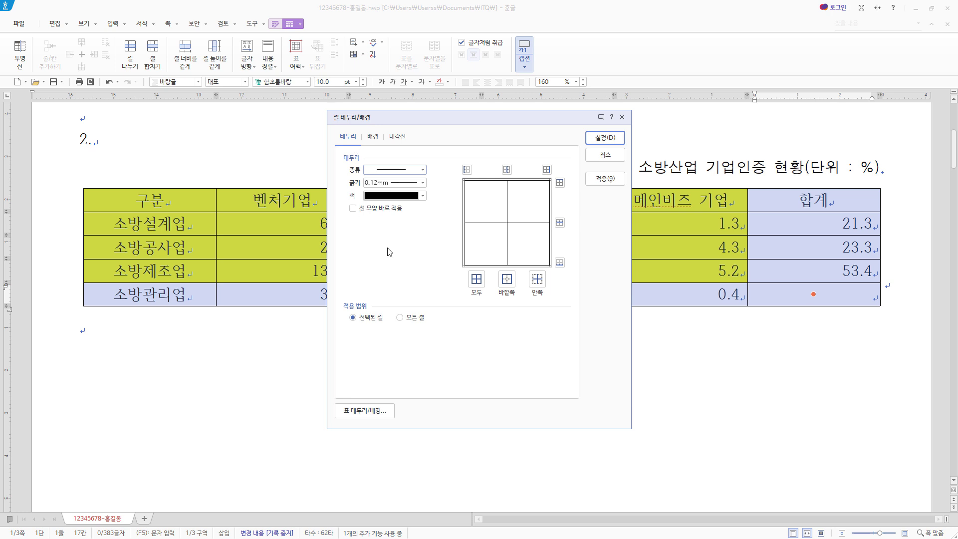
{"action": "left_click", "coordinate": [357, 213]}
{"action": "left_click", "coordinate": [422, 170]}
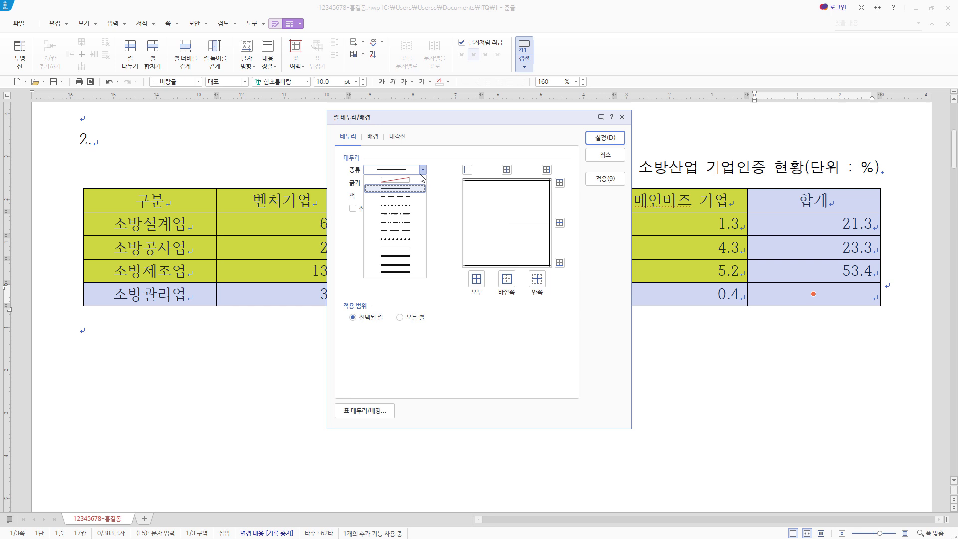
{"action": "left_click", "coordinate": [408, 249]}
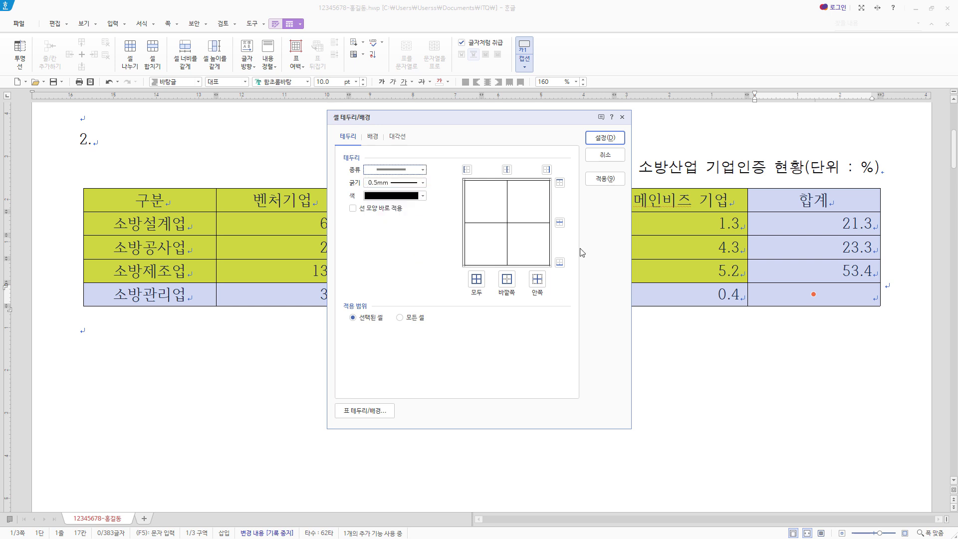
{"action": "left_click", "coordinate": [513, 285]}
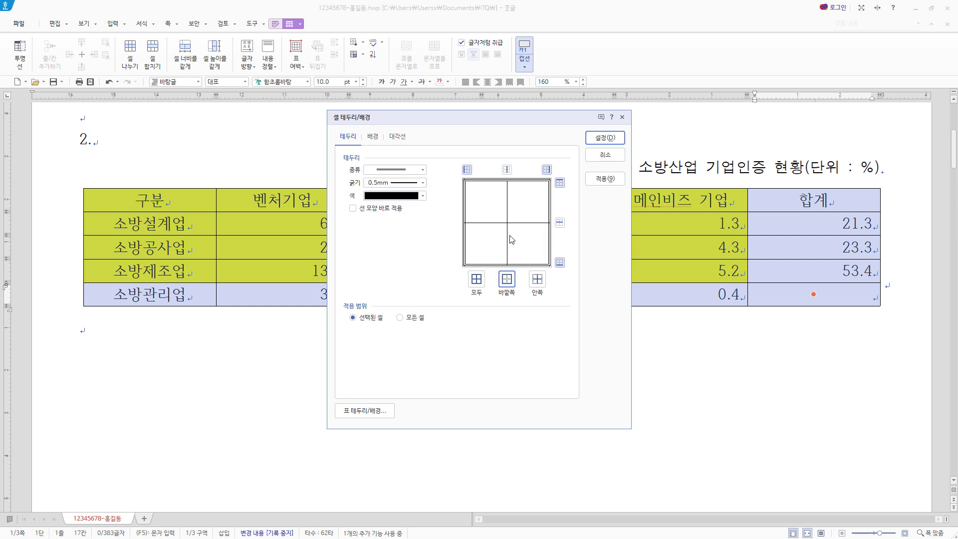
{"action": "left_click", "coordinate": [601, 138]}
Give the header row from 구분 through 합계 a 0.5mm double-line bottom border.
{"action": "left_click", "coordinate": [167, 202]}
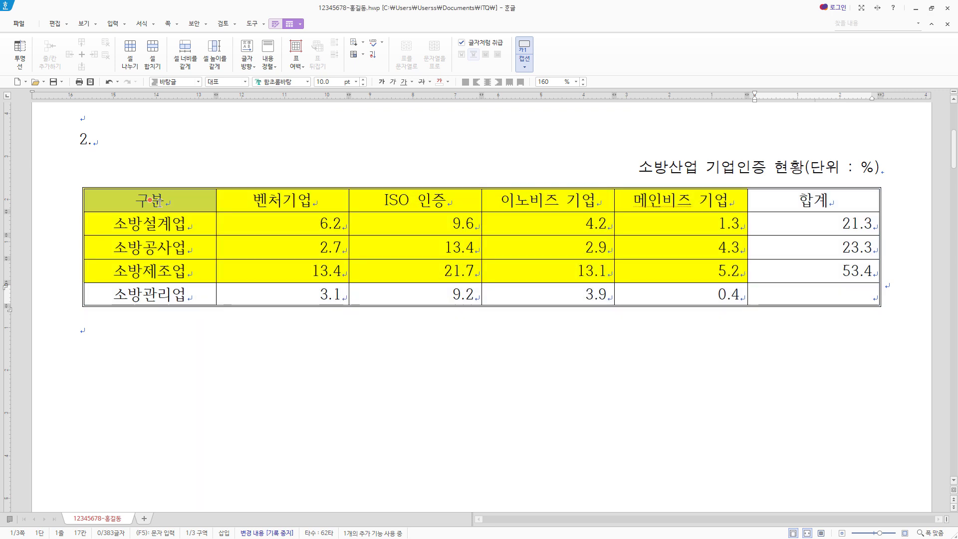
{"action": "left_click_drag", "start_coordinate": [167, 202], "coordinate": [783, 203]}
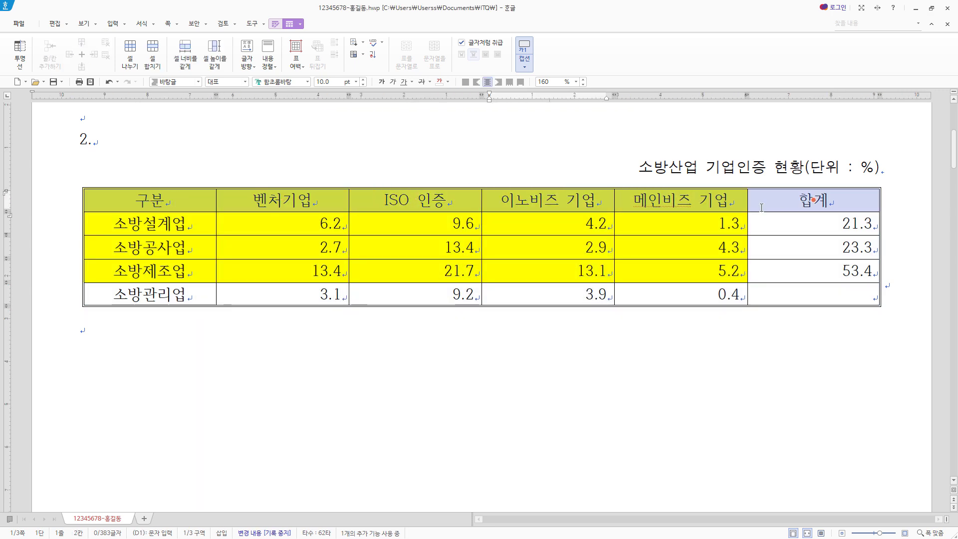
{"action": "key", "text": "l"}
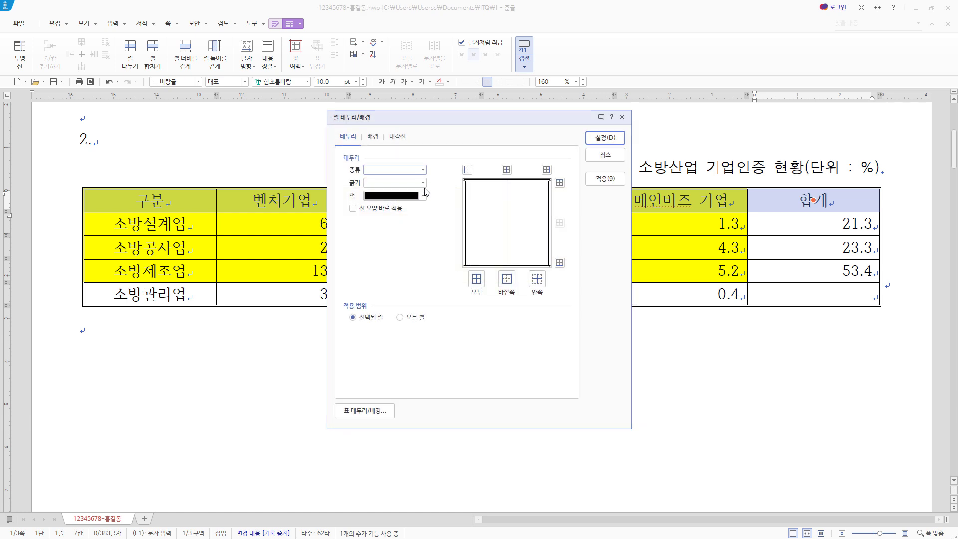
{"action": "left_click", "coordinate": [423, 169]}
{"action": "left_click", "coordinate": [401, 248]}
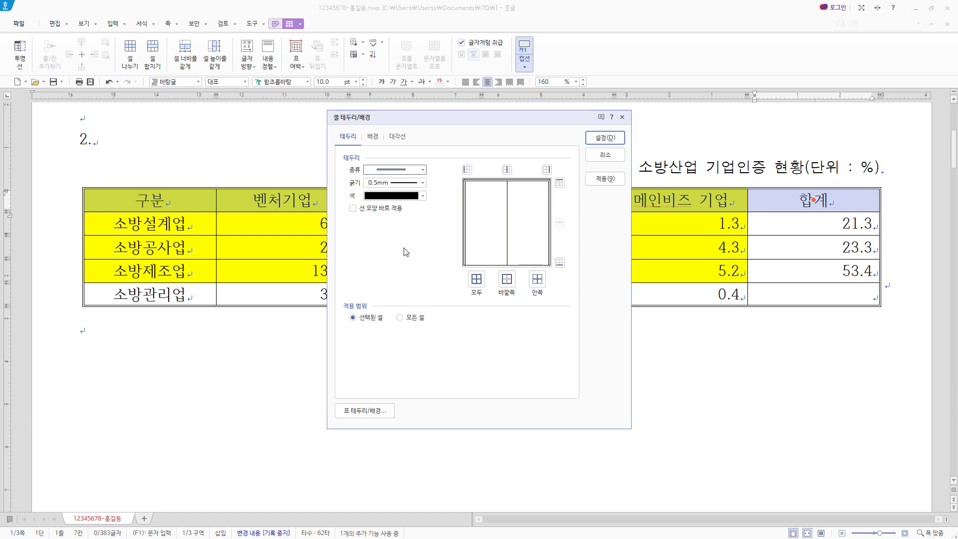
{"action": "left_click", "coordinate": [560, 263]}
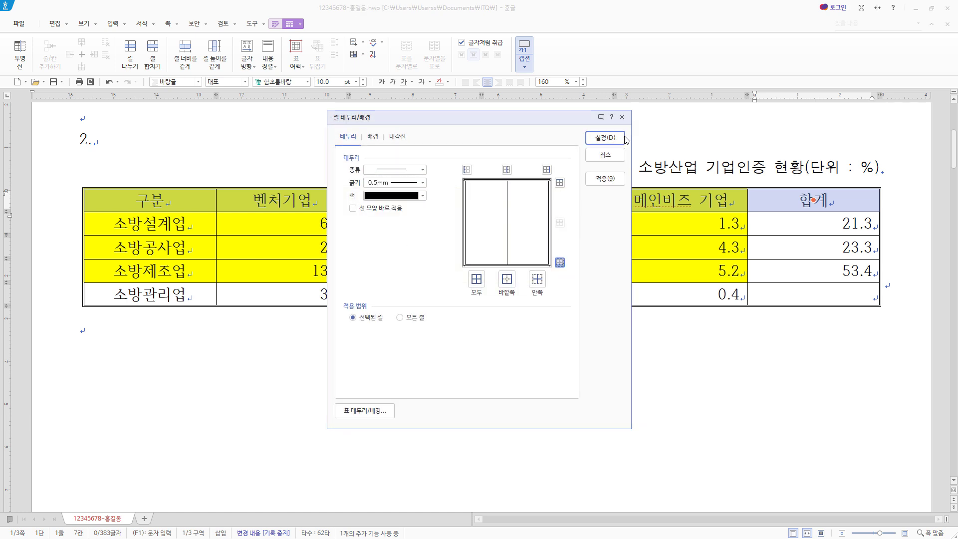
{"action": "left_click", "coordinate": [605, 137]}
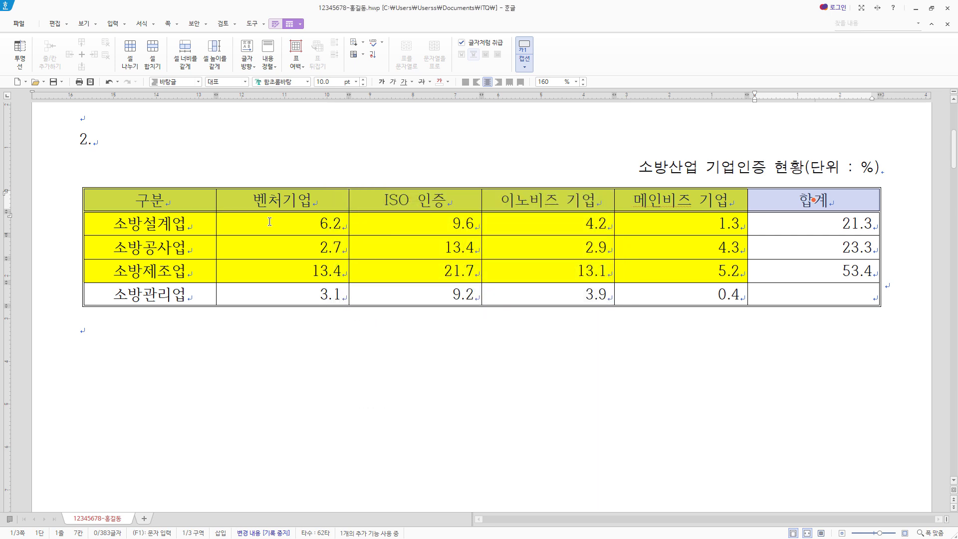
Give the first column, from 구분 through 소방관리업, a 0.5mm double-line right border.
{"action": "left_click", "coordinate": [189, 199]}
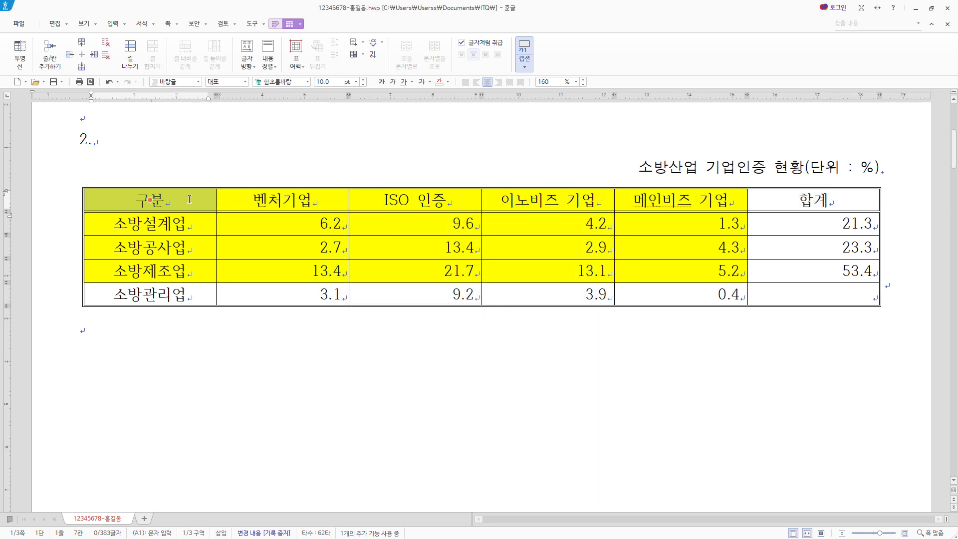
{"action": "left_click_drag", "start_coordinate": [190, 199], "coordinate": [195, 299]}
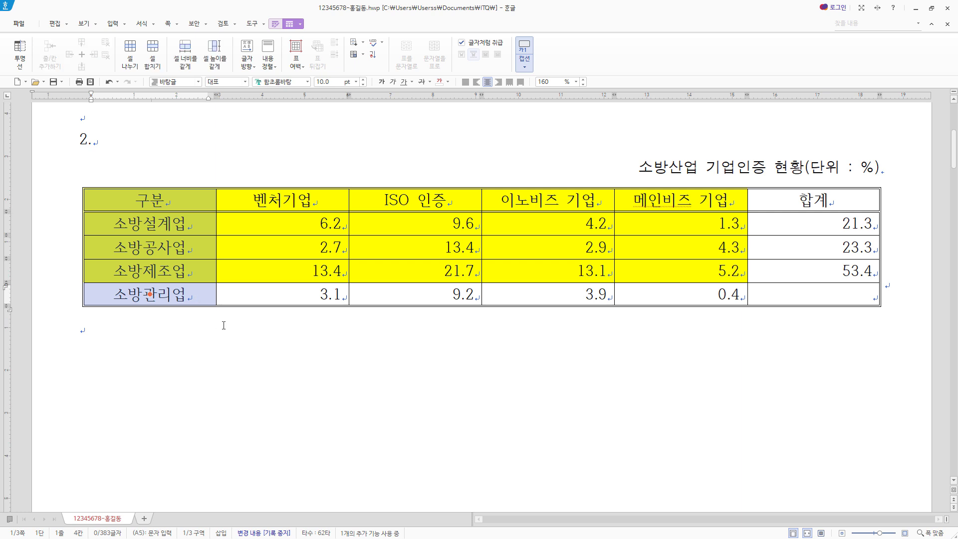
{"action": "key", "text": "l"}
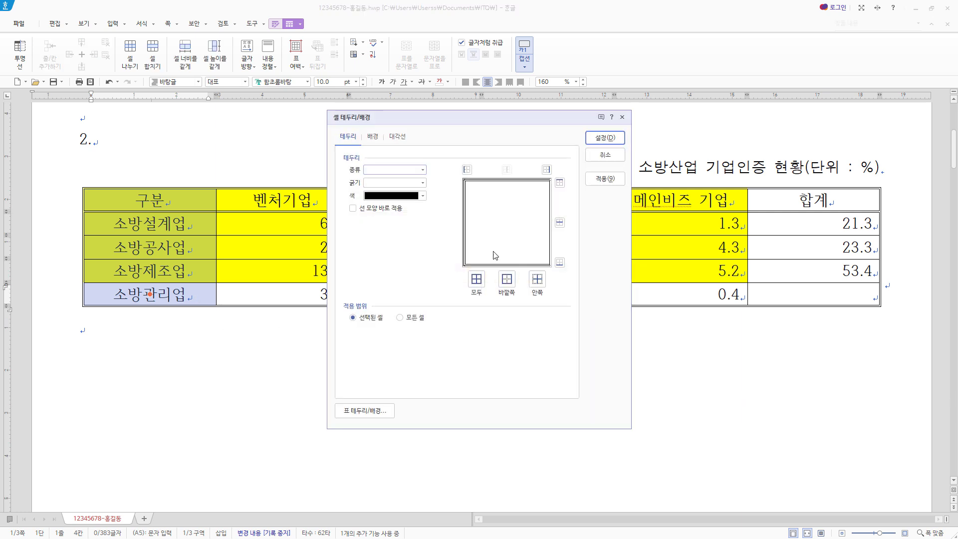
{"action": "left_click", "coordinate": [423, 170]}
{"action": "left_click", "coordinate": [403, 248]}
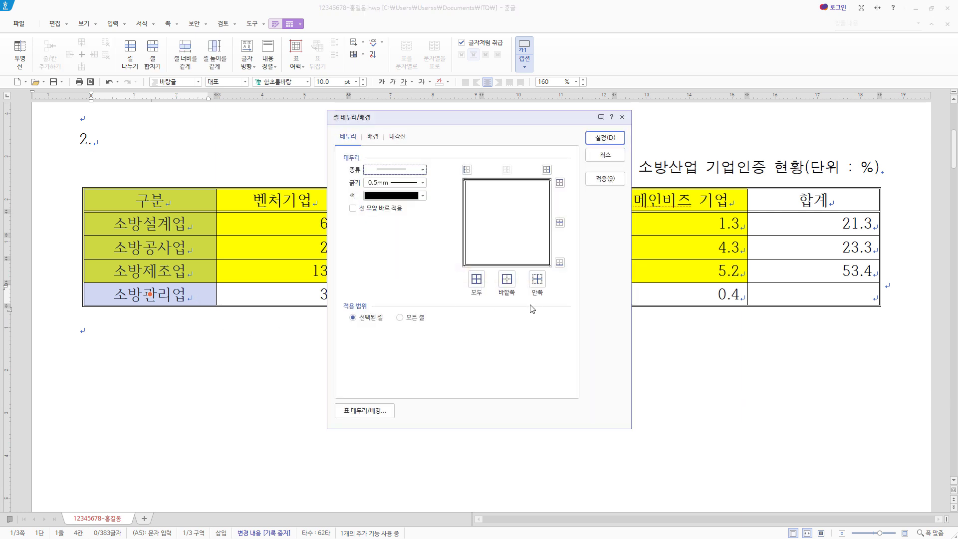
{"action": "left_click", "coordinate": [547, 170]}
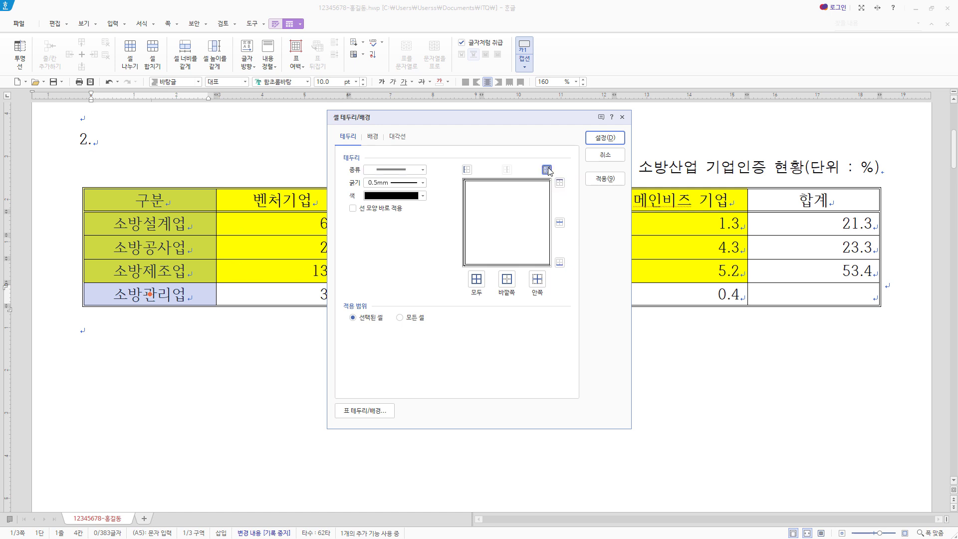
{"action": "left_click", "coordinate": [605, 138]}
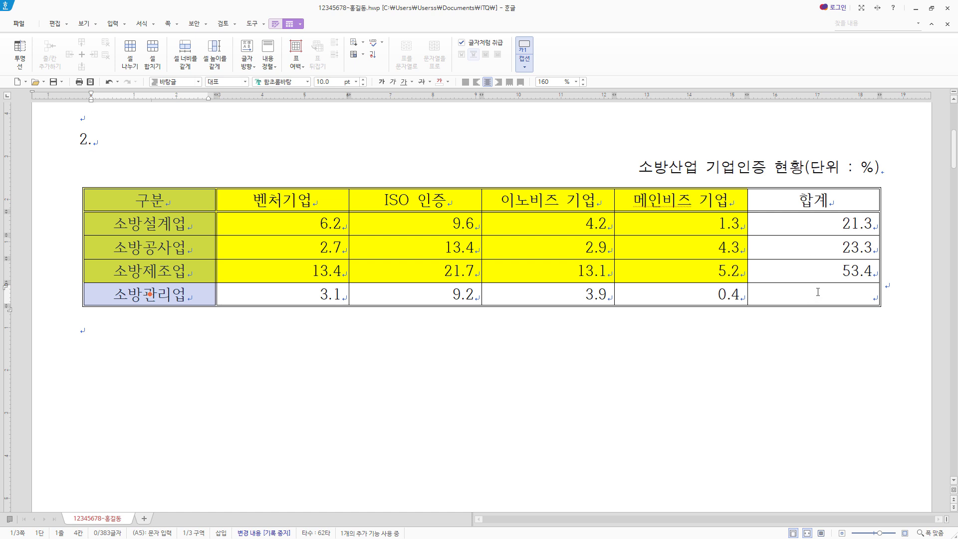
Add crossing diagonal lines in both directions to the empty 합계 cell of the 소방관리업 row.
{"action": "left_click", "coordinate": [817, 292]}
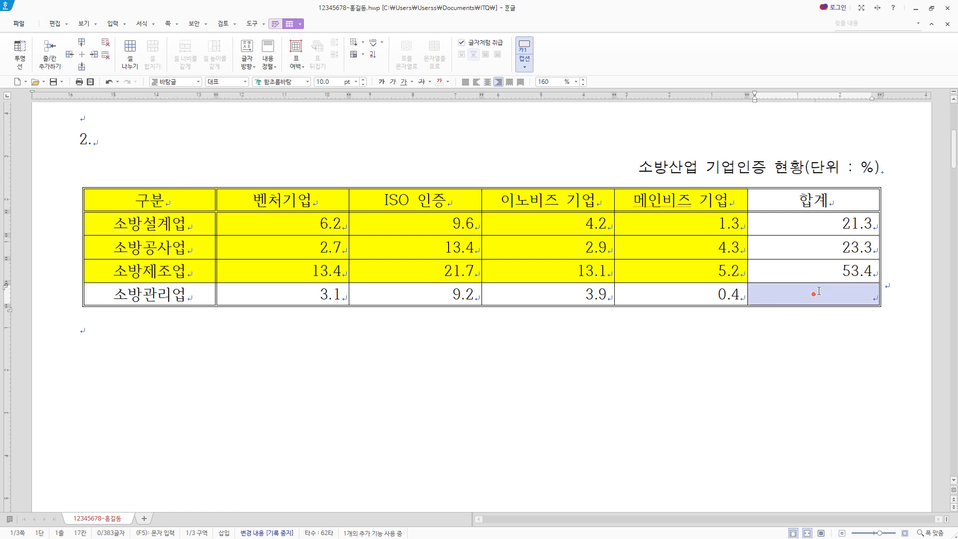
{"action": "key", "text": "l"}
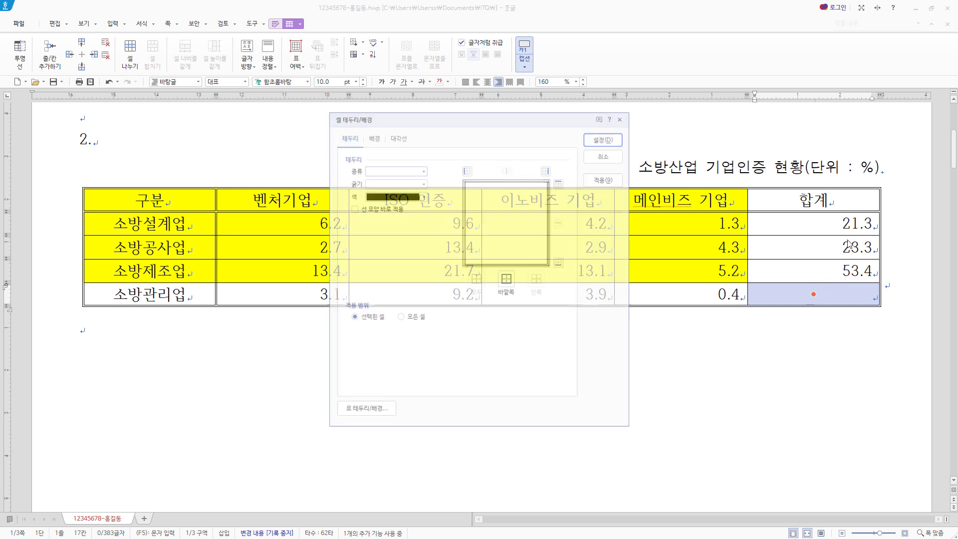
{"action": "left_click", "coordinate": [401, 138]}
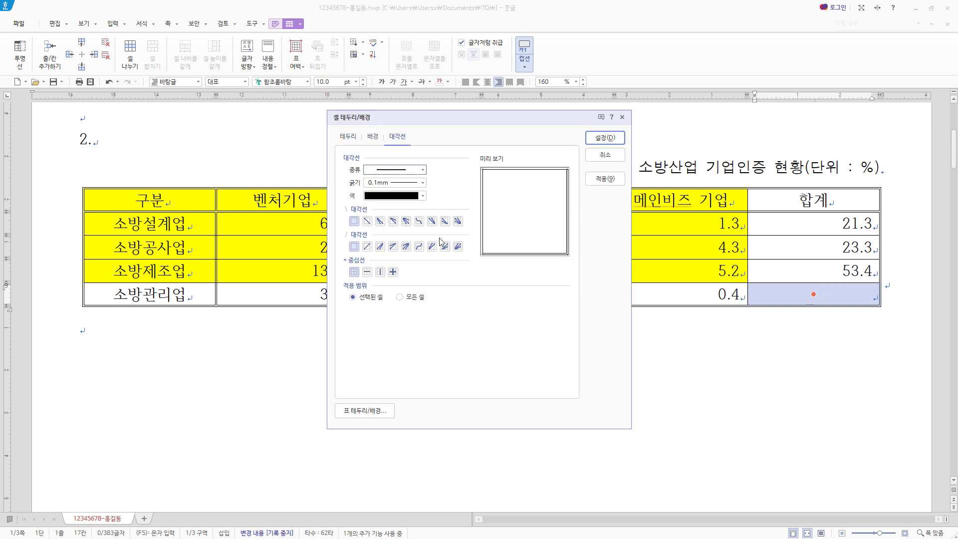
{"action": "left_click", "coordinate": [367, 221]}
{"action": "left_click", "coordinate": [367, 247]}
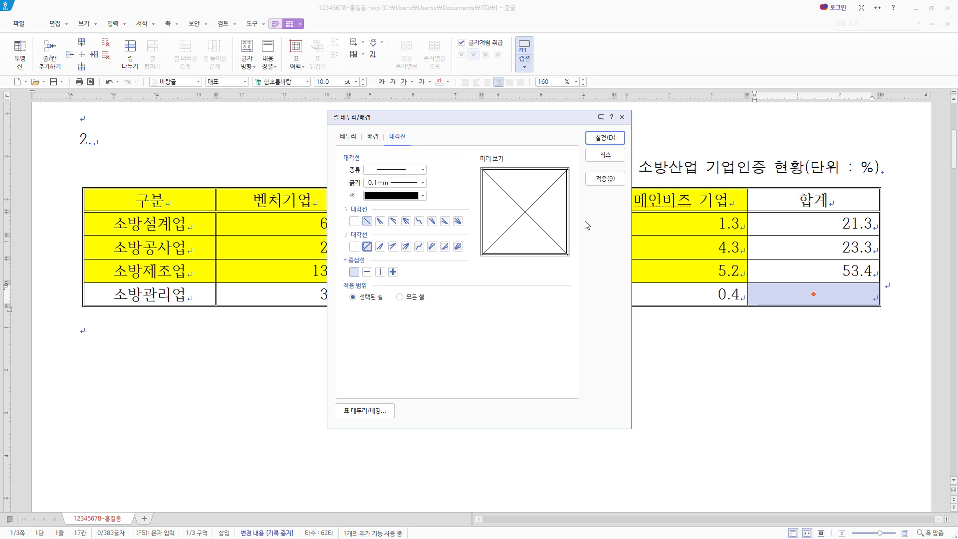
{"action": "left_click", "coordinate": [604, 138]}
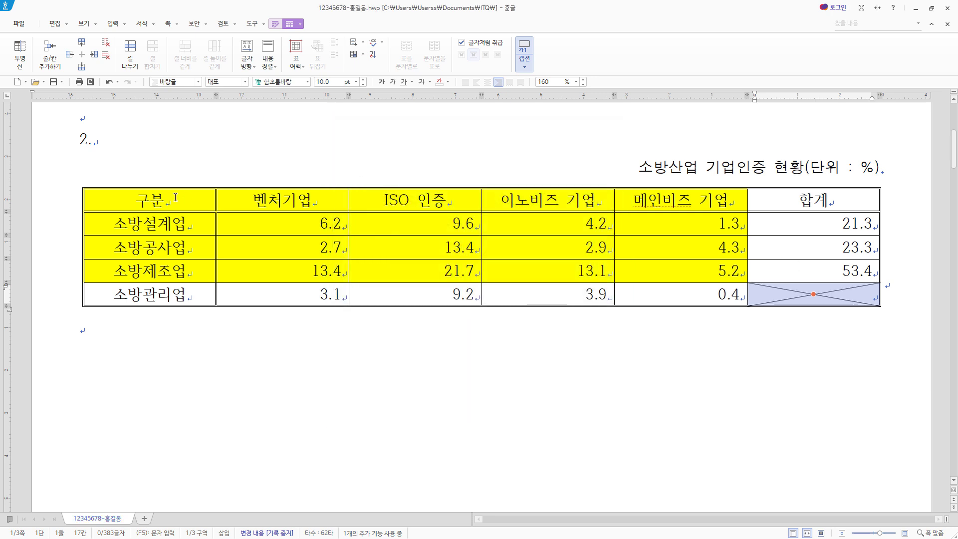
Set the font of all the table's cells to 돋움 and add a blank line below the table.
{"action": "left_click_drag", "start_coordinate": [175, 197], "coordinate": [871, 324]}
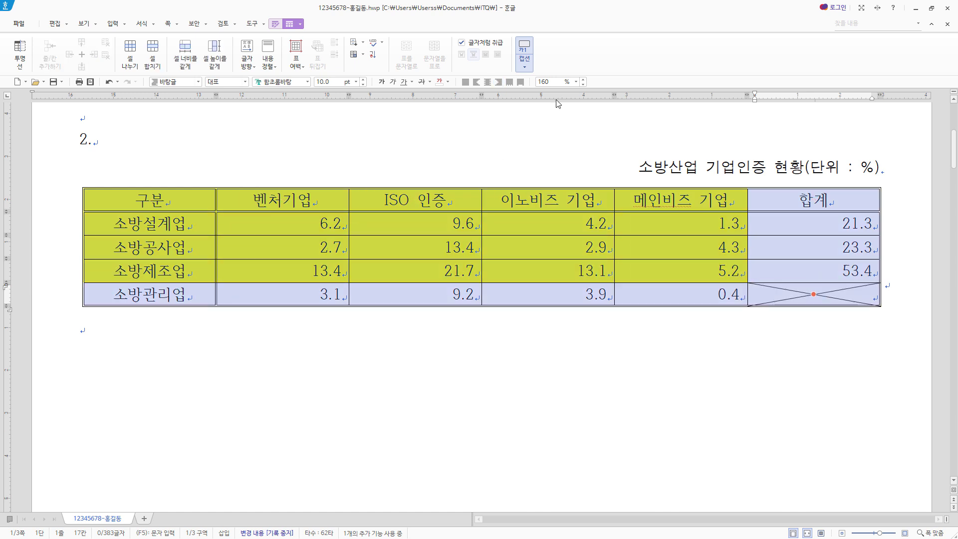
{"action": "left_click", "coordinate": [297, 82]}
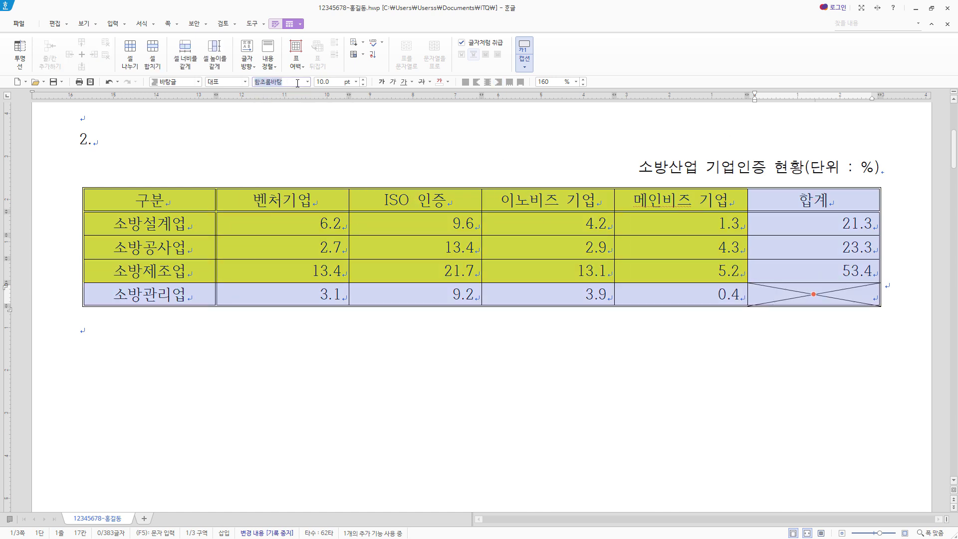
{"action": "type", "text": "돋움"}
{"action": "key", "text": "Return"}
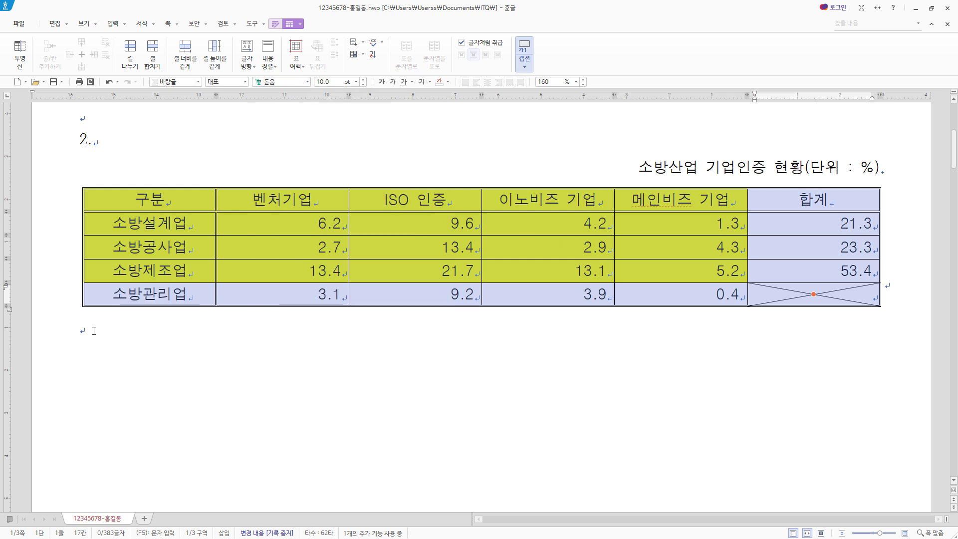
{"action": "key", "text": "Escape"}
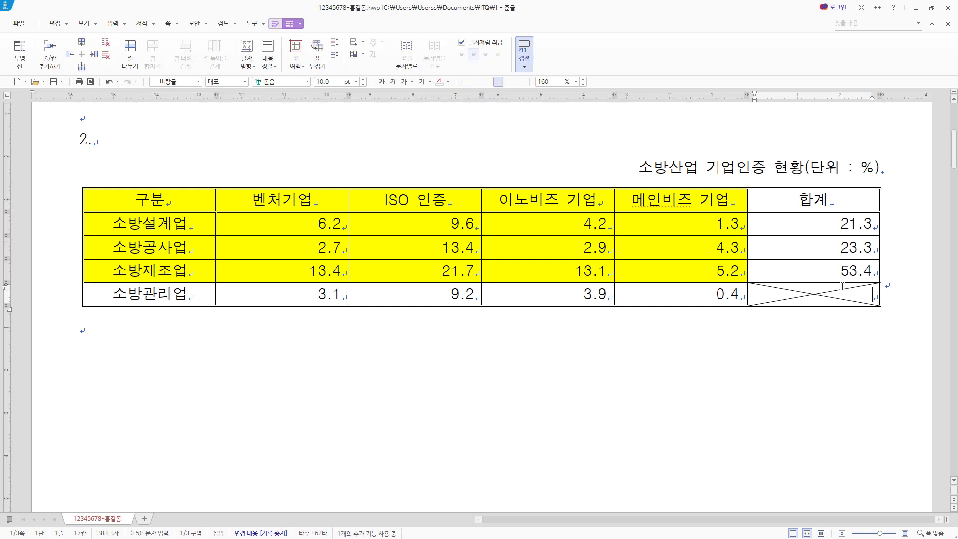
{"action": "key", "text": "shift+Escape"}
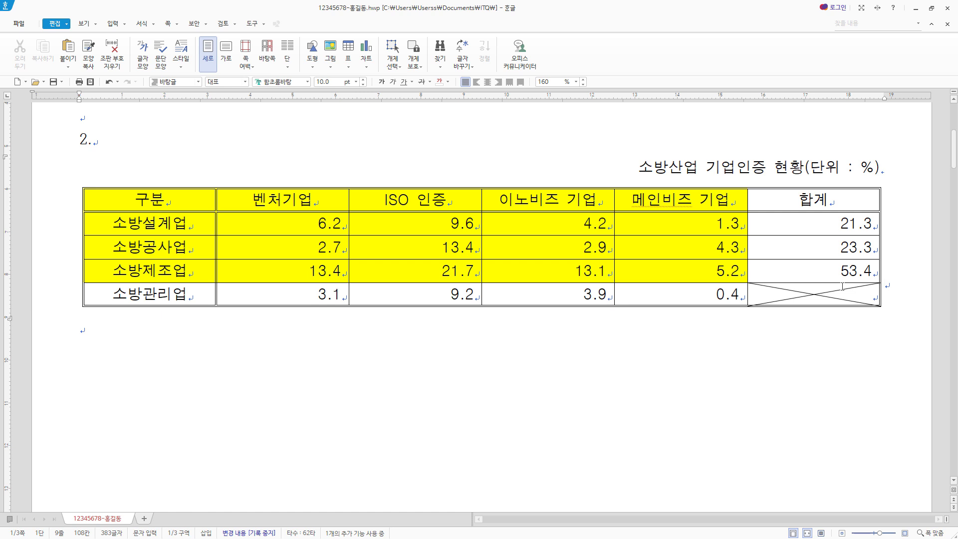
{"action": "key", "text": "Return"}
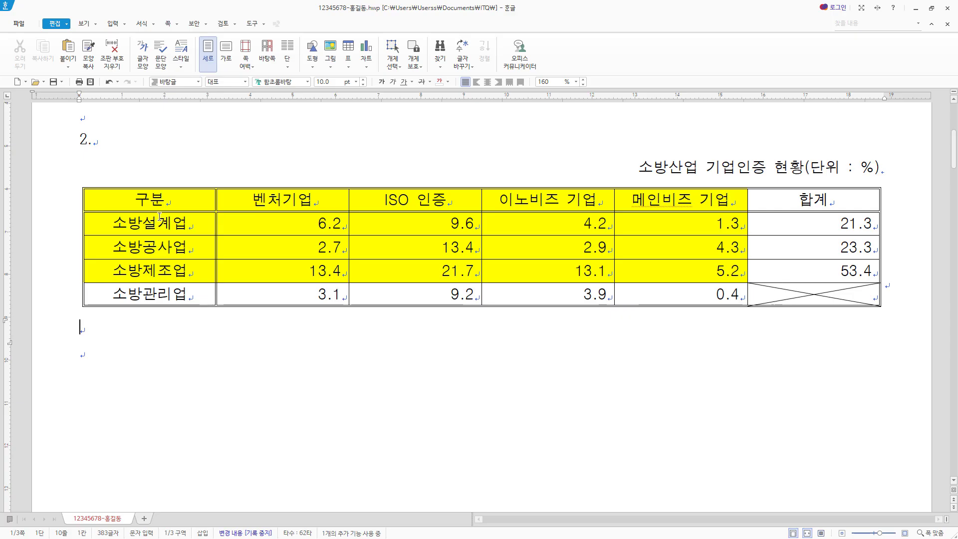
Create a clustered column chart from the yellow cells, 구분 through the 소방제조업 row's 메인비즈 기업 value, keeping the chart data as is.
{"action": "left_click_drag", "start_coordinate": [158, 203], "coordinate": [654, 266]}
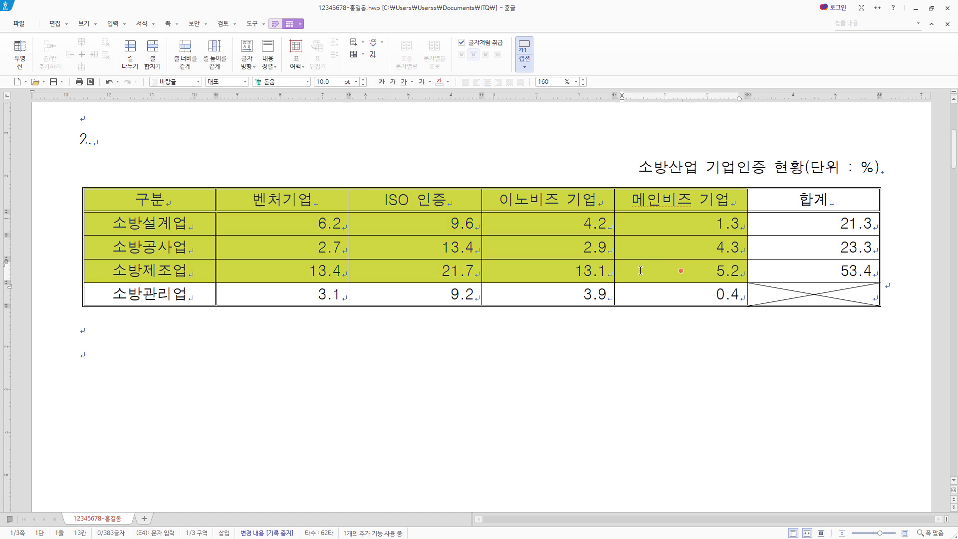
{"action": "right_click", "coordinate": [558, 204]}
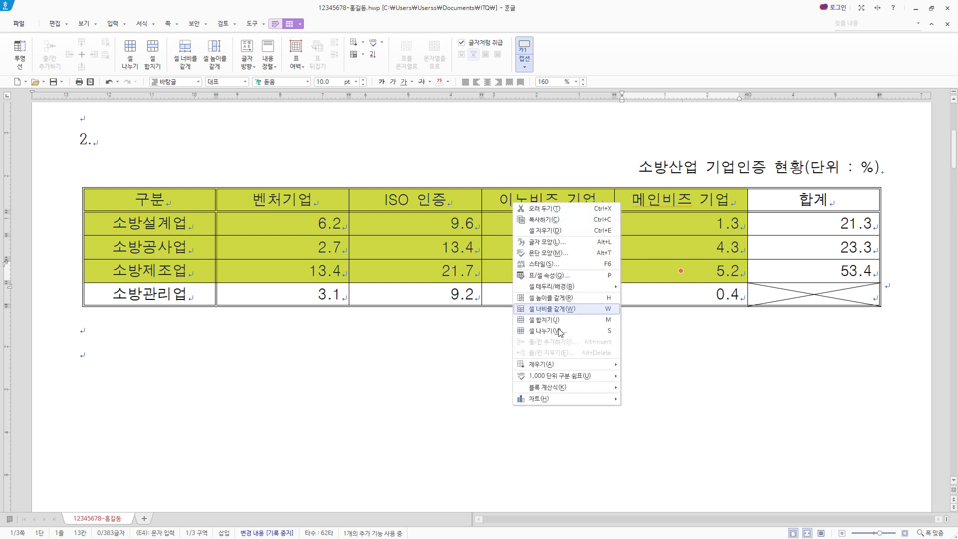
{"action": "mouse_move", "coordinate": [559, 401]}
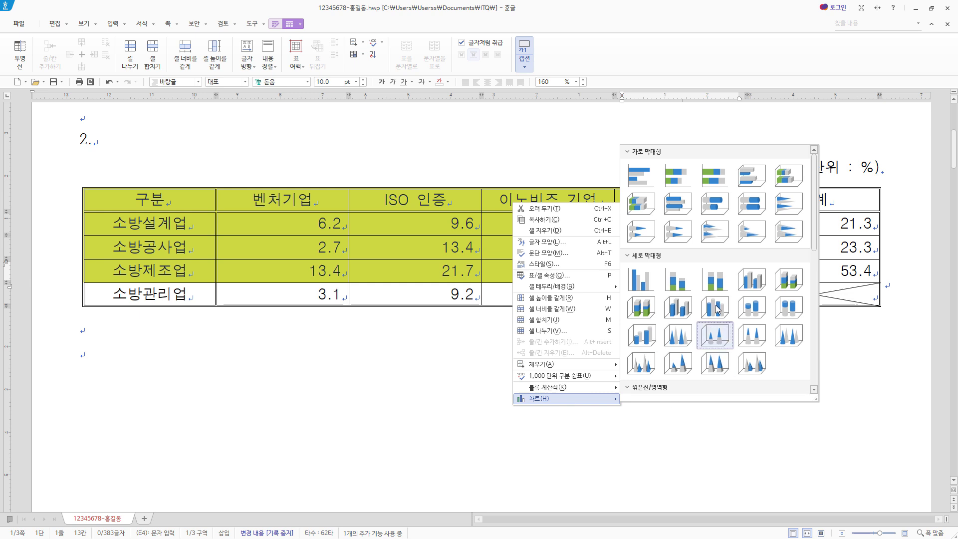
{"action": "left_click", "coordinate": [641, 279]}
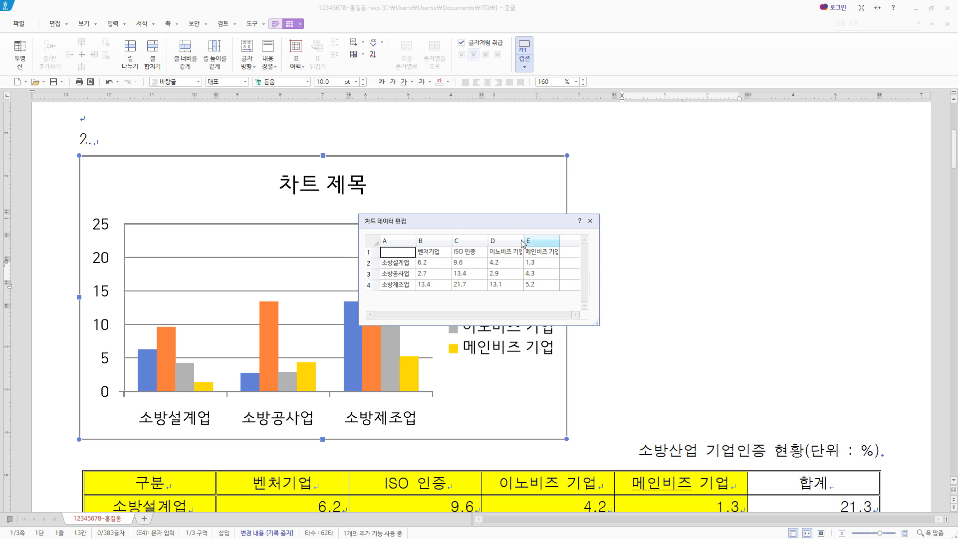
{"action": "left_click", "coordinate": [501, 266]}
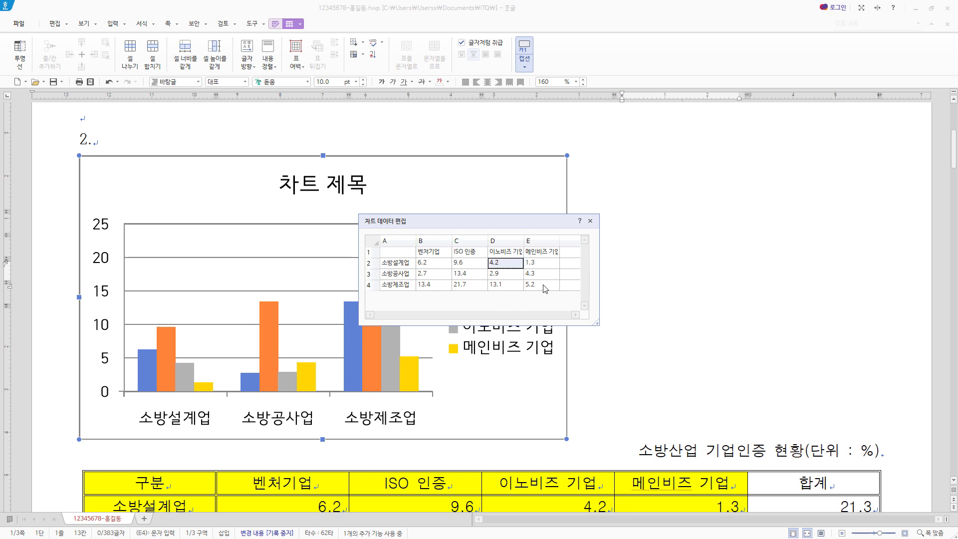
{"action": "left_click", "coordinate": [590, 221]}
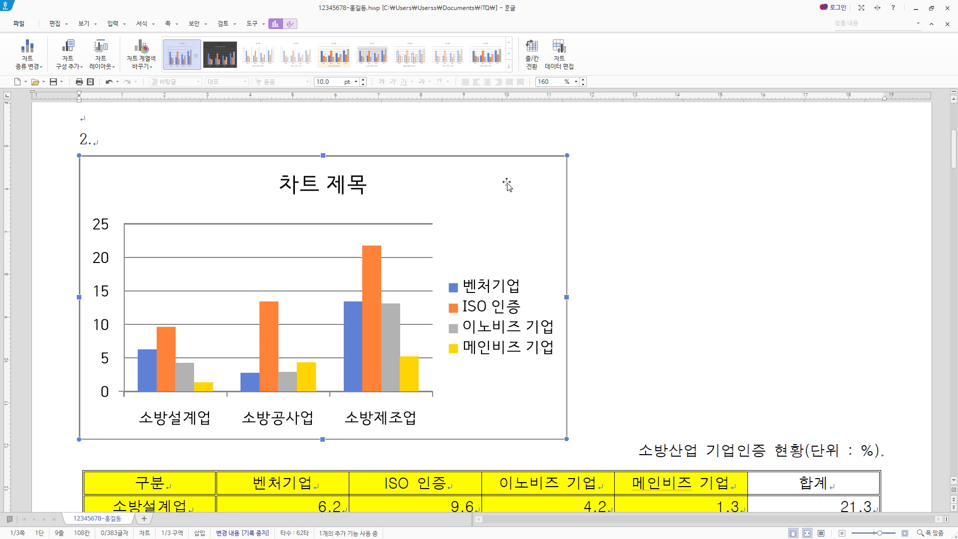
Set the chart to be treated as a character (글자처럼 취급) in its object properties.
{"action": "right_click", "coordinate": [491, 174]}
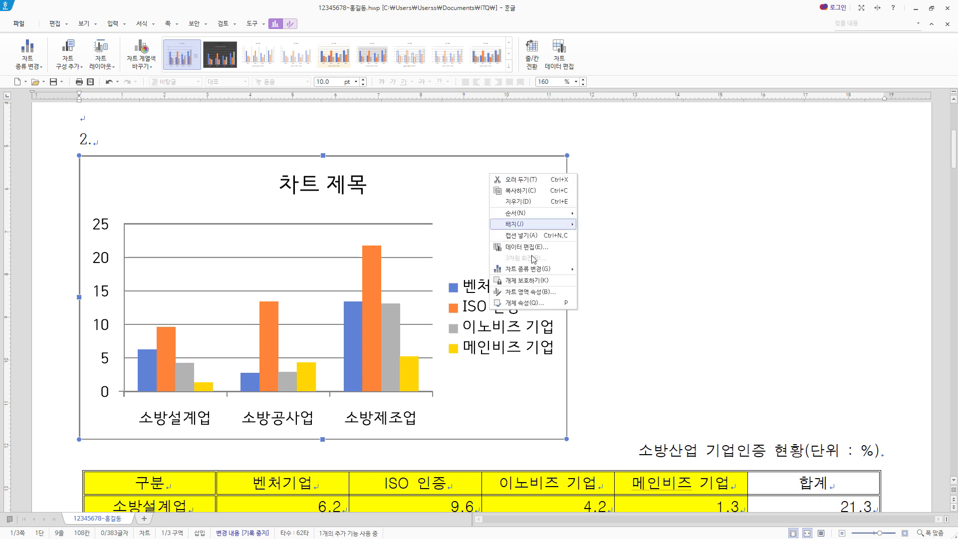
{"action": "left_click", "coordinate": [529, 303]}
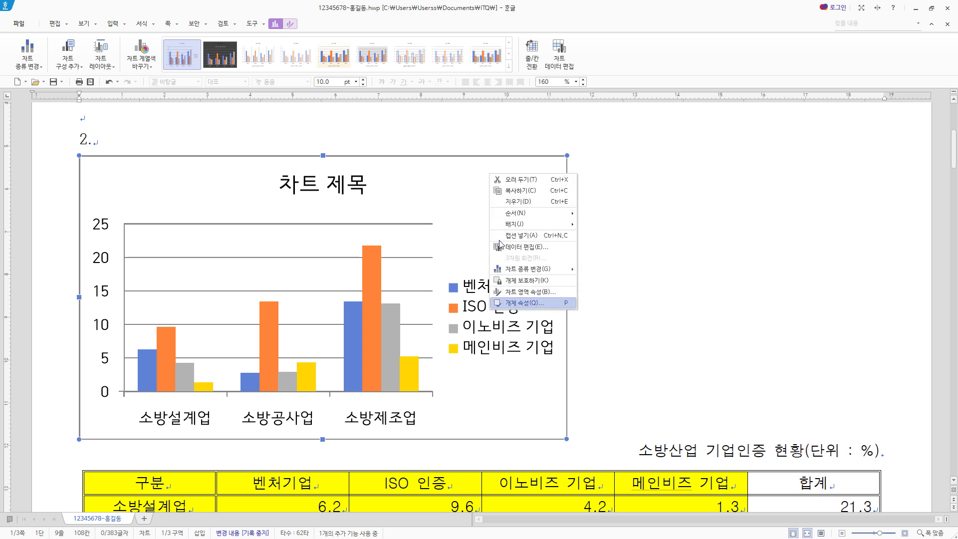
{"action": "left_click", "coordinate": [385, 224]}
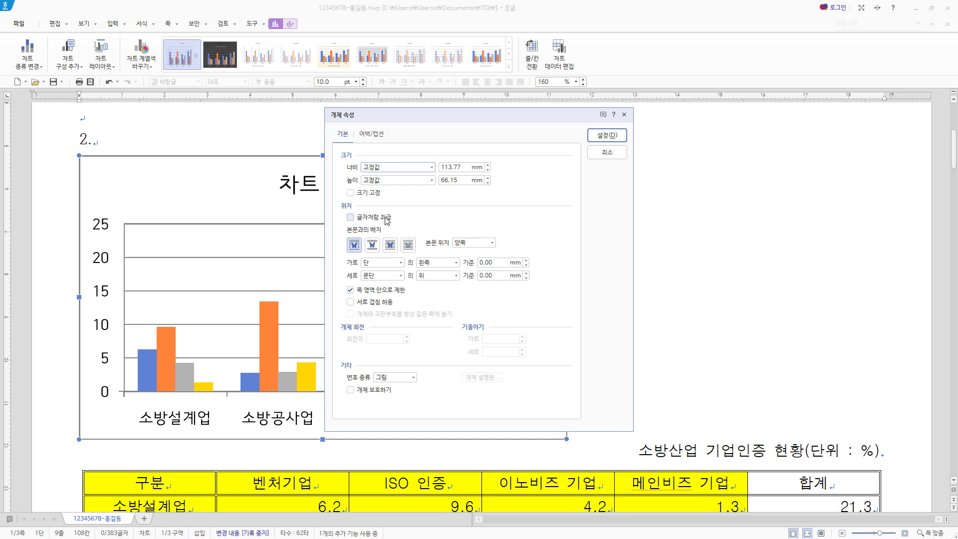
{"action": "left_click", "coordinate": [617, 139]}
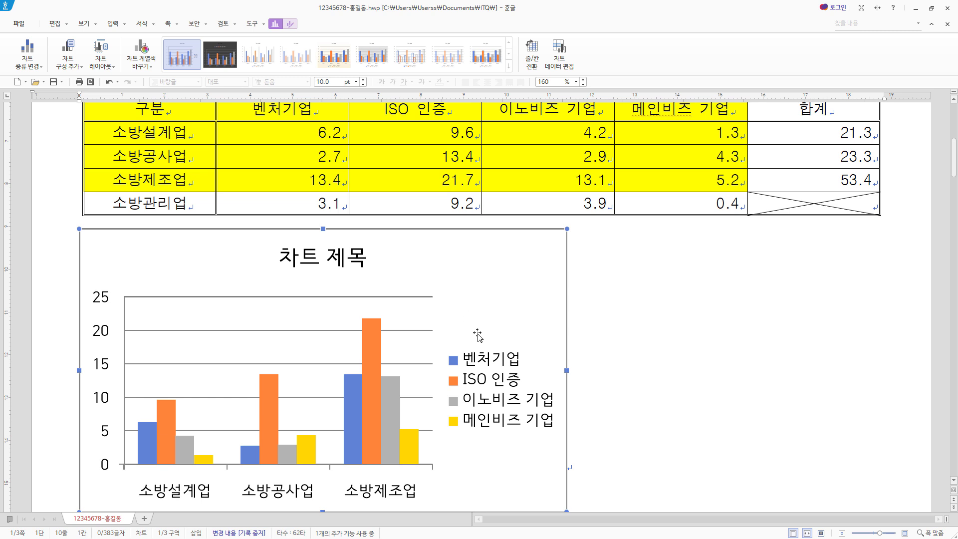
Widen the chart to match the table's width and place it on its own line directly below the table.
{"action": "scroll", "coordinate": [566, 327], "scroll_direction": "down", "scroll_amount": 2}
{"action": "left_click_drag", "start_coordinate": [568, 303], "coordinate": [879, 303]}
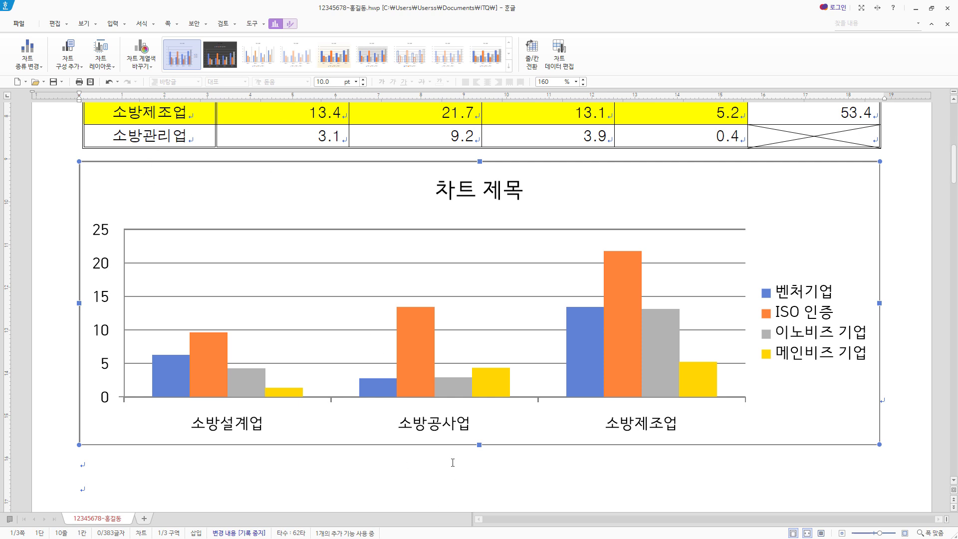
{"action": "key", "text": "ctrl+x"}
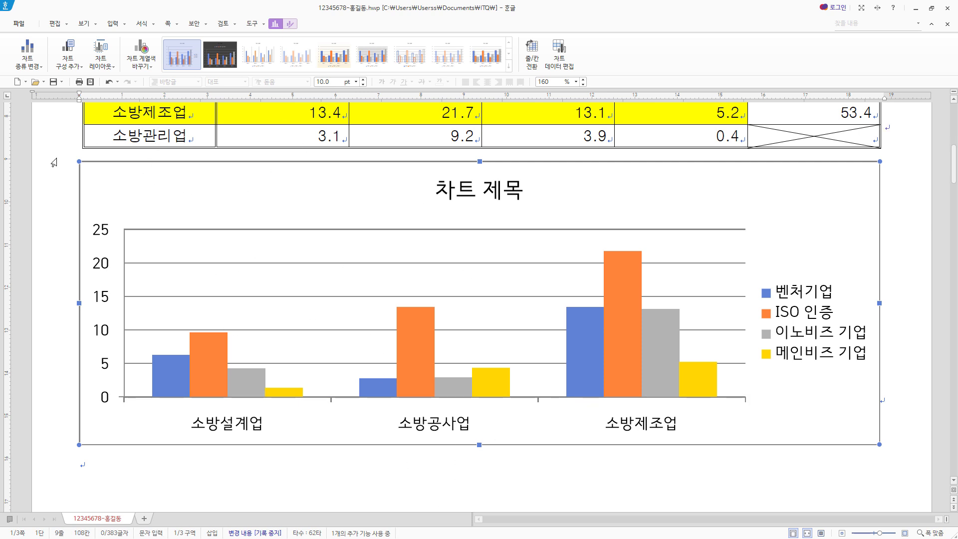
Make the chart slightly taller by extending its lower edge.
{"action": "scroll", "coordinate": [768, 288], "scroll_direction": "down", "scroll_amount": 3}
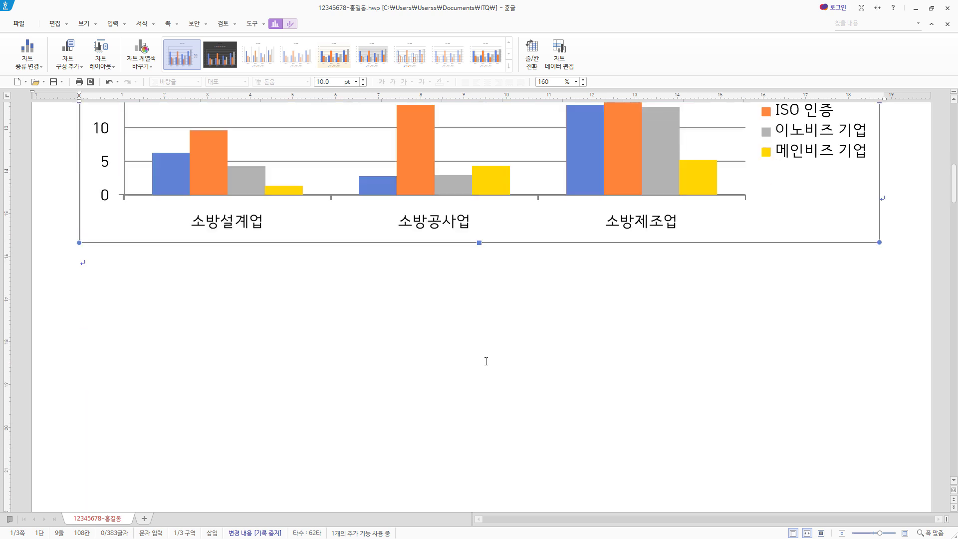
{"action": "scroll", "coordinate": [440, 368], "scroll_direction": "down", "scroll_amount": 2}
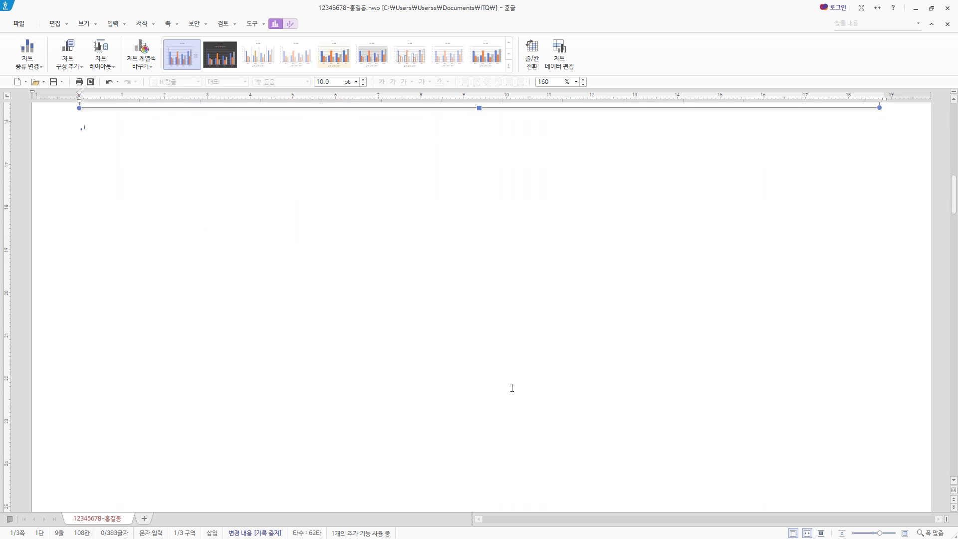
{"action": "scroll", "coordinate": [512, 387], "scroll_direction": "up", "scroll_amount": 5}
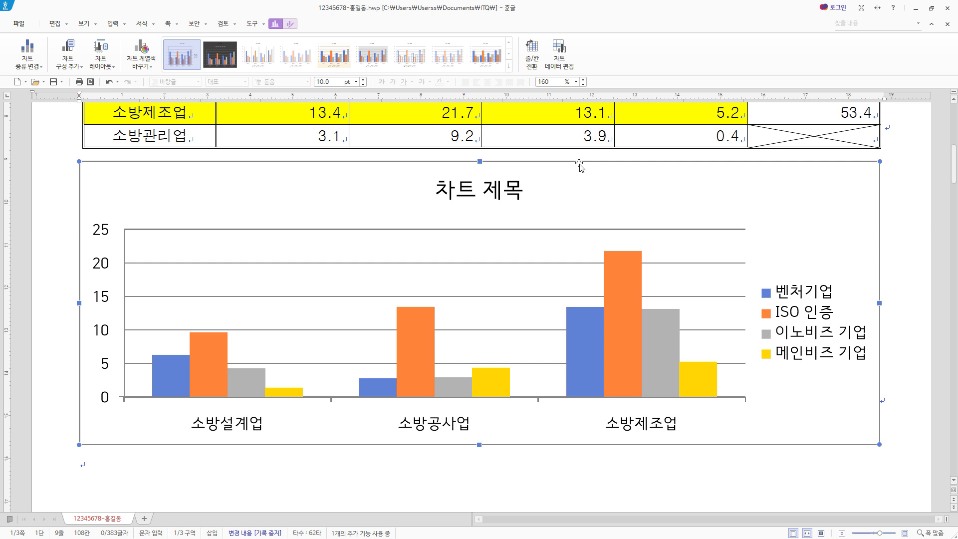
{"action": "left_click_drag", "start_coordinate": [479, 444], "coordinate": [479, 462]}
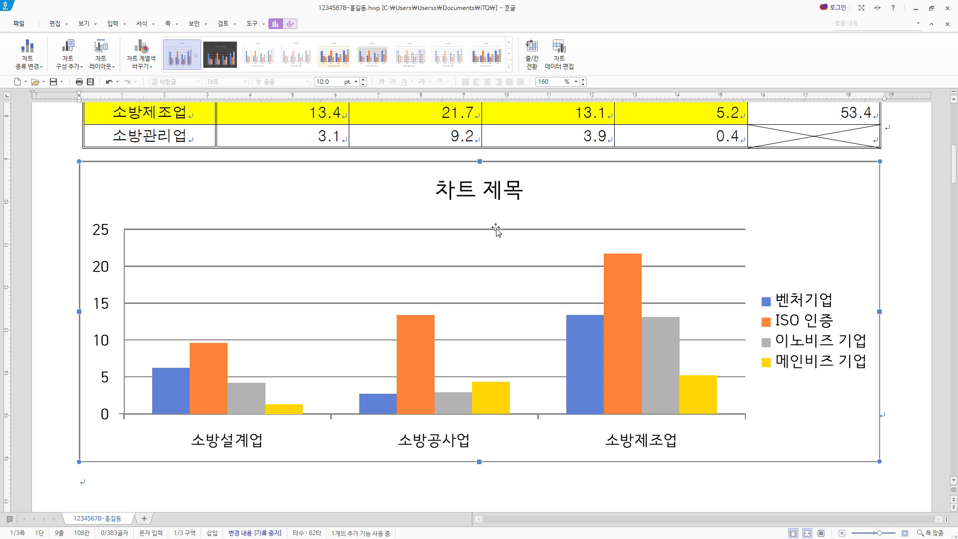
Change the chart title text to 소방산업 기업인증 현황.
{"action": "left_click", "coordinate": [503, 194]}
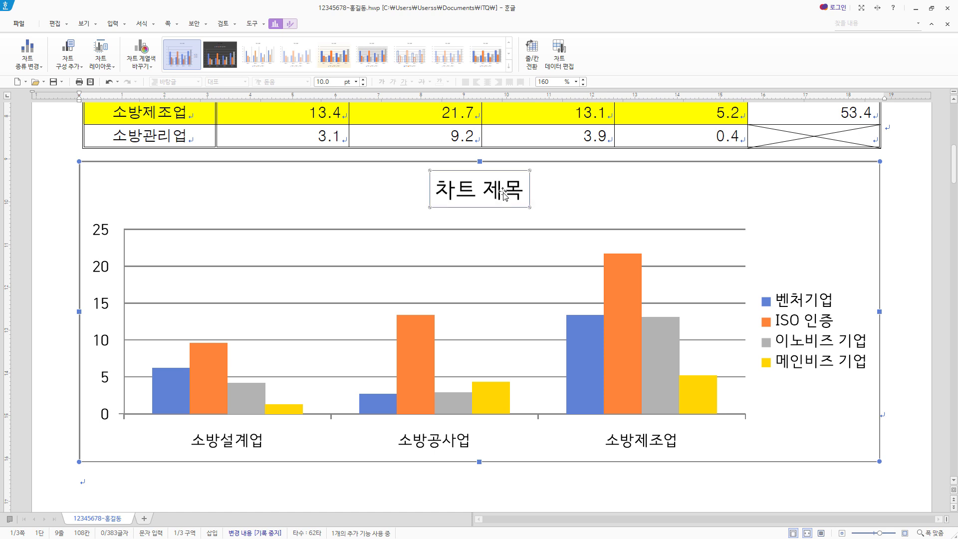
{"action": "right_click", "coordinate": [503, 194]}
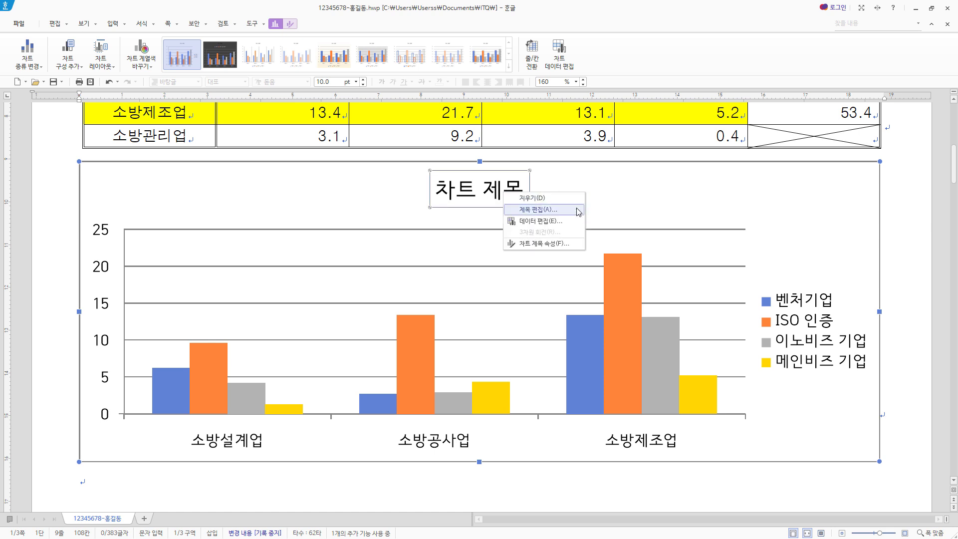
{"action": "left_click", "coordinate": [577, 211]}
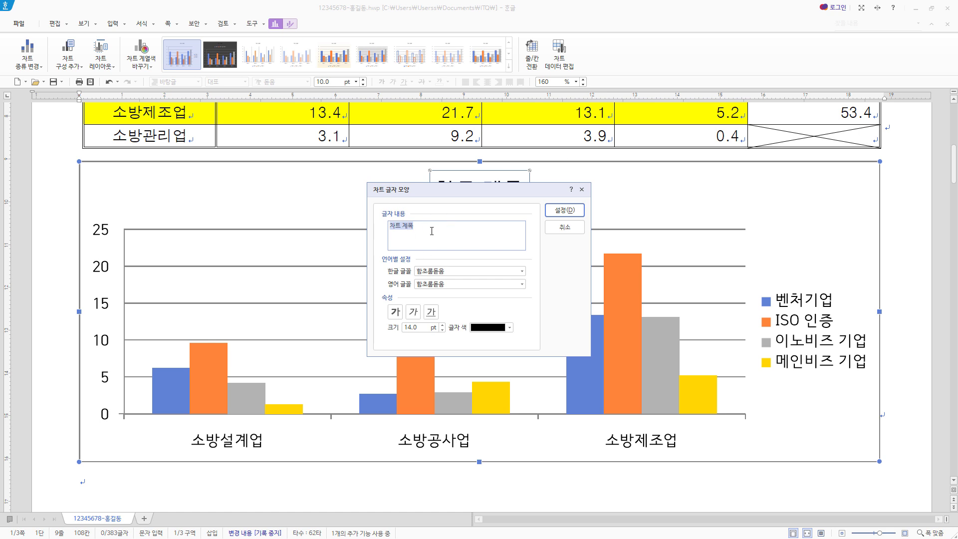
{"action": "type", "text": "소방산업 기업인증 현황"}
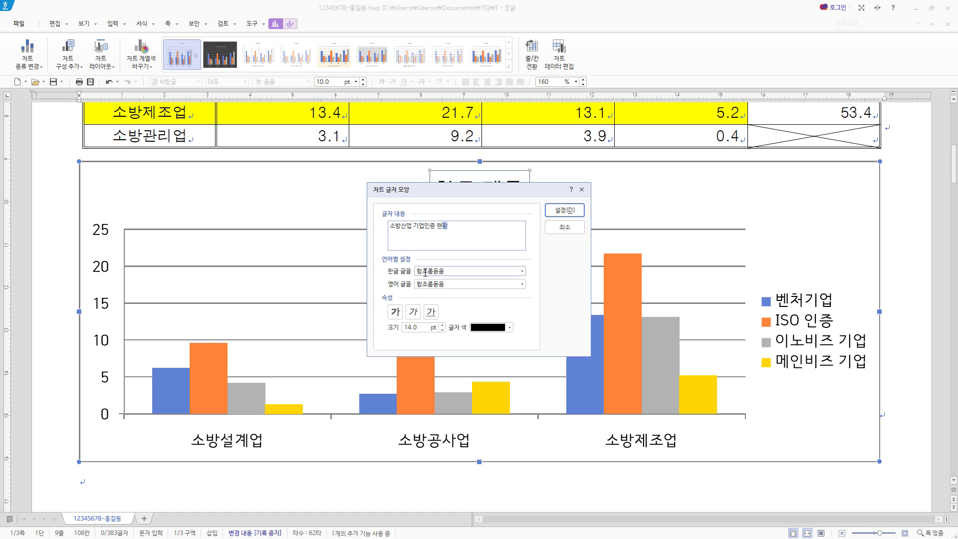
{"action": "left_click", "coordinate": [410, 225]}
Set both the Korean and English fonts of the chart title to 굴림.
{"action": "left_click_drag", "start_coordinate": [456, 272], "coordinate": [369, 274]}
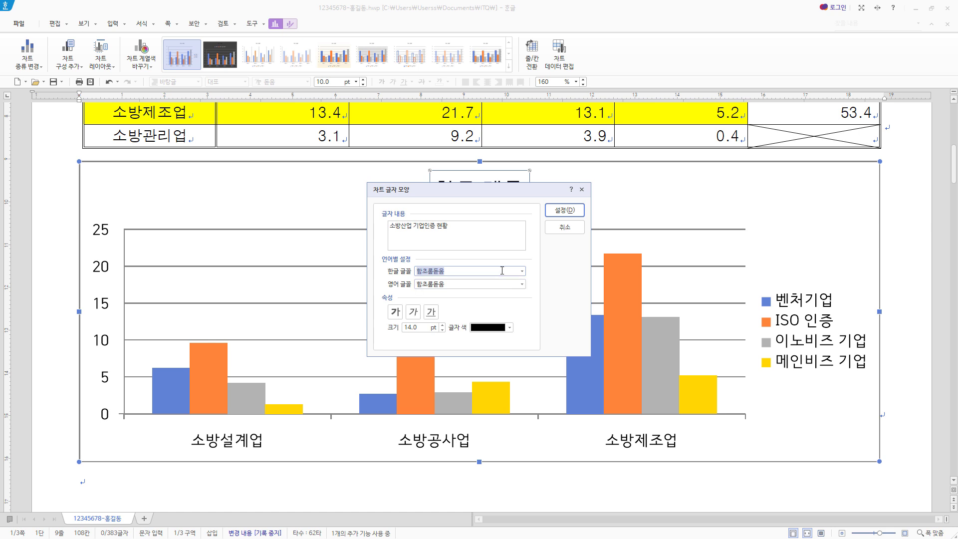
{"action": "type", "text": "굴림"}
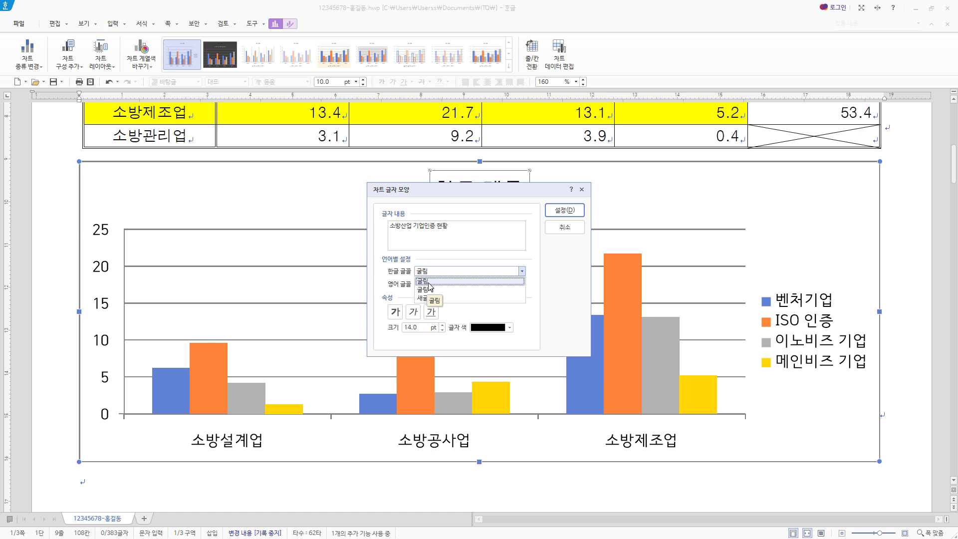
{"action": "left_click", "coordinate": [428, 282]}
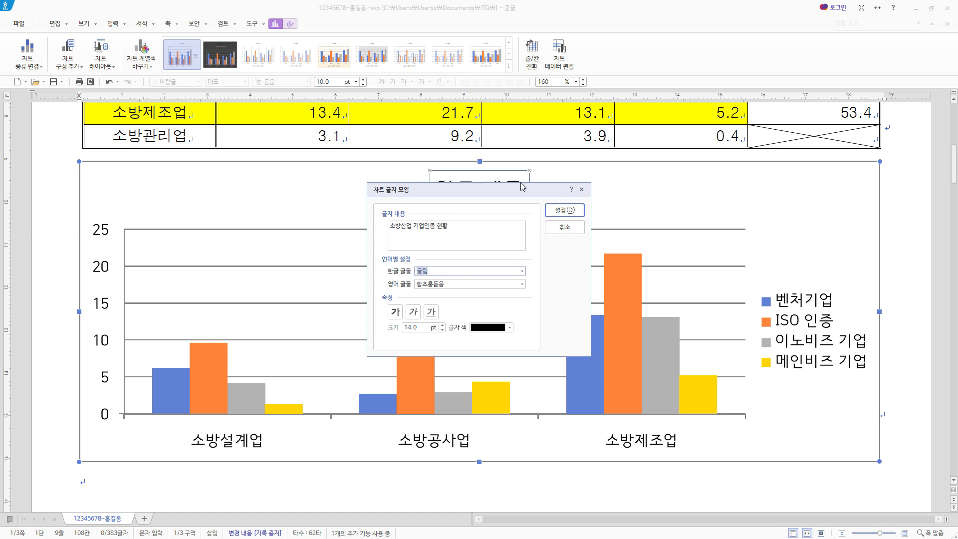
{"action": "left_click", "coordinate": [432, 283]}
{"action": "type", "text": "굴림"}
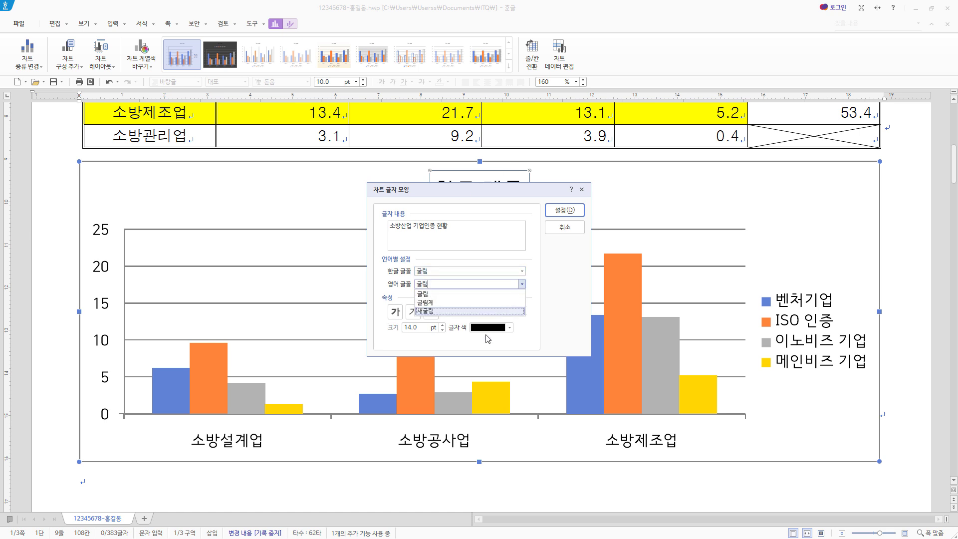
{"action": "left_click", "coordinate": [425, 295]}
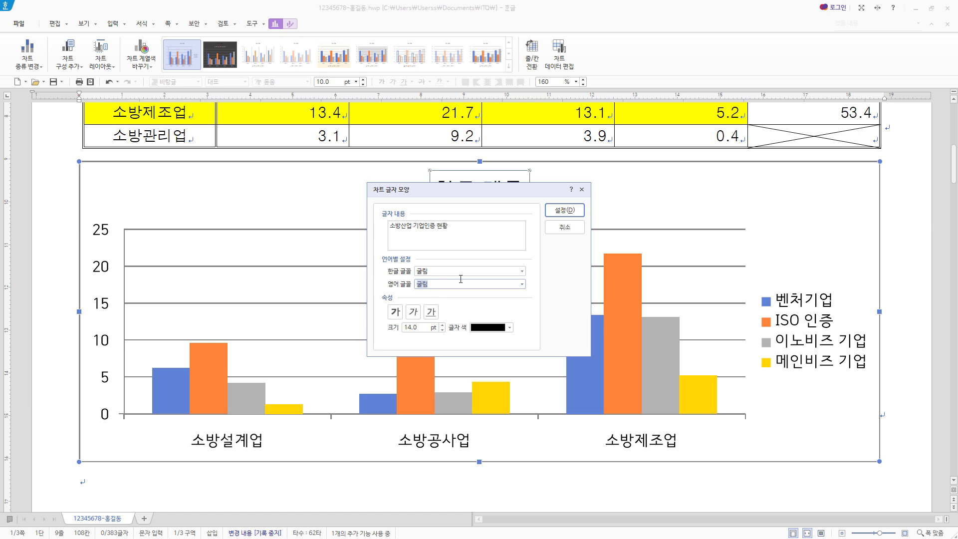
Make the chart title bold at 12 pt and apply the title's text settings.
{"action": "left_click", "coordinate": [394, 313]}
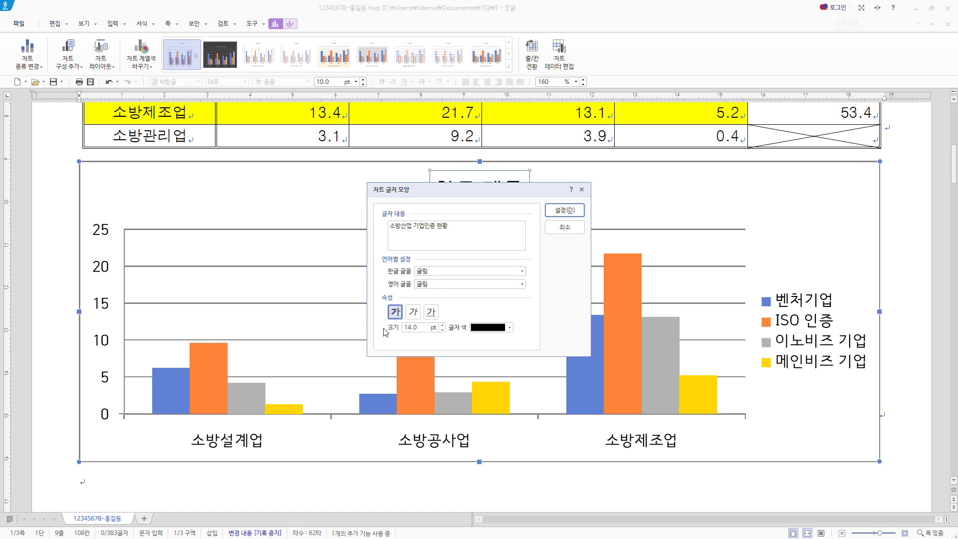
{"action": "left_click", "coordinate": [442, 329]}
{"action": "left_click", "coordinate": [442, 330]}
{"action": "left_click", "coordinate": [442, 329]}
{"action": "left_click", "coordinate": [442, 325]}
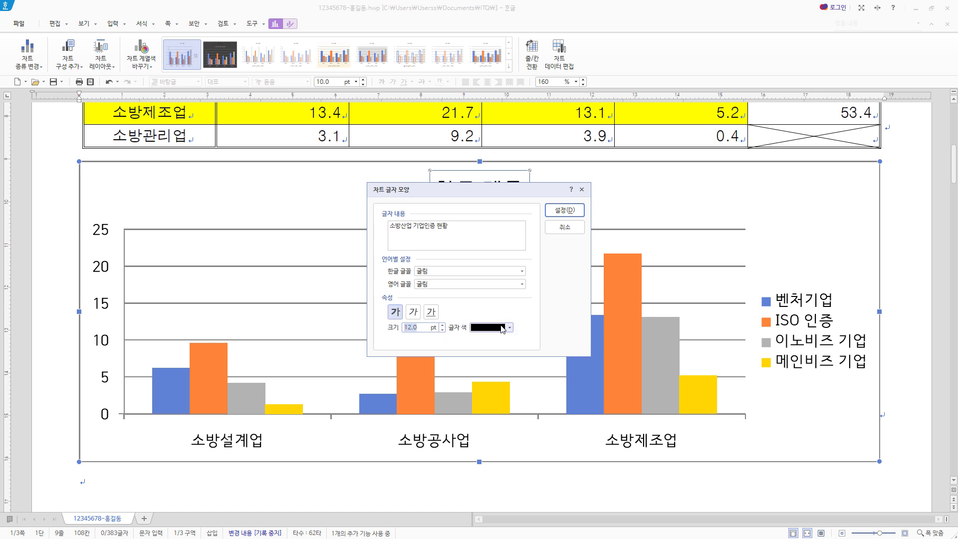
{"action": "left_click", "coordinate": [578, 215]}
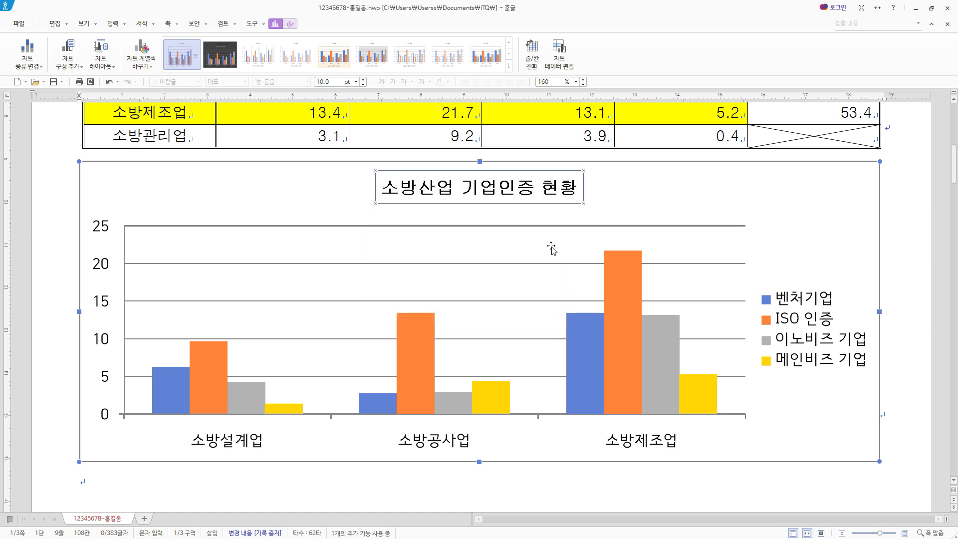
Give the chart title a white fill, a black outline and an outer shadow falling toward the lower right.
{"action": "right_click", "coordinate": [473, 194]}
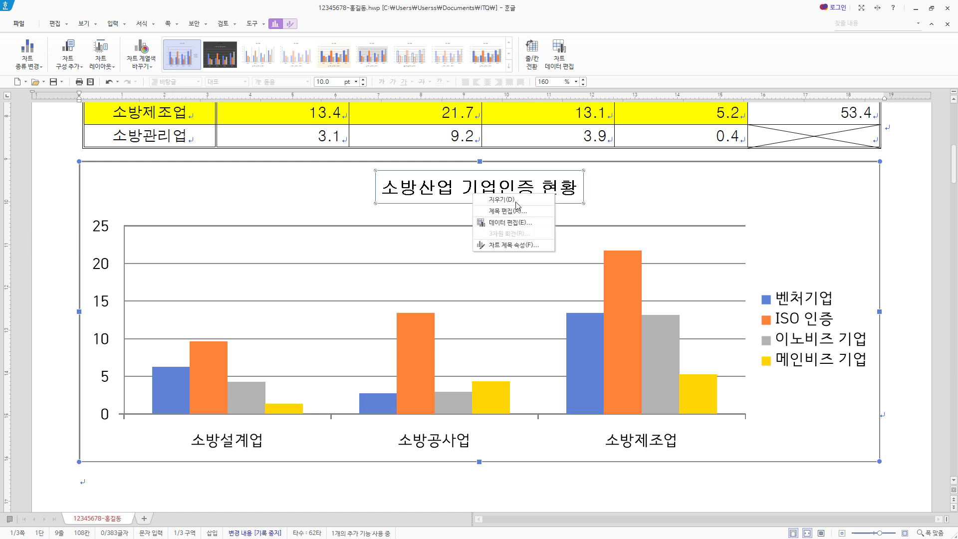
{"action": "left_click", "coordinate": [524, 249]}
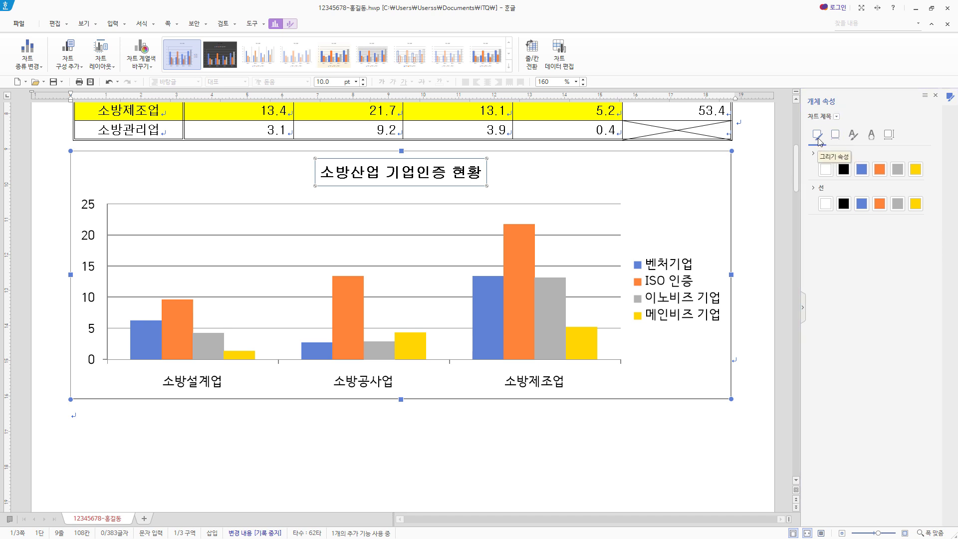
{"action": "left_click", "coordinate": [827, 169]}
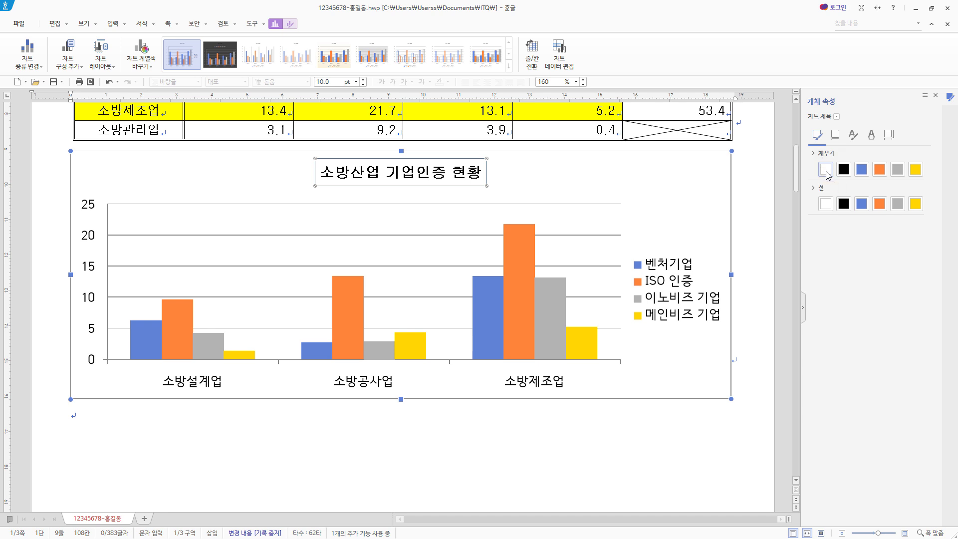
{"action": "left_click", "coordinate": [848, 206]}
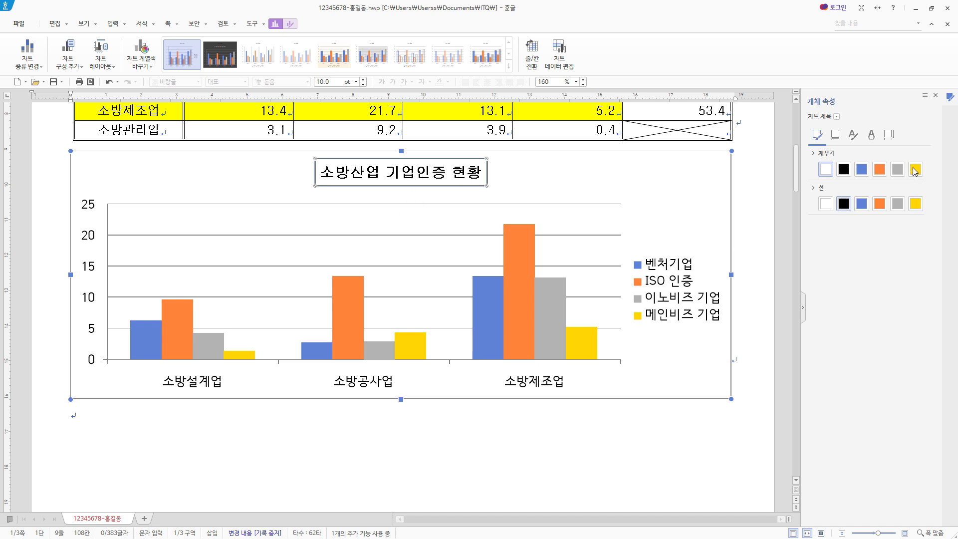
{"action": "left_click", "coordinate": [837, 135]}
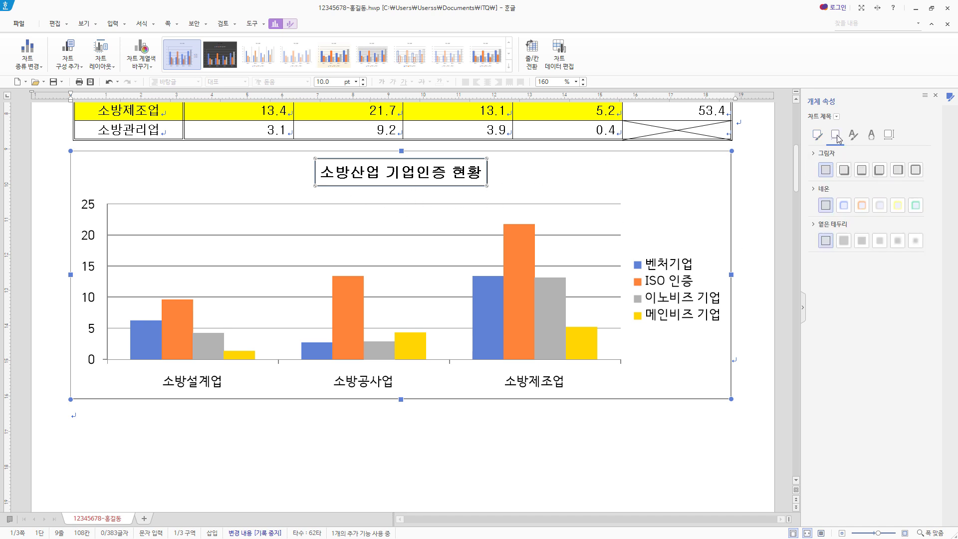
{"action": "left_click", "coordinate": [844, 170]}
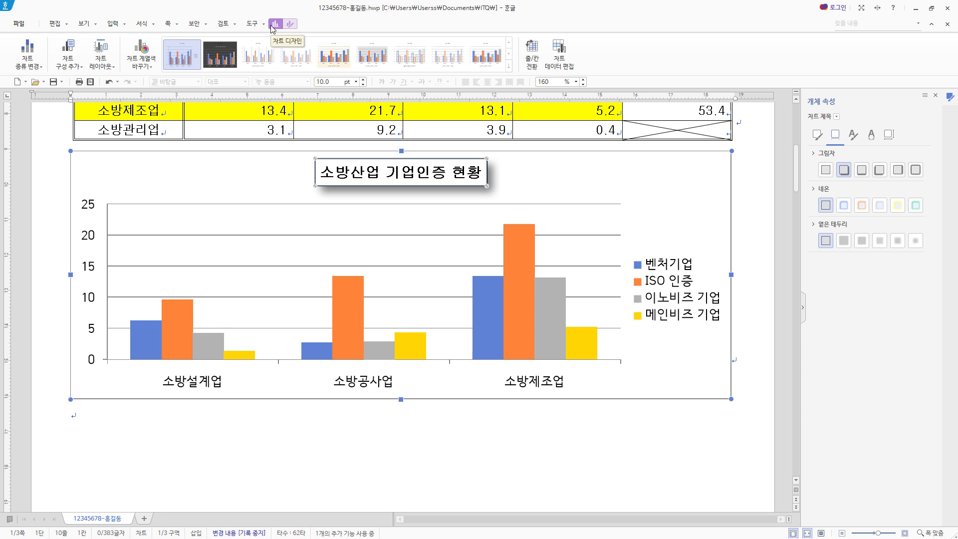
Add a title to the chart's vertical value axis and change its text to (단위 : %).
{"action": "left_click", "coordinate": [81, 66]}
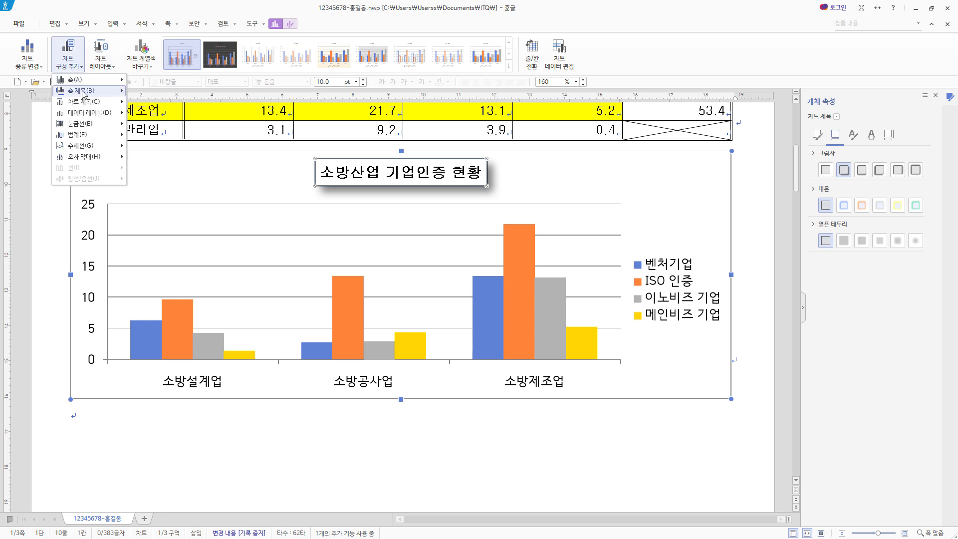
{"action": "mouse_move", "coordinate": [90, 91]}
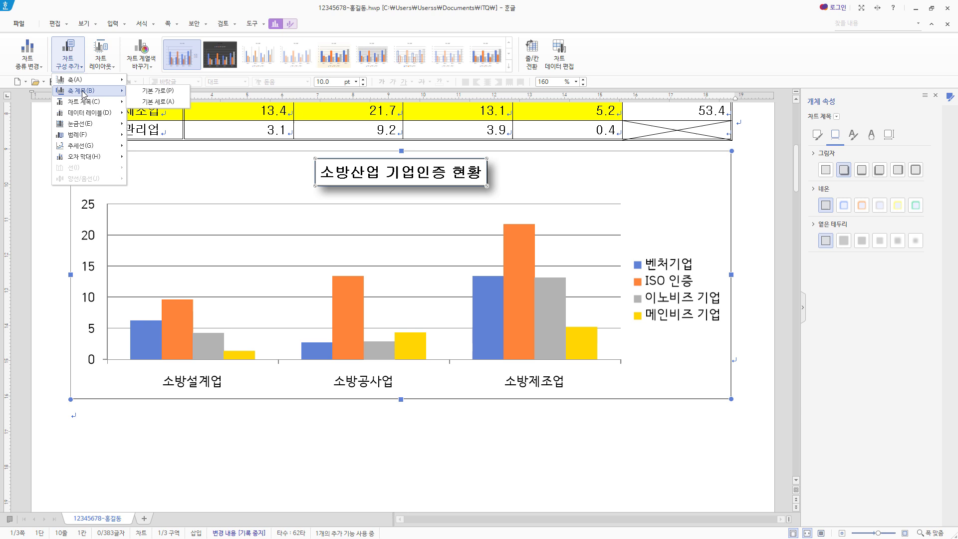
{"action": "left_click", "coordinate": [152, 102]}
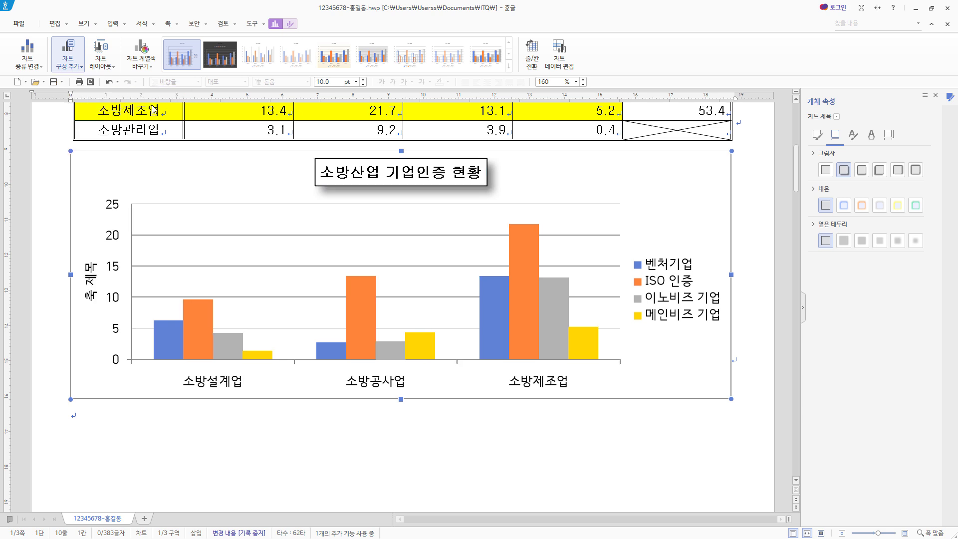
{"action": "left_click", "coordinate": [91, 279]}
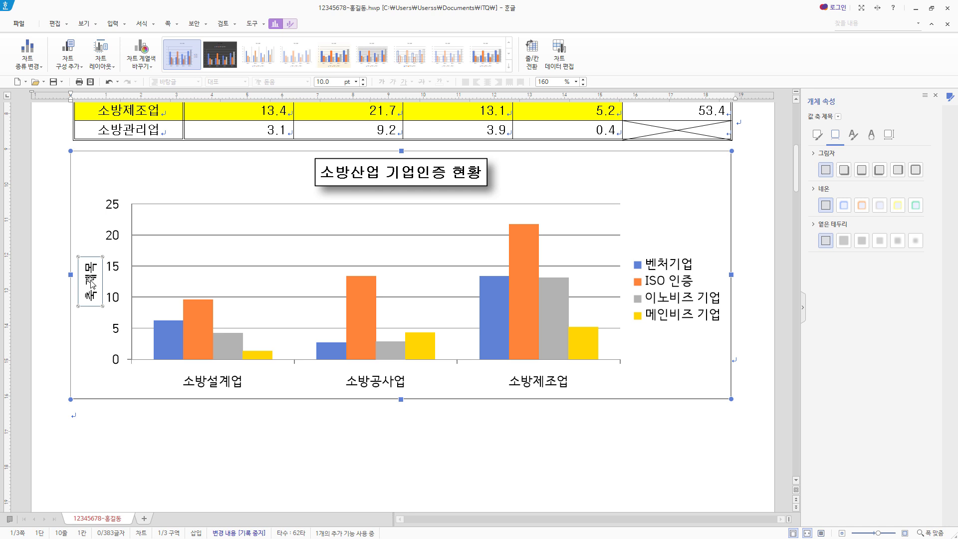
{"action": "right_click", "coordinate": [91, 285]}
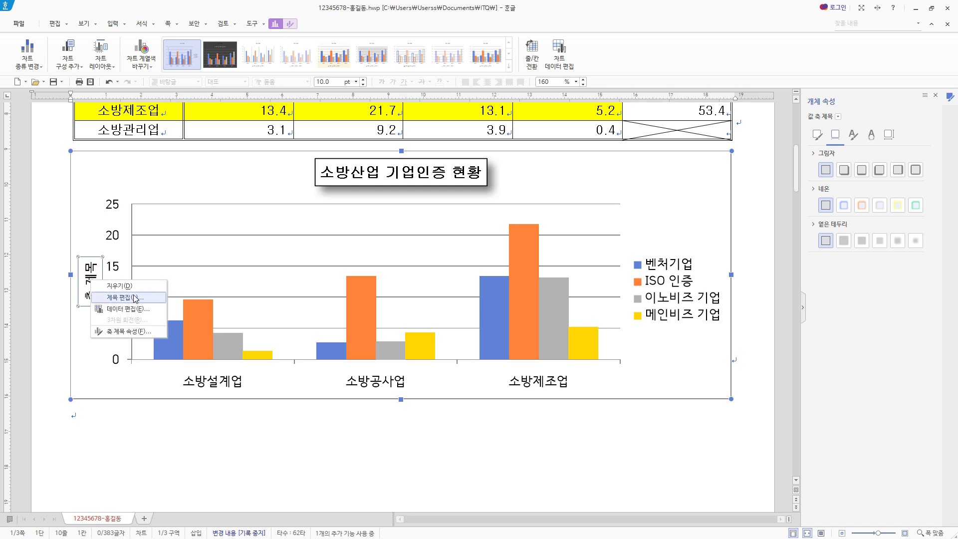
{"action": "left_click", "coordinate": [135, 297]}
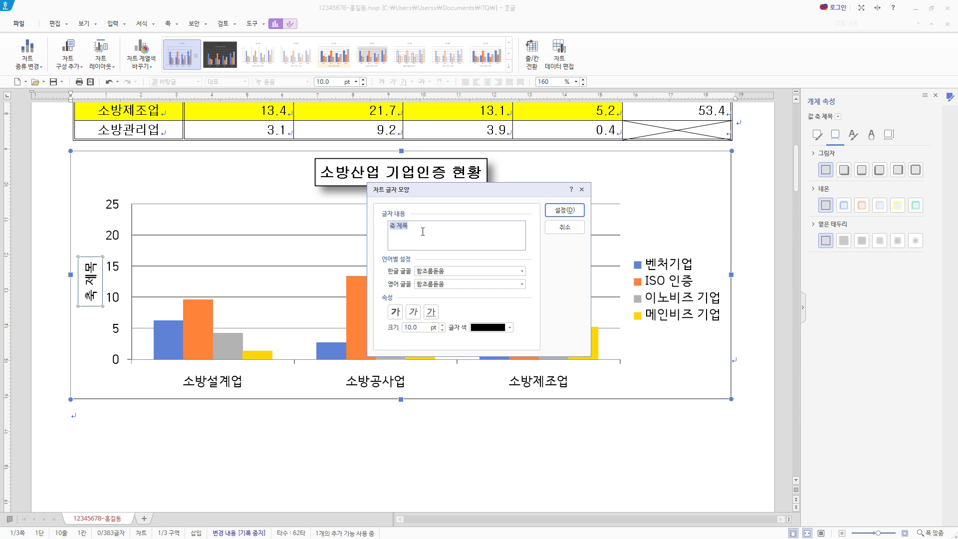
{"action": "type", "text": "(단위 : %)"}
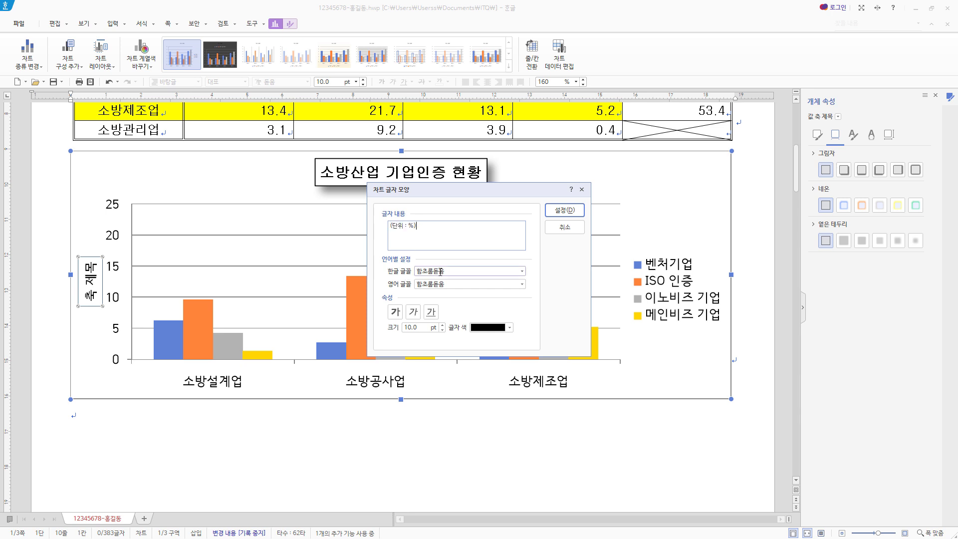
Set the value axis title's Korean and English fonts to 굴림, turn off its bold, and apply the text settings.
{"action": "left_click_drag", "start_coordinate": [459, 272], "coordinate": [416, 284]}
{"action": "type", "text": "굴림"}
{"action": "left_click", "coordinate": [442, 283]}
{"action": "type", "text": "굴림"}
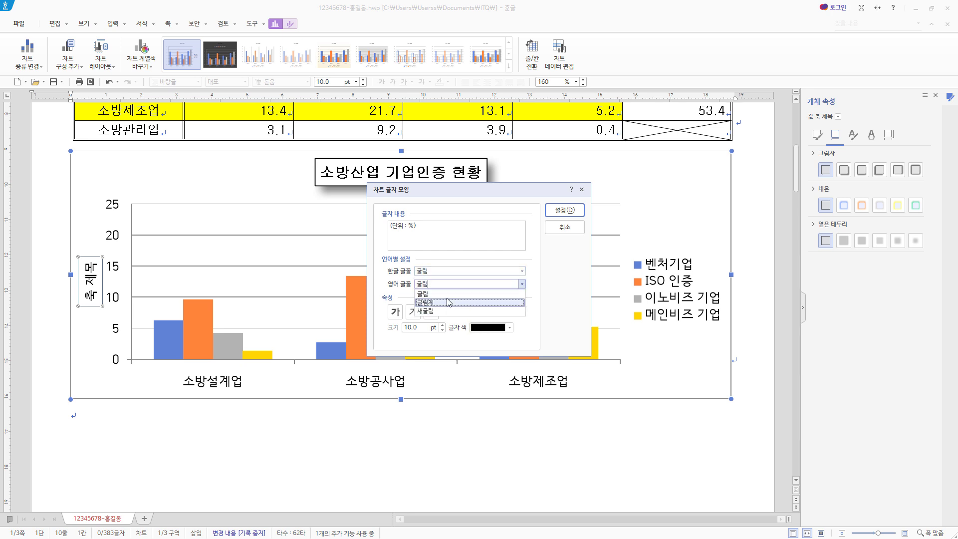
{"action": "left_click", "coordinate": [449, 302]}
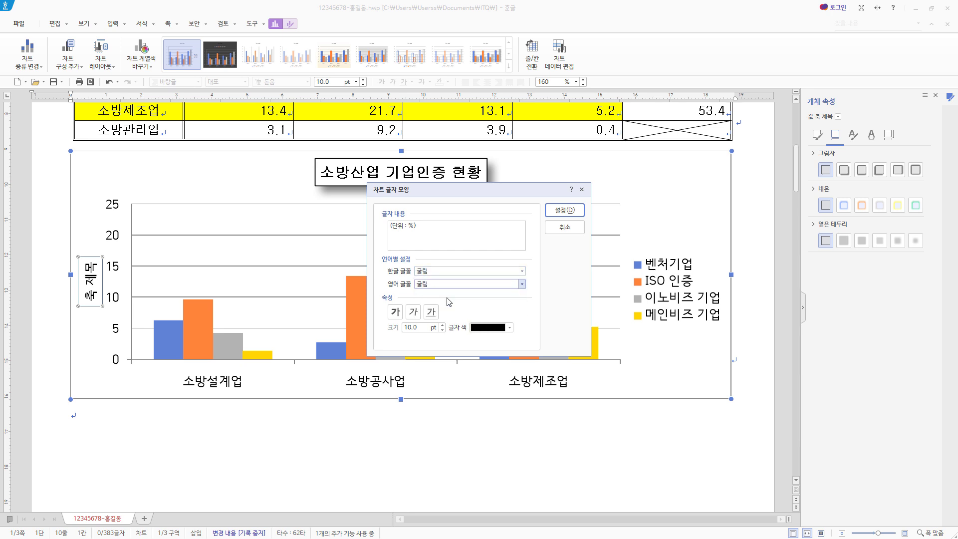
{"action": "left_click", "coordinate": [402, 308]}
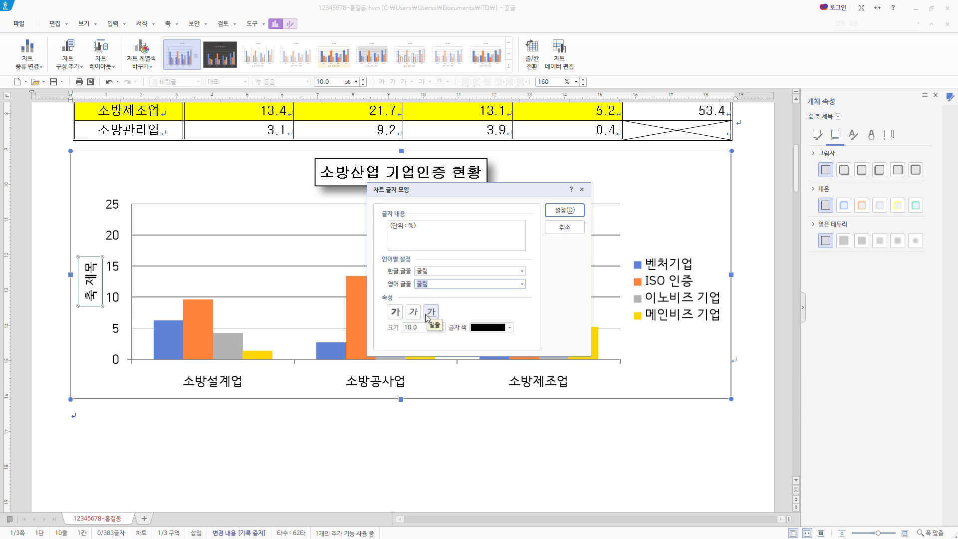
{"action": "left_click", "coordinate": [564, 210]}
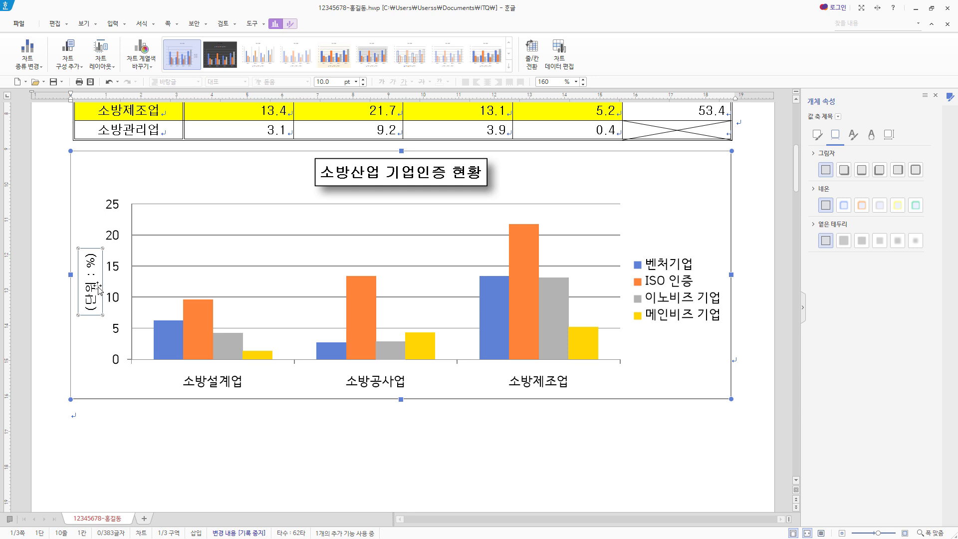
Change the text direction of the value axis title to horizontal (가로).
{"action": "left_click", "coordinate": [890, 136]}
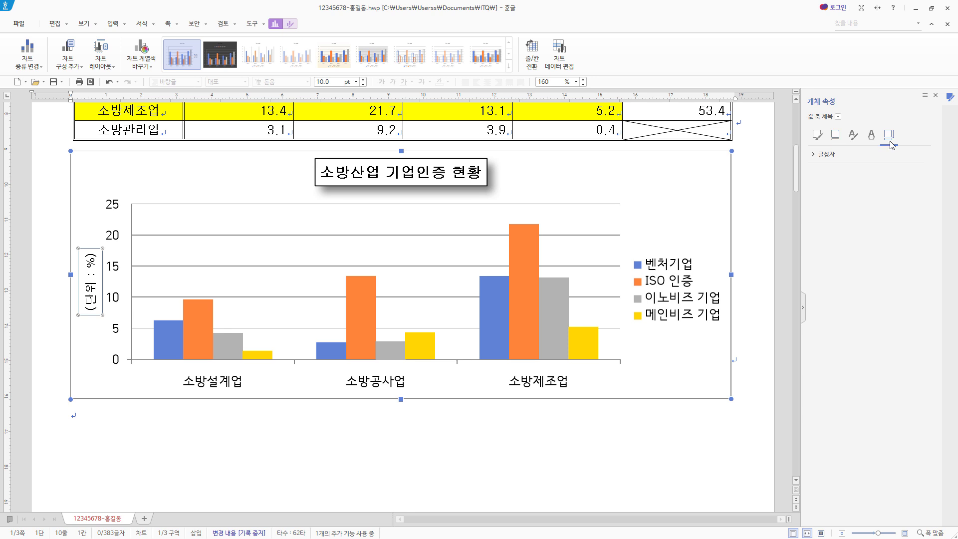
{"action": "left_click", "coordinate": [815, 158]}
{"action": "left_click", "coordinate": [918, 172]}
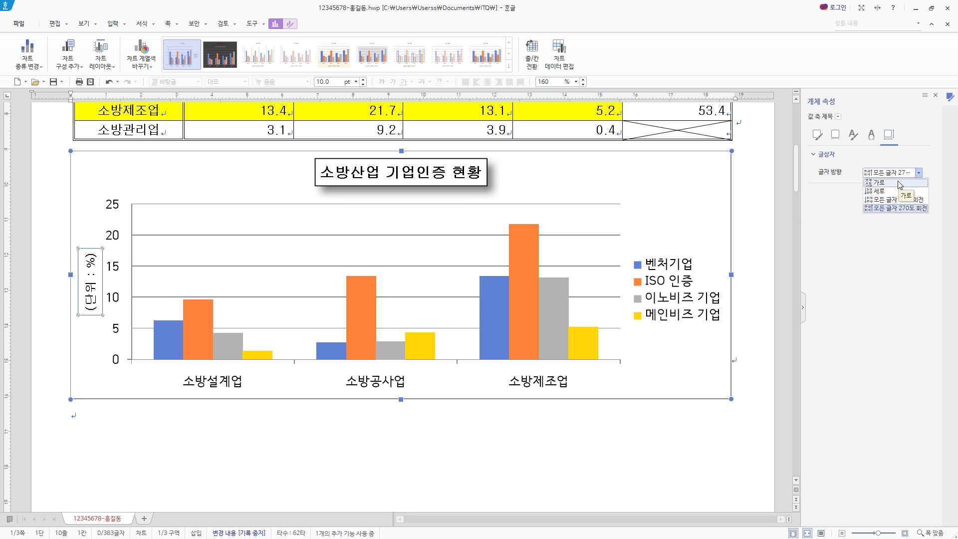
{"action": "left_click", "coordinate": [899, 183]}
Set both the Korean and English fonts of the value axis labels to 굴림 and apply.
{"action": "left_click", "coordinate": [159, 269]}
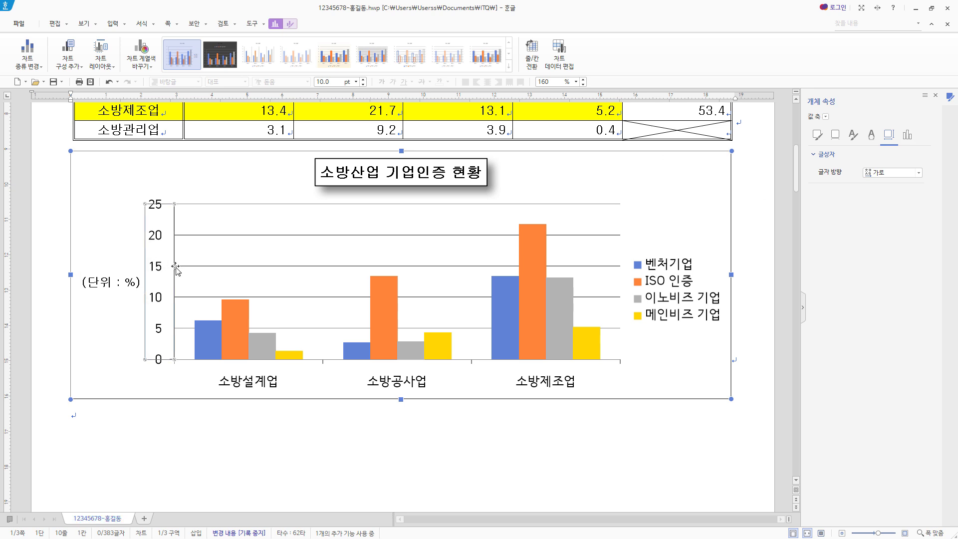
{"action": "right_click", "coordinate": [158, 270]}
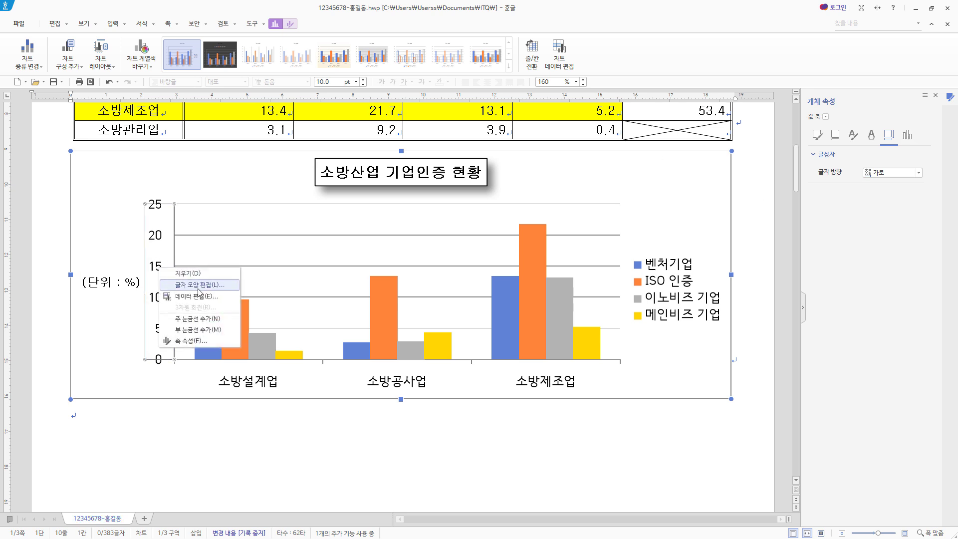
{"action": "left_click", "coordinate": [223, 286]}
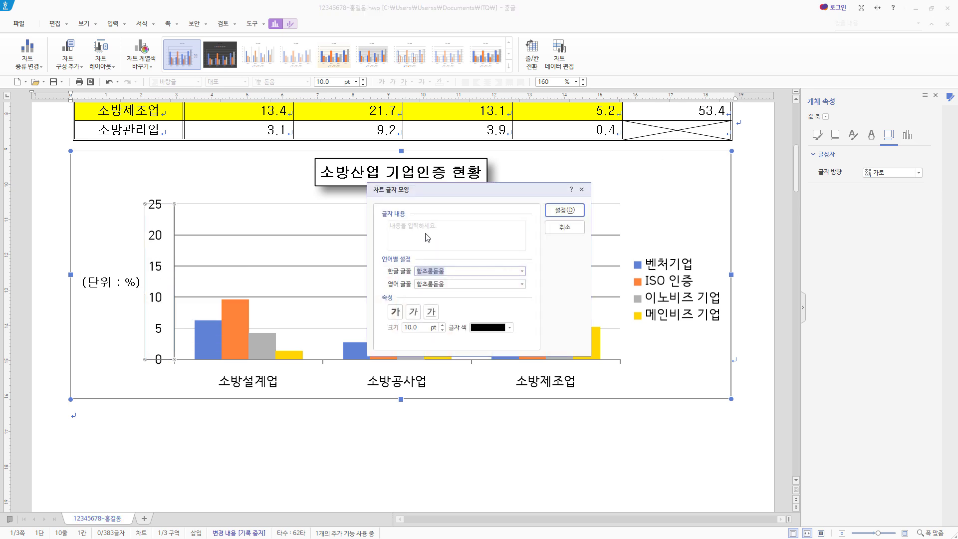
{"action": "type", "text": "굴림"}
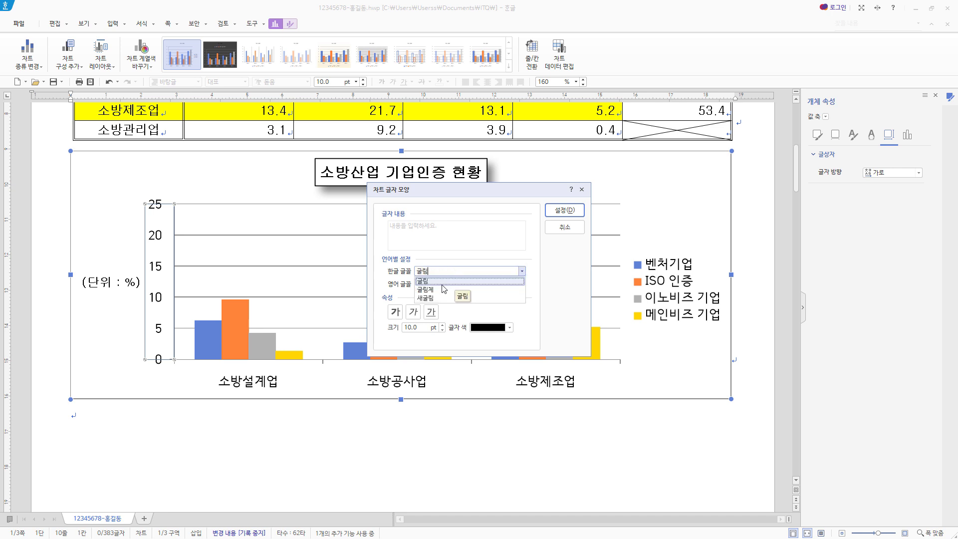
{"action": "left_click", "coordinate": [451, 284]}
{"action": "key", "text": "Tab"}
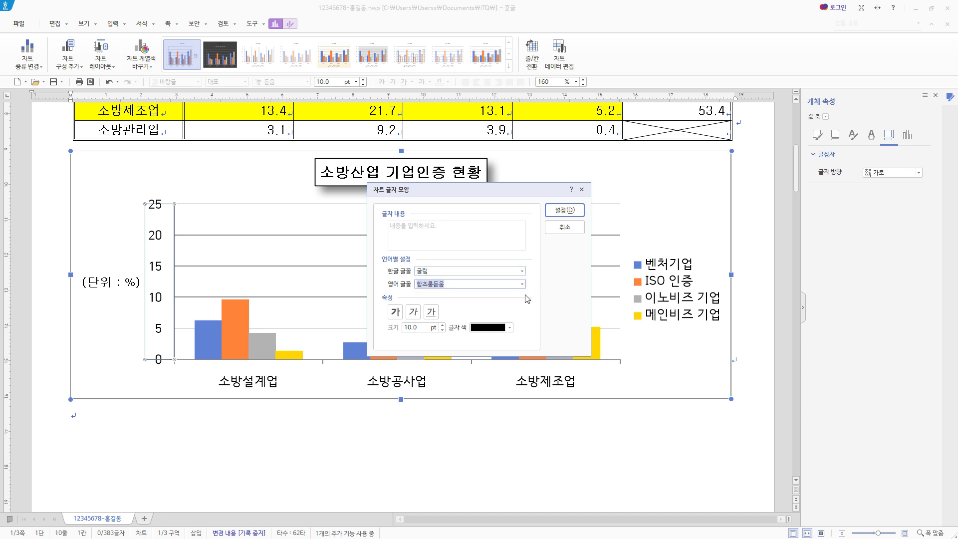
{"action": "type", "text": "굴림"}
{"action": "left_click", "coordinate": [441, 296]}
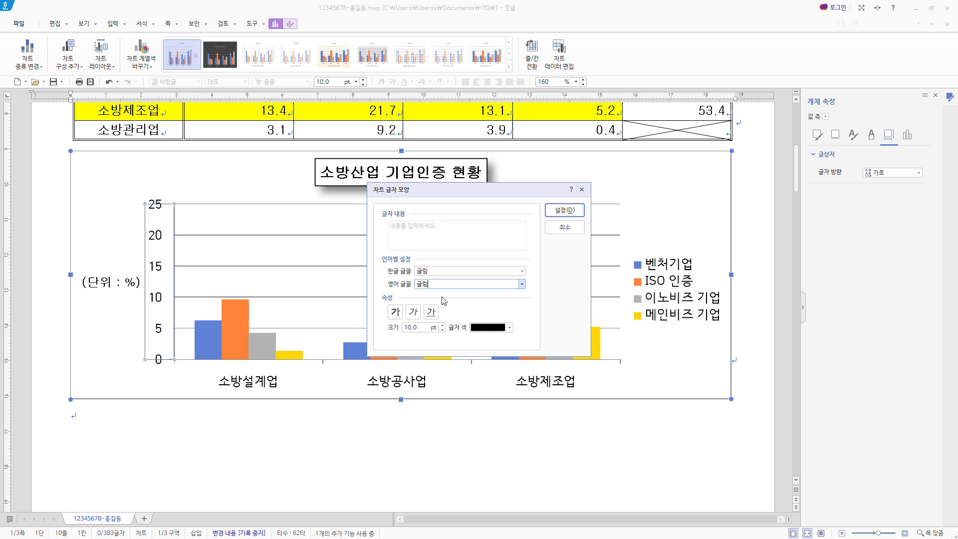
{"action": "left_click", "coordinate": [580, 213]}
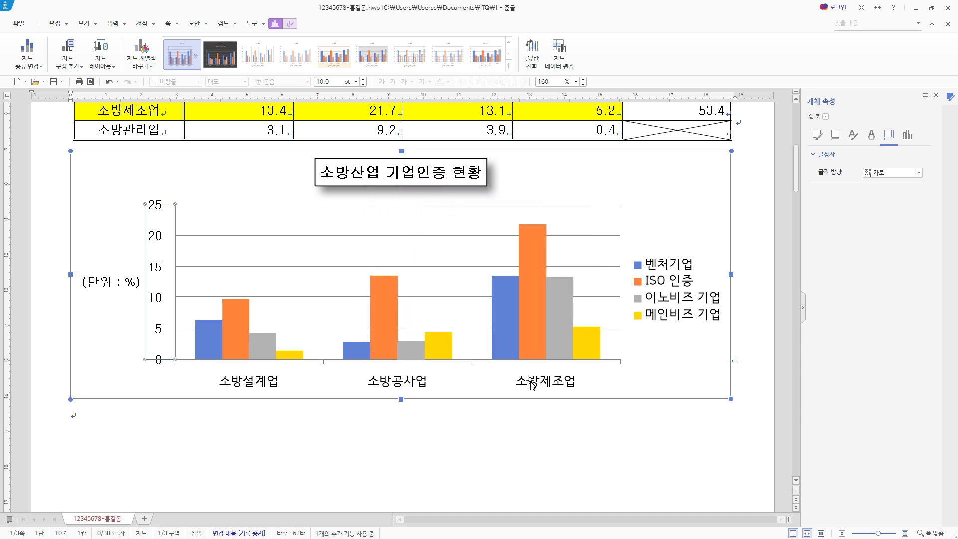
Set both the Korean and English fonts of the category axis labels to 굴림 and apply.
{"action": "left_click", "coordinate": [398, 384]}
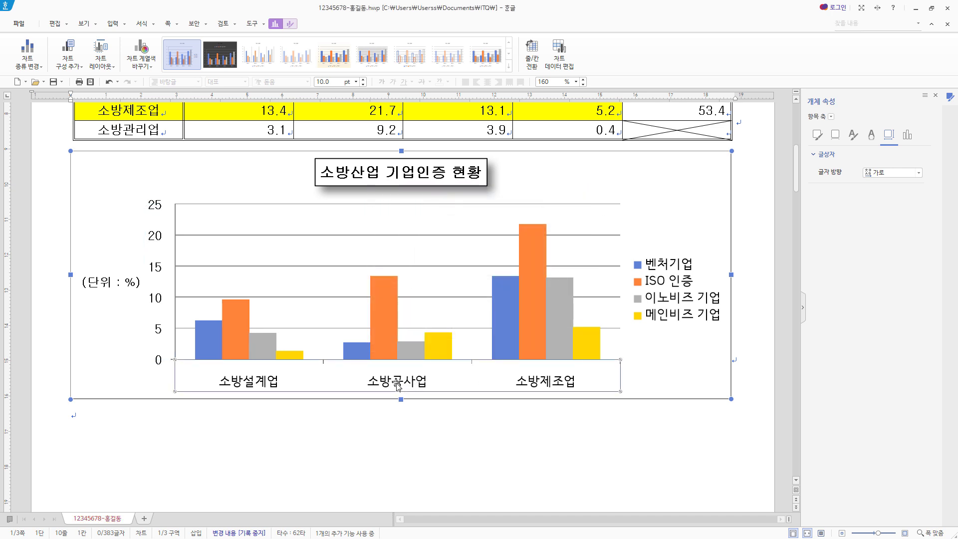
{"action": "right_click", "coordinate": [398, 385]}
{"action": "left_click", "coordinate": [426, 401]}
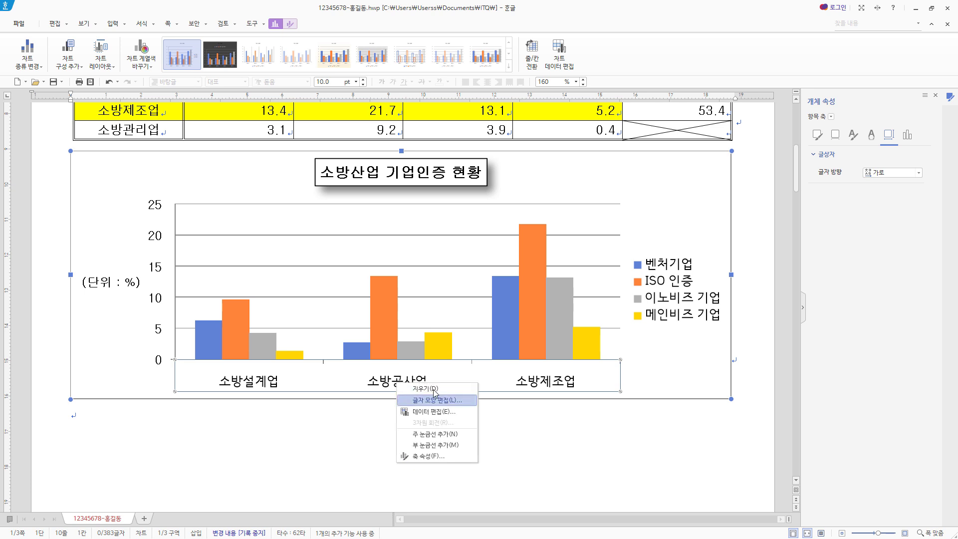
{"action": "type", "text": "굴림"}
{"action": "key", "text": "Tab"}
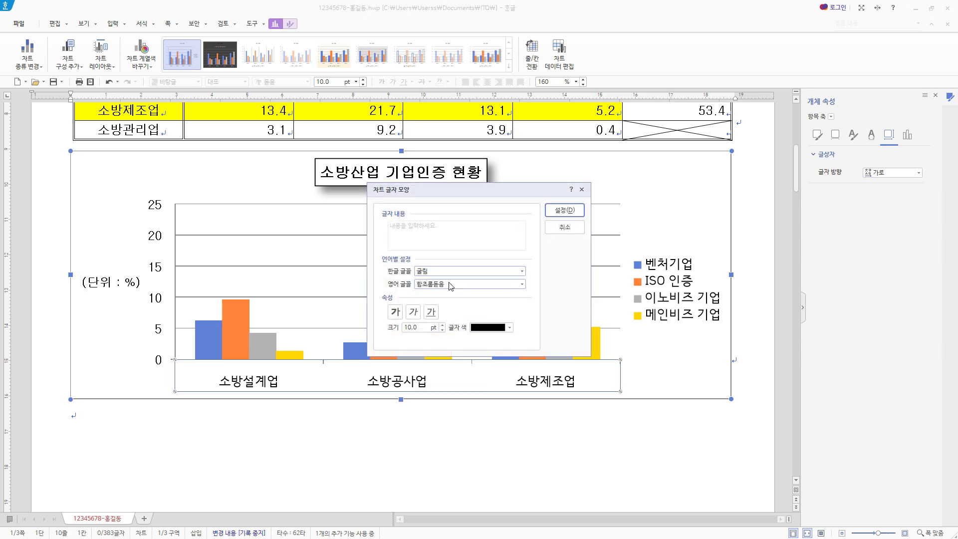
{"action": "type", "text": "굴림"}
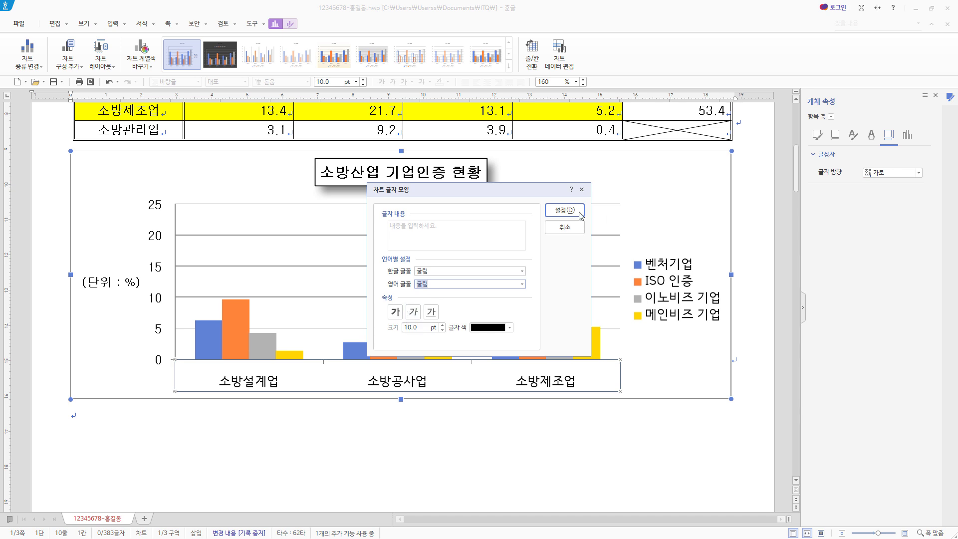
{"action": "left_click", "coordinate": [564, 210]}
{"action": "left_click", "coordinate": [560, 208]}
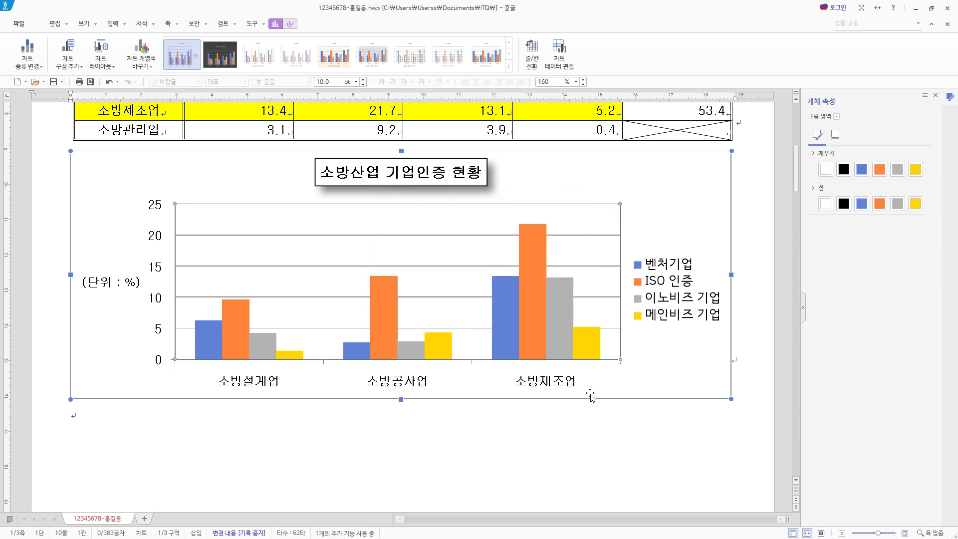
Set both the Korean and English fonts of the chart legend to 굴림 and give the legend a black outline.
{"action": "left_click", "coordinate": [672, 282]}
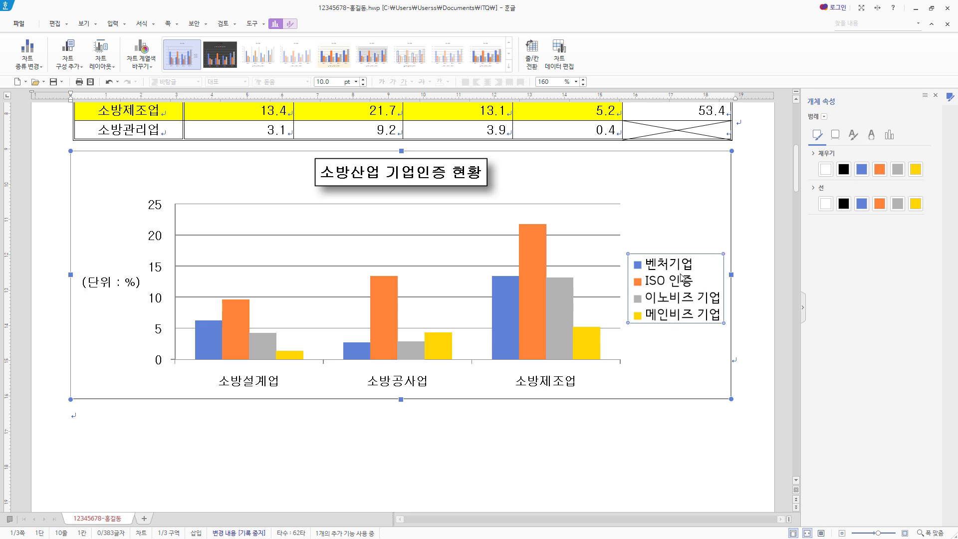
{"action": "right_click", "coordinate": [682, 278]}
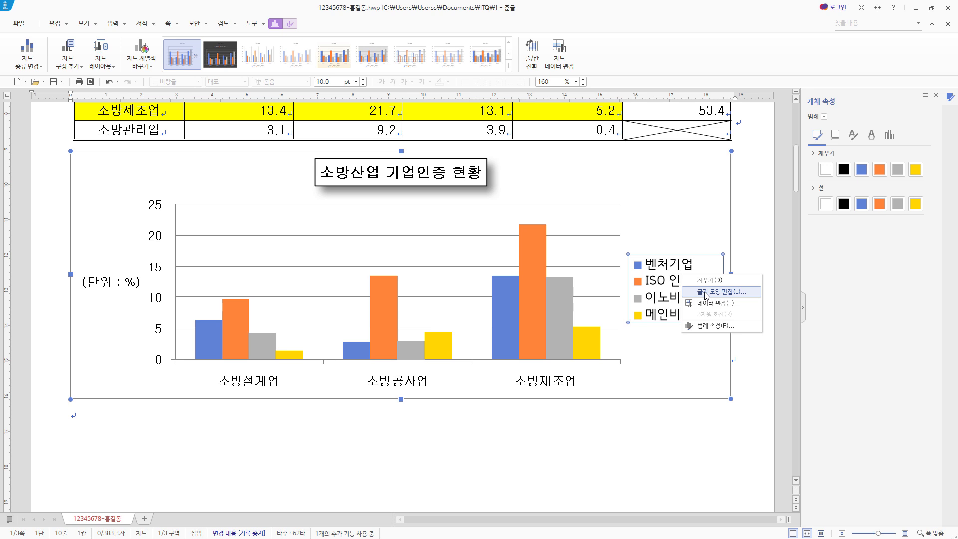
{"action": "left_click", "coordinate": [706, 293]}
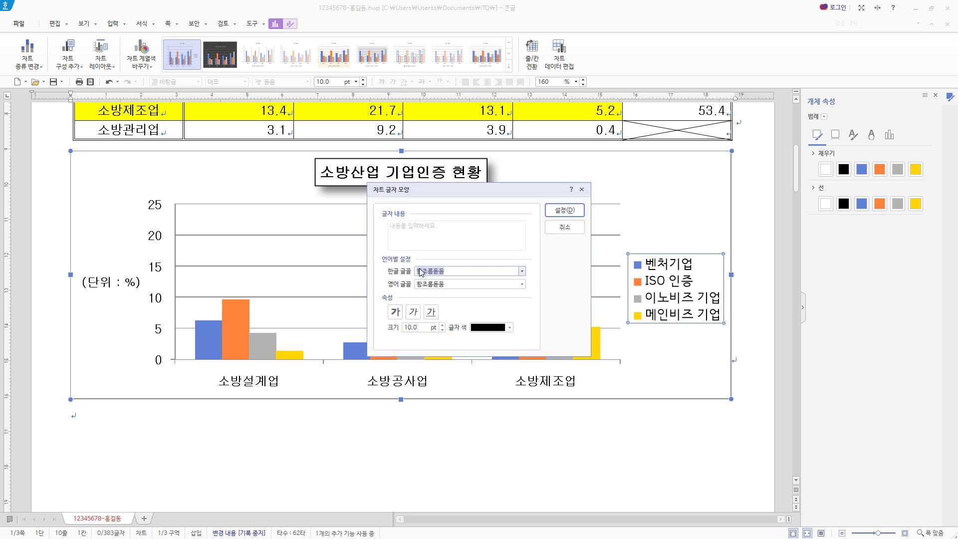
{"action": "type", "text": "굴림"}
{"action": "left_click", "coordinate": [446, 284]}
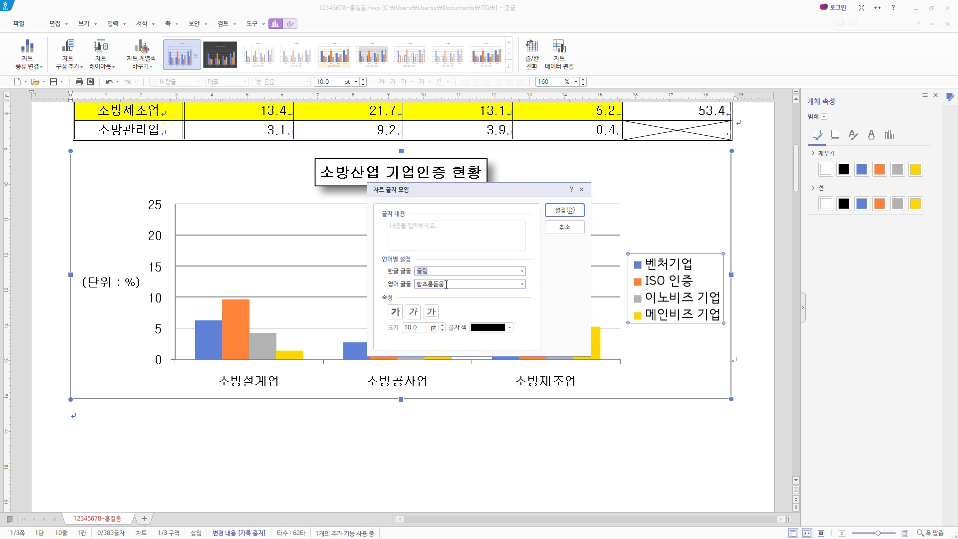
{"action": "type", "text": "굴림"}
{"action": "left_click", "coordinate": [442, 297]}
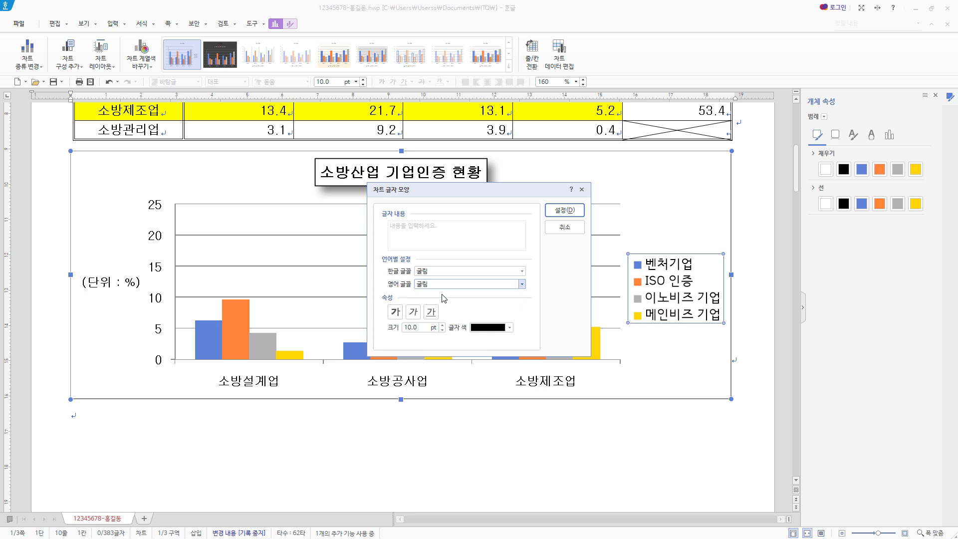
{"action": "left_click", "coordinate": [565, 210]}
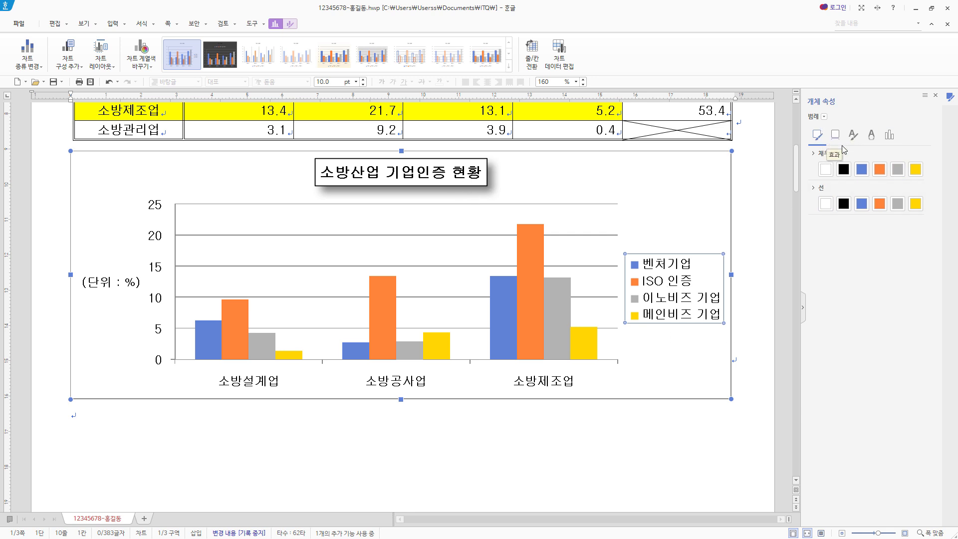
{"action": "left_click", "coordinate": [844, 204]}
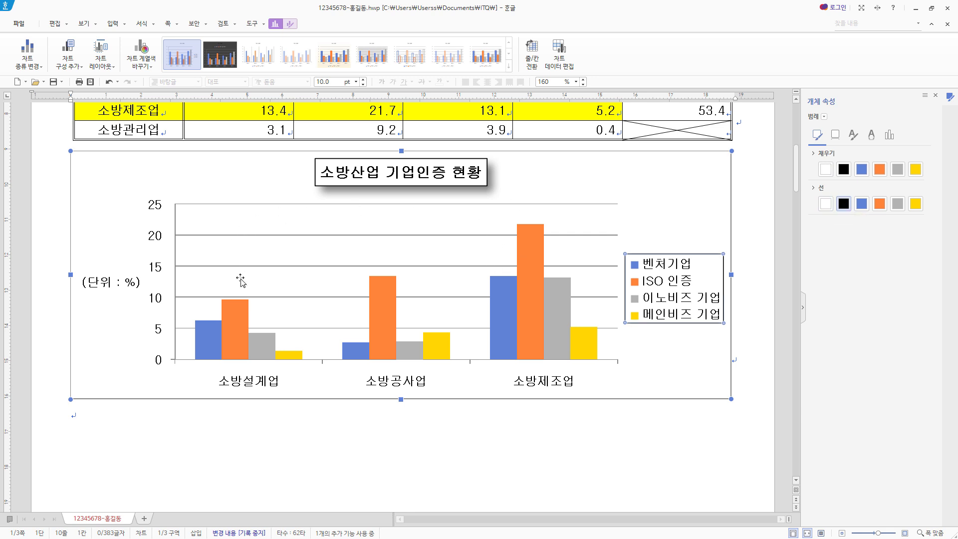
Delete the value axis gridlines from the chart, deselect the chart and close the object properties pane.
{"action": "left_click", "coordinate": [596, 236]}
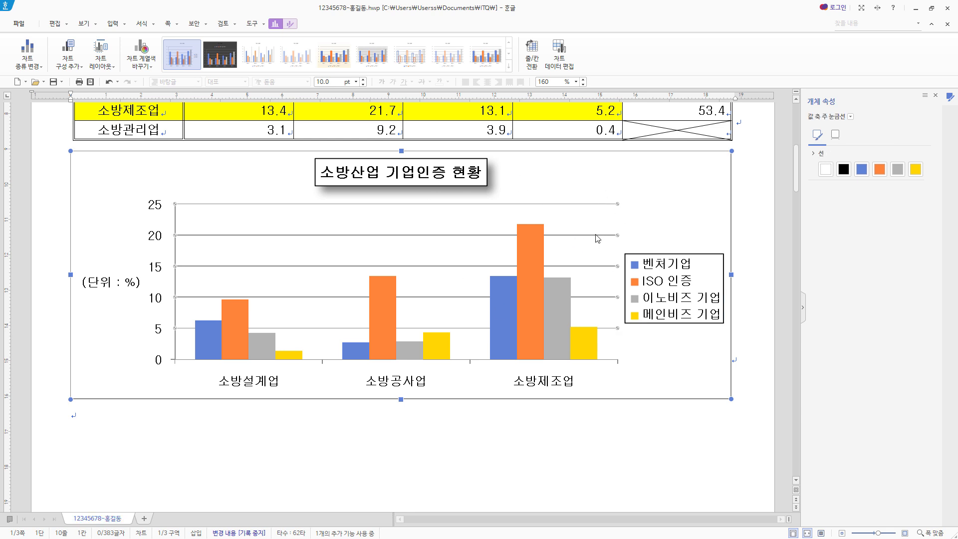
{"action": "key", "text": "Delete"}
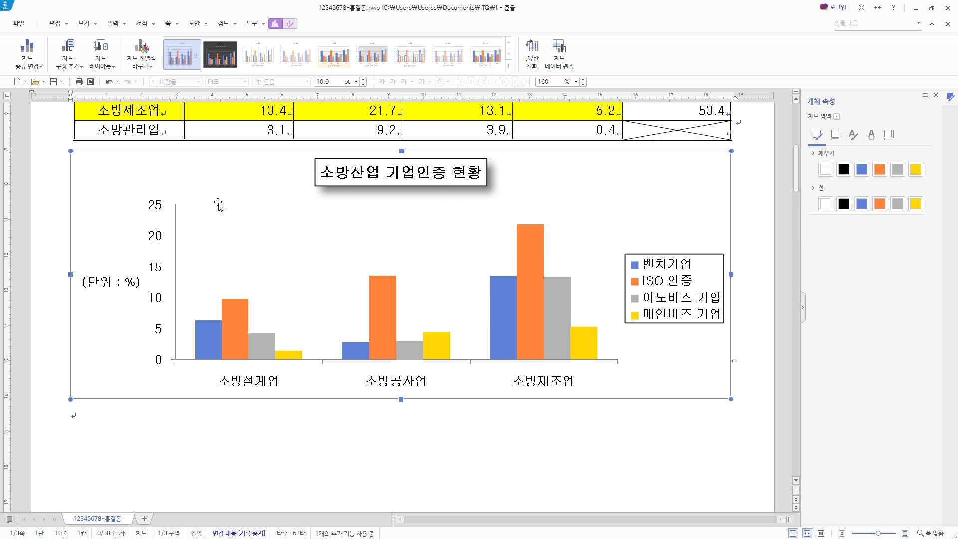
{"action": "left_click", "coordinate": [758, 268]}
{"action": "left_click", "coordinate": [356, 200]}
{"action": "left_click", "coordinate": [935, 95]}
Place the cursor on the line below question 3 and save the document.
{"action": "scroll", "coordinate": [501, 296], "scroll_direction": "down", "scroll_amount": 5}
{"action": "scroll", "coordinate": [501, 295], "scroll_direction": "down", "scroll_amount": 5}
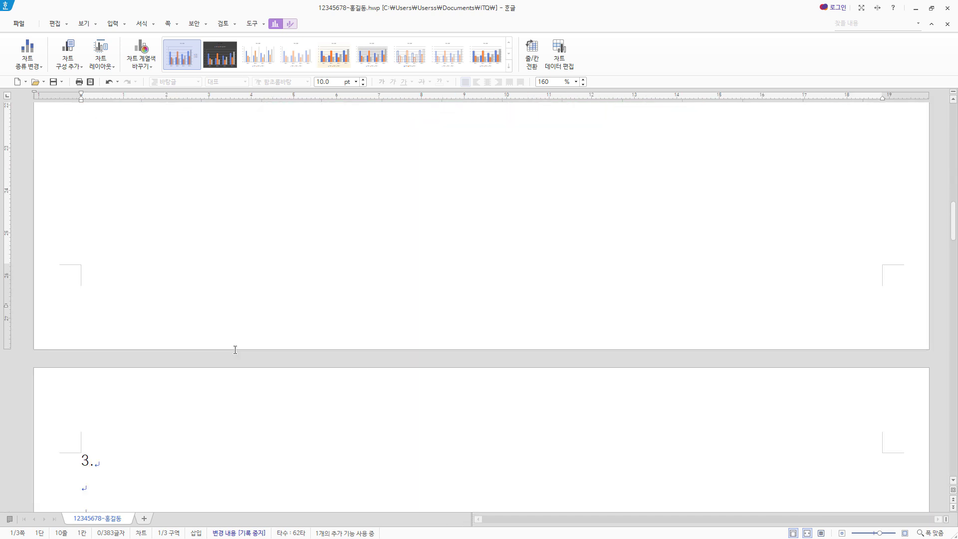
{"action": "left_click", "coordinate": [189, 356]}
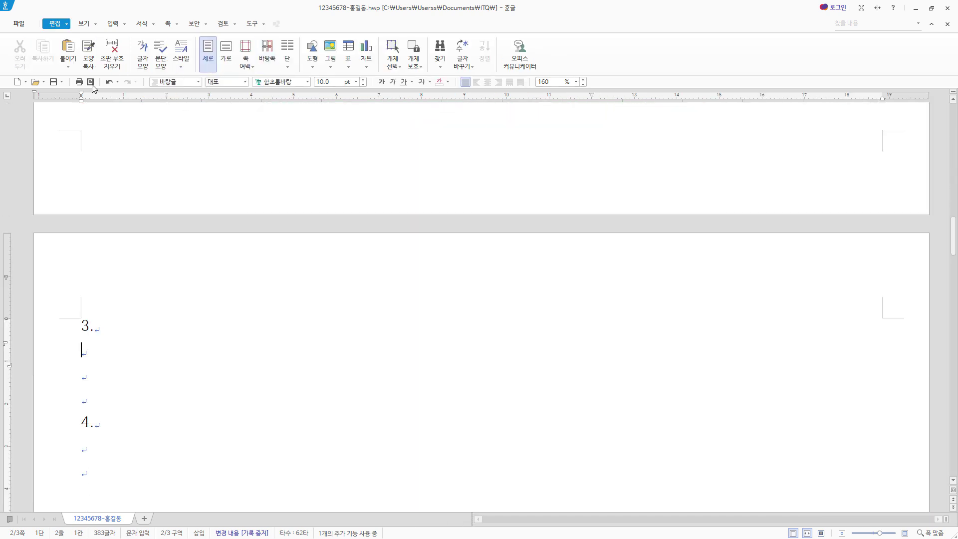
{"action": "left_click", "coordinate": [54, 82]}
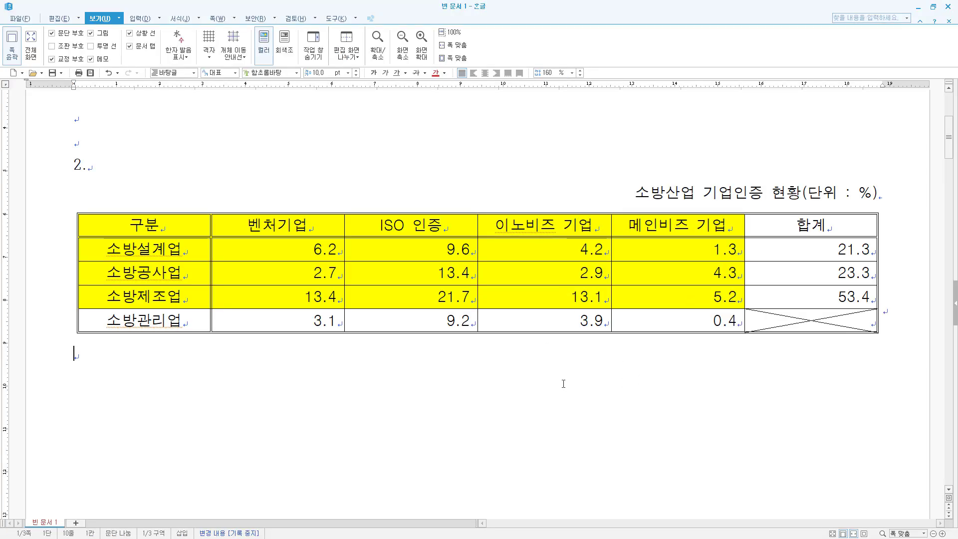
In the document 빈 문서 1, create a chart from the yellow table cells, from the 구분 header through the 소방제조업 row's 메인비즈 기업 value.
{"action": "scroll", "coordinate": [564, 384], "scroll_direction": "down", "scroll_amount": 2}
{"action": "left_click", "coordinate": [145, 160]}
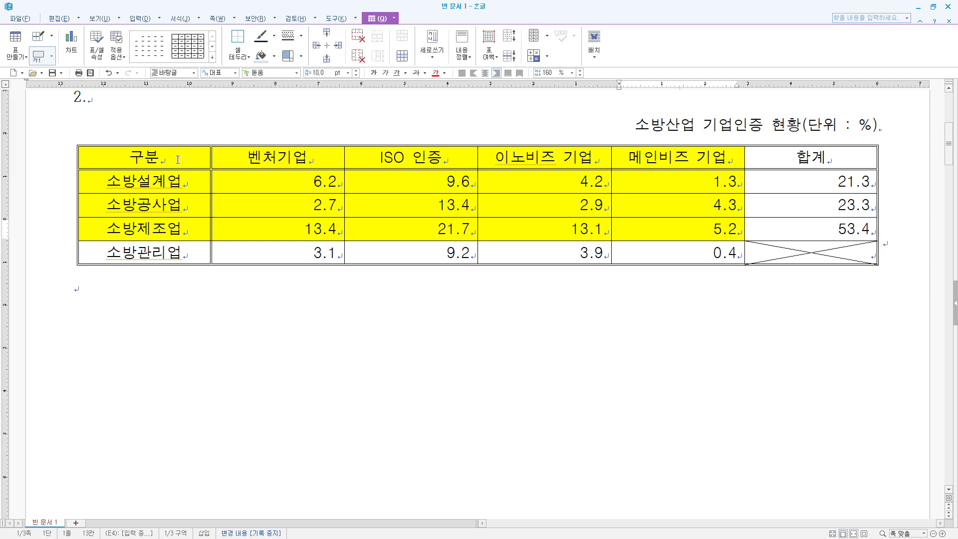
{"action": "left_click_drag", "start_coordinate": [144, 159], "coordinate": [671, 228]}
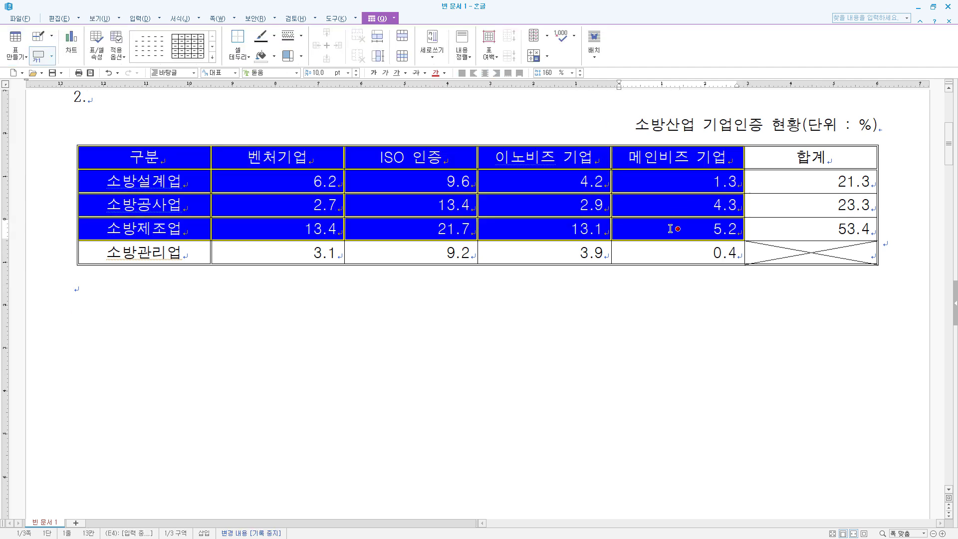
{"action": "right_click", "coordinate": [563, 160]}
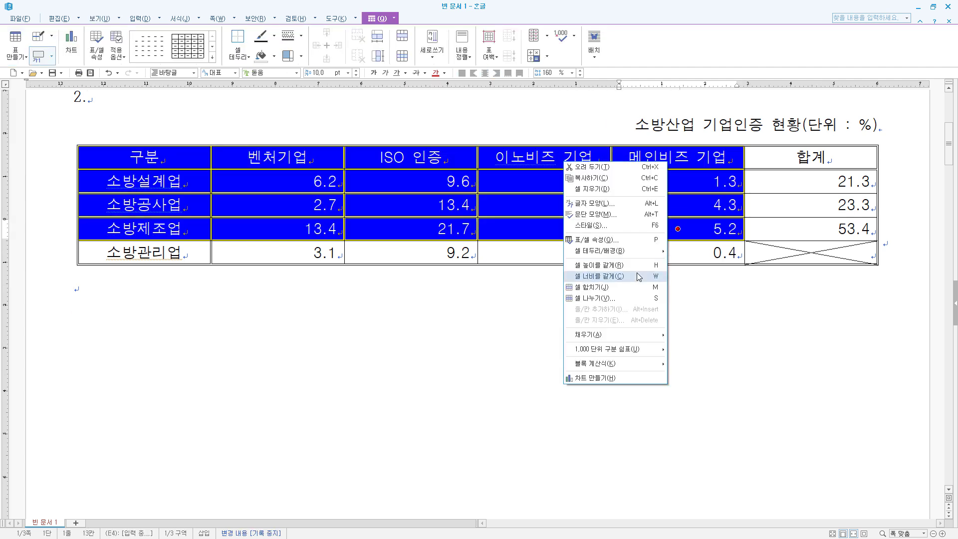
{"action": "left_click", "coordinate": [619, 383]}
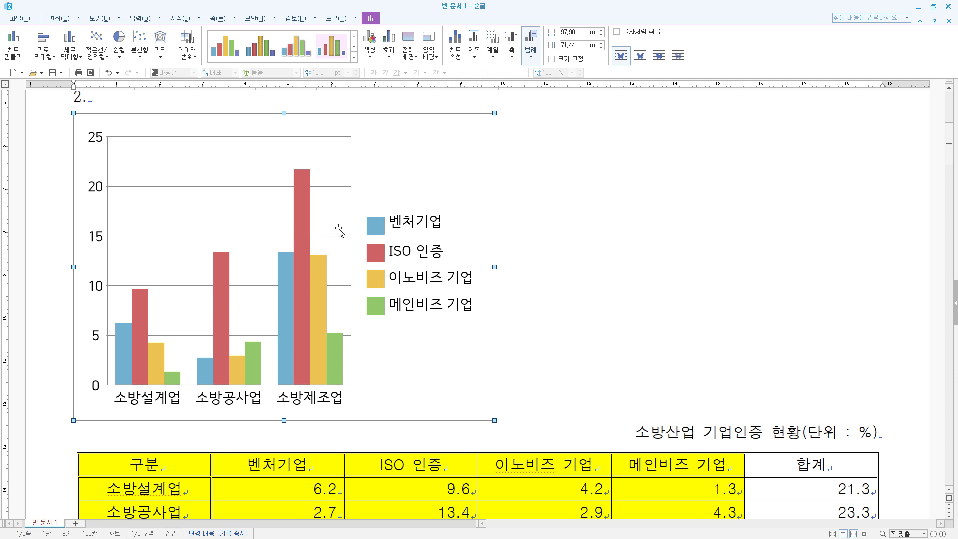
Set the chart to be treated as a character (글자처럼 취급) and widen it to about 187 mm to match the table.
{"action": "right_click", "coordinate": [452, 128]}
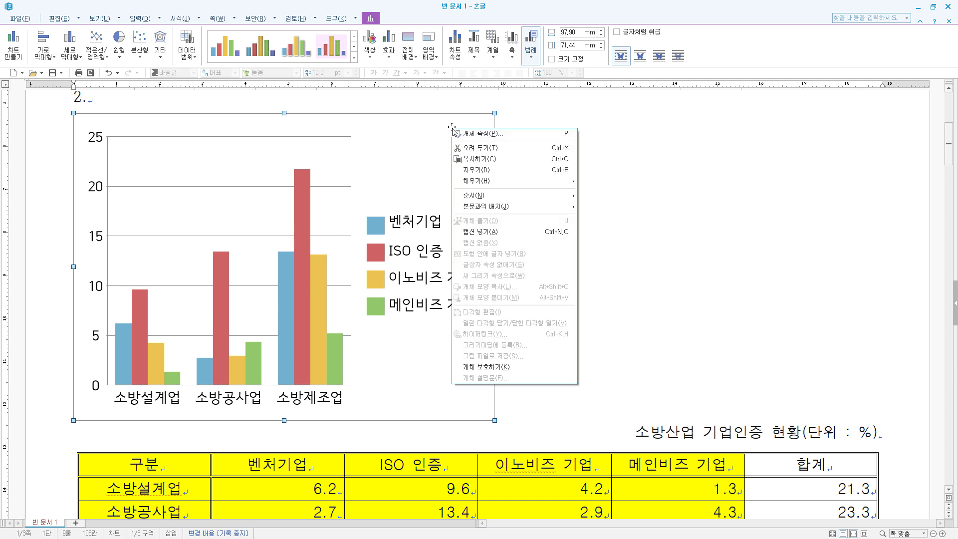
{"action": "left_click", "coordinate": [484, 139]}
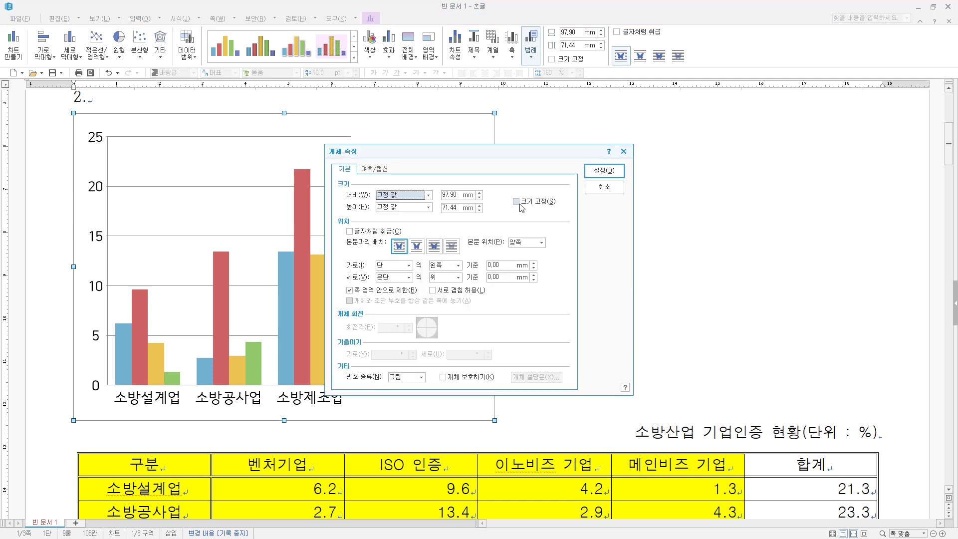
{"action": "left_click", "coordinate": [378, 233]}
{"action": "left_click", "coordinate": [604, 170]}
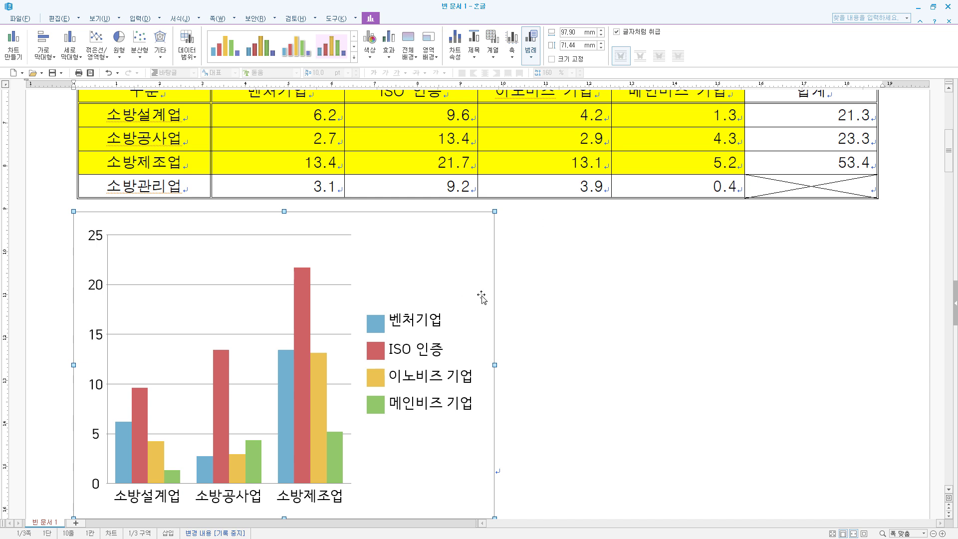
{"action": "left_click_drag", "start_coordinate": [668, 352], "coordinate": [877, 348]}
{"action": "scroll", "coordinate": [818, 199], "scroll_direction": "down", "scroll_amount": 1}
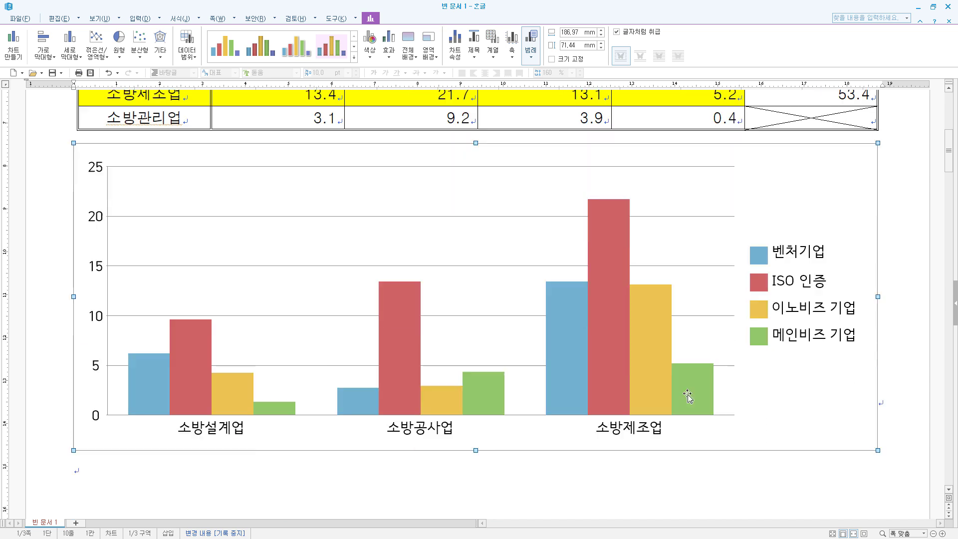
Start the chart wizard for this chart, keep the clustered column type, preview the row direction and set the direction back to columns (열).
{"action": "double_click", "coordinate": [819, 174]}
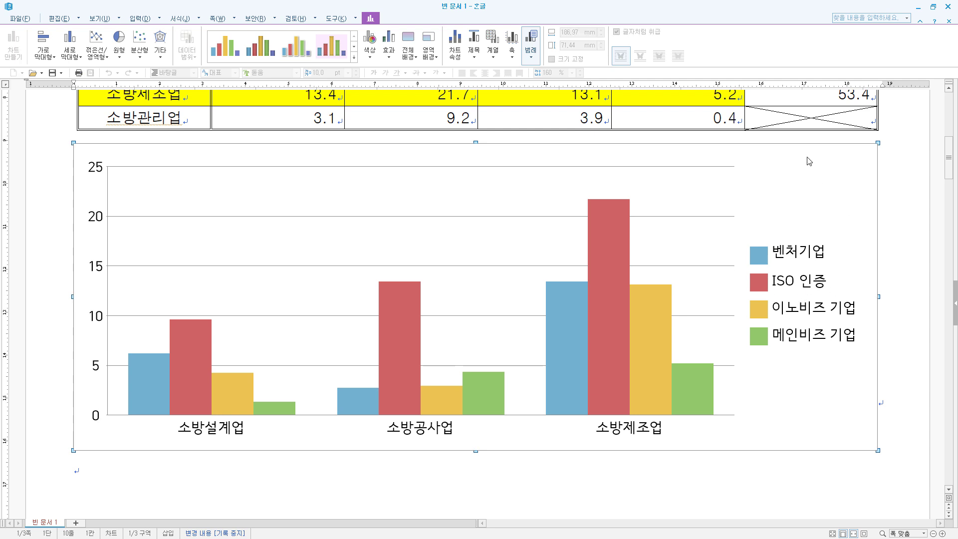
{"action": "right_click", "coordinate": [807, 168]}
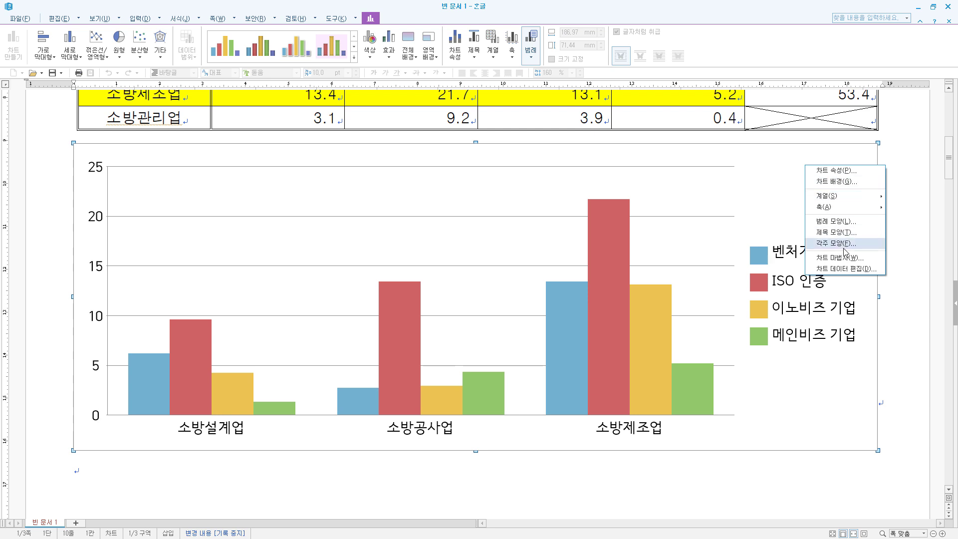
{"action": "left_click", "coordinate": [866, 262]}
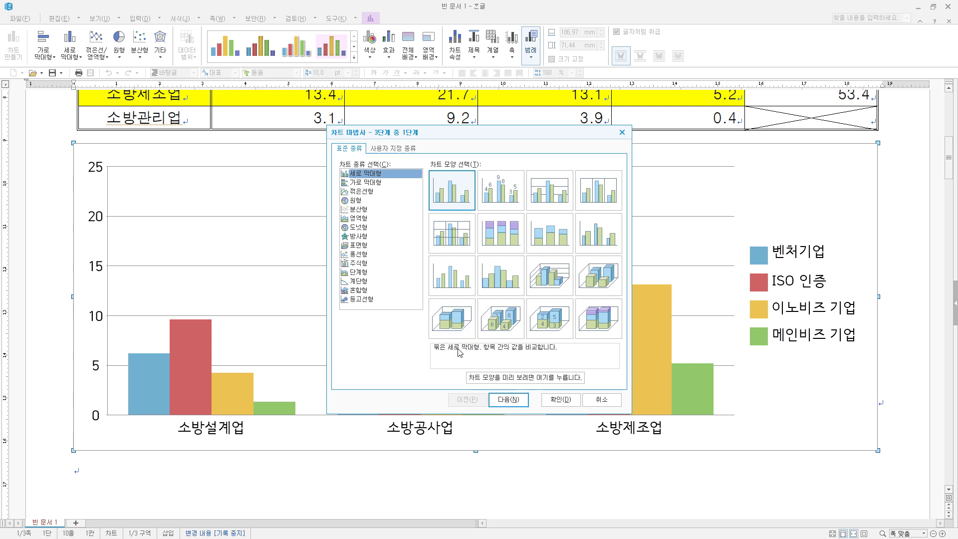
{"action": "left_click", "coordinate": [509, 399]}
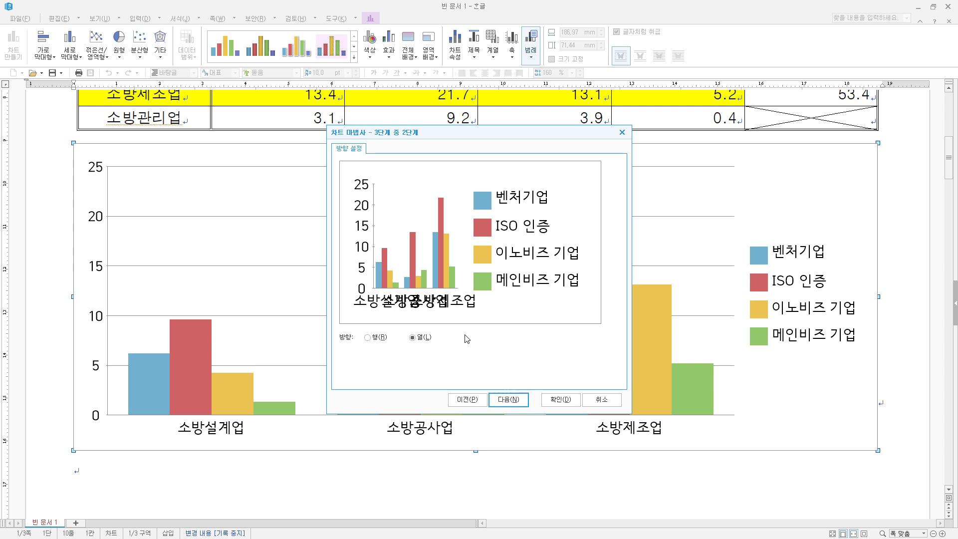
{"action": "left_click", "coordinate": [369, 337]}
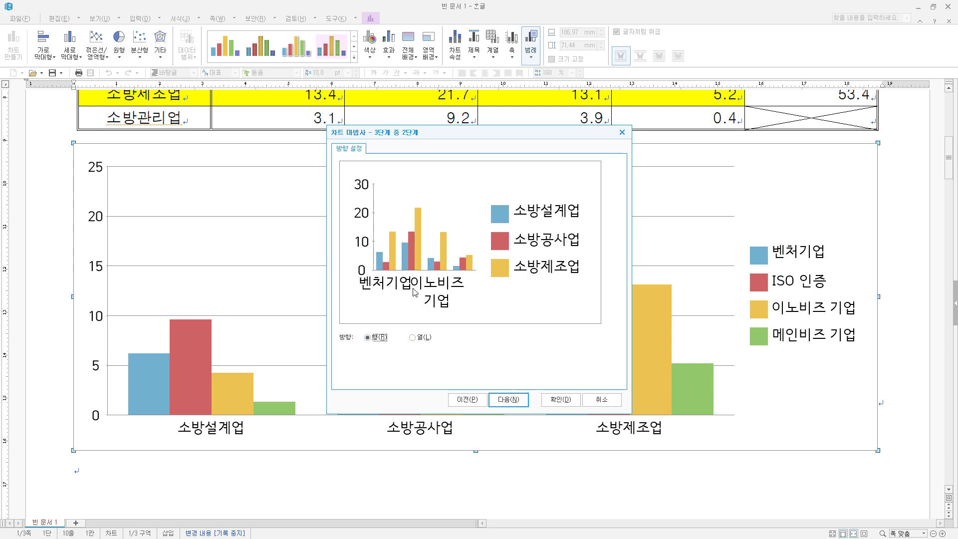
{"action": "left_click", "coordinate": [419, 340]}
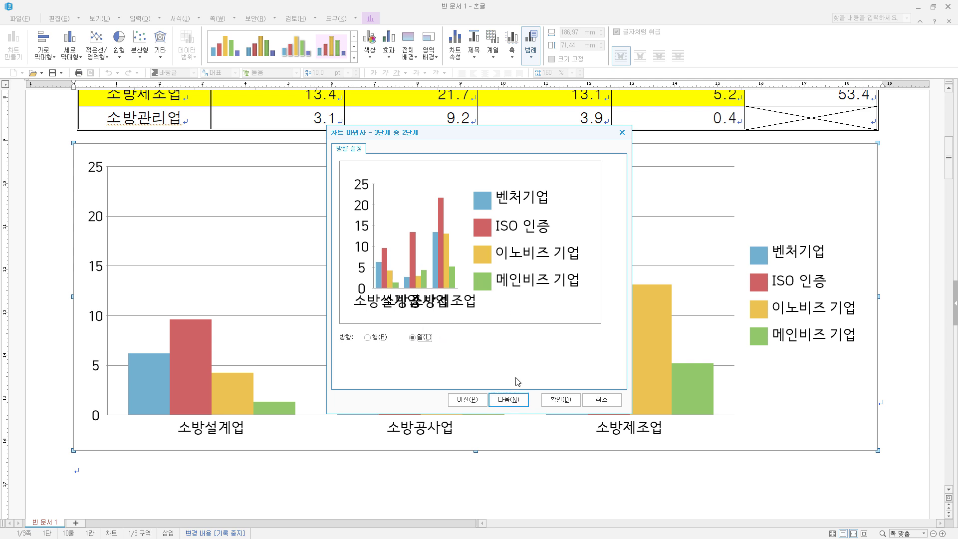
Enter 소방산업 기업인증 현황 as the chart title and (단위 : %) as the Y axis title, and finish the wizard.
{"action": "left_click", "coordinate": [523, 402]}
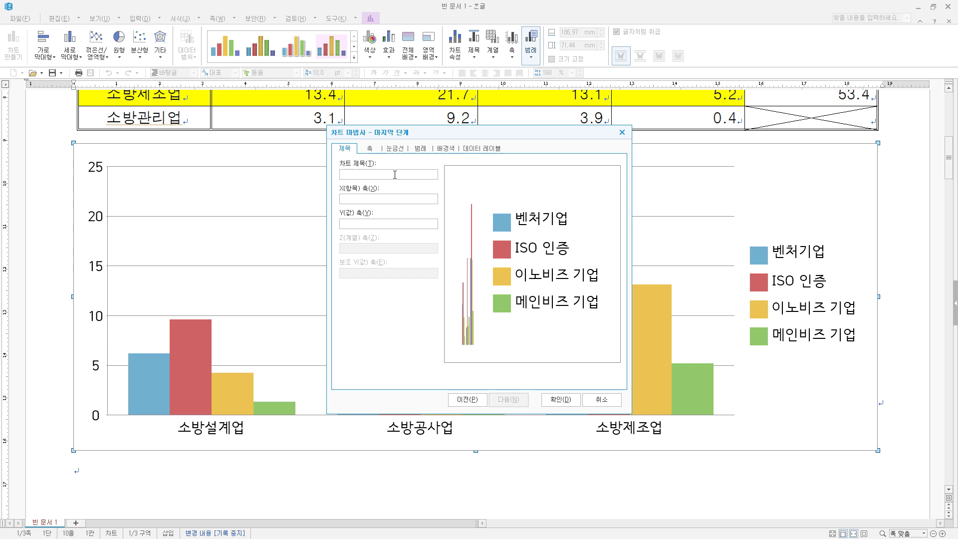
{"action": "key", "text": "ctrl+v"}
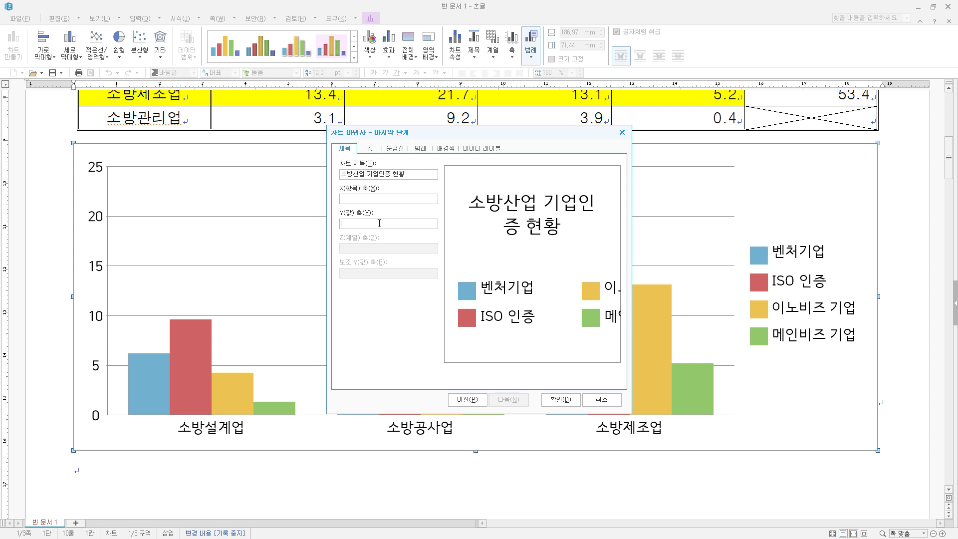
{"action": "key", "text": "ctrl+v"}
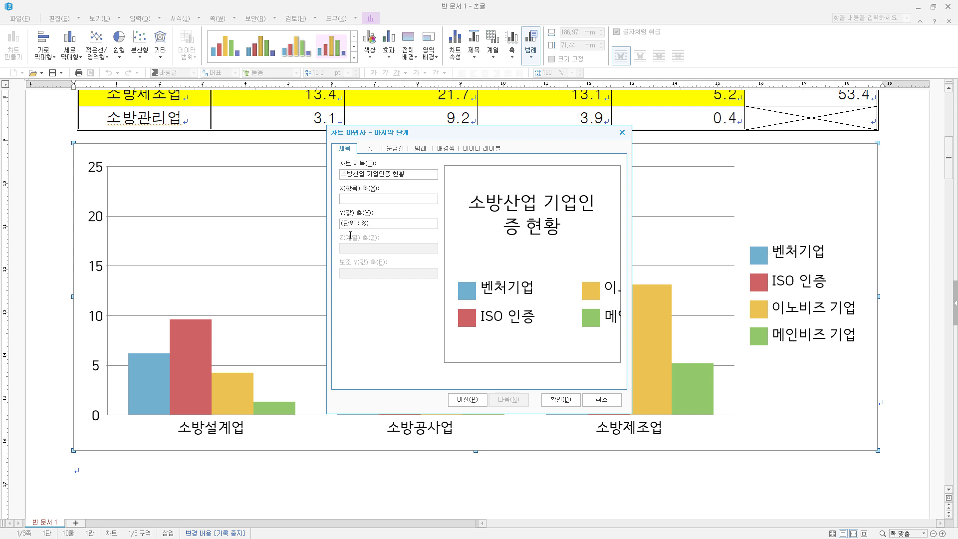
{"action": "left_click", "coordinate": [570, 399]}
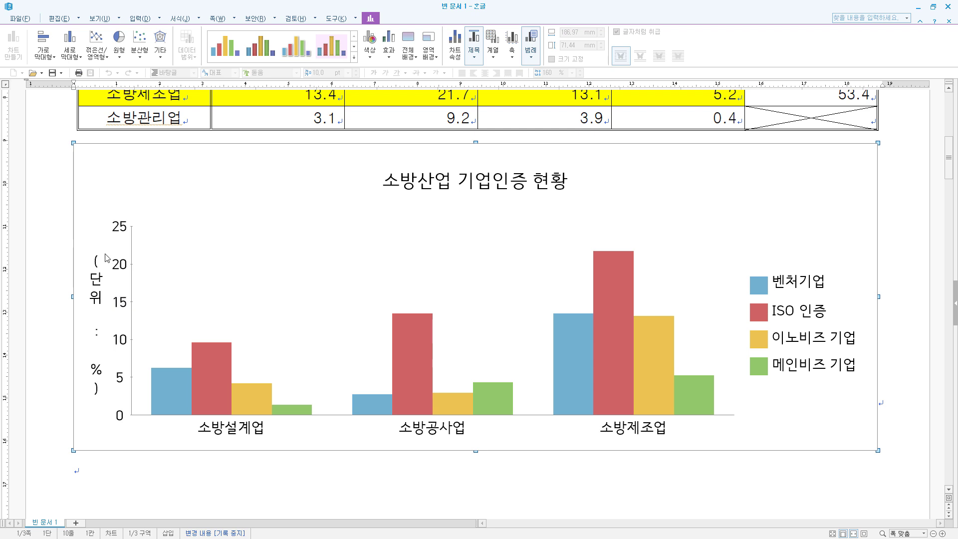
Set the Y axis title (단위 : %) to horizontal text direction in the 굴림 font, one size step larger.
{"action": "double_click", "coordinate": [98, 286]}
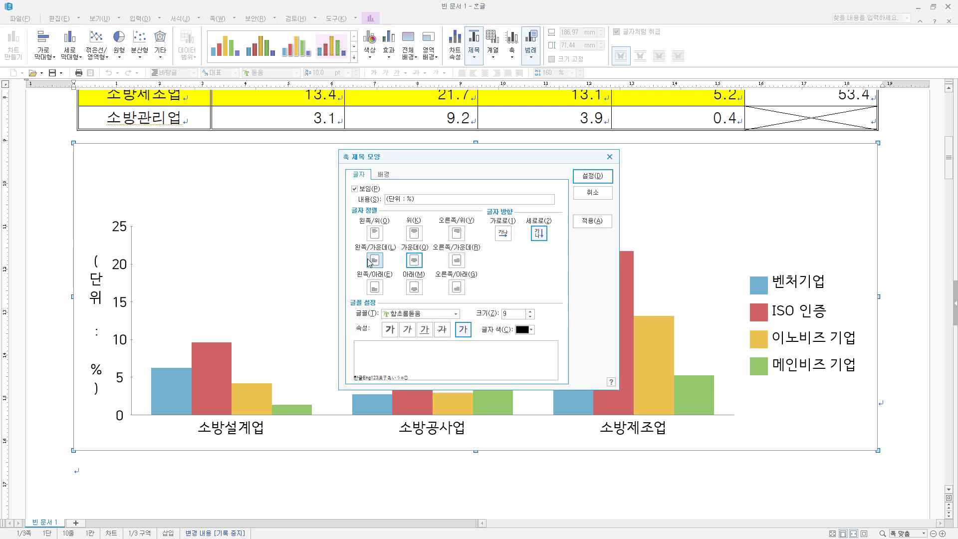
{"action": "left_click_drag", "start_coordinate": [496, 156], "coordinate": [463, 95]}
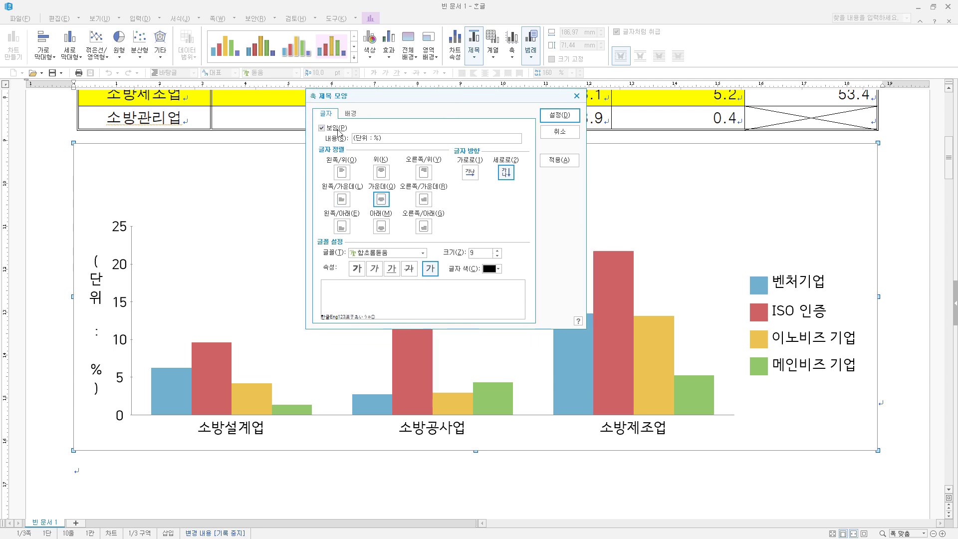
{"action": "left_click", "coordinate": [470, 178]}
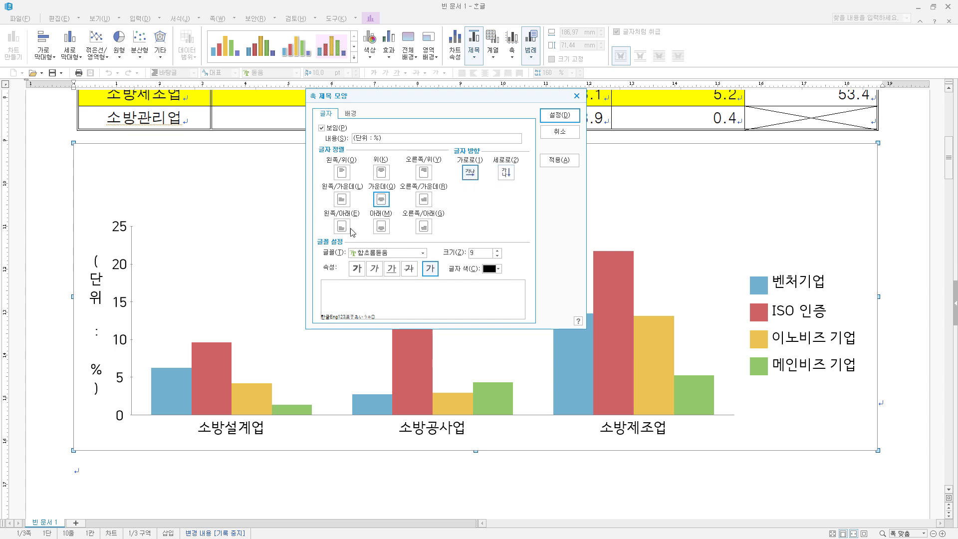
{"action": "left_click", "coordinate": [406, 258]}
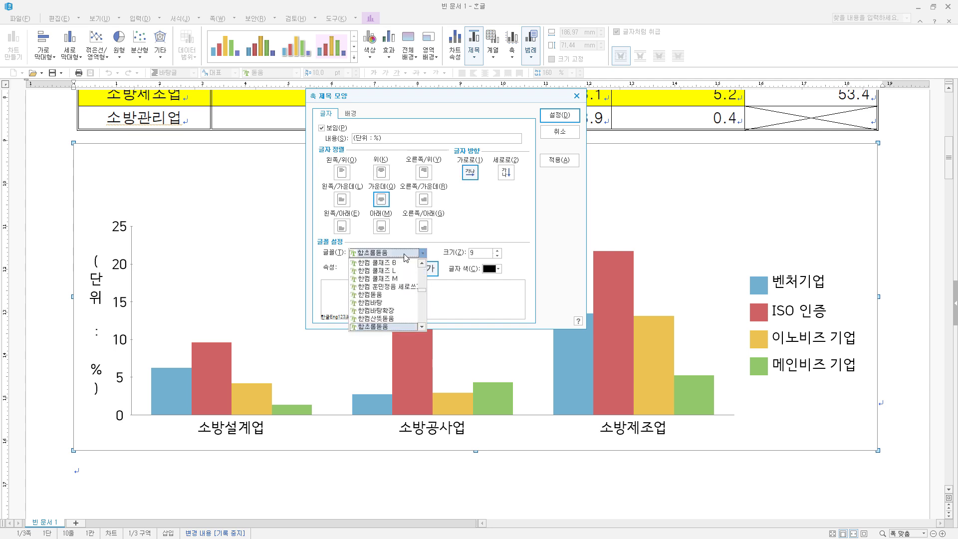
{"action": "left_click", "coordinate": [406, 258]}
{"action": "key", "text": "r"}
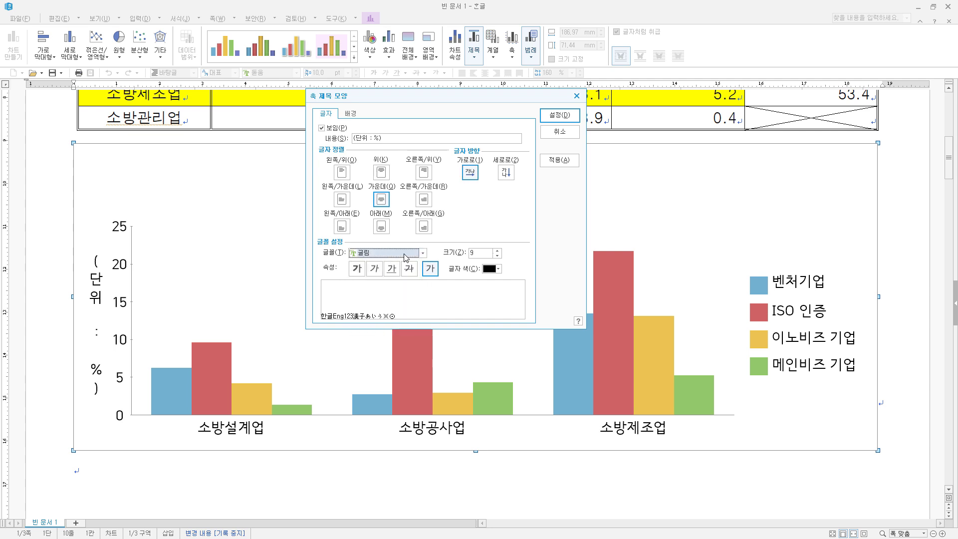
{"action": "left_click", "coordinate": [497, 250]}
{"action": "left_click", "coordinate": [559, 116]}
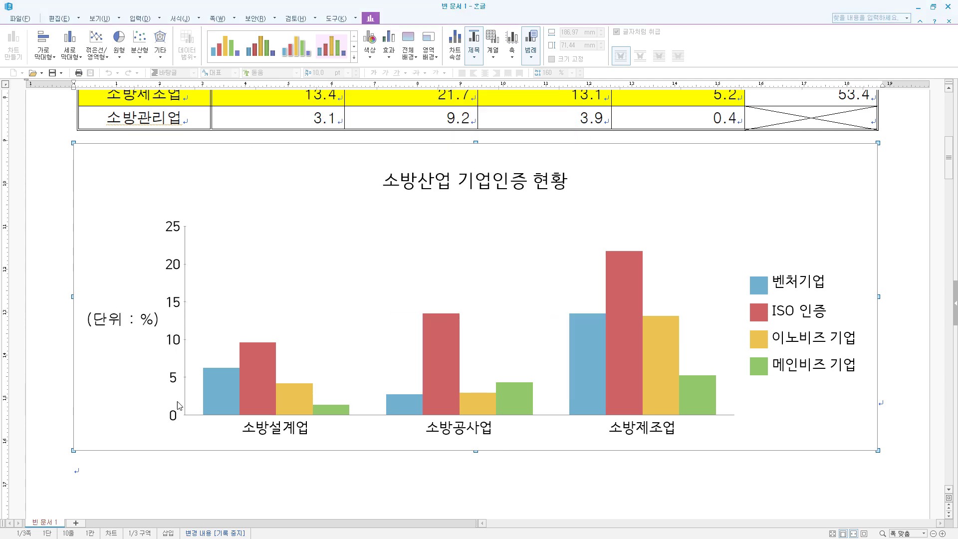
Change the value axis labels to the 굴림 font and raise their size by one step.
{"action": "double_click", "coordinate": [175, 306]}
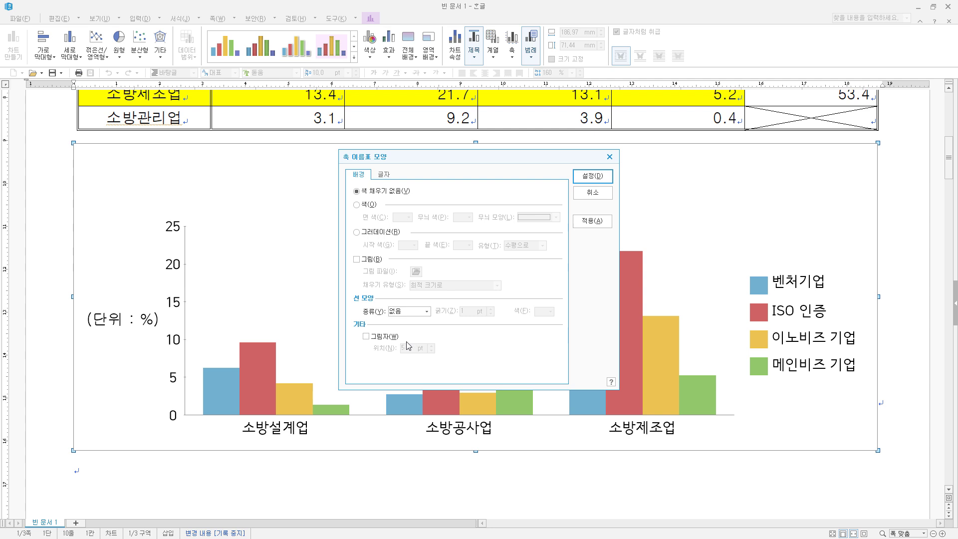
{"action": "left_click", "coordinate": [387, 175]}
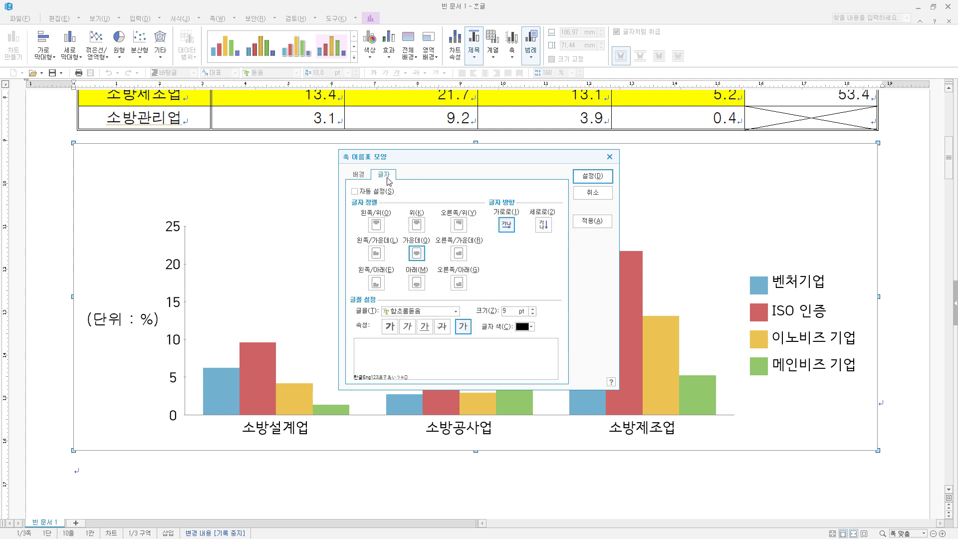
{"action": "left_click", "coordinate": [425, 312]}
{"action": "left_click", "coordinate": [426, 313]}
{"action": "scroll", "coordinate": [425, 316], "scroll_direction": "up", "scroll_amount": 3}
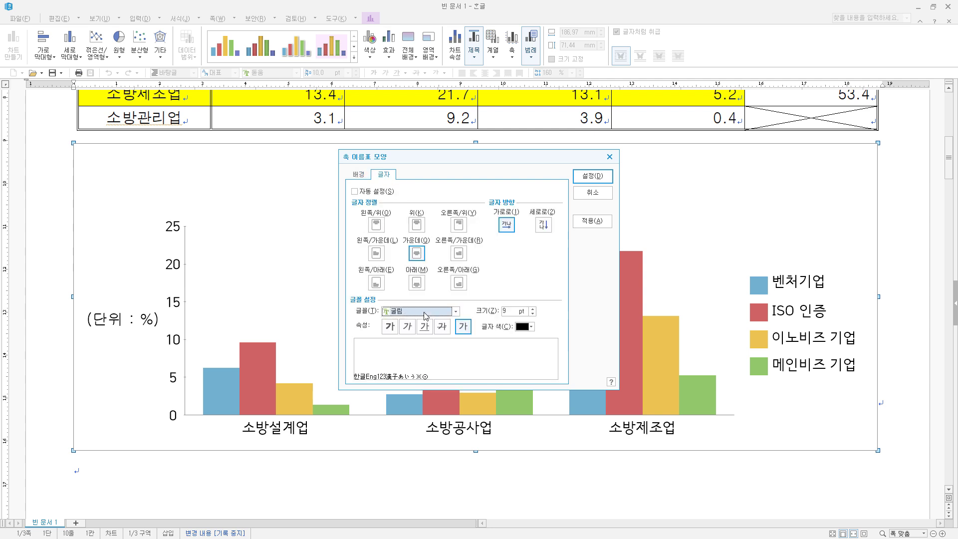
{"action": "left_click", "coordinate": [533, 309]}
{"action": "left_click", "coordinate": [598, 178]}
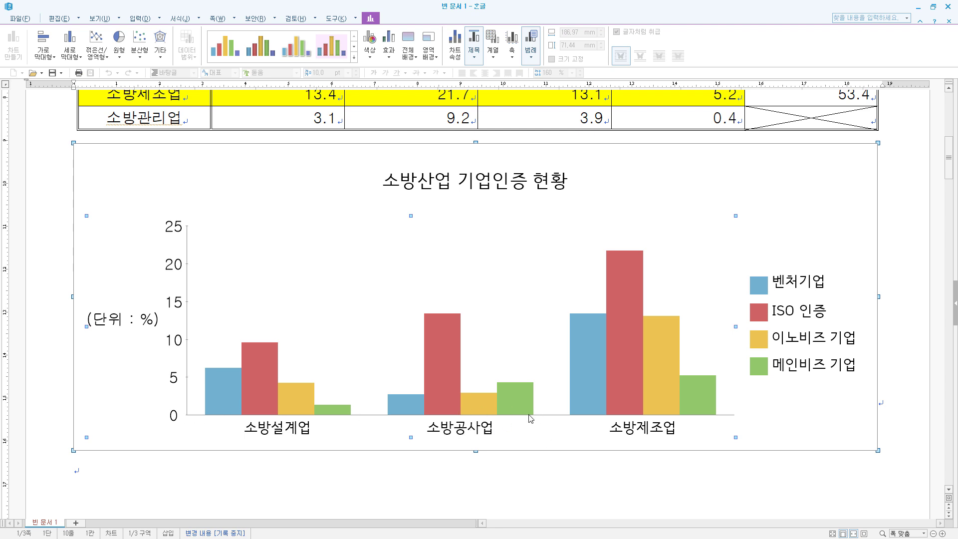
{"action": "double_click", "coordinate": [553, 416]}
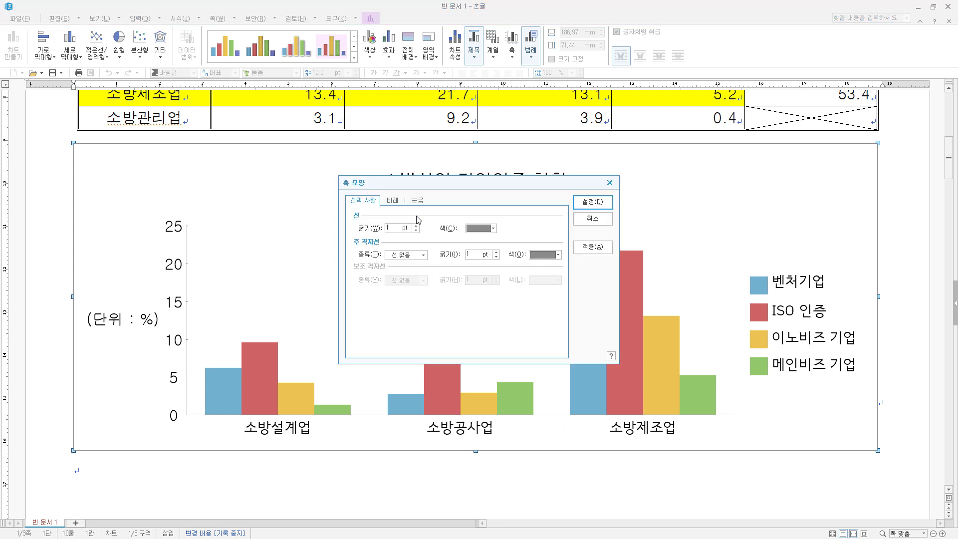
{"action": "key", "text": "Escape"}
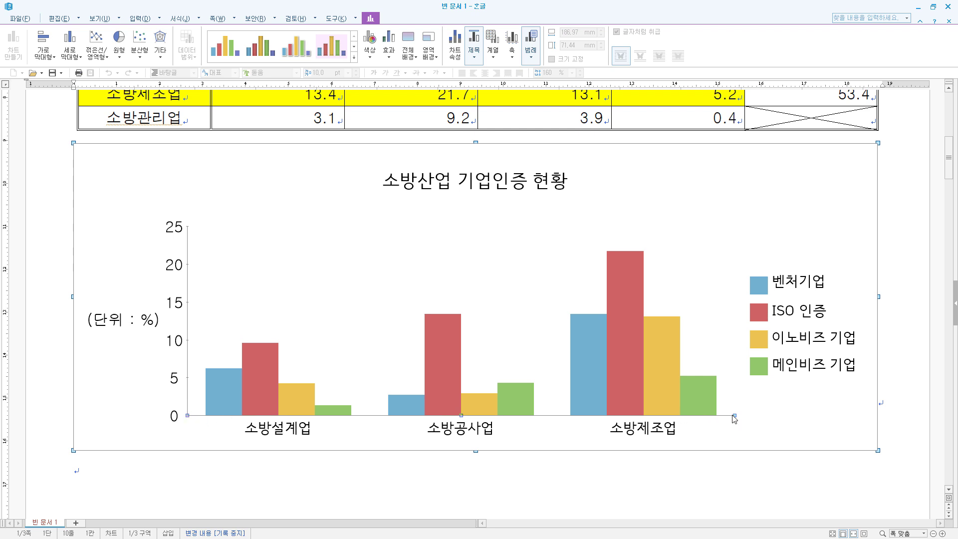
{"action": "left_click", "coordinate": [449, 418]}
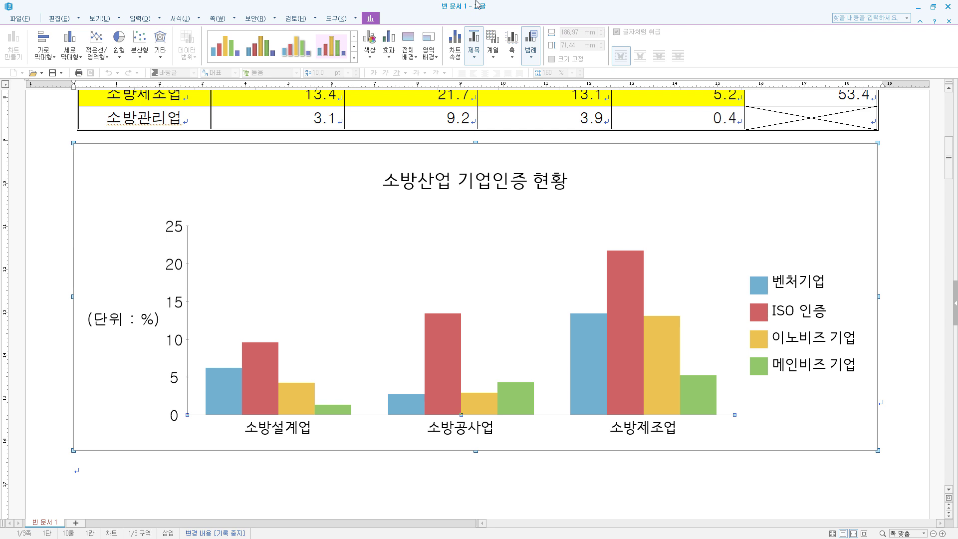
Change the horizontal category axis labels to the 굴림 font and raise their size by one step.
{"action": "left_click", "coordinate": [512, 50]}
{"action": "left_click", "coordinate": [525, 82]}
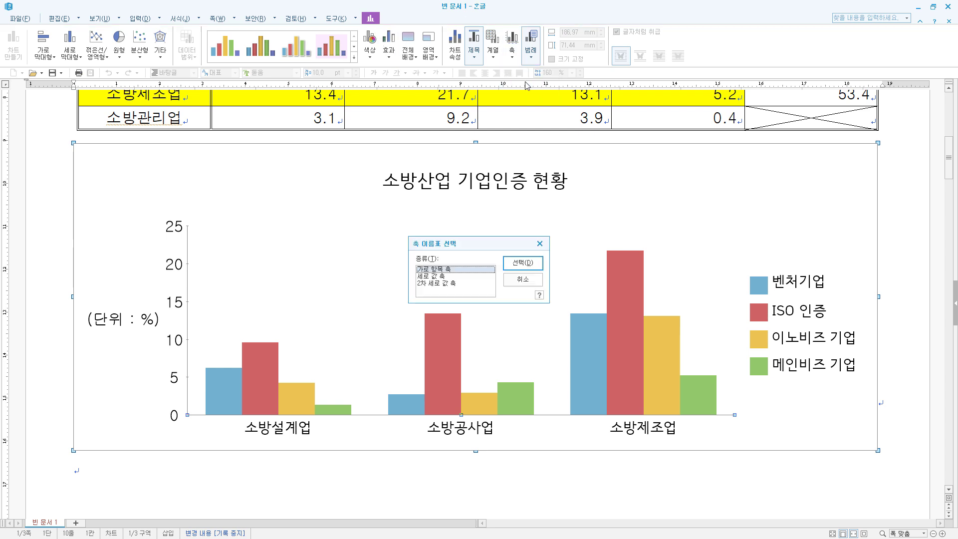
{"action": "left_click", "coordinate": [424, 276]}
{"action": "left_click", "coordinate": [522, 263]}
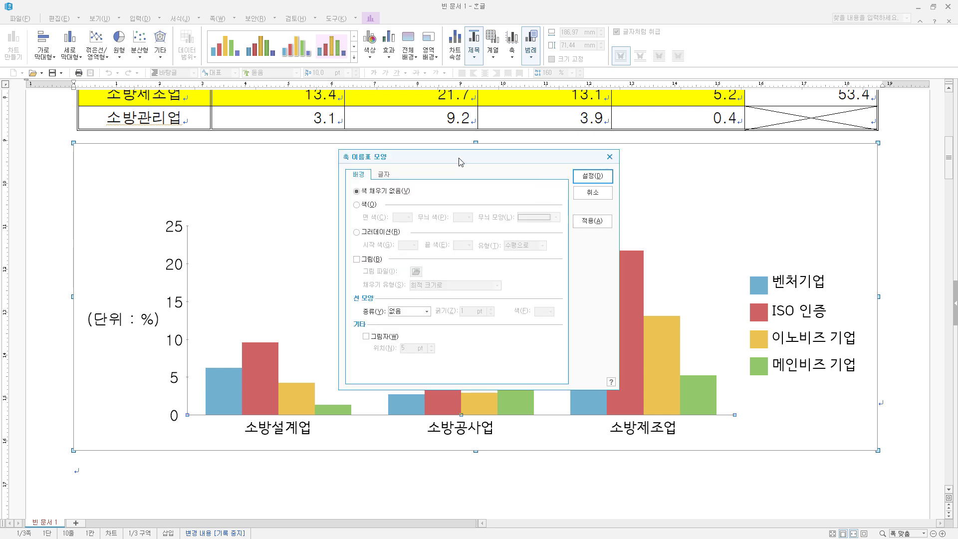
{"action": "left_click_drag", "start_coordinate": [459, 158], "coordinate": [470, 142]}
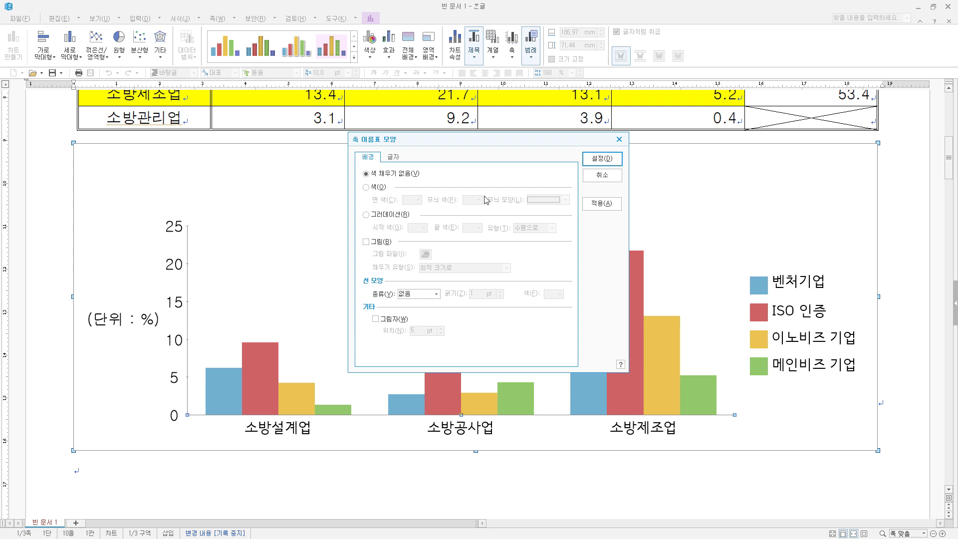
{"action": "left_click", "coordinate": [394, 158]}
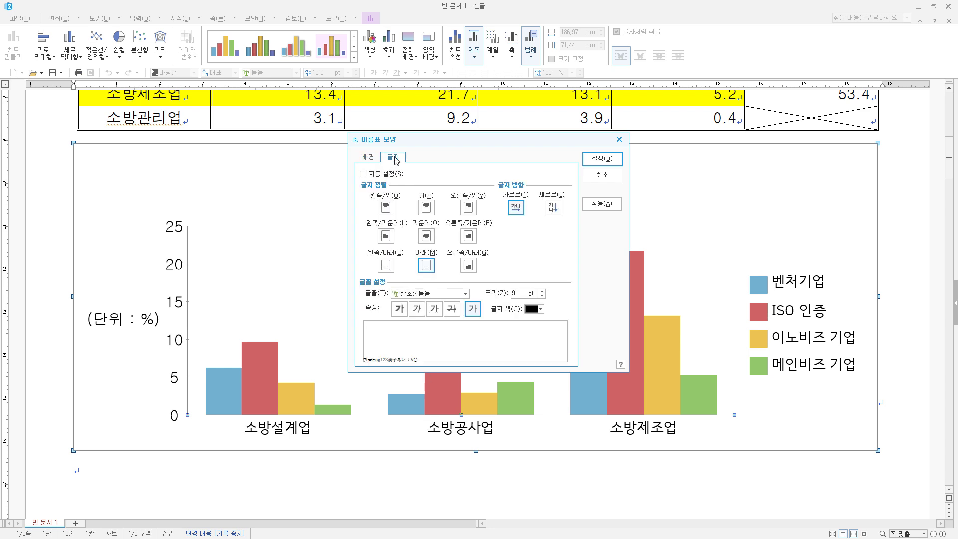
{"action": "left_click", "coordinate": [441, 298]}
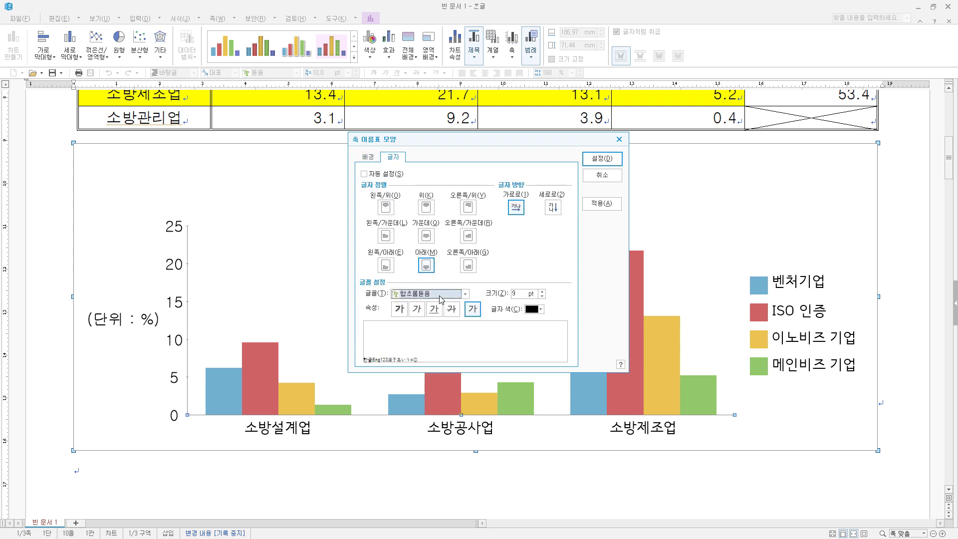
{"action": "type", "text": "굴림"}
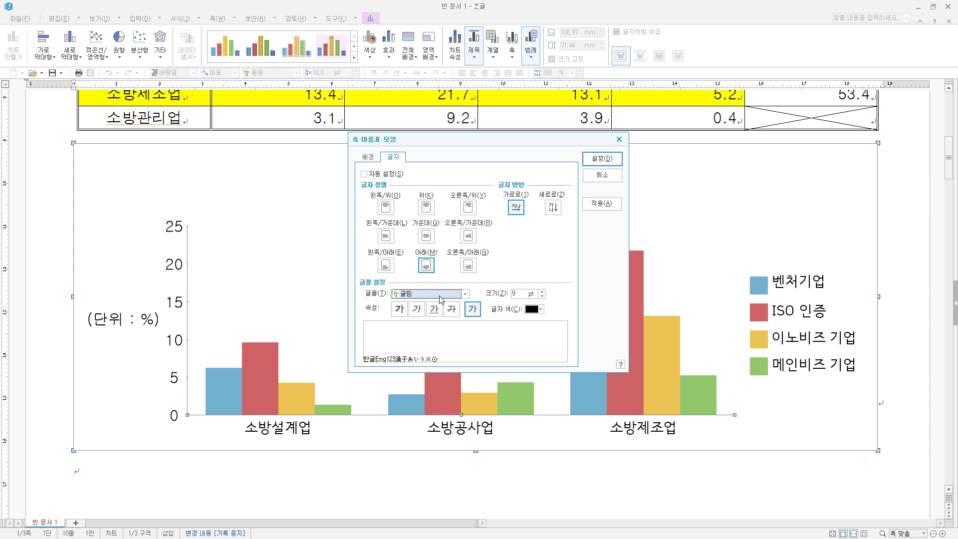
{"action": "left_click", "coordinate": [543, 291]}
{"action": "left_click", "coordinate": [612, 160]}
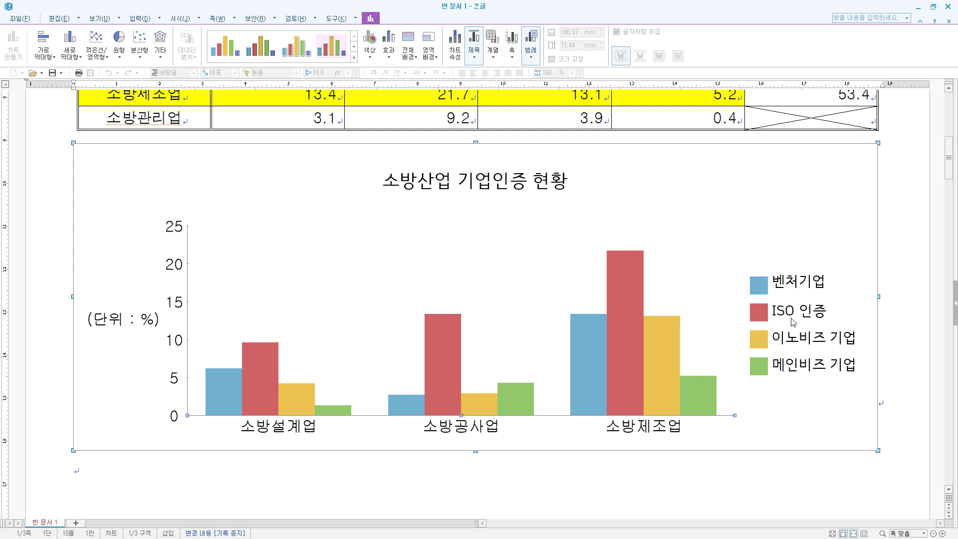
Give the legend a single-line border (한 줄로) and set its text to 굴림, one size step larger.
{"action": "double_click", "coordinate": [810, 344]}
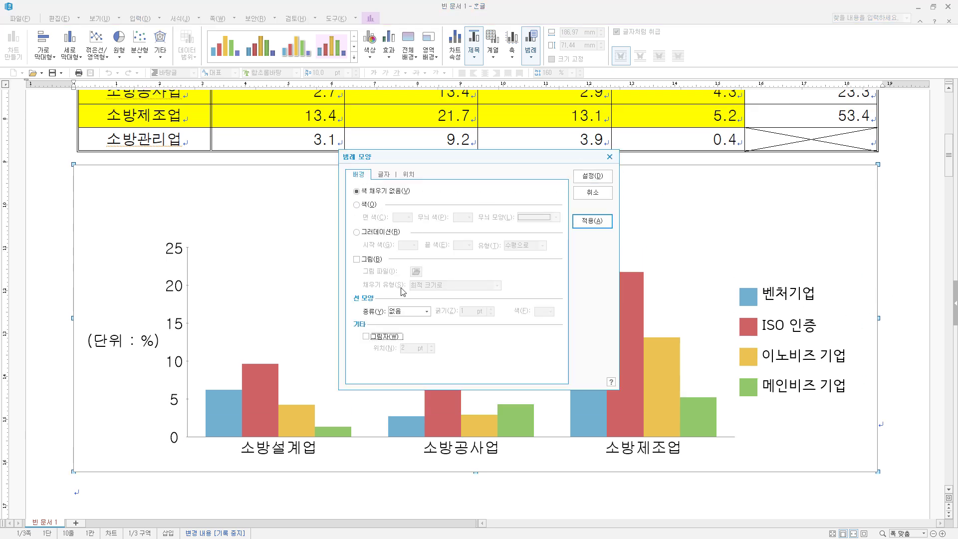
{"action": "left_click", "coordinate": [411, 317]}
{"action": "left_click", "coordinate": [410, 332]}
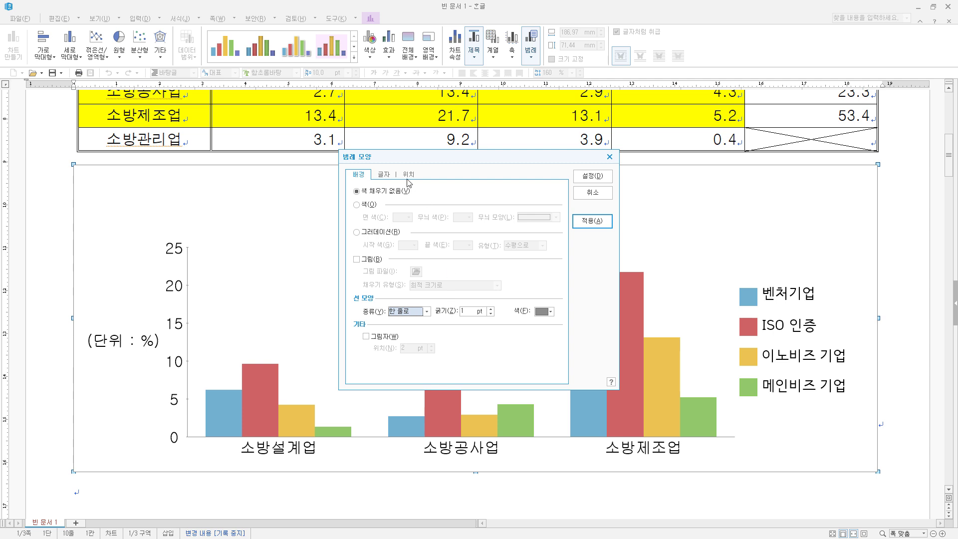
{"action": "left_click", "coordinate": [386, 174]}
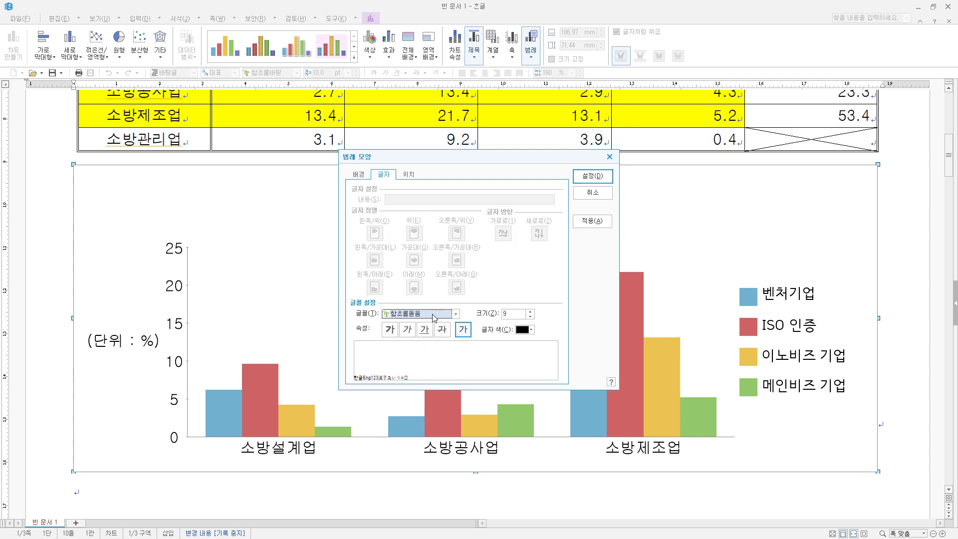
{"action": "type", "text": "굴림"}
{"action": "left_click", "coordinate": [530, 311]}
{"action": "left_click", "coordinate": [592, 176]}
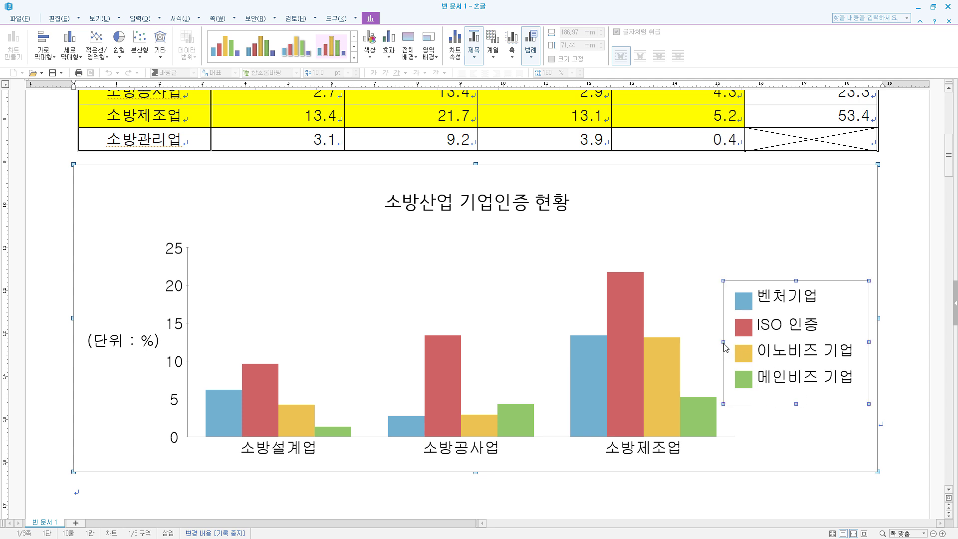
{"action": "left_click_drag", "start_coordinate": [724, 346], "coordinate": [753, 347]}
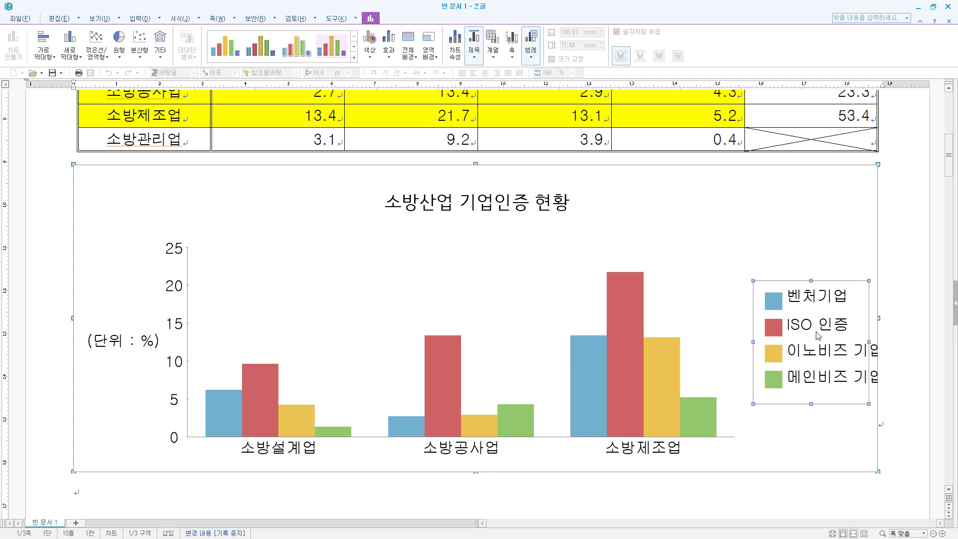
{"action": "key", "text": "ctrl+z"}
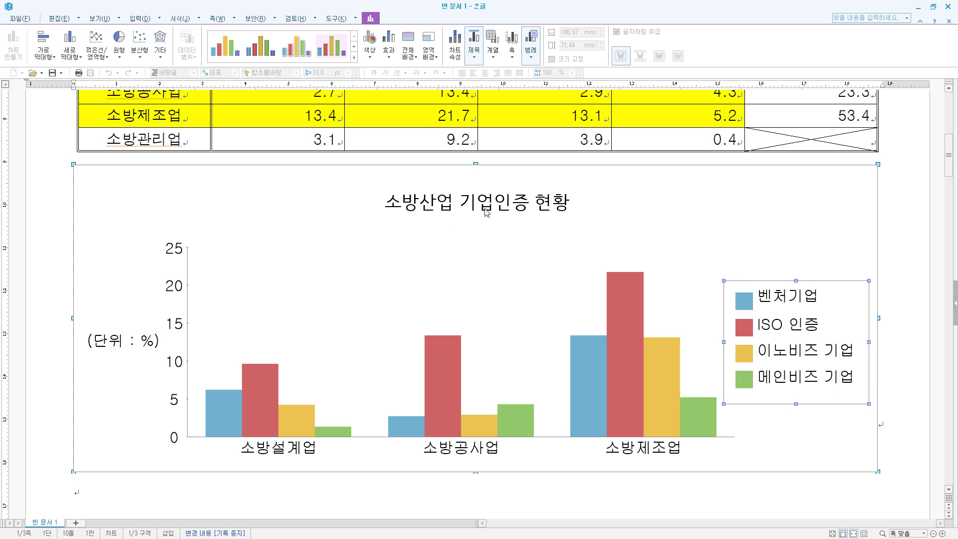
Give the chart title a single-line border (한 줄로) and a shadow (그림자) of 2 pt.
{"action": "double_click", "coordinate": [486, 212]}
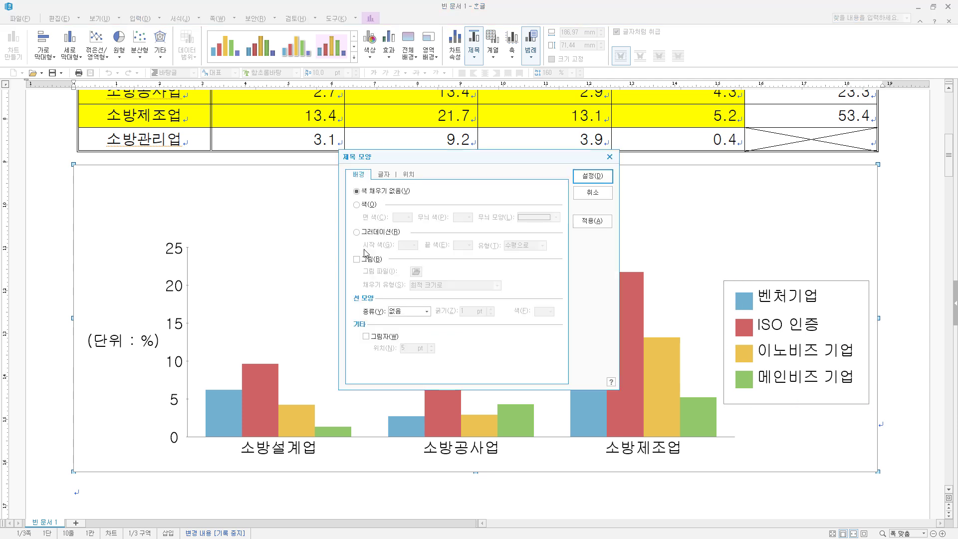
{"action": "left_click", "coordinate": [409, 312]}
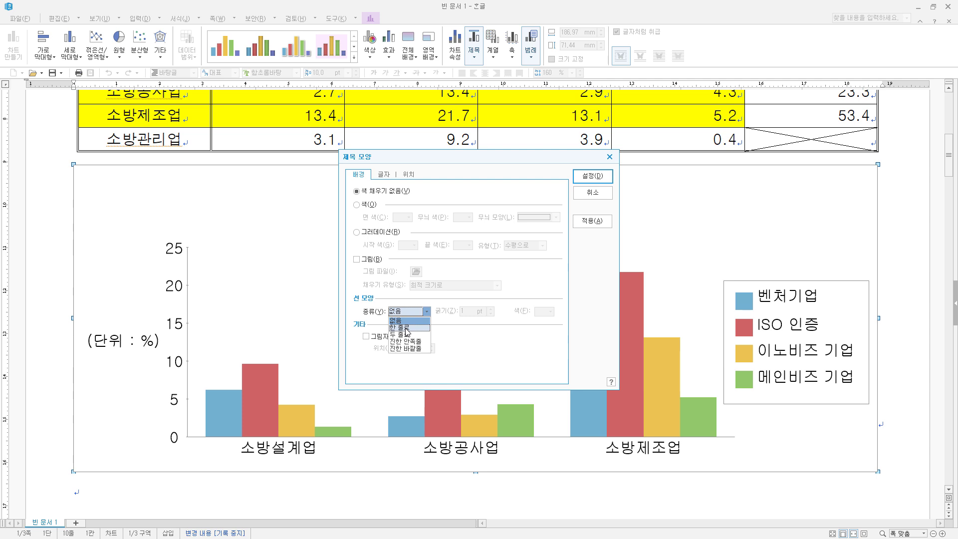
{"action": "left_click", "coordinate": [406, 327]}
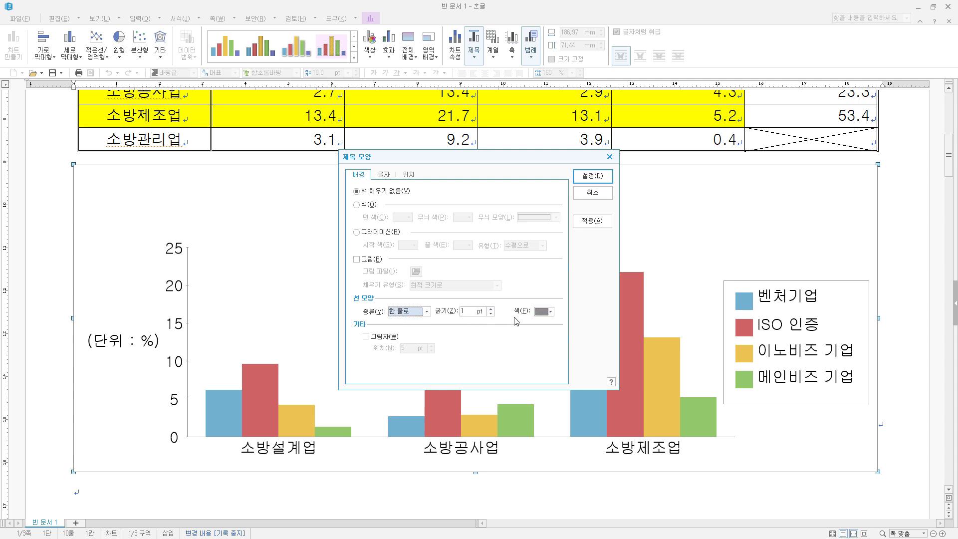
{"action": "left_click", "coordinate": [377, 339]}
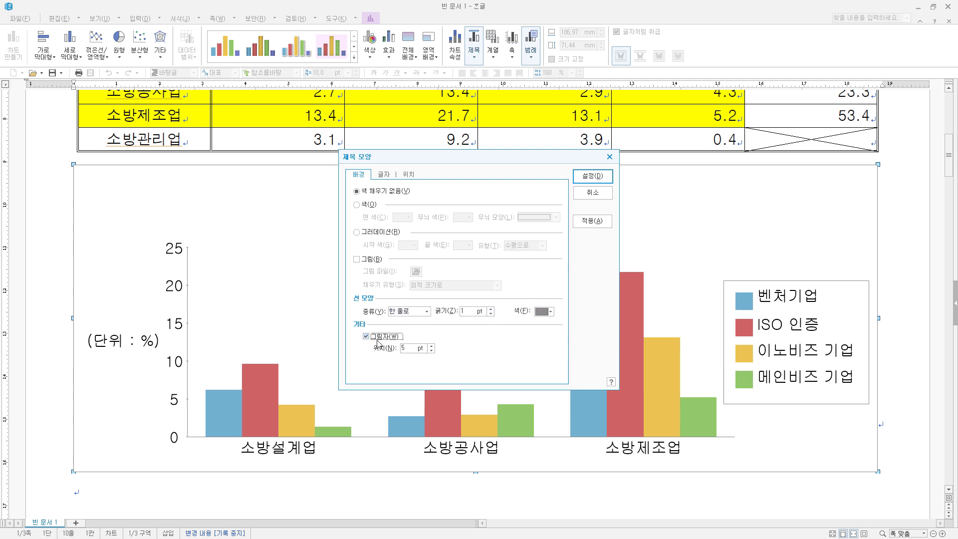
{"action": "double_click", "coordinate": [414, 351]}
{"action": "type", "text": "2"}
Set the chart title text to bold 굴림 and widen the title box slightly so the text fits on one line.
{"action": "left_click", "coordinate": [386, 175]}
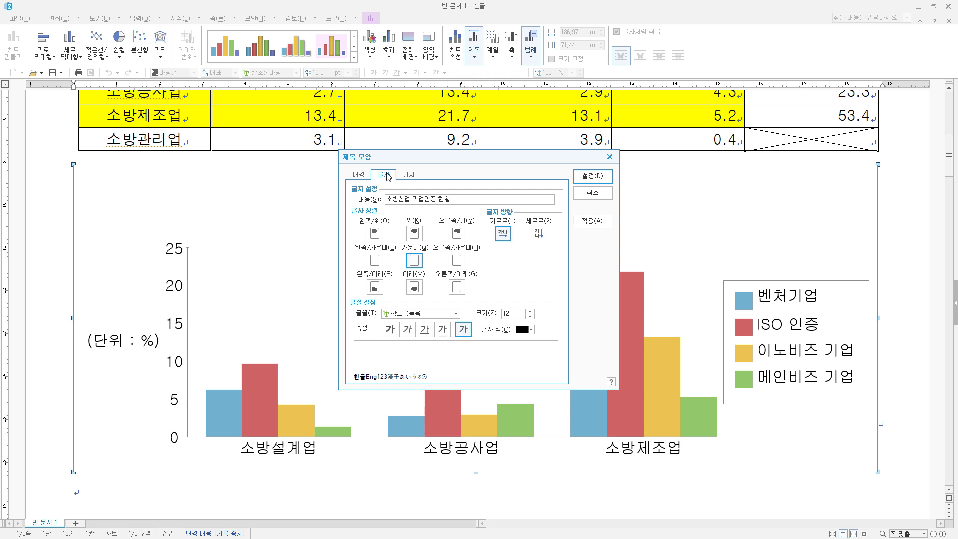
{"action": "left_click", "coordinate": [421, 314]}
{"action": "type", "text": "굴림"}
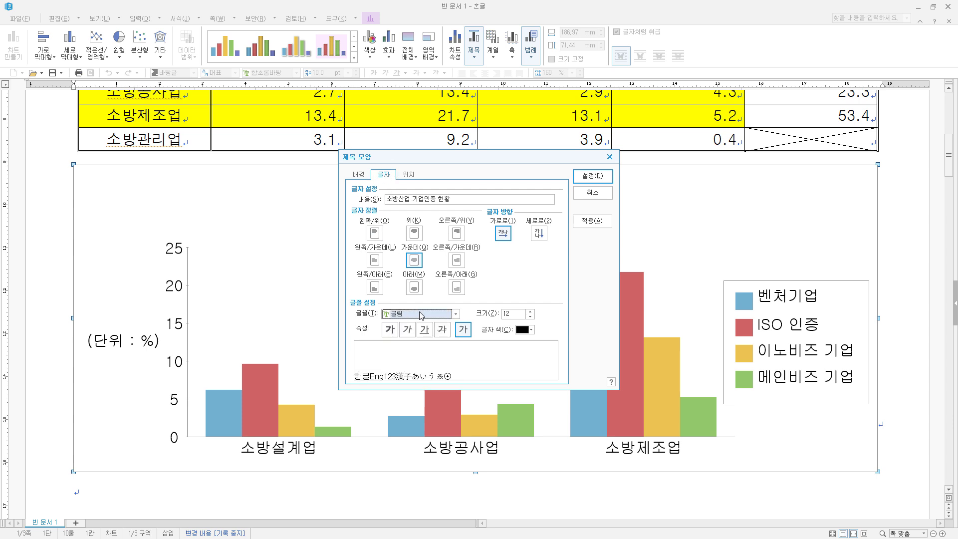
{"action": "left_click", "coordinate": [390, 329]}
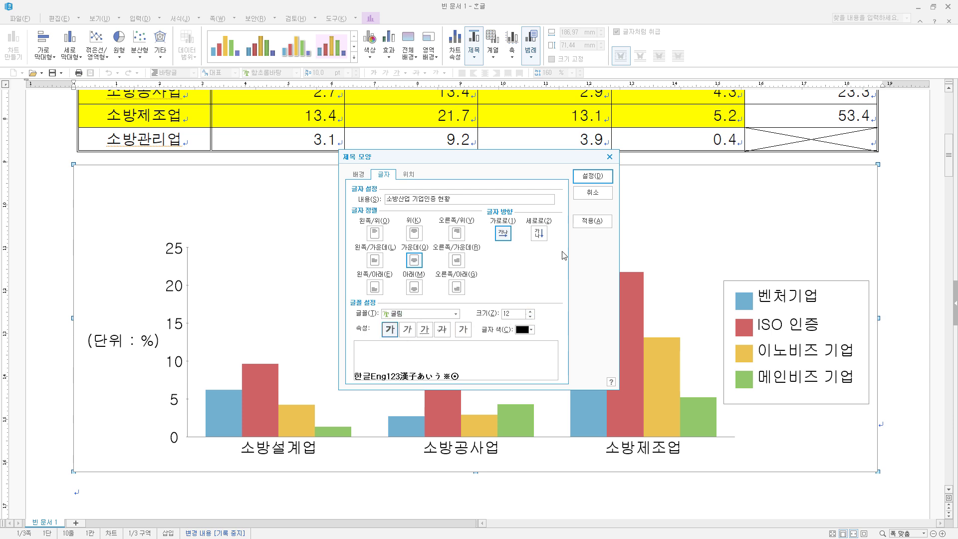
{"action": "left_click", "coordinate": [593, 177]}
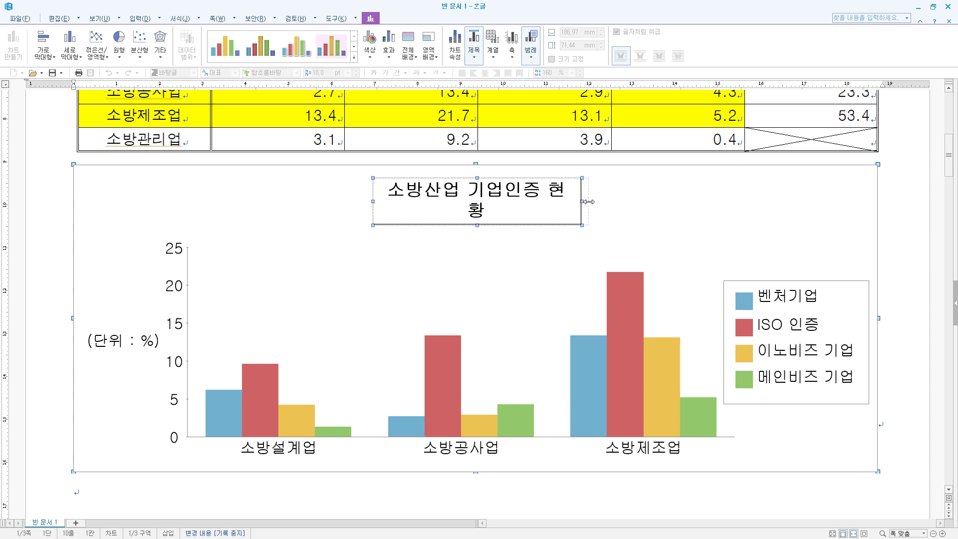
{"action": "left_click_drag", "start_coordinate": [582, 201], "coordinate": [590, 202]}
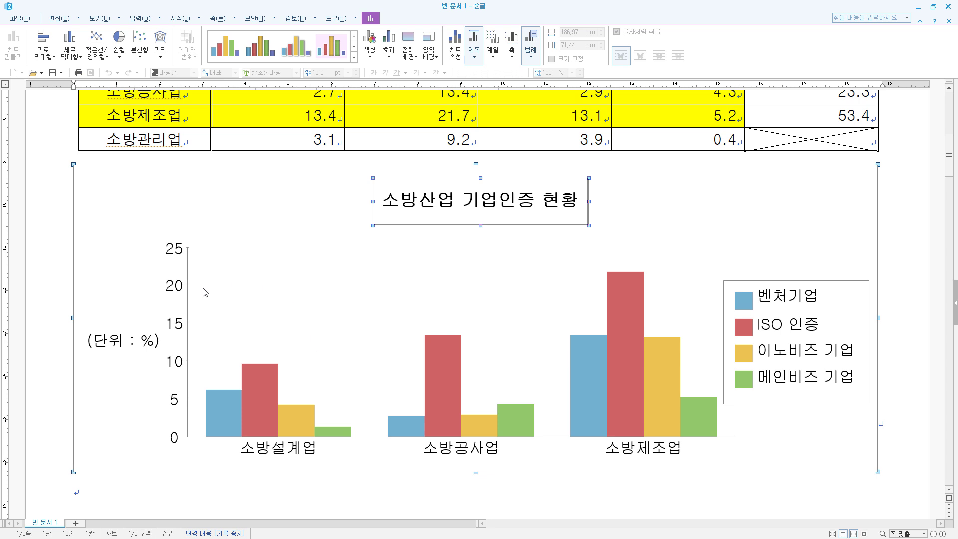
Set the tick marks (눈금) of the chart's vertical value axis to 없음.
{"action": "double_click", "coordinate": [188, 334]}
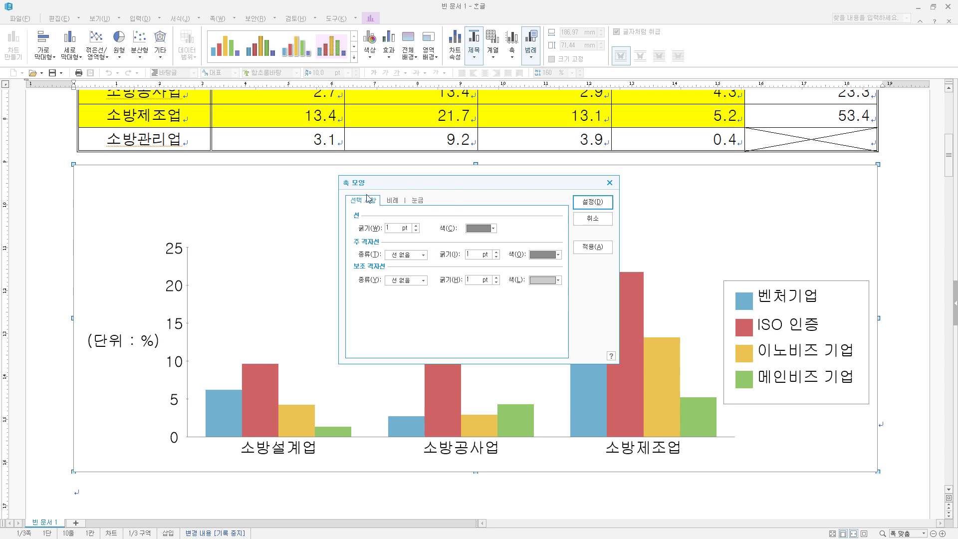
{"action": "left_click", "coordinate": [417, 200]}
{"action": "left_click", "coordinate": [375, 229]}
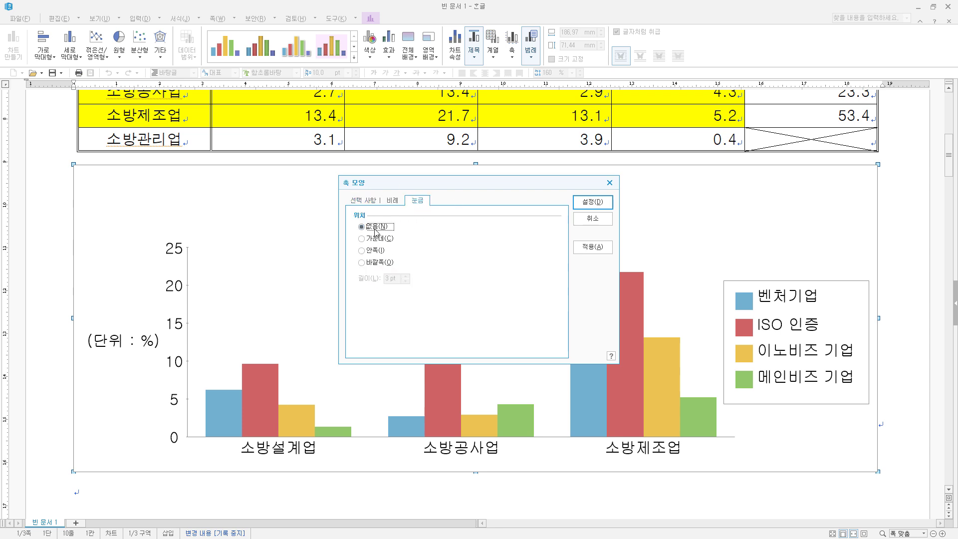
{"action": "left_click", "coordinate": [608, 247]}
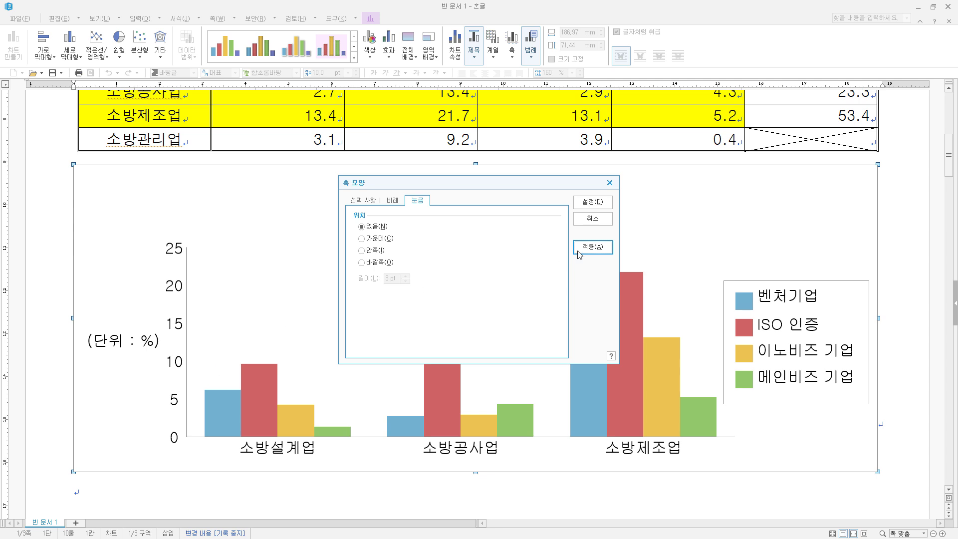
{"action": "left_click", "coordinate": [601, 218]}
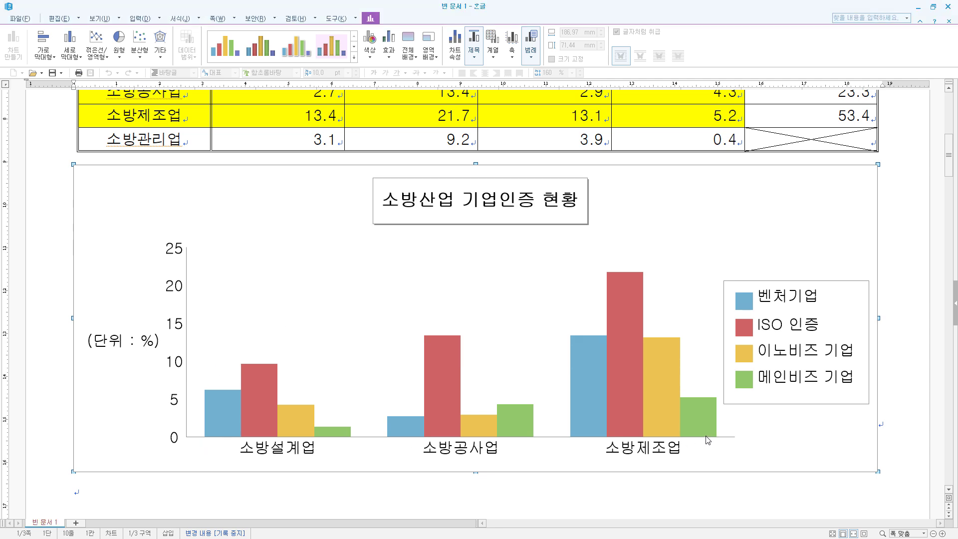
Set the tick marks (눈금) of the chart's horizontal category axis to 가운데.
{"action": "double_click", "coordinate": [372, 438]}
{"action": "left_click", "coordinate": [418, 200]}
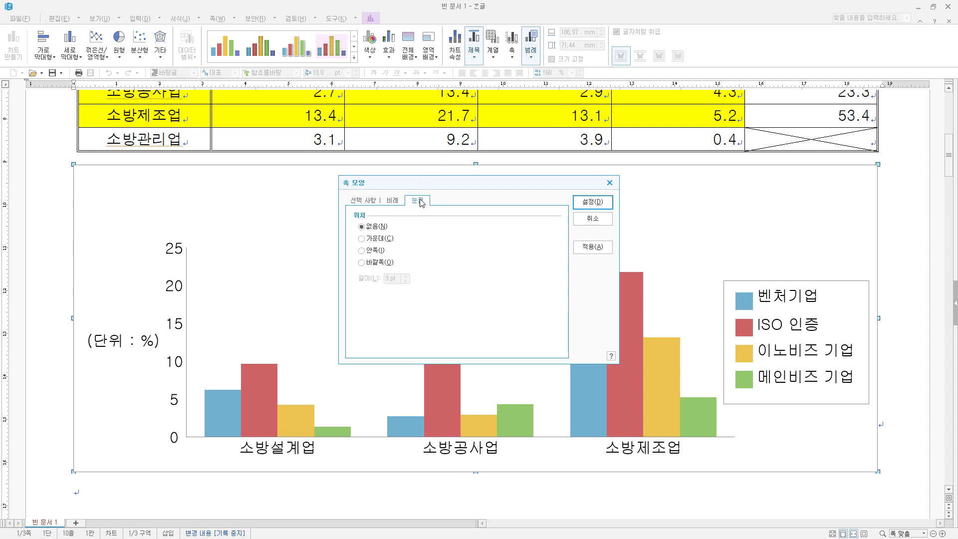
{"action": "left_click", "coordinate": [379, 239]}
{"action": "left_click", "coordinate": [592, 247]}
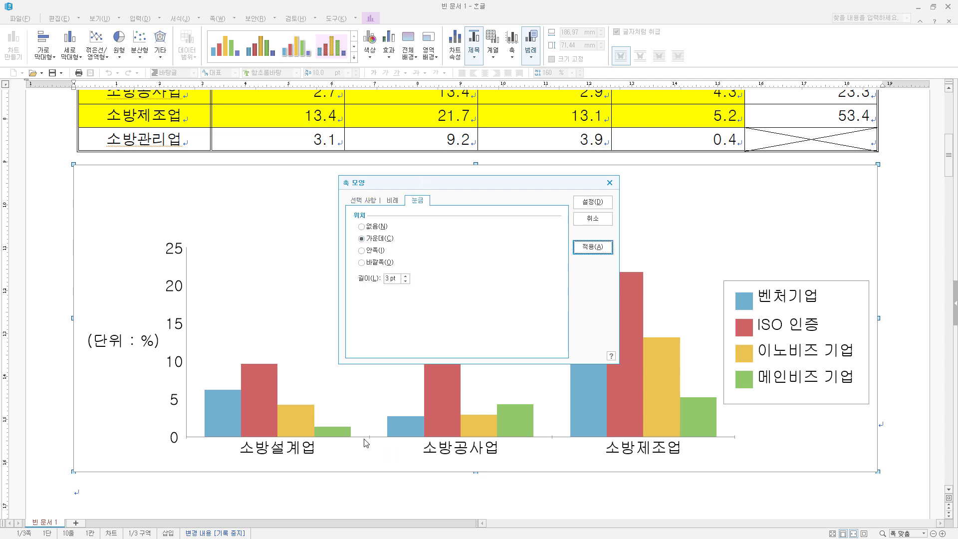
{"action": "left_click", "coordinate": [592, 202]}
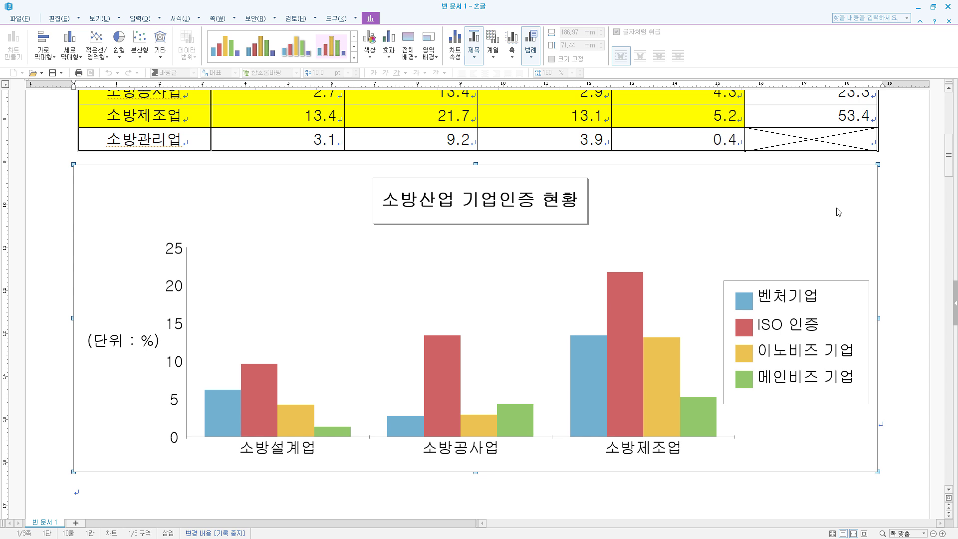
Examine the chart's background settings, and review the formatted chart together with its source table.
{"action": "double_click", "coordinate": [793, 199]}
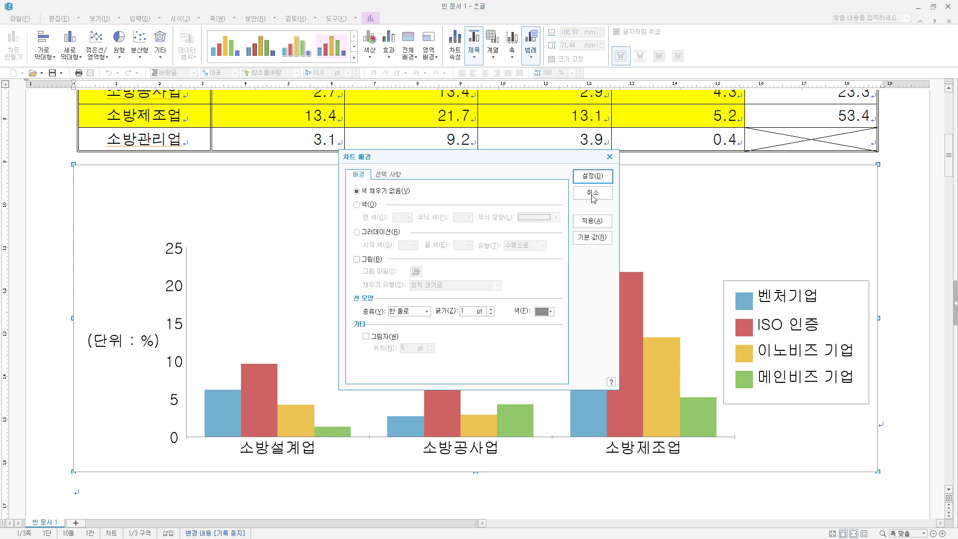
{"action": "left_click", "coordinate": [605, 192]}
{"action": "scroll", "coordinate": [823, 229], "scroll_direction": "down", "scroll_amount": 20}
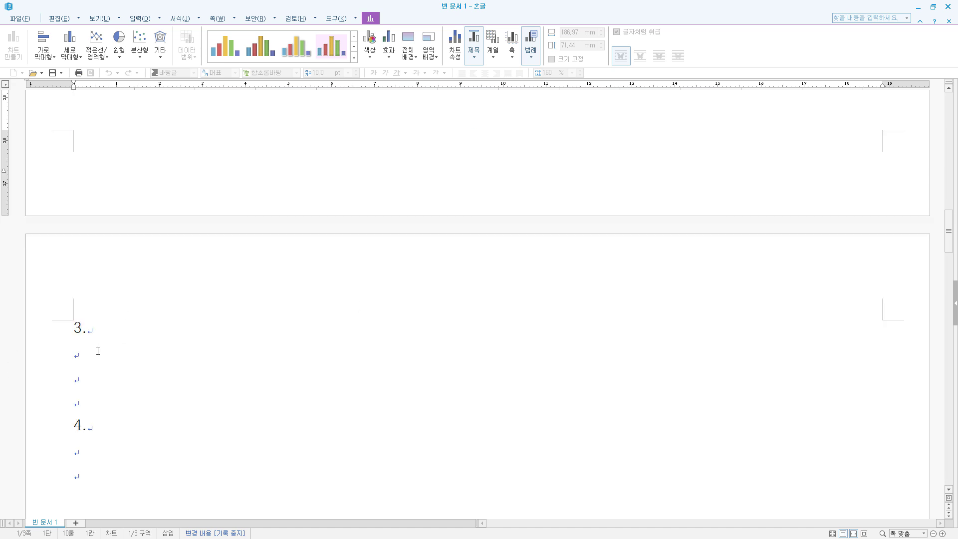
{"action": "left_click", "coordinate": [98, 350]}
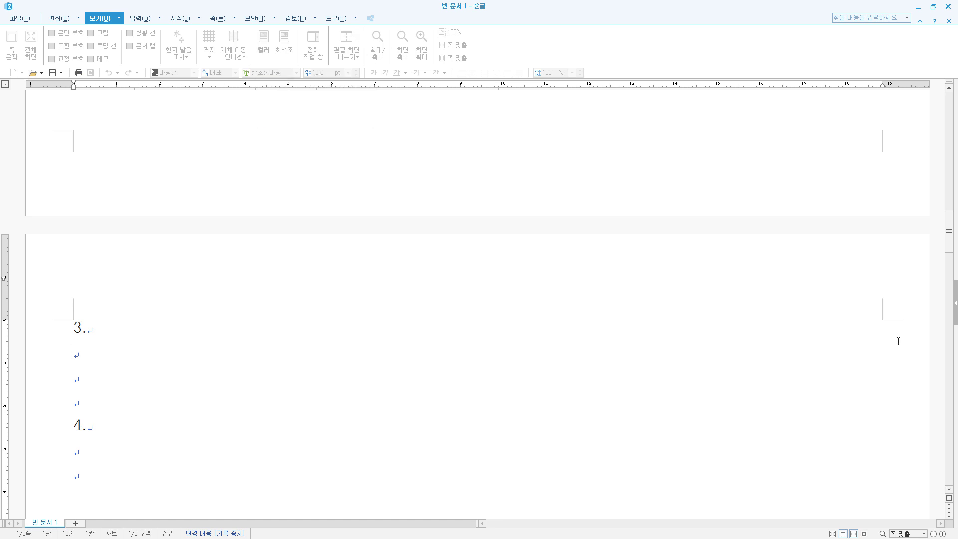
{"action": "scroll", "coordinate": [893, 344], "scroll_direction": "up", "scroll_amount": 10}
{"action": "left_click", "coordinate": [845, 203]}
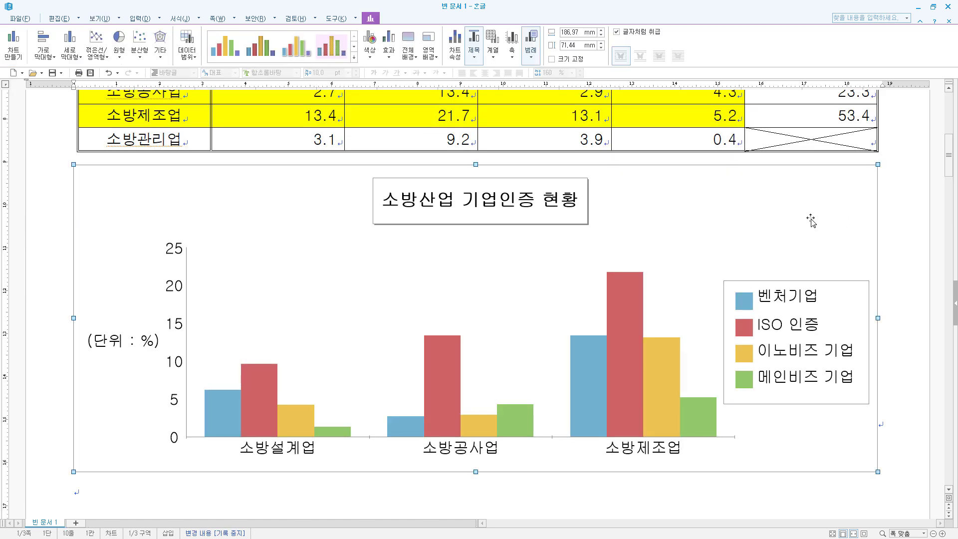
{"action": "scroll", "coordinate": [813, 219], "scroll_direction": "up", "scroll_amount": 1}
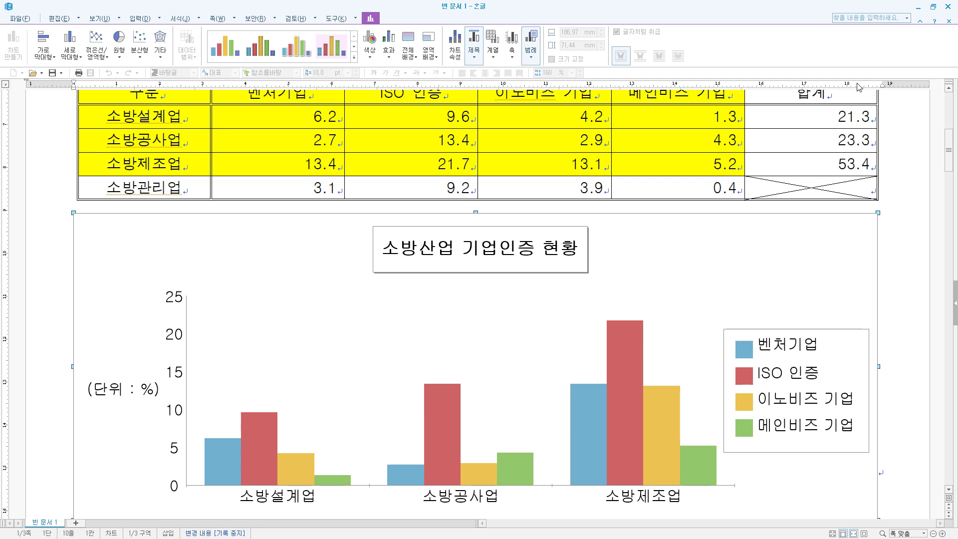
{"action": "left_click", "coordinate": [720, 141]}
{"action": "scroll", "coordinate": [749, 349], "scroll_direction": "down", "scroll_amount": 3}
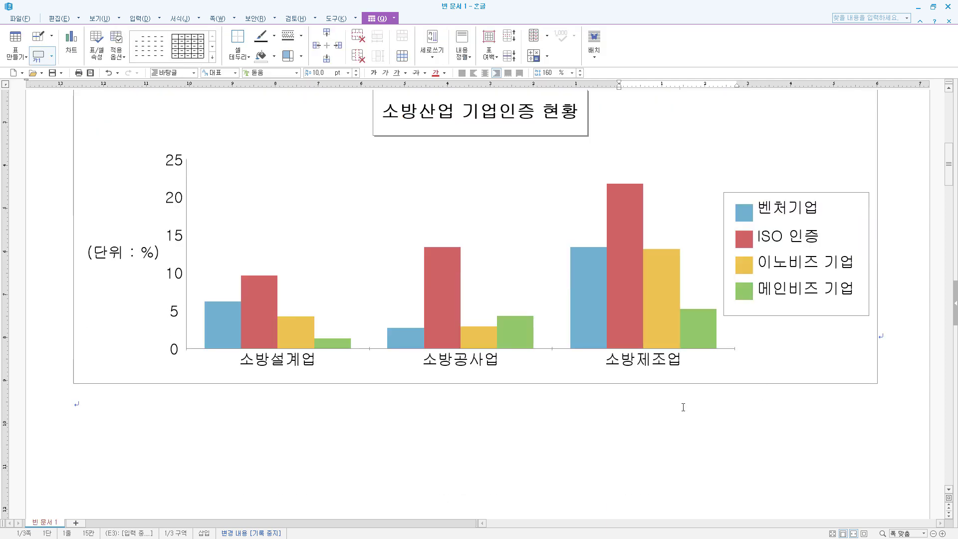
{"action": "left_click", "coordinate": [566, 425]}
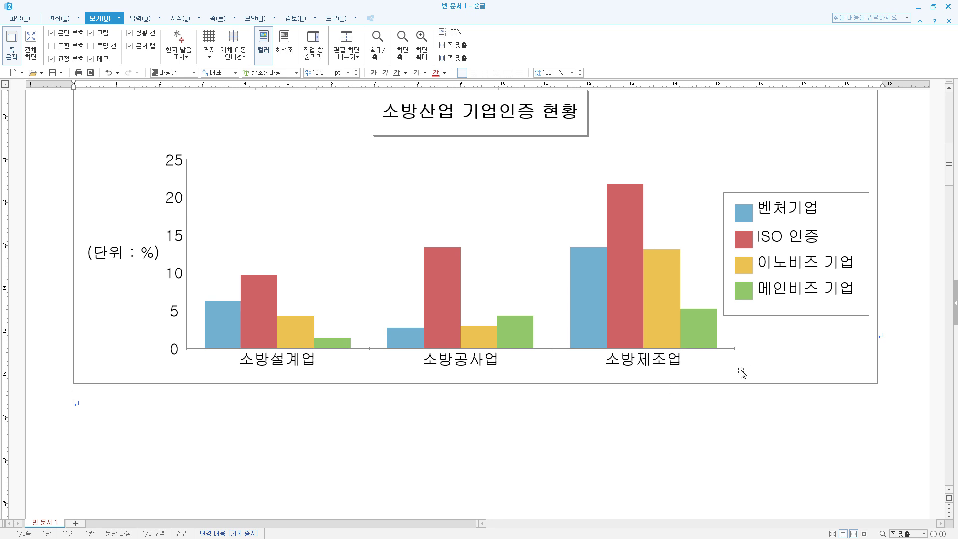
Switch to the exam document in the other Hangul version and enter the label (1) on the line under question 3.
{"action": "scroll", "coordinate": [748, 372], "scroll_direction": "down", "scroll_amount": 15}
{"action": "left_click", "coordinate": [98, 401]}
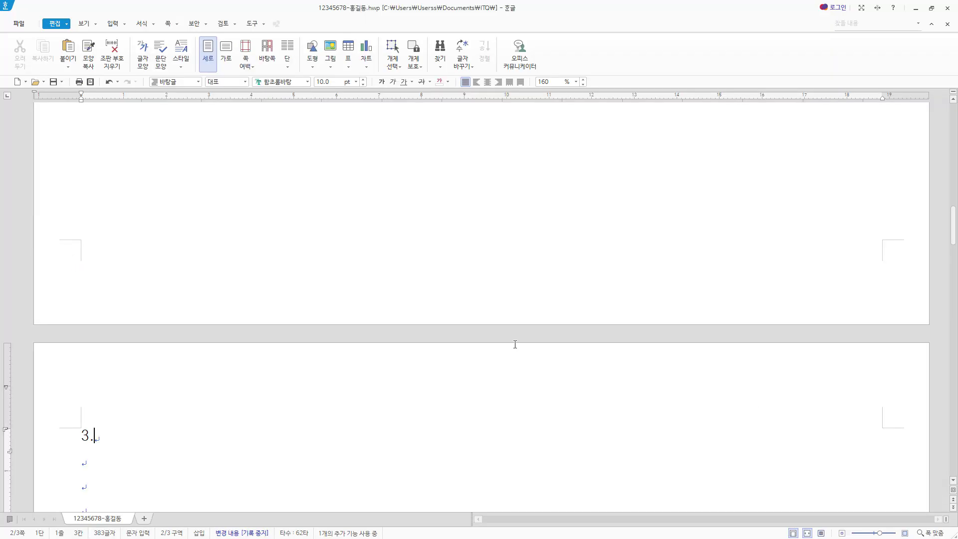
{"action": "scroll", "coordinate": [515, 344], "scroll_direction": "down", "scroll_amount": 3}
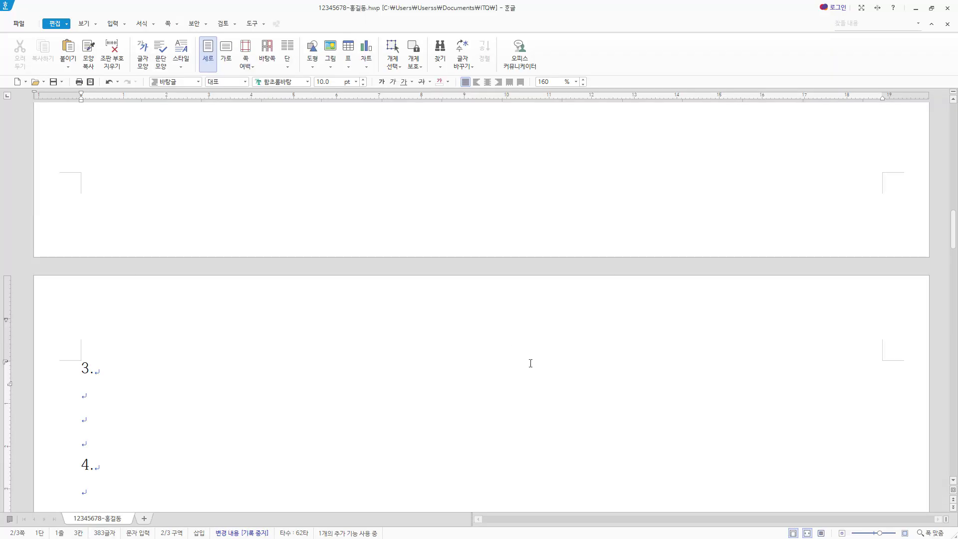
{"action": "left_click", "coordinate": [134, 254]}
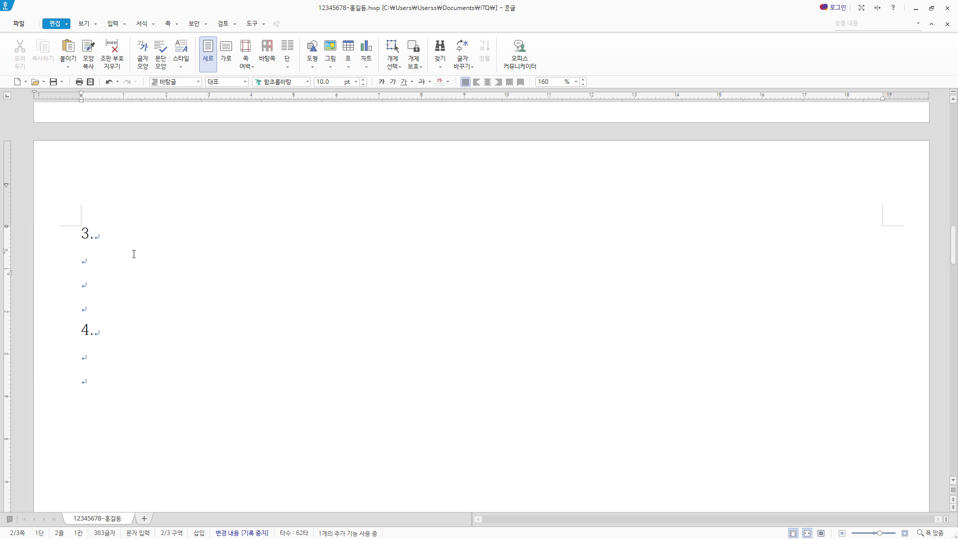
{"action": "type", "text": "(1)"}
Start a new equation after the label (1) and enter E=mr² = in it.
{"action": "left_click", "coordinate": [113, 24]}
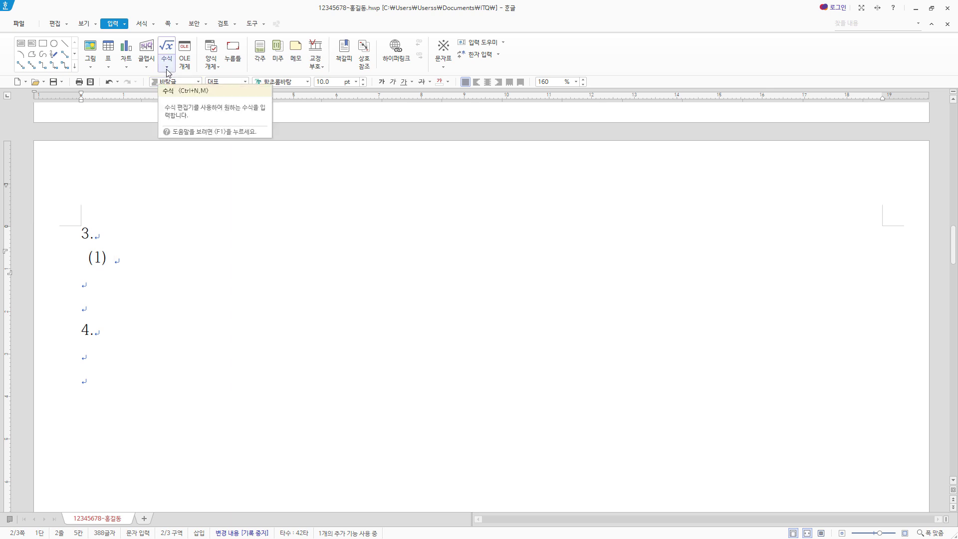
{"action": "left_click", "coordinate": [170, 49]}
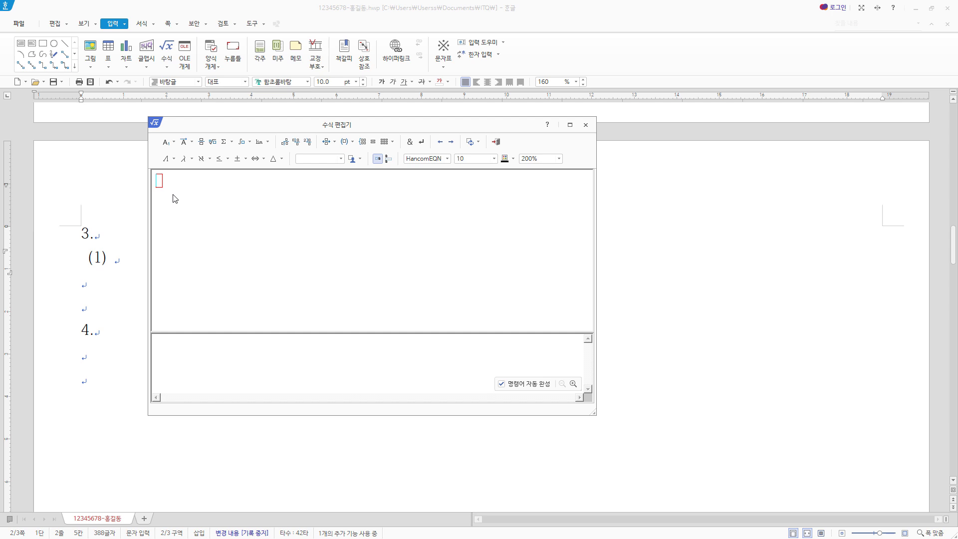
{"action": "type", "text": "E=mr"}
{"action": "left_click", "coordinate": [168, 142]}
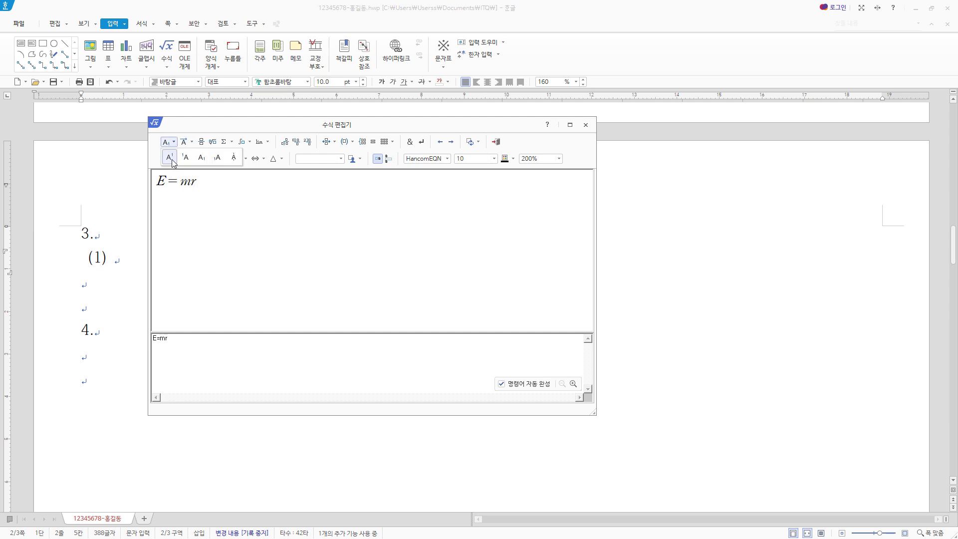
{"action": "left_click", "coordinate": [173, 160]}
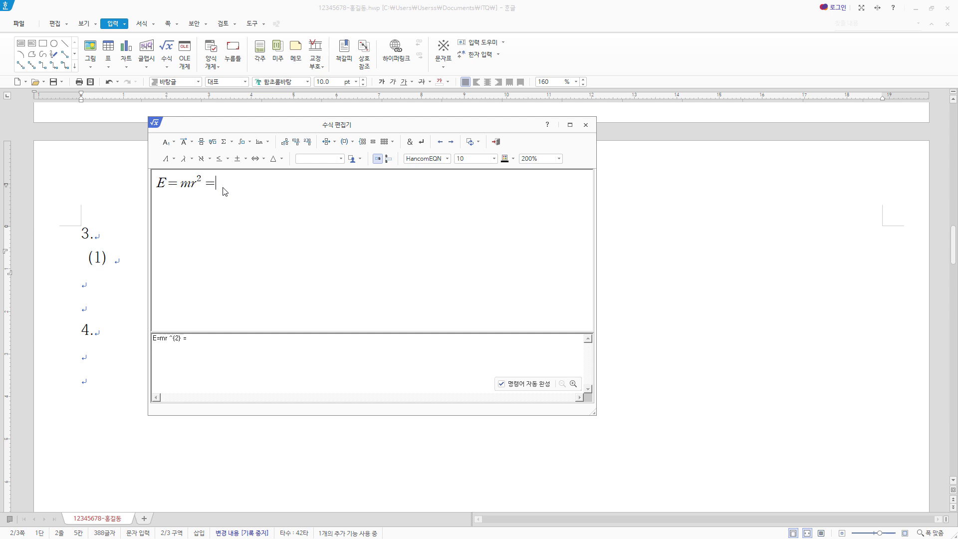
Add a fraction after the equals sign with nc² as numerator and a square root as denominator.
{"action": "left_click", "coordinate": [201, 142]}
{"action": "type", "text": "nc} over {}"}
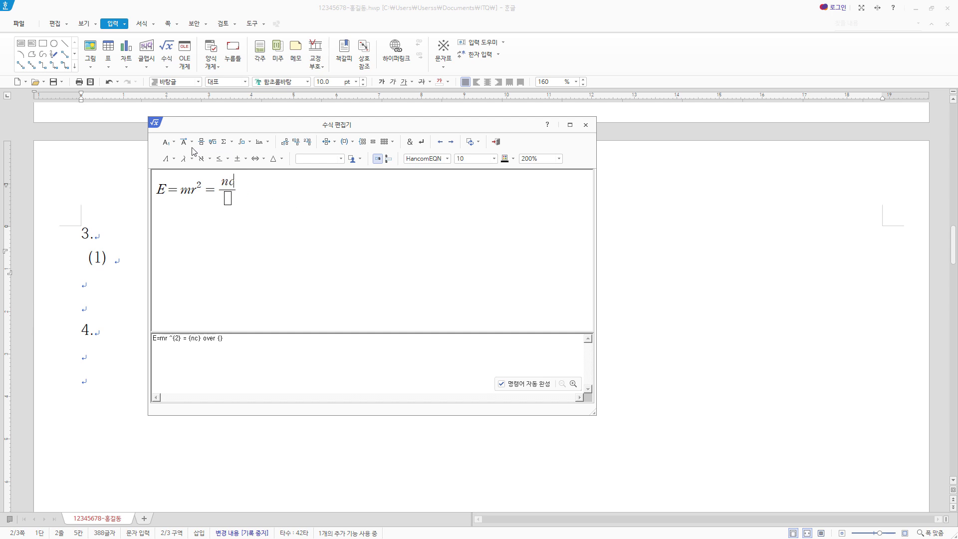
{"action": "left_click", "coordinate": [168, 142]}
{"action": "left_click", "coordinate": [170, 157]}
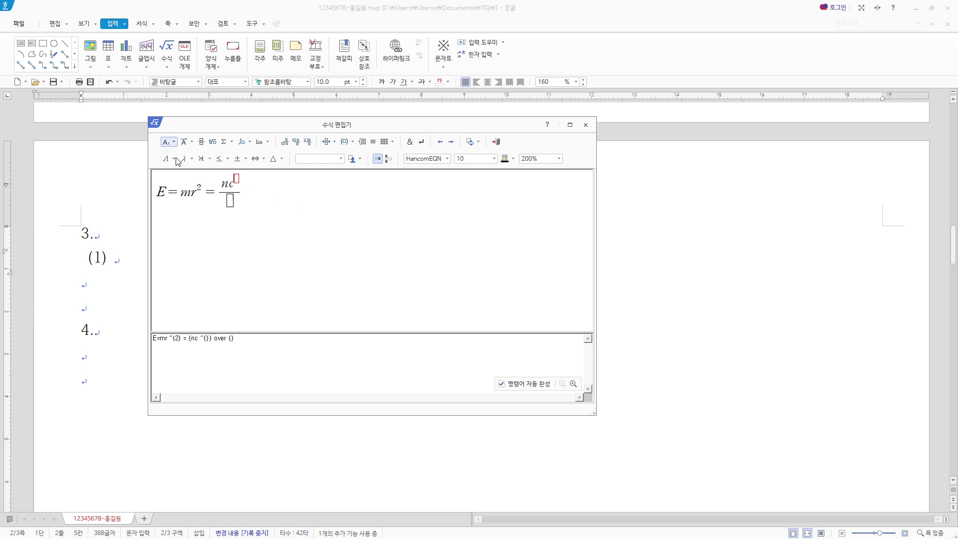
{"action": "left_click", "coordinate": [230, 204]}
{"action": "left_click", "coordinate": [213, 142]}
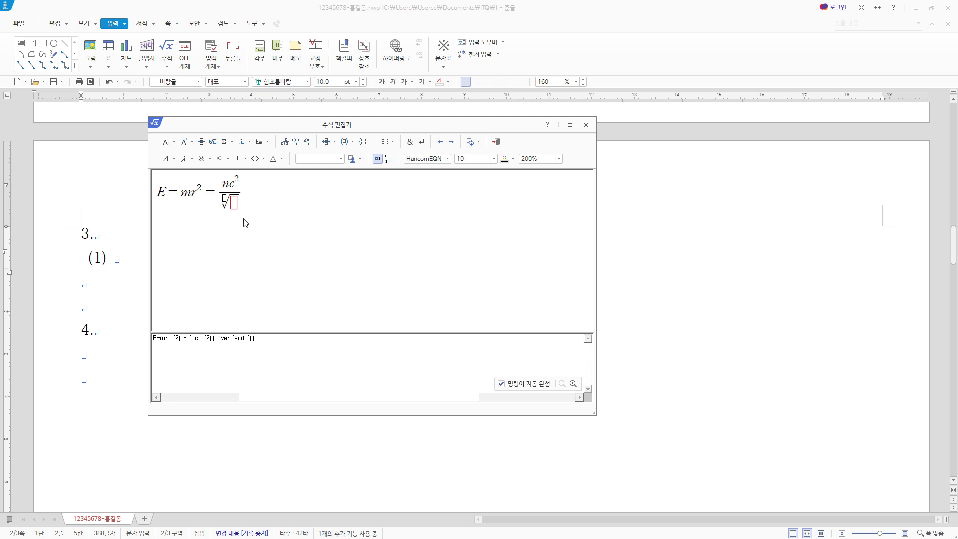
Fill the square root with 1 minus the fraction r² over d², and insert the finished equation into the document.
{"action": "type", "text": "1-"}
{"action": "left_click", "coordinate": [203, 143]}
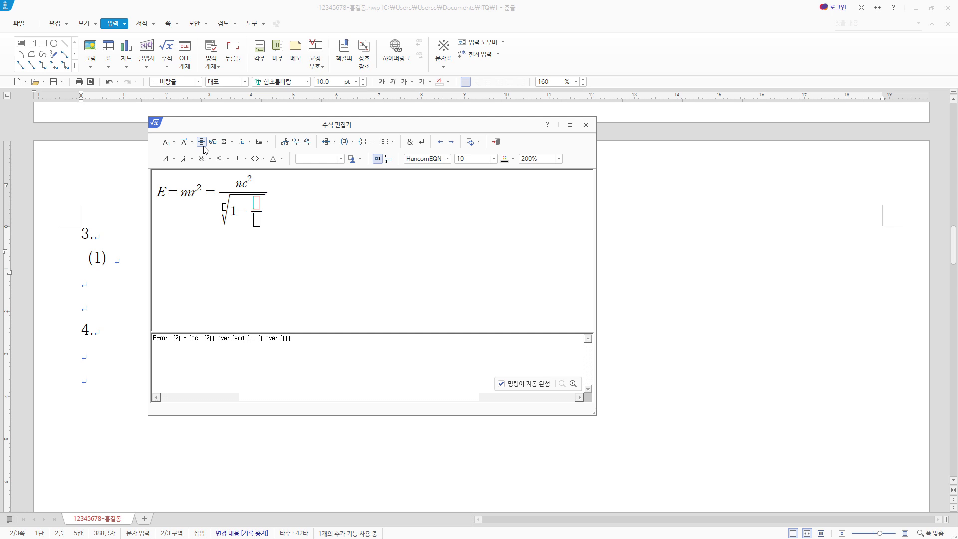
{"action": "type", "text": "r"}
{"action": "left_click", "coordinate": [173, 141]}
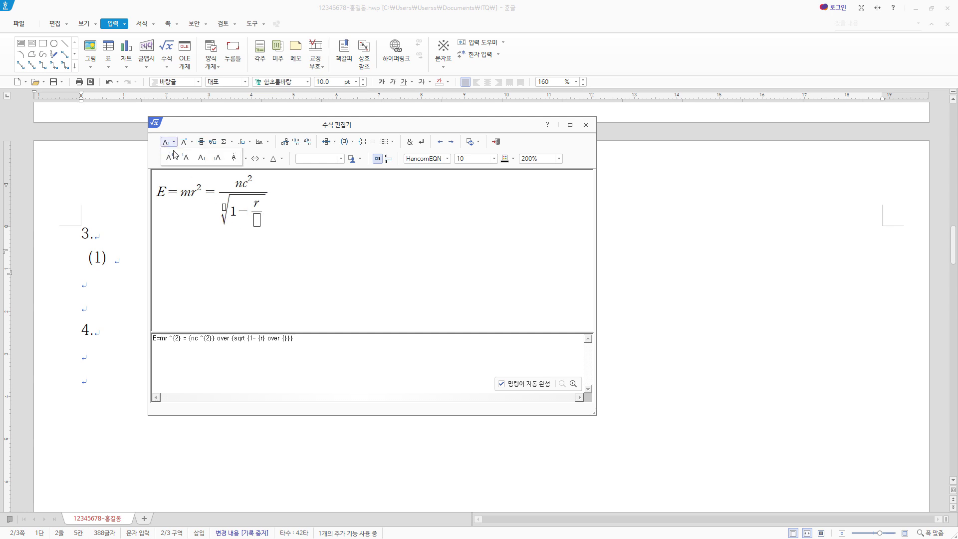
{"action": "left_click", "coordinate": [173, 158]}
{"action": "type", "text": "2"}
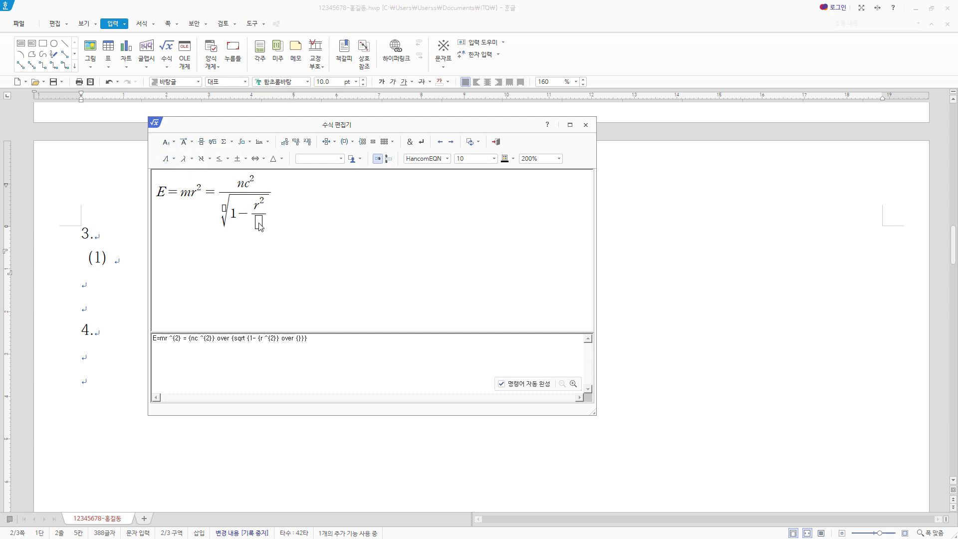
{"action": "left_click", "coordinate": [259, 223]}
{"action": "type", "text": "d"}
{"action": "left_click", "coordinate": [173, 142]}
{"action": "left_click", "coordinate": [173, 159]}
{"action": "type", "text": "2"}
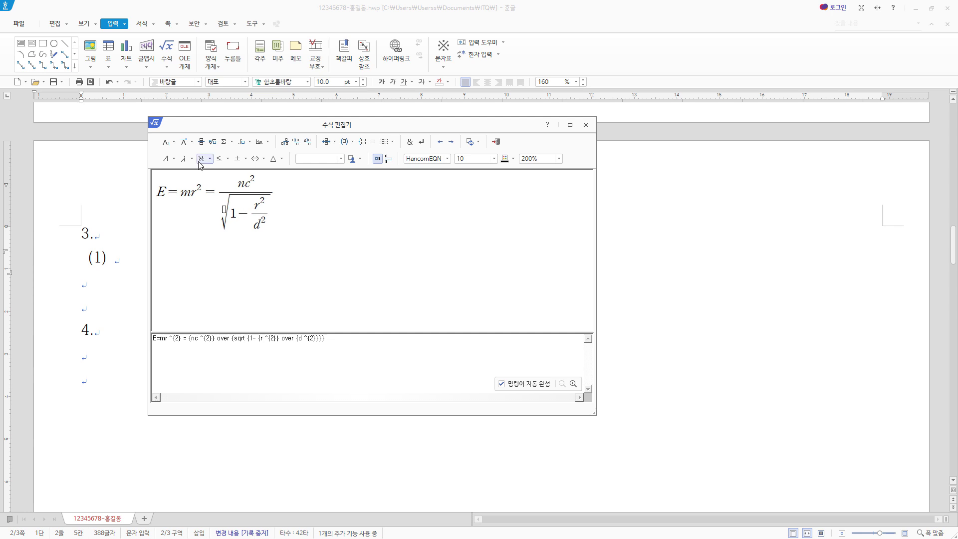
{"action": "left_click", "coordinate": [497, 143]}
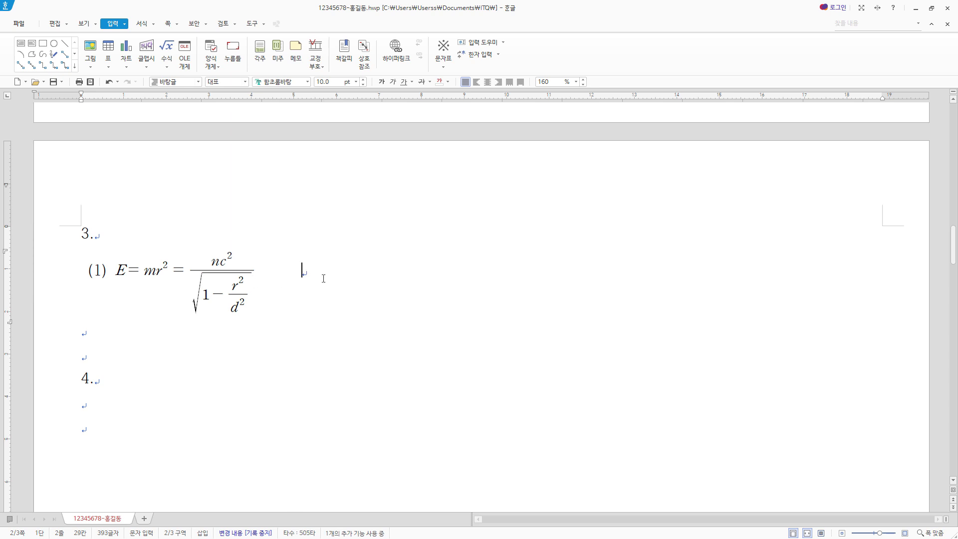
Enter the label (2) on the same line and start a second equation with a summation from k=1 to n, followed by an equals sign.
{"action": "type", "text": "(2)"}
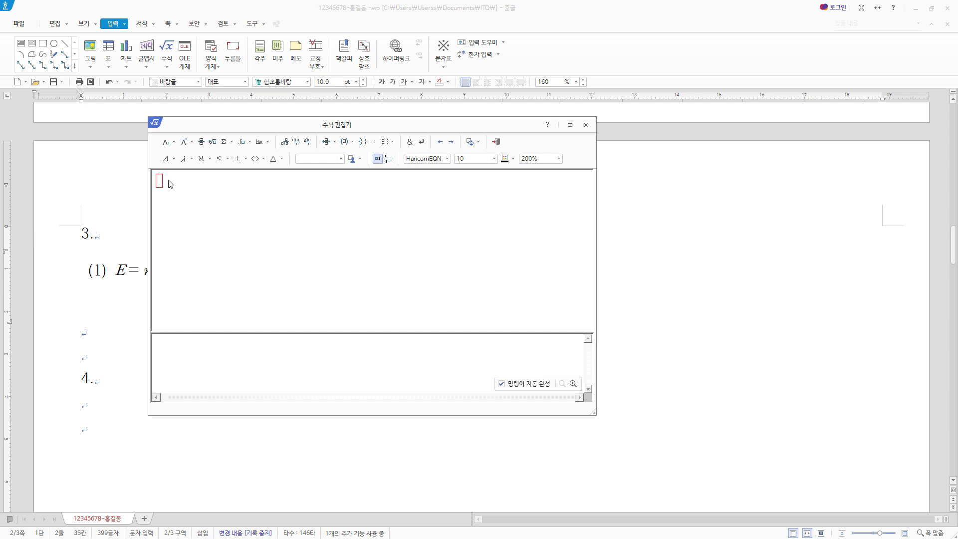
{"action": "left_click", "coordinate": [232, 142]}
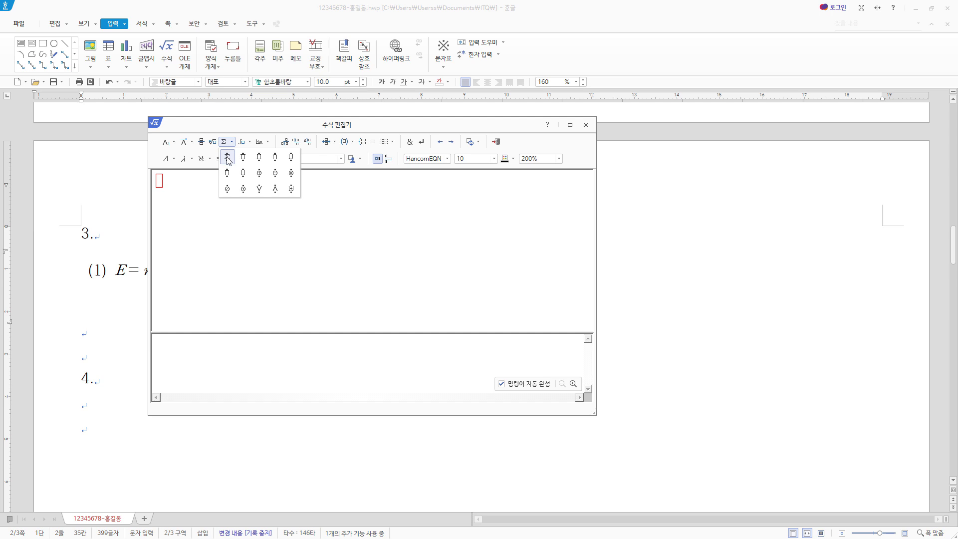
{"action": "left_click", "coordinate": [227, 156]}
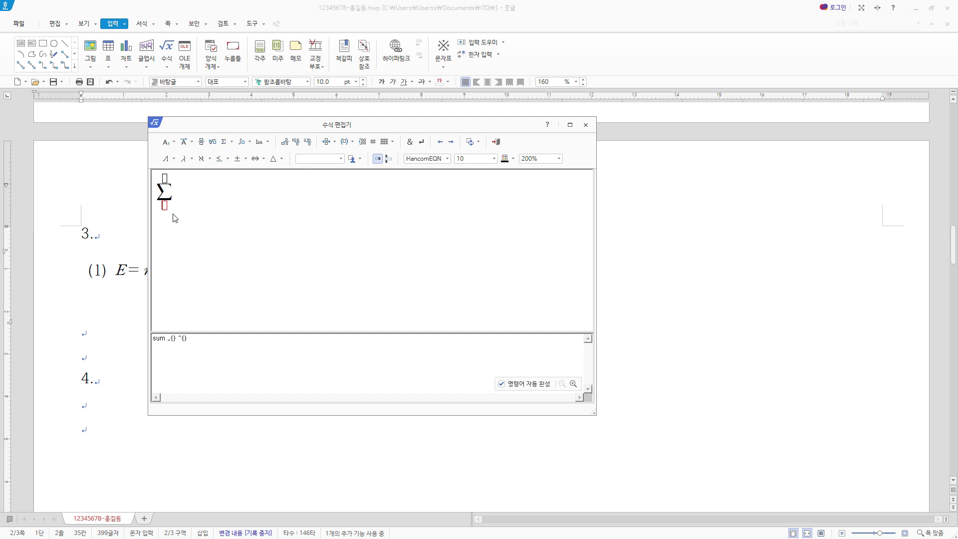
{"action": "type", "text": "k=1"}
{"action": "type", "text": "n"}
{"action": "type", "text": "="}
Complete the second equation with the fraction 1/6 followed by n(n+a)(2n+1), and insert it into the document.
{"action": "left_click", "coordinate": [201, 142]}
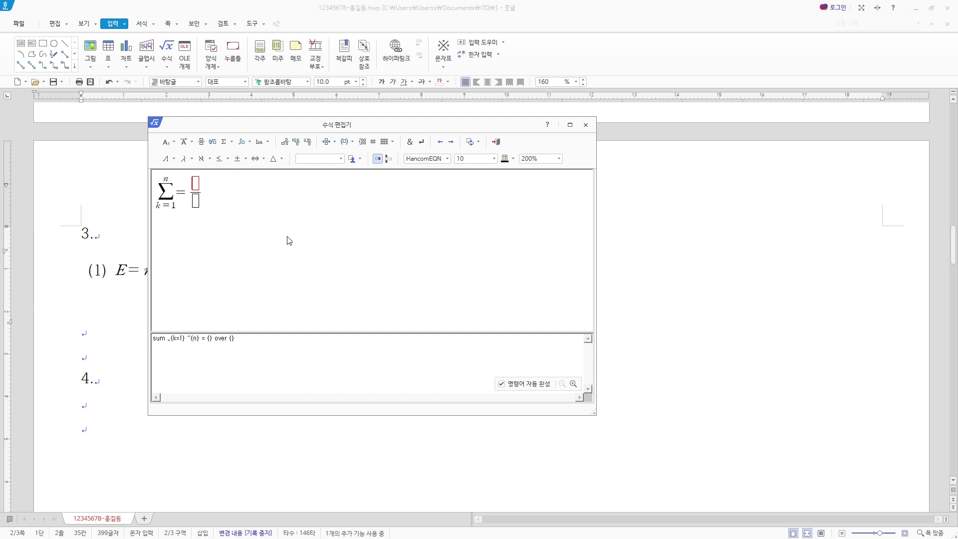
{"action": "type", "text": "1"}
{"action": "left_click", "coordinate": [196, 202]}
{"action": "type", "text": "6"}
{"action": "type", "text": "n(n"}
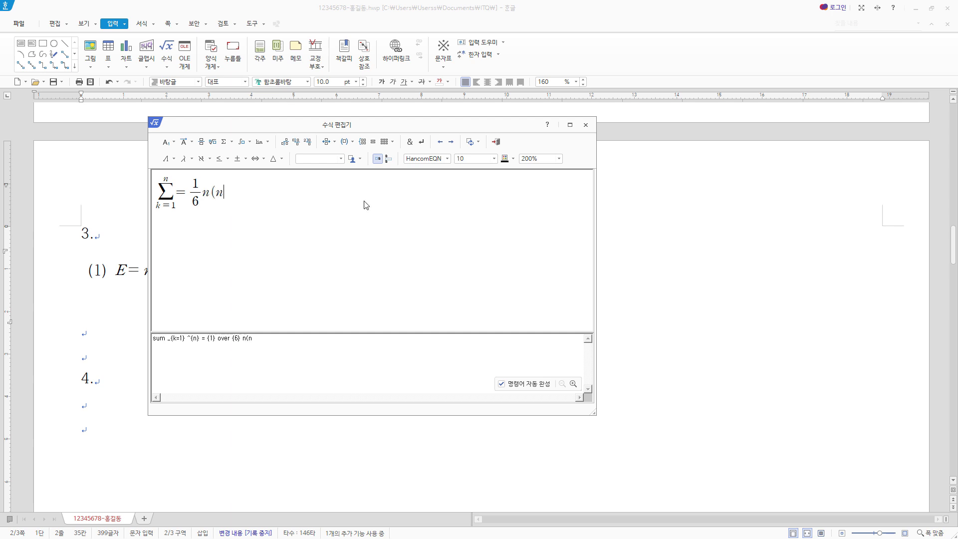
{"action": "type", "text": "+a)(2n+1)"}
{"action": "left_click", "coordinate": [496, 143]}
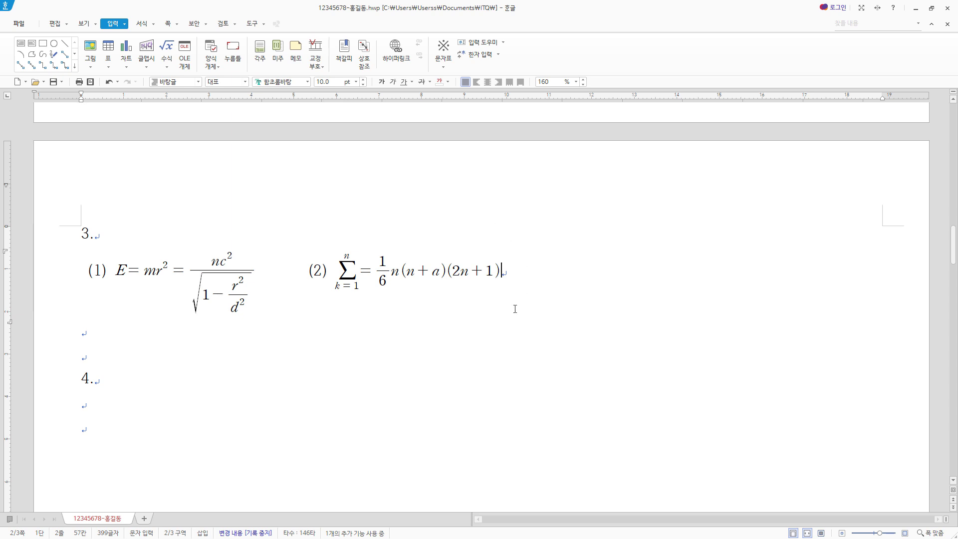
Place the cursor after the question number 4 and set the document zoom to 100%.
{"action": "scroll", "coordinate": [328, 306], "scroll_direction": "down", "scroll_amount": 3}
{"action": "scroll", "coordinate": [328, 304], "scroll_direction": "down", "scroll_amount": 3}
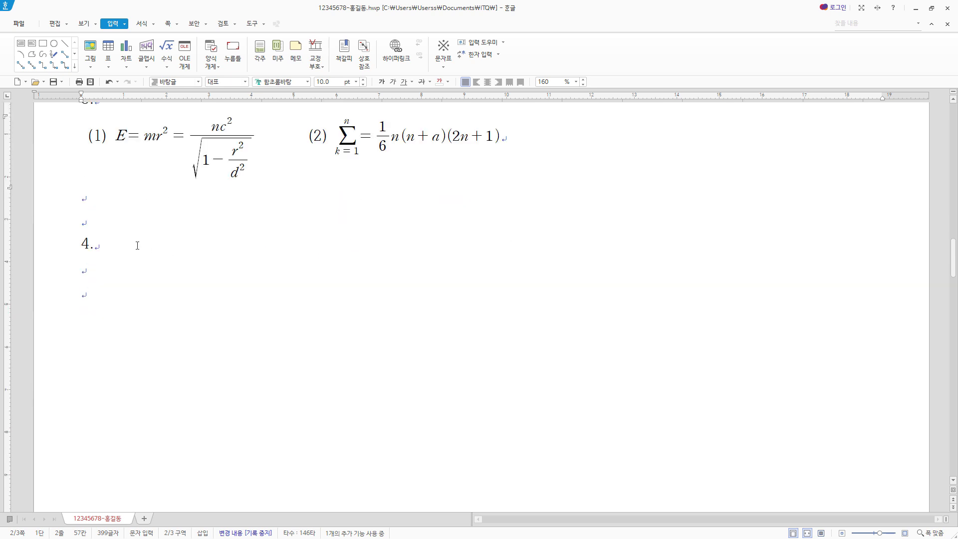
{"action": "left_click", "coordinate": [134, 241]}
{"action": "scroll", "coordinate": [278, 325], "scroll_direction": "down", "scroll_amount": 15}
{"action": "scroll", "coordinate": [330, 346], "scroll_direction": "up", "scroll_amount": 10}
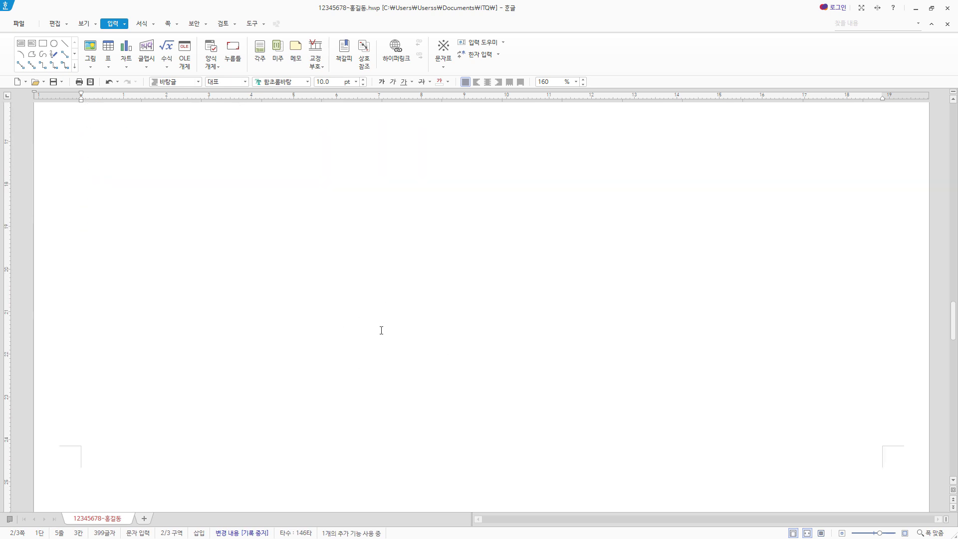
{"action": "scroll", "coordinate": [357, 298], "scroll_direction": "down", "scroll_amount": 3}
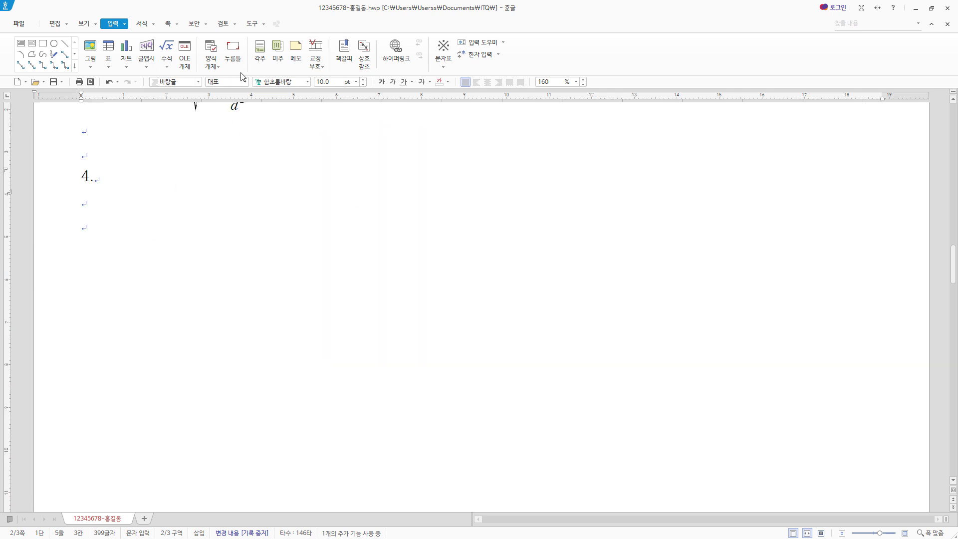
{"action": "left_click", "coordinate": [89, 24]}
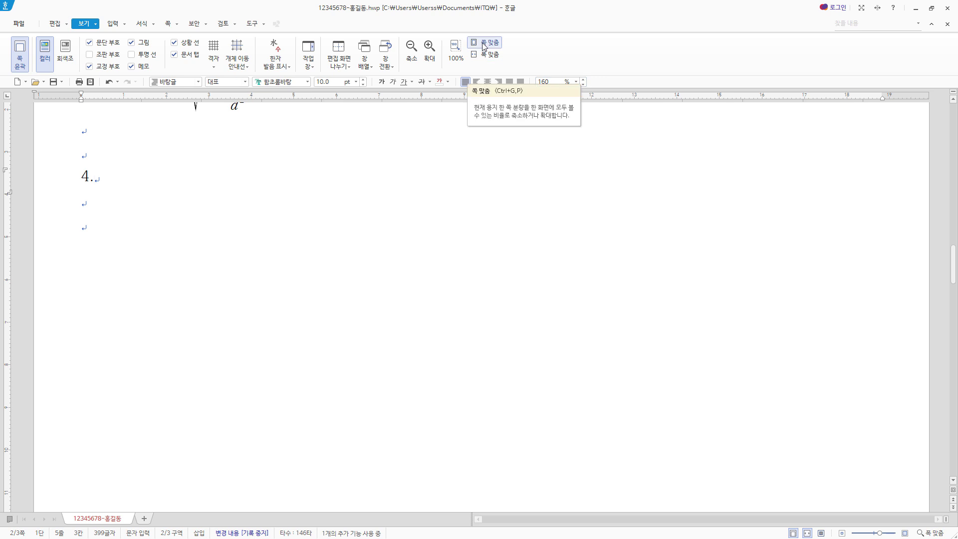
{"action": "left_click", "coordinate": [456, 50]}
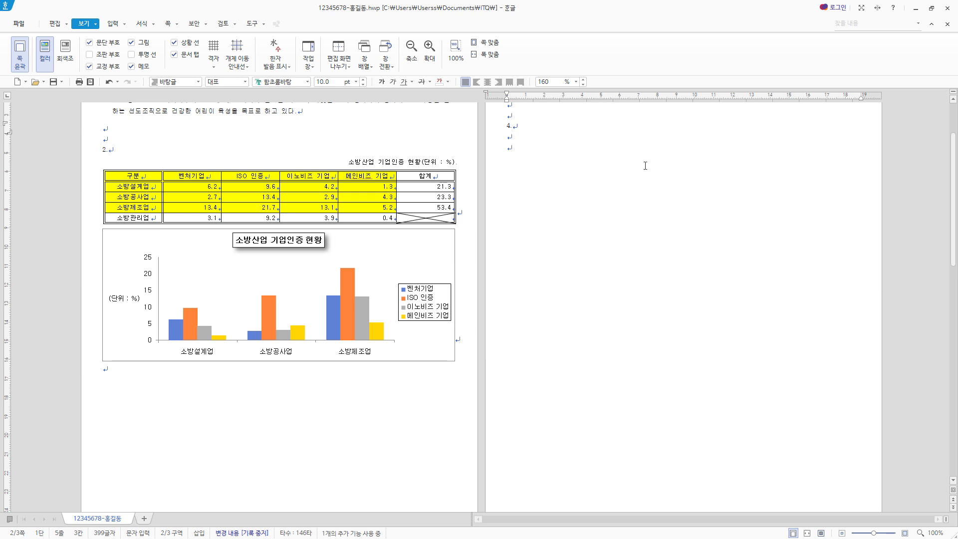
Draw a large rectangle about 130 mm wide and 158 mm high below question number 4.
{"action": "left_click", "coordinate": [113, 24]}
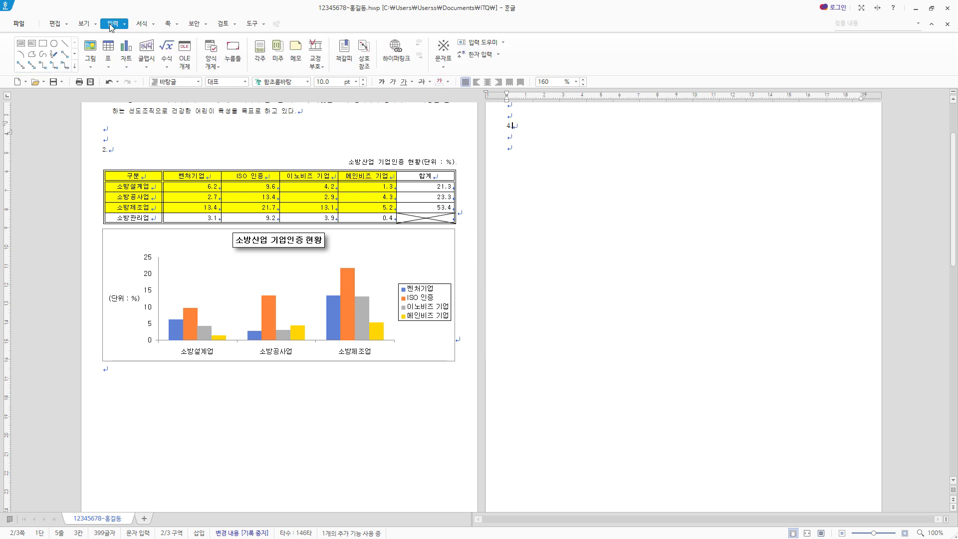
{"action": "left_click", "coordinate": [42, 45]}
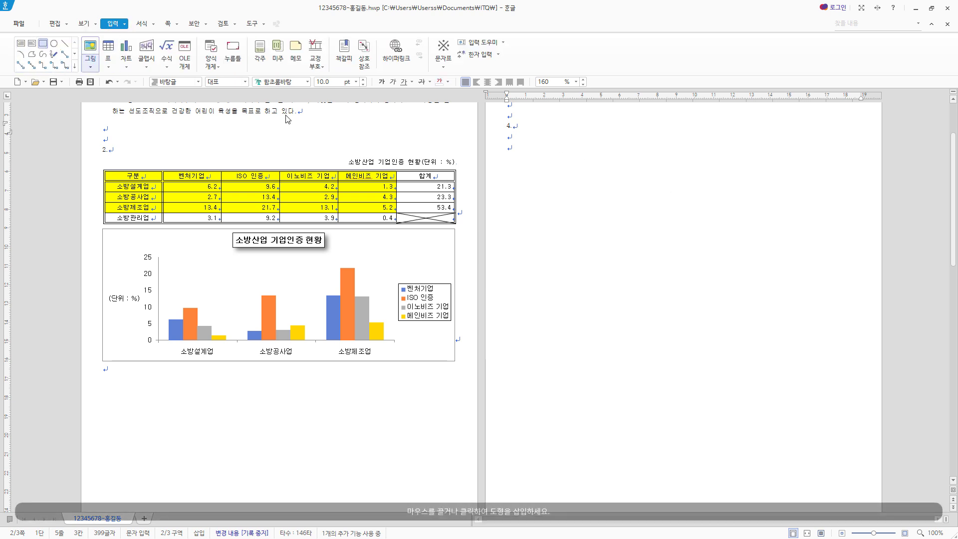
{"action": "left_click_drag", "start_coordinate": [580, 199], "coordinate": [799, 450]}
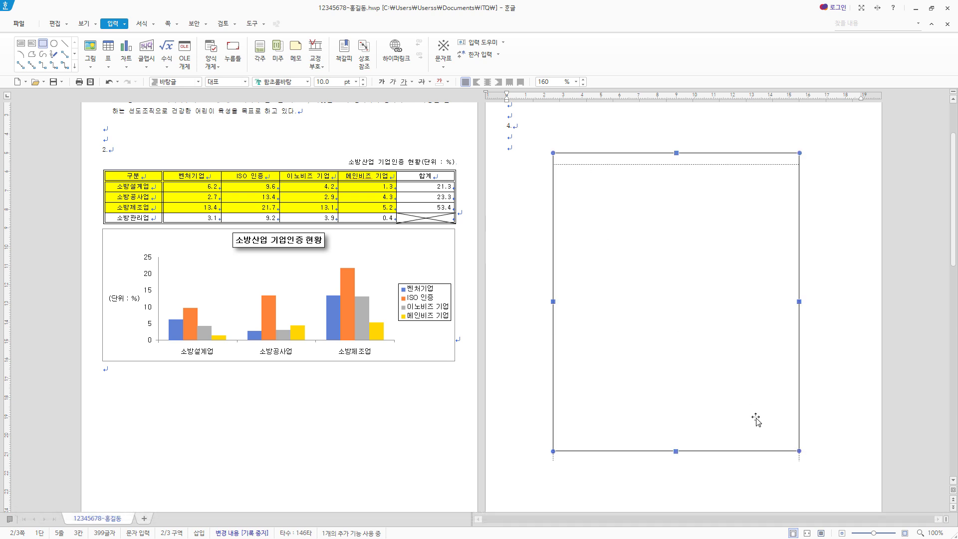
Set the rectangle's width to 130 mm and height to 150 mm, placed in front of the text rather than treated as a character.
{"action": "double_click", "coordinate": [744, 322]}
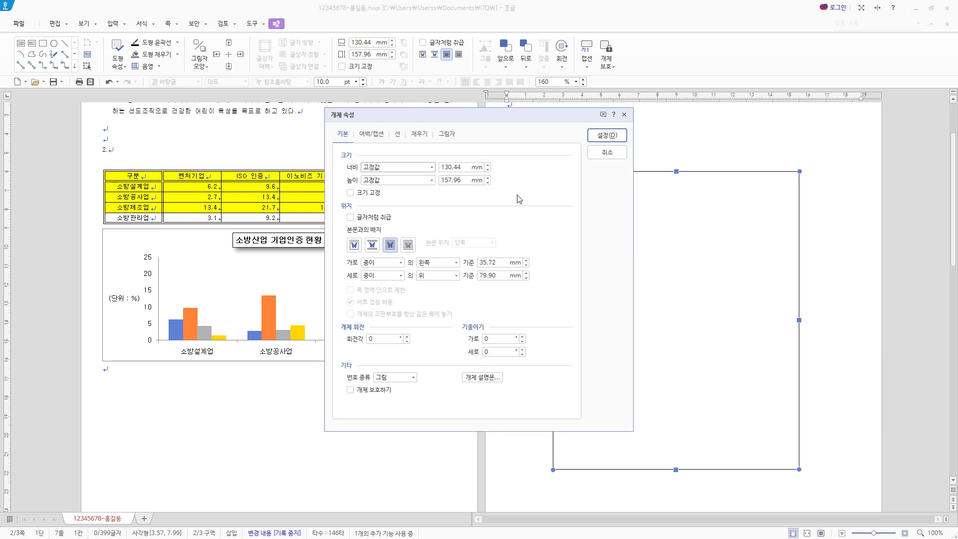
{"action": "key", "text": "Tab"}
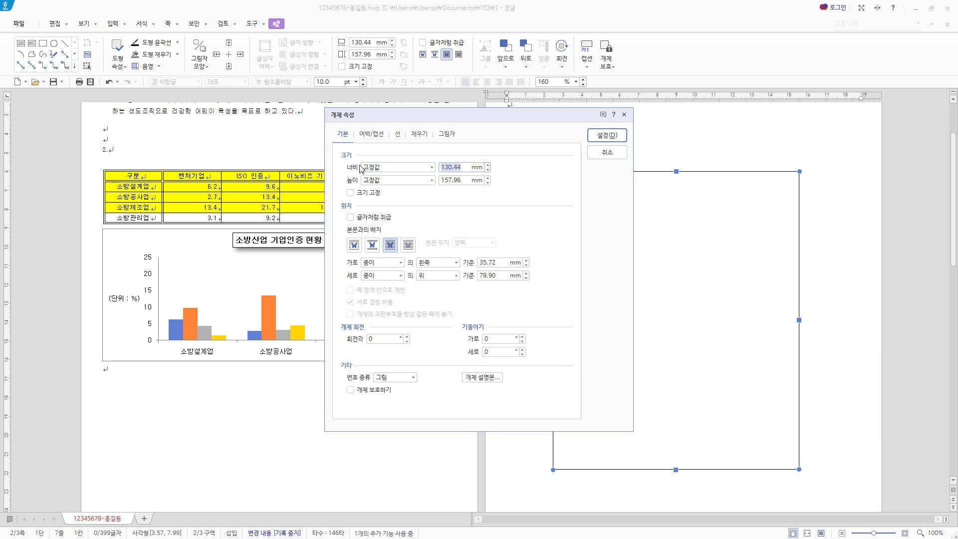
{"action": "type", "text": "1"}
{"action": "key", "text": "Tab"}
{"action": "key", "text": "Tab"}
{"action": "type", "text": "15"}
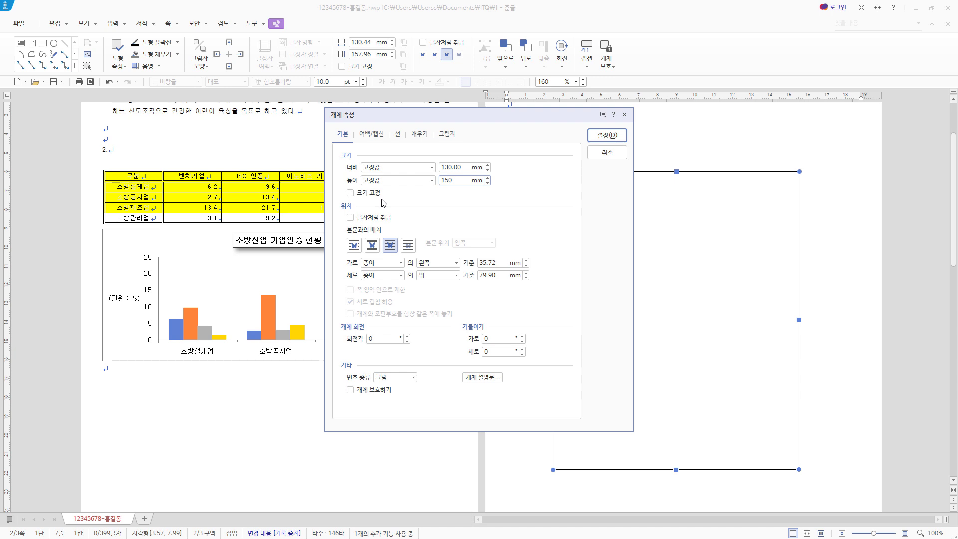
{"action": "left_click", "coordinate": [371, 217]}
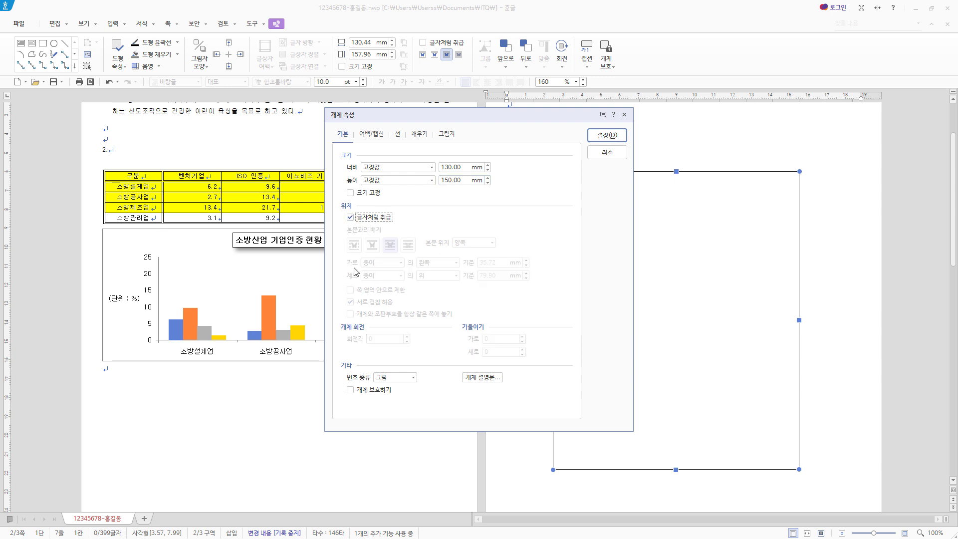
{"action": "left_click", "coordinate": [350, 217]}
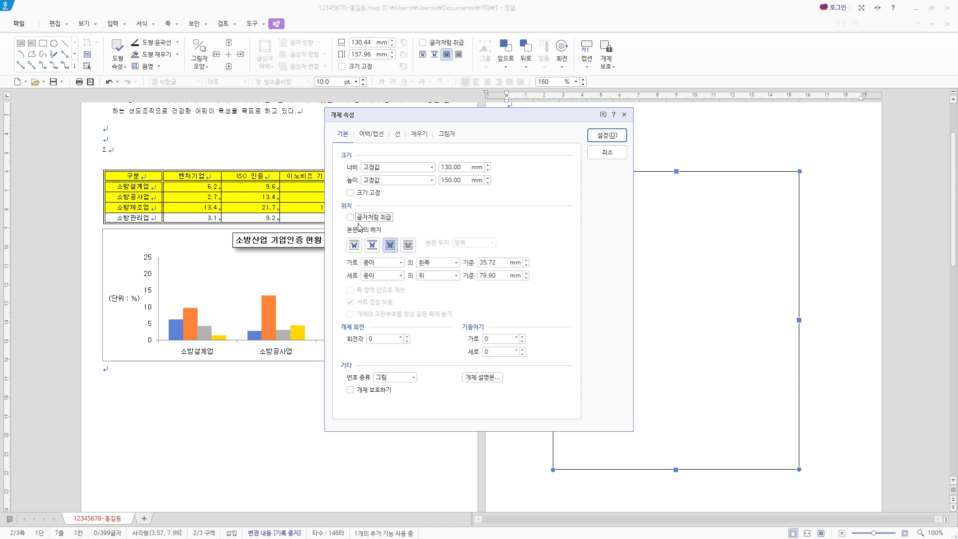
{"action": "left_click", "coordinate": [391, 246]}
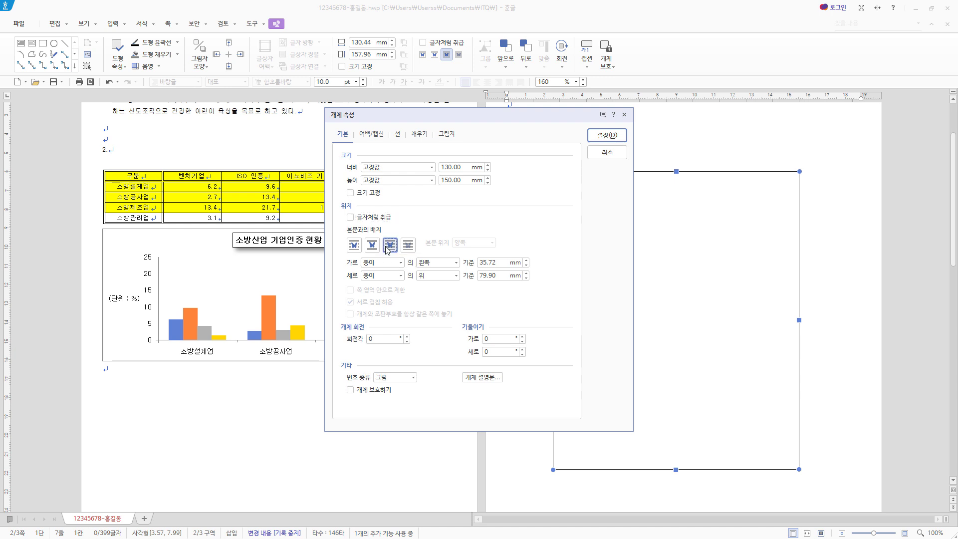
Fill the large rectangle with a light red face colour and apply the object properties.
{"action": "left_click", "coordinate": [398, 134]}
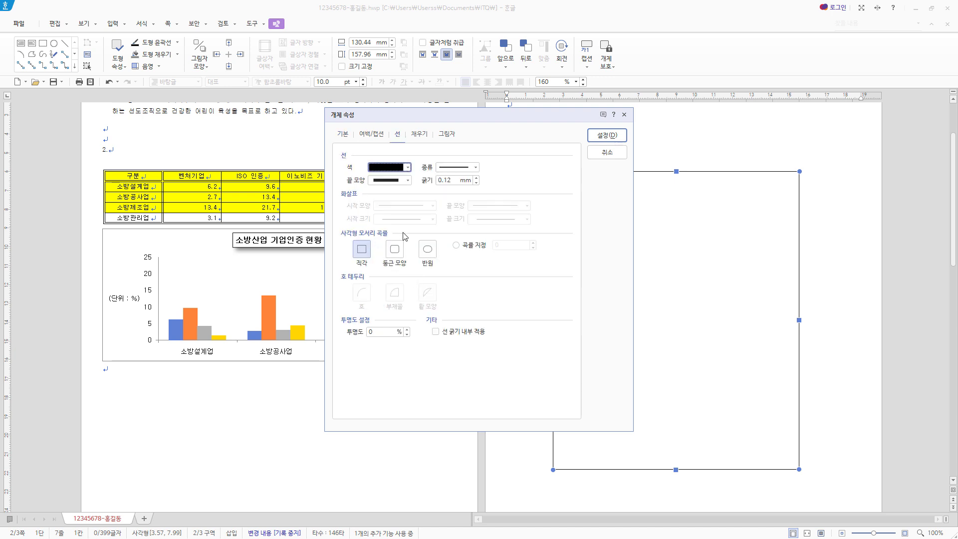
{"action": "left_click", "coordinate": [420, 133]}
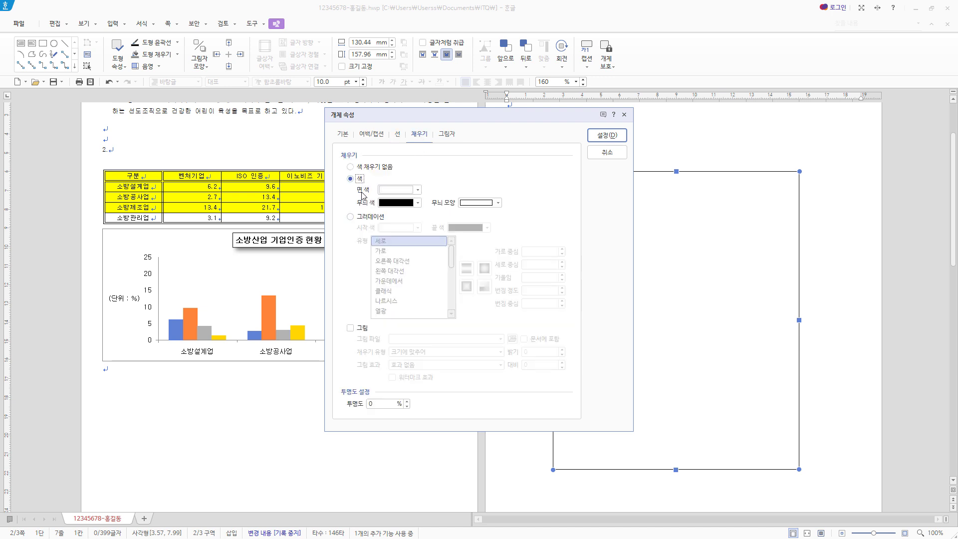
{"action": "left_click", "coordinate": [419, 191]}
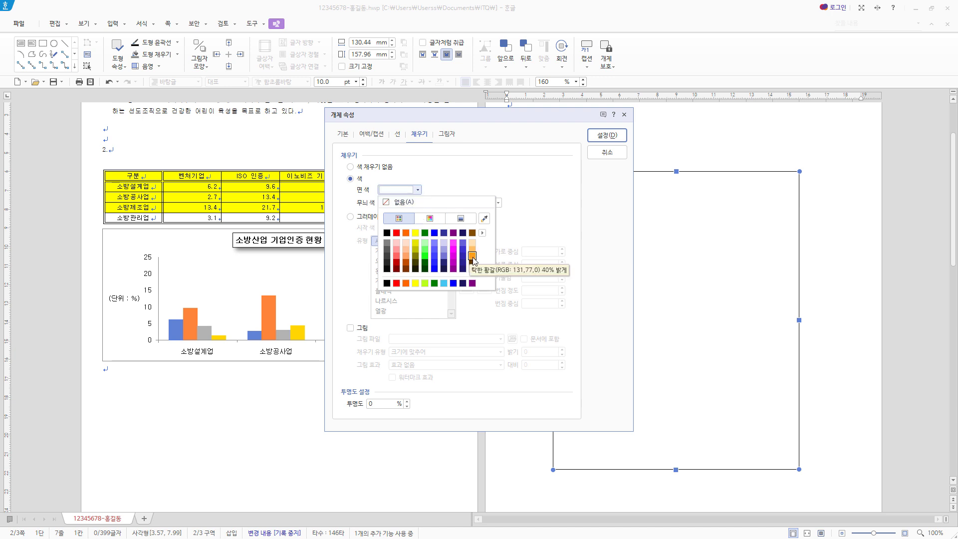
{"action": "left_click", "coordinate": [399, 260]}
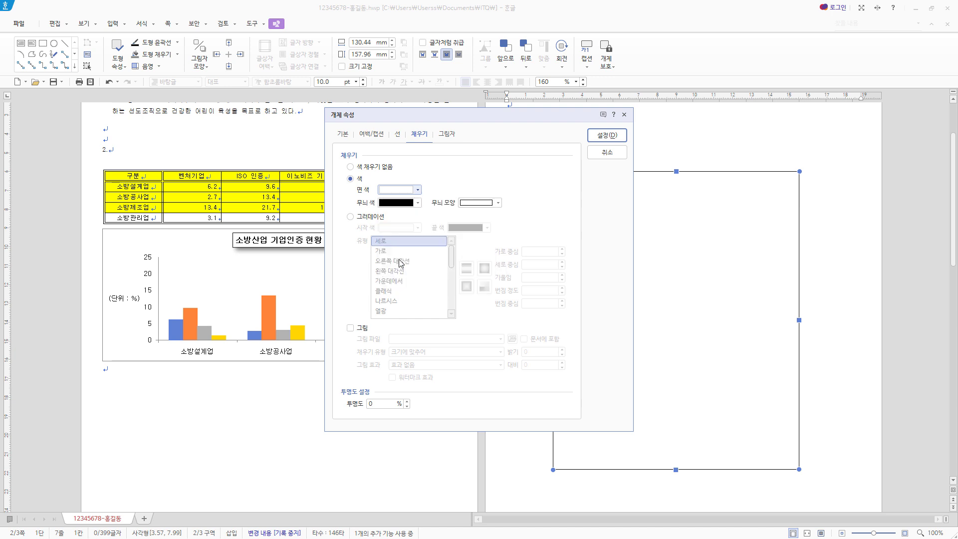
{"action": "left_click", "coordinate": [606, 135]}
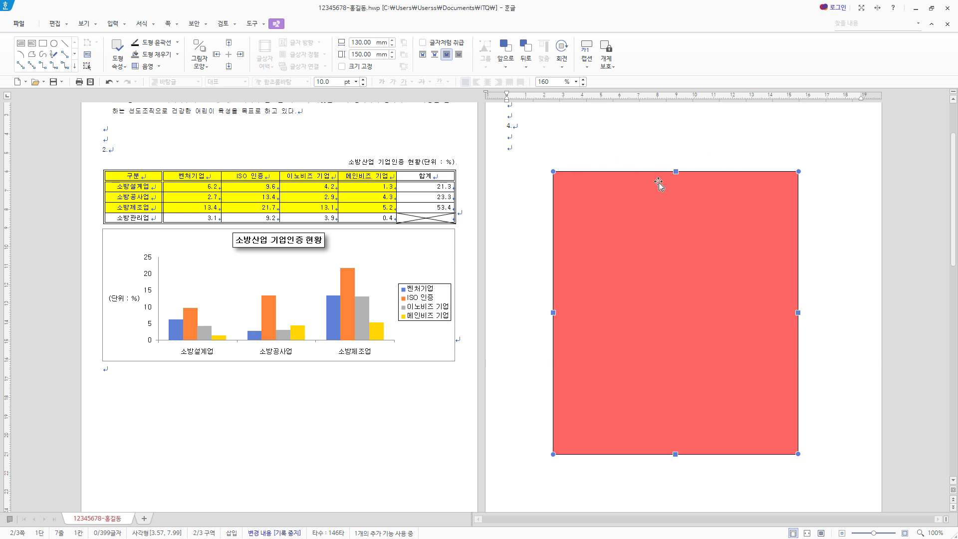
Draw a text box about 125 by 15 mm across the red rectangle's upper edge and enter "산불발견 시 행동요령".
{"action": "left_click", "coordinate": [21, 44]}
{"action": "left_click_drag", "start_coordinate": [558, 156], "coordinate": [794, 184]}
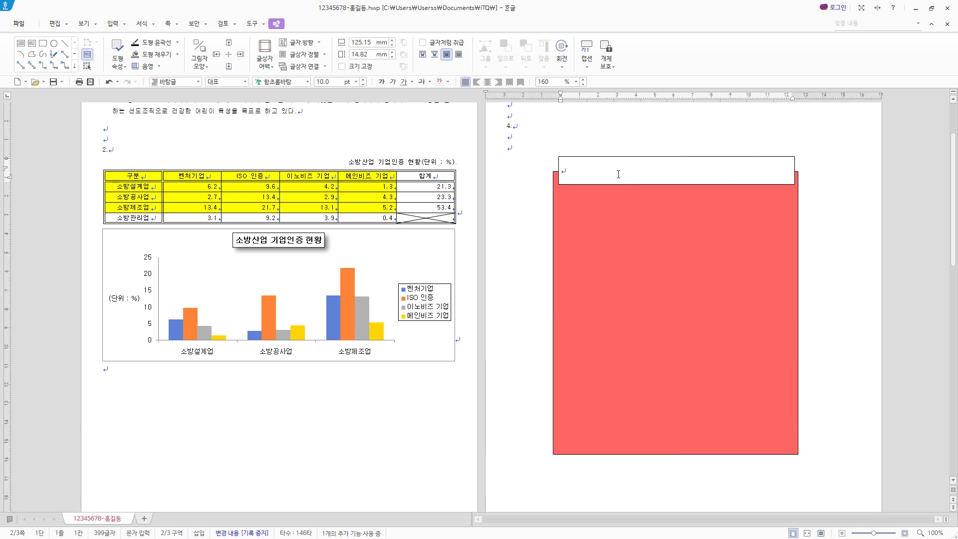
{"action": "type", "text": "산불발견 시 행동요령"}
Format the text box title in the 궁서 font at 22 pt.
{"action": "left_click_drag", "start_coordinate": [625, 172], "coordinate": [560, 174]}
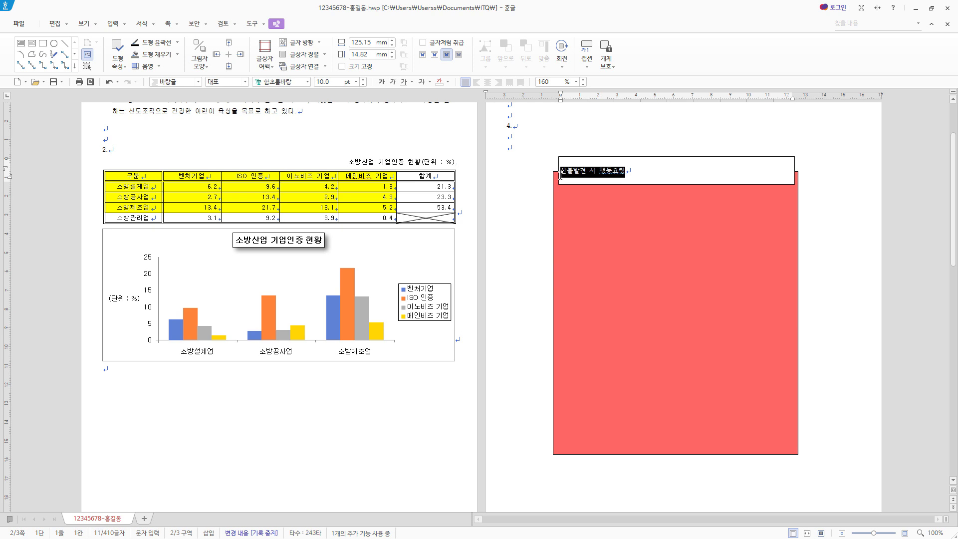
{"action": "left_click", "coordinate": [295, 84]}
{"action": "type", "text": "궁서"}
{"action": "key", "text": "Return"}
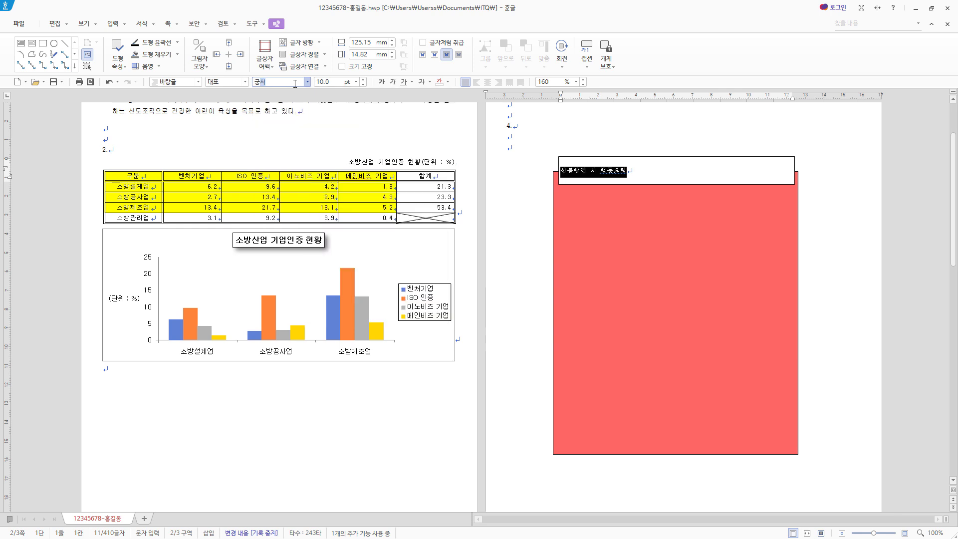
{"action": "left_click", "coordinate": [332, 82]}
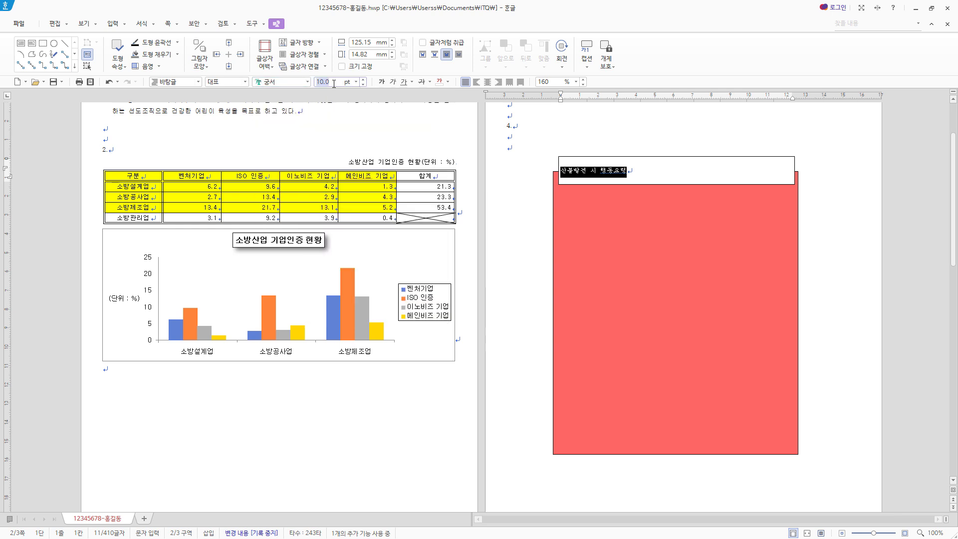
{"action": "type", "text": "22"}
{"action": "key", "text": "Return"}
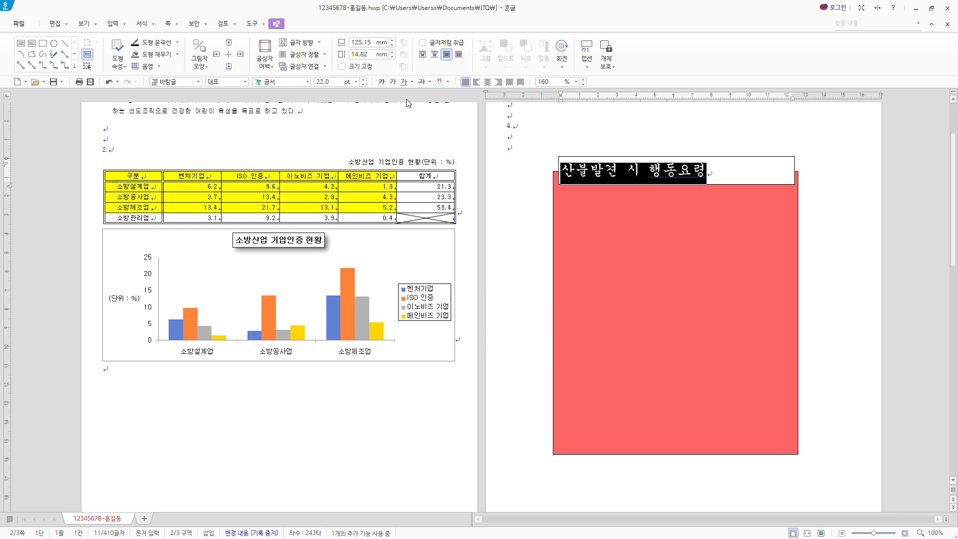
Colour the text box title white (RGB 255,255,255) and centre it horizontally.
{"action": "left_click", "coordinate": [449, 84]}
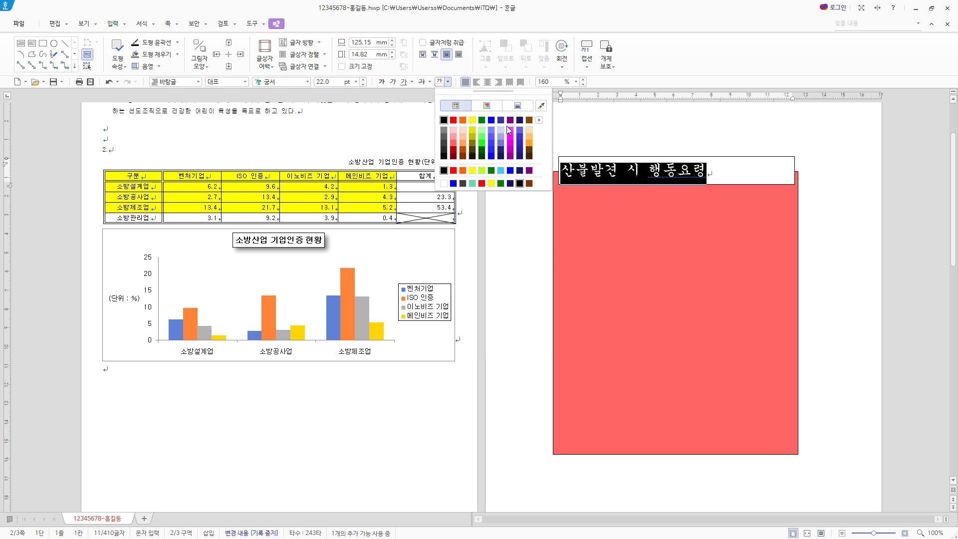
{"action": "left_click", "coordinate": [538, 120]}
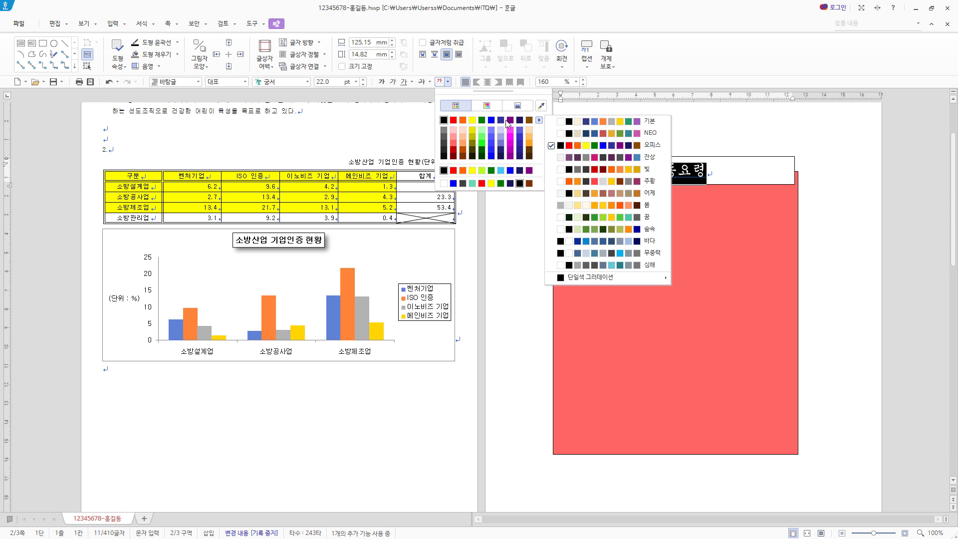
{"action": "left_click", "coordinate": [487, 106]}
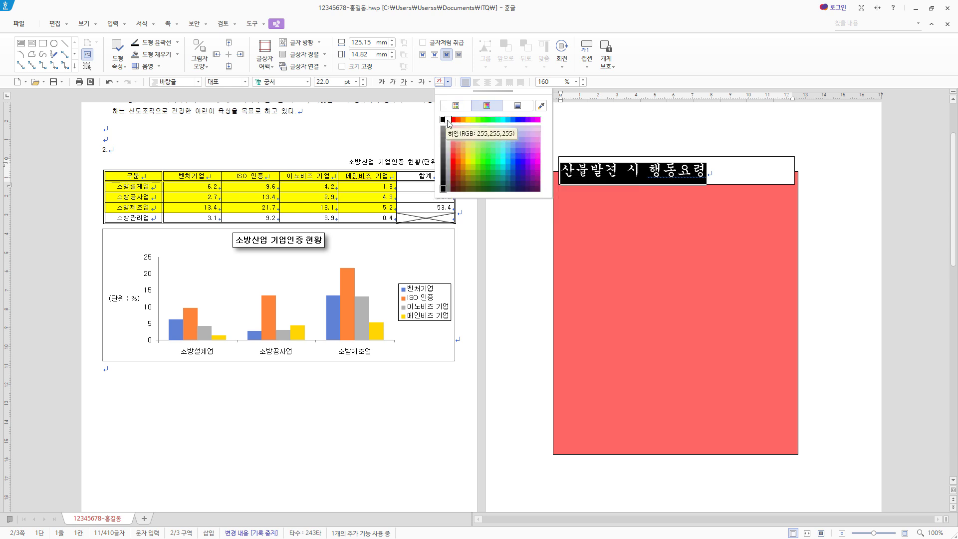
{"action": "left_click", "coordinate": [447, 120]}
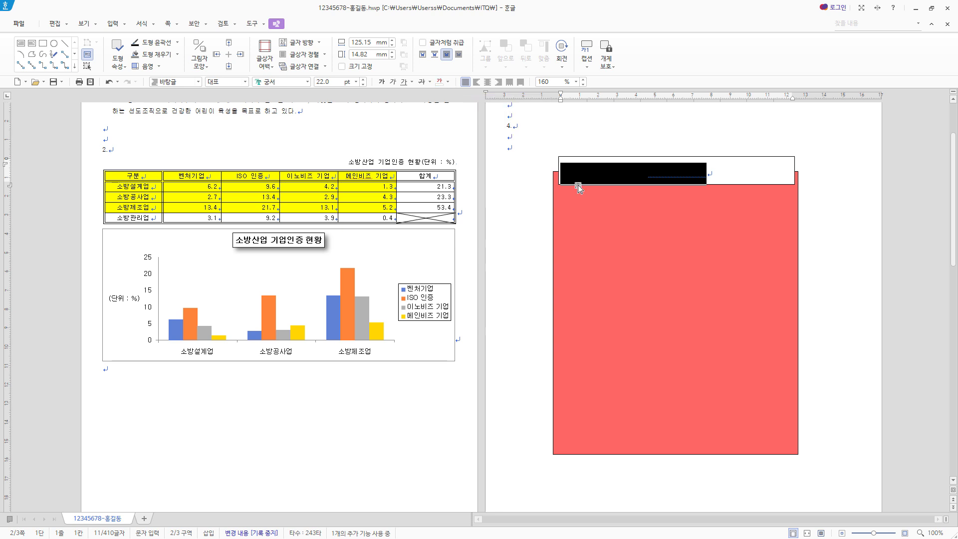
{"action": "left_click", "coordinate": [487, 82]}
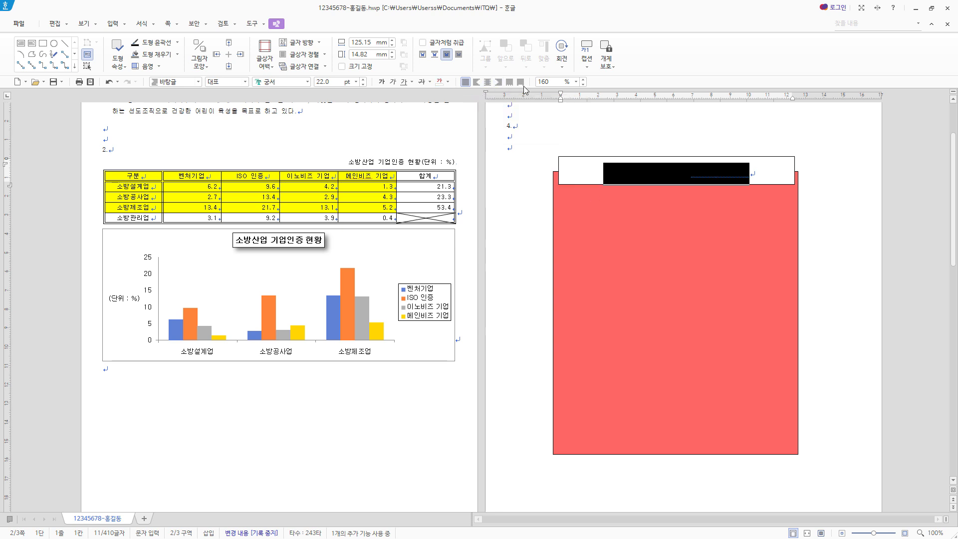
Set the title text box to 120 mm wide and 17 mm high, with rounded corners (둥근 모양).
{"action": "double_click", "coordinate": [752, 158]}
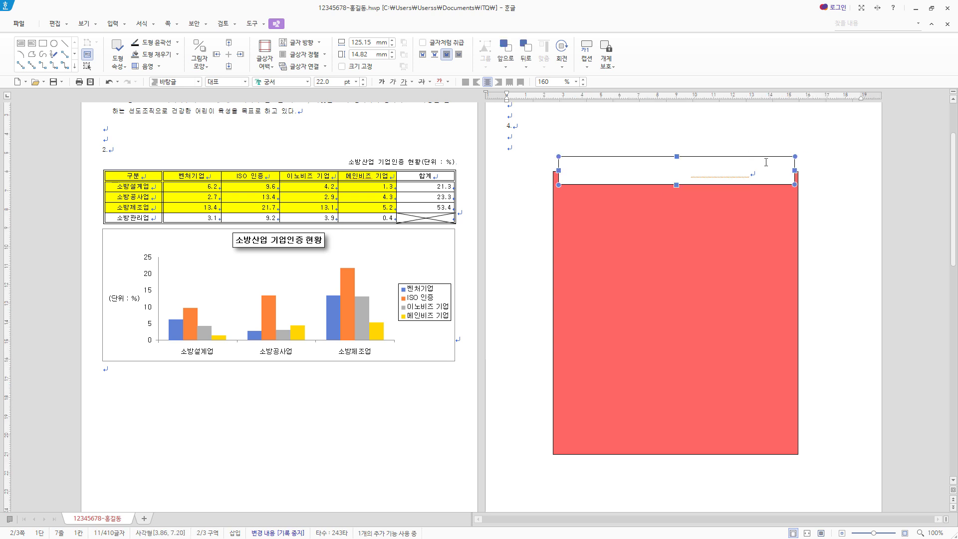
{"action": "left_click", "coordinate": [340, 137]}
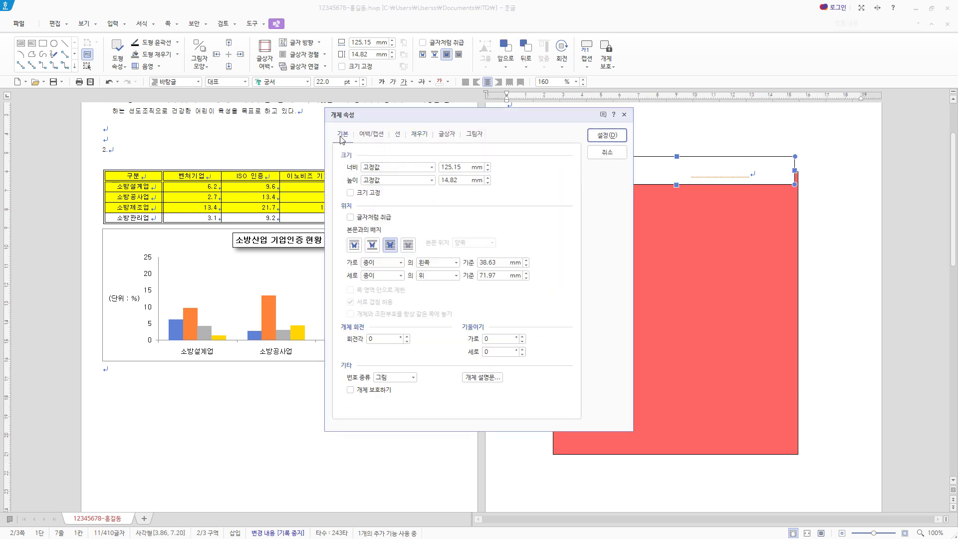
{"action": "left_click_drag", "start_coordinate": [464, 168], "coordinate": [369, 171]}
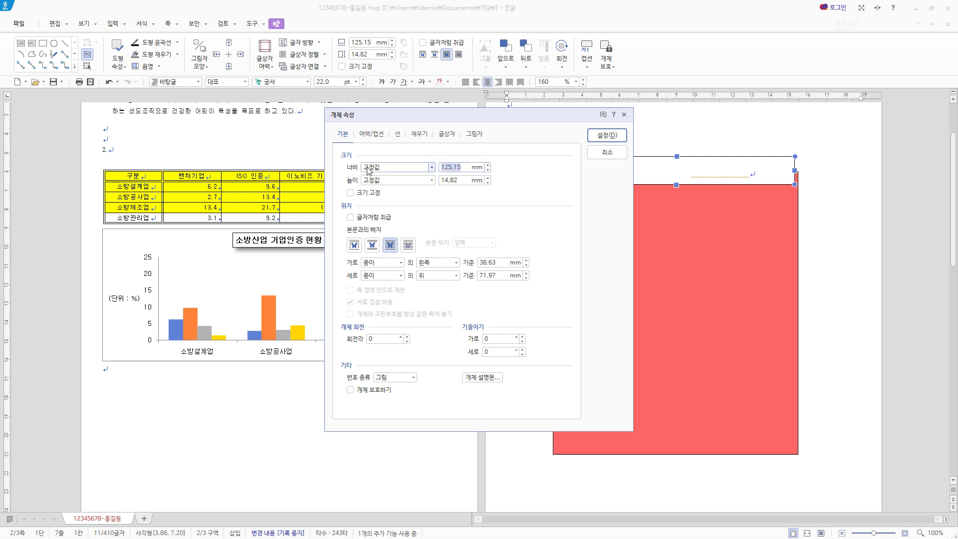
{"action": "type", "text": "120"}
{"action": "key", "text": "Tab"}
{"action": "key", "text": "Tab"}
{"action": "type", "text": "17"}
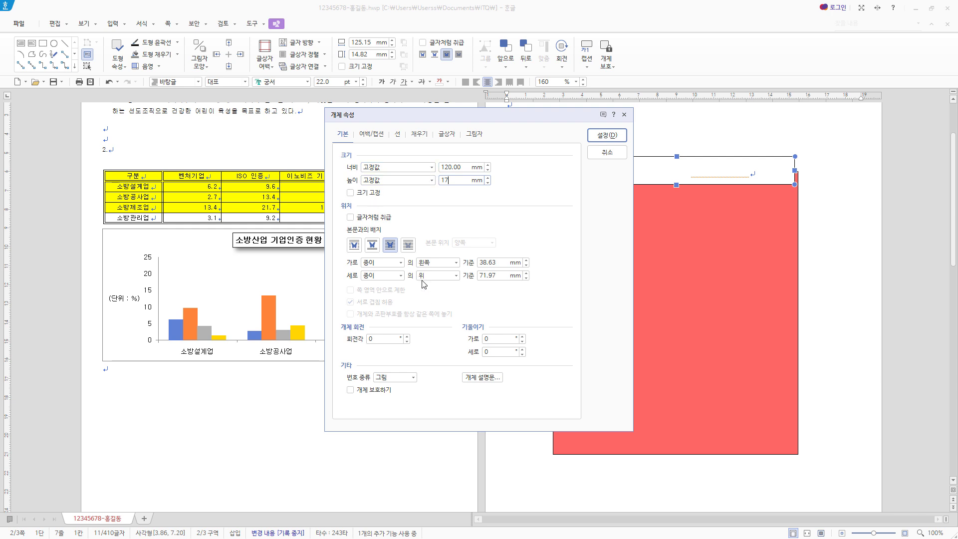
{"action": "left_click", "coordinate": [398, 134]}
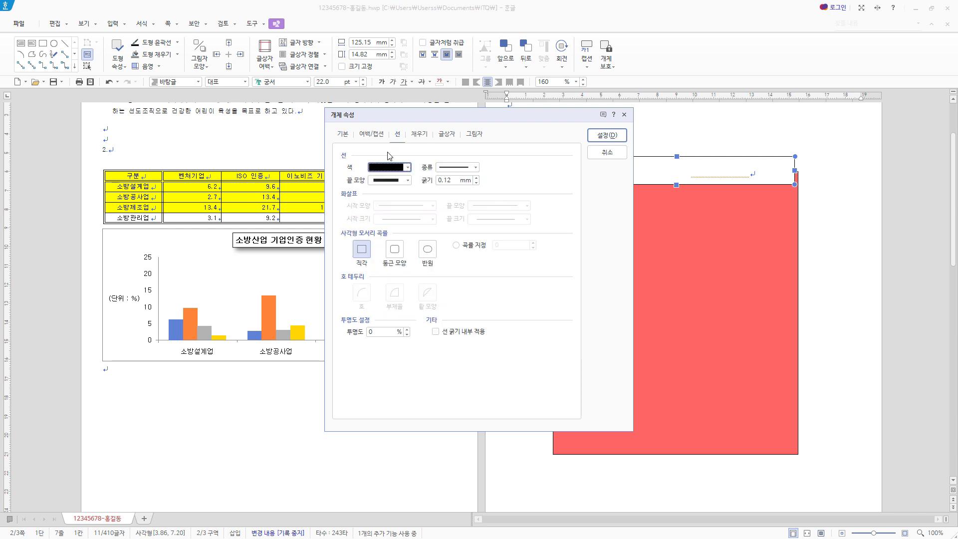
{"action": "left_click", "coordinate": [402, 255]}
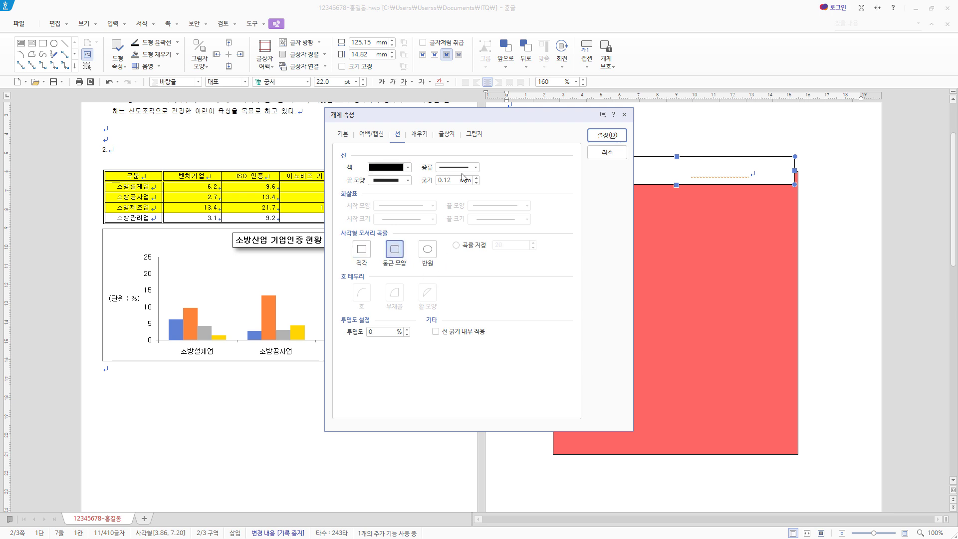
Open the face colour choices for the title text box's fill.
{"action": "left_click", "coordinate": [446, 134]}
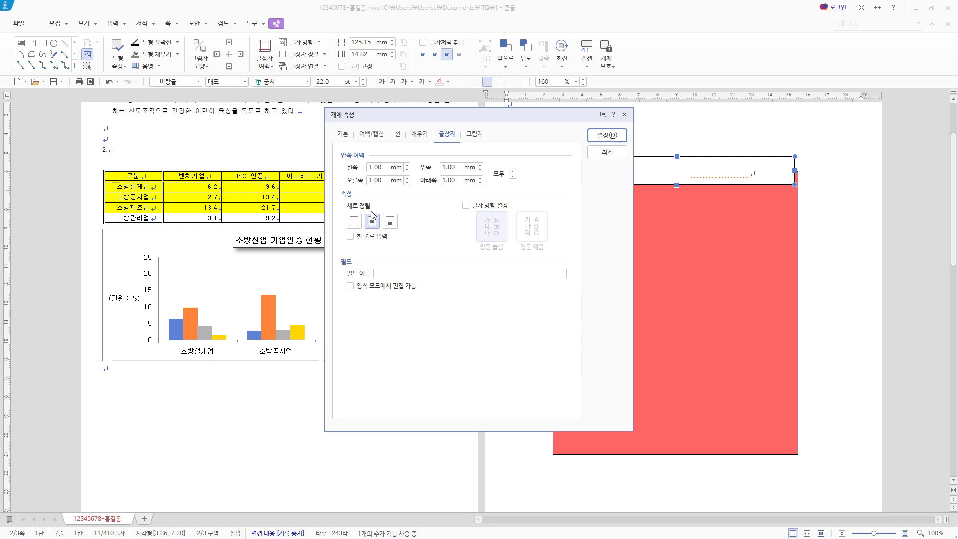
{"action": "left_click", "coordinate": [397, 134]}
{"action": "left_click", "coordinate": [420, 135]}
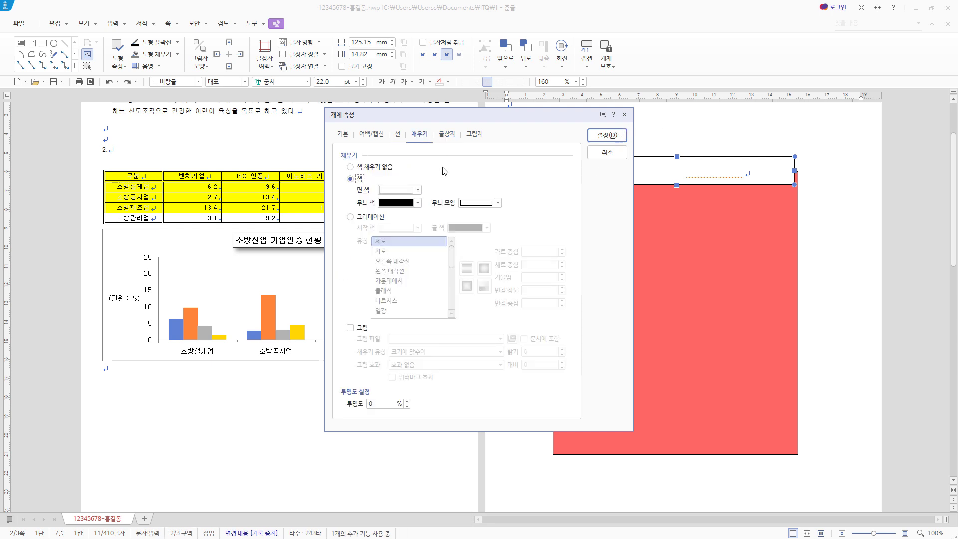
{"action": "left_click", "coordinate": [417, 190]}
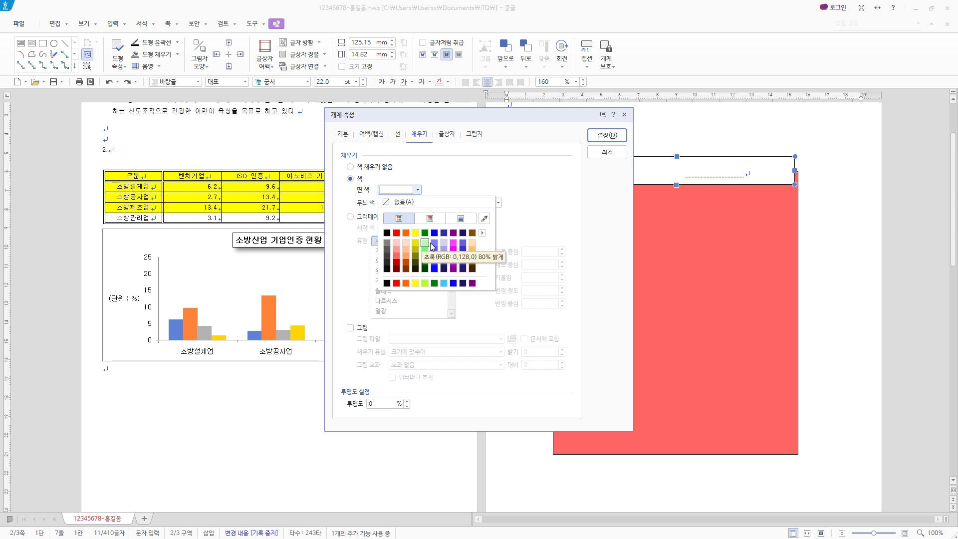
Set the title text box's fill color to blue and apply the object properties.
{"action": "left_click", "coordinate": [482, 233]}
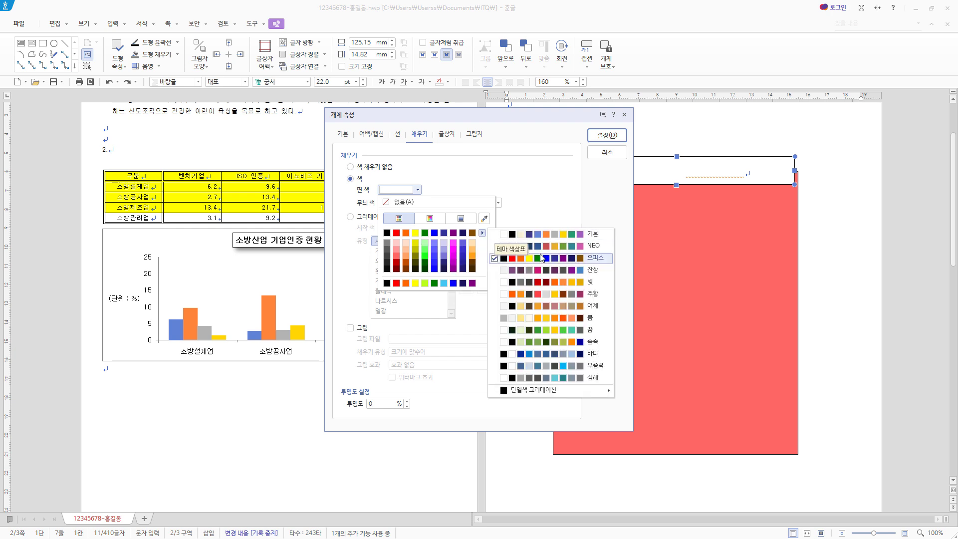
{"action": "left_click", "coordinate": [438, 186]}
{"action": "left_click", "coordinate": [418, 190]}
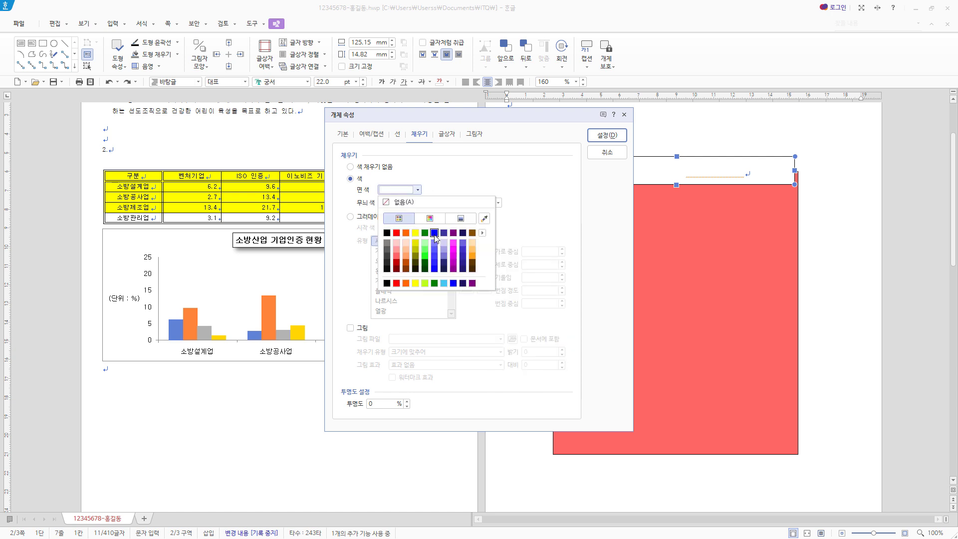
{"action": "left_click", "coordinate": [434, 233]}
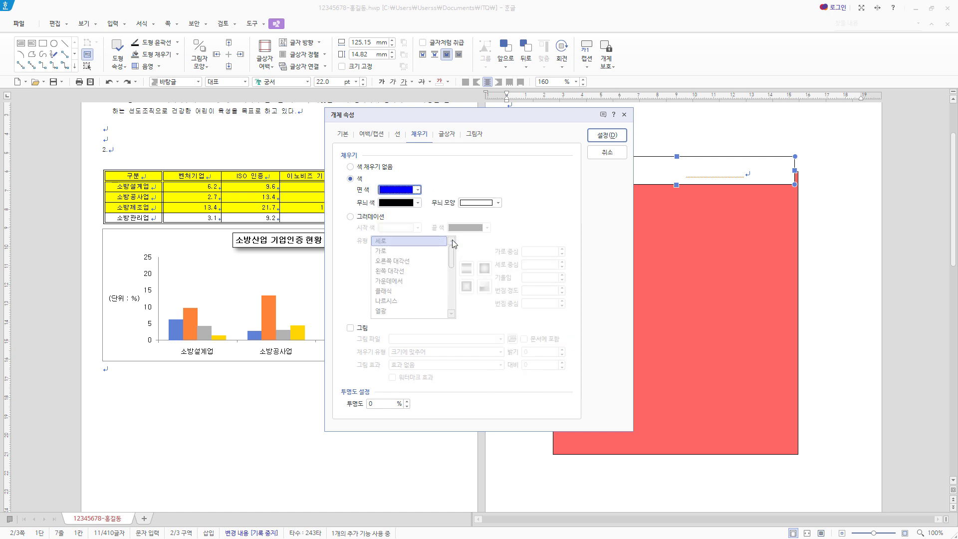
{"action": "left_click", "coordinate": [611, 136]}
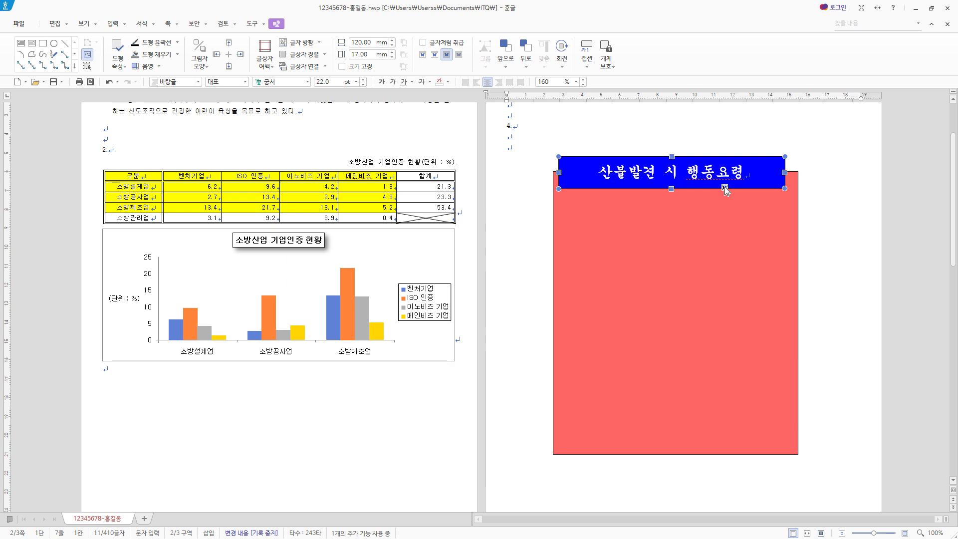
Position the blue title box over the red rectangle's upper edge and align the two shapes by their horizontal centers.
{"action": "left_click_drag", "start_coordinate": [725, 189], "coordinate": [729, 188]}
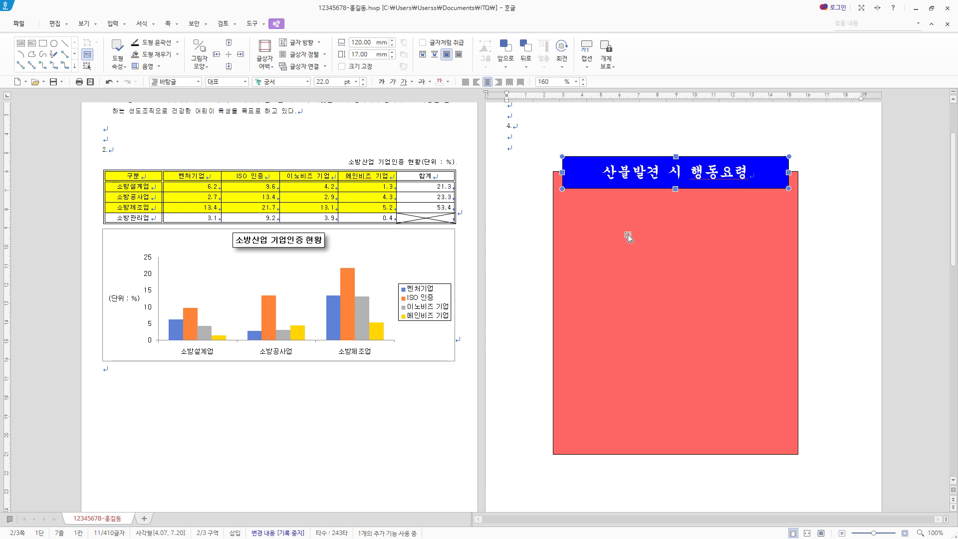
{"action": "left_click", "coordinate": [757, 257], "text": "shift"}
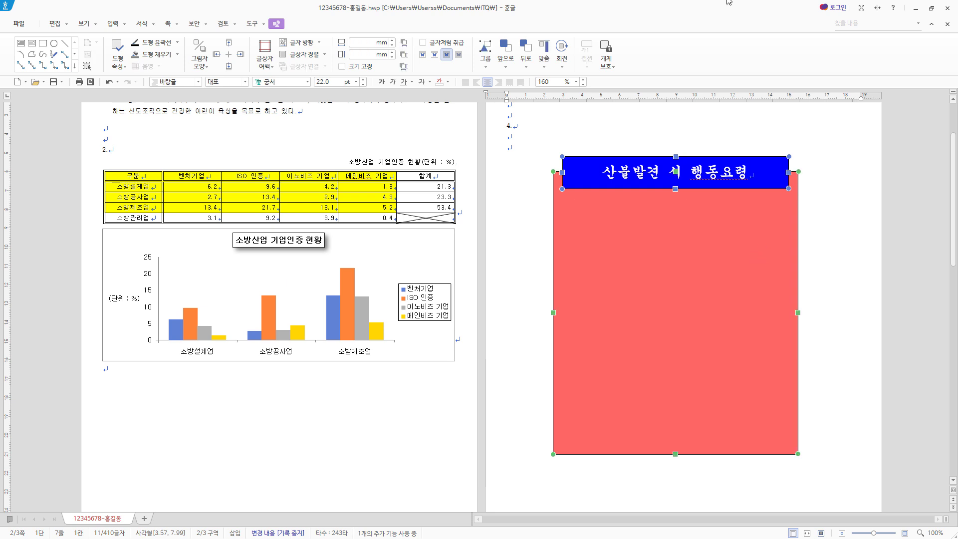
{"action": "left_click", "coordinate": [545, 68]}
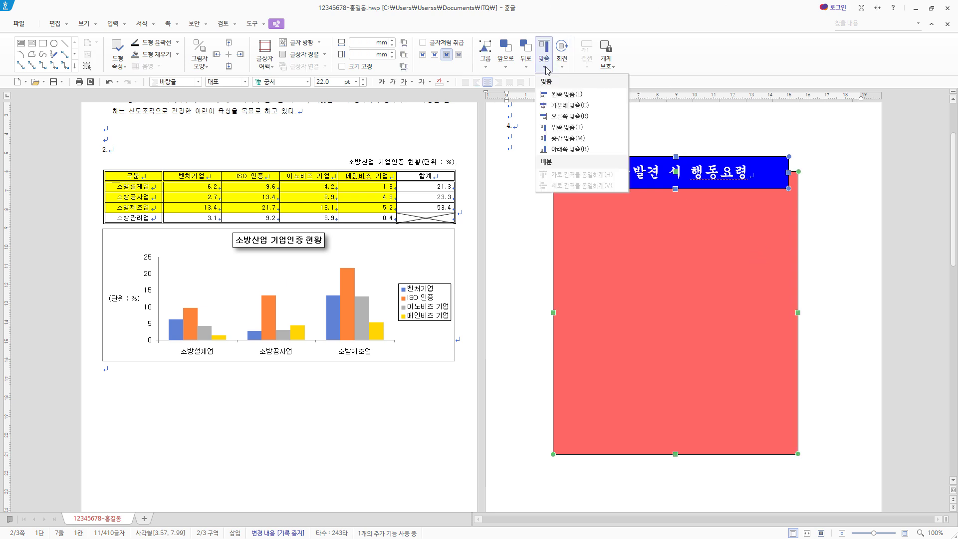
{"action": "left_click", "coordinate": [569, 107]}
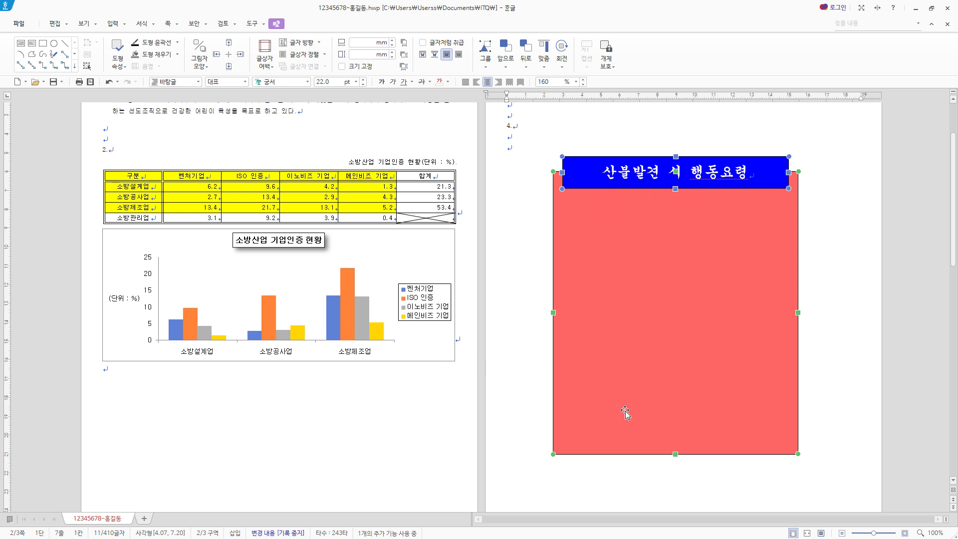
{"action": "left_click", "coordinate": [727, 161]}
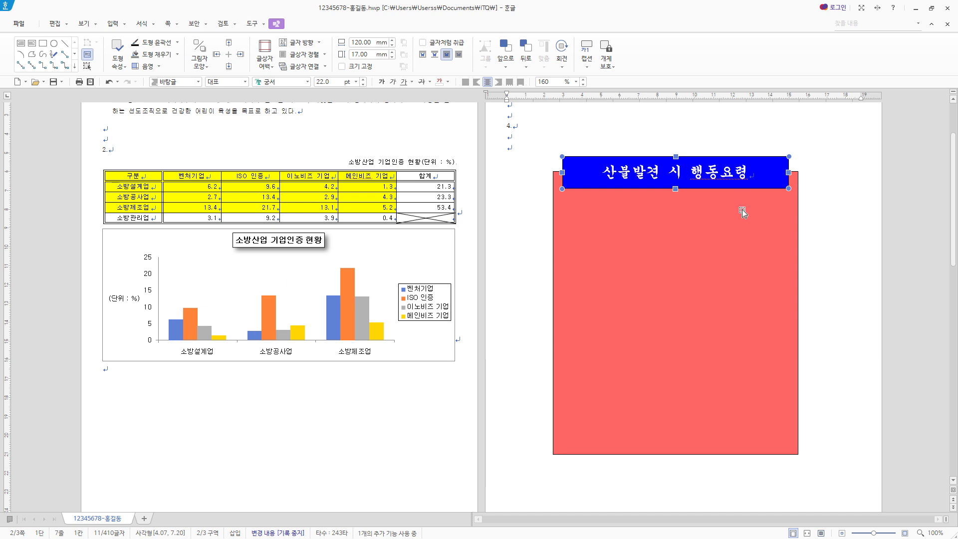
Draw a rectangle about 108 × 130 mm inside the red rectangle and bring the blue title box in front of it.
{"action": "left_click", "coordinate": [43, 43]}
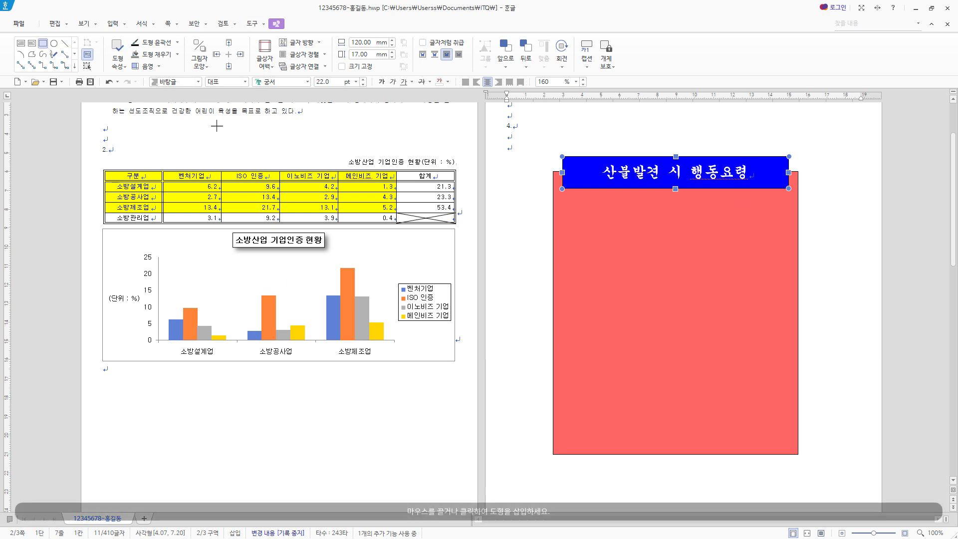
{"action": "left_click_drag", "start_coordinate": [570, 183], "coordinate": [775, 430]}
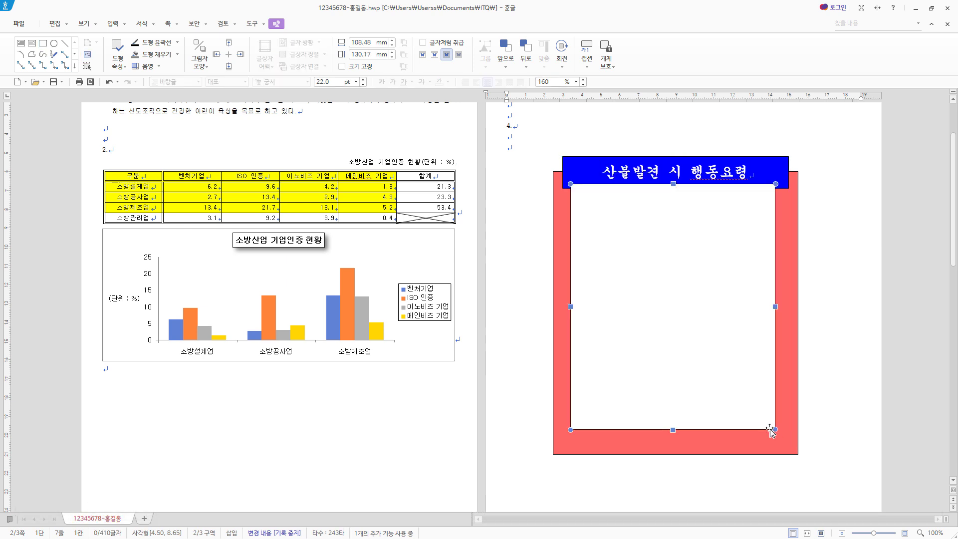
{"action": "right_click", "coordinate": [783, 160]}
{"action": "mouse_move", "coordinate": [796, 220]}
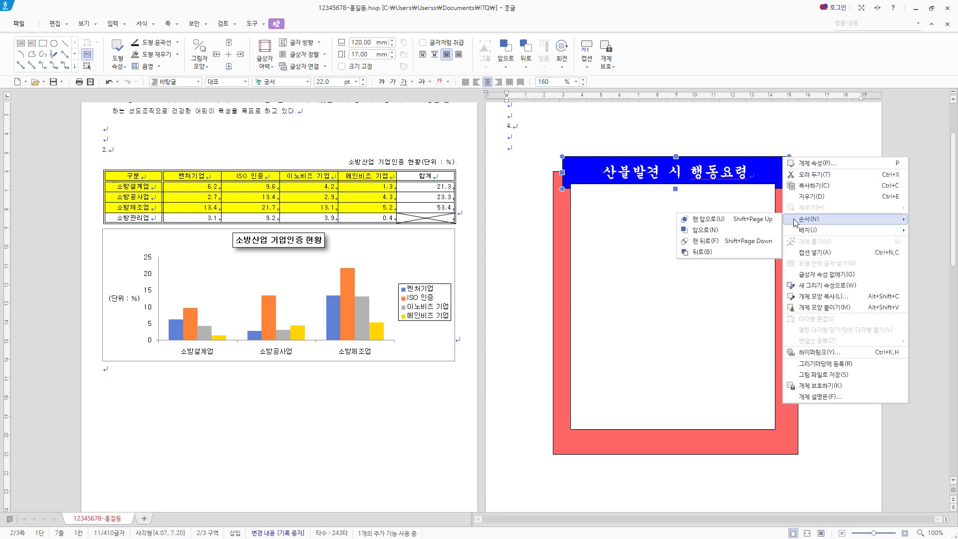
{"action": "left_click", "coordinate": [746, 226]}
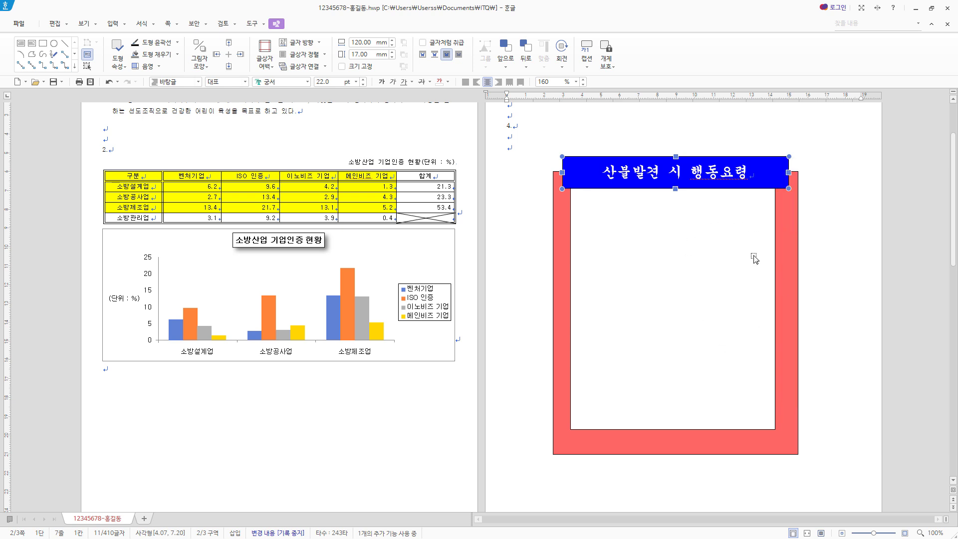
Set the white inner rectangle's size to 120 mm wide by 140 mm high and give it rounded corners (둥근 모양).
{"action": "left_click", "coordinate": [724, 263]}
{"action": "double_click", "coordinate": [727, 267]}
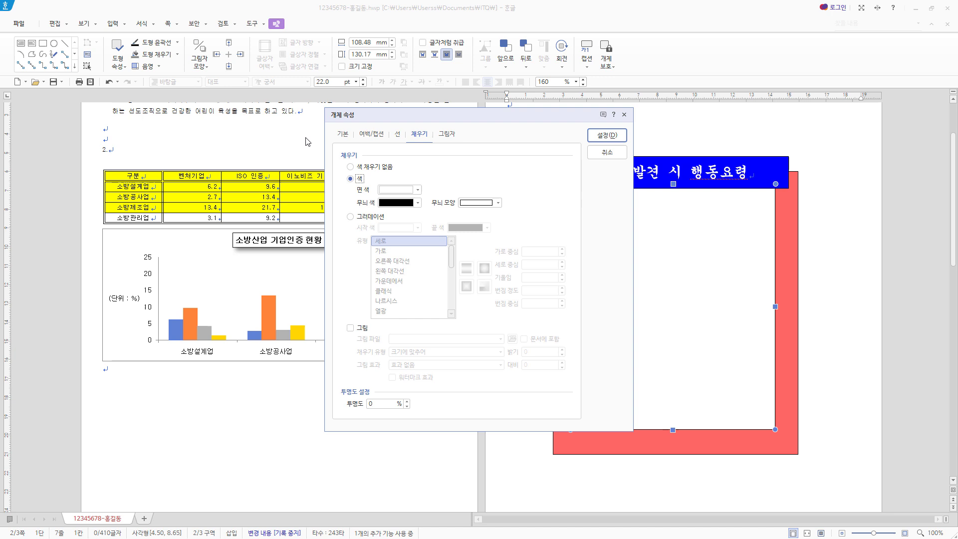
{"action": "left_click", "coordinate": [343, 135]}
{"action": "key", "text": "Tab"}
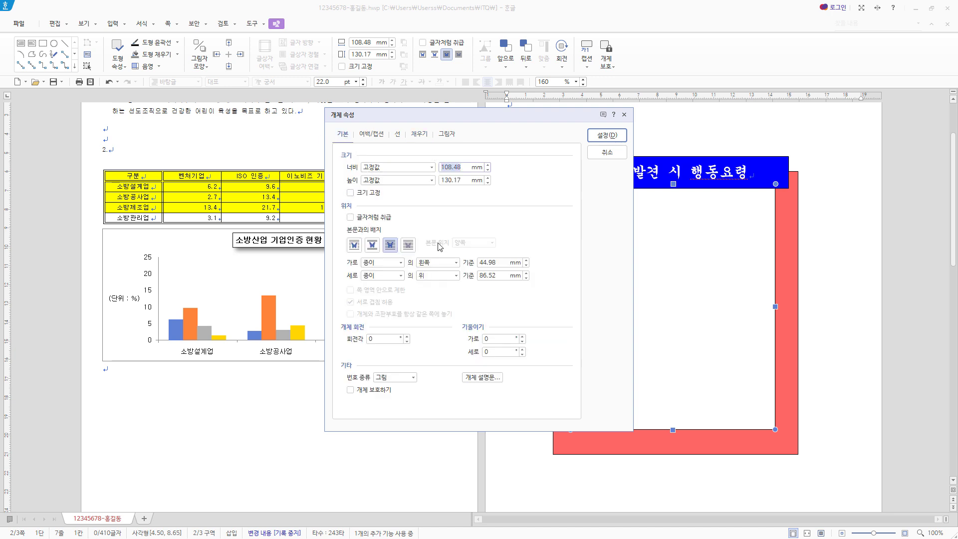
{"action": "type", "text": "120"}
{"action": "key", "text": "Tab"}
{"action": "key", "text": "Tab"}
{"action": "type", "text": "1"}
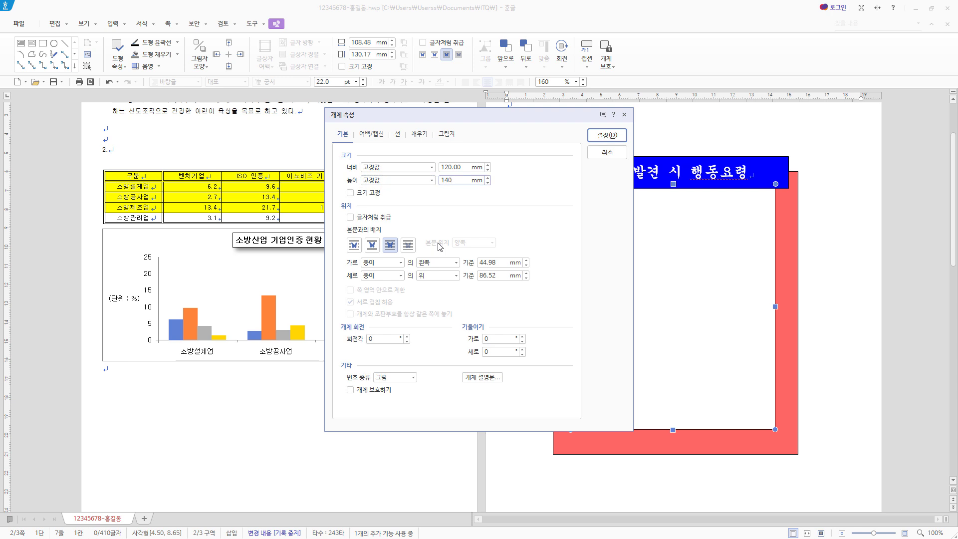
{"action": "left_click", "coordinate": [394, 139]}
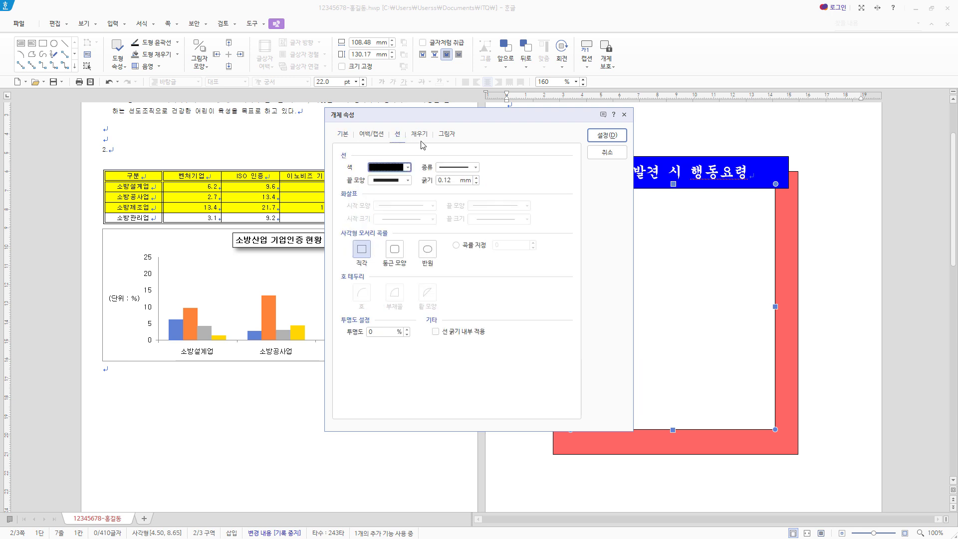
{"action": "left_click", "coordinate": [395, 251]}
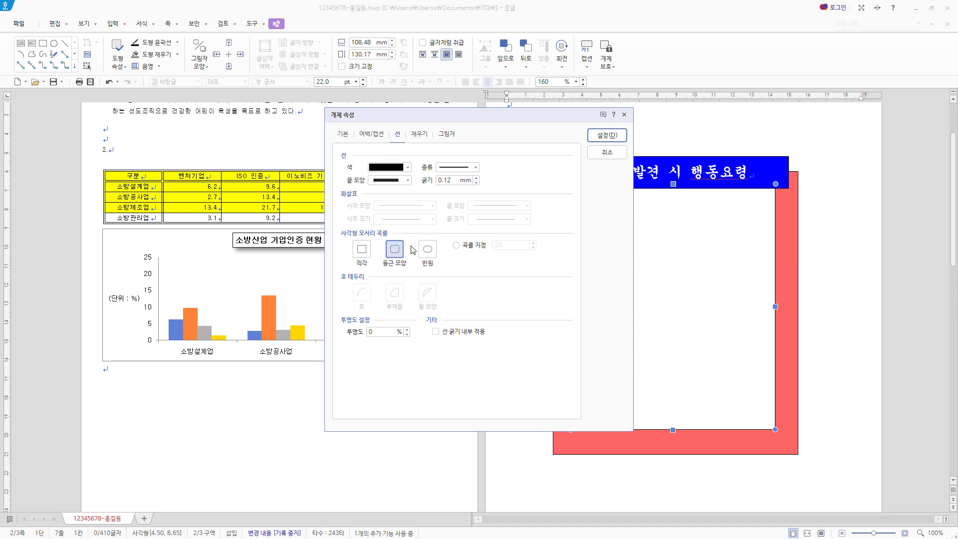
Fill the inner rounded rectangle with yellow and center it within the red rectangle, lined up with the title box.
{"action": "left_click", "coordinate": [422, 140]}
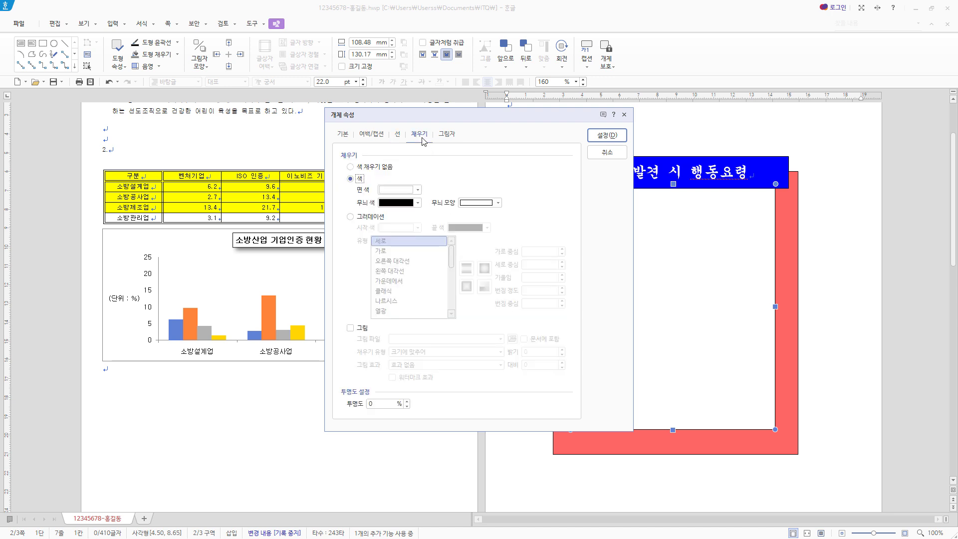
{"action": "left_click", "coordinate": [417, 190]}
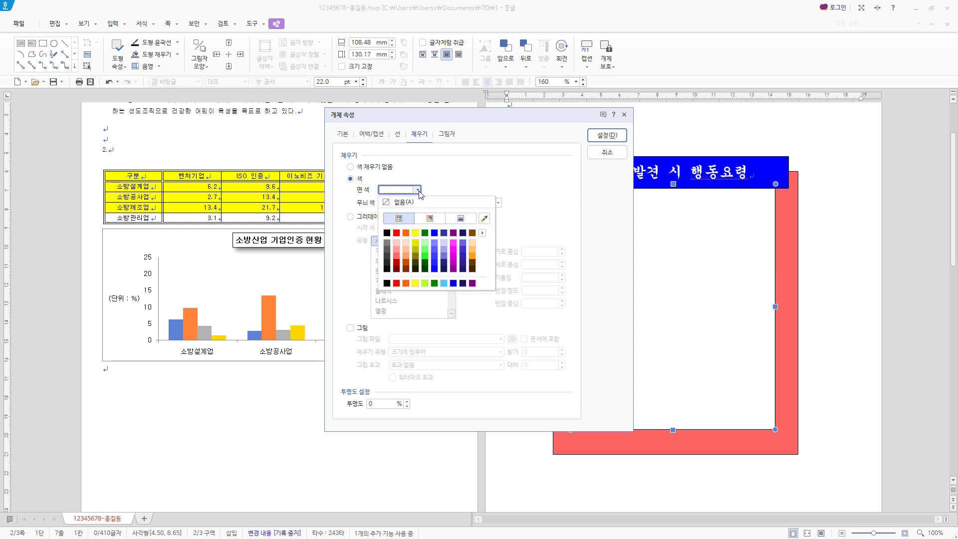
{"action": "left_click", "coordinate": [415, 233]}
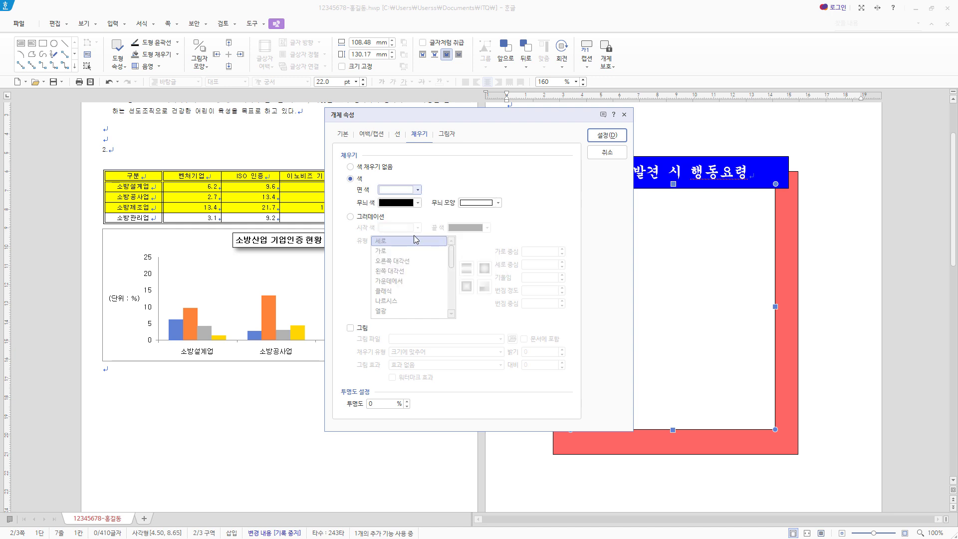
{"action": "left_click", "coordinate": [607, 135]}
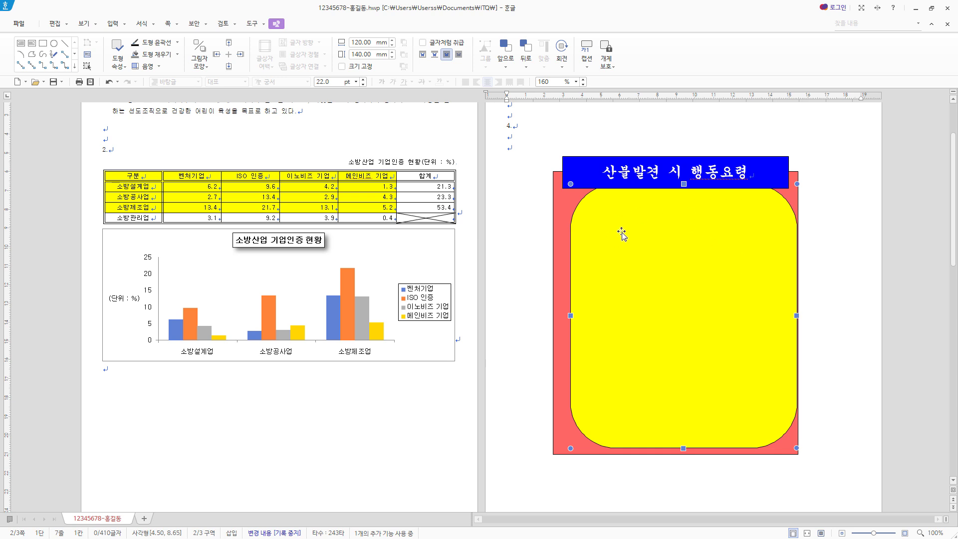
{"action": "left_click_drag", "start_coordinate": [732, 241], "coordinate": [724, 239]}
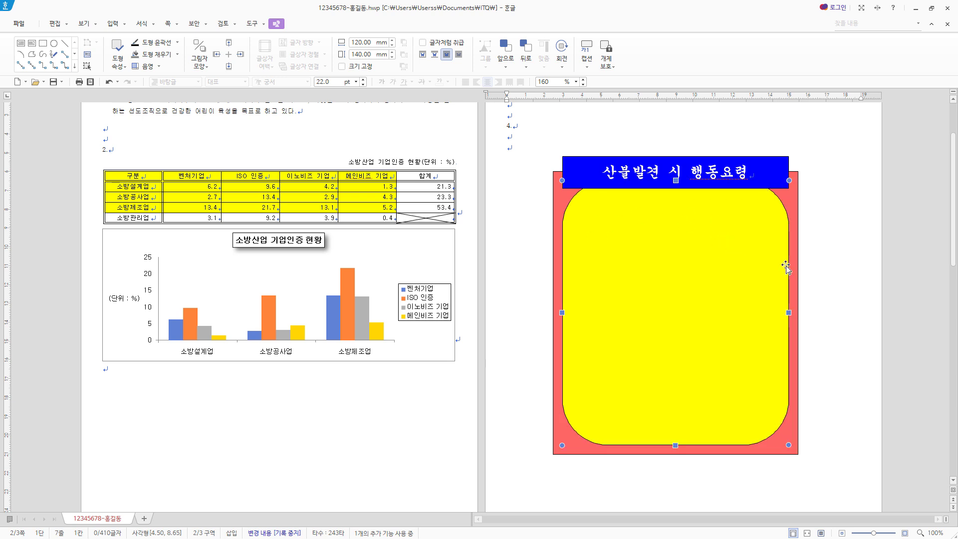
Insert the picture 로고1.jpg from the ITQ Picture folder on the blank line above item 4.
{"action": "left_click", "coordinate": [537, 121]}
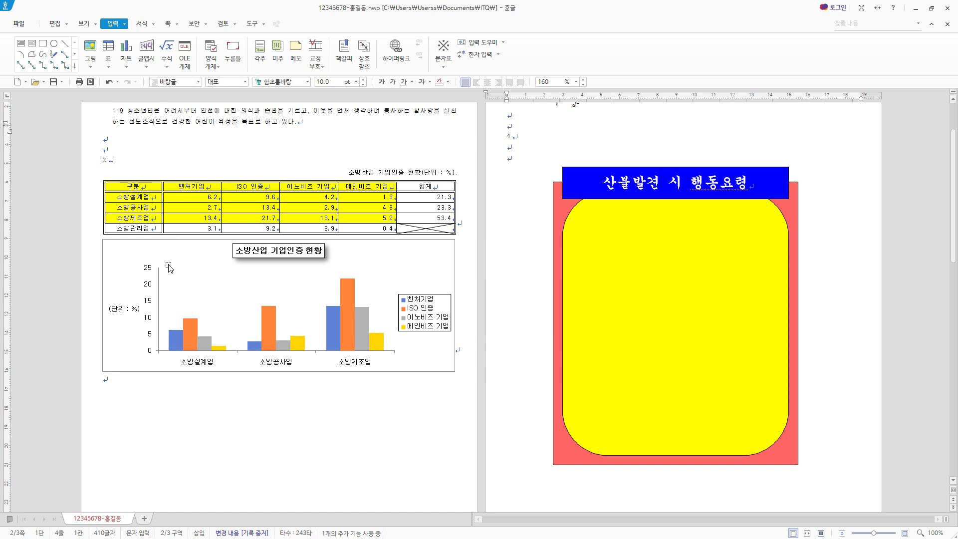
{"action": "left_click", "coordinate": [90, 49]}
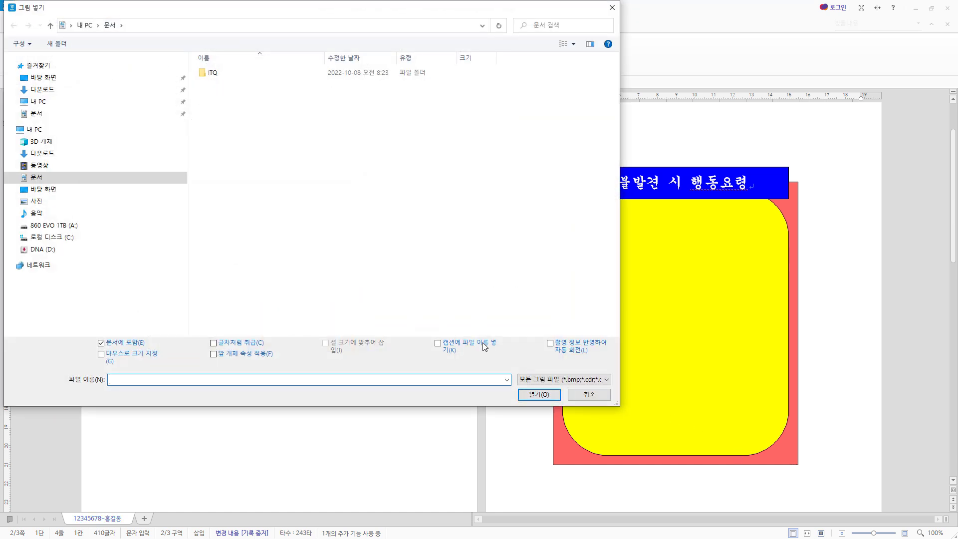
{"action": "double_click", "coordinate": [217, 74]}
{"action": "double_click", "coordinate": [217, 74]}
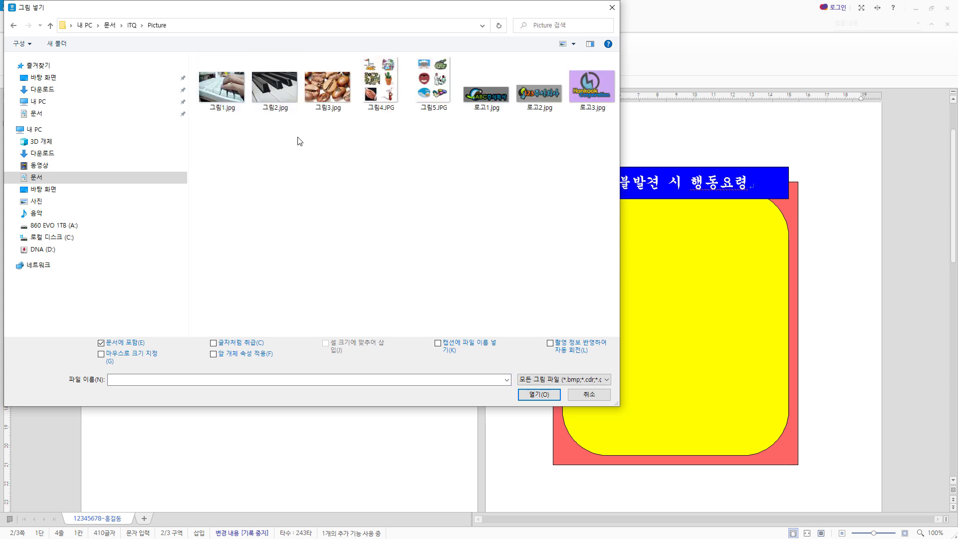
{"action": "left_click", "coordinate": [497, 105]}
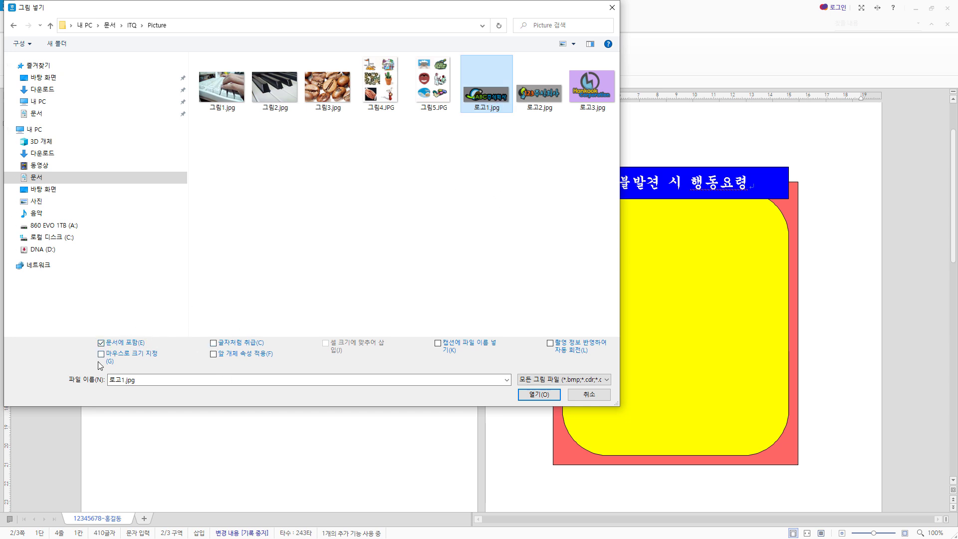
{"action": "left_click", "coordinate": [539, 394]}
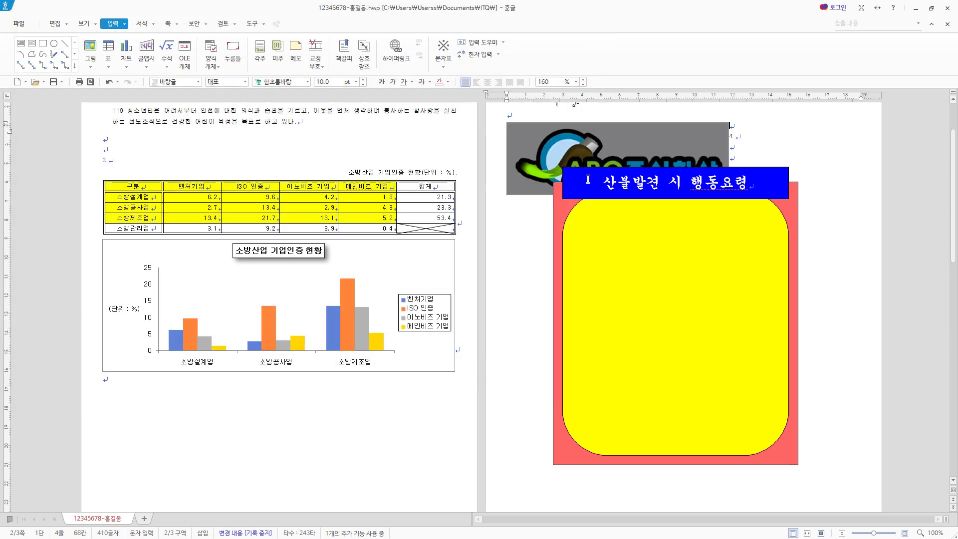
Set the inserted logo picture's size to 40 mm wide by 30 mm high.
{"action": "double_click", "coordinate": [550, 159]}
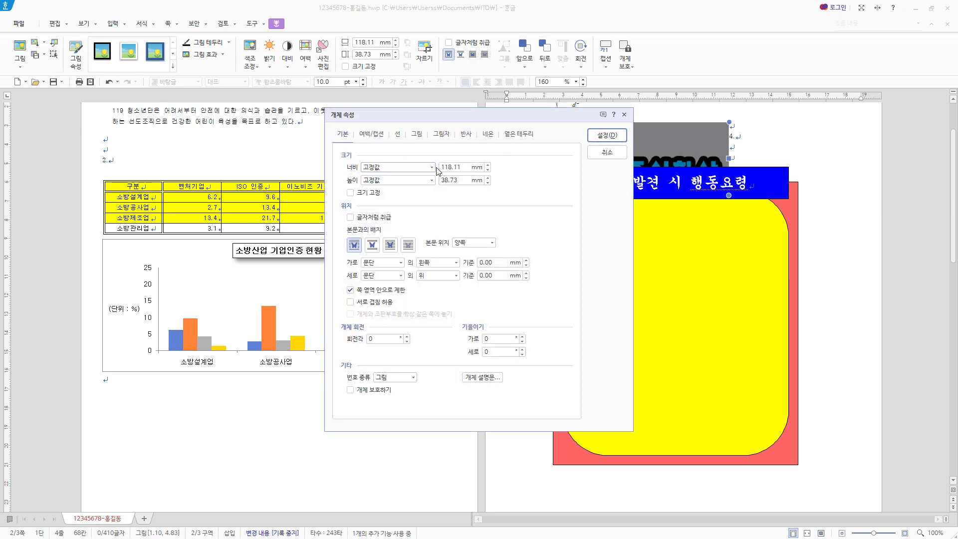
{"action": "double_click", "coordinate": [440, 170]}
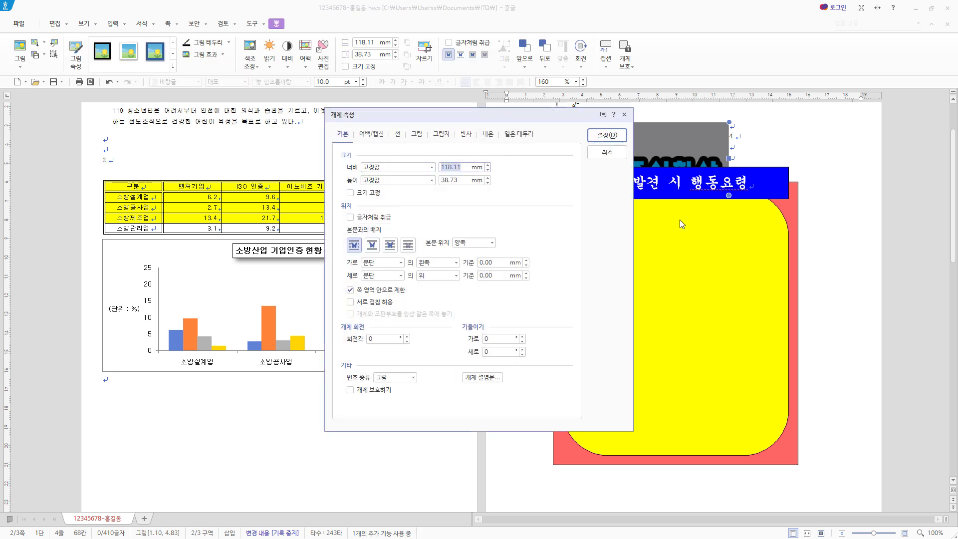
{"action": "type", "text": "40"}
{"action": "key", "text": "Tab"}
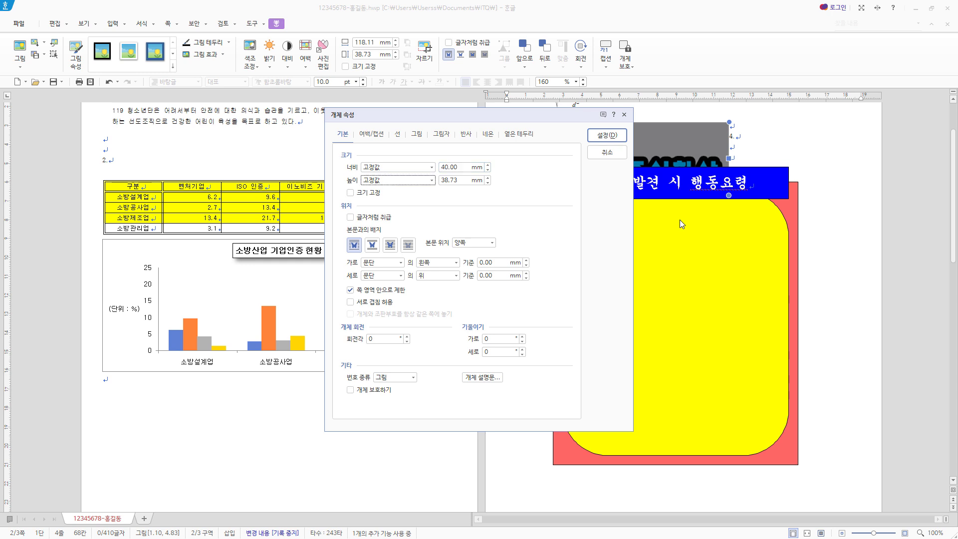
{"action": "key", "text": "Tab"}
{"action": "type", "text": "3"}
Apply the grayscale (회색조) picture effect to the inserted logo picture.
{"action": "left_click", "coordinate": [419, 137]}
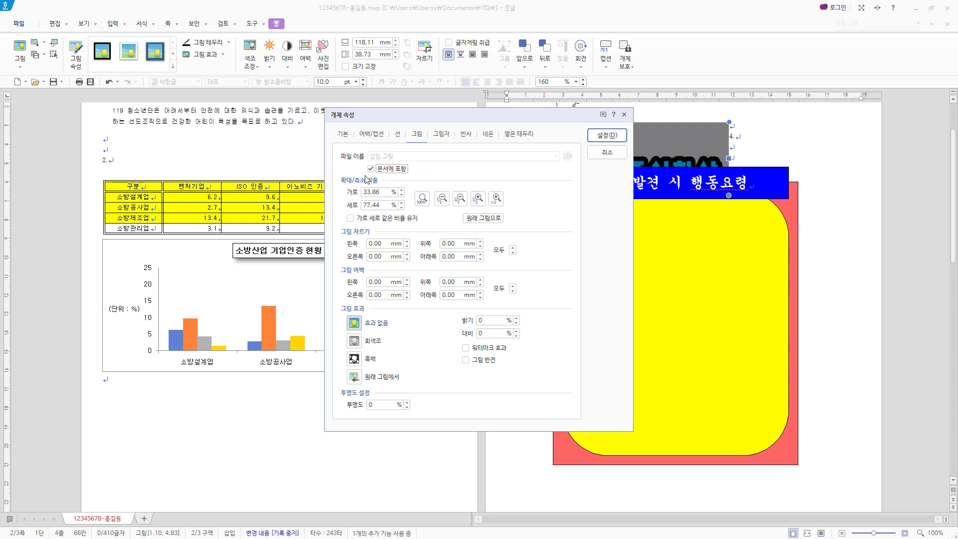
{"action": "left_click", "coordinate": [376, 347]}
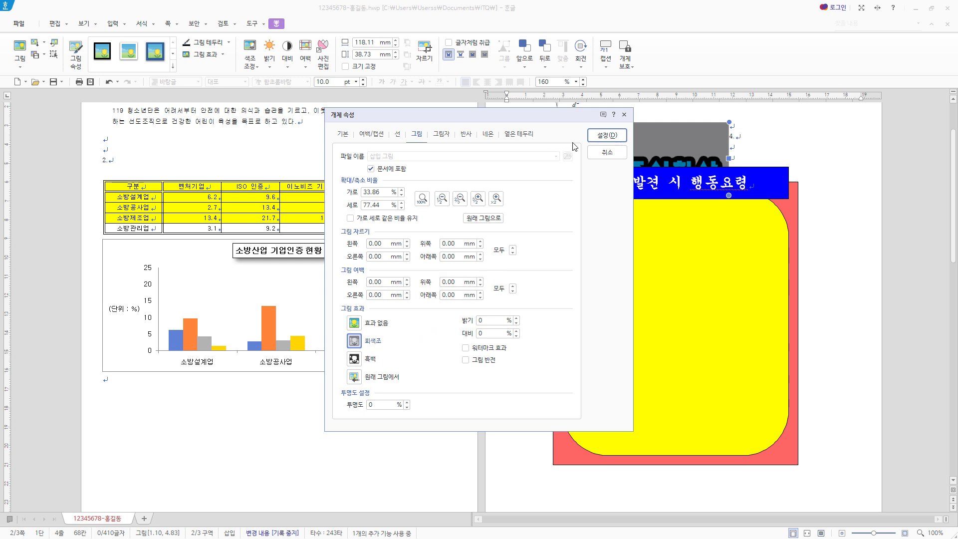
{"action": "left_click_drag", "start_coordinate": [573, 121], "coordinate": [455, 147]}
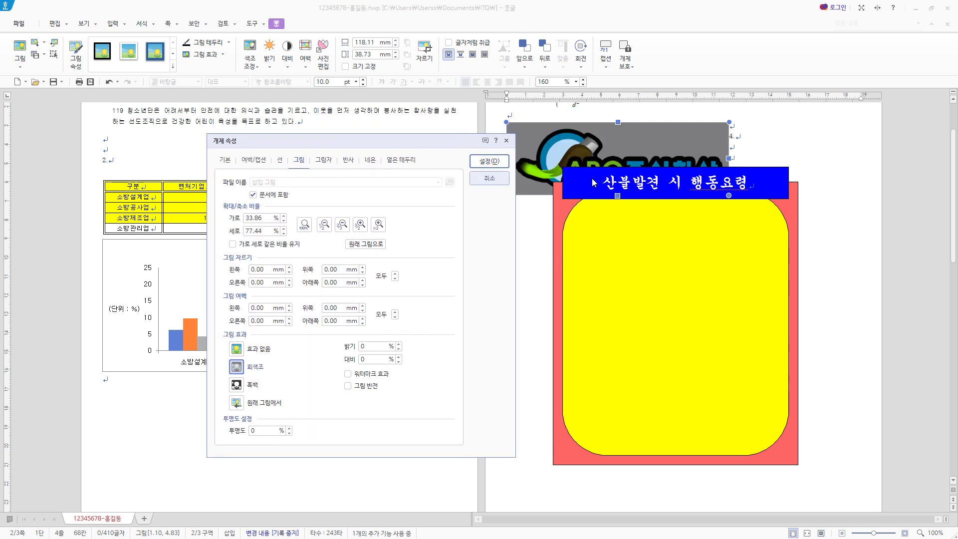
Place the logo in front of the text (글 앞으로) and move it into the yellow shape's upper-left area, below the title box.
{"action": "left_click", "coordinate": [225, 160]}
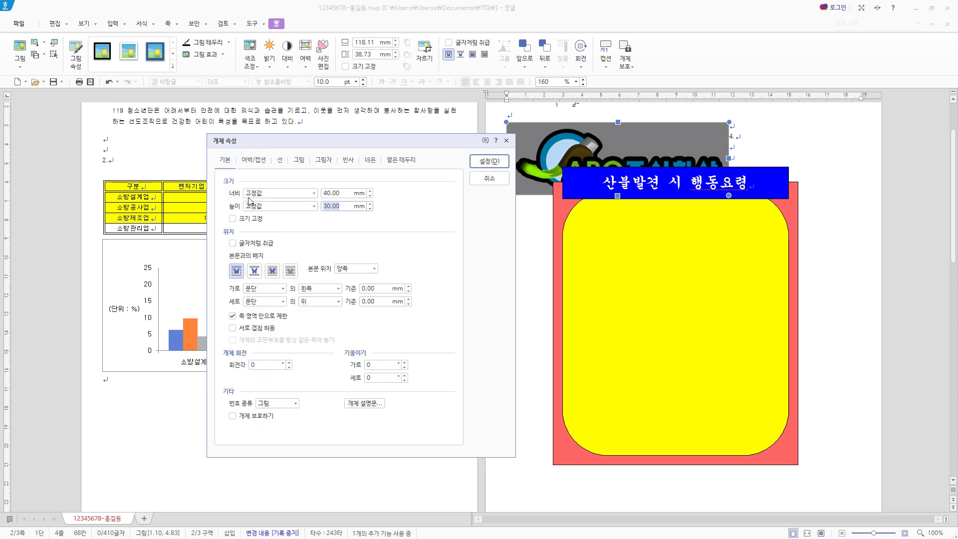
{"action": "left_click", "coordinate": [272, 271]}
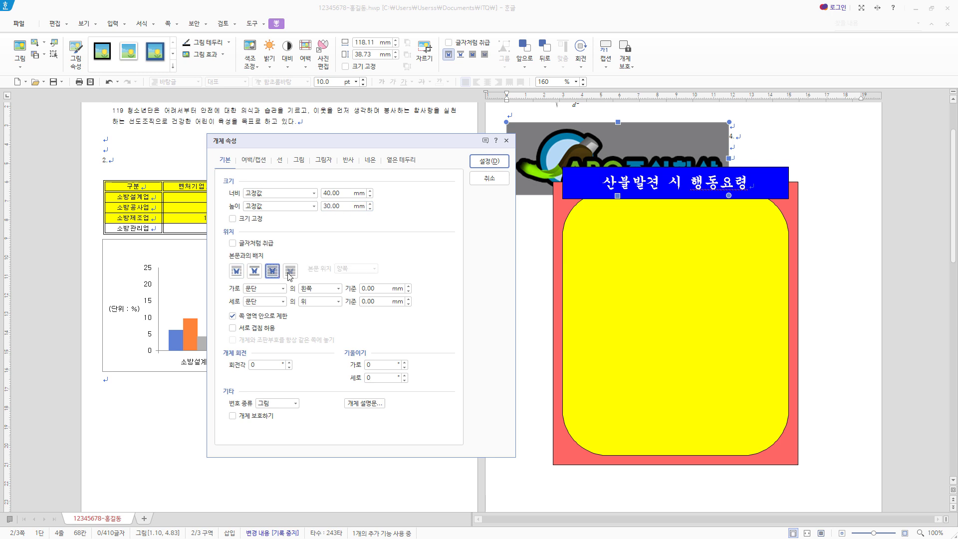
{"action": "left_click", "coordinate": [489, 162]}
{"action": "left_click_drag", "start_coordinate": [552, 143], "coordinate": [625, 258]}
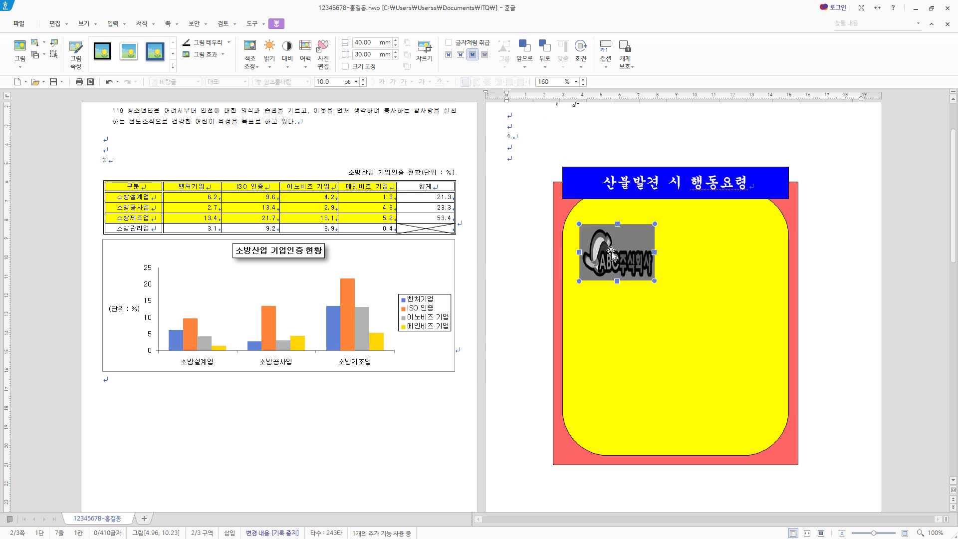
Add a hyperlink to the logo picture that targets the bookmark 소방 in the current document.
{"action": "scroll", "coordinate": [613, 259], "scroll_direction": "down", "scroll_amount": 6}
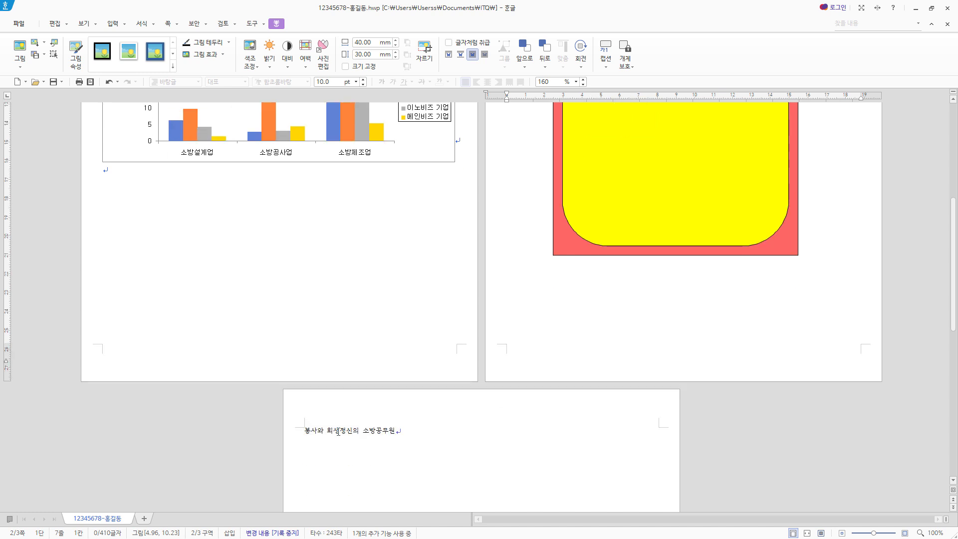
{"action": "scroll", "coordinate": [599, 394], "scroll_direction": "up", "scroll_amount": 4}
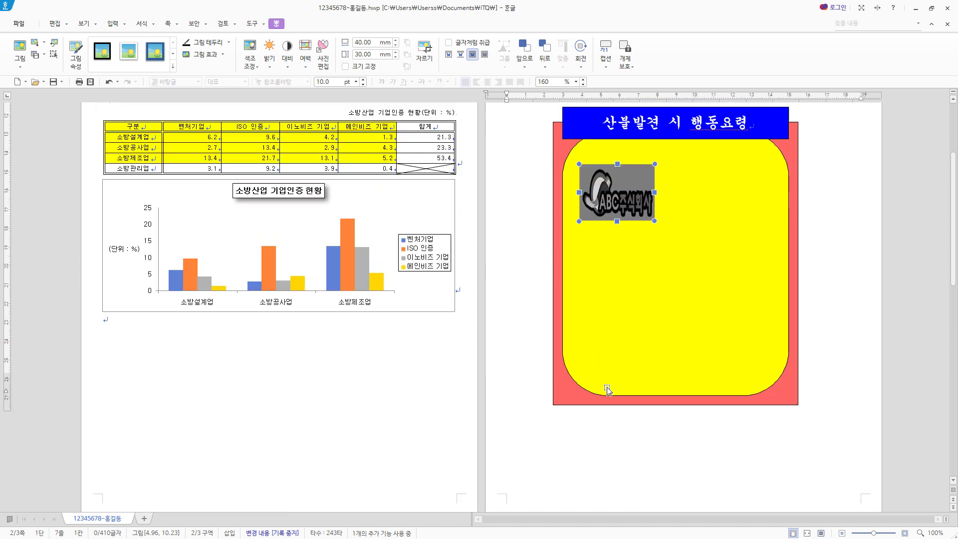
{"action": "right_click", "coordinate": [621, 193]}
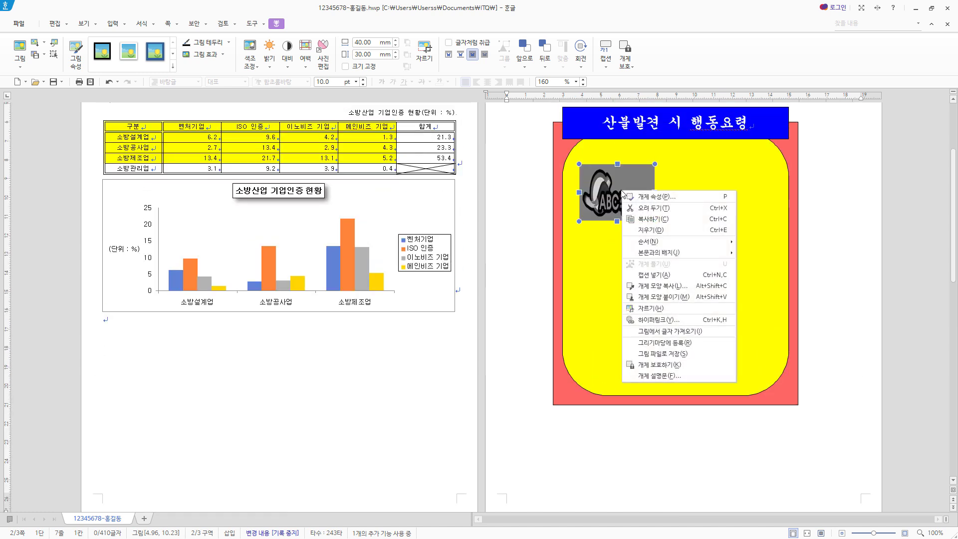
{"action": "left_click", "coordinate": [648, 325]}
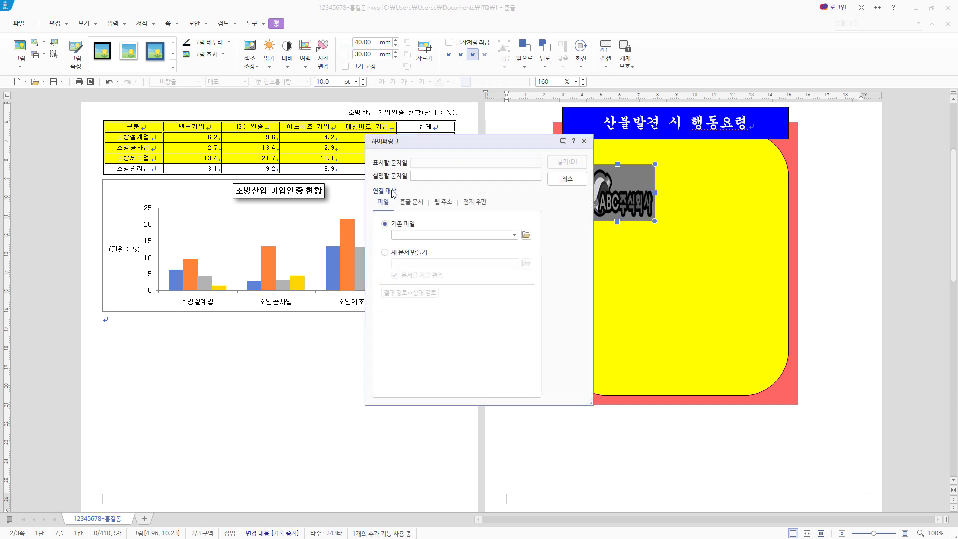
{"action": "left_click", "coordinate": [412, 203]}
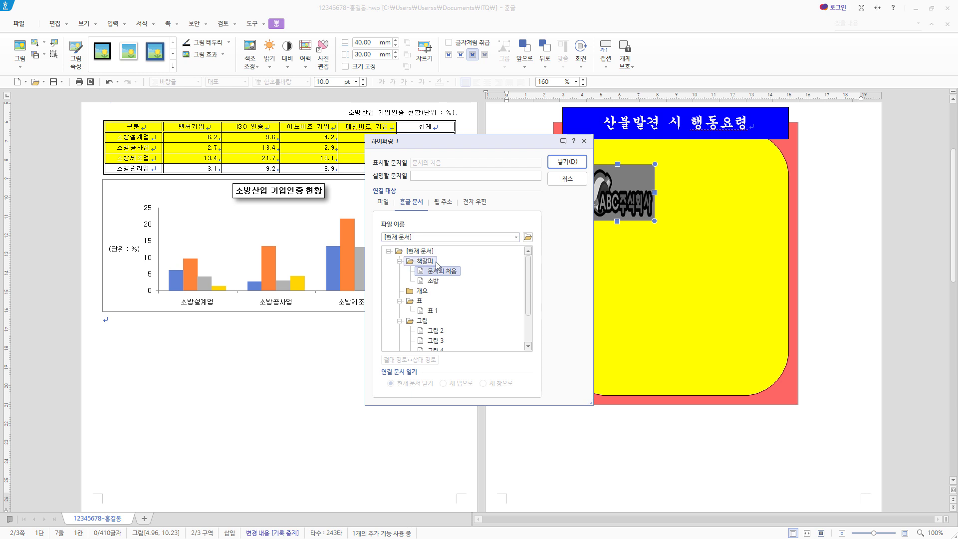
{"action": "left_click", "coordinate": [436, 284]}
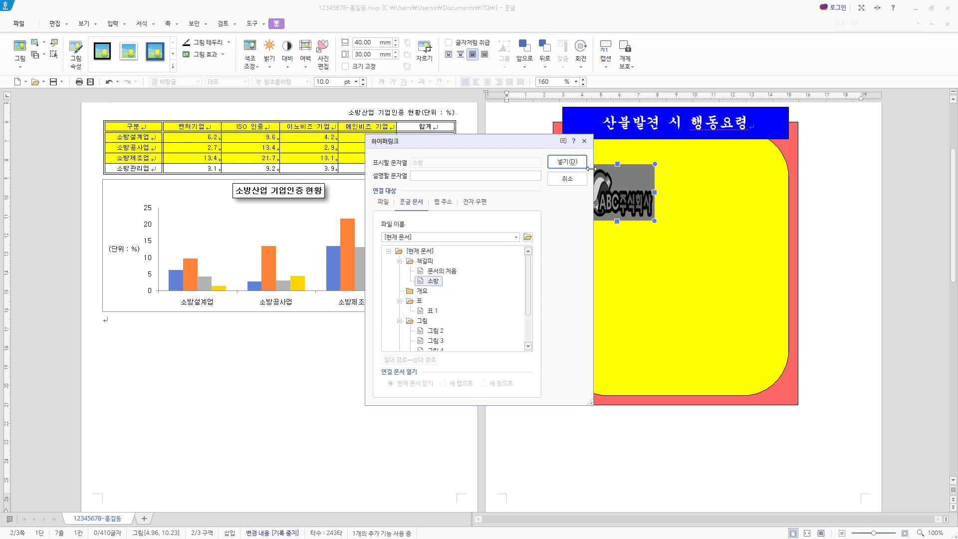
{"action": "left_click", "coordinate": [576, 163]}
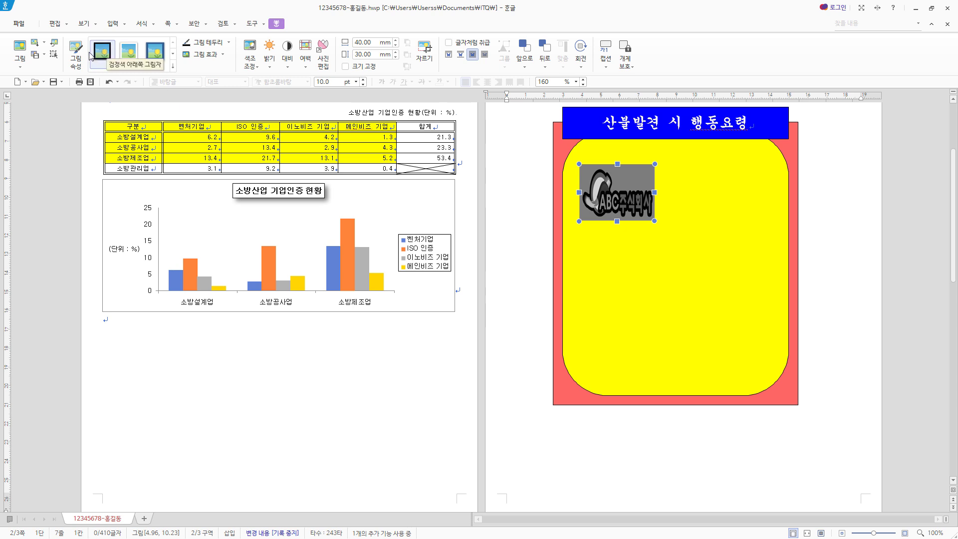
Insert a 글맵시 (word art) object with the text 소방청, a hexagon-like shape and the 돋움 font.
{"action": "left_click", "coordinate": [112, 23]}
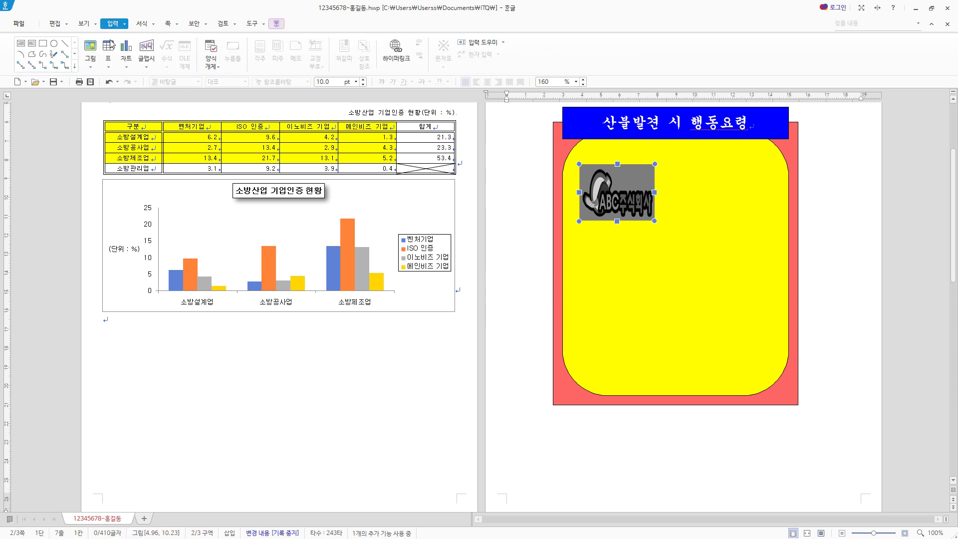
{"action": "left_click", "coordinate": [150, 50]}
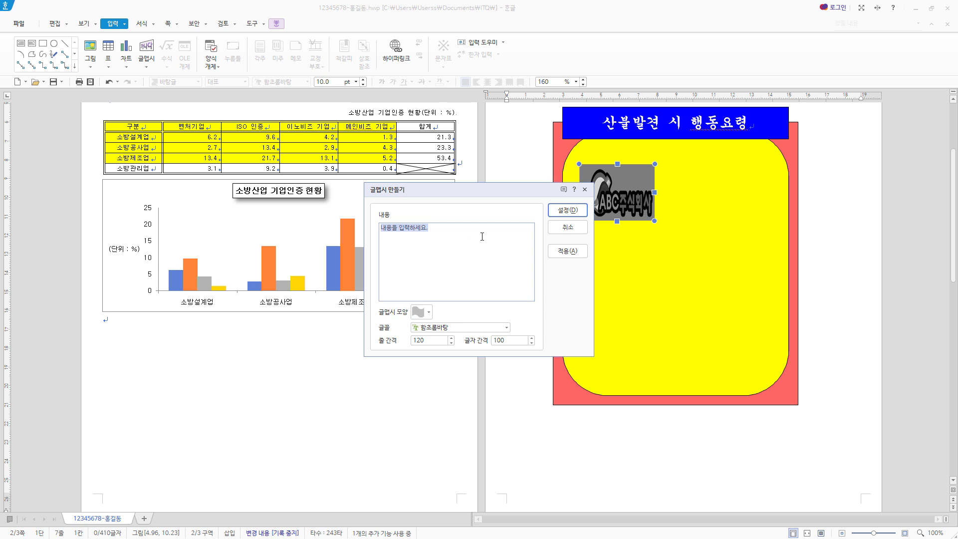
{"action": "type", "text": "소방청"}
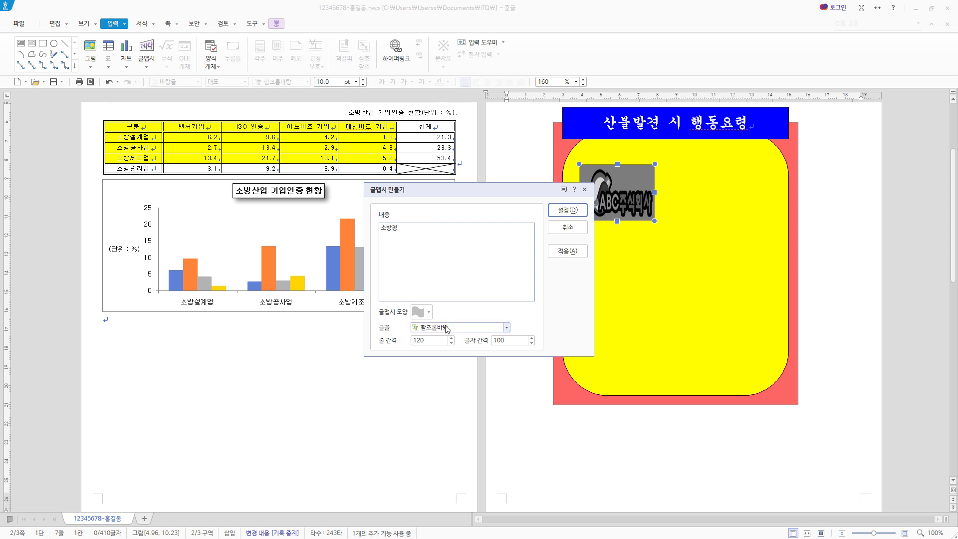
{"action": "left_click", "coordinate": [429, 313]}
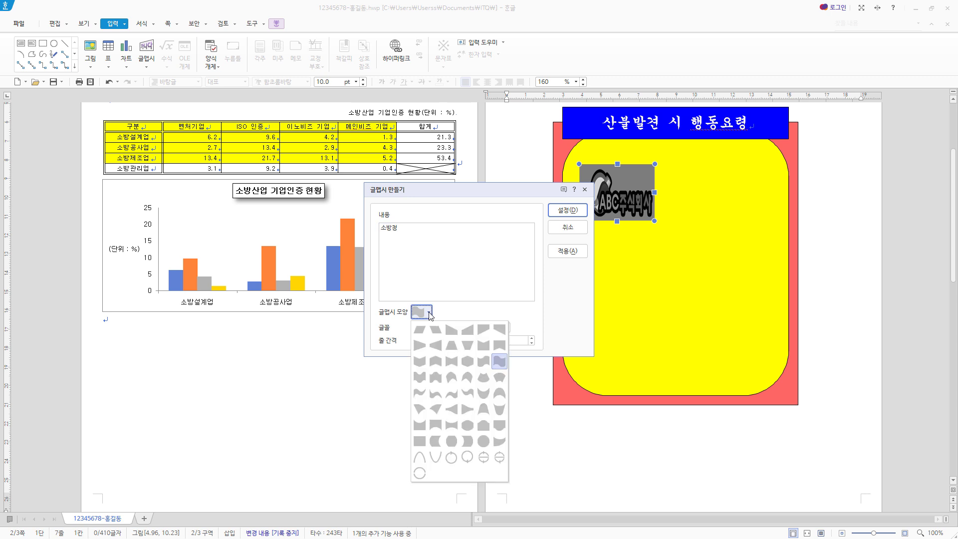
{"action": "left_click", "coordinate": [468, 361]}
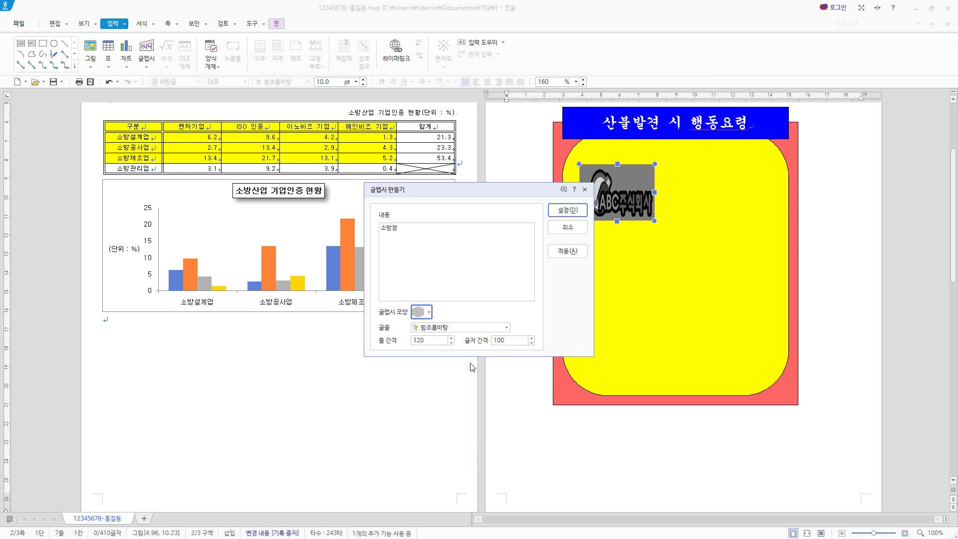
{"action": "left_click", "coordinate": [468, 328]}
{"action": "left_click_drag", "start_coordinate": [505, 393], "coordinate": [504, 347]}
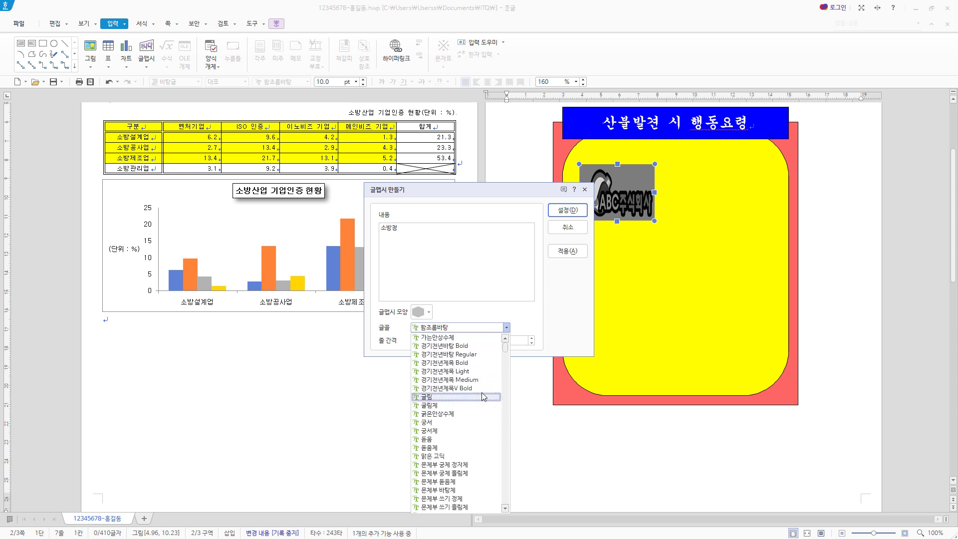
{"action": "key", "text": "Escape"}
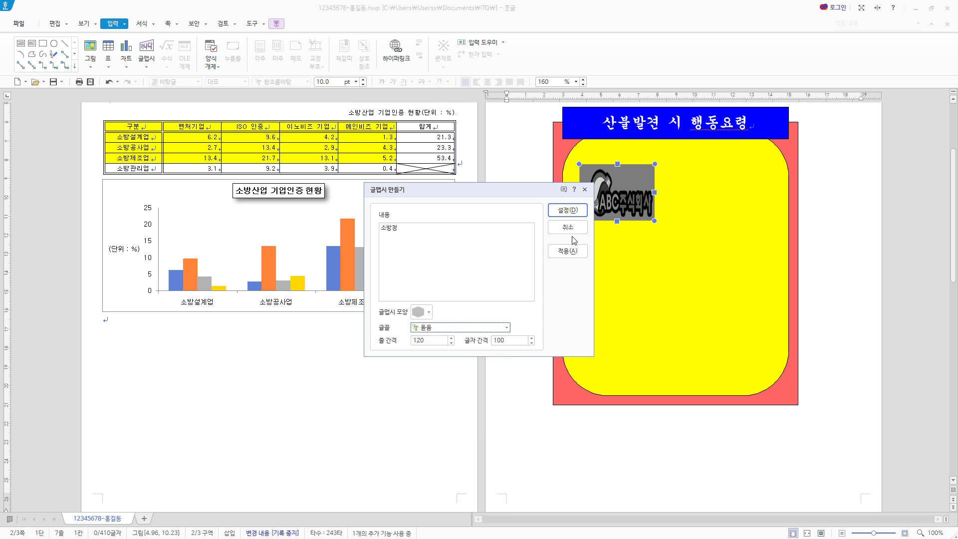
{"action": "left_click", "coordinate": [576, 211]}
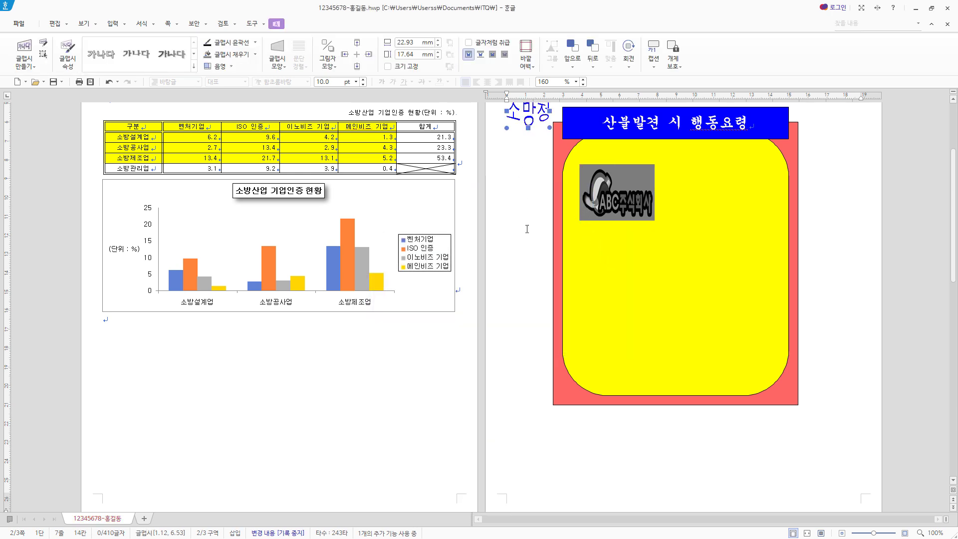
Set the 소방청 word art's size to 50 mm wide by 35 mm high.
{"action": "scroll", "coordinate": [613, 265], "scroll_direction": "up", "scroll_amount": 3}
{"action": "left_click_drag", "start_coordinate": [515, 202], "coordinate": [536, 230]}
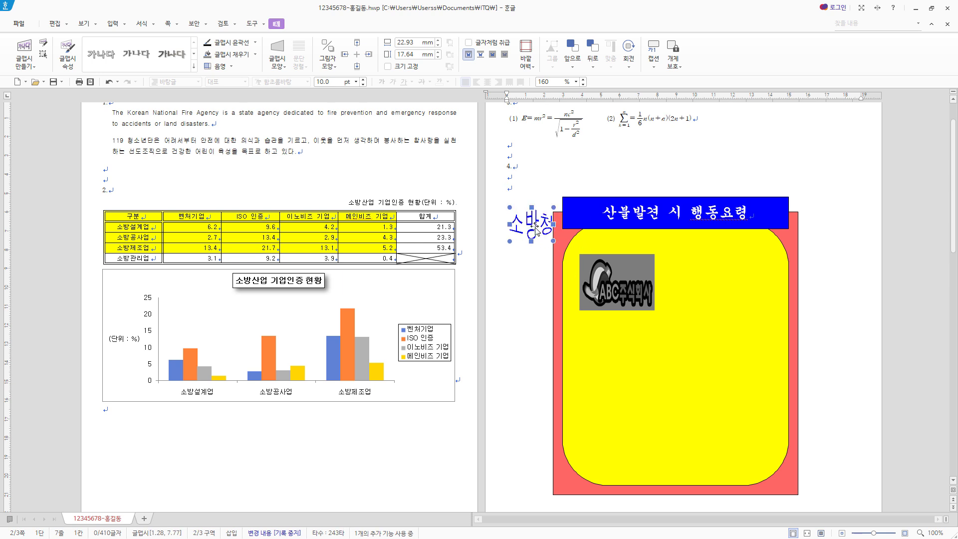
{"action": "double_click", "coordinate": [535, 231]}
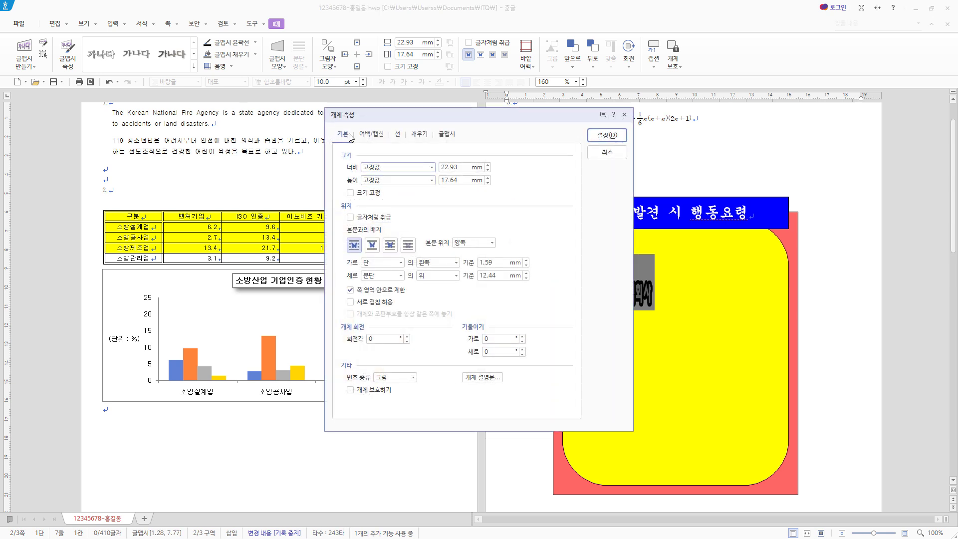
{"action": "left_click_drag", "start_coordinate": [459, 166], "coordinate": [379, 169]}
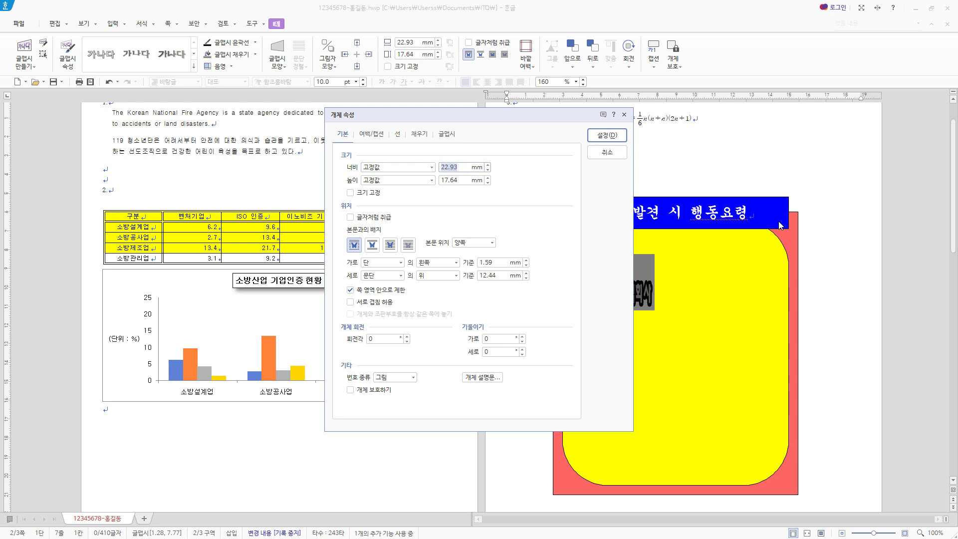
{"action": "type", "text": "50"}
{"action": "key", "text": "Tab"}
{"action": "key", "text": "Tab"}
{"action": "type", "text": "35"}
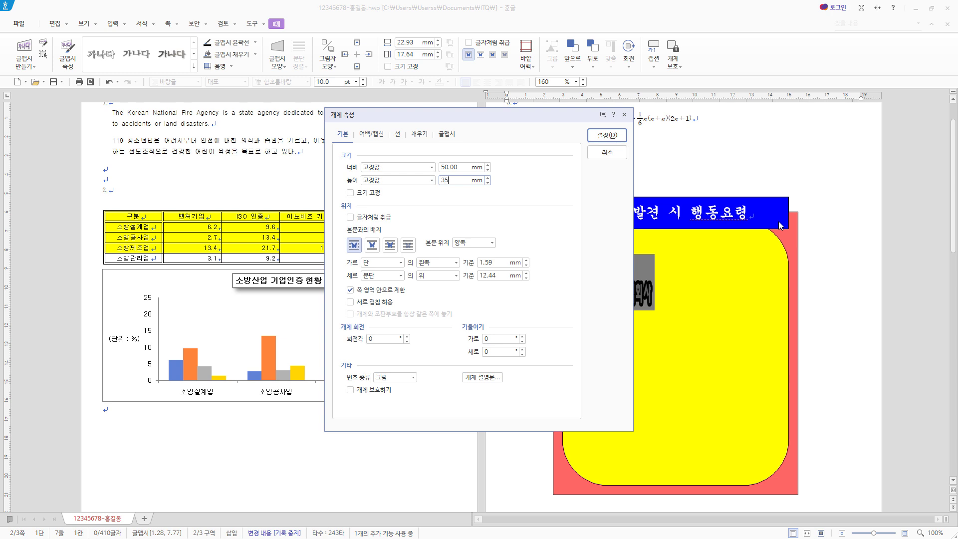
{"action": "key", "text": "Tab"}
{"action": "key", "text": "Tab"}
{"action": "key", "text": "Tab"}
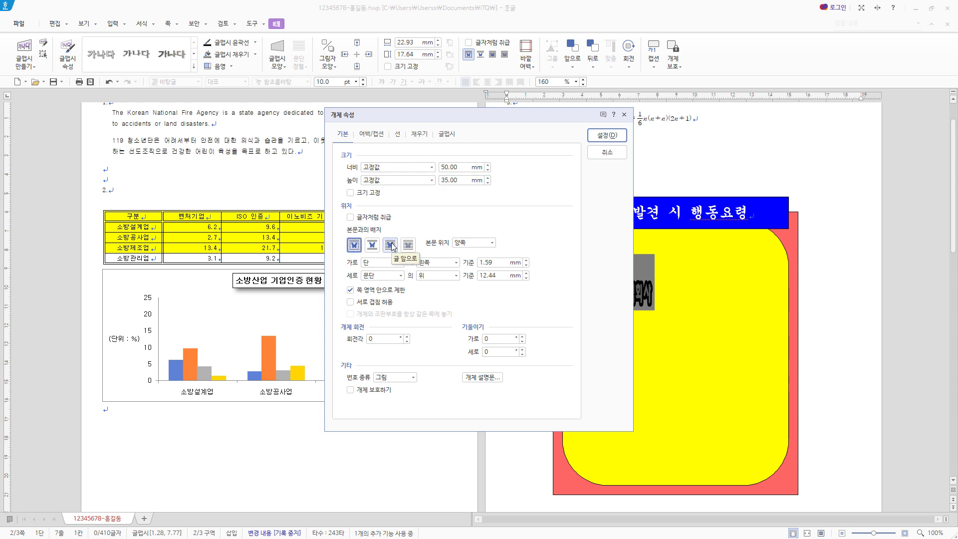
Place the 소방청 word art in front of the text (글 앞으로) and move it beside the logo, on the logo's right.
{"action": "left_click", "coordinate": [390, 245]}
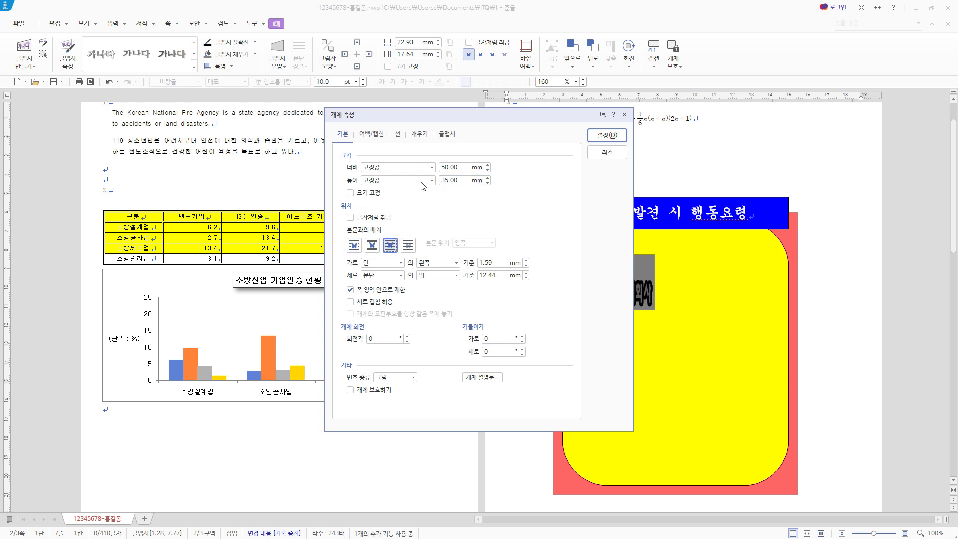
{"action": "left_click", "coordinate": [417, 134]}
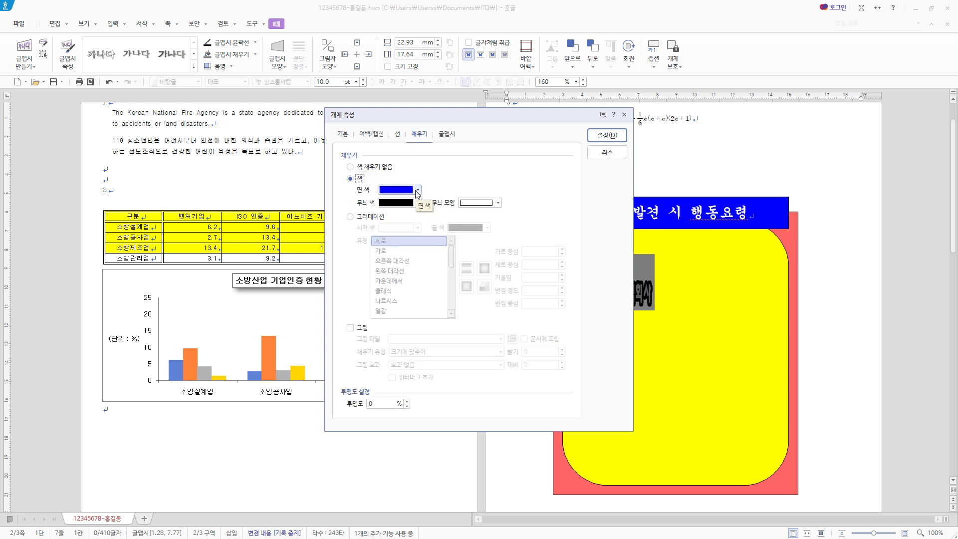
{"action": "left_click", "coordinate": [617, 140]}
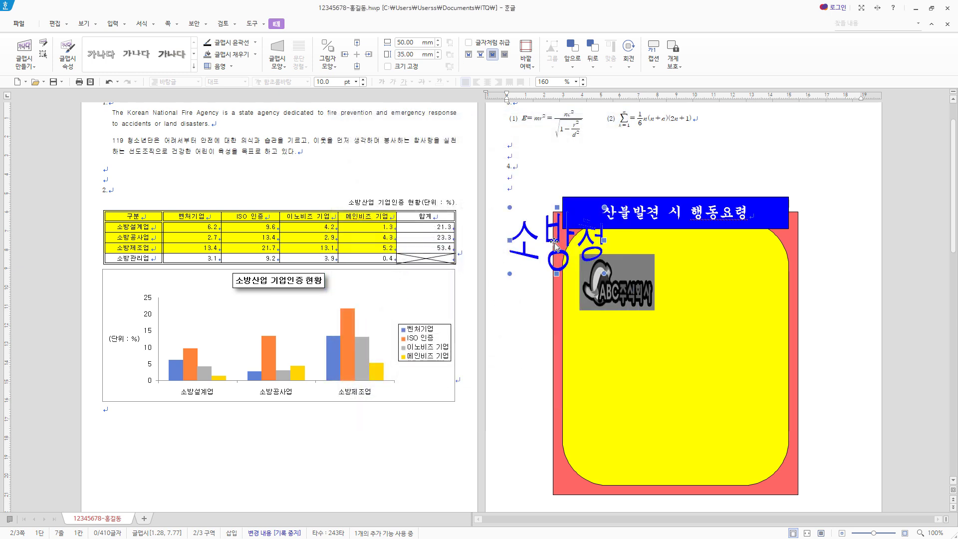
{"action": "left_click_drag", "start_coordinate": [553, 244], "coordinate": [719, 287]}
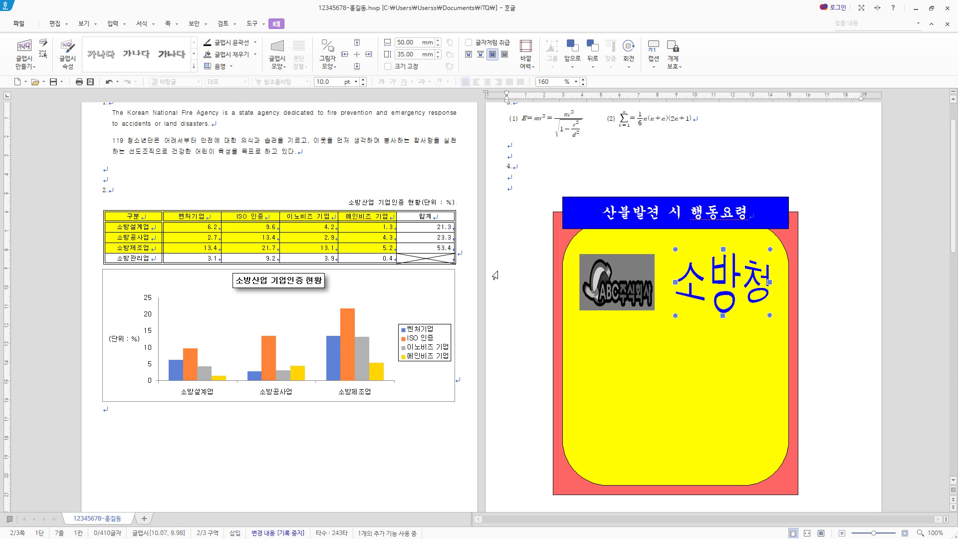
Draw a rectangle about 17 mm wide by 15 mm high on the yellow shape, below the logo.
{"action": "left_click", "coordinate": [85, 27]}
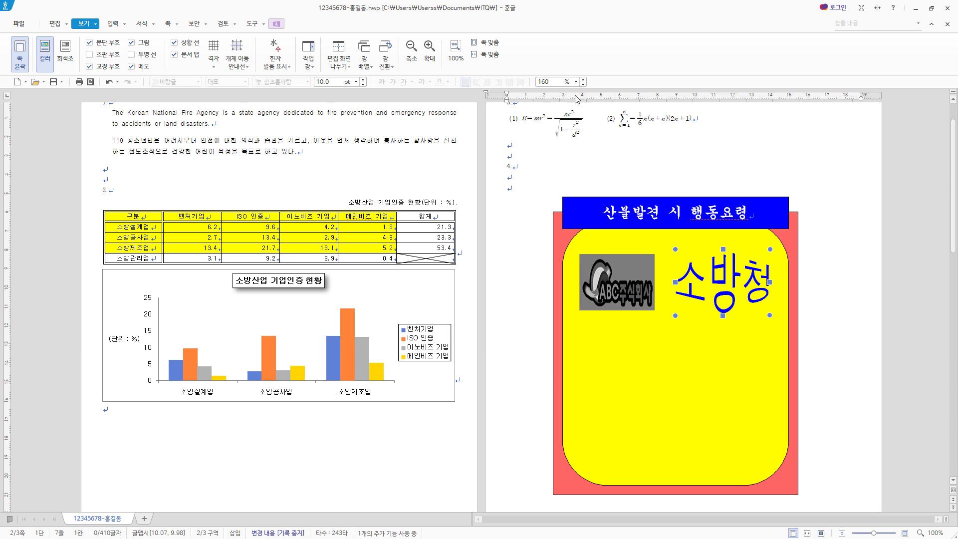
{"action": "left_click", "coordinate": [494, 55]}
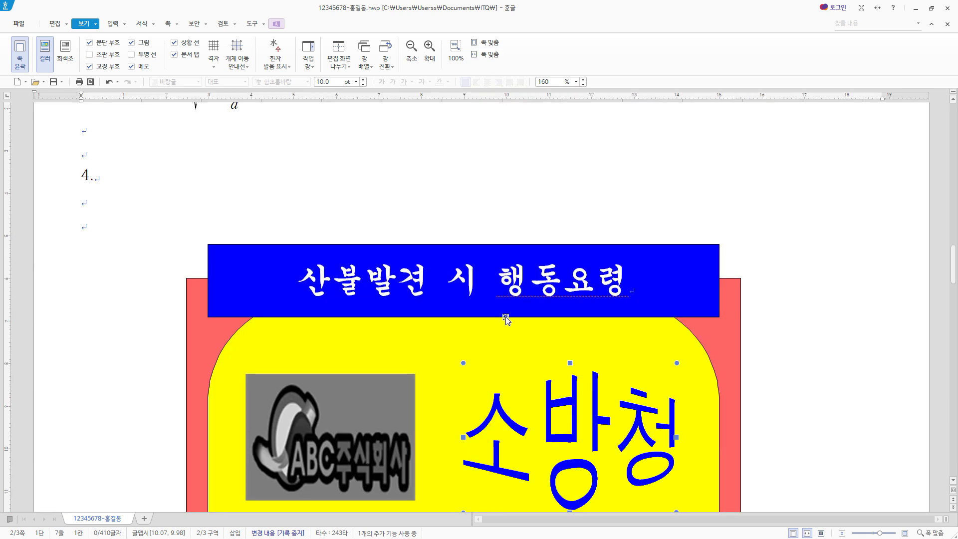
{"action": "scroll", "coordinate": [506, 319], "scroll_direction": "down", "scroll_amount": 3}
{"action": "scroll", "coordinate": [506, 321], "scroll_direction": "up", "scroll_amount": 2}
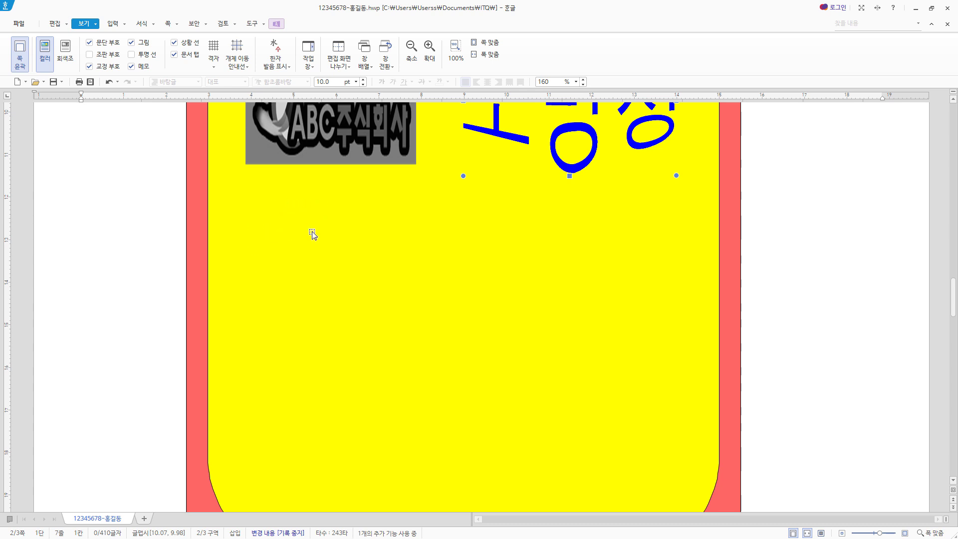
{"action": "left_click", "coordinate": [112, 25]}
{"action": "left_click", "coordinate": [43, 44]}
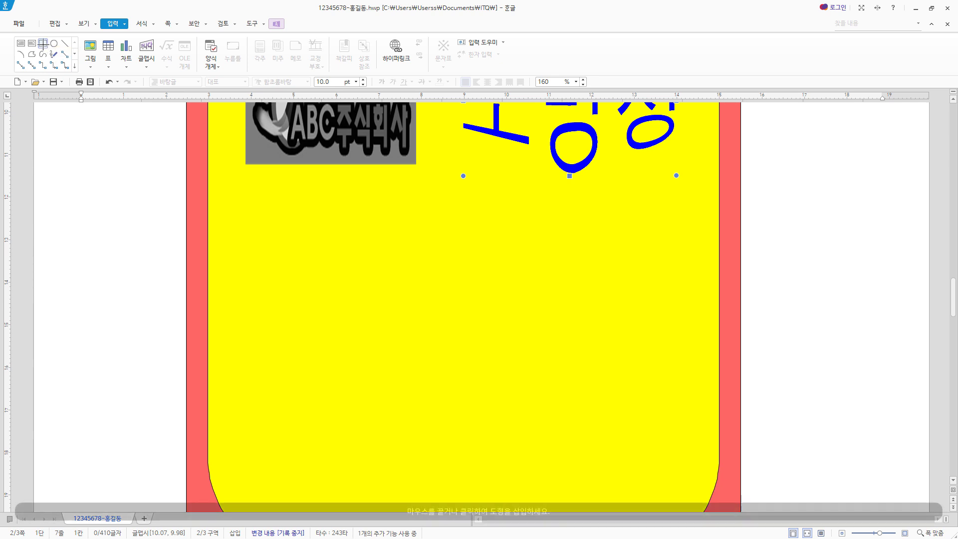
{"action": "left_click_drag", "start_coordinate": [242, 203], "coordinate": [316, 267]}
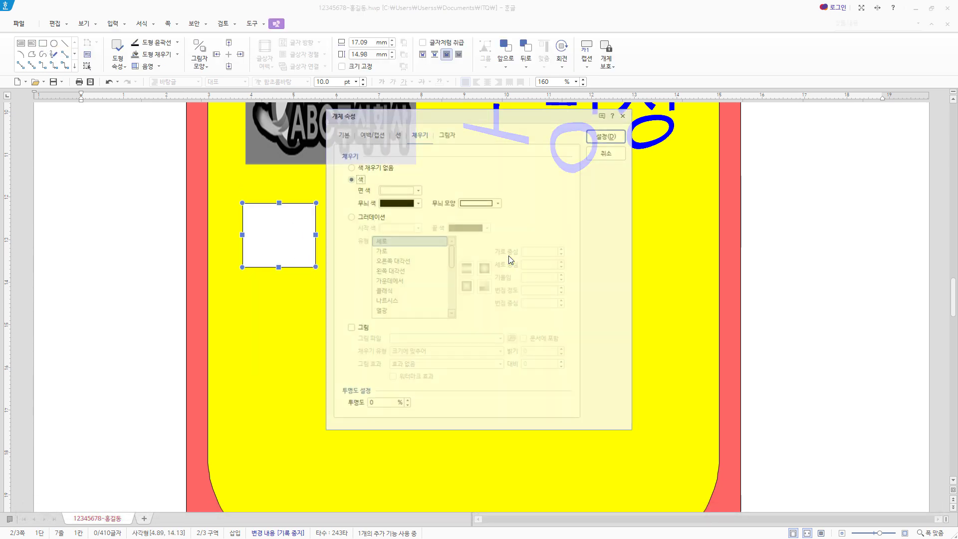
Set the new rectangle's size to 13 mm wide by 15 mm high in its object properties.
{"action": "key", "text": "p"}
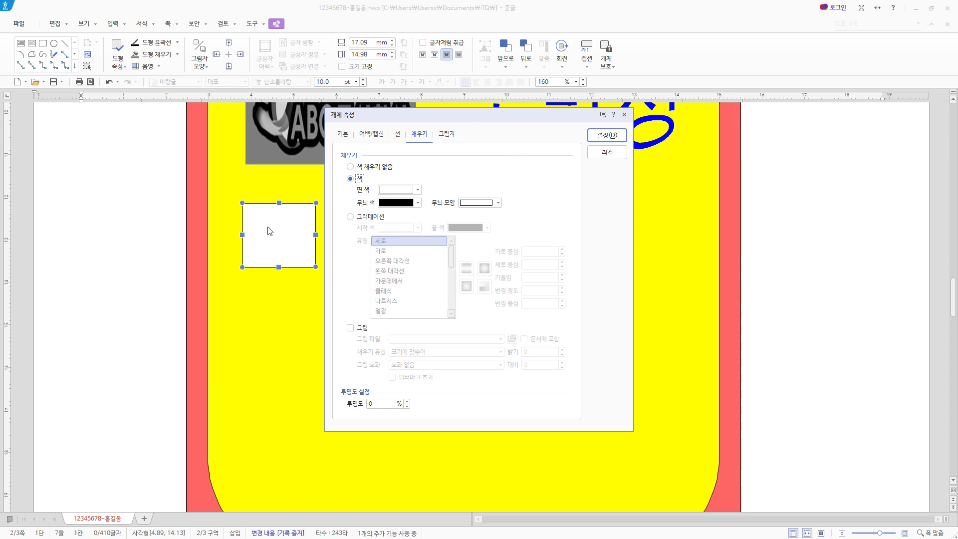
{"action": "left_click", "coordinate": [342, 134]}
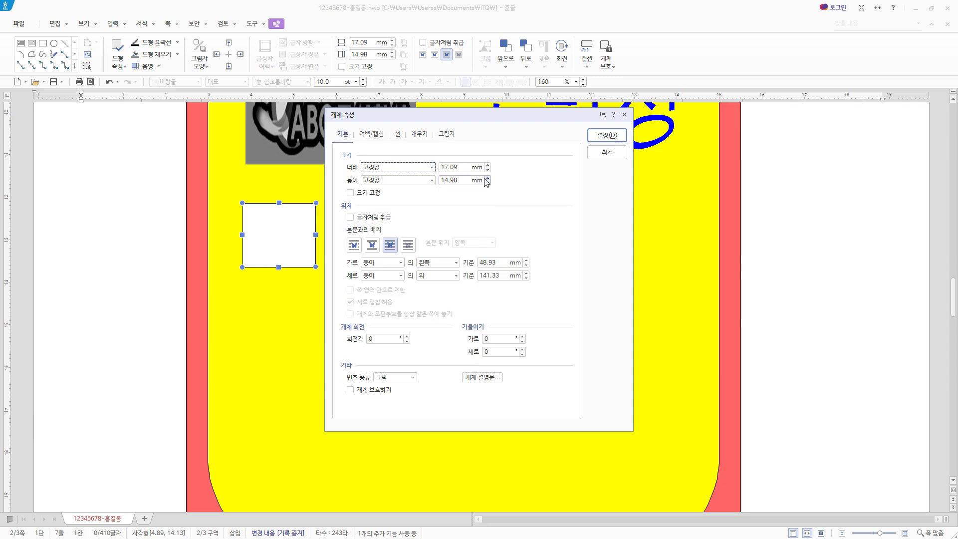
{"action": "key", "text": "Tab"}
{"action": "type", "text": "13"}
{"action": "key", "text": "Tab"}
{"action": "key", "text": "Tab"}
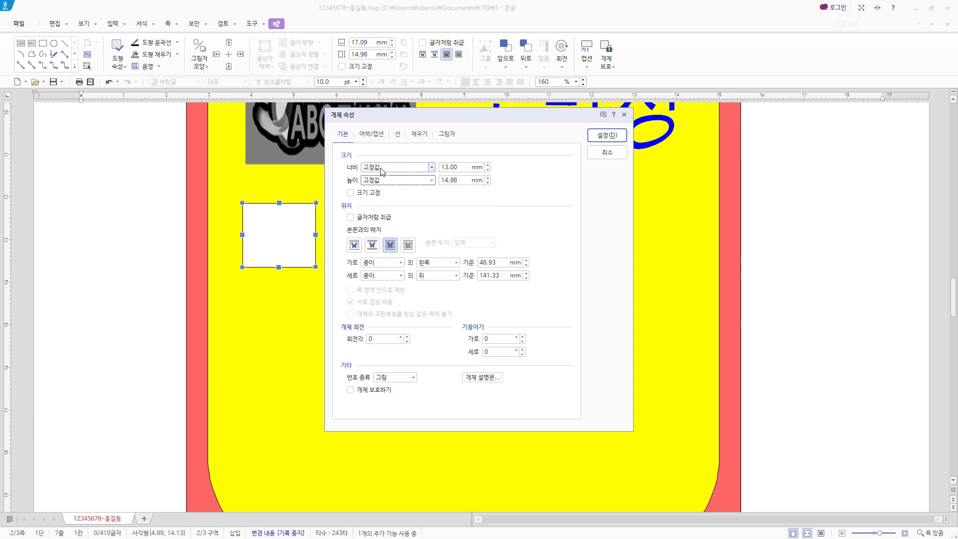
{"action": "type", "text": "15"}
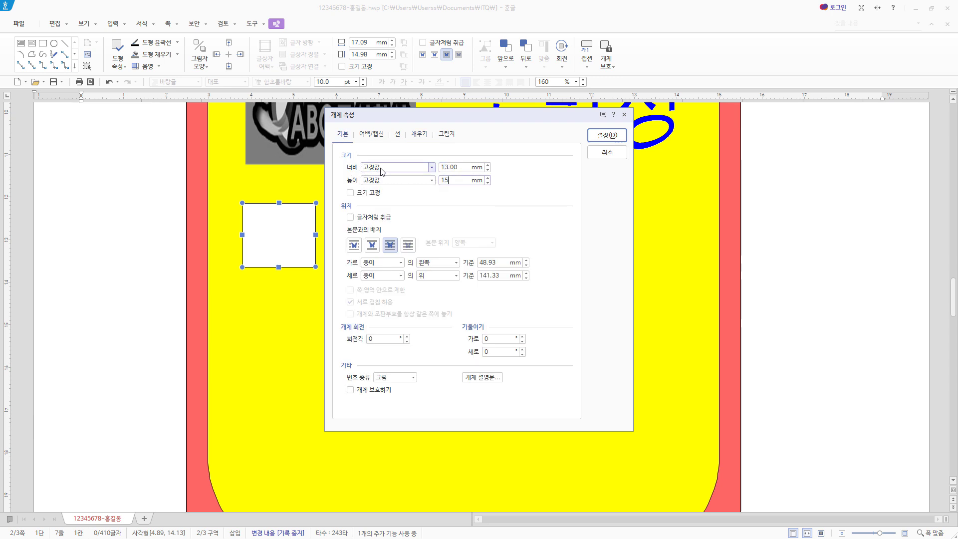
Choose a medium violet-blue face color (면 색) as the rectangle's fill.
{"action": "left_click", "coordinate": [419, 136]}
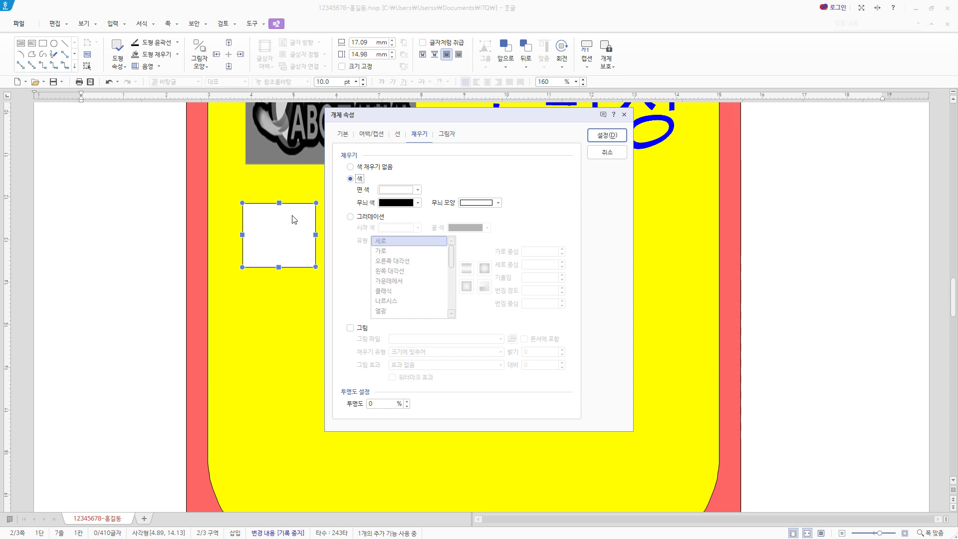
{"action": "left_click", "coordinate": [417, 190]}
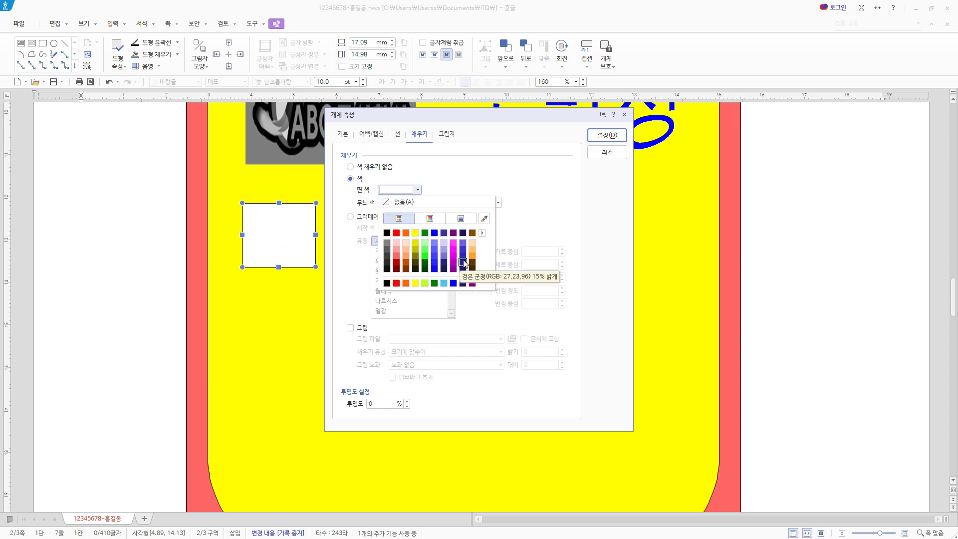
{"action": "left_click", "coordinate": [439, 257]}
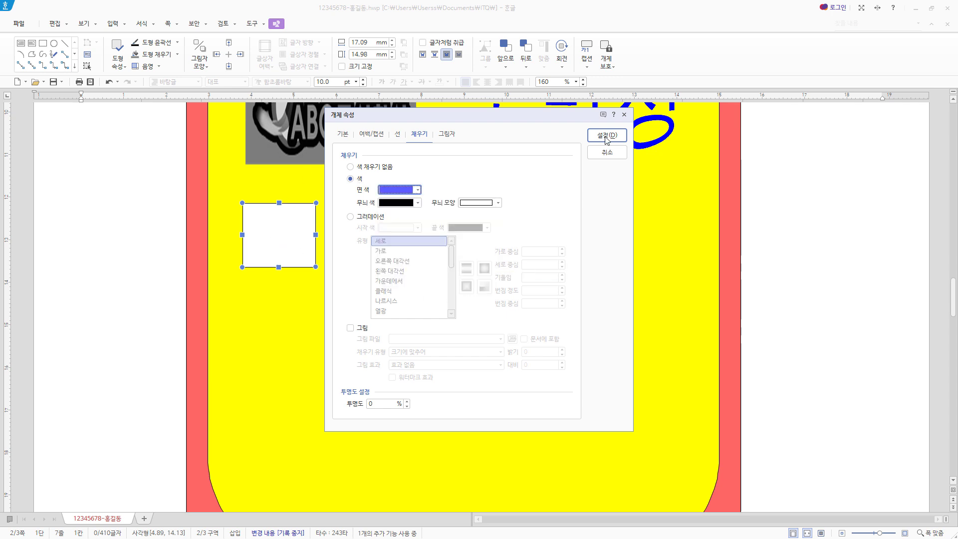
Give the rectangle rounded corners (둥근 모양) and move it slightly down toward the yellow shape's left edge.
{"action": "left_click", "coordinate": [397, 135]}
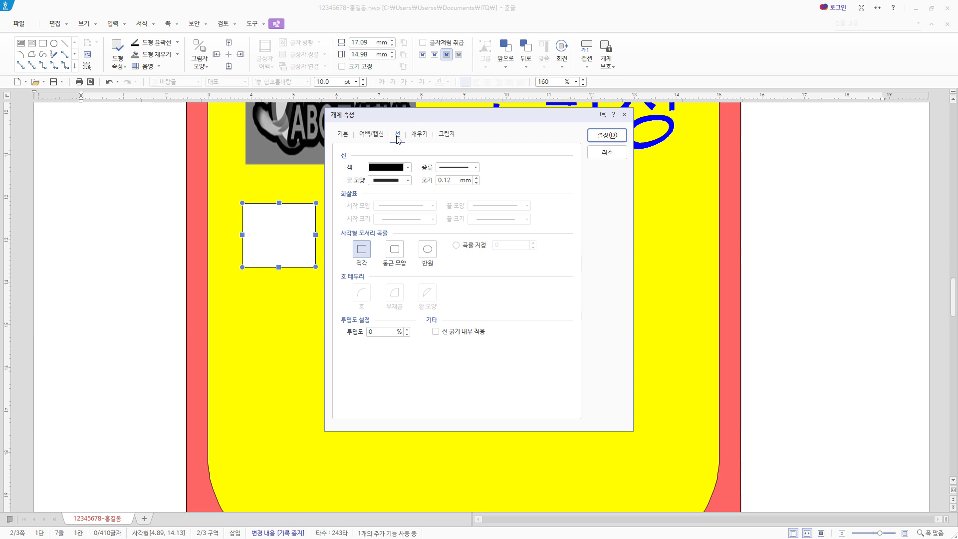
{"action": "left_click", "coordinate": [396, 251]}
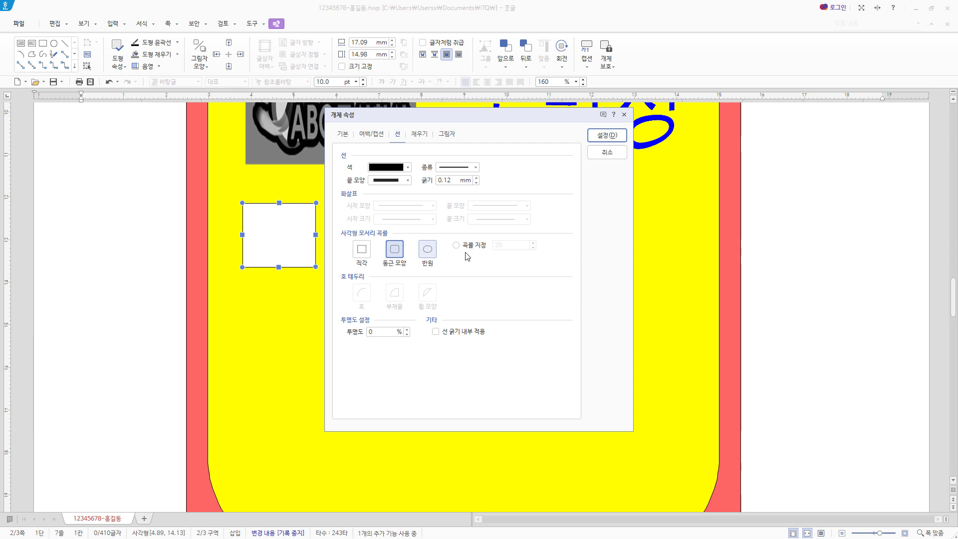
{"action": "left_click", "coordinate": [607, 135]}
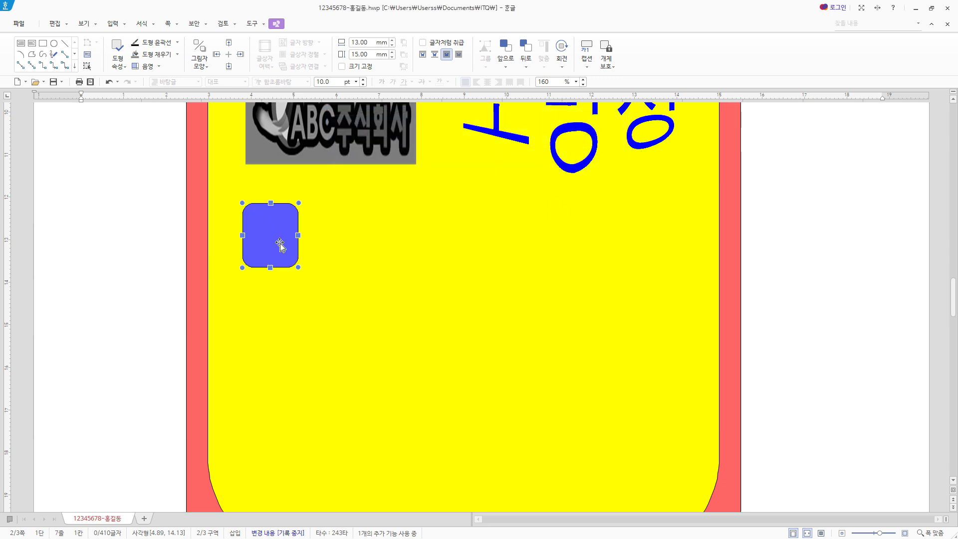
{"action": "left_click_drag", "start_coordinate": [275, 233], "coordinate": [255, 258]}
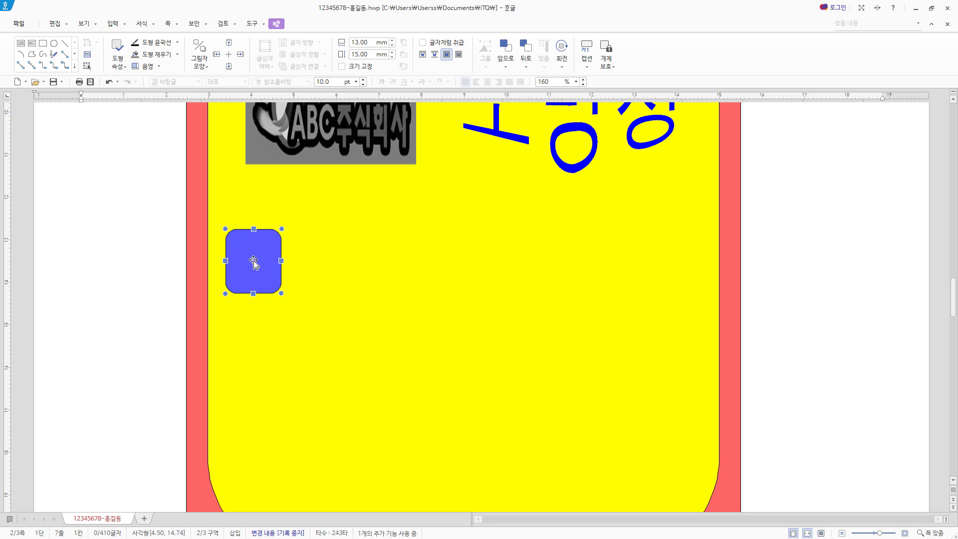
{"action": "key", "text": "Left"}
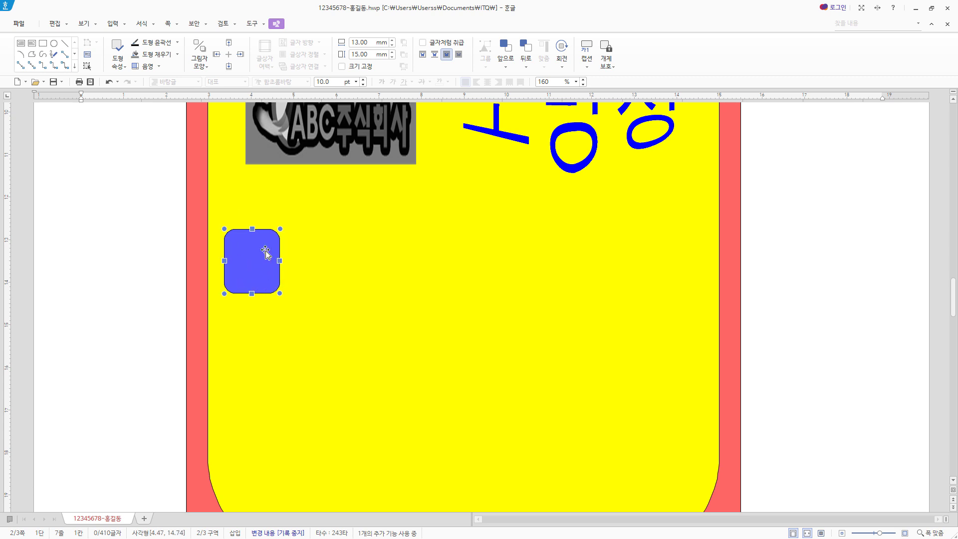
Draw a text box about 8.5 mm wide by 10.3 mm high inside the blue rounded rectangle and enter 가.
{"action": "left_click", "coordinate": [20, 44]}
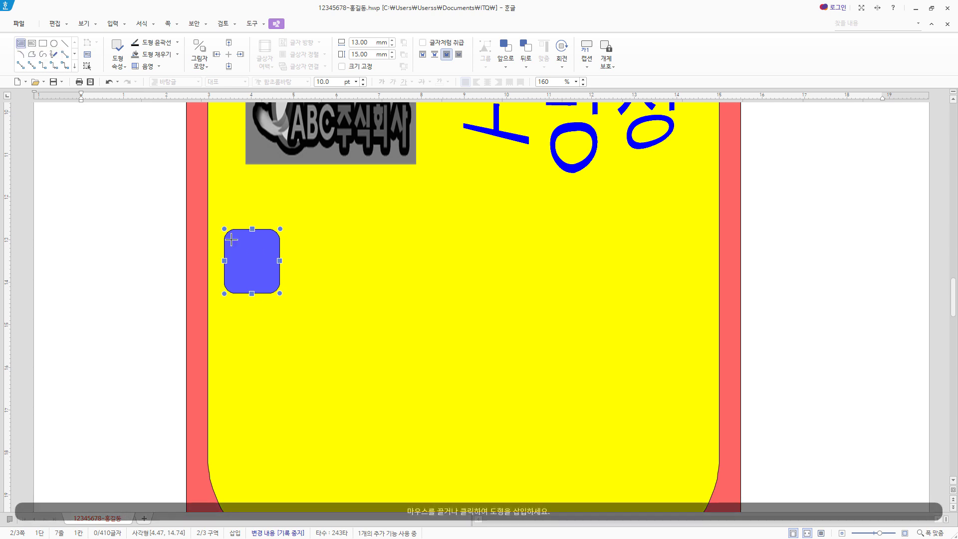
{"action": "left_click_drag", "start_coordinate": [231, 236], "coordinate": [268, 281]}
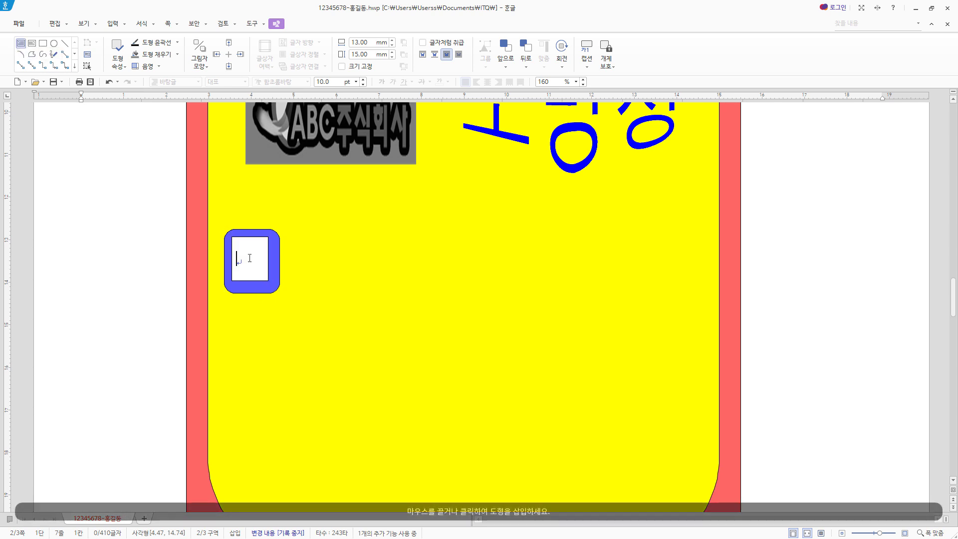
{"action": "type", "text": "가"}
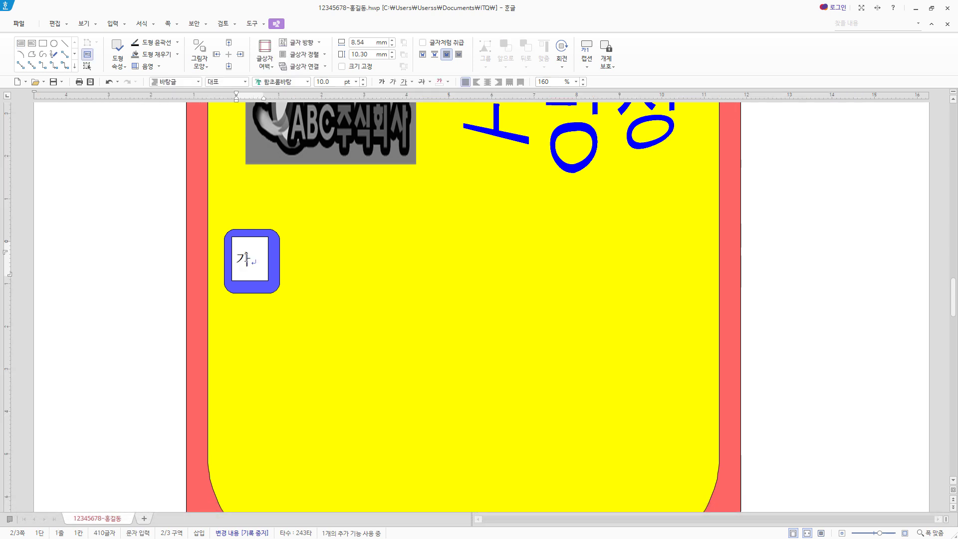
Format the 가 text box with the 궁서 font at 20 pt and center alignment.
{"action": "left_click", "coordinate": [261, 282]}
{"action": "type", "text": "궁서"}
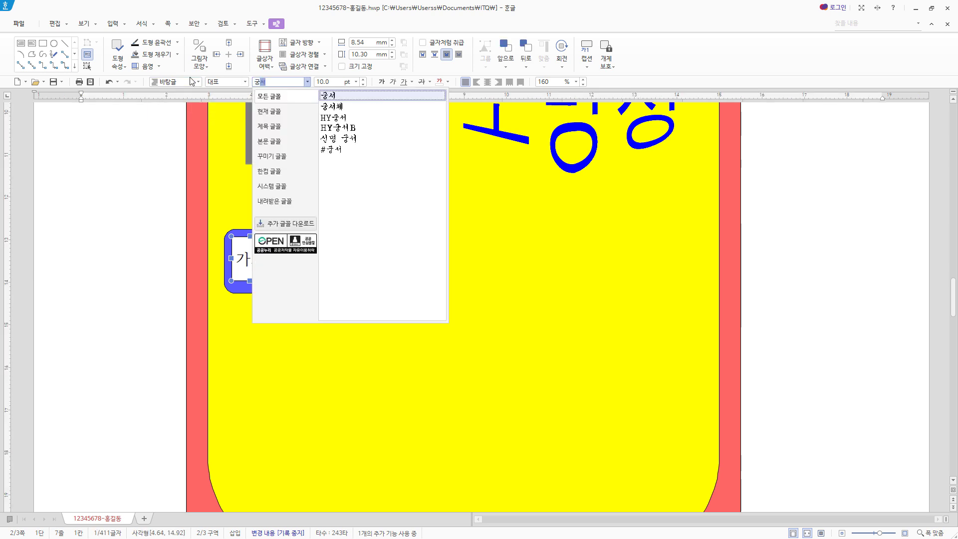
{"action": "key", "text": "Return"}
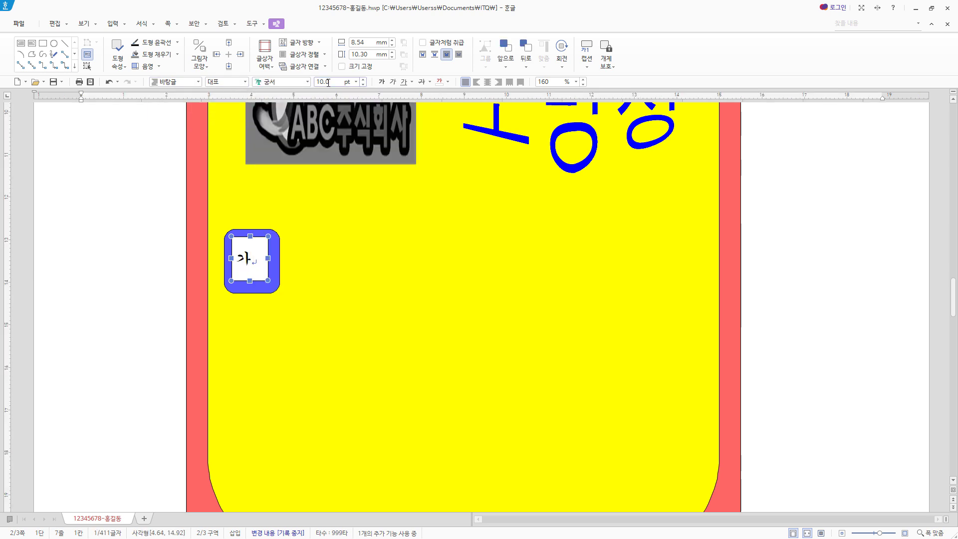
{"action": "left_click_drag", "start_coordinate": [330, 82], "coordinate": [271, 83]}
{"action": "type", "text": "20"}
{"action": "key", "text": "Return"}
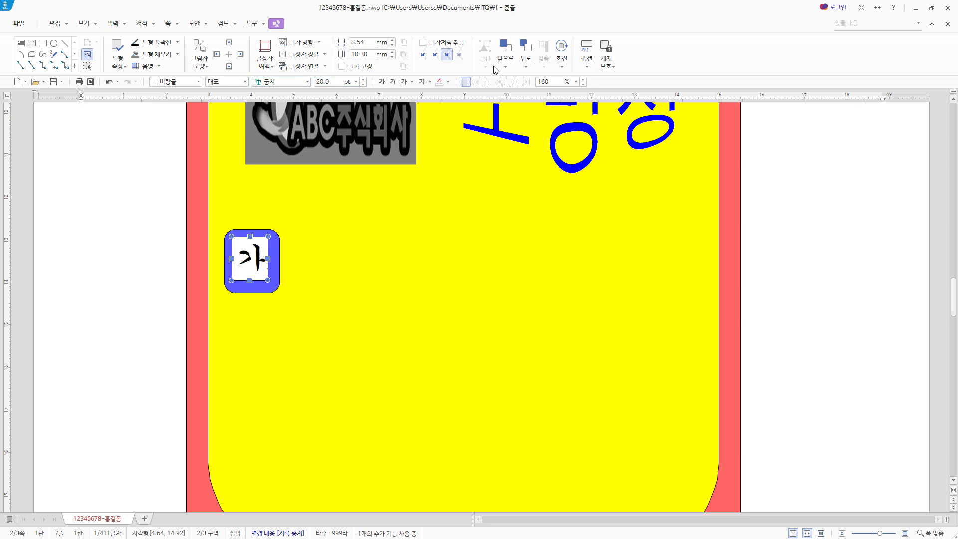
{"action": "left_click", "coordinate": [487, 82]}
Set the 가 text box's size to 10 mm wide by 12 mm high, keeping its white fill.
{"action": "double_click", "coordinate": [267, 277]}
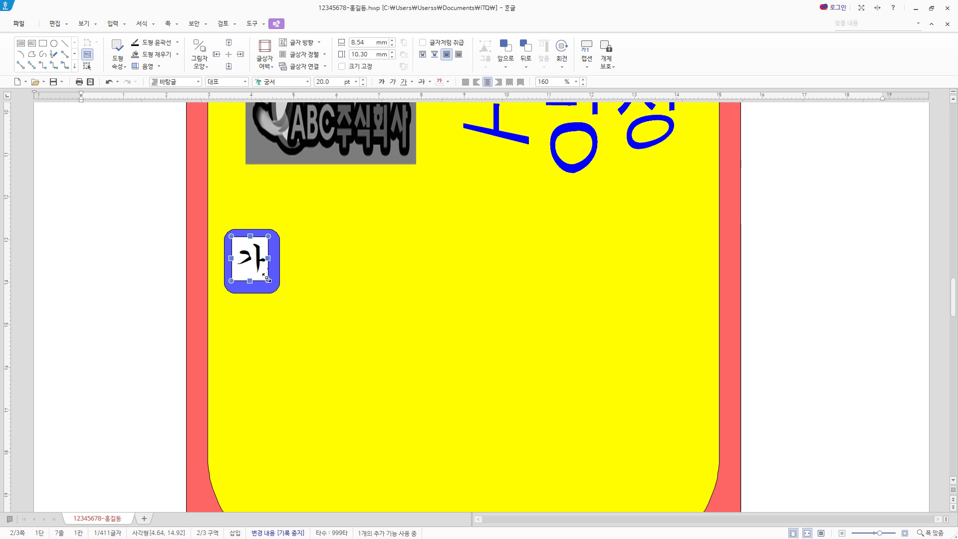
{"action": "left_click", "coordinate": [346, 134]}
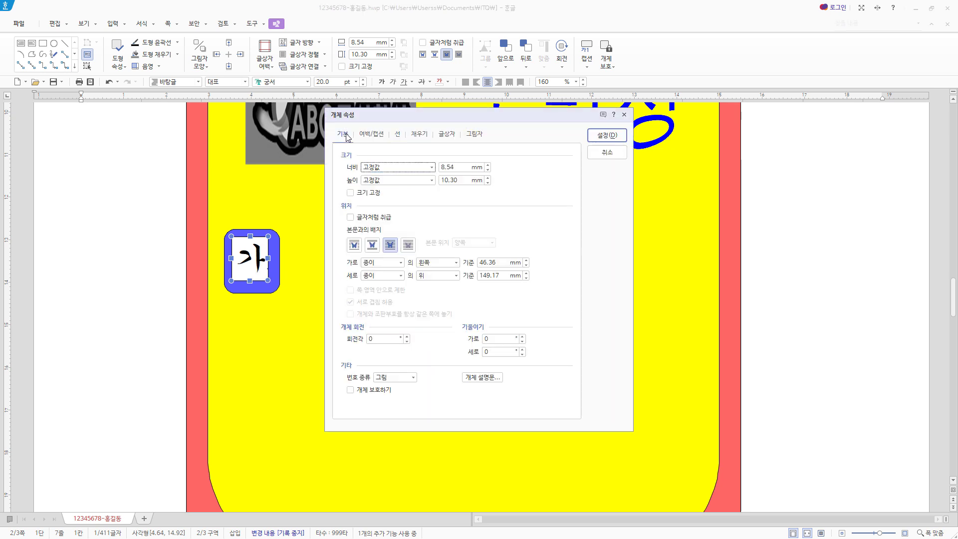
{"action": "left_click_drag", "start_coordinate": [458, 168], "coordinate": [324, 171]}
{"action": "type", "text": "10"}
{"action": "key", "text": "Tab"}
{"action": "key", "text": "Tab"}
{"action": "type", "text": "1"}
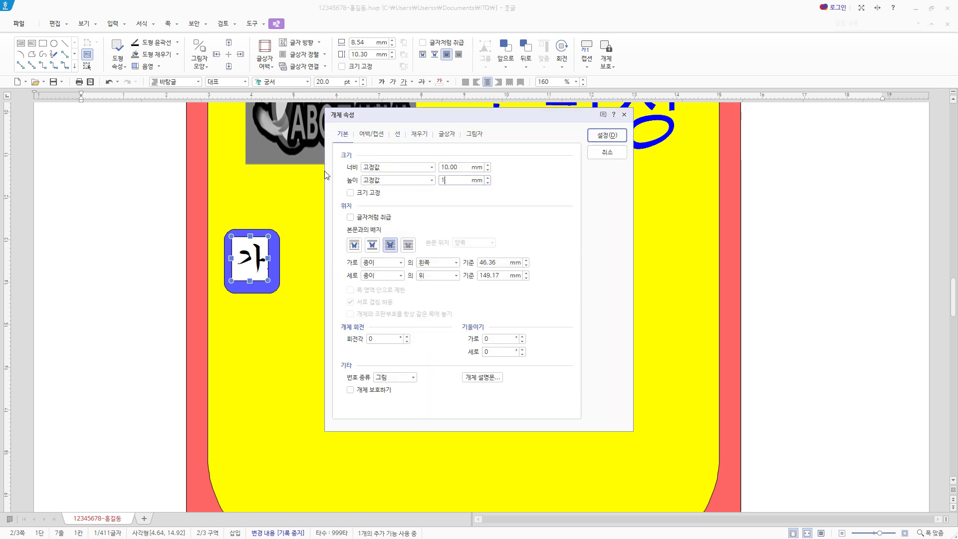
{"action": "left_click", "coordinate": [420, 134]}
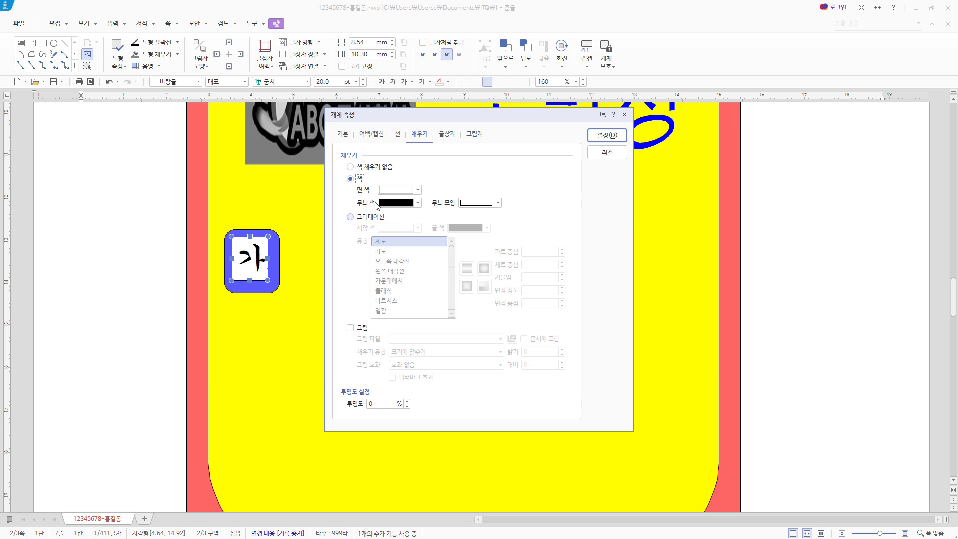
{"action": "left_click", "coordinate": [606, 135]}
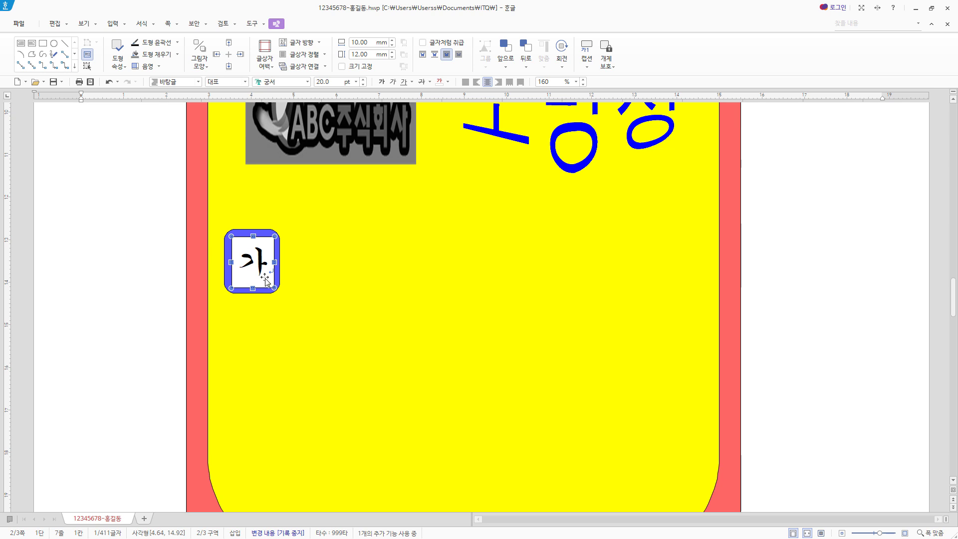
Nudge the 가 text box so it sits centered within the blue rounded rectangle.
{"action": "mouse_move", "coordinate": [265, 282]}
{"action": "left_mouse_down"}
{"action": "mouse_move", "coordinate": [259, 275]}
{"action": "mouse_move", "coordinate": [267, 282]}
{"action": "left_mouse_up"}
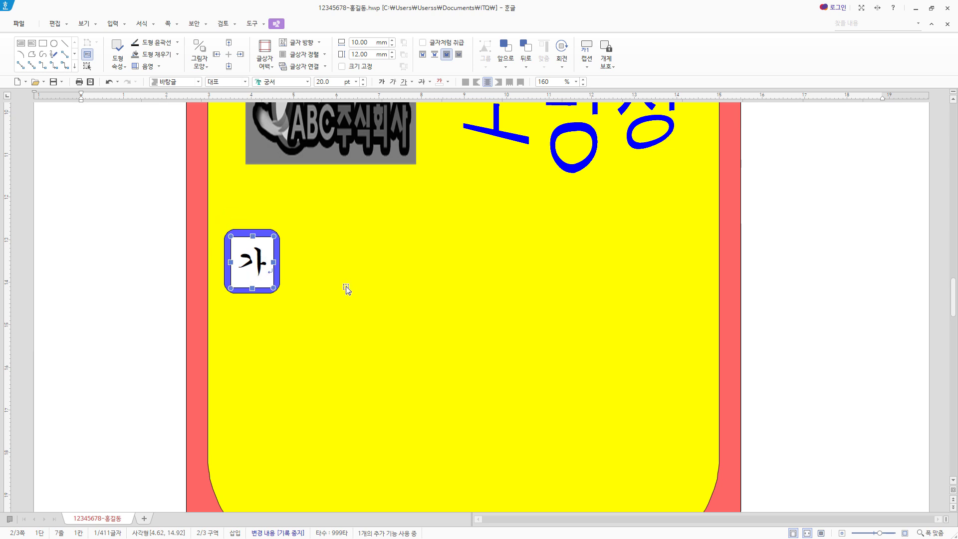
{"action": "key", "text": "Down"}
{"action": "key", "text": "Up"}
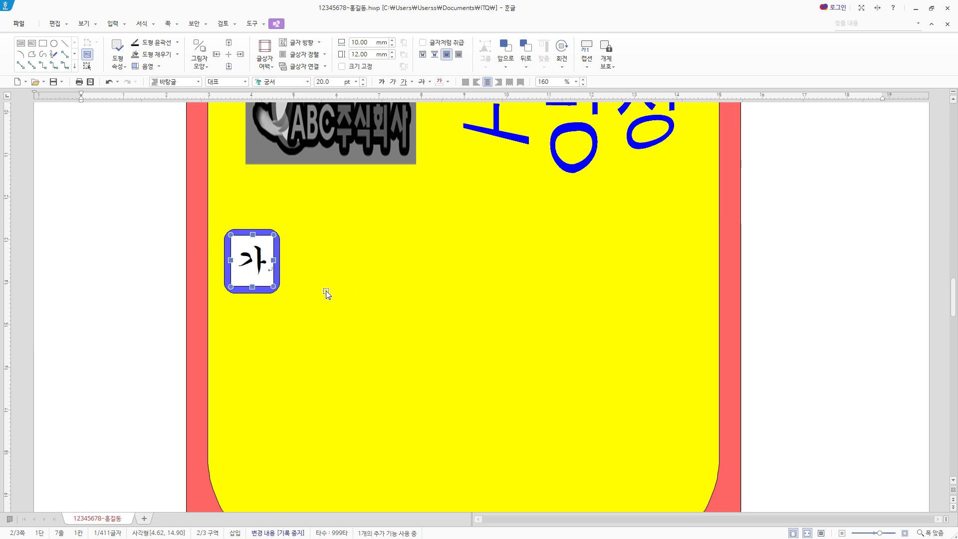
{"action": "key", "text": "Down"}
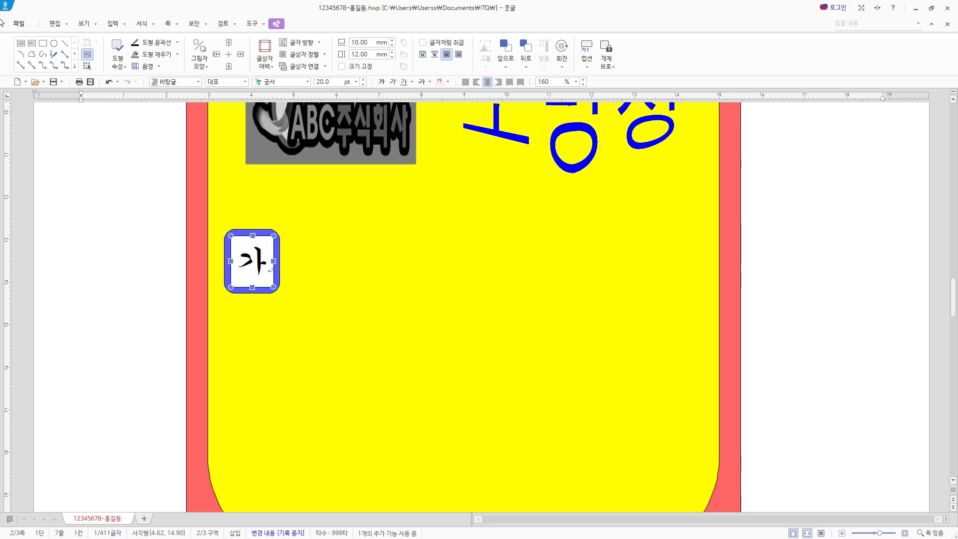
Draw a text box about 97 mm by 13 mm to the right of the 가 box, reading 산림청, 소방서 등 신고하기.
{"action": "left_click", "coordinate": [20, 46]}
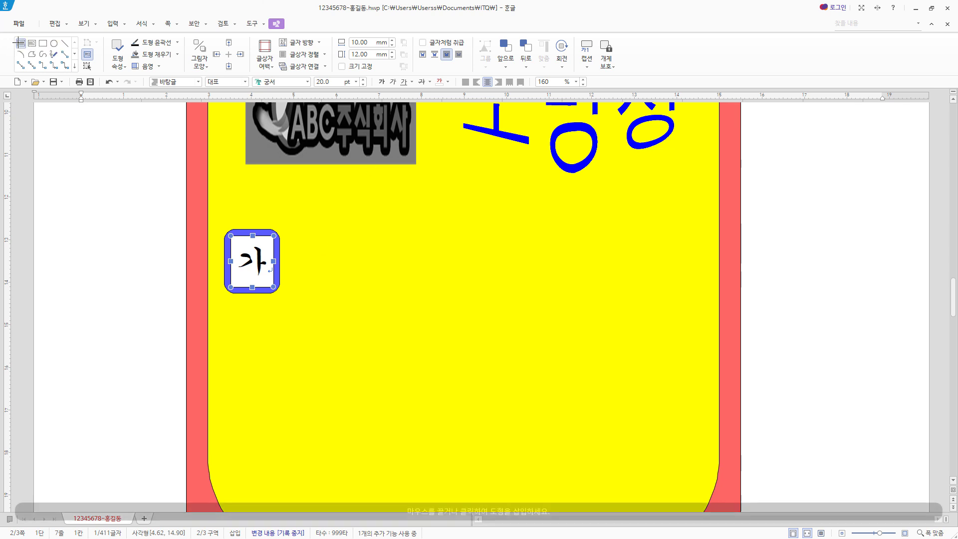
{"action": "left_click_drag", "start_coordinate": [288, 236], "coordinate": [699, 290]}
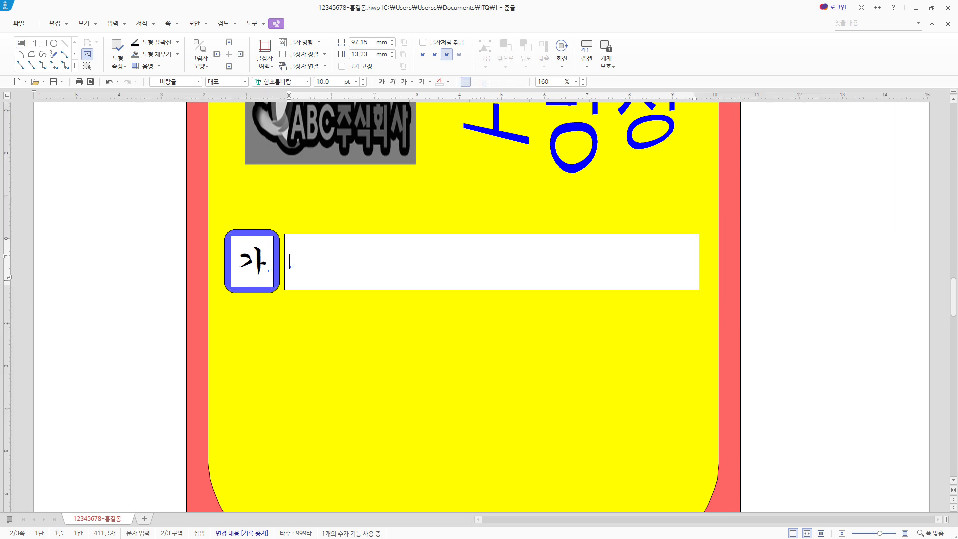
{"action": "type", "text": "산림청, 소방서 등 신고하기"}
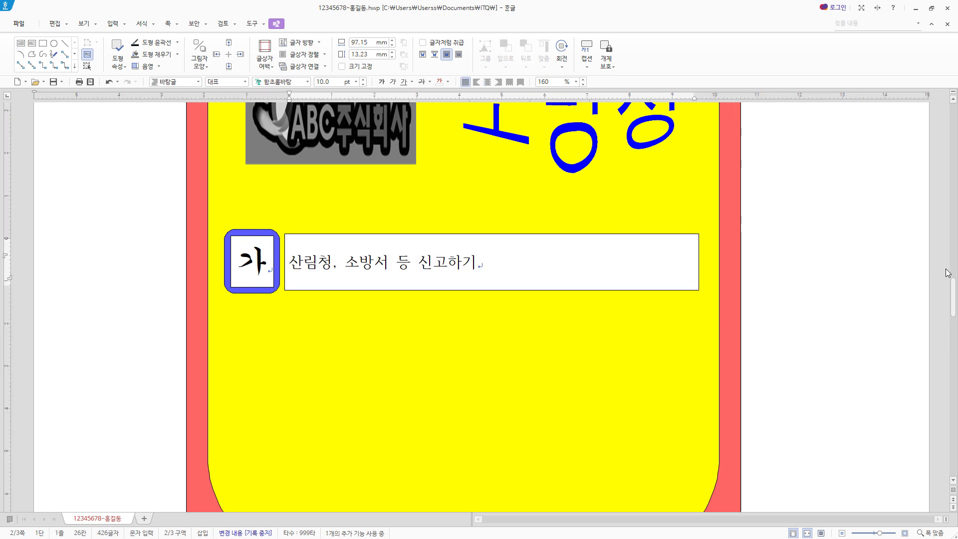
Give the 산림청, 소방서 등 신고하기 text box a dashed outline and no fill (색 채우기 없음).
{"action": "double_click", "coordinate": [669, 290]}
{"action": "left_click", "coordinate": [350, 136]}
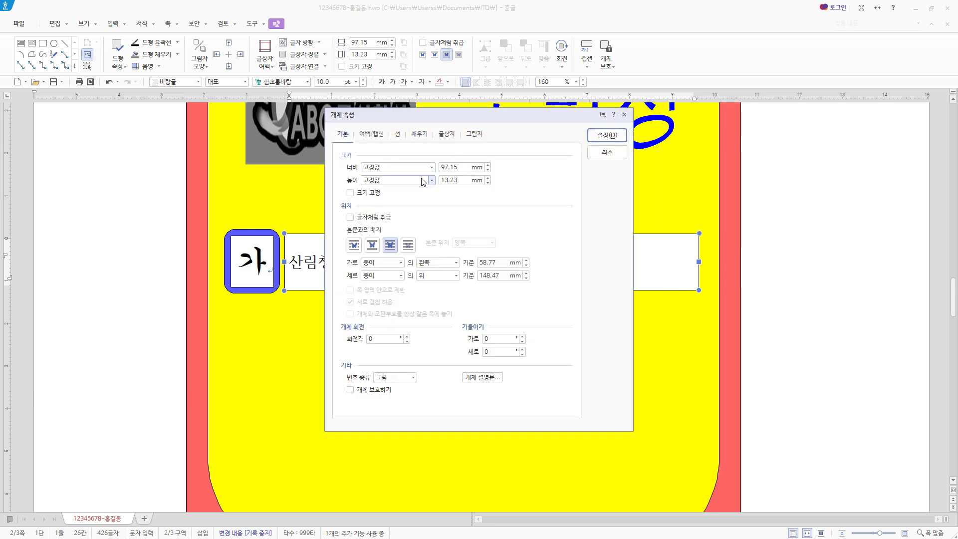
{"action": "left_click", "coordinate": [397, 134]}
{"action": "left_click", "coordinate": [473, 171]}
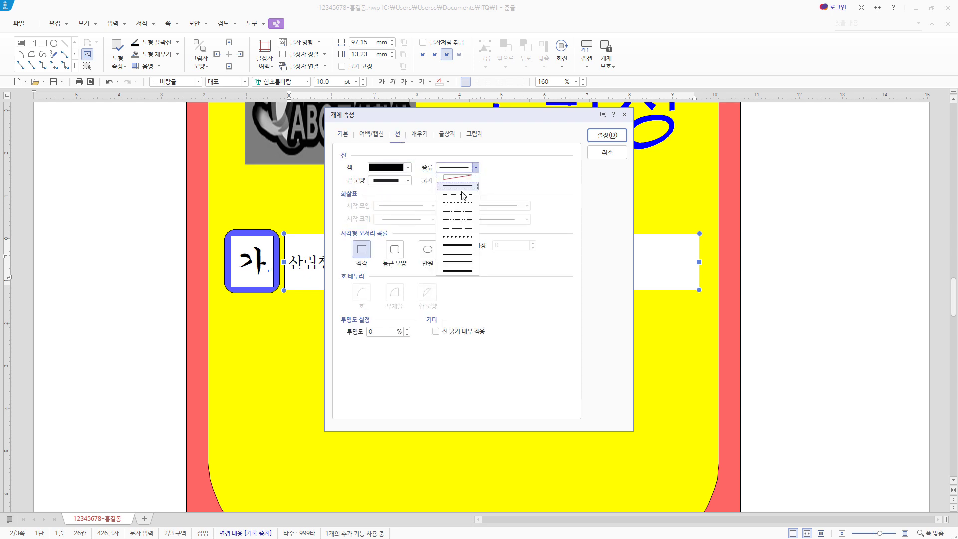
{"action": "left_click", "coordinate": [456, 189]}
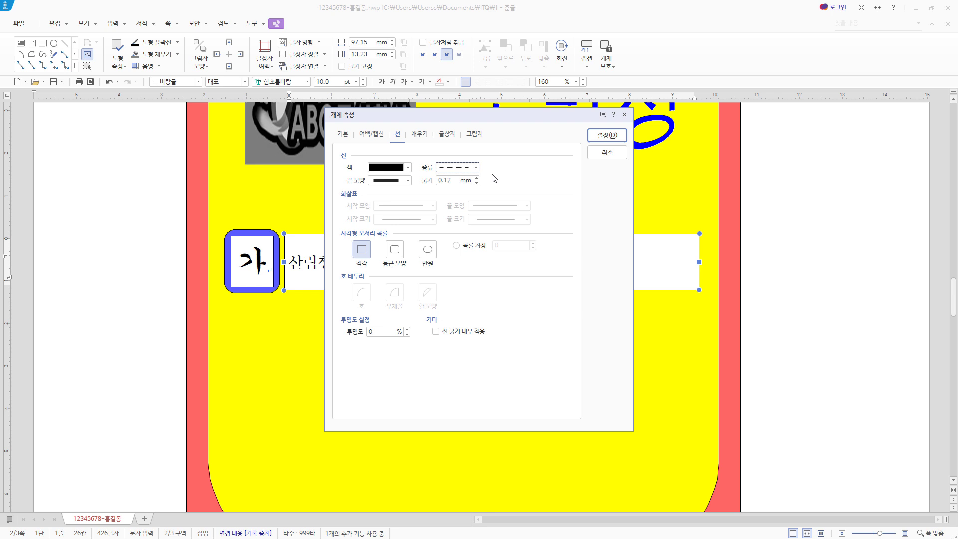
{"action": "left_click", "coordinate": [419, 134]}
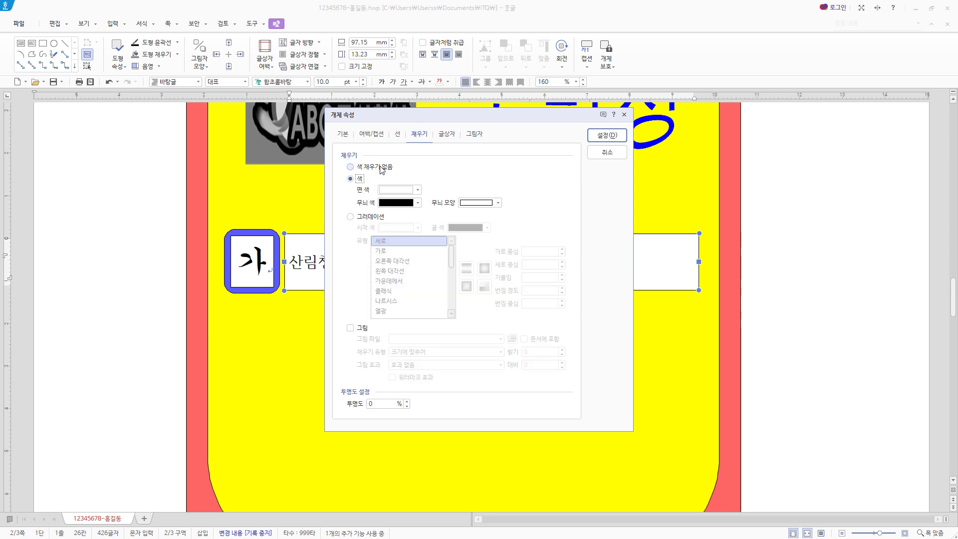
{"action": "left_click", "coordinate": [350, 167]}
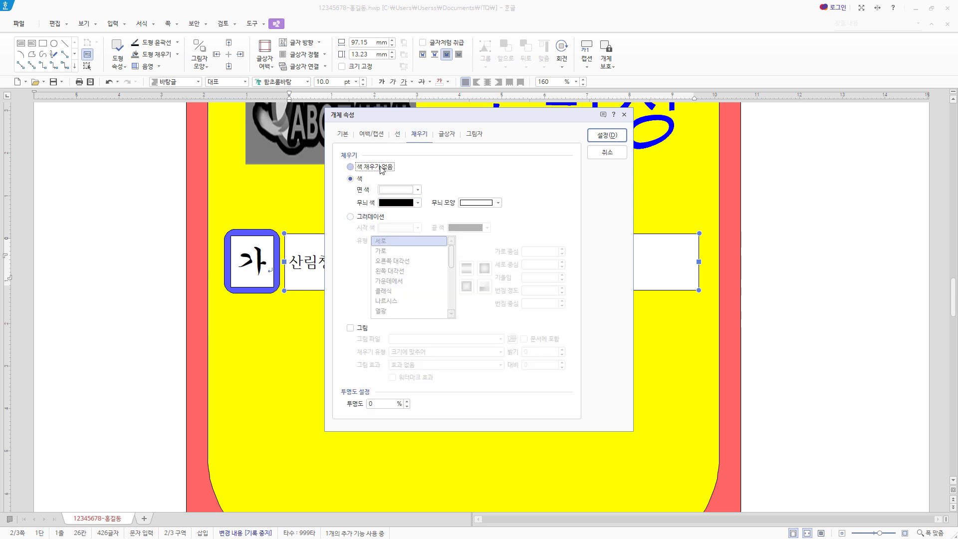
{"action": "left_click", "coordinate": [607, 135]}
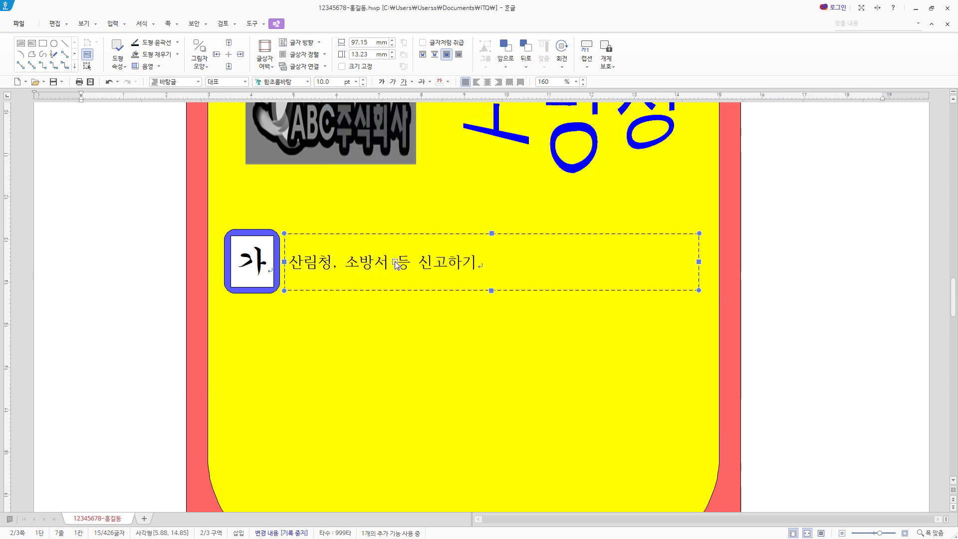
Format the 산림청, 소방서 등 신고하기 text in 굴림, 18 pt, centre-aligned.
{"action": "left_click", "coordinate": [296, 81]}
{"action": "type", "text": "굴림"}
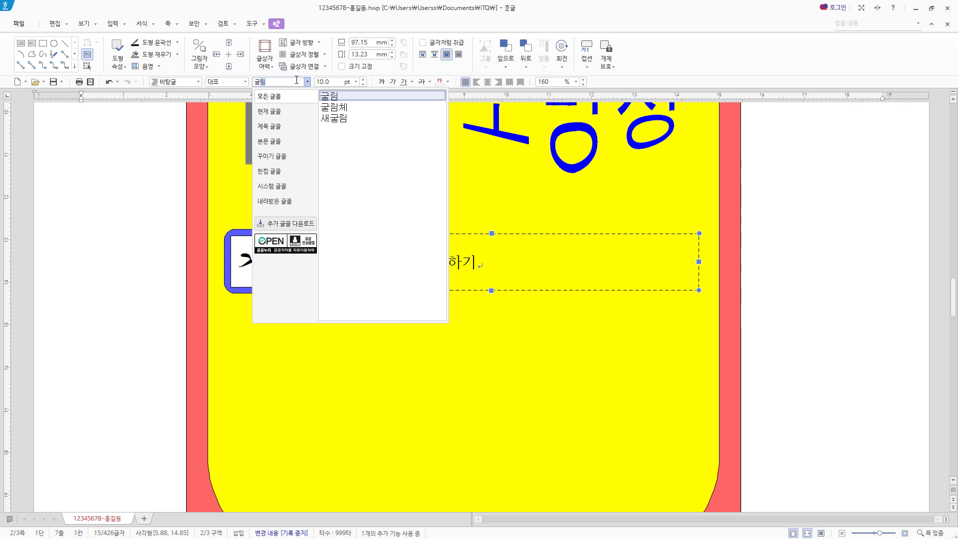
{"action": "key", "text": "Return"}
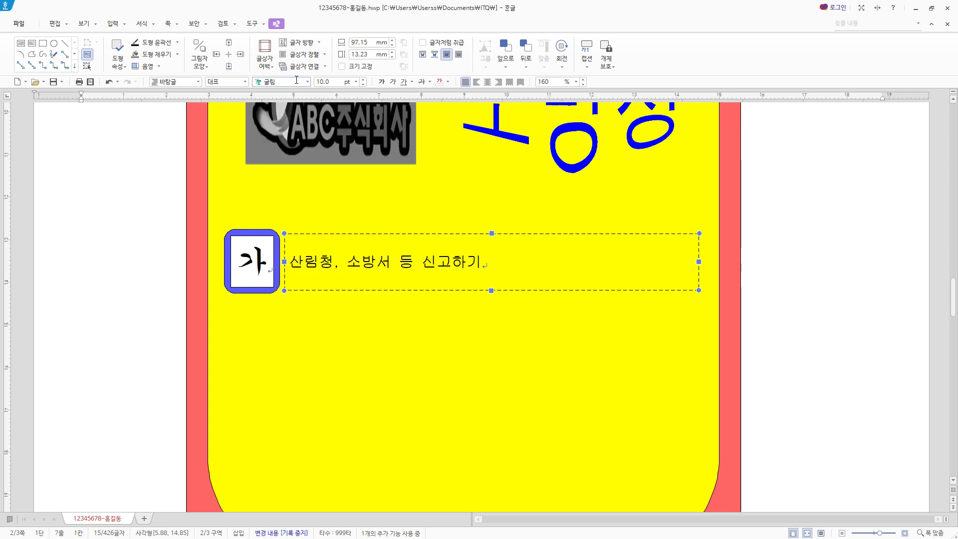
{"action": "left_click", "coordinate": [330, 81]}
{"action": "type", "text": "18"}
{"action": "key", "text": "Return"}
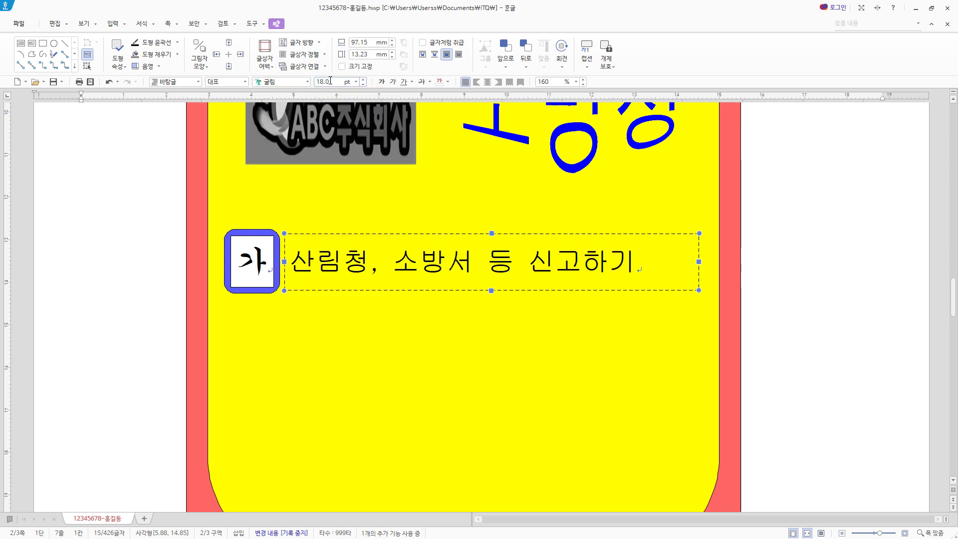
{"action": "left_click", "coordinate": [486, 83]}
Duplicate the whole 가 row twice below it, changing the copies' texts to 나 안전지대로 신속히 대피하기 and 다 바람을 등지고 엎드려 기다리기.
{"action": "scroll", "coordinate": [460, 216], "scroll_direction": "down", "scroll_amount": 2}
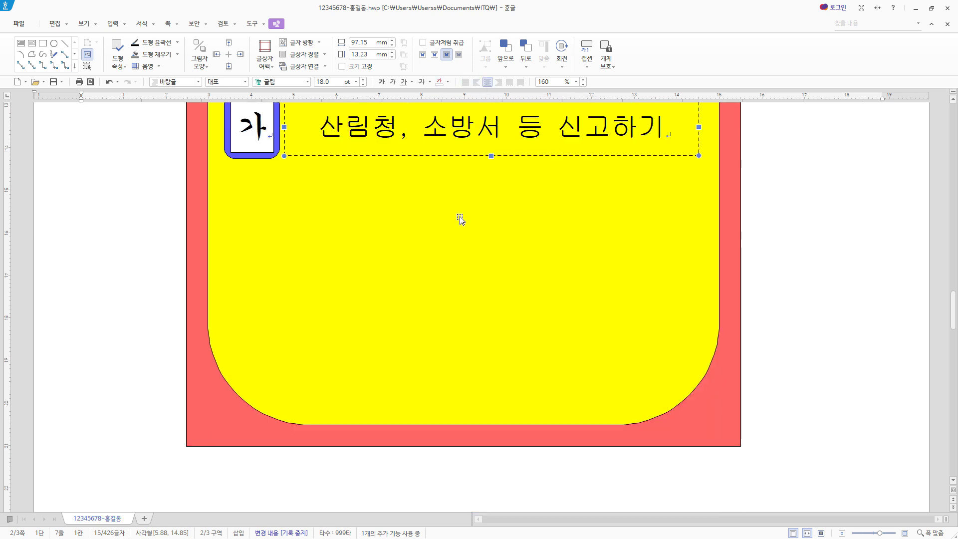
{"action": "scroll", "coordinate": [462, 242], "scroll_direction": "up", "scroll_amount": 1}
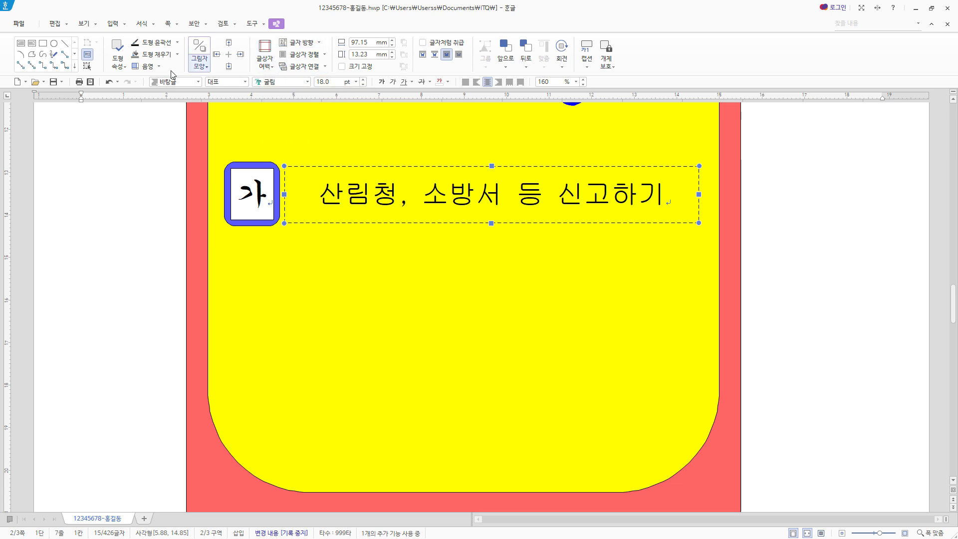
{"action": "left_click", "coordinate": [88, 69]}
{"action": "left_click_drag", "start_coordinate": [137, 134], "coordinate": [783, 270]}
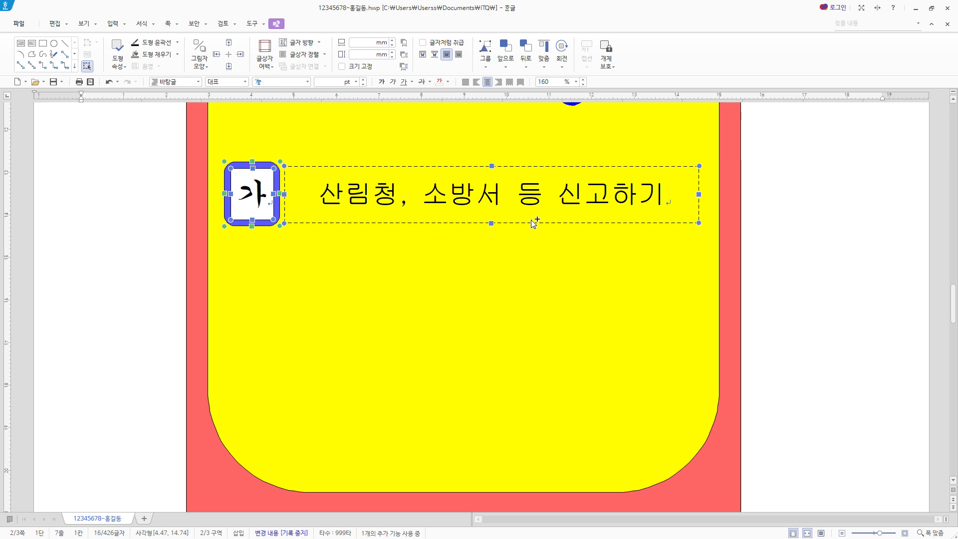
{"action": "left_click_drag", "start_coordinate": [534, 217], "coordinate": [589, 429]}
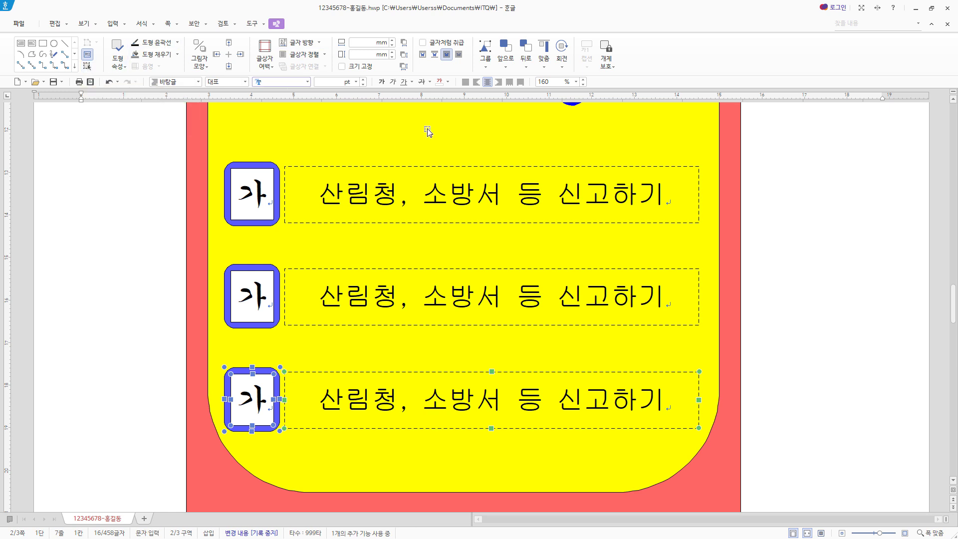
{"action": "left_click_drag", "start_coordinate": [249, 299], "coordinate": [263, 302]}
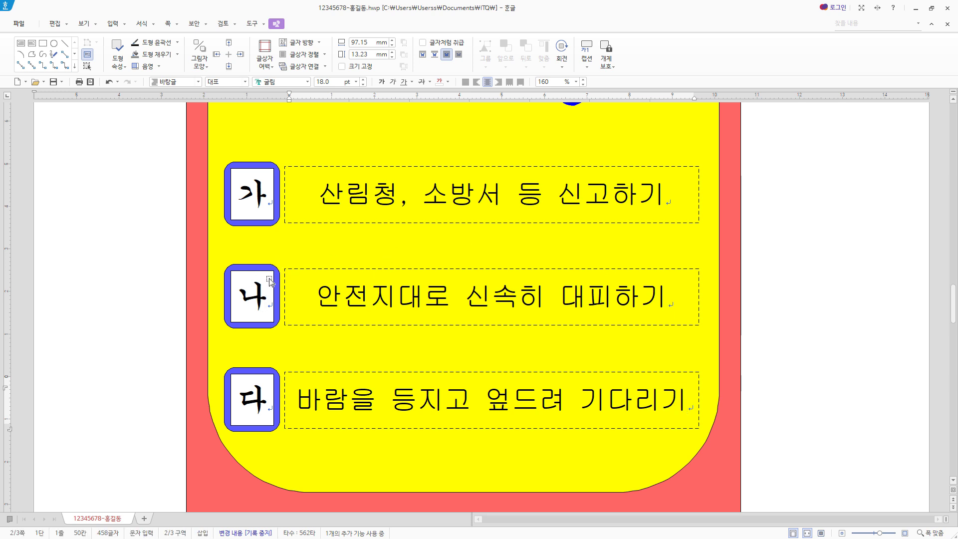
Change the fill colour of the rounded rectangle behind 나 to light orange.
{"action": "left_click", "coordinate": [267, 283]}
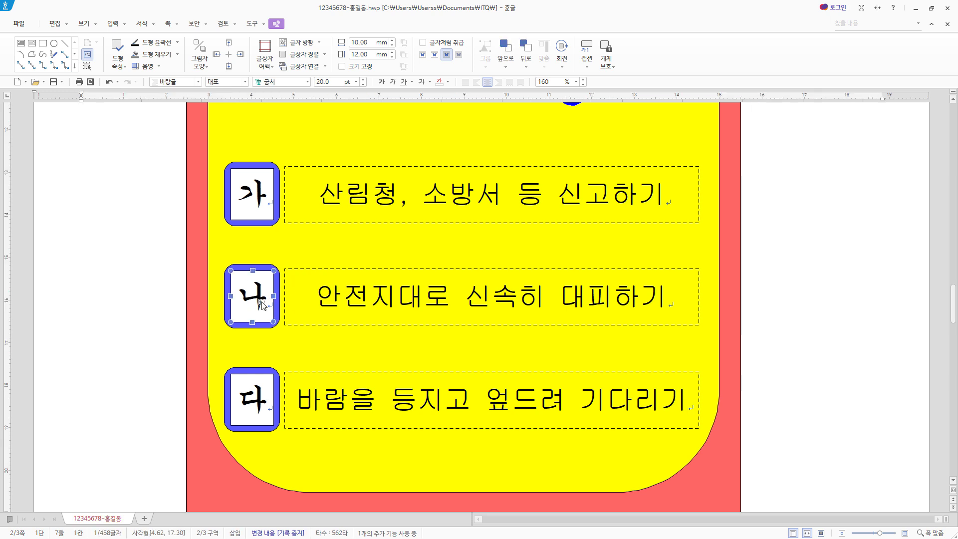
{"action": "left_click", "coordinate": [260, 303]}
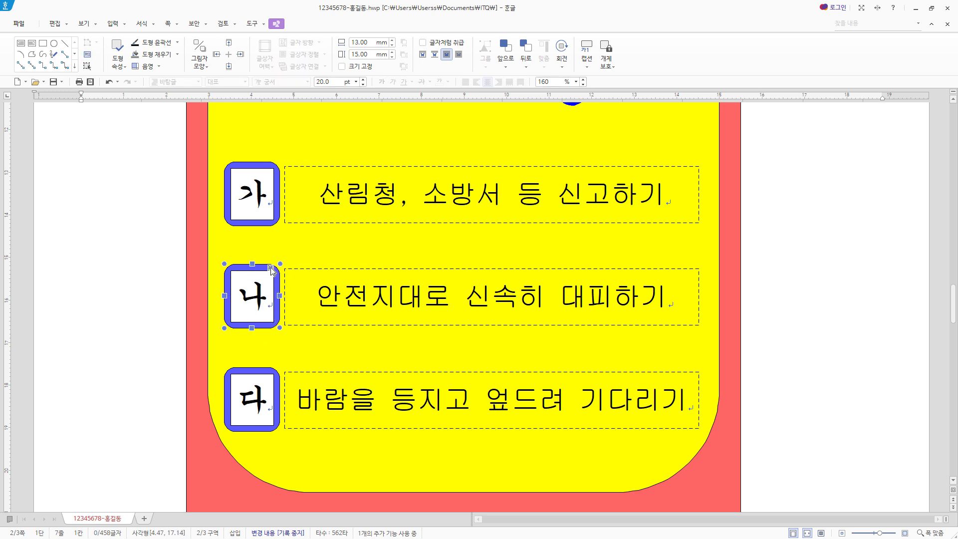
{"action": "right_click", "coordinate": [270, 269]}
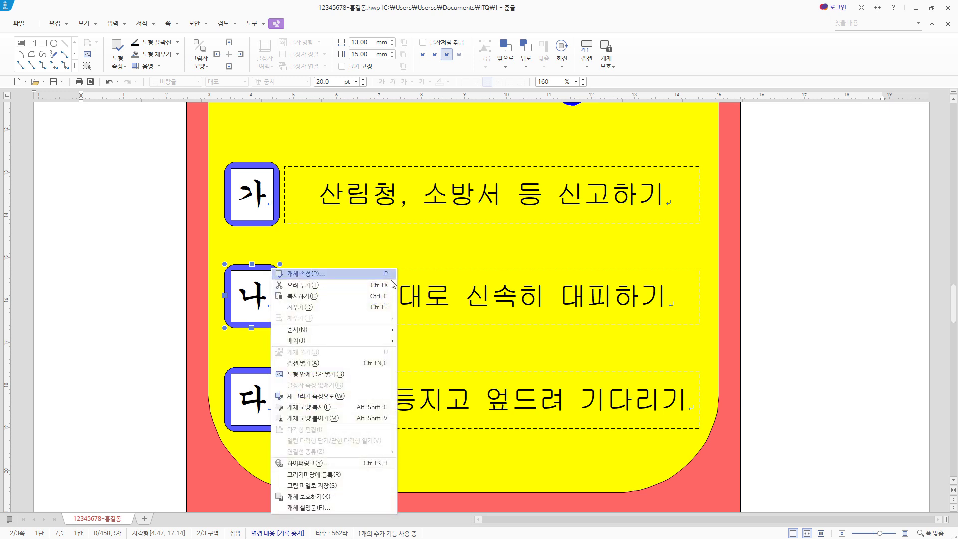
{"action": "left_click", "coordinate": [330, 276]}
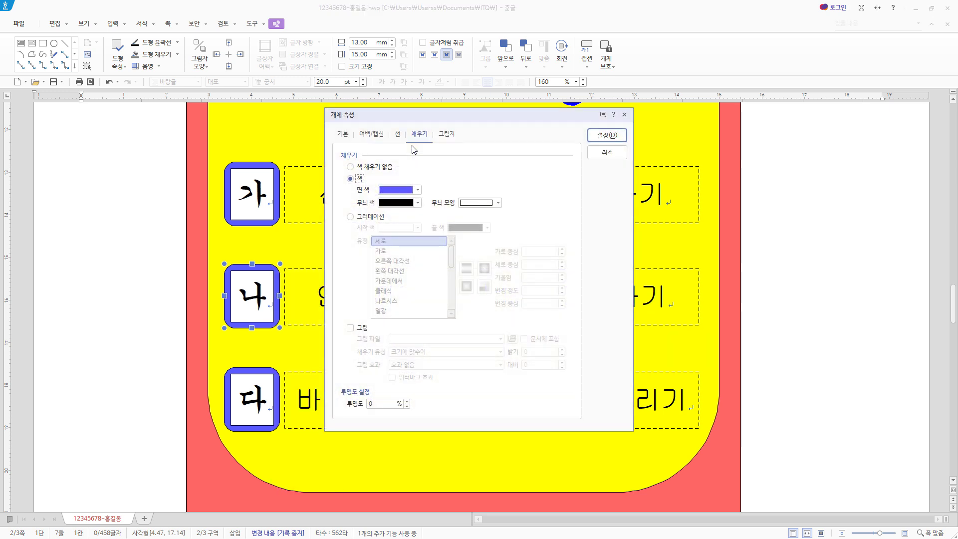
{"action": "left_click", "coordinate": [418, 190]}
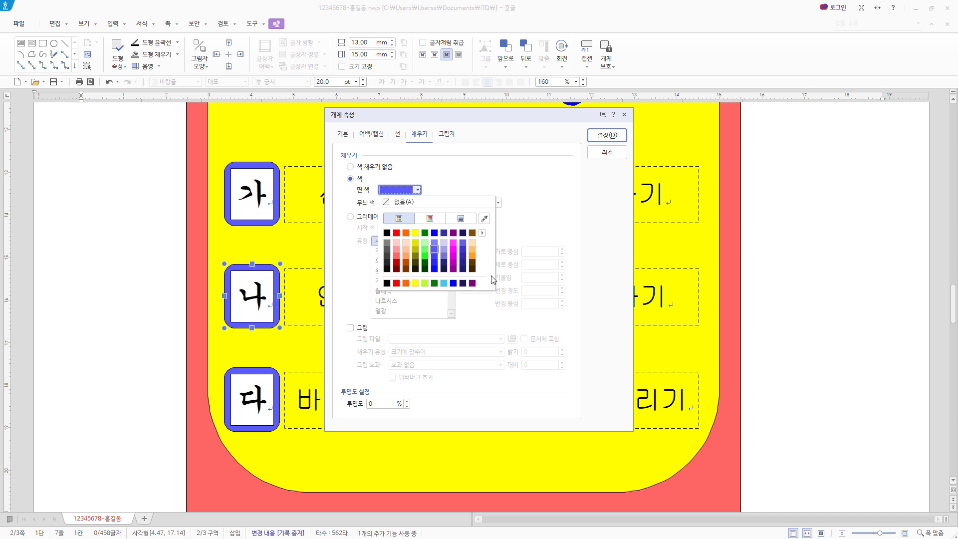
{"action": "left_click", "coordinate": [407, 256]}
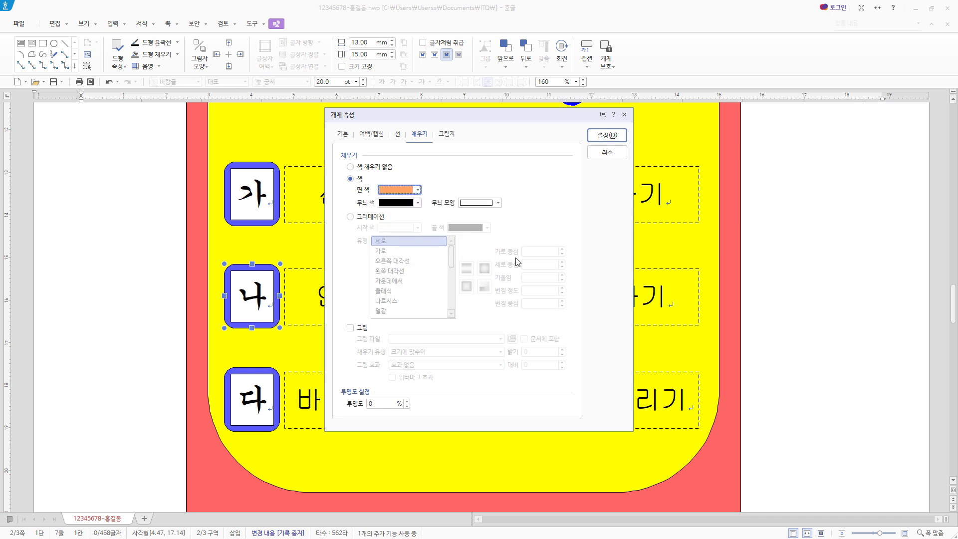
{"action": "left_click", "coordinate": [608, 135]}
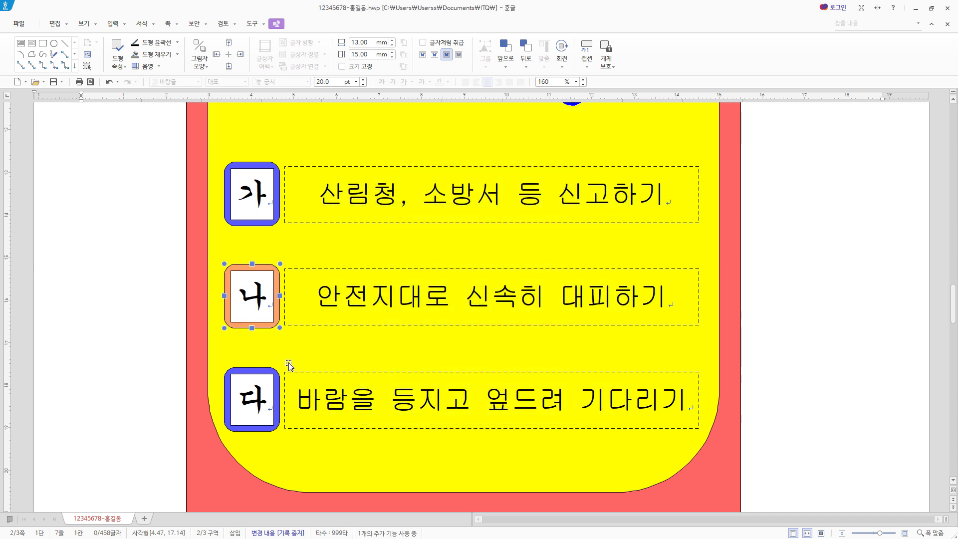
Change the fill colour of the rounded rectangle behind 다 to a yellowish orange.
{"action": "left_click", "coordinate": [267, 397]}
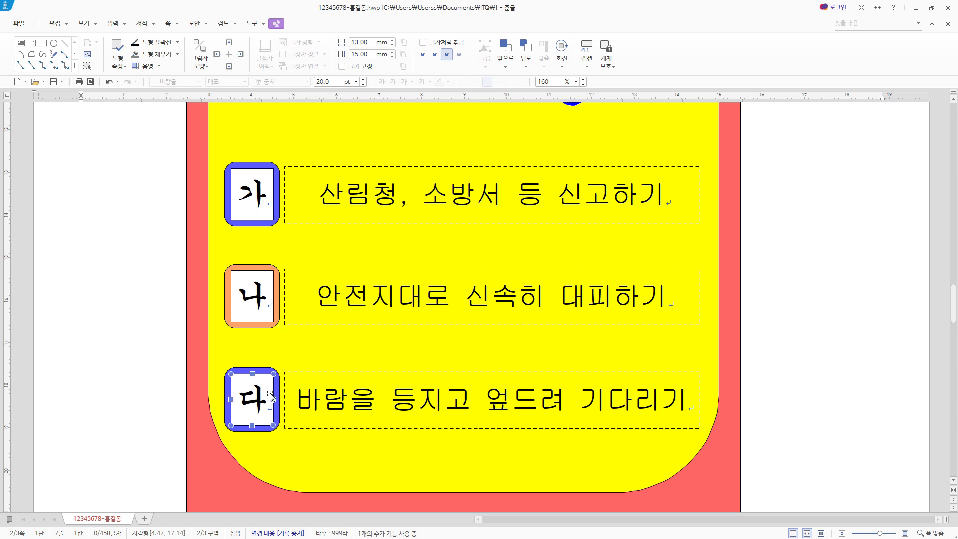
{"action": "left_click", "coordinate": [276, 386]}
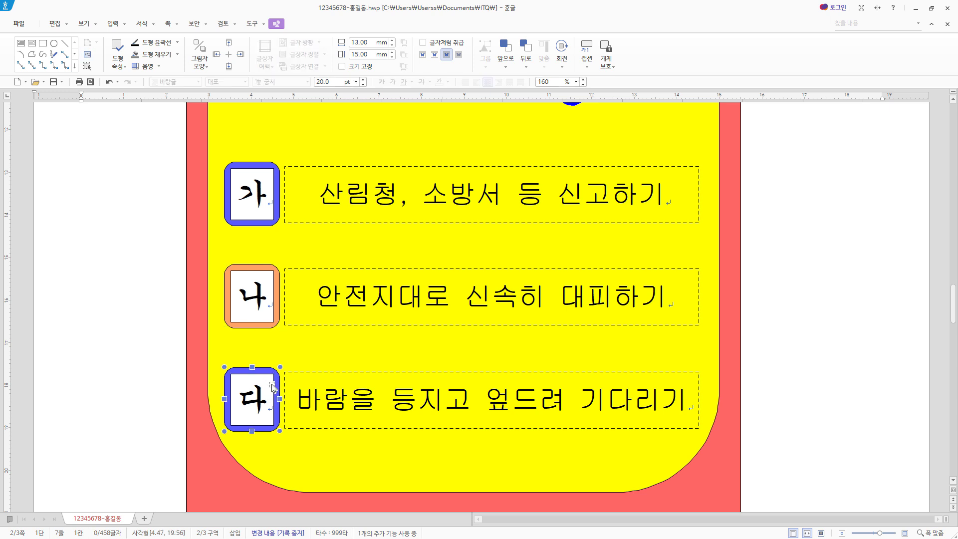
{"action": "right_click", "coordinate": [275, 373]}
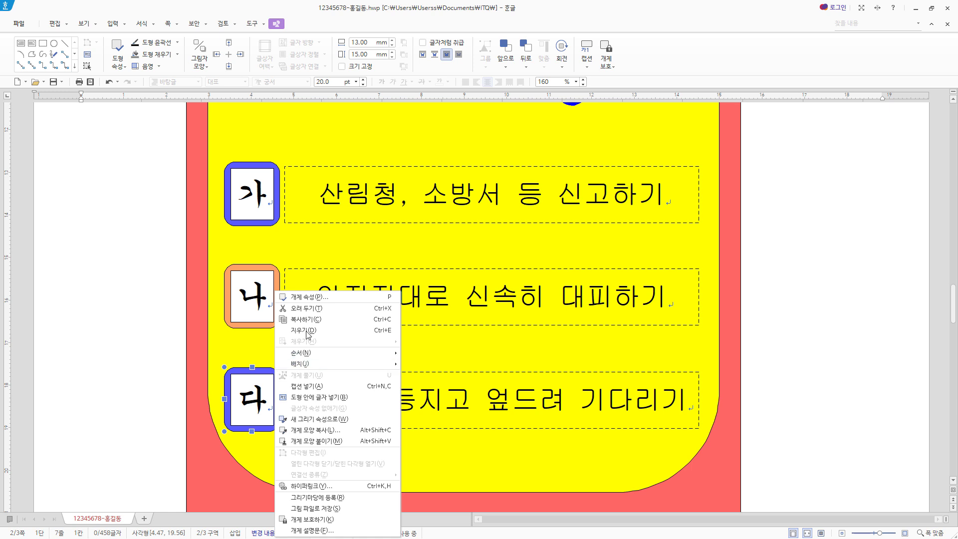
{"action": "key", "text": "p"}
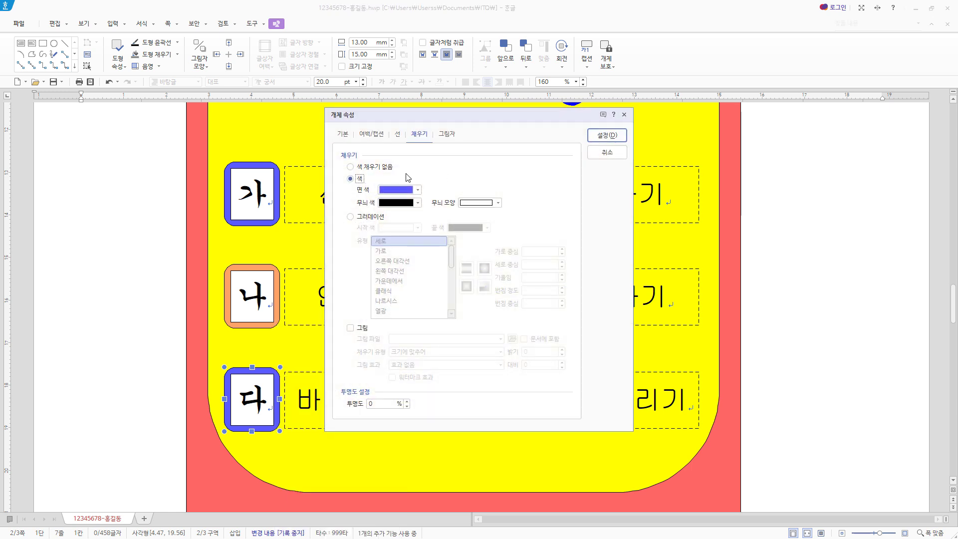
{"action": "left_click", "coordinate": [409, 192]}
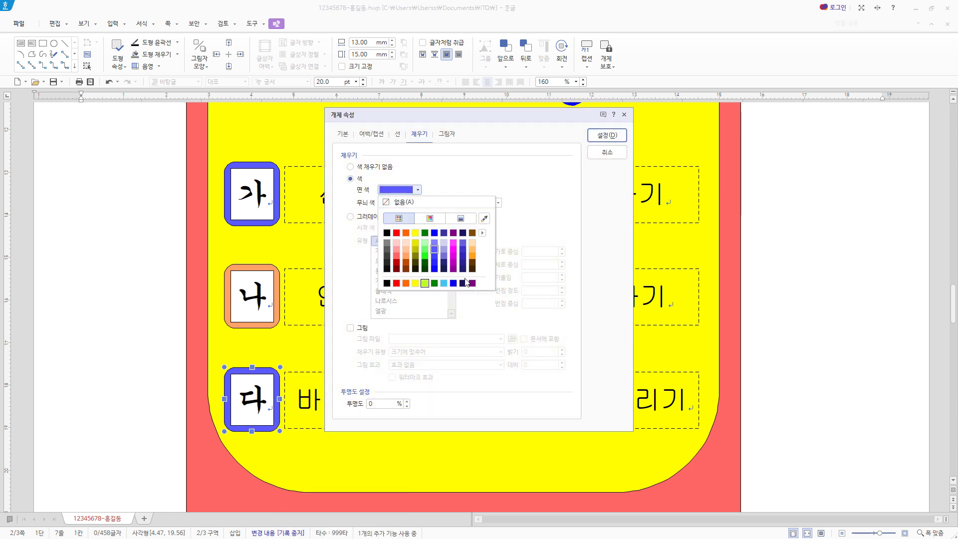
{"action": "left_click", "coordinate": [473, 257]}
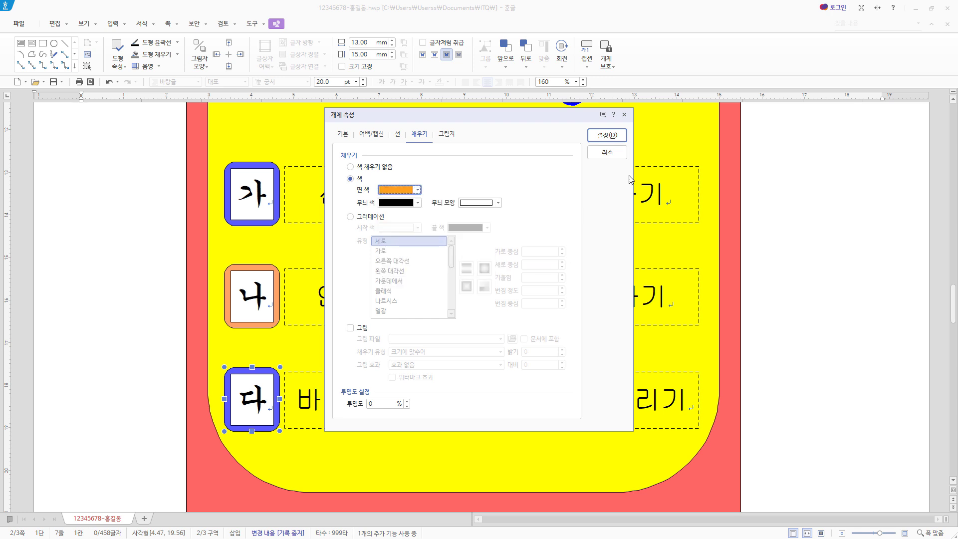
{"action": "left_click", "coordinate": [607, 135]}
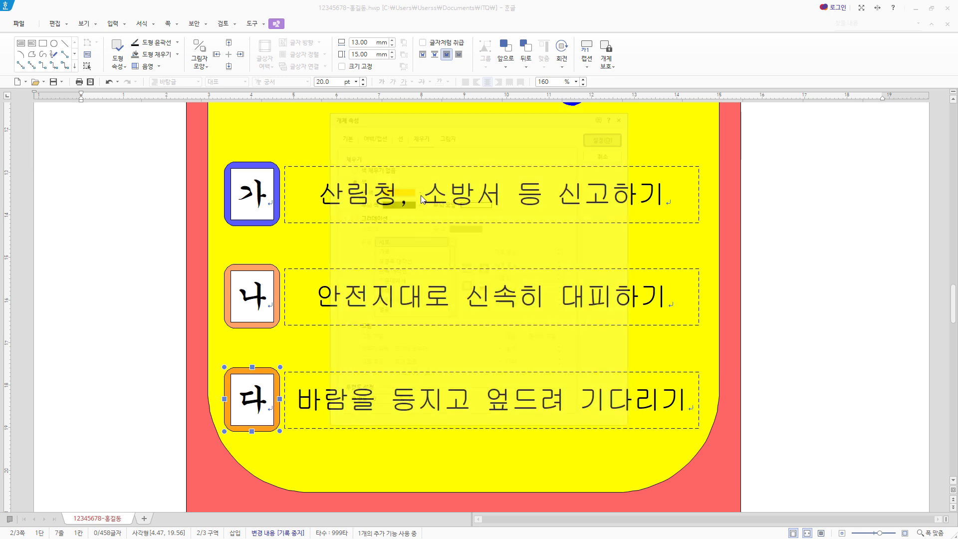
Below the page 3 title 봉사와 희생정신의 소방공무원, leave a blank line and enter the paragraph from 화재 발생 시 출동하여 to 장비 업무로 분류된다.
{"action": "scroll", "coordinate": [748, 349], "scroll_direction": "up", "scroll_amount": 1}
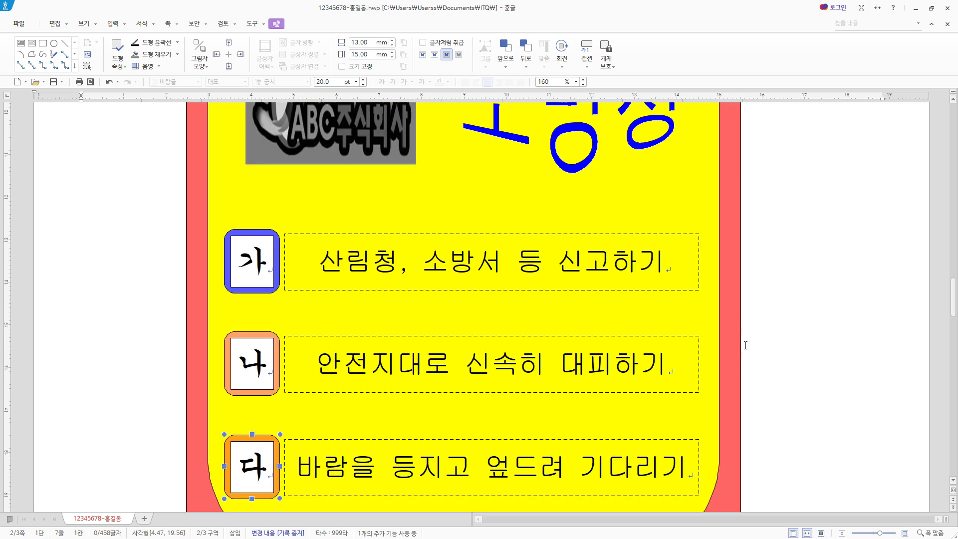
{"action": "scroll", "coordinate": [745, 345], "scroll_direction": "down", "scroll_amount": 5}
{"action": "scroll", "coordinate": [738, 337], "scroll_direction": "down", "scroll_amount": 10}
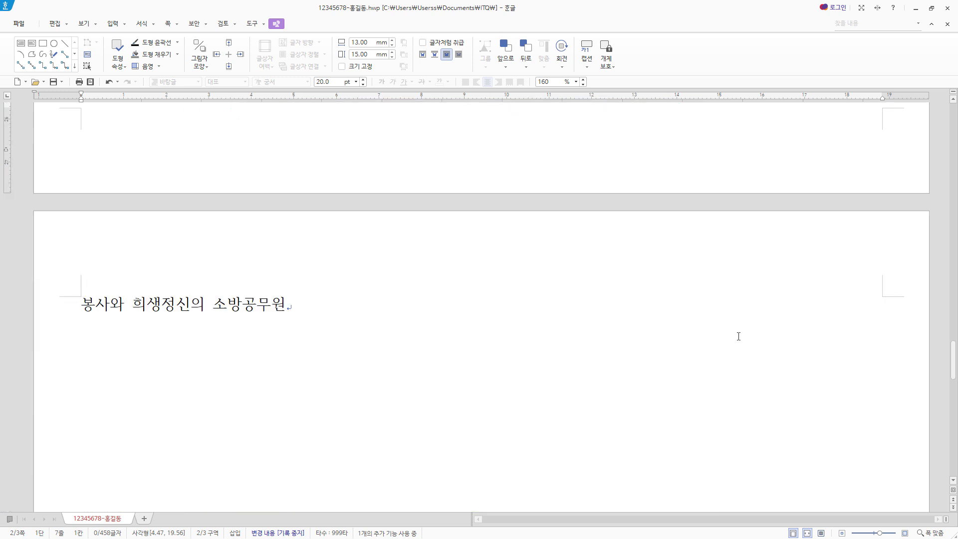
{"action": "left_click", "coordinate": [339, 316]}
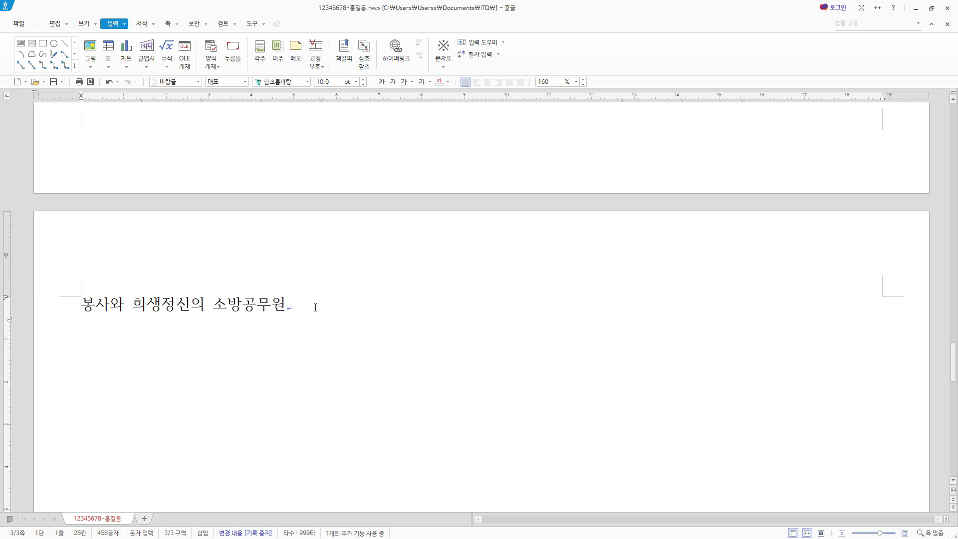
{"action": "key", "text": "Return"}
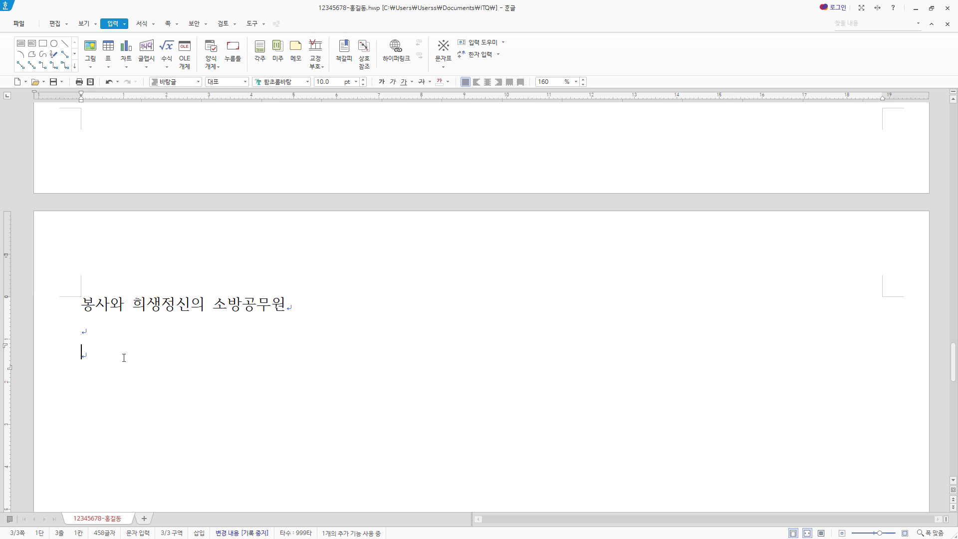
{"action": "type", "text": "화재 발생 시 출동하여 사고 진압 및 소화 업무를 담당하고 있는 소방공무원은 화재 외에도 다양한 관련 분야에 걸쳐 임무를 수행하고 있다. 소방공무원의 업무는 소방과, 방호과, 119 소방서, 구조대, 구조구급과로 나뉘며 소방과는 다시 소방 업무와 장비 업무로 분류된다."}
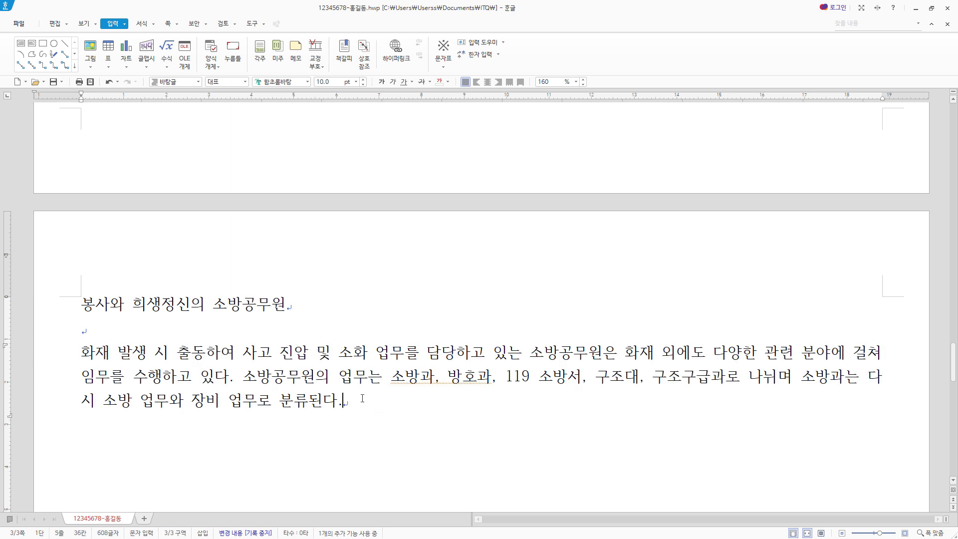
Add an indented second paragraph running from 소방 업무에는 소방서 기본 운영 계획에 to 안전사고 예방 교육과 캠페인을 주관한다.
{"action": "key", "text": "Down"}
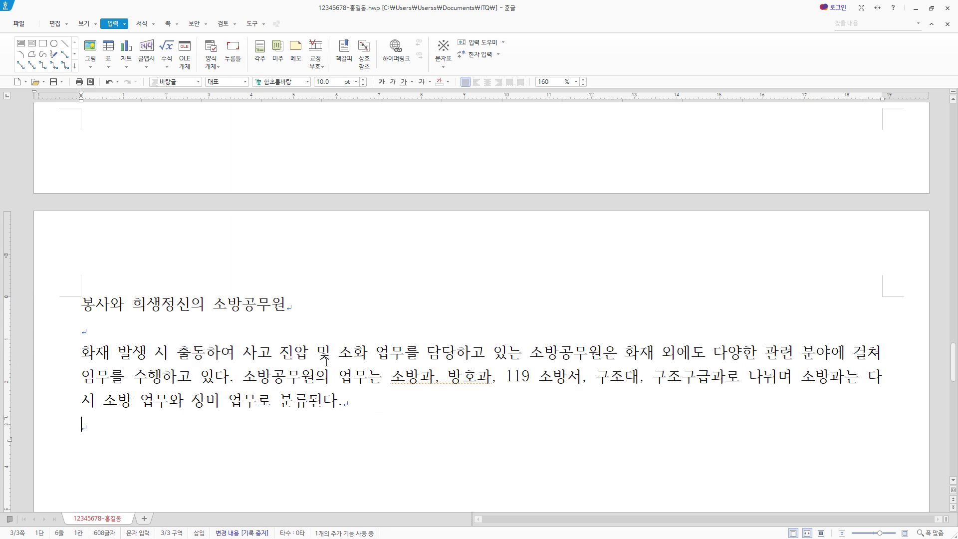
{"action": "scroll", "coordinate": [322, 352], "scroll_direction": "down", "scroll_amount": 3}
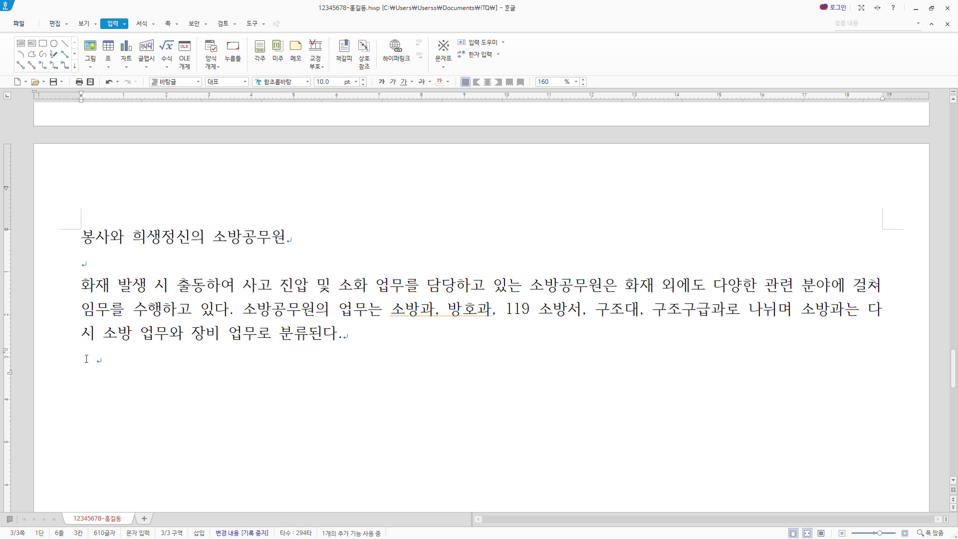
{"action": "left_click", "coordinate": [50, 360]}
{"action": "left_click", "coordinate": [110, 360]}
{"action": "type", "text": "소방 업무에는 소방서 기본 운영 계획에 관한 사항을 비롯하여 직원들의 신분, 상벌, 복무규율 및 교육 훈련, 보건, 복지, 후생에 관한 사항이 포함된다. 장비 업무로는 직원들의 보수 등 예산과 회계에 관한 사항과 소방 차량 및 장비 유지 관리에 관한 사항을 담당한다. 방호과에서는 화재 진압 대책과 각종 소방 현장 활동의 효율적 수행을 위한 안전 대책 등을 수립하며 소방 시설의 작동 상태 및 관리 상황에 대한 점검을 통해 사전 예방 활동을 펼친다. 119 소방서는 현장 활동 업무를 수행하는 부서로 화재 발생 시 신속한 진압 활동에 착수하며 응급 환자에 대한 구급 활동을 맡는다. 구조대는 각종 재난 사고 현장에서 인명을 구조하는 부서로 화재, 교통사고, 산악사고, 수난사고 등에 대응하기 위해 실력 향상 훈련 및 안전사고 예방 교육과 캠페인을 주관한다."}
{"action": "left_click_drag", "start_coordinate": [93, 317], "coordinate": [548, 462]}
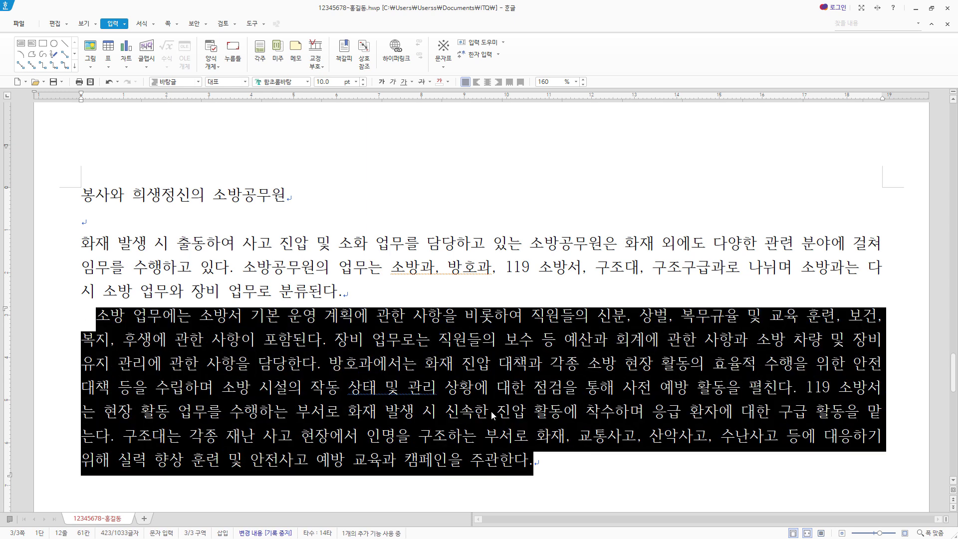
{"action": "scroll", "coordinate": [501, 414], "scroll_direction": "down", "scroll_amount": 1}
{"action": "left_click", "coordinate": [567, 396]}
Leave a blank line after the second paragraph and start a new line with the ♥ symbol from 전각 기호(일반), followed by a space.
{"action": "scroll", "coordinate": [568, 397], "scroll_direction": "down", "scroll_amount": 1}
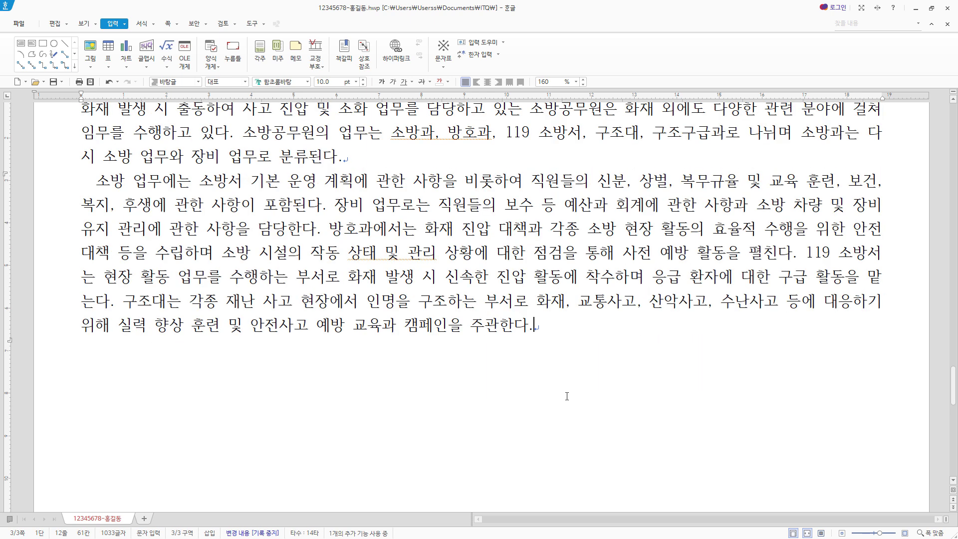
{"action": "key", "text": "Return"}
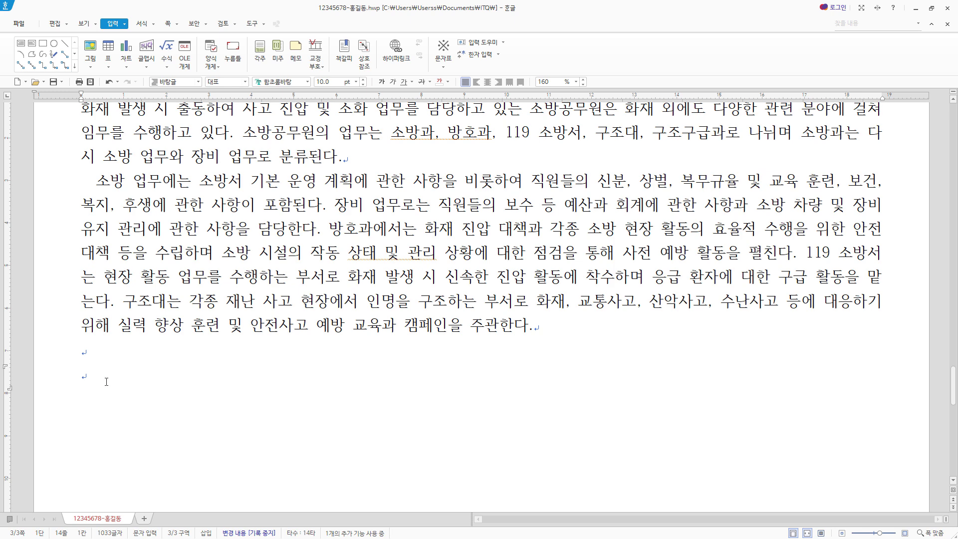
{"action": "key", "text": "ctrl+F10"}
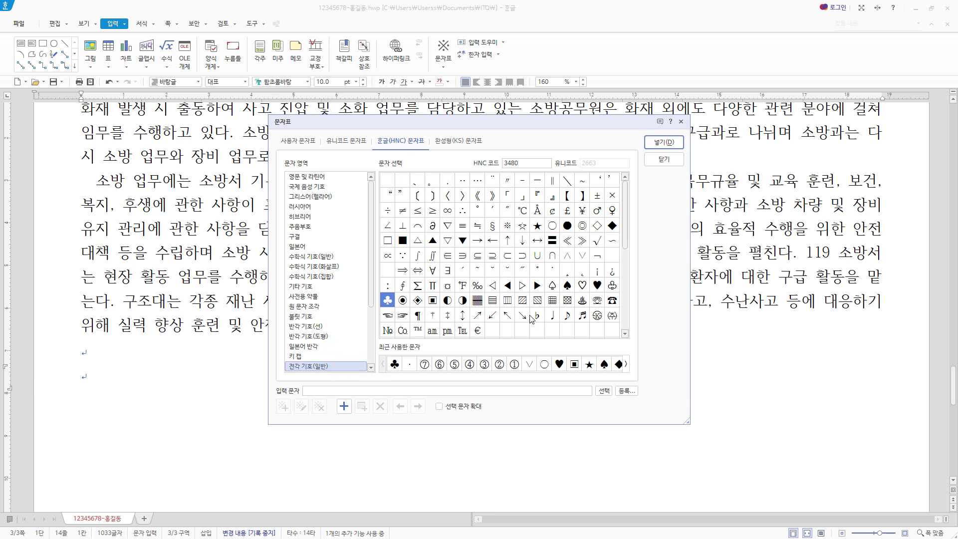
{"action": "left_click", "coordinate": [598, 286]}
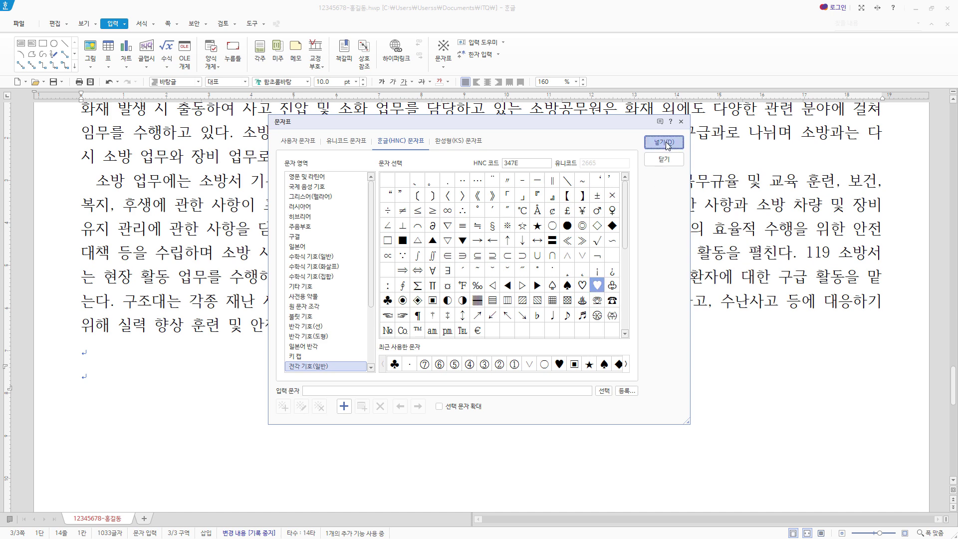
{"action": "left_click", "coordinate": [665, 144]}
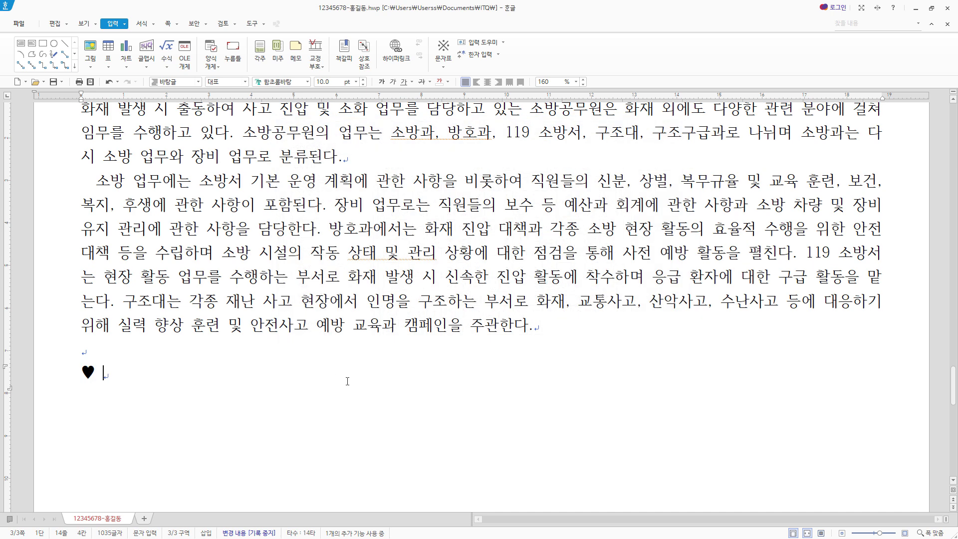
Complete the ♥ heading with 소화기의 종류 and enter the six lines below it, from 물 소화기 to 수분의 증발에 의한 냉각 효과.
{"action": "type", "text": "소화기의 종류"}
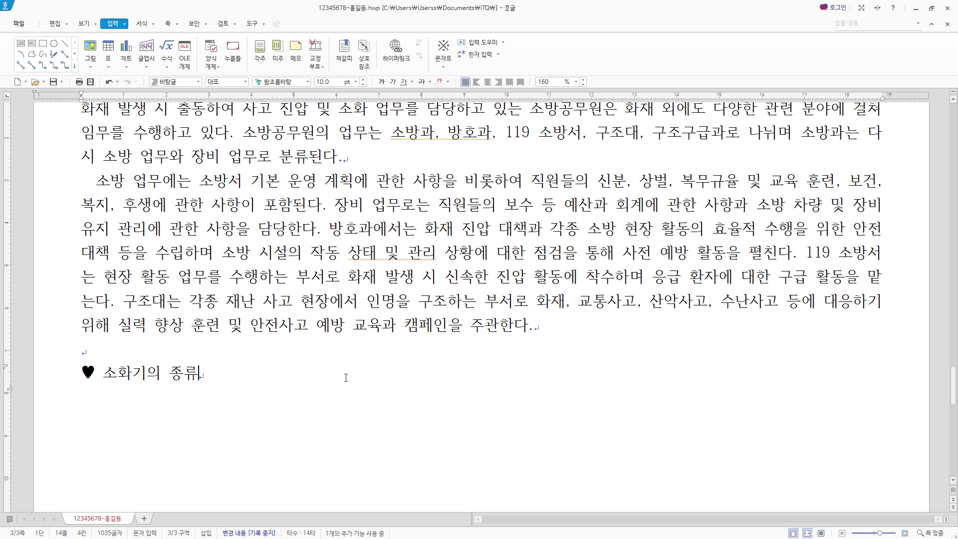
{"action": "key", "text": "Return"}
{"action": "scroll", "coordinate": [107, 403], "scroll_direction": "down", "scroll_amount": 1}
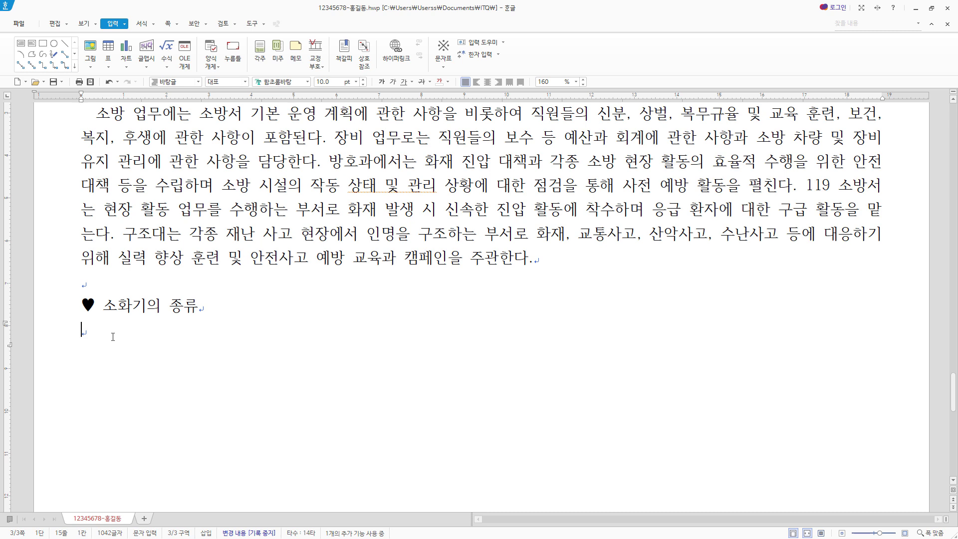
{"action": "type", "text": "물 소화기 쉽게 구할 수 있으며 가격이 저렴하며 안전함 겨울철에는 동결 방지 조치를 강구해야 함 포말 소화기 공기와의 접촉을 차단하는 질식 효과 수분의 증발에 의한 냉각 효과"}
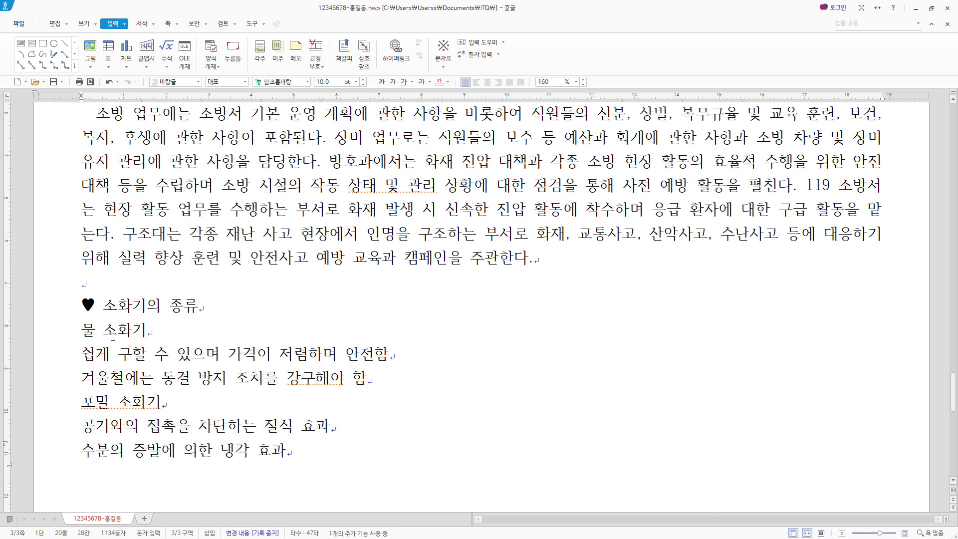
{"action": "scroll", "coordinate": [112, 337], "scroll_direction": "down", "scroll_amount": 3}
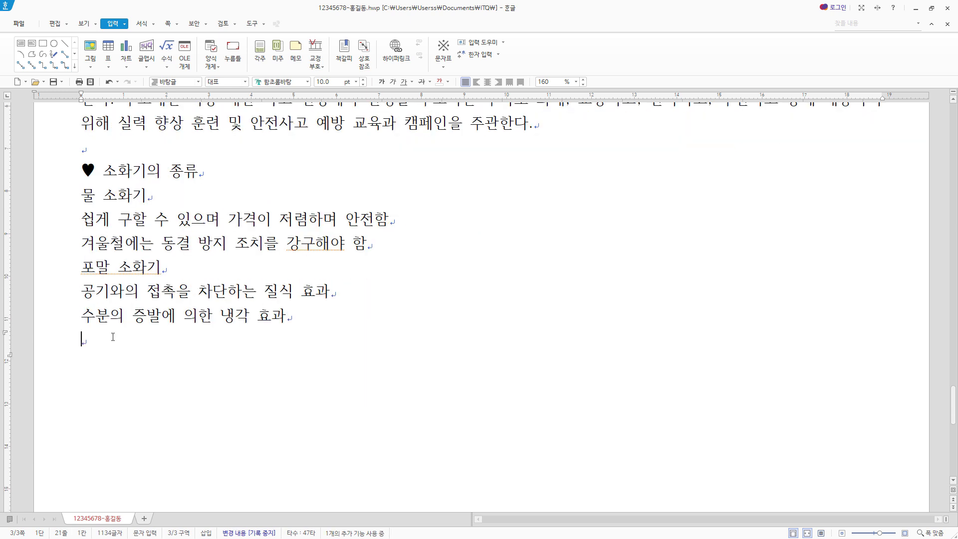
Leave a blank line and add the heading ♥ 소방시설업 종류 및 등록기준, followed by a new line.
{"action": "key", "text": "Return"}
{"action": "key", "text": "ctrl+F10"}
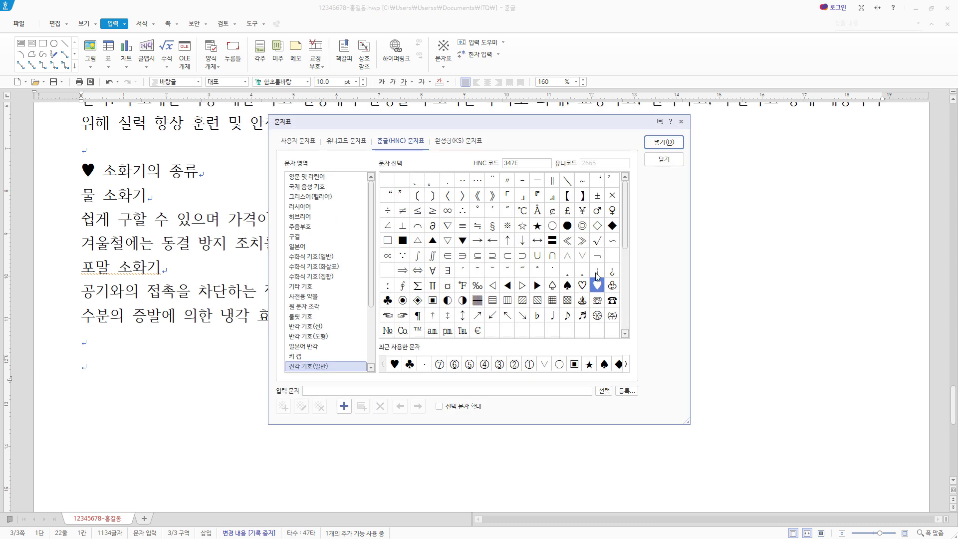
{"action": "key", "text": "Return"}
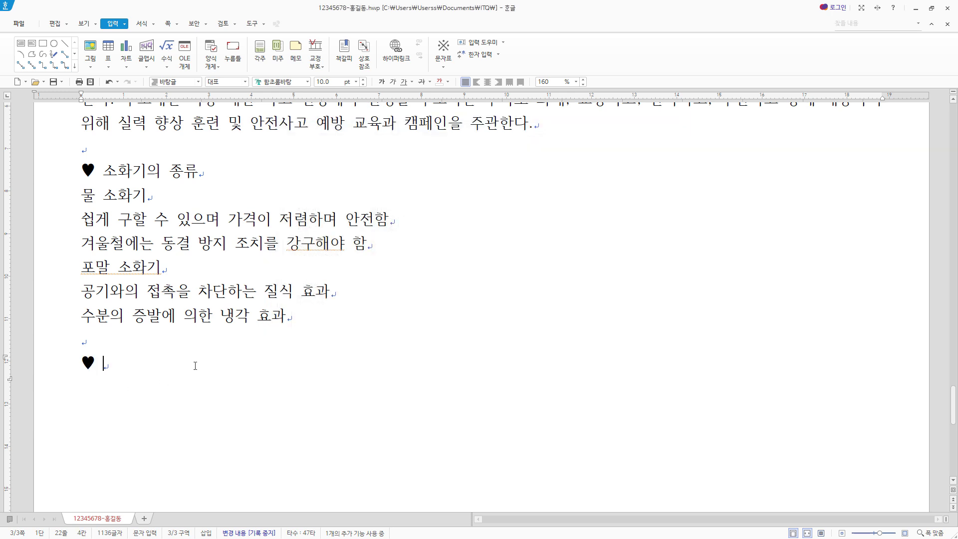
{"action": "type", "text": "소방시설업 종류 및 등록기준"}
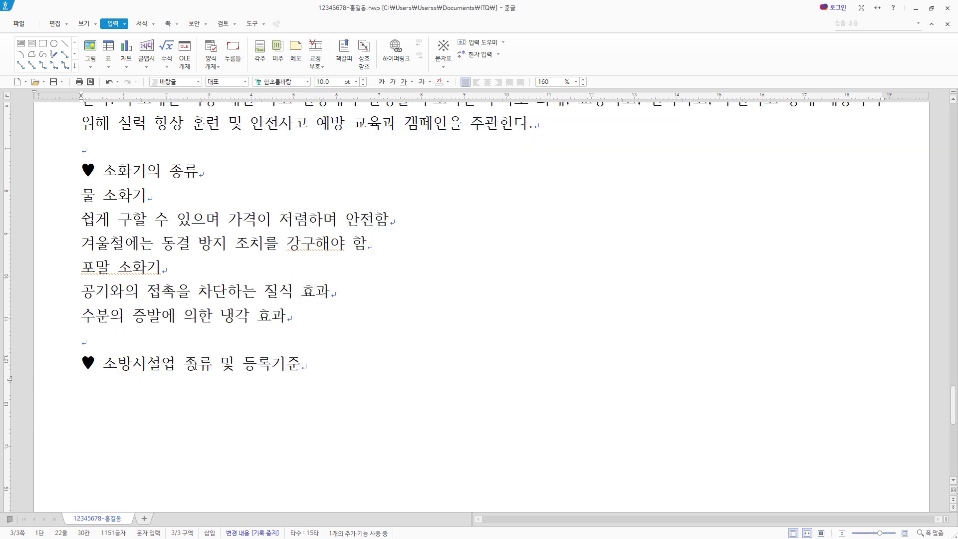
{"action": "key", "text": "Return"}
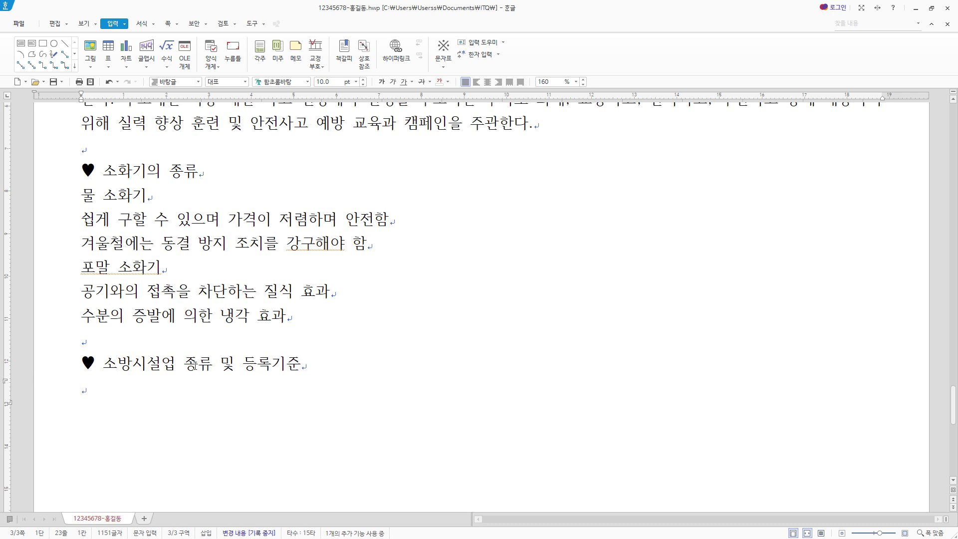
Insert a table with 6 rows and 4 columns below the 소방시설업 종류 및 등록기준 heading.
{"action": "scroll", "coordinate": [195, 367], "scroll_direction": "down", "scroll_amount": 3}
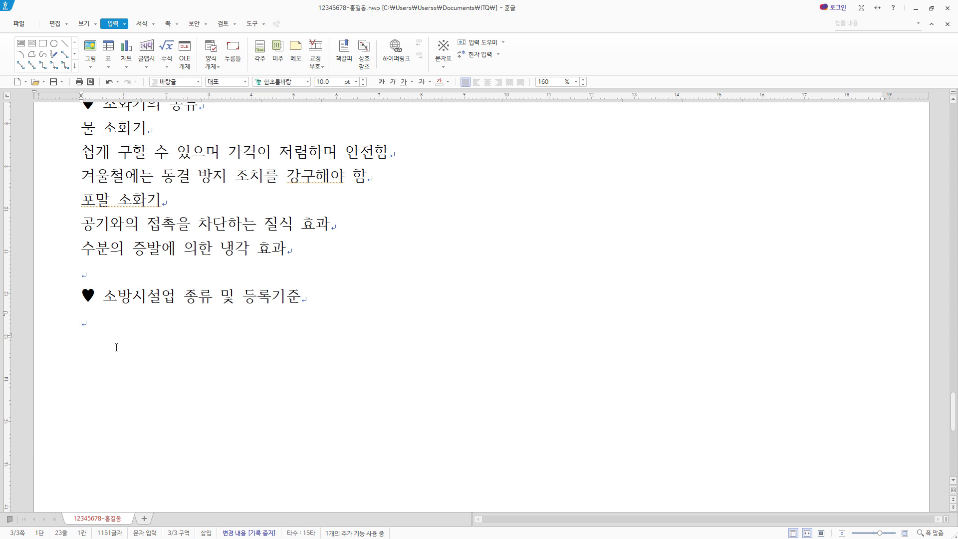
{"action": "key", "text": "ctrl+n"}
{"action": "key", "text": "t"}
{"action": "left_click_drag", "start_coordinate": [502, 210], "coordinate": [544, 192]}
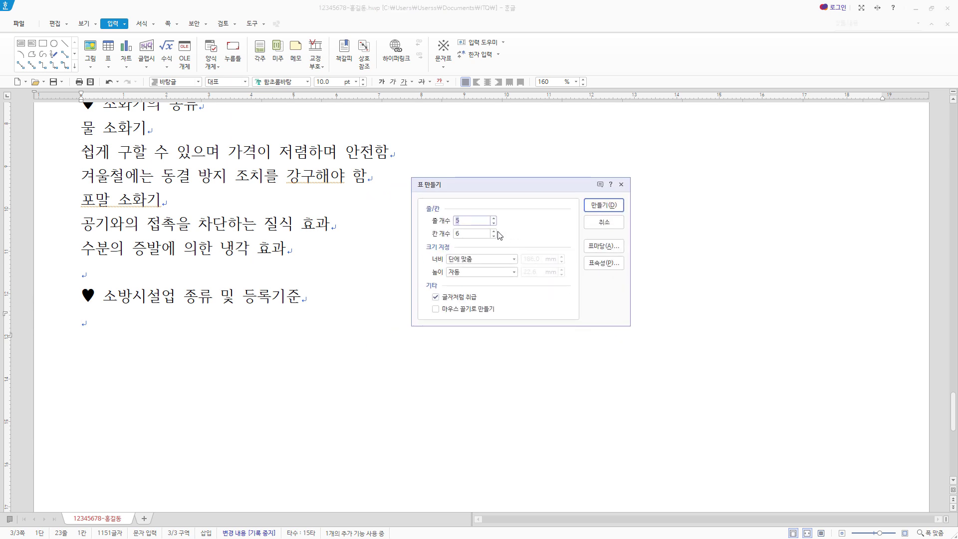
{"action": "key", "text": "Tab"}
{"action": "type", "text": "4"}
{"action": "left_click", "coordinate": [609, 208]}
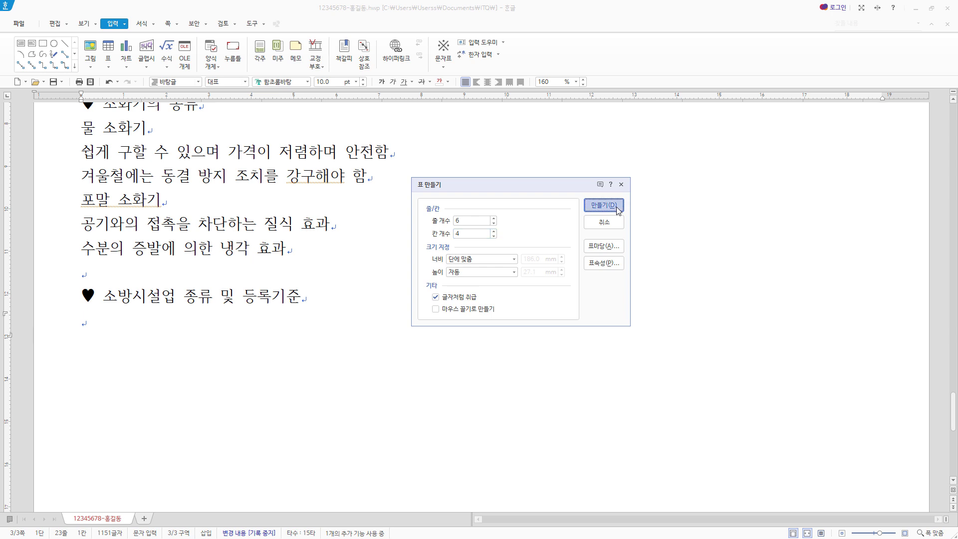
Narrow the table's first and second columns and shift the third column's right border so that the fourth column is the widest.
{"action": "scroll", "coordinate": [428, 377], "scroll_direction": "down", "scroll_amount": 2}
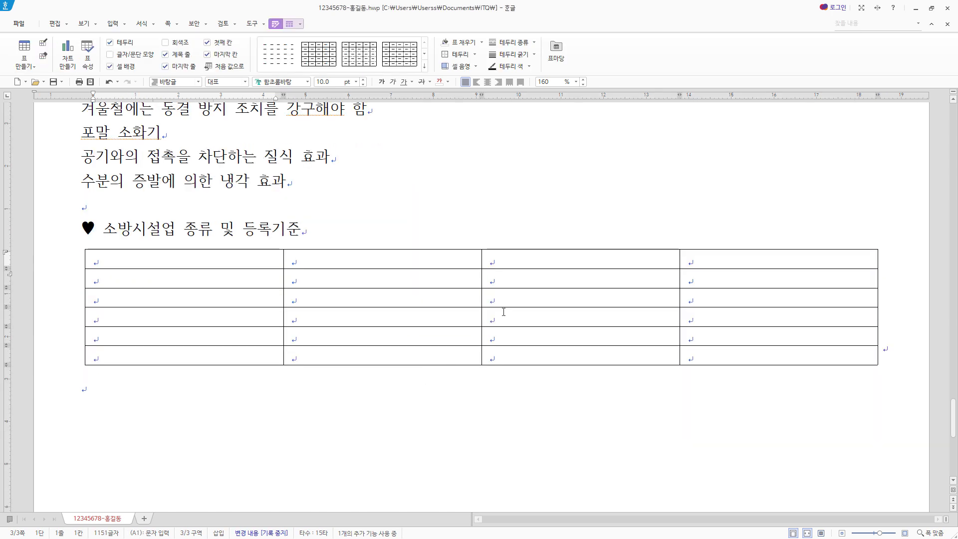
{"action": "left_click_drag", "start_coordinate": [280, 278], "coordinate": [168, 274]}
{"action": "left_click_drag", "start_coordinate": [481, 278], "coordinate": [235, 274]}
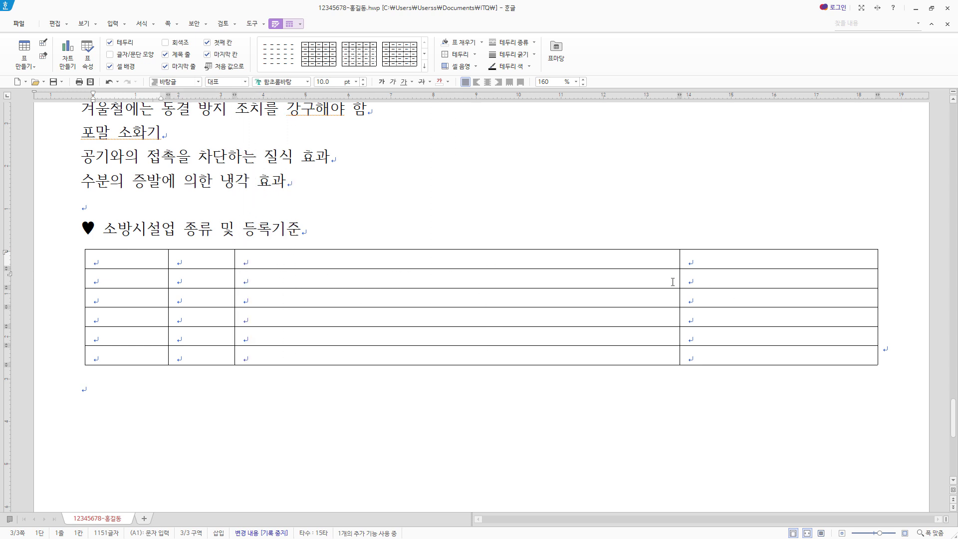
{"action": "left_click_drag", "start_coordinate": [678, 280], "coordinate": [514, 276]}
In the table's first column, merge the cells of rows 2 and 3 and the cells of rows 5 and 6.
{"action": "left_click_drag", "start_coordinate": [124, 279], "coordinate": [127, 297]}
{"action": "right_click", "coordinate": [127, 297]}
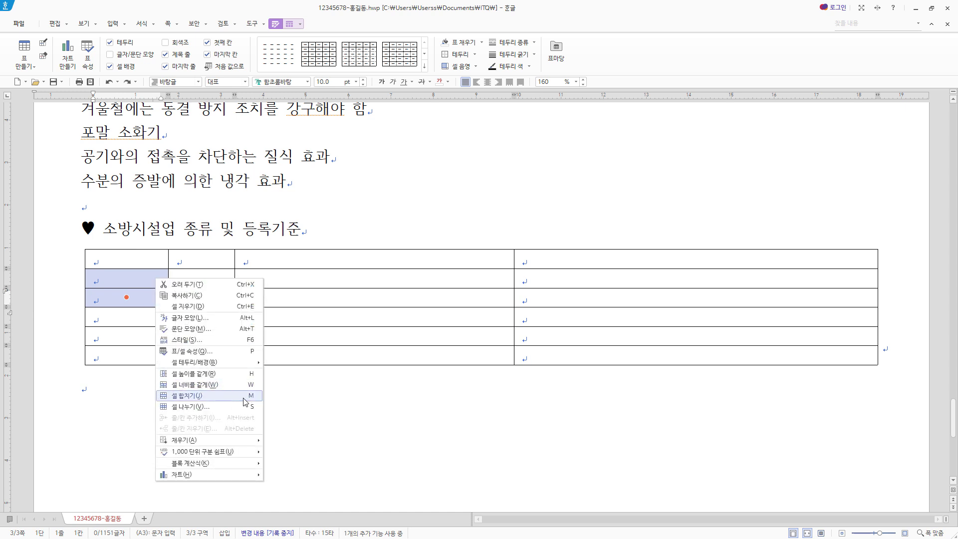
{"action": "left_click", "coordinate": [243, 398]}
{"action": "scroll", "coordinate": [165, 303], "scroll_direction": "down", "scroll_amount": 2}
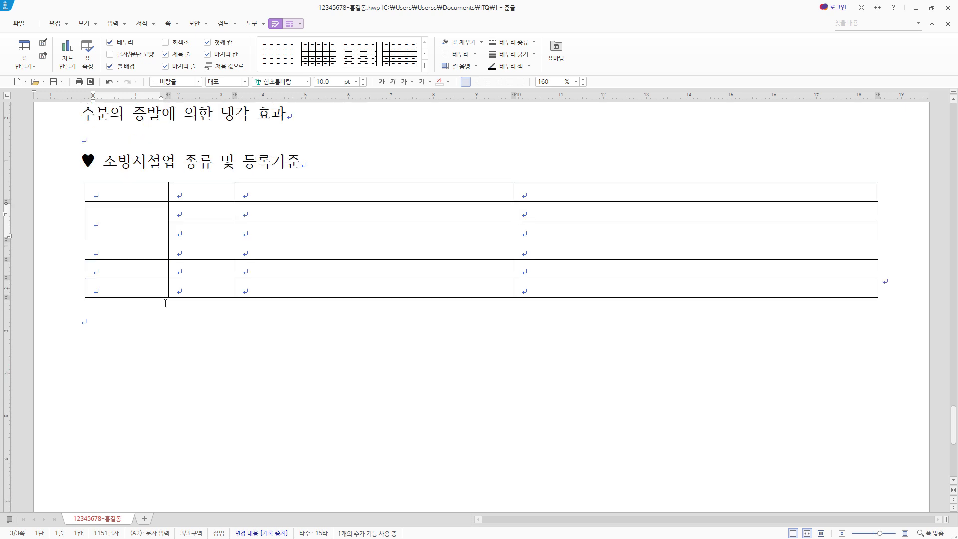
{"action": "left_click", "coordinate": [145, 268]}
{"action": "left_click_drag", "start_coordinate": [145, 268], "coordinate": [147, 287]}
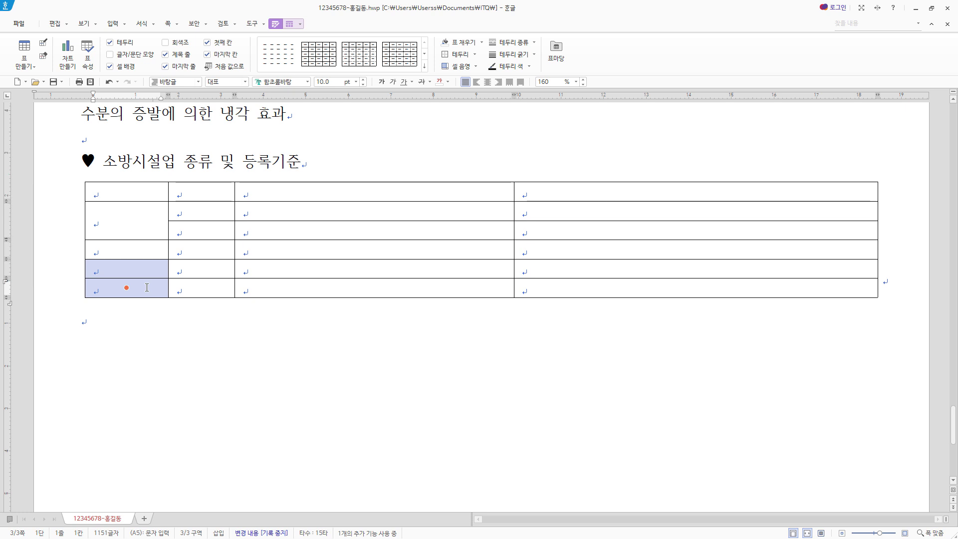
{"action": "key", "text": "m"}
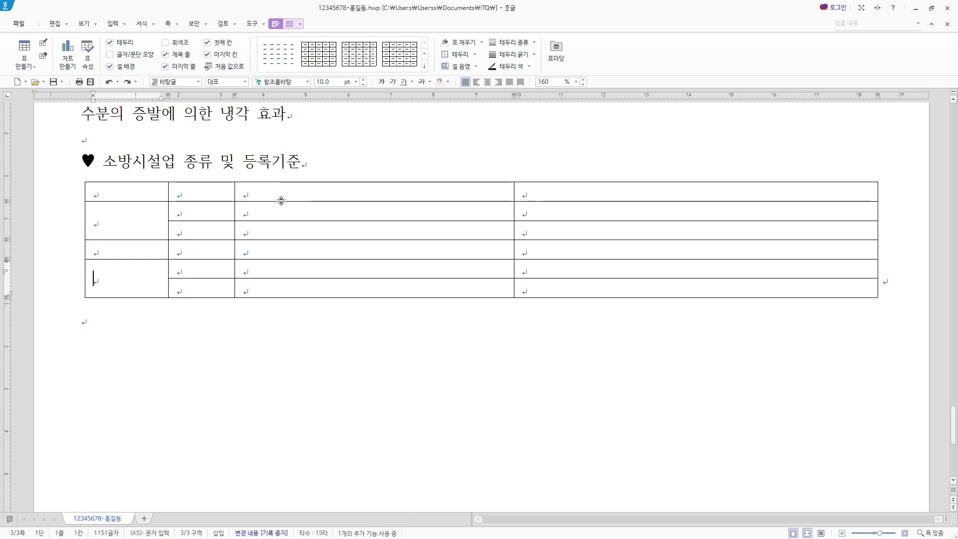
In the table's third column, merge the cells of rows 2 and 3 and the cells of rows 5 and 6.
{"action": "left_click_drag", "start_coordinate": [276, 211], "coordinate": [276, 236]}
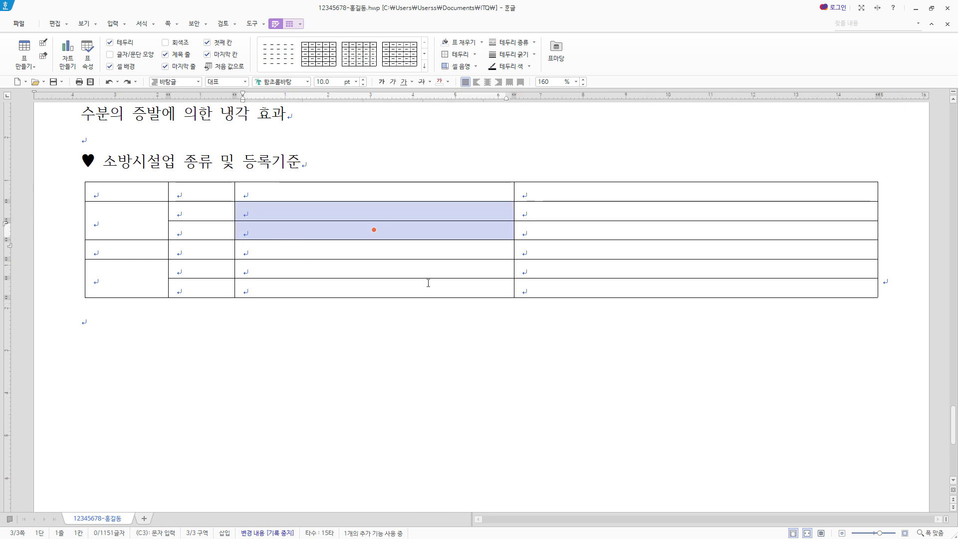
{"action": "key", "text": "m"}
{"action": "left_click_drag", "start_coordinate": [319, 270], "coordinate": [318, 297]}
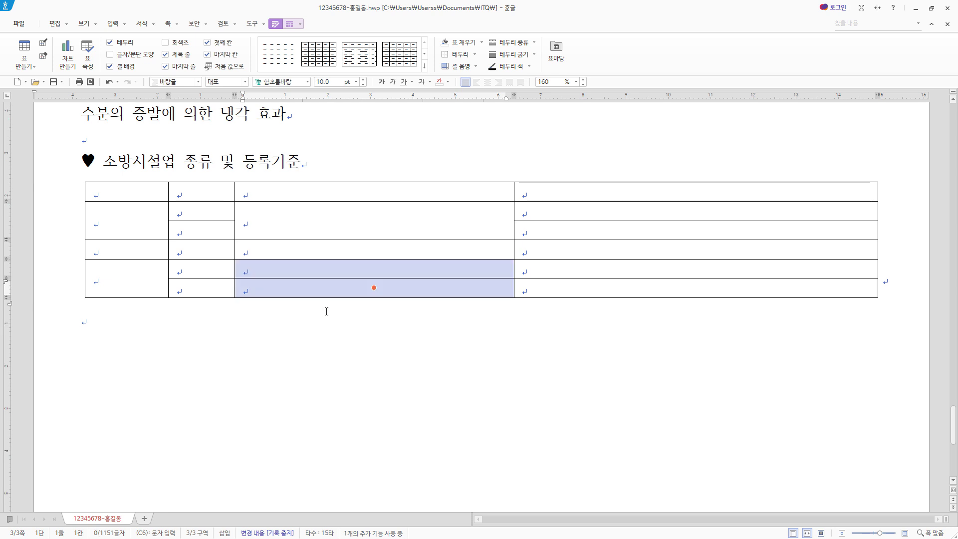
{"action": "key", "text": "m"}
{"action": "key", "text": "ctrl+z"}
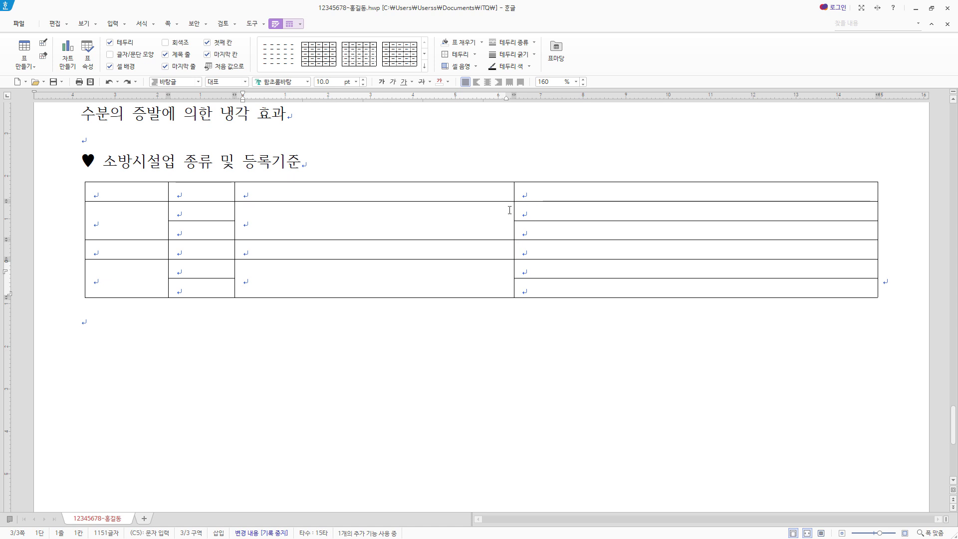
Narrow the first three columns further to widen the fourth, and merge the first two cells of the header row.
{"action": "left_click_drag", "start_coordinate": [514, 212], "coordinate": [433, 214]}
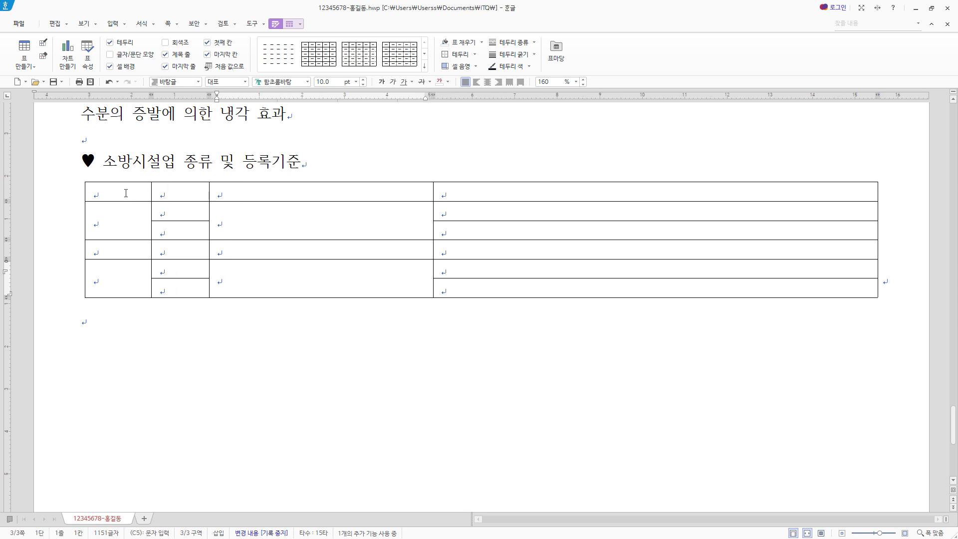
{"action": "left_click_drag", "start_coordinate": [126, 193], "coordinate": [170, 193]}
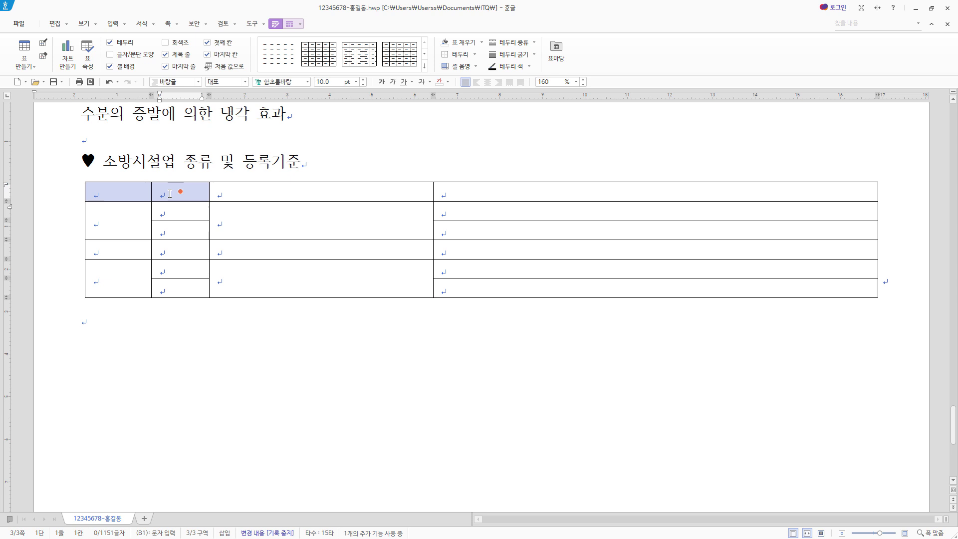
{"action": "key", "text": "m"}
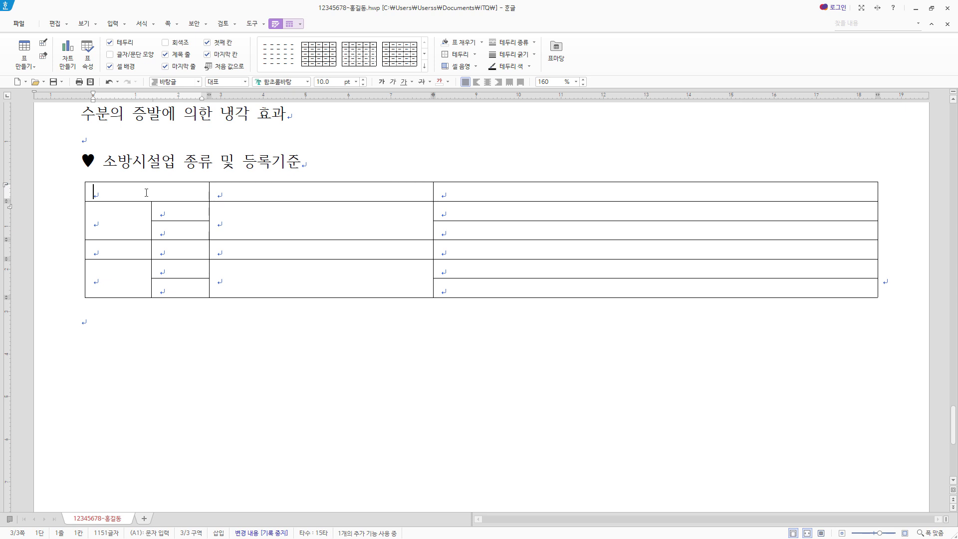
Fill the table with the 시설업, 정의, 기술인력 headers and the 설계업, 공사업, 감리업 rows, and enter 소방청 below it after a blank line.
{"action": "key", "text": "ctrl+v"}
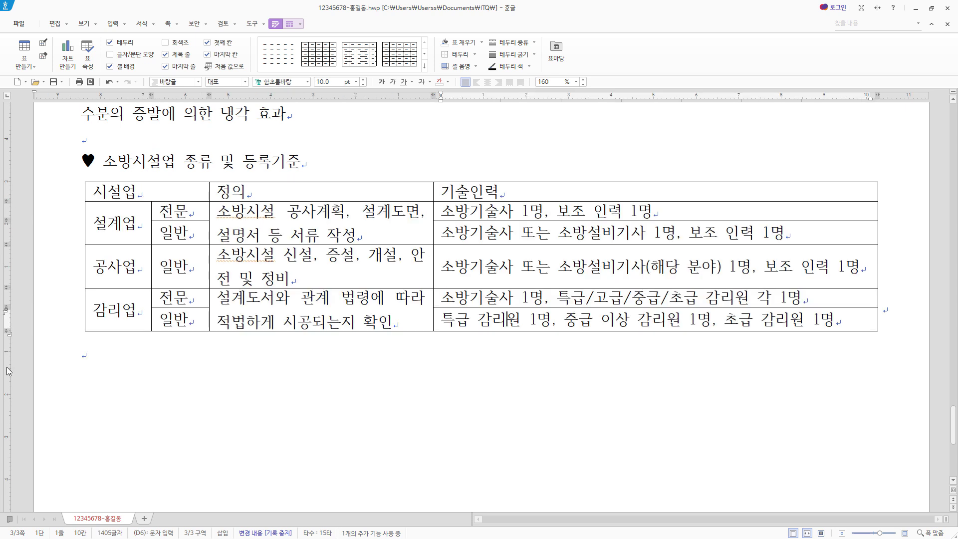
{"action": "left_click", "coordinate": [108, 350]}
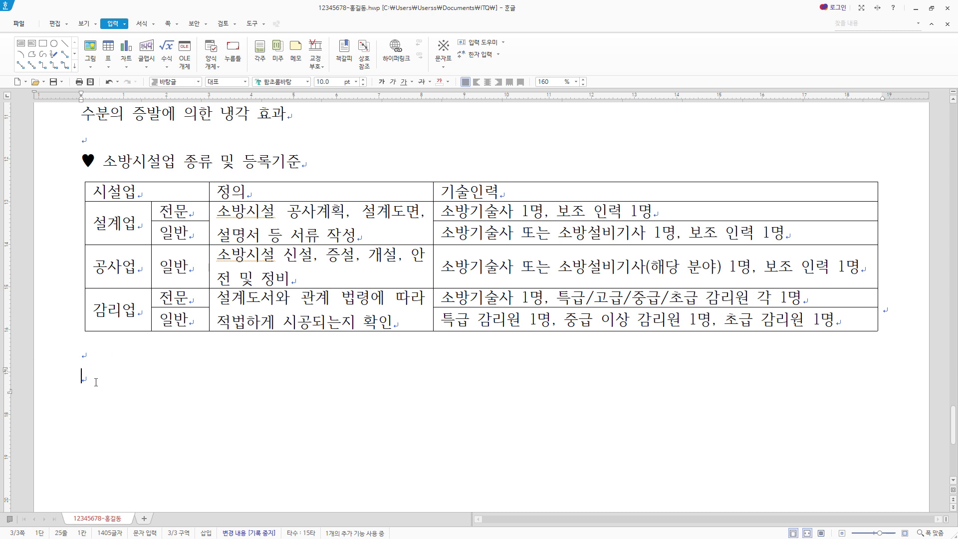
{"action": "type", "text": "소방청"}
Format the page 3 title 봉사와 희생정신의 소방공무원 as 돋움, 18 pt, bold and centred.
{"action": "scroll", "coordinate": [421, 404], "scroll_direction": "up", "scroll_amount": 10}
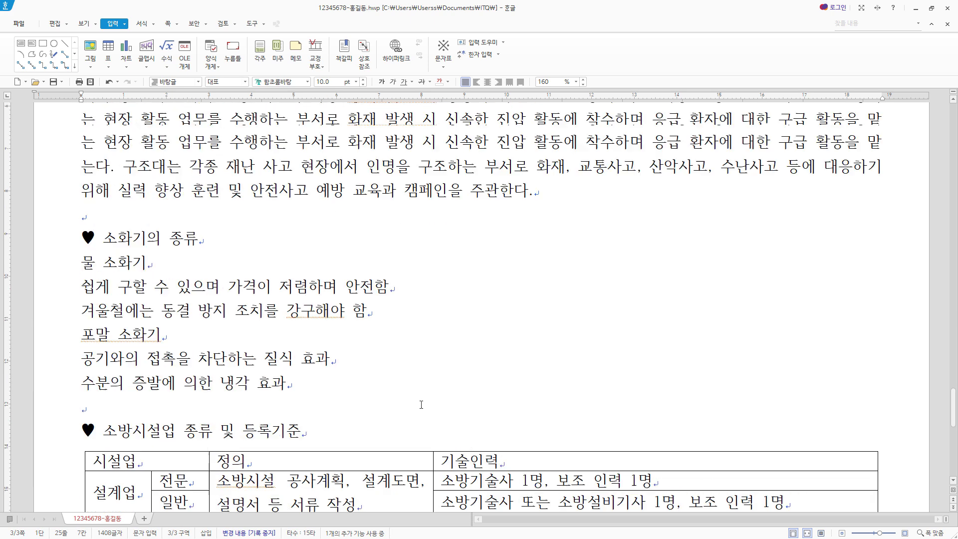
{"action": "left_click_drag", "start_coordinate": [375, 266], "coordinate": [80, 266]}
{"action": "left_click", "coordinate": [298, 82]}
{"action": "type", "text": "돋움"}
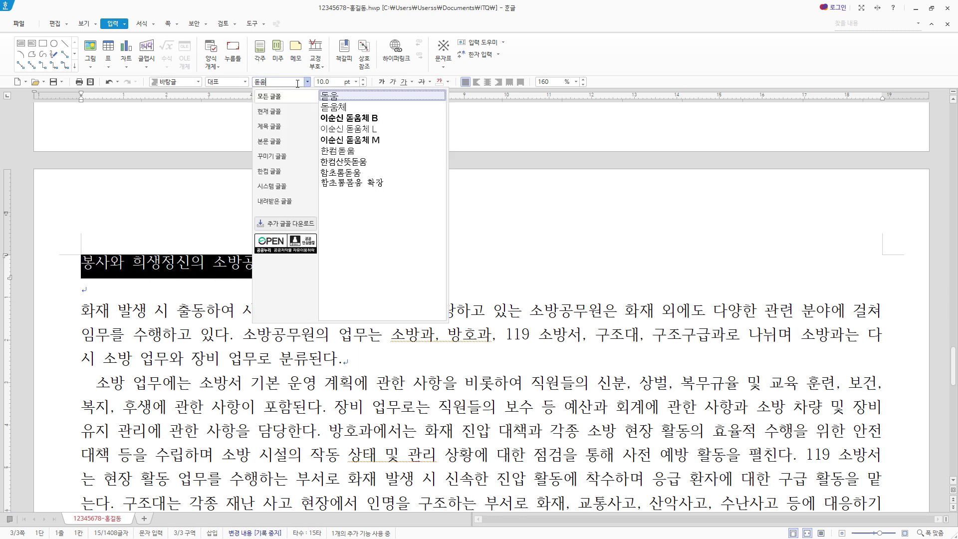
{"action": "key", "text": "Return"}
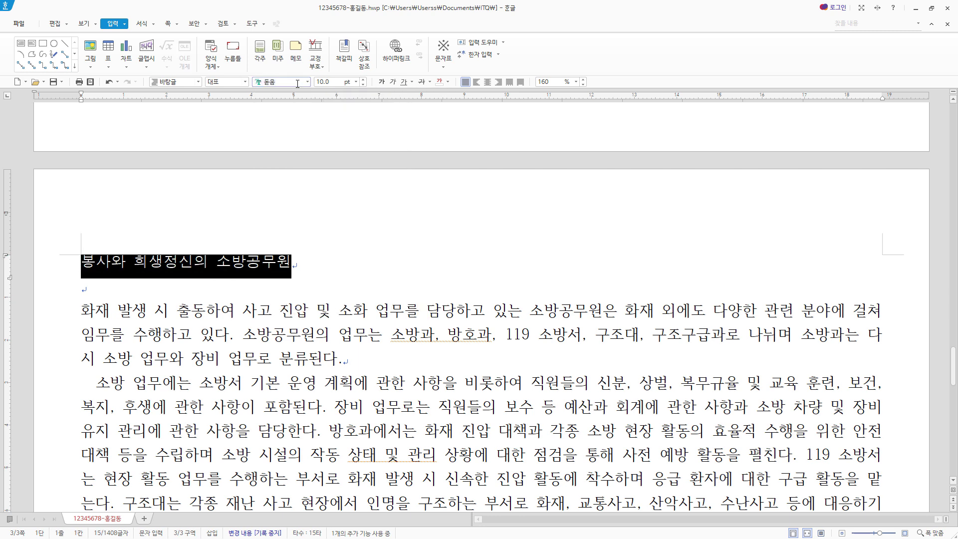
{"action": "left_click", "coordinate": [334, 82]}
{"action": "type", "text": "18"}
{"action": "key", "text": "Return"}
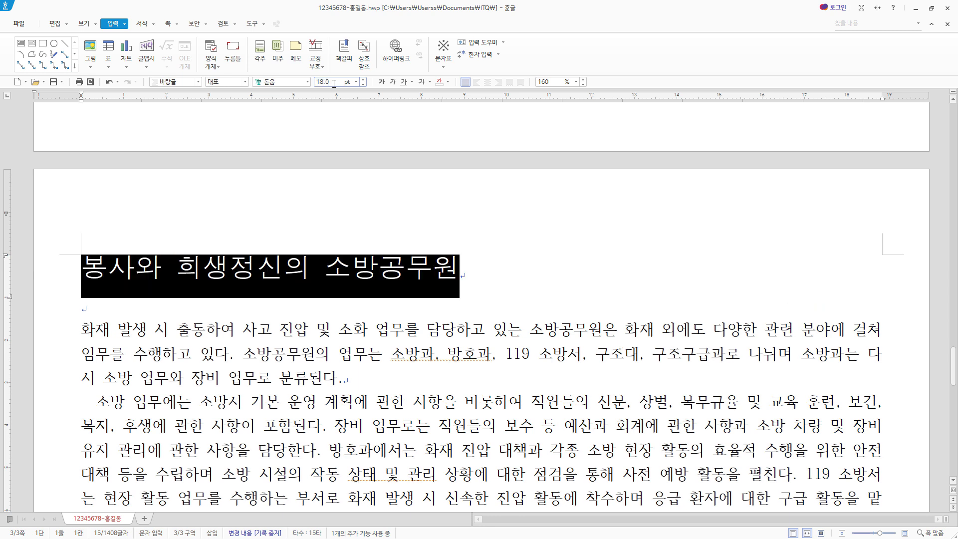
{"action": "left_click", "coordinate": [382, 82]}
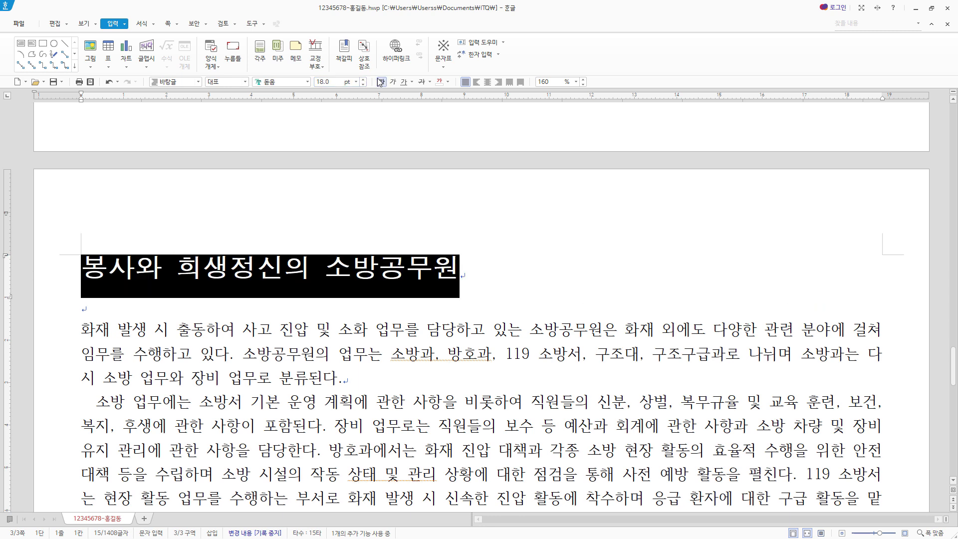
{"action": "left_click", "coordinate": [487, 81]}
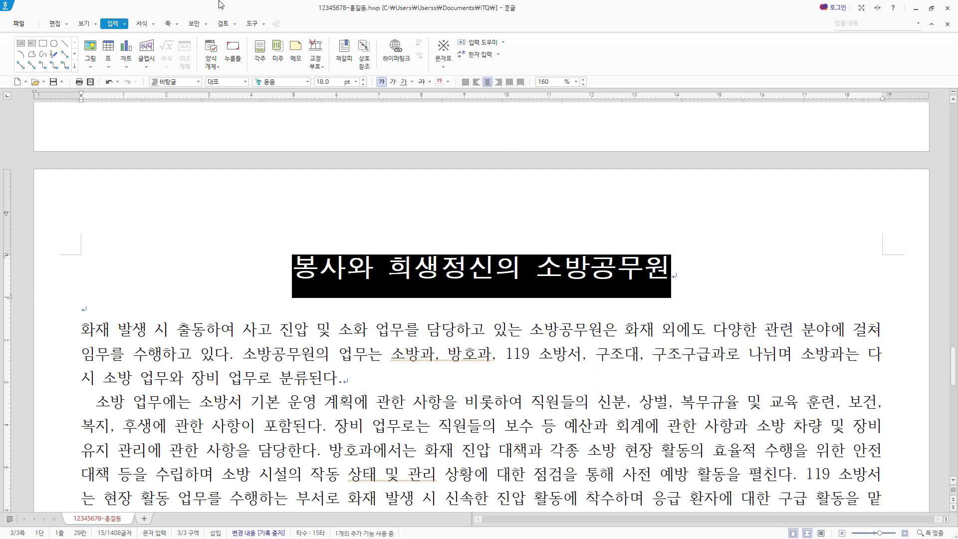
Add the ruby text (덧말) 안전하고 행복한 대한민 above the title 봉사와 희생정신의 소방공무원.
{"action": "left_click", "coordinate": [128, 26]}
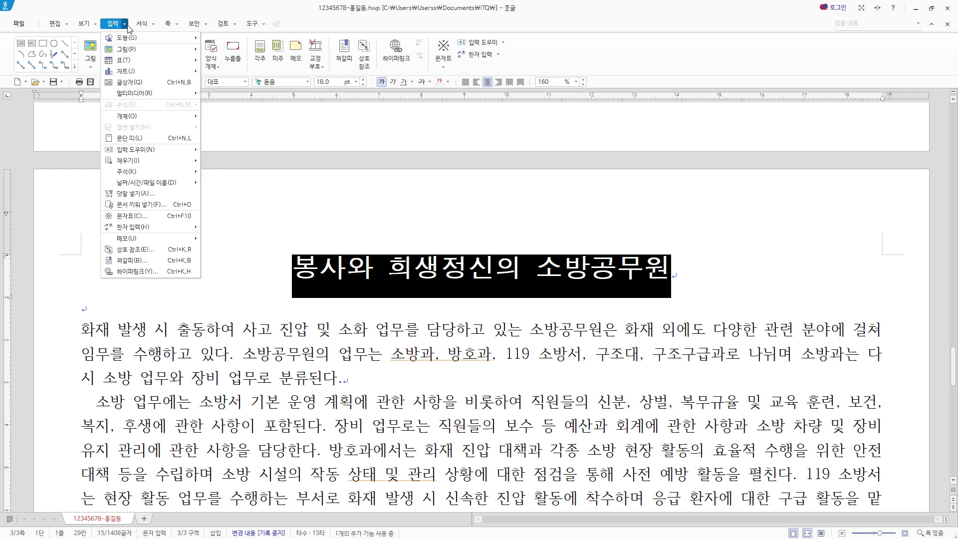
{"action": "left_click", "coordinate": [128, 194]}
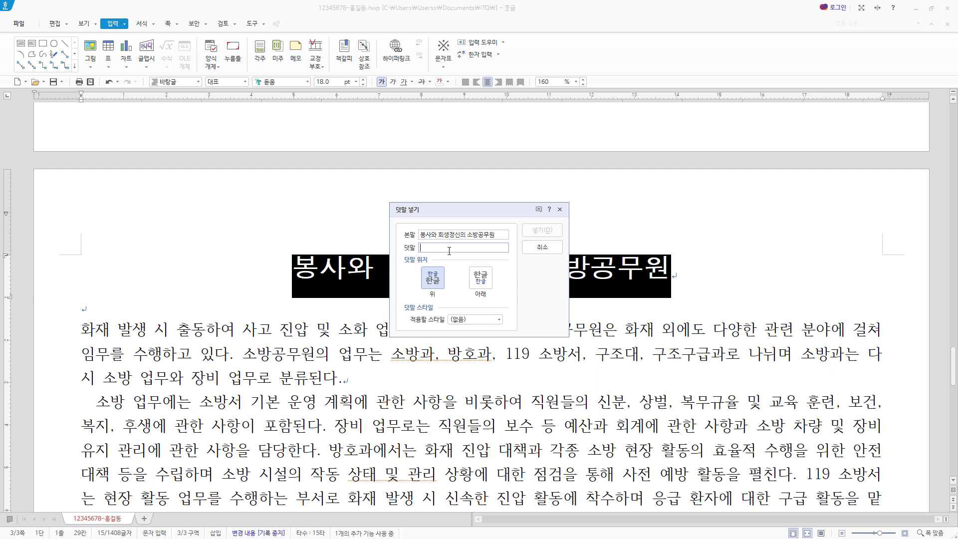
{"action": "type", "text": "안전하고 행복한 대한민"}
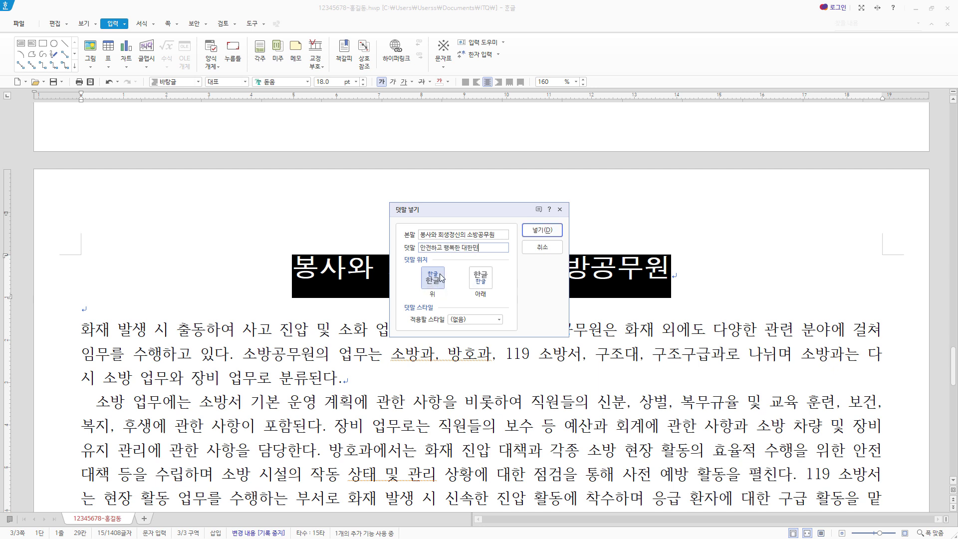
{"action": "left_click", "coordinate": [543, 230]}
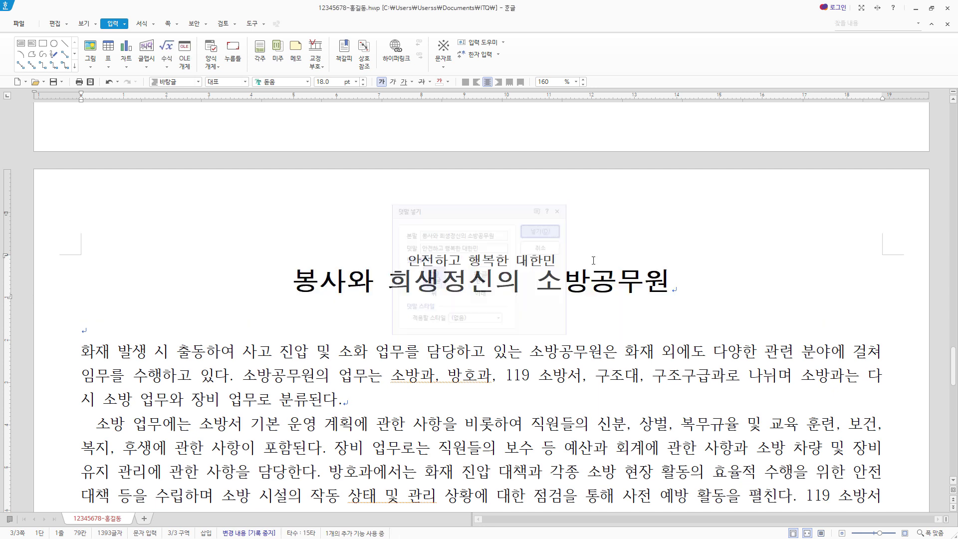
Create a header (머리말) on page 3 for both sides (양쪽) containing the text 화재 예방.
{"action": "left_click", "coordinate": [316, 325]}
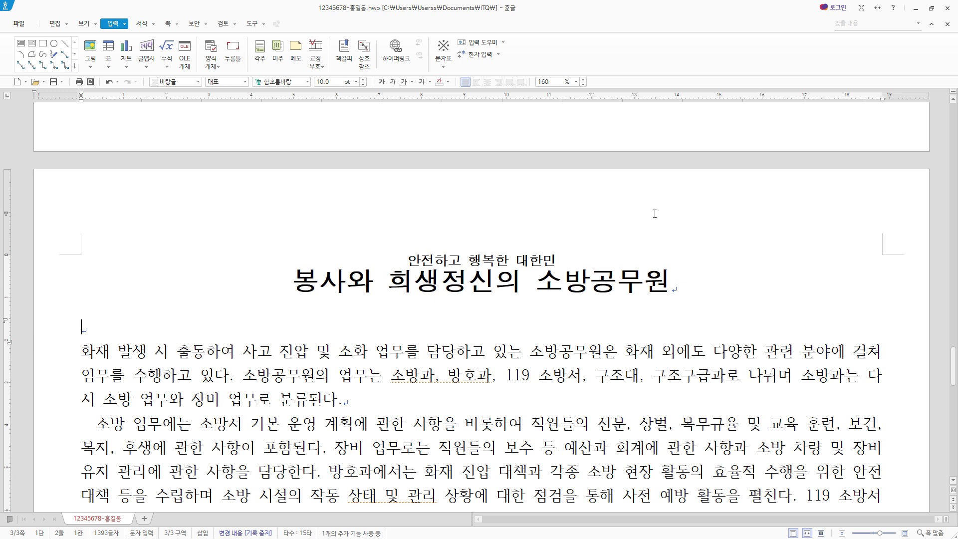
{"action": "left_click", "coordinate": [168, 23]}
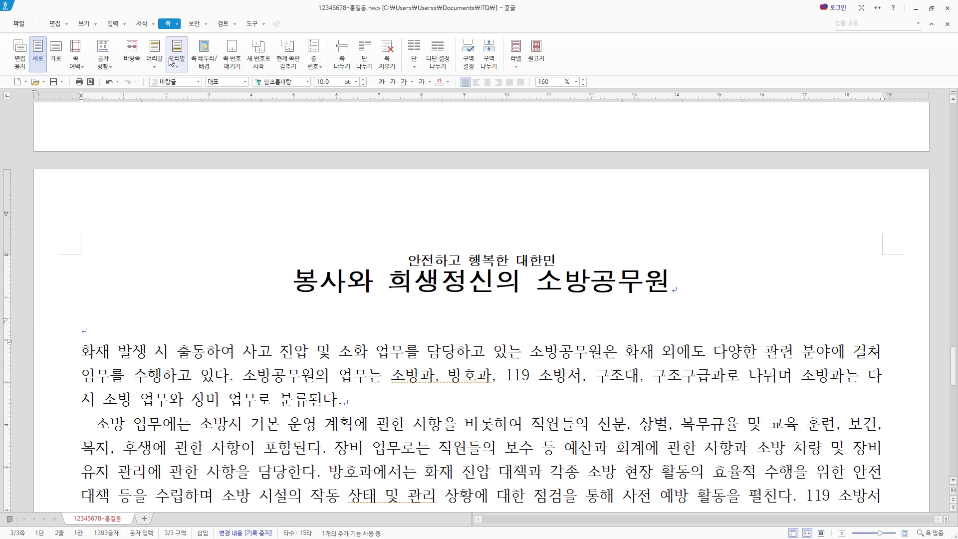
{"action": "left_click", "coordinate": [159, 69]}
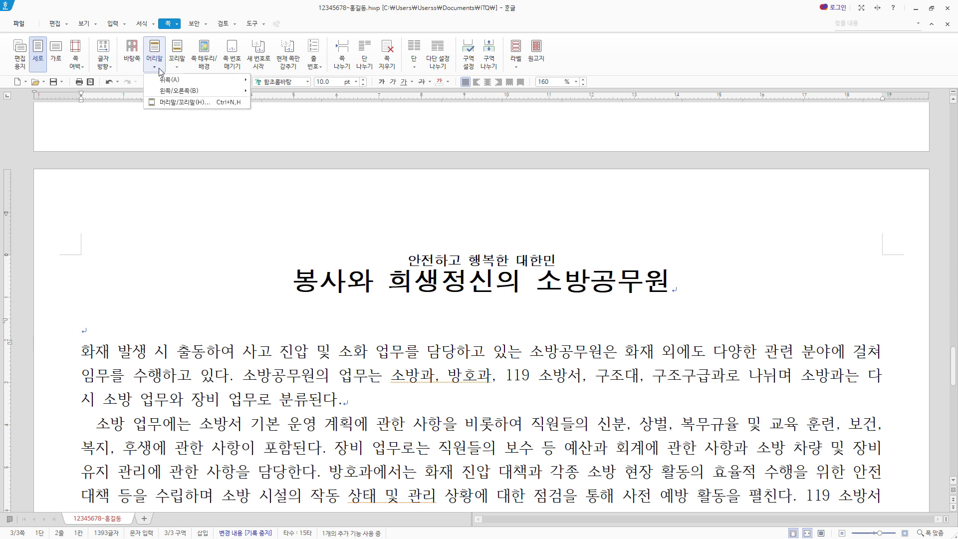
{"action": "left_click", "coordinate": [166, 104]}
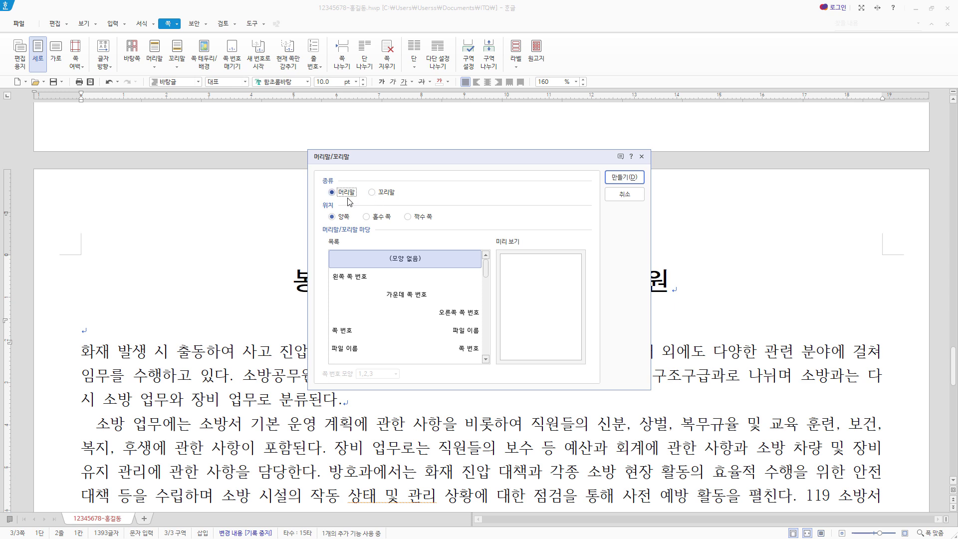
{"action": "left_click", "coordinate": [627, 179]}
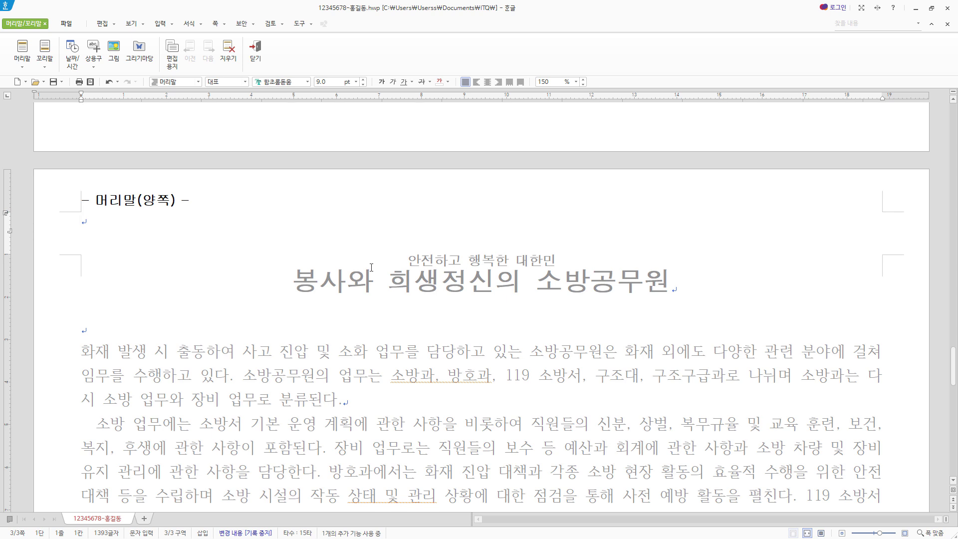
{"action": "type", "text": "화재 예방"}
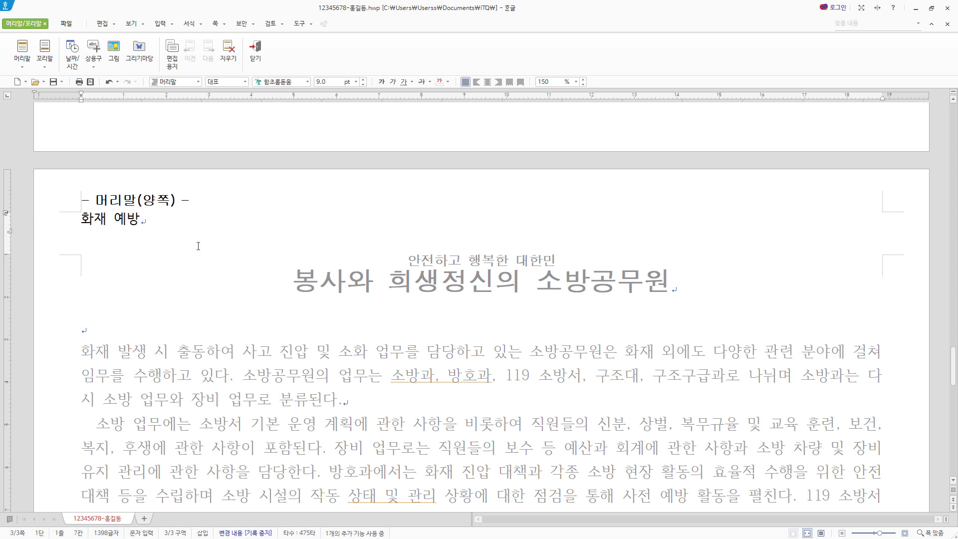
Format the header text 화재 예방 as 굴림, 10 pt, right-aligned, and return to the body text.
{"action": "left_click_drag", "start_coordinate": [141, 220], "coordinate": [73, 220]}
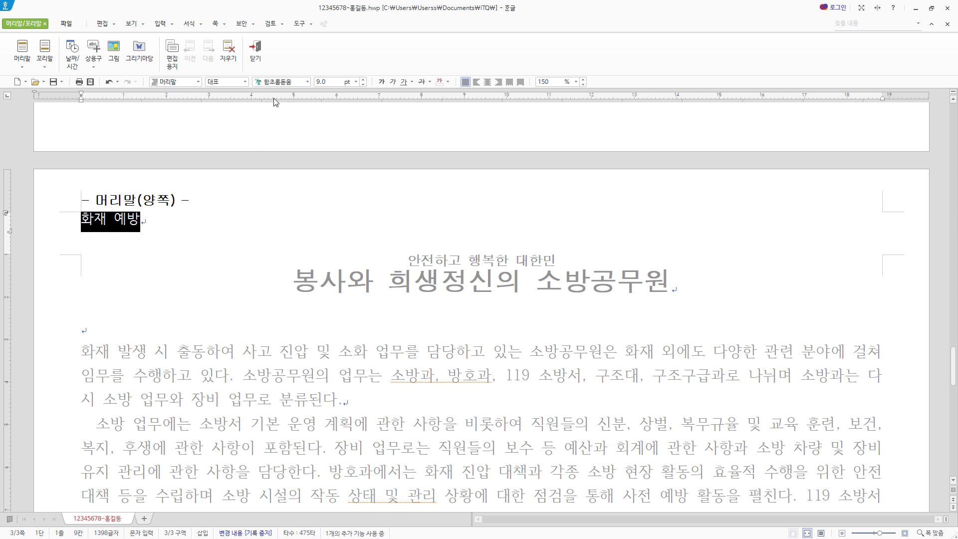
{"action": "left_click", "coordinate": [280, 82]}
{"action": "type", "text": "굴림"}
{"action": "key", "text": "Return"}
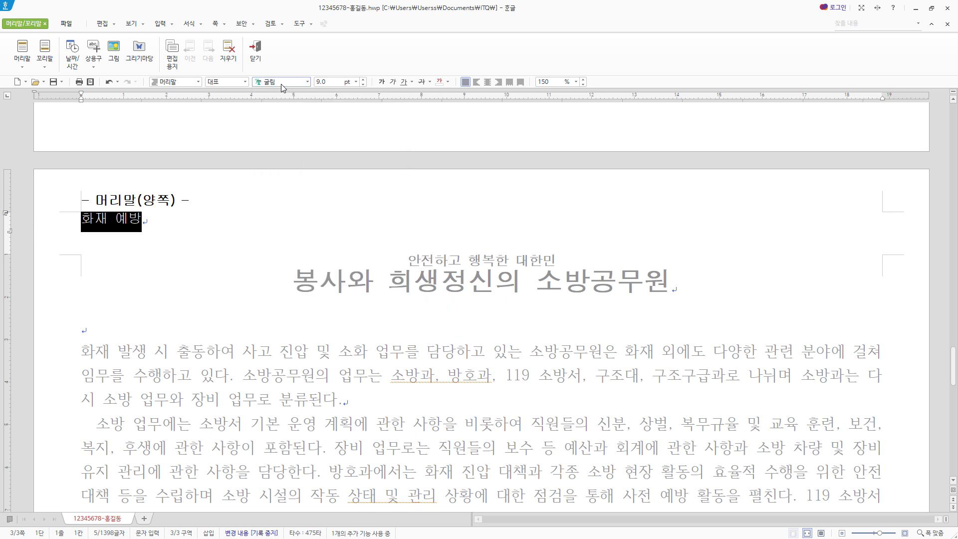
{"action": "left_click", "coordinate": [363, 79]}
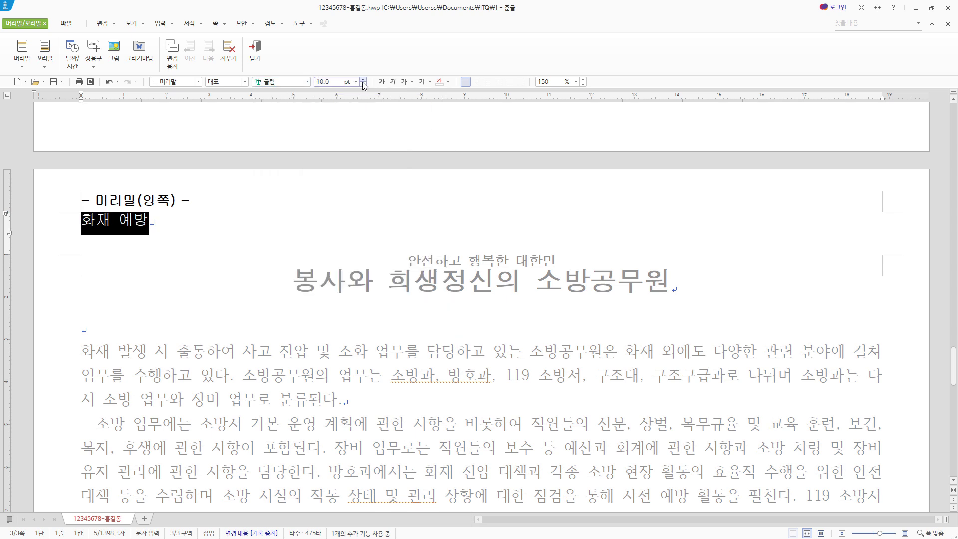
{"action": "left_click", "coordinate": [498, 82]}
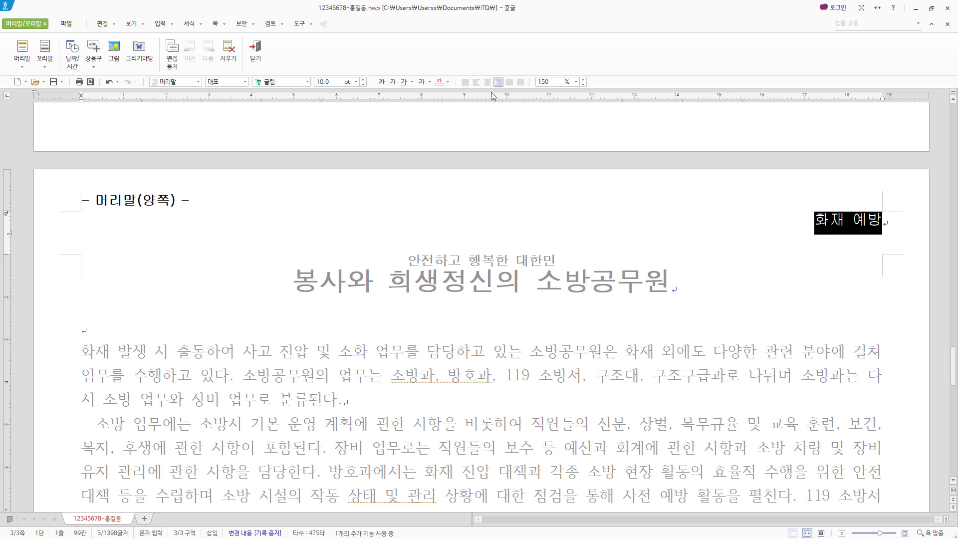
{"action": "left_click", "coordinate": [256, 61]}
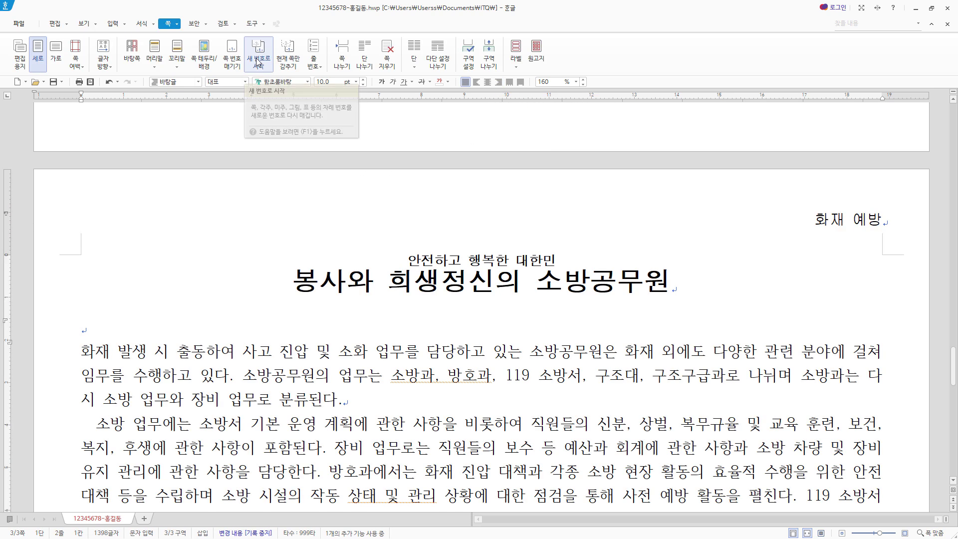
Decorate the first letter 화 of the opening paragraph as a two-line drop cap in 궁서 with a yellow (노랑) fill.
{"action": "left_click", "coordinate": [83, 353]}
{"action": "scroll", "coordinate": [171, 353], "scroll_direction": "down", "scroll_amount": 1}
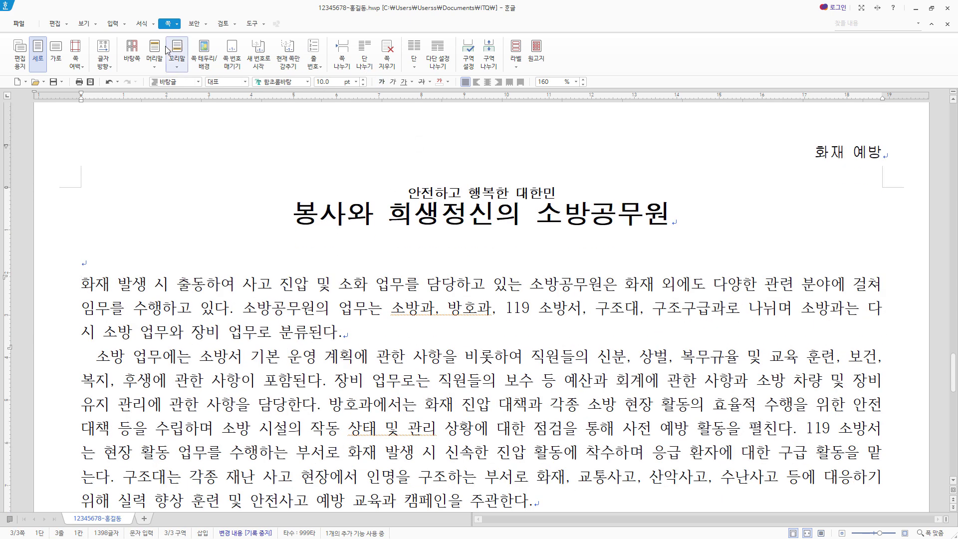
{"action": "left_click", "coordinate": [143, 23]}
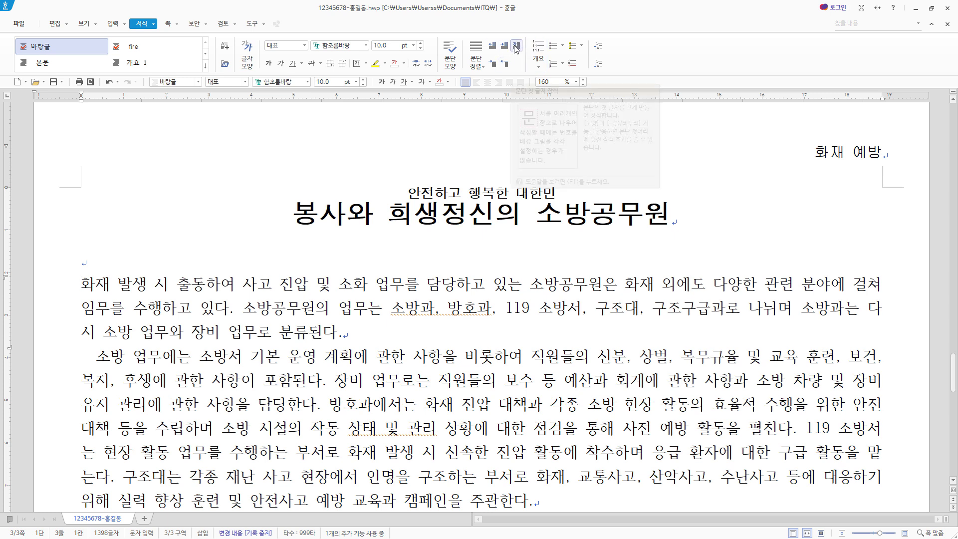
{"action": "left_click", "coordinate": [154, 24]}
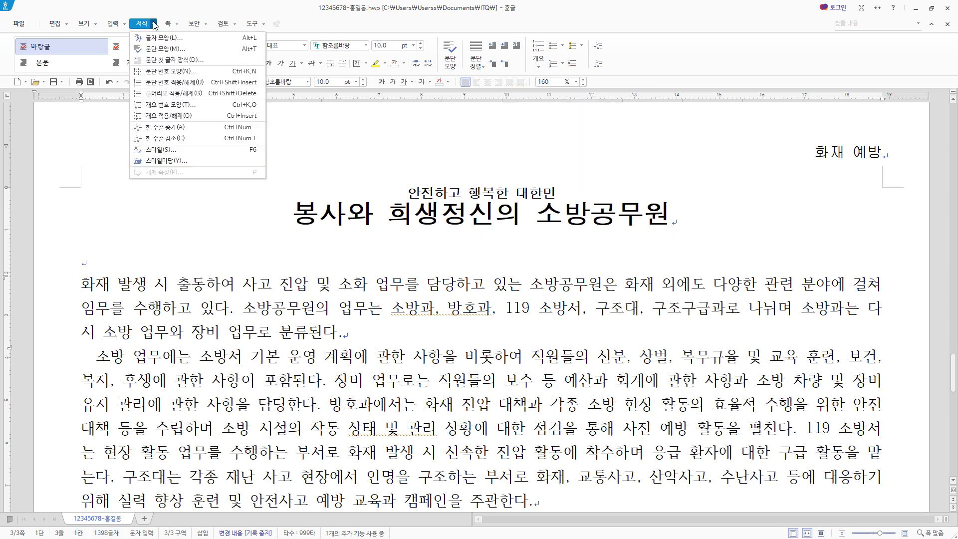
{"action": "left_click", "coordinate": [178, 60]}
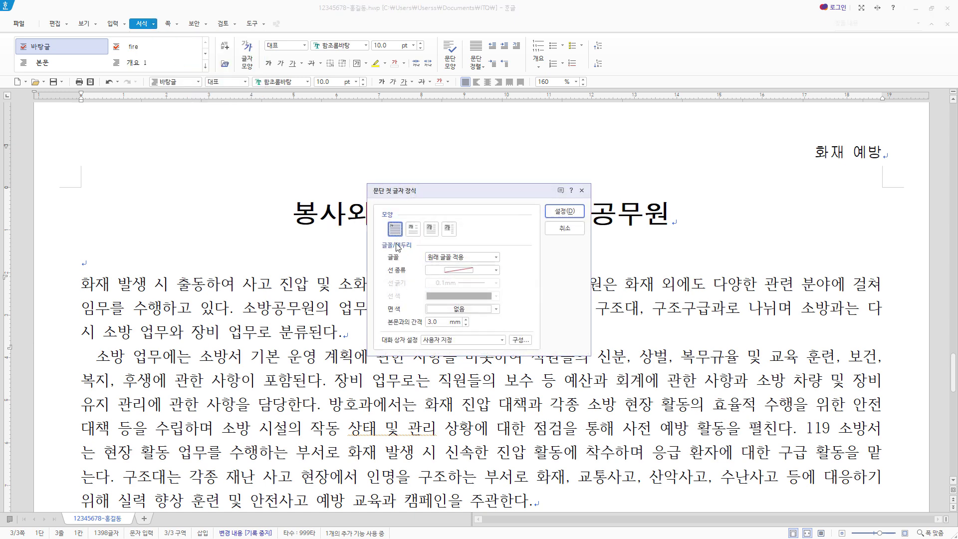
{"action": "left_click", "coordinate": [413, 231]}
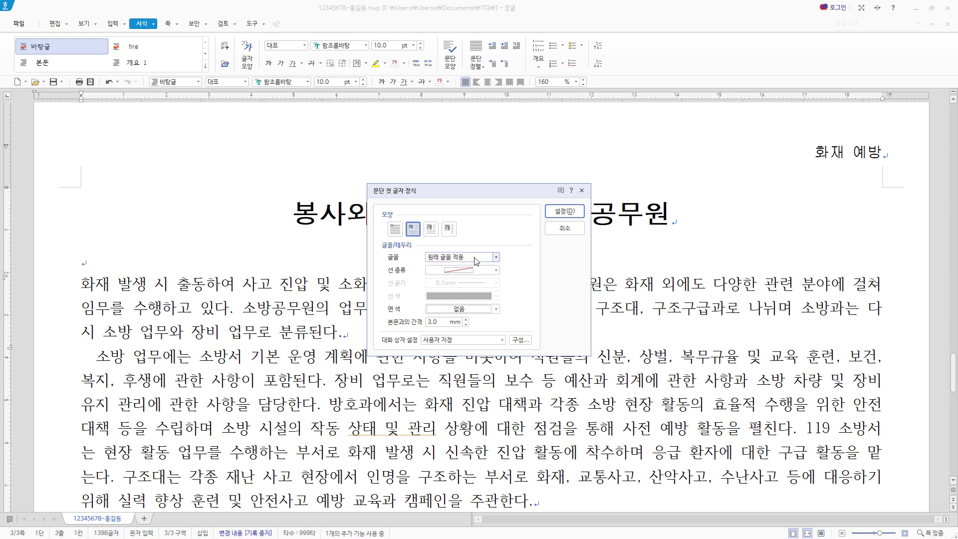
{"action": "left_click", "coordinate": [485, 259]}
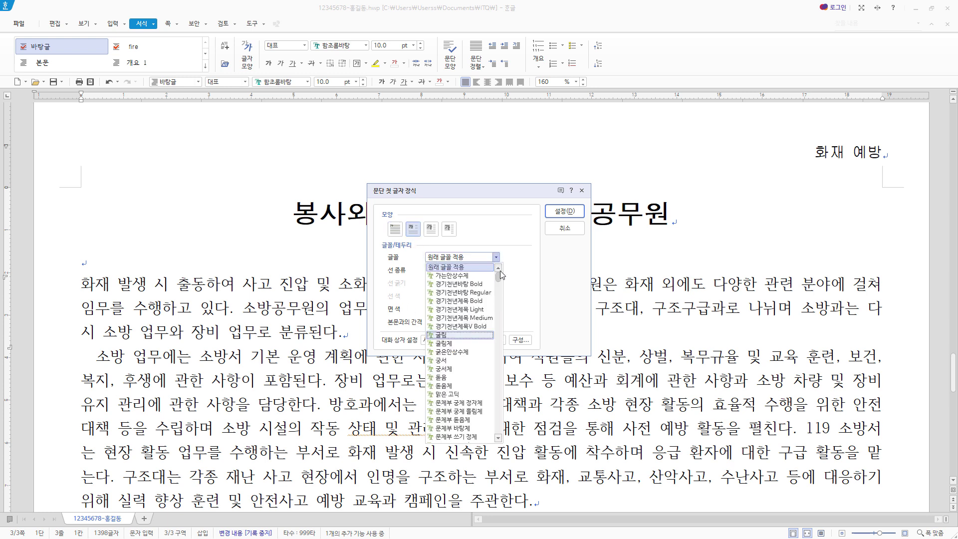
{"action": "left_click", "coordinate": [461, 360]}
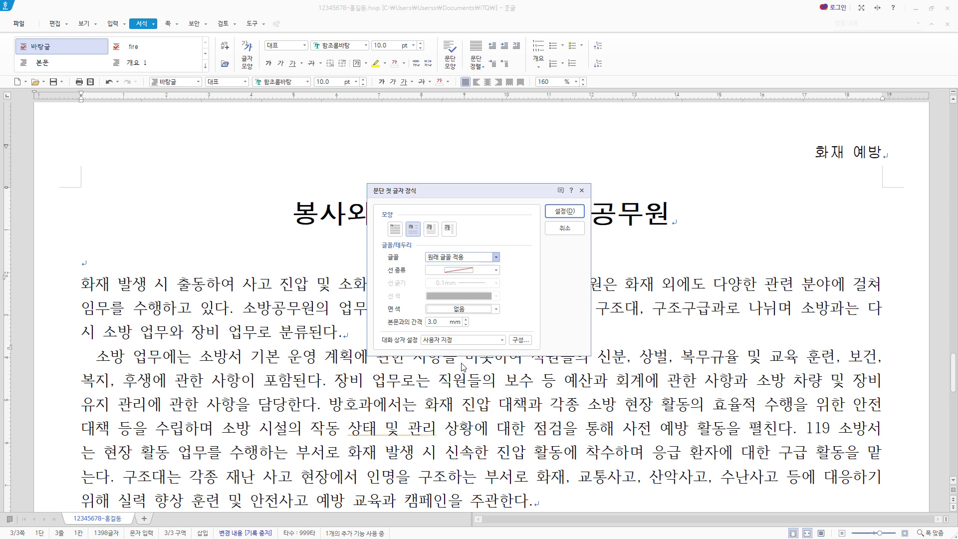
{"action": "left_click", "coordinate": [486, 312]}
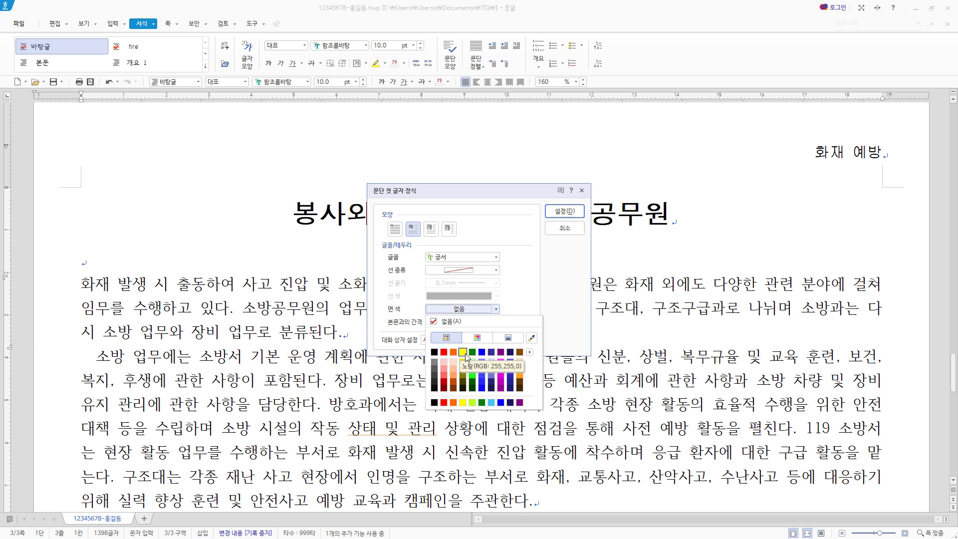
{"action": "left_click", "coordinate": [465, 354]}
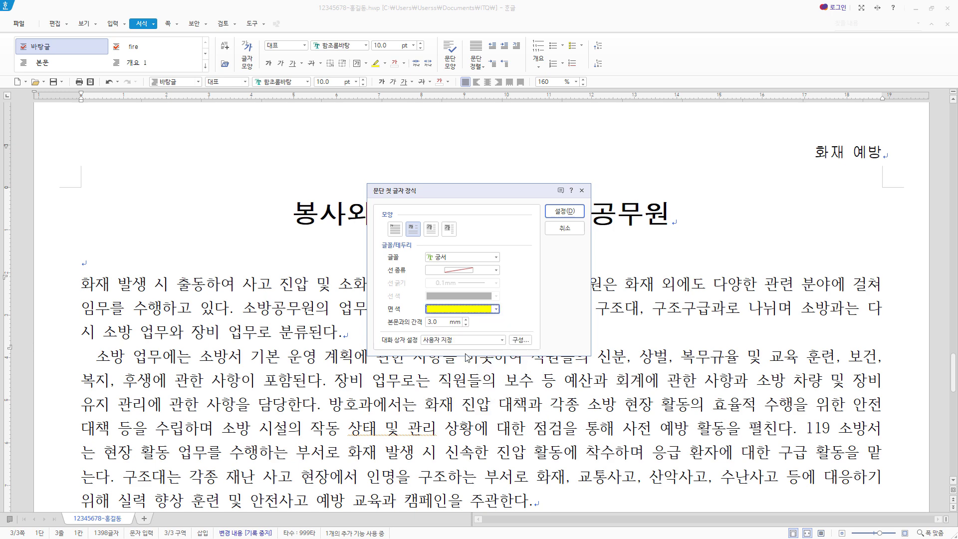
{"action": "left_click", "coordinate": [580, 216]}
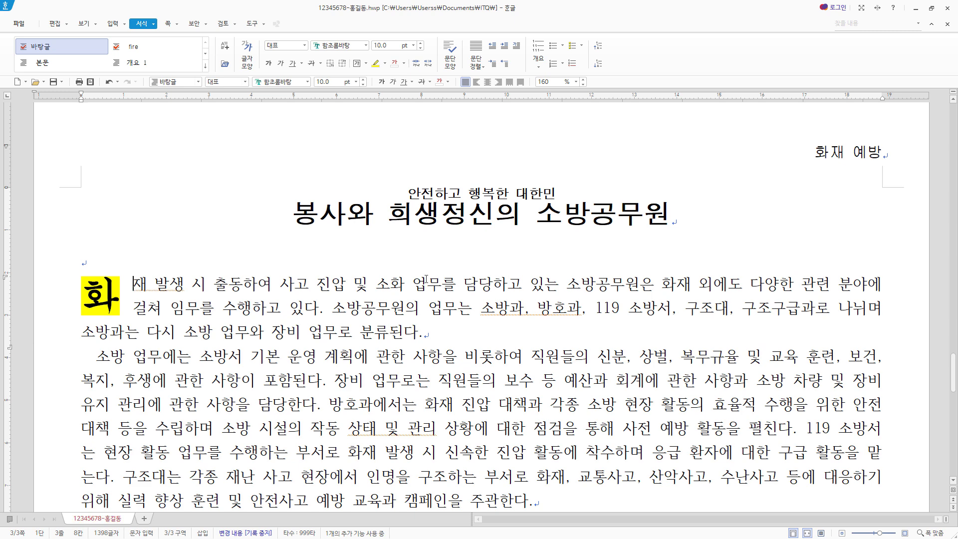
{"action": "left_click_drag", "start_coordinate": [133, 284], "coordinate": [608, 428]}
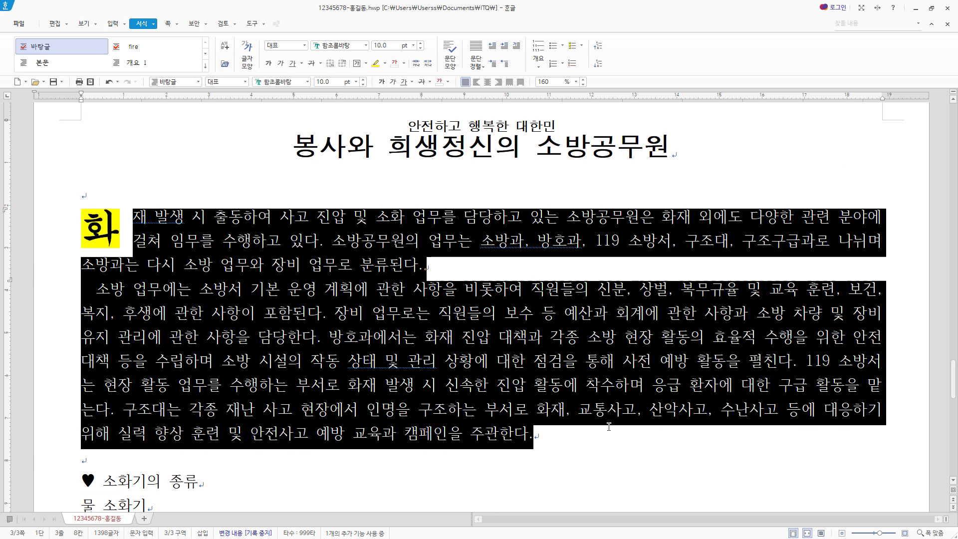
{"action": "left_click", "coordinate": [535, 360]}
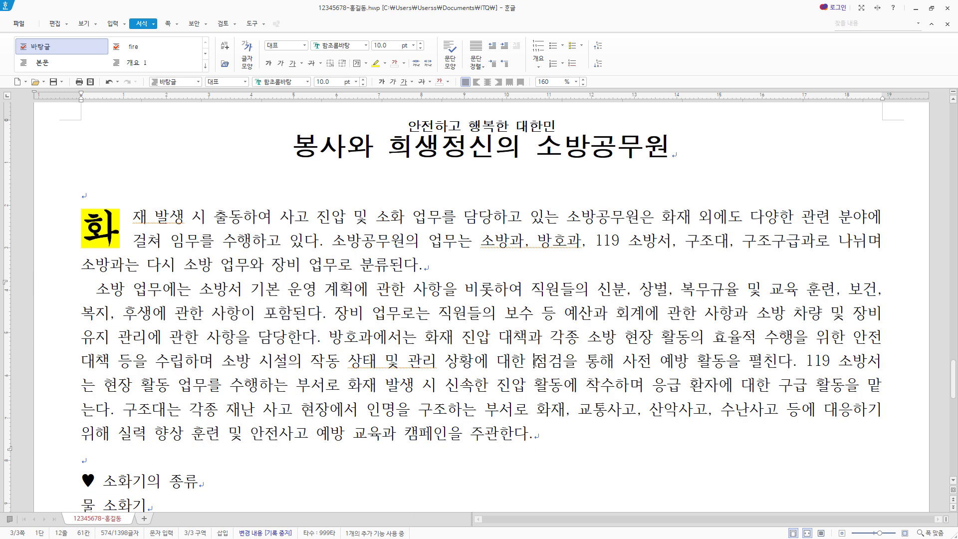
{"action": "left_click", "coordinate": [405, 218]}
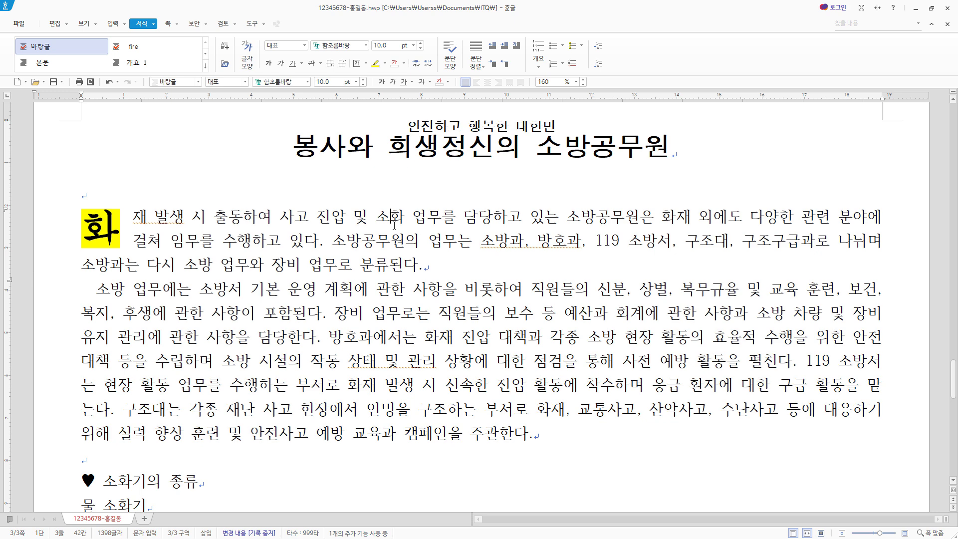
{"action": "double_click", "coordinate": [384, 266]}
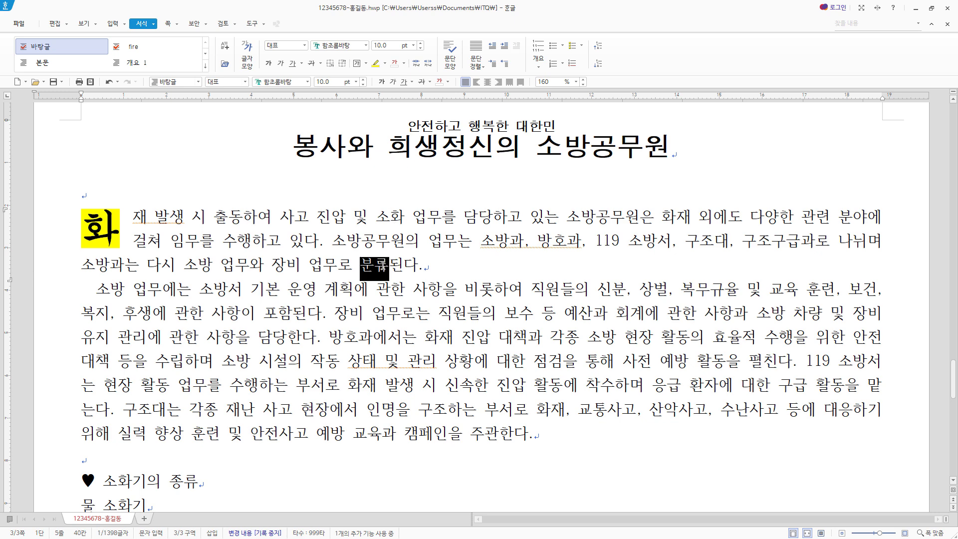
Add the hanja 宵火 to the word 소화 in the first line, using the 한글(漢字) format.
{"action": "left_click", "coordinate": [389, 266]}
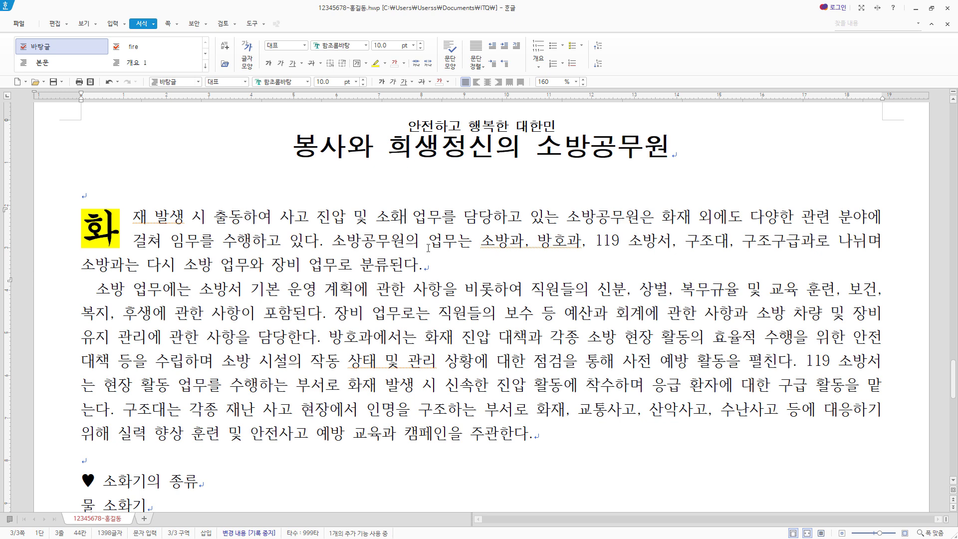
{"action": "key", "text": "F9"}
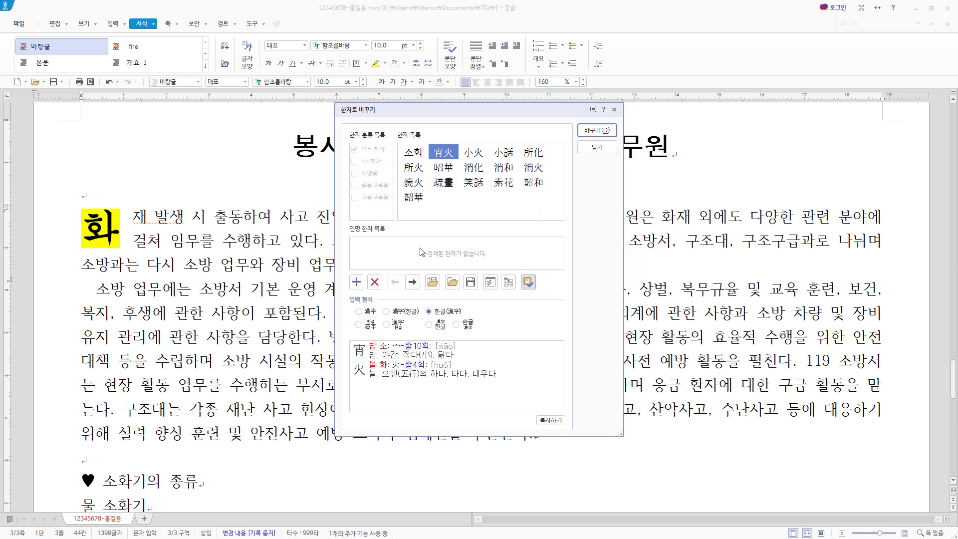
{"action": "mouse_move", "coordinate": [447, 158]}
{"action": "left_click", "coordinate": [449, 315]}
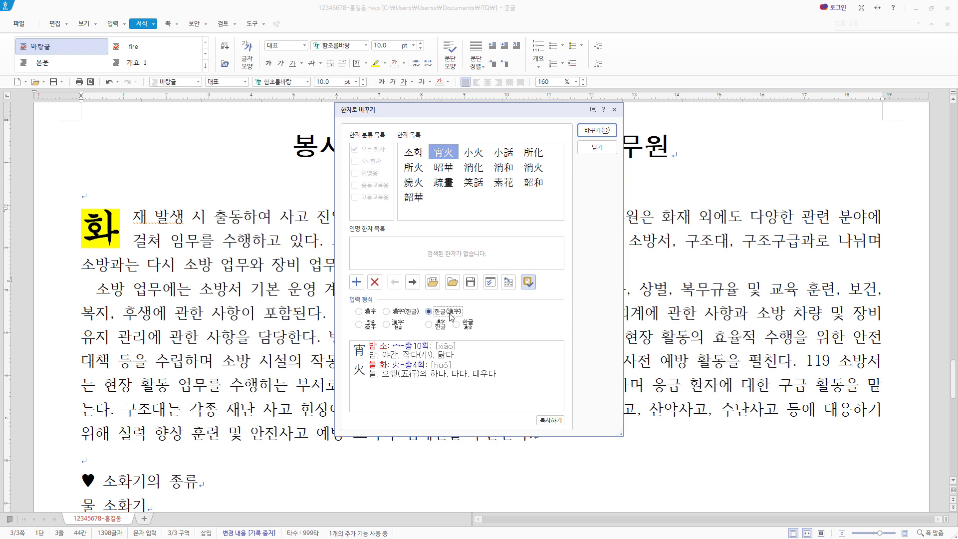
{"action": "left_click", "coordinate": [597, 130]}
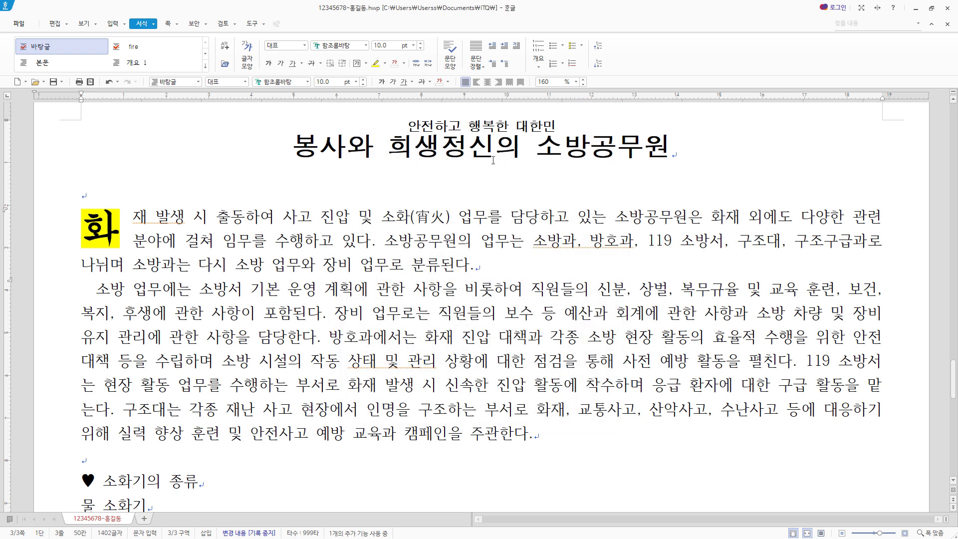
Add the hanja 分類 to the word 분류 at the end of the first paragraph in the 한글(漢字) format.
{"action": "left_click", "coordinate": [442, 268]}
{"action": "key", "text": "F9"}
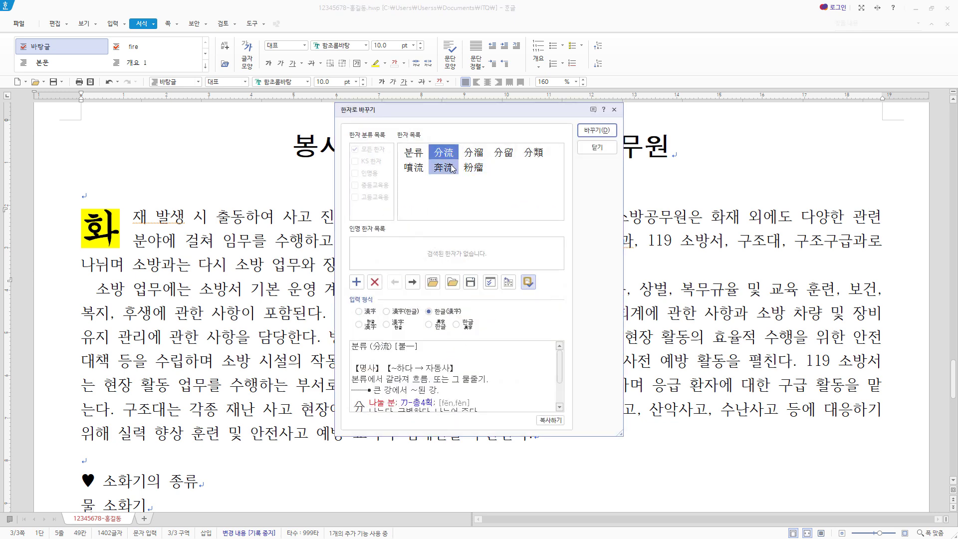
{"action": "left_click", "coordinate": [538, 155]}
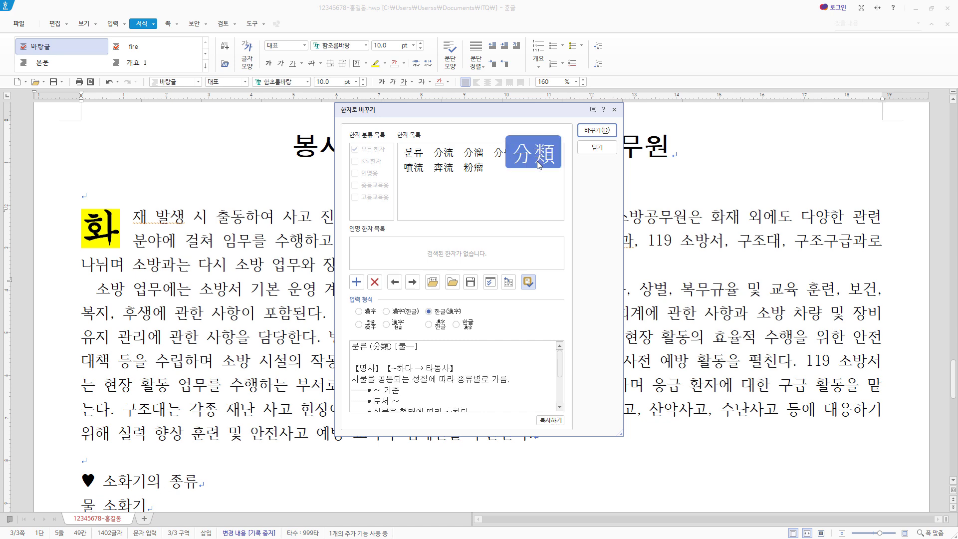
{"action": "left_click", "coordinate": [597, 131]}
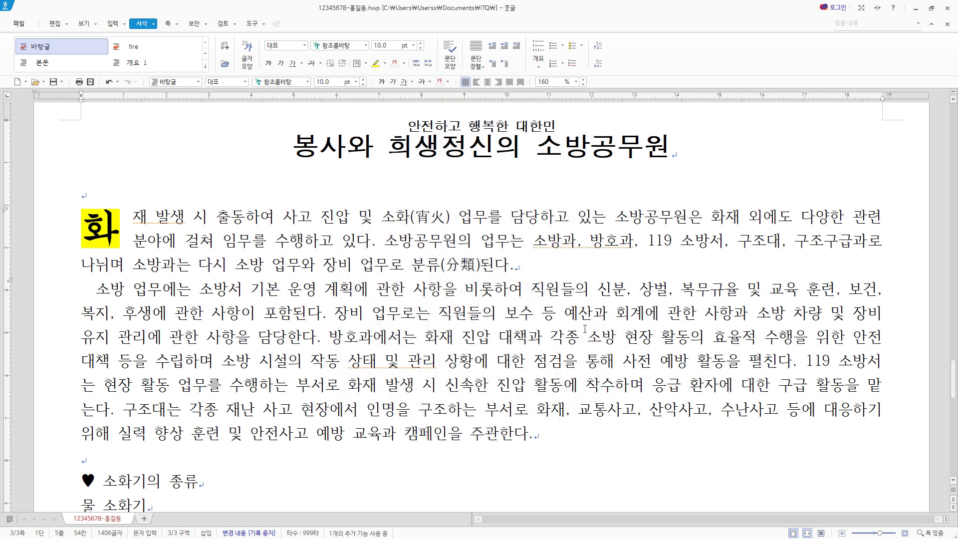
Save the document and add a footnote after 소방공무원 in the first line: 국민의 보호를 직무로 하여 화재의 예방, 경계, 진압에 종사하는 공무원.
{"action": "key", "text": "alt+s"}
{"action": "left_click", "coordinate": [113, 22]}
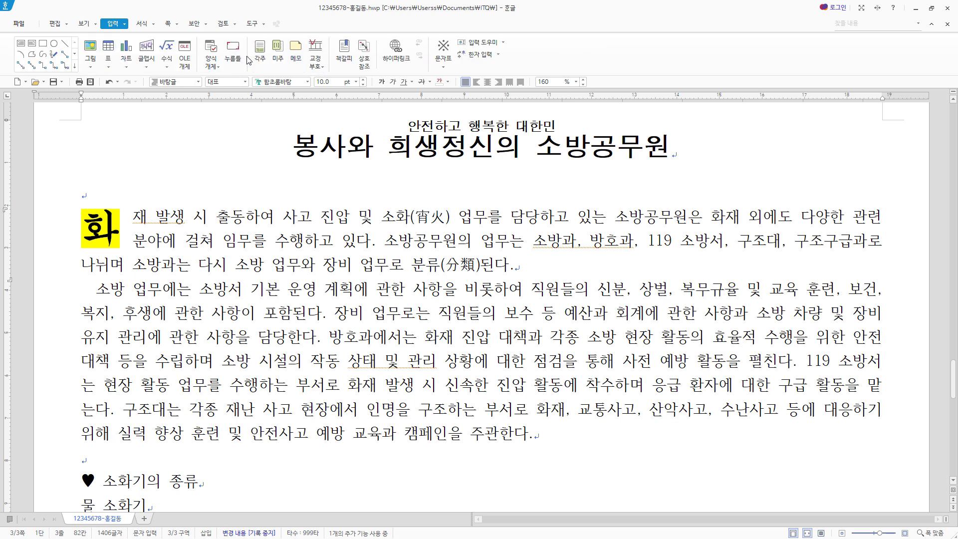
{"action": "left_click", "coordinate": [260, 49]}
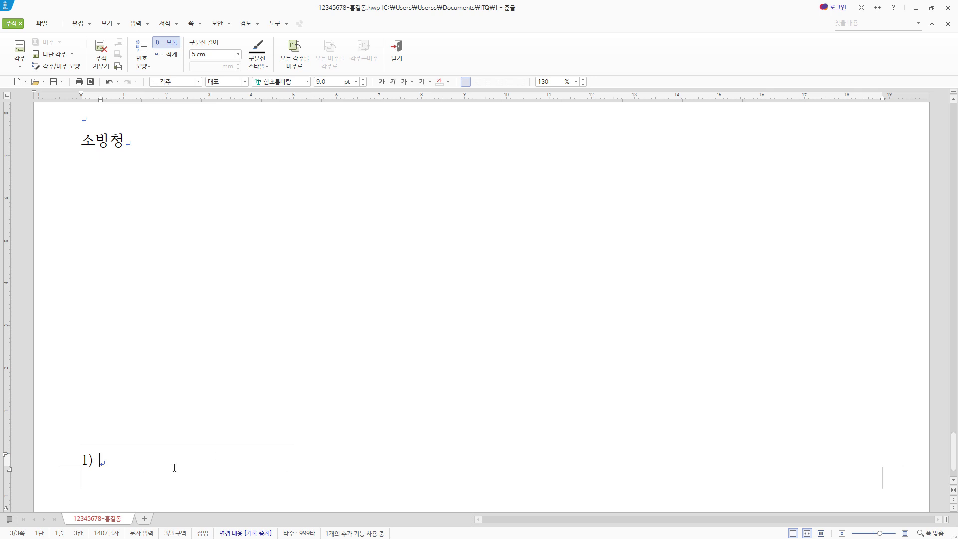
{"action": "type", "text": "국민의 보호를 직무로 하여 화재의 예방, 경계, 진압에 종사하는 공무원"}
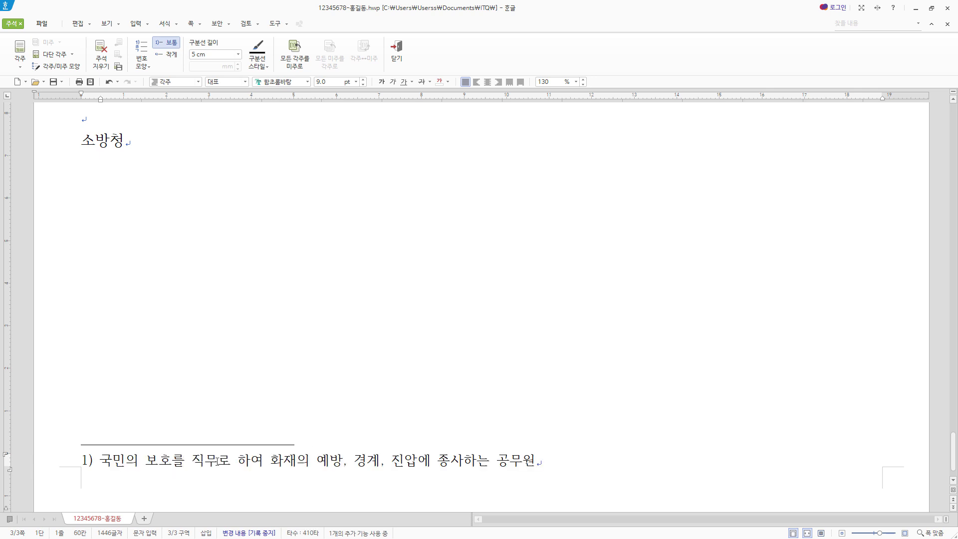
Change the footnote number format to Ⓐ,Ⓑ,Ⓒ and return to the body text after 소방공무원.
{"action": "left_click", "coordinate": [55, 67]}
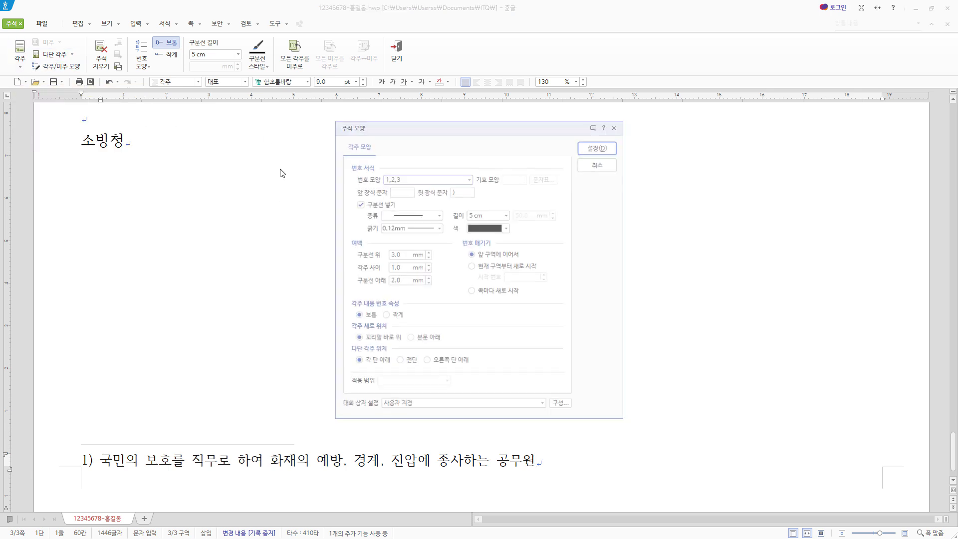
{"action": "left_click", "coordinate": [422, 180]}
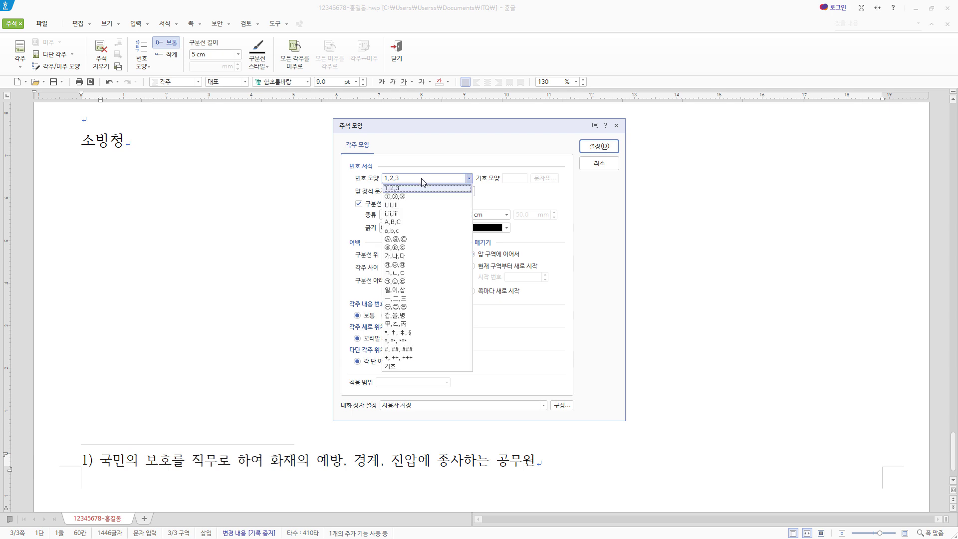
{"action": "left_click", "coordinate": [424, 241]}
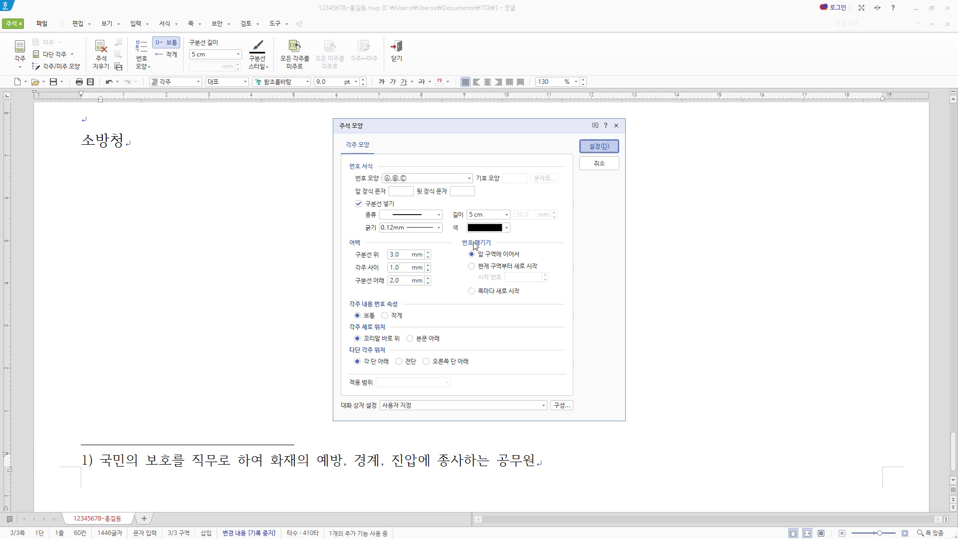
{"action": "left_click", "coordinate": [616, 151]}
{"action": "scroll", "coordinate": [544, 385], "scroll_direction": "up", "scroll_amount": 15}
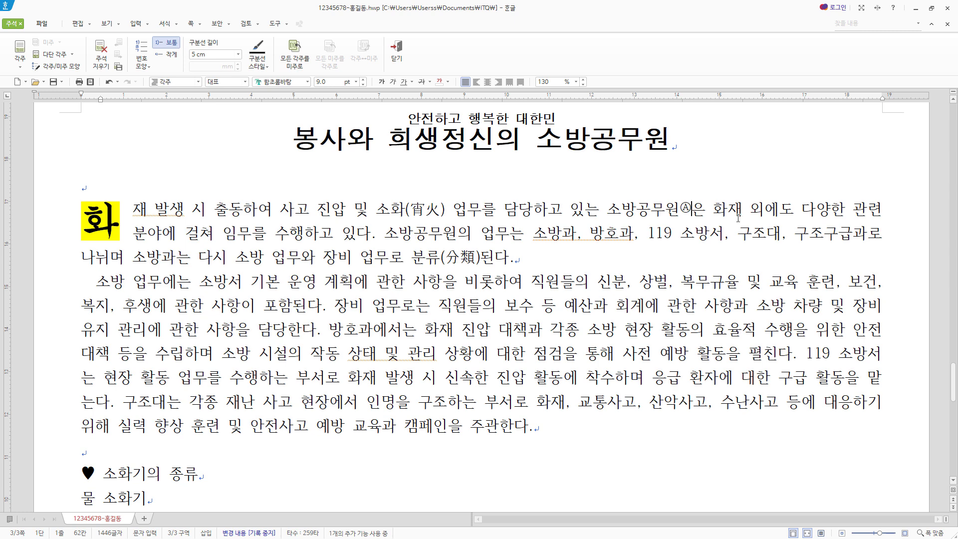
{"action": "left_click", "coordinate": [695, 217]}
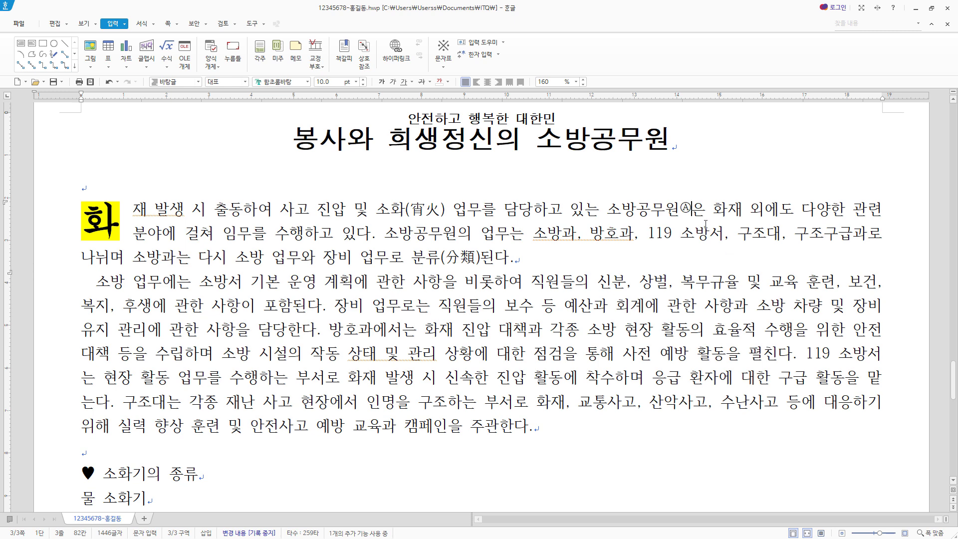
Insert the picture 그림4.JPG from the ITQ Picture folder at the start of the first paragraph.
{"action": "left_click_drag", "start_coordinate": [585, 210], "coordinate": [819, 248]}
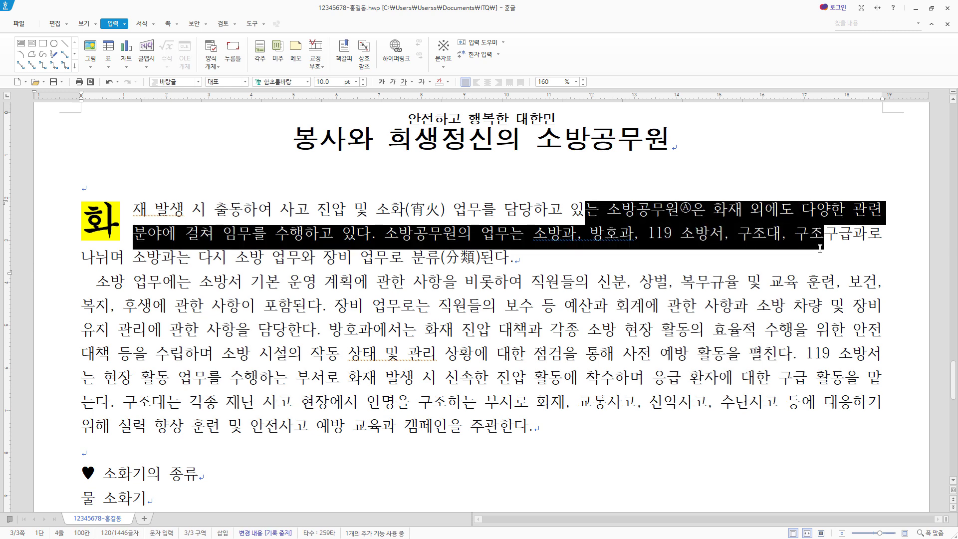
{"action": "left_click", "coordinate": [820, 248]}
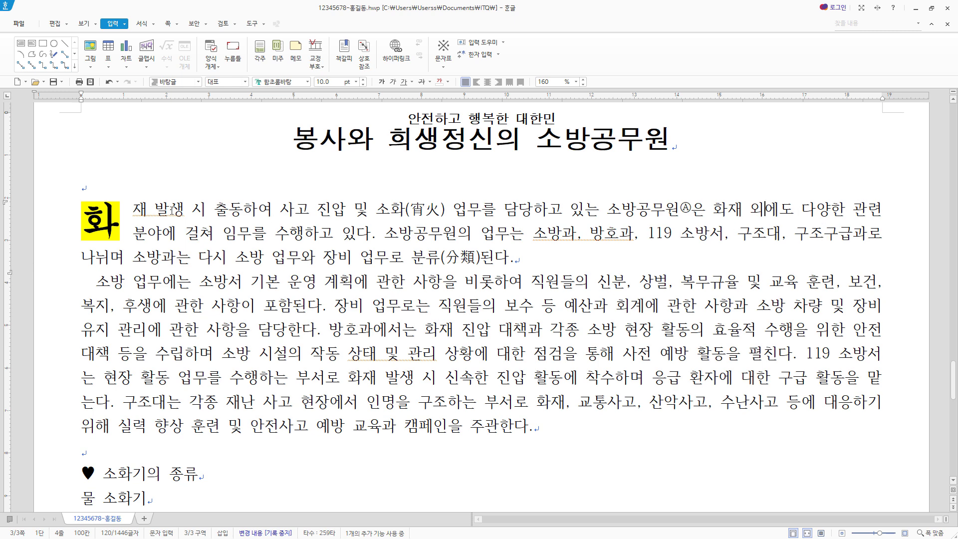
{"action": "key", "text": "Home"}
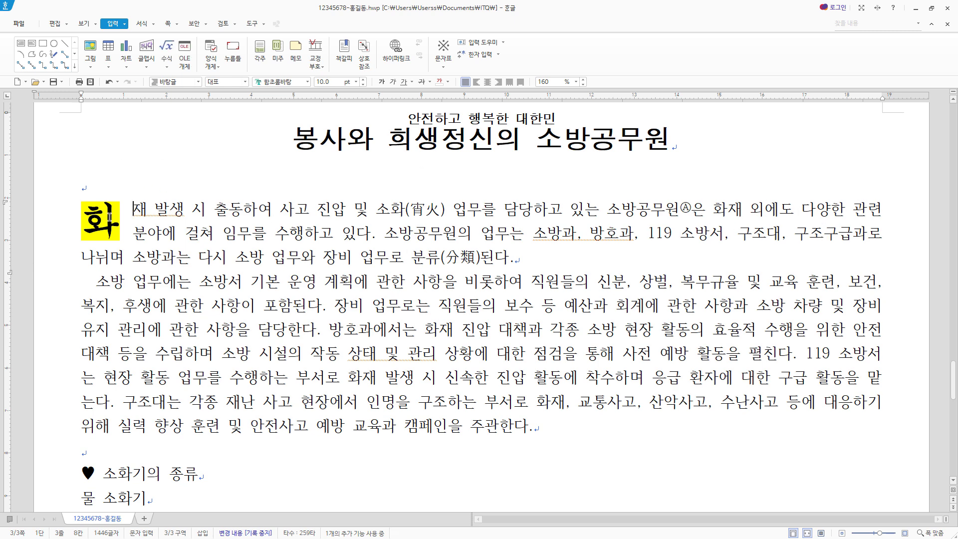
{"action": "left_click", "coordinate": [91, 48]}
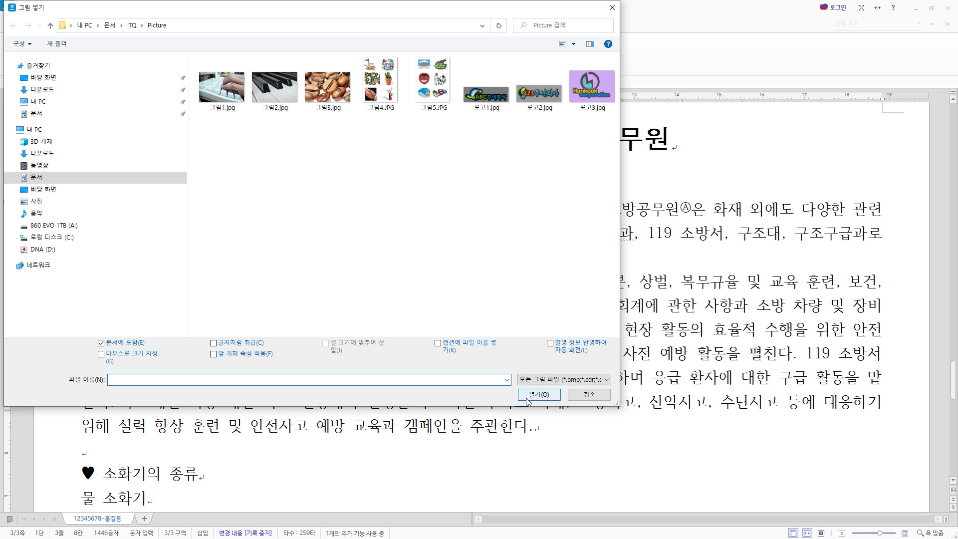
{"action": "left_click", "coordinate": [388, 95]}
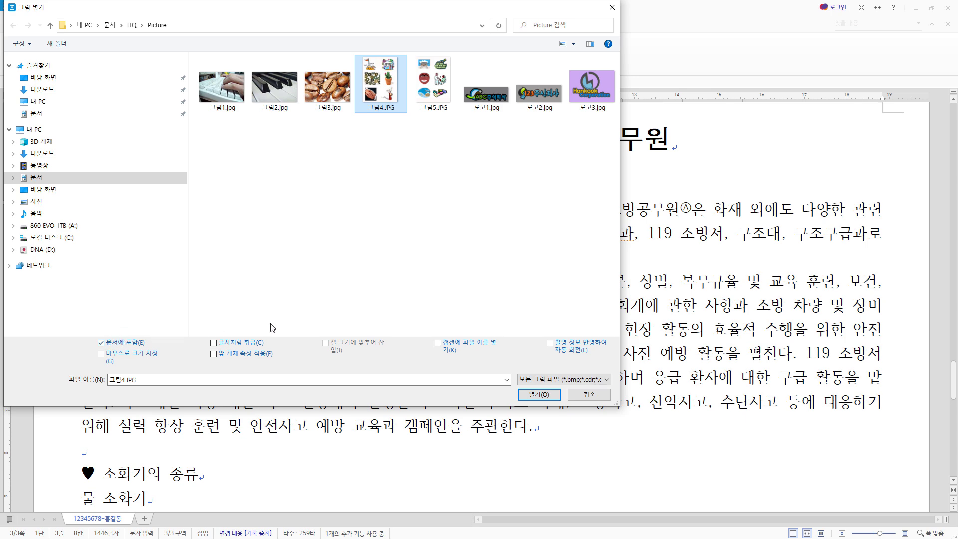
{"action": "left_click", "coordinate": [539, 394]}
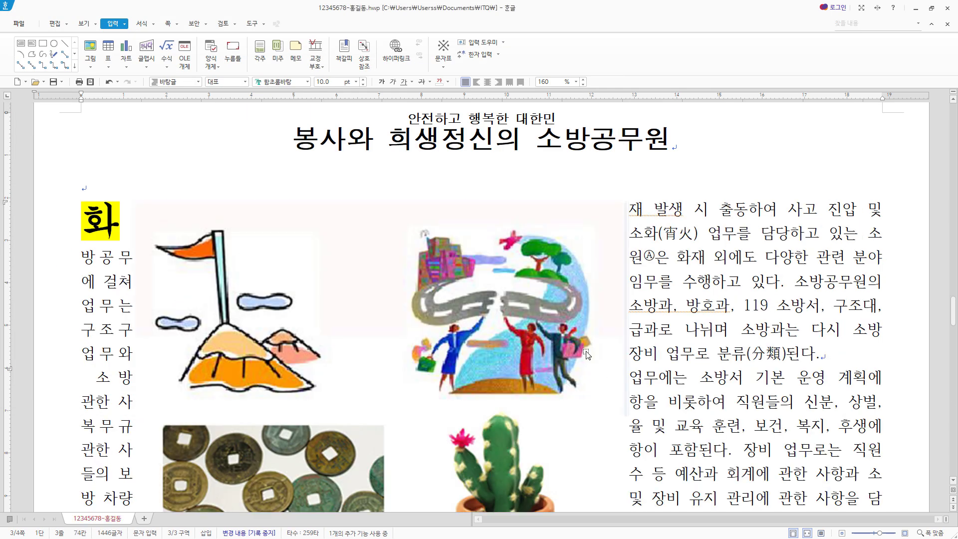
Shrink the inserted picture to about 64 × 84 mm and place it within the article text.
{"action": "left_click", "coordinate": [603, 256]}
{"action": "left_click_drag", "start_coordinate": [627, 202], "coordinate": [473, 405]}
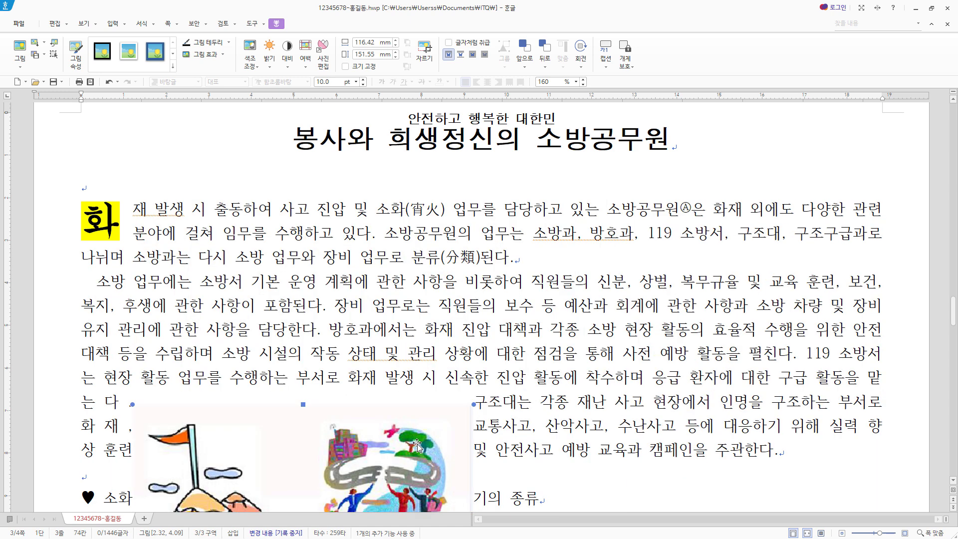
{"action": "left_click_drag", "start_coordinate": [426, 434], "coordinate": [701, 201]}
{"action": "left_click_drag", "start_coordinate": [625, 341], "coordinate": [631, 313]}
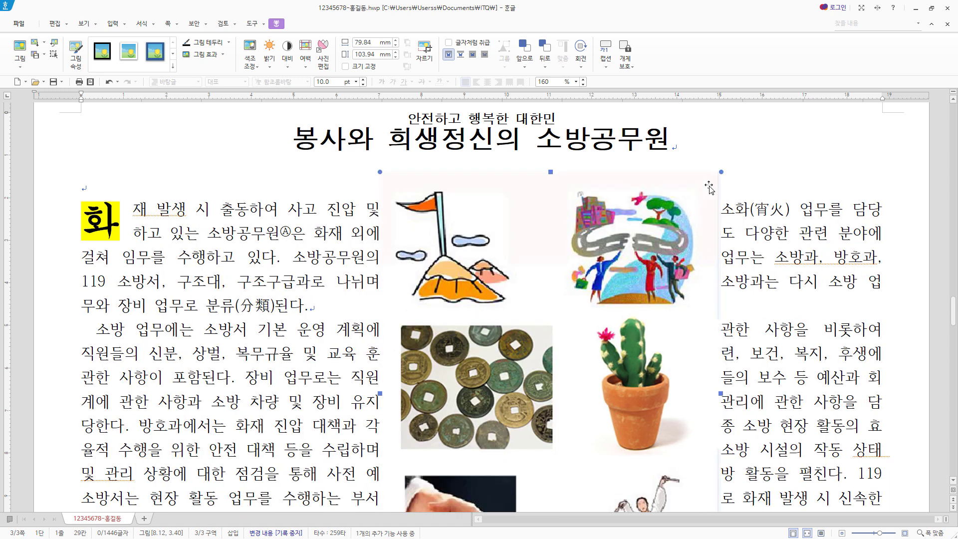
{"action": "left_click_drag", "start_coordinate": [721, 173], "coordinate": [656, 259]}
{"action": "left_click_drag", "start_coordinate": [593, 343], "coordinate": [611, 273]}
{"action": "scroll", "coordinate": [640, 344], "scroll_direction": "up", "scroll_amount": 1}
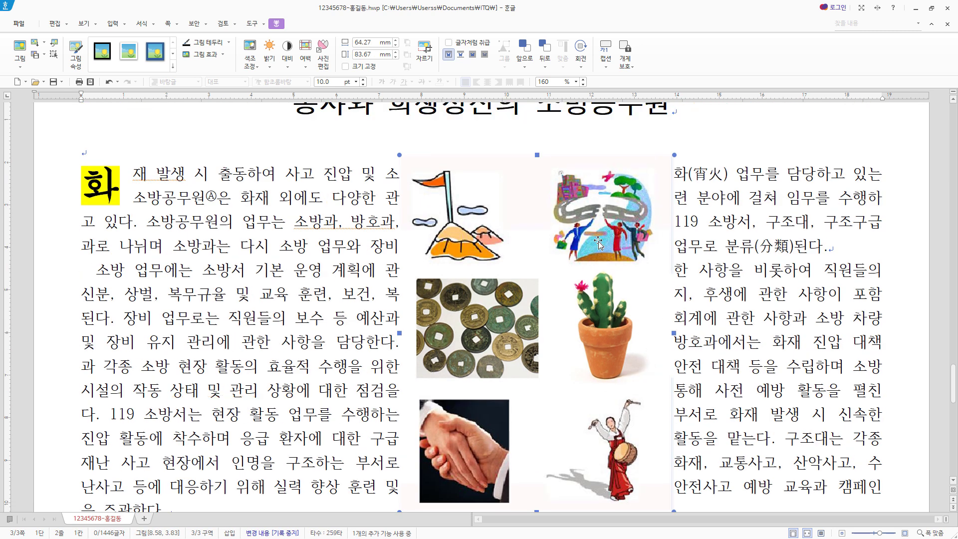
Crop the picture to its upper-right illustration of people and roads, about 28 × 26 mm.
{"action": "right_click", "coordinate": [523, 206]}
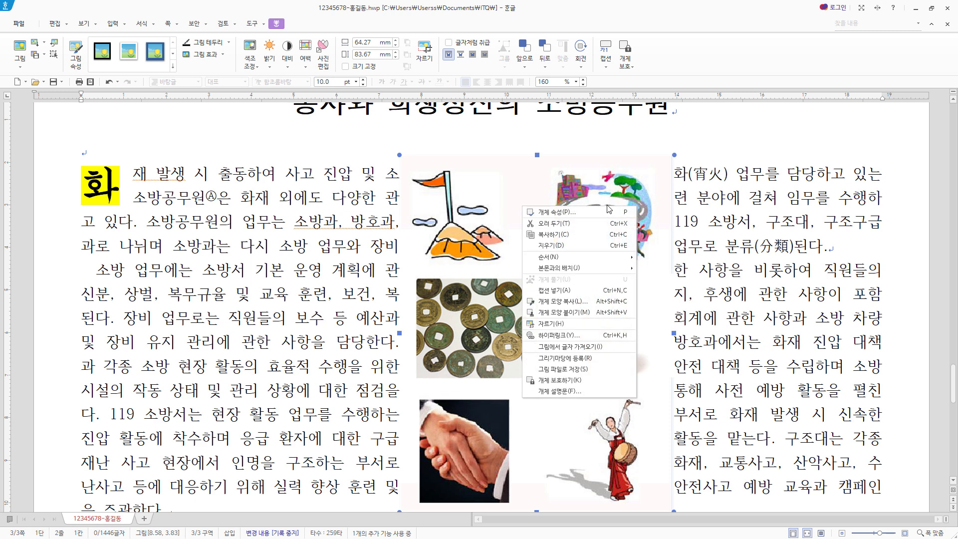
{"action": "left_click", "coordinate": [577, 325]}
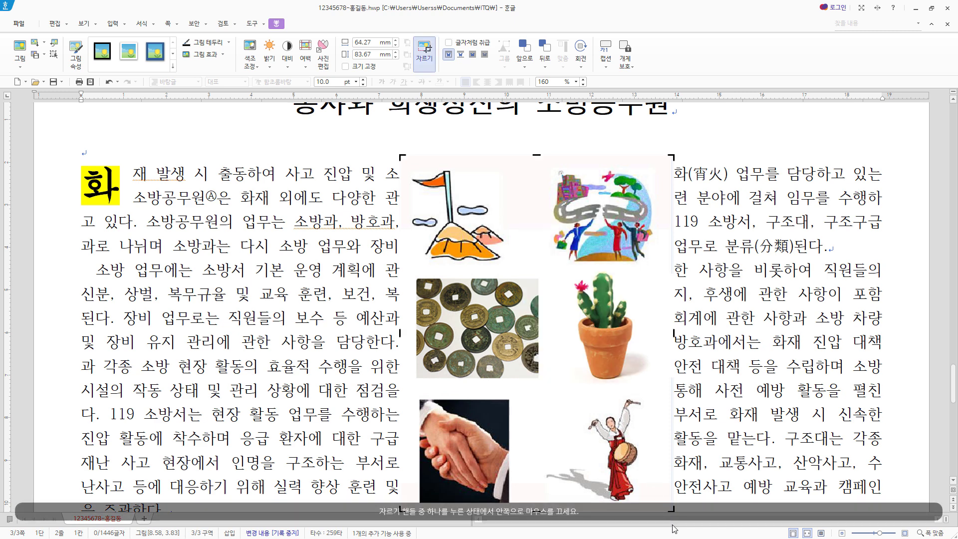
{"action": "left_click_drag", "start_coordinate": [672, 511], "coordinate": [663, 507]}
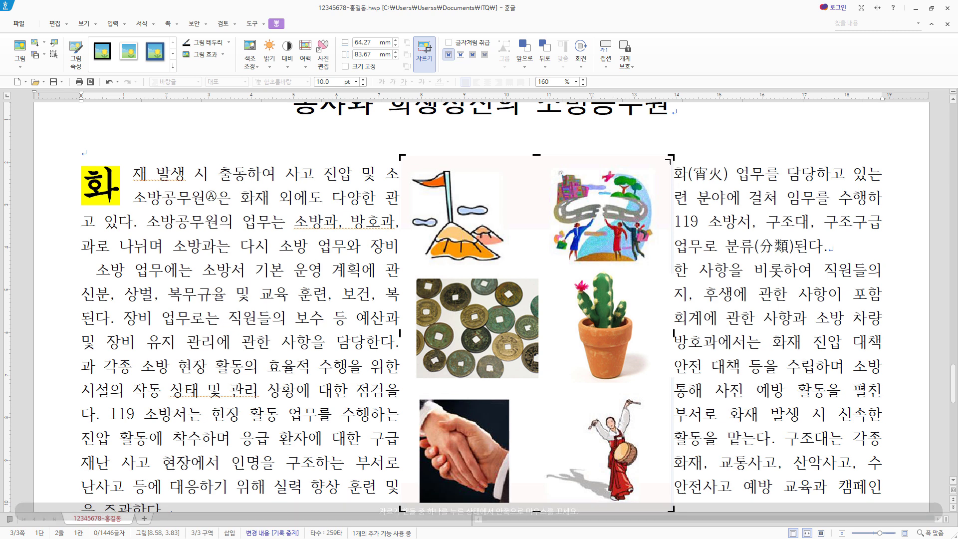
{"action": "scroll", "coordinate": [406, 445], "scroll_direction": "down", "scroll_amount": 3}
{"action": "left_click_drag", "start_coordinate": [407, 446], "coordinate": [543, 204]}
{"action": "scroll", "coordinate": [699, 339], "scroll_direction": "up", "scroll_amount": 7}
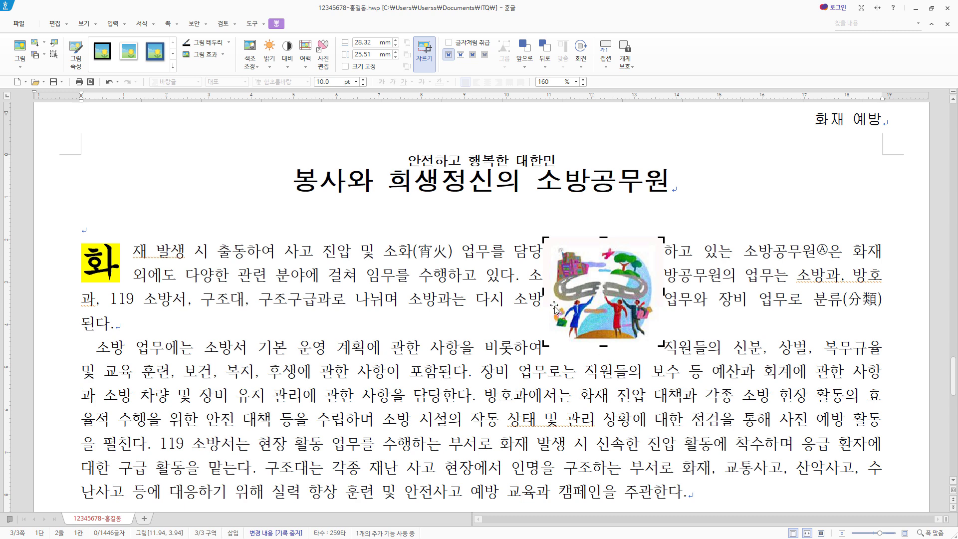
{"action": "left_click_drag", "start_coordinate": [554, 309], "coordinate": [558, 306]}
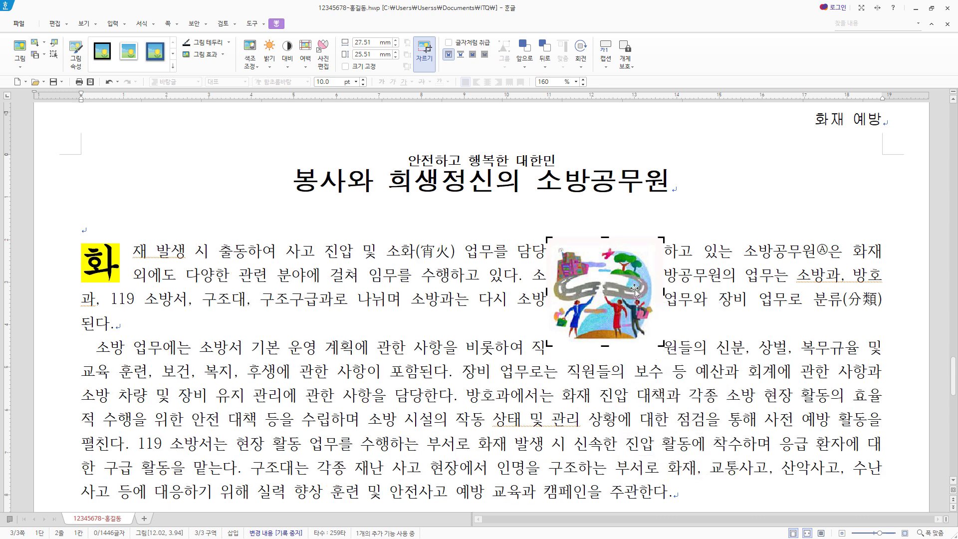
Set the cropped picture's width and height to 40 mm each in its object properties.
{"action": "double_click", "coordinate": [634, 290]}
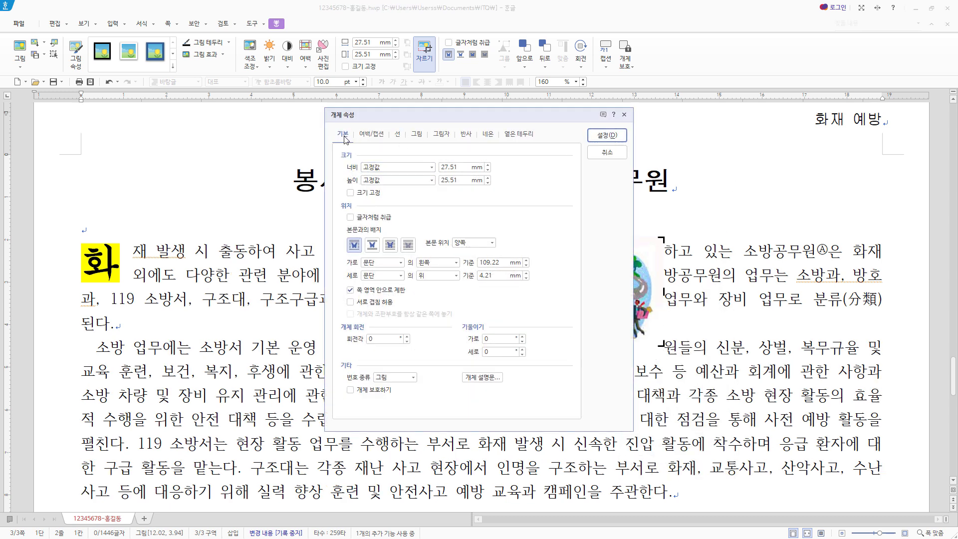
{"action": "key", "text": "Tab"}
{"action": "type", "text": "40"}
{"action": "key", "text": "Tab"}
{"action": "key", "text": "Tab"}
{"action": "type", "text": "40"}
Give the picture a left outer margin of 2 mm and apply the object properties.
{"action": "left_click", "coordinate": [370, 134]}
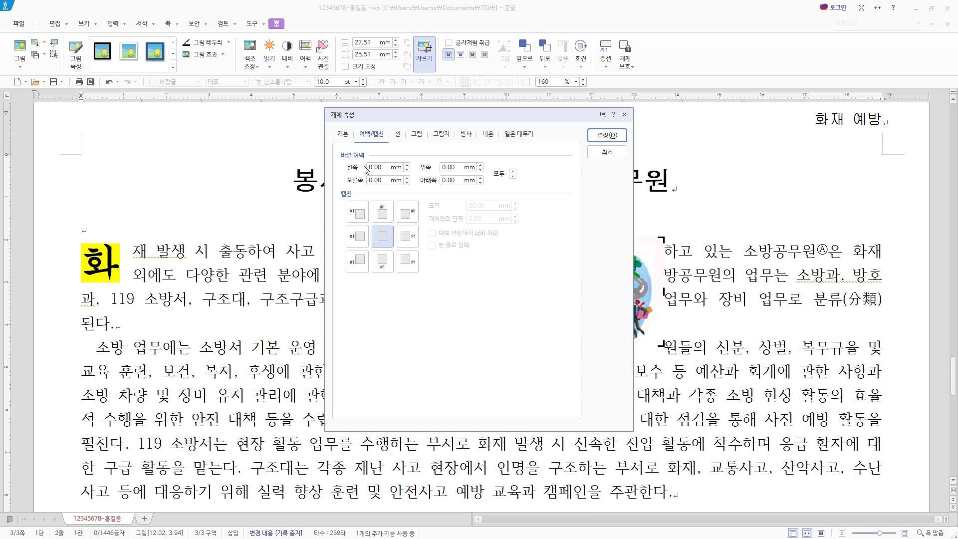
{"action": "key", "text": "Tab"}
{"action": "type", "text": "22"}
{"action": "left_click", "coordinate": [343, 134]}
{"action": "left_click", "coordinate": [375, 135]}
{"action": "key", "text": "Tab"}
{"action": "left_click", "coordinate": [343, 135]}
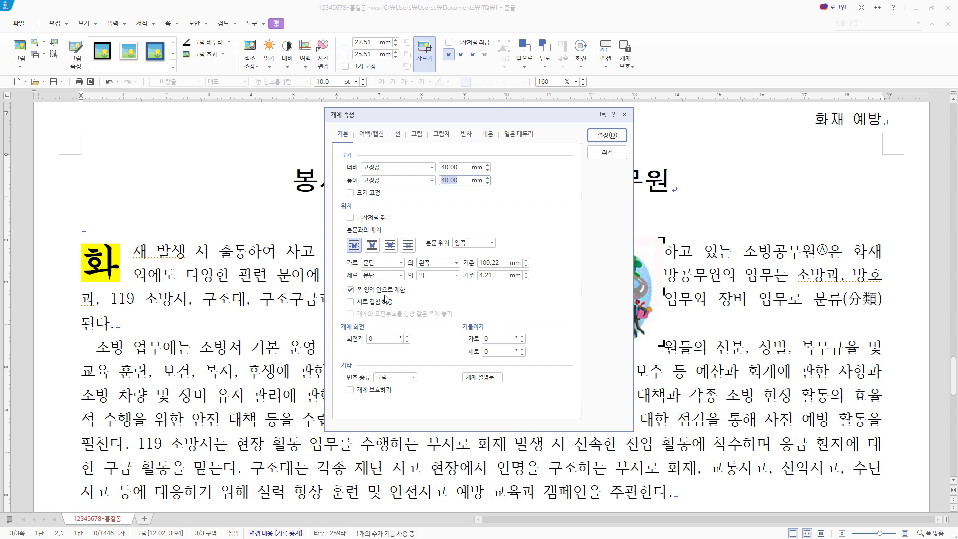
{"action": "left_click", "coordinate": [613, 137]}
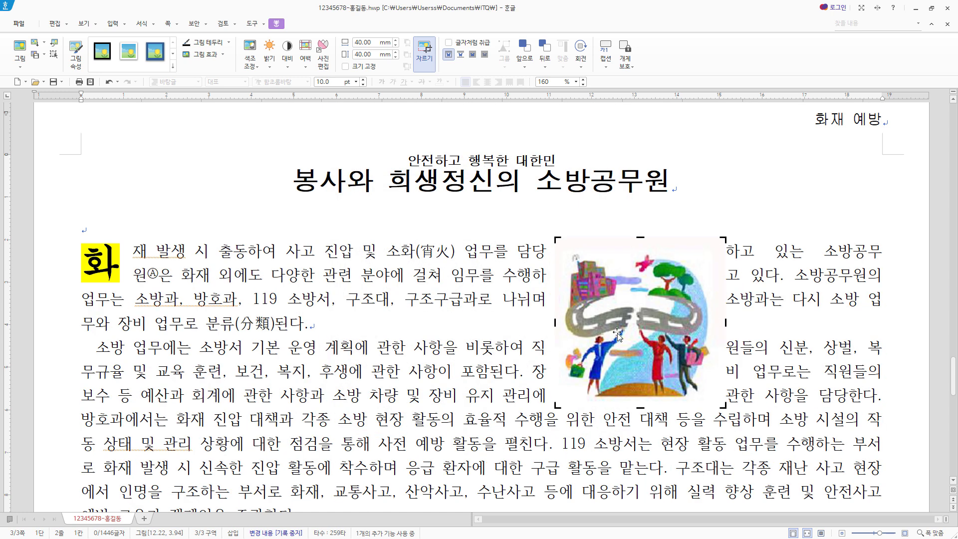
Move the picture to the right margin beside the first two paragraphs, level with the opening line.
{"action": "left_click_drag", "start_coordinate": [618, 335], "coordinate": [809, 298]}
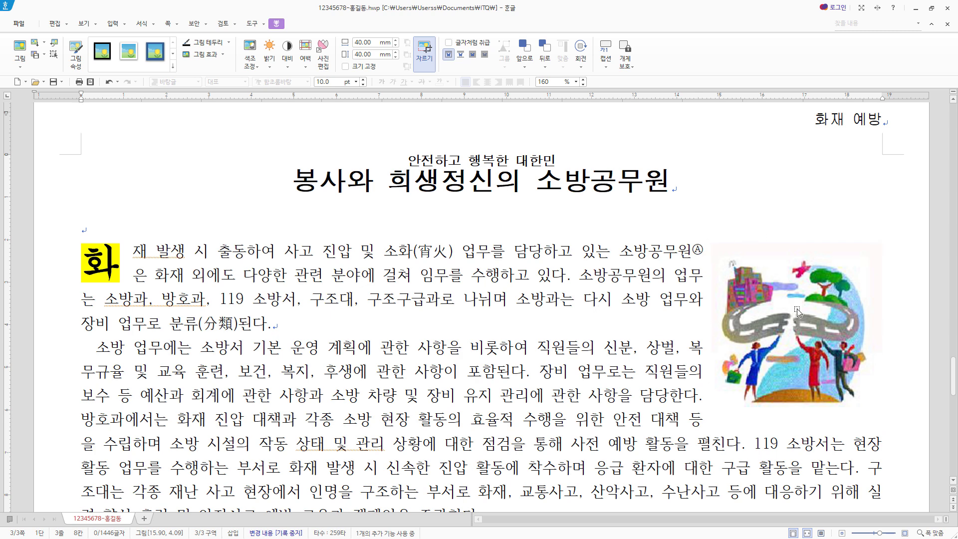
{"action": "left_click", "coordinate": [825, 318]}
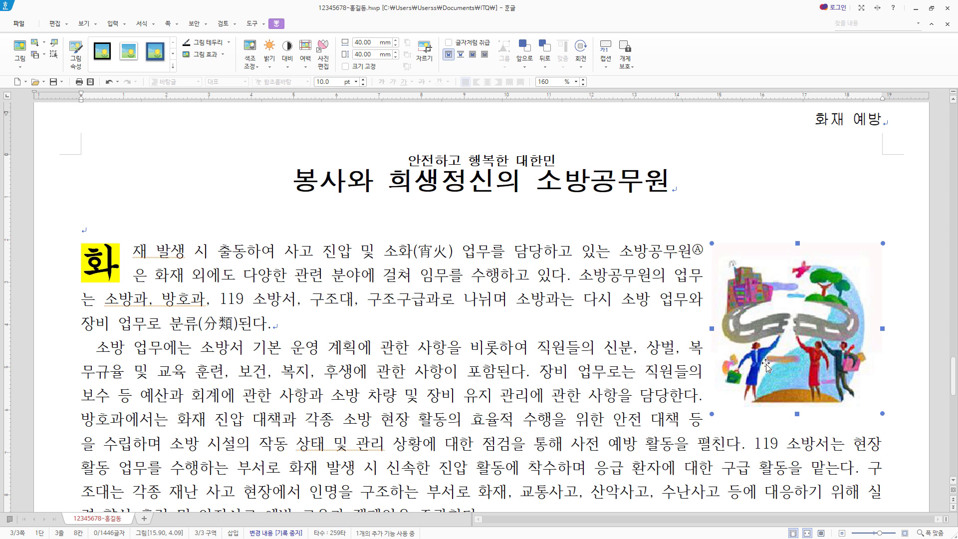
{"action": "scroll", "coordinate": [766, 367], "scroll_direction": "down", "scroll_amount": 3}
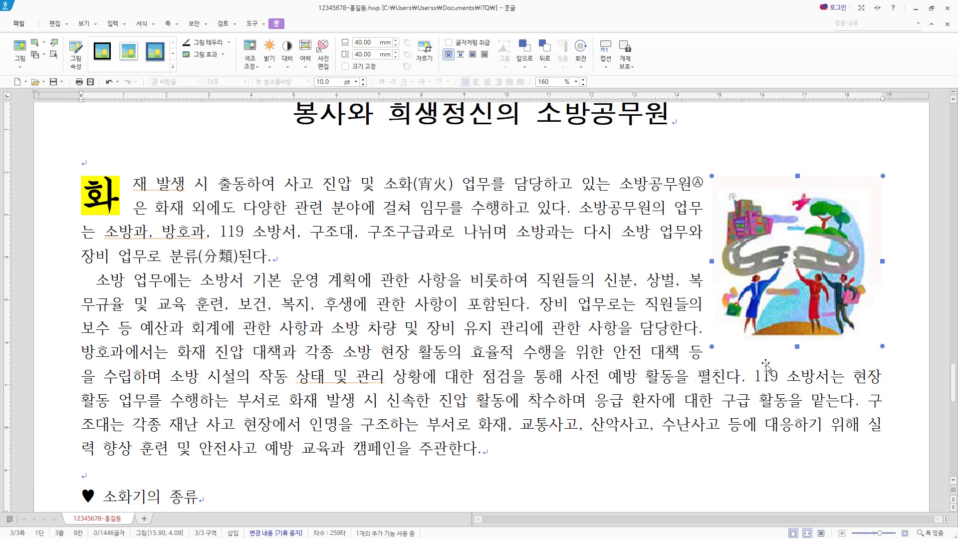
{"action": "scroll", "coordinate": [766, 368], "scroll_direction": "down", "scroll_amount": 3}
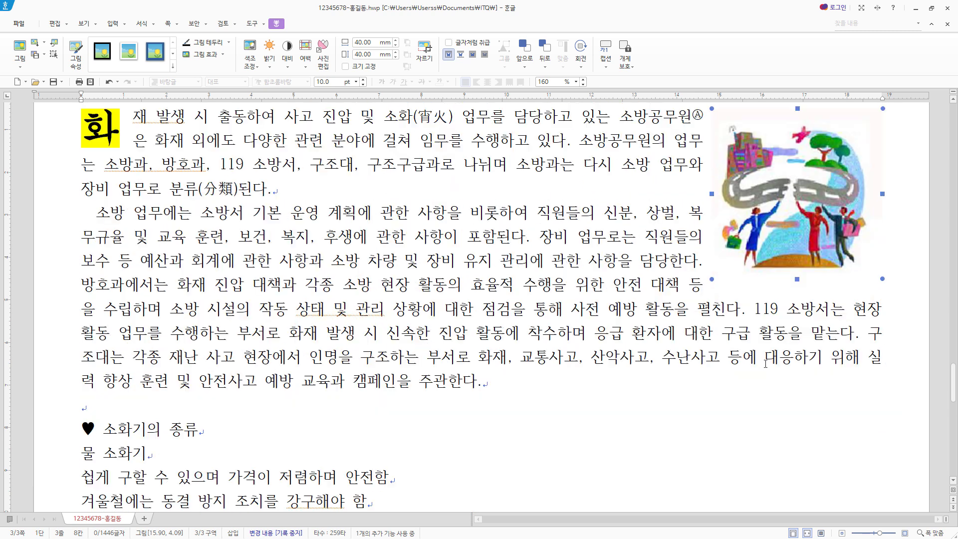
{"action": "left_click", "coordinate": [505, 389]}
Format the heading ♥ 소화기의 종류 in 궁서 at 18 pt.
{"action": "scroll", "coordinate": [505, 390], "scroll_direction": "down", "scroll_amount": 6}
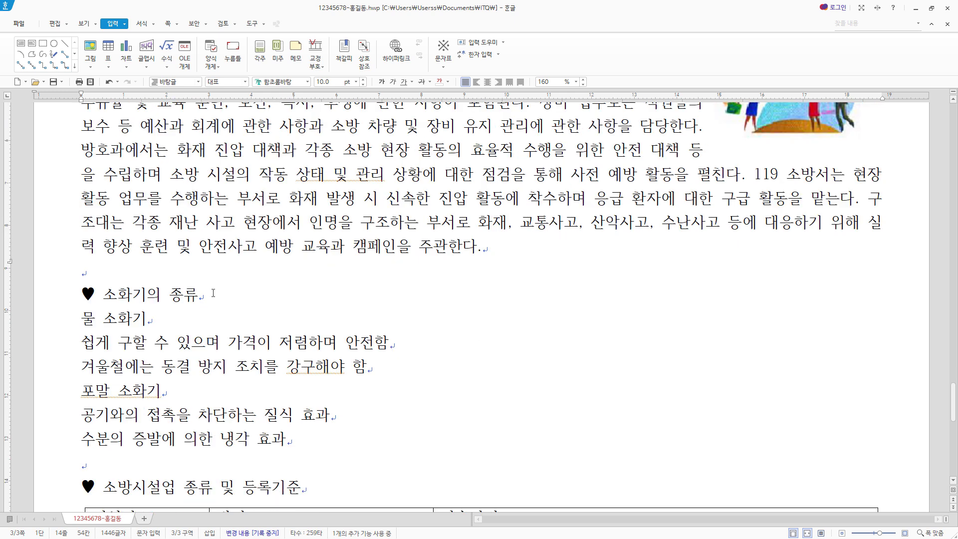
{"action": "left_click_drag", "start_coordinate": [213, 293], "coordinate": [85, 295]}
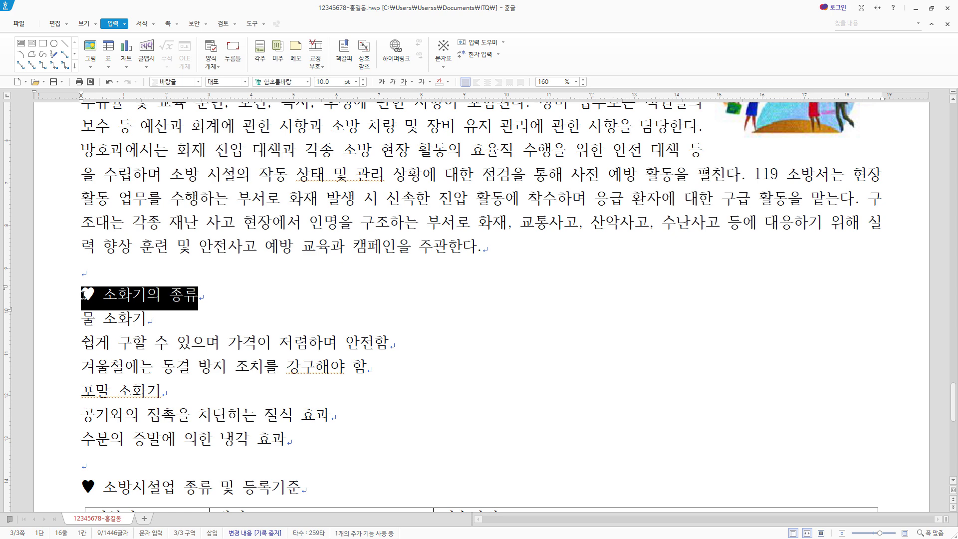
{"action": "left_click", "coordinate": [287, 82]}
{"action": "type", "text": "궁서"}
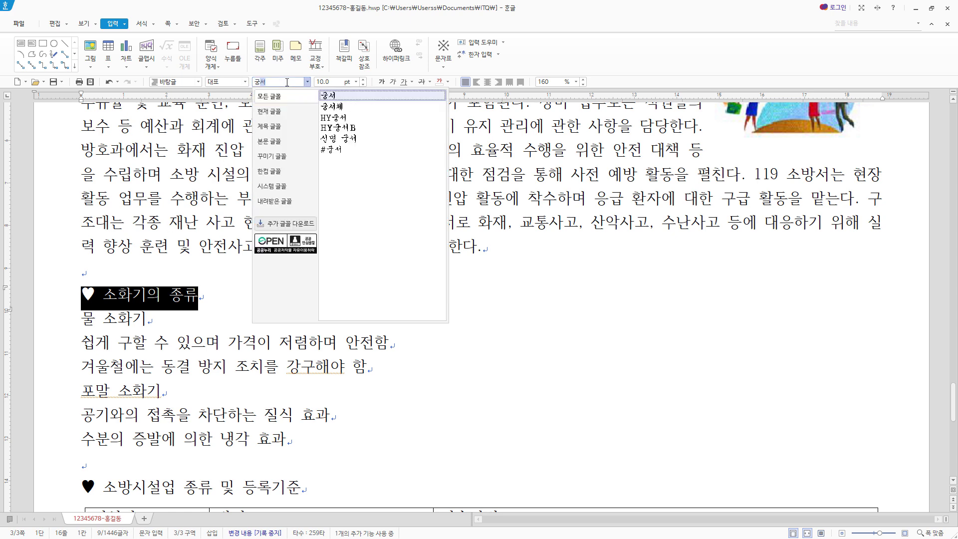
{"action": "key", "text": "Return"}
{"action": "left_click", "coordinate": [338, 83]}
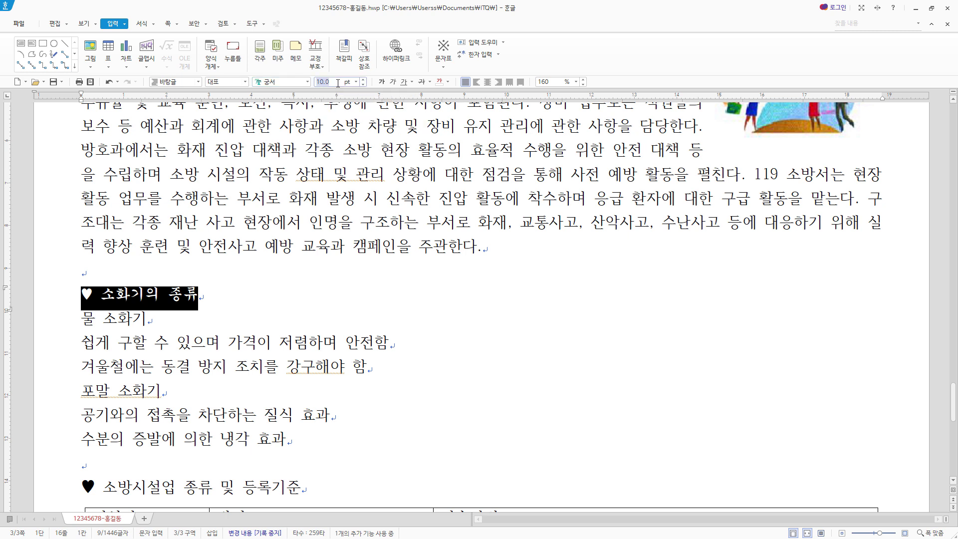
{"action": "type", "text": "18"}
{"action": "key", "text": "Return"}
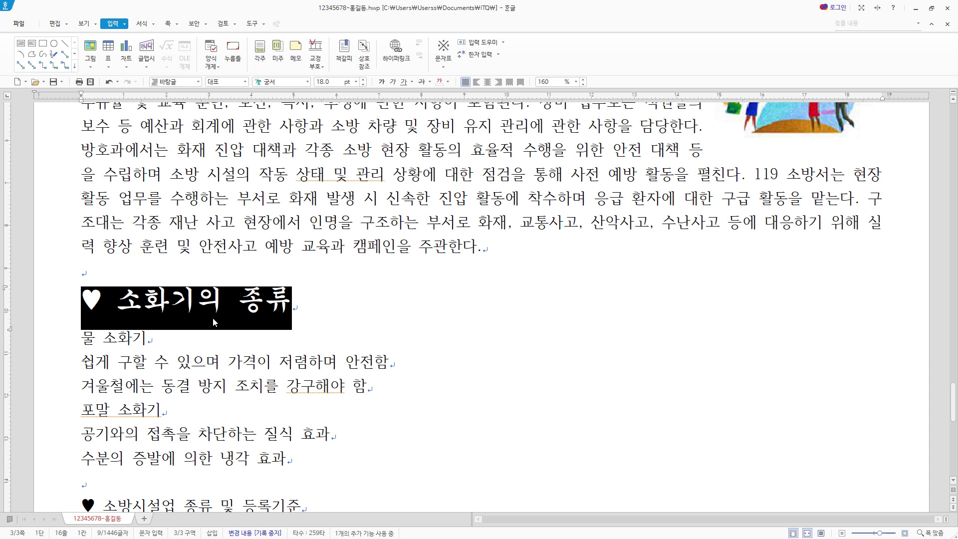
Set the font colour of the heading text 소화기의 종류, without the ♥ symbol, to white.
{"action": "left_click", "coordinate": [118, 299]}
{"action": "left_click_drag", "start_coordinate": [104, 299], "coordinate": [296, 301]}
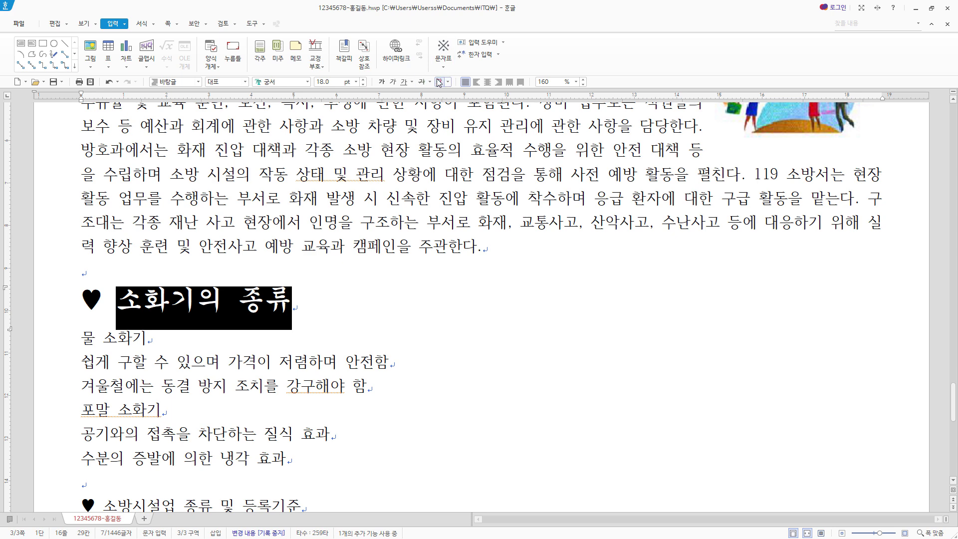
{"action": "right_click", "coordinate": [242, 301]}
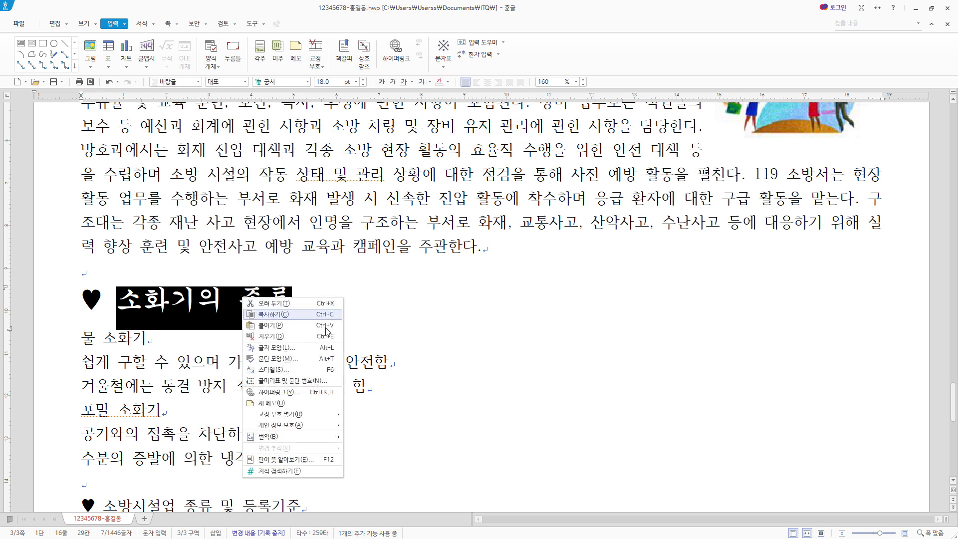
{"action": "left_click", "coordinate": [319, 347]}
{"action": "left_click", "coordinate": [407, 280]}
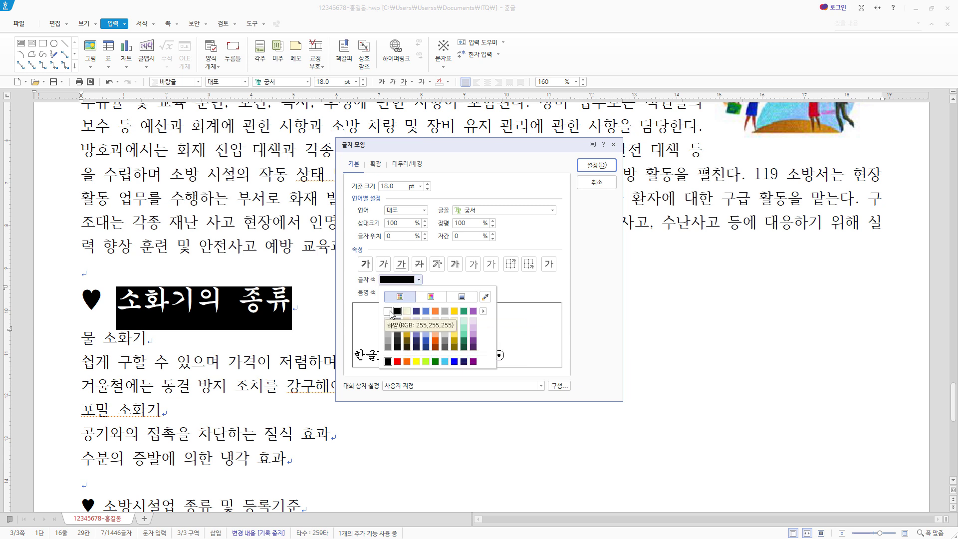
{"action": "left_click", "coordinate": [431, 298]}
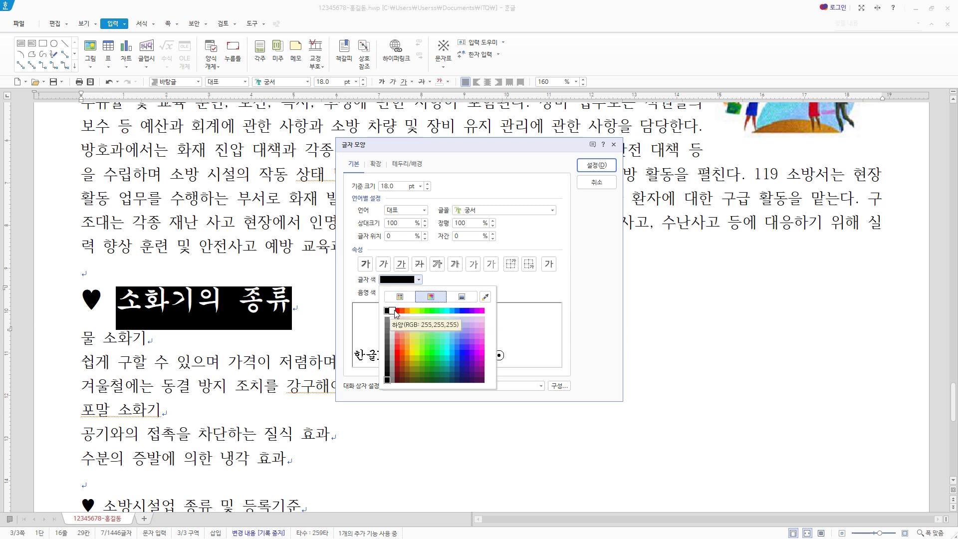
{"action": "left_click", "coordinate": [393, 310]}
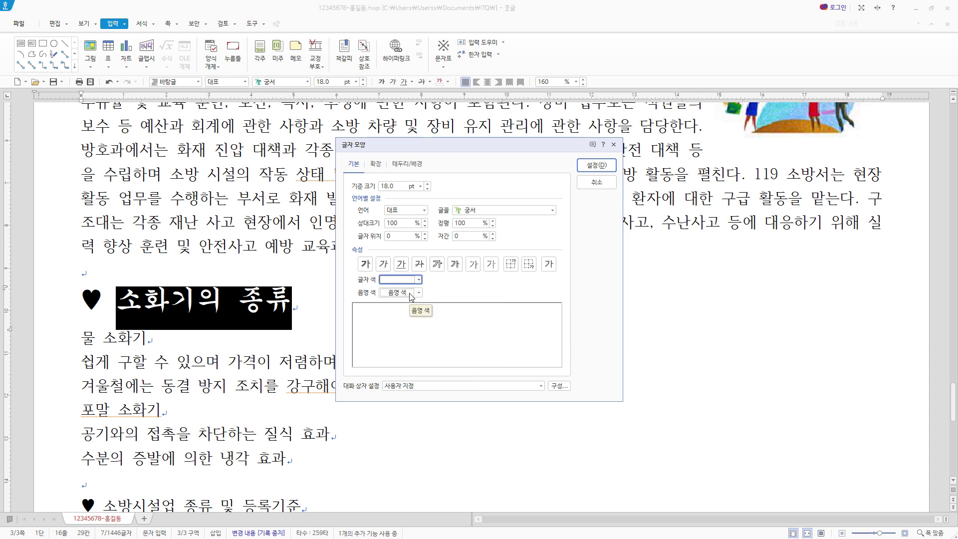
Give the heading text 소화기의 종류 a red shading colour from the 오피스 palette and apply the character formatting.
{"action": "left_click", "coordinate": [411, 296]}
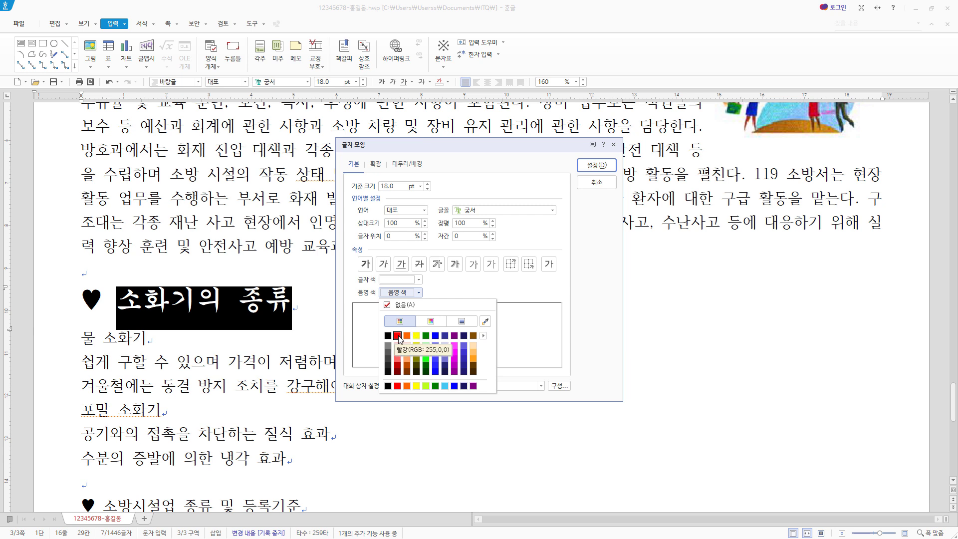
{"action": "left_click", "coordinate": [483, 335]}
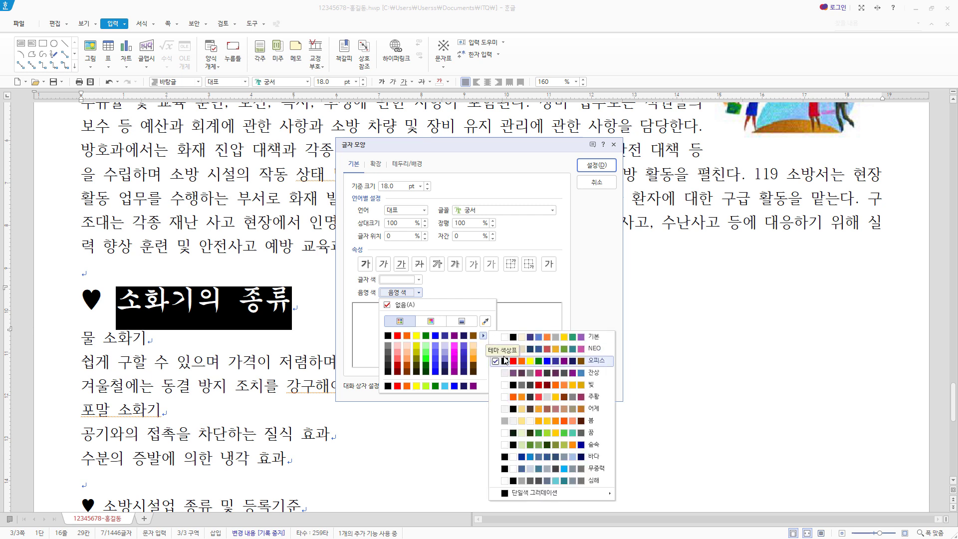
{"action": "left_click", "coordinate": [398, 338]}
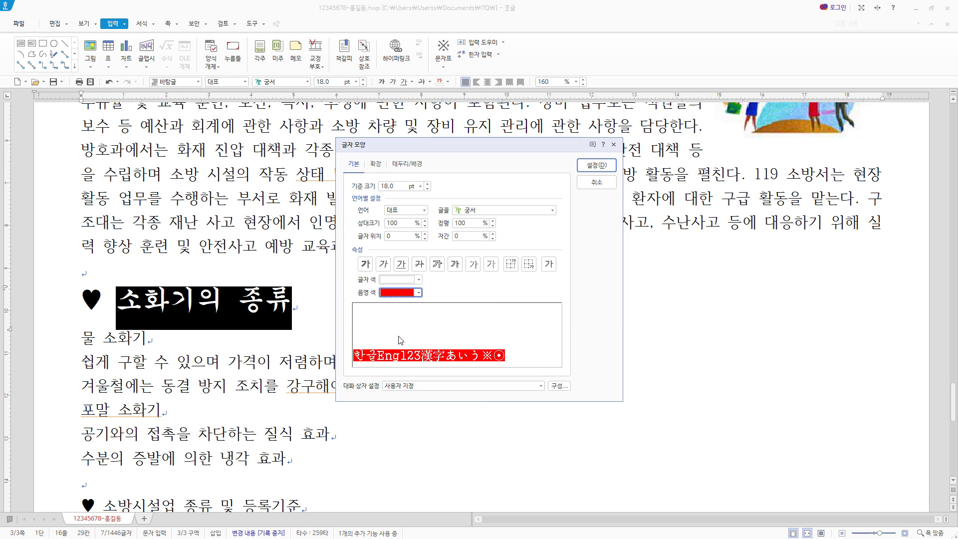
{"action": "left_click", "coordinate": [596, 165]}
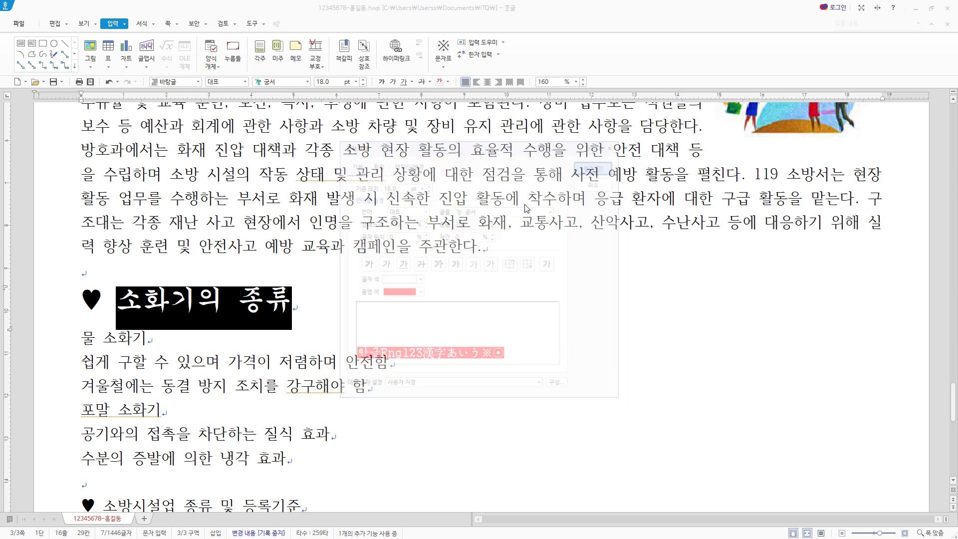
Choose the 1. / 가. / 1) / 가) paragraph numbering for the six lines from 물 소화기 to 수분의 증발에 의한 냉각 효과 and open its custom definition.
{"action": "scroll", "coordinate": [453, 360], "scroll_direction": "down", "scroll_amount": 3}
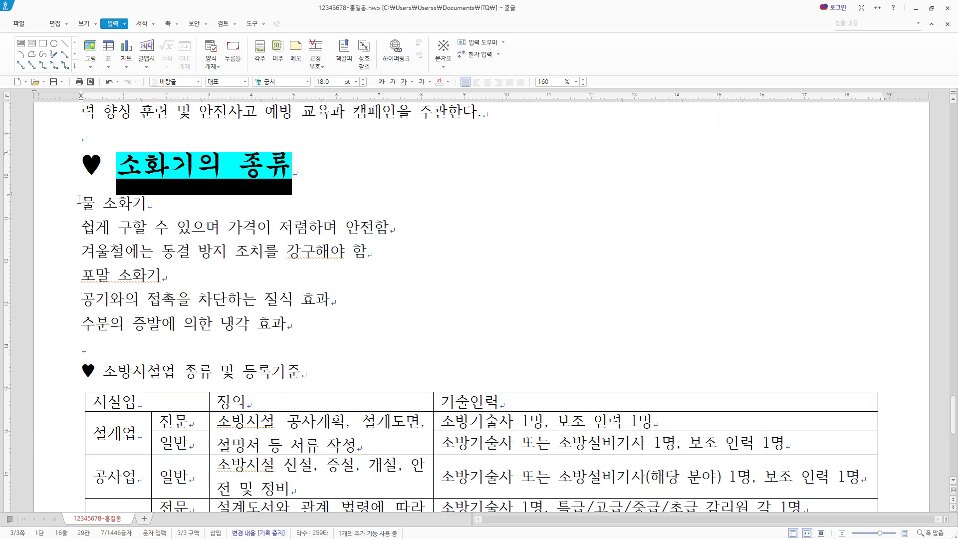
{"action": "mouse_move", "coordinate": [78, 200]}
{"action": "left_mouse_down"}
{"action": "mouse_move", "coordinate": [203, 227]}
{"action": "mouse_move", "coordinate": [311, 318]}
{"action": "left_mouse_up"}
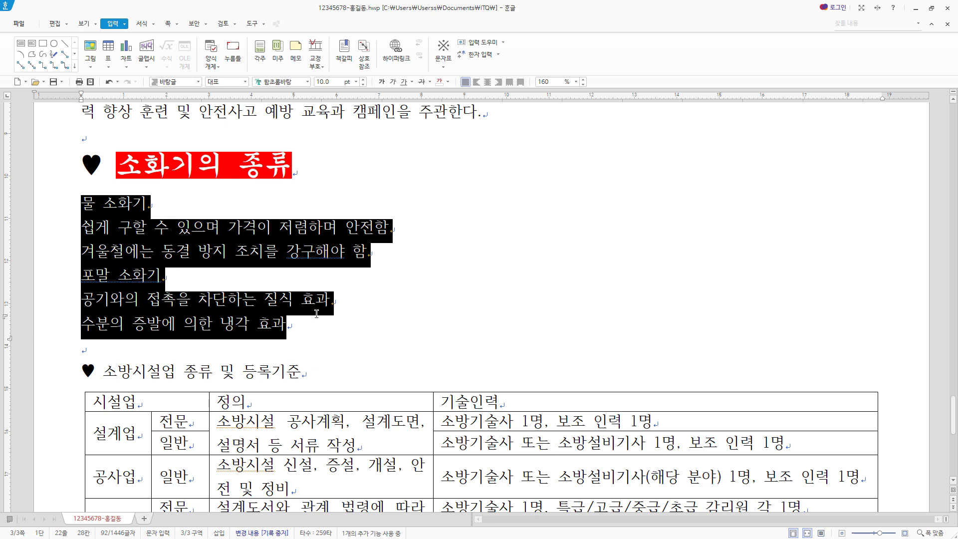
{"action": "scroll", "coordinate": [282, 295], "scroll_direction": "down", "scroll_amount": 2}
{"action": "right_click", "coordinate": [286, 173]}
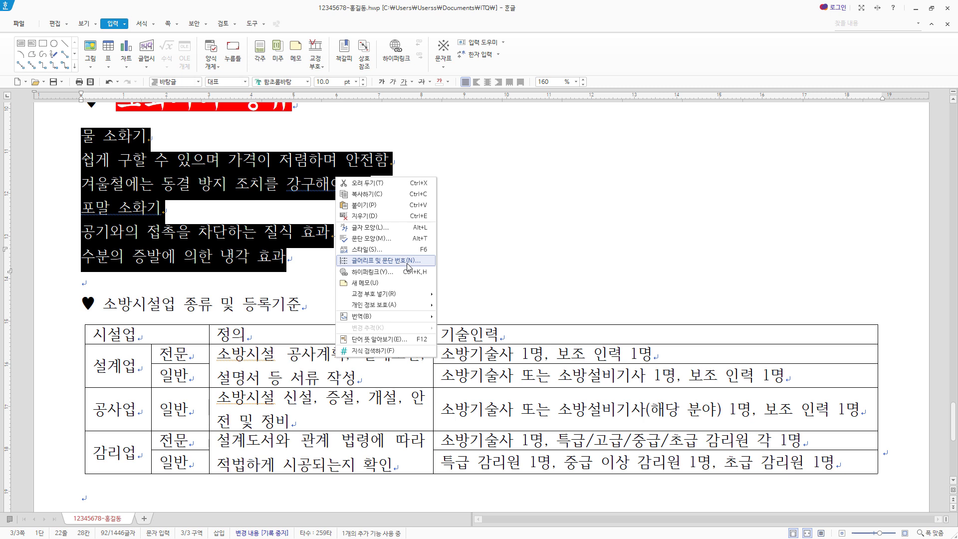
{"action": "left_click", "coordinate": [408, 266]}
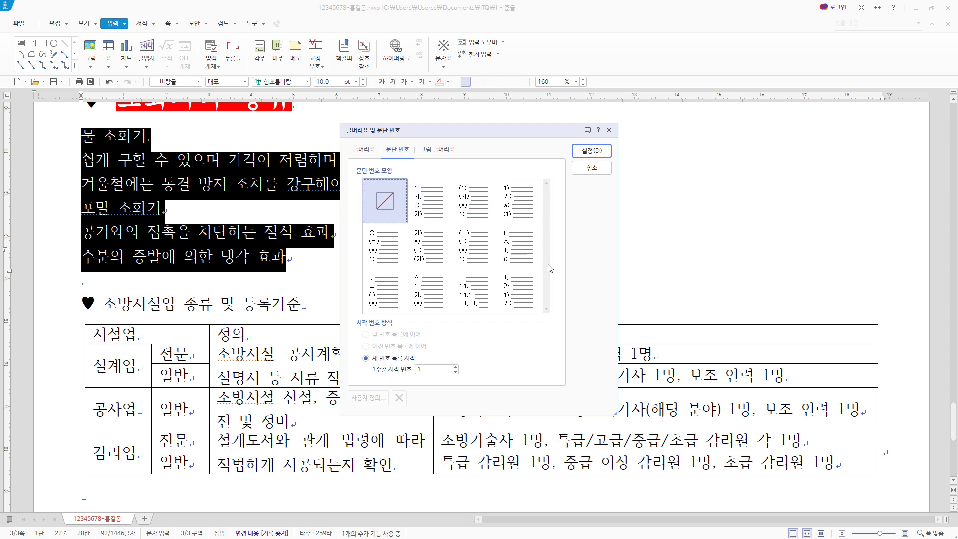
{"action": "left_click", "coordinate": [430, 206]}
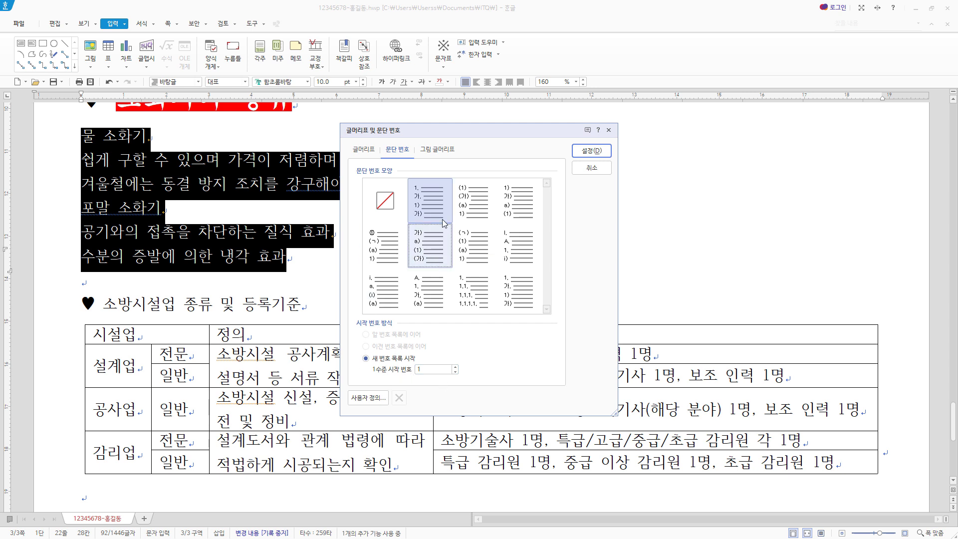
{"action": "left_click", "coordinate": [376, 402]}
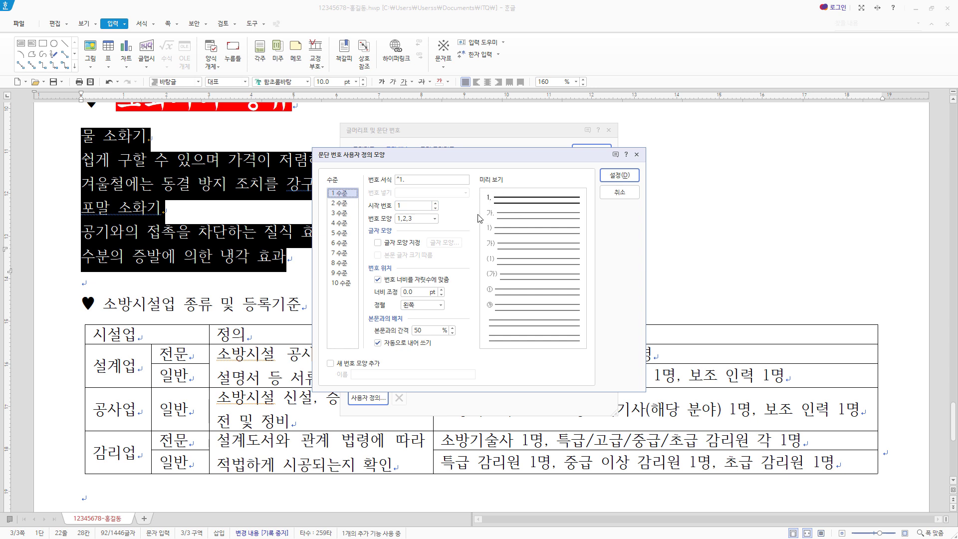
Define numbering level 1 with the 1,2,3 number shape, a width adjustment of 20 pt and 오른쪽 alignment.
{"action": "left_click", "coordinate": [427, 220]}
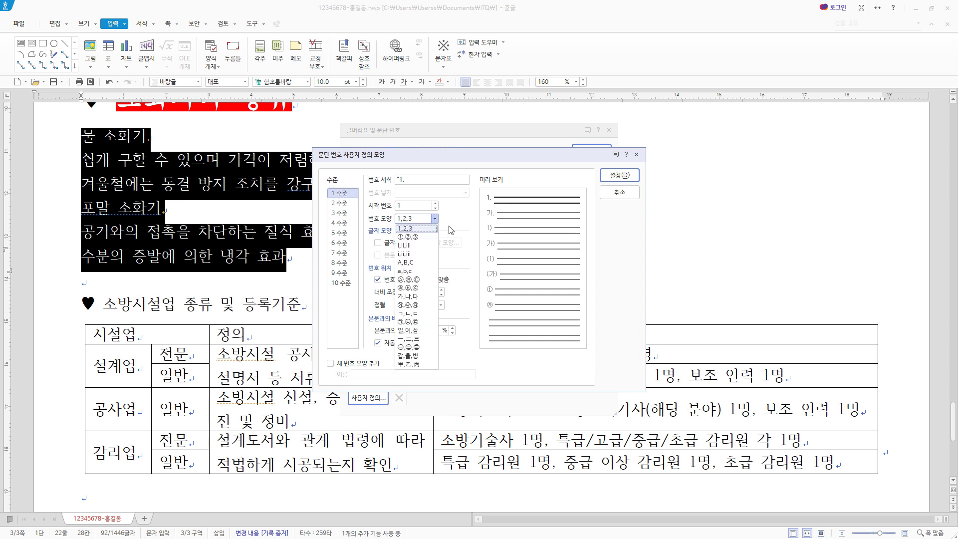
{"action": "left_click", "coordinate": [451, 230]}
{"action": "left_click", "coordinate": [401, 183]}
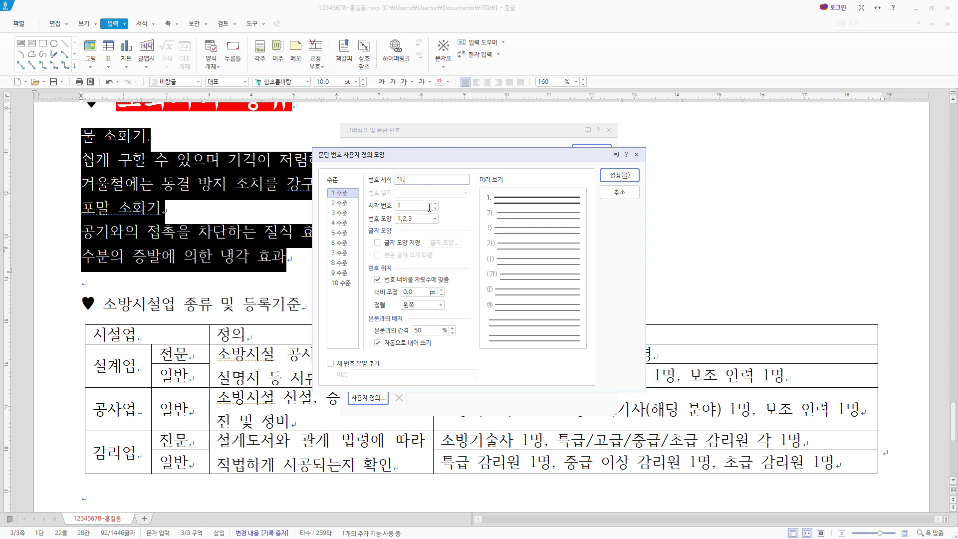
{"action": "left_click", "coordinate": [411, 292]}
{"action": "type", "text": "20"}
{"action": "left_click", "coordinate": [417, 305]}
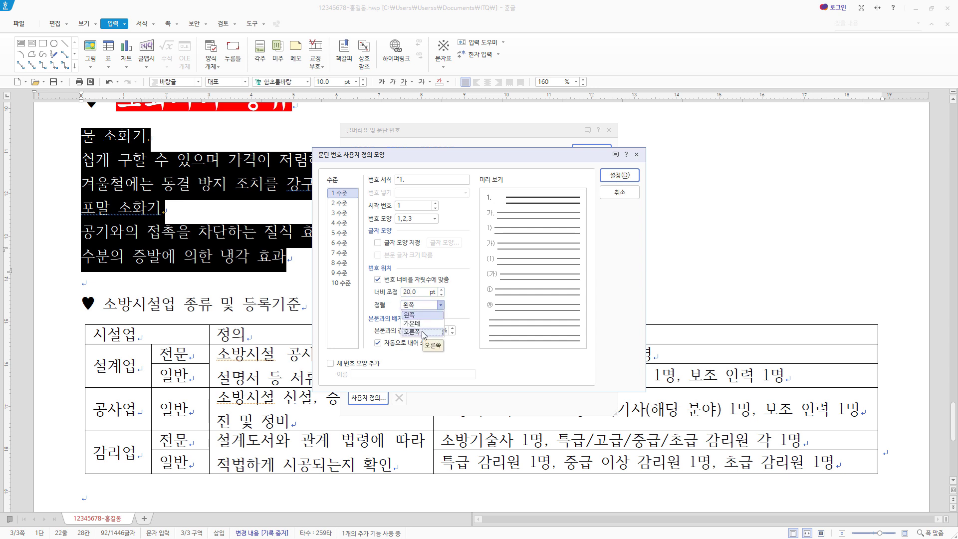
{"action": "left_click", "coordinate": [422, 331]}
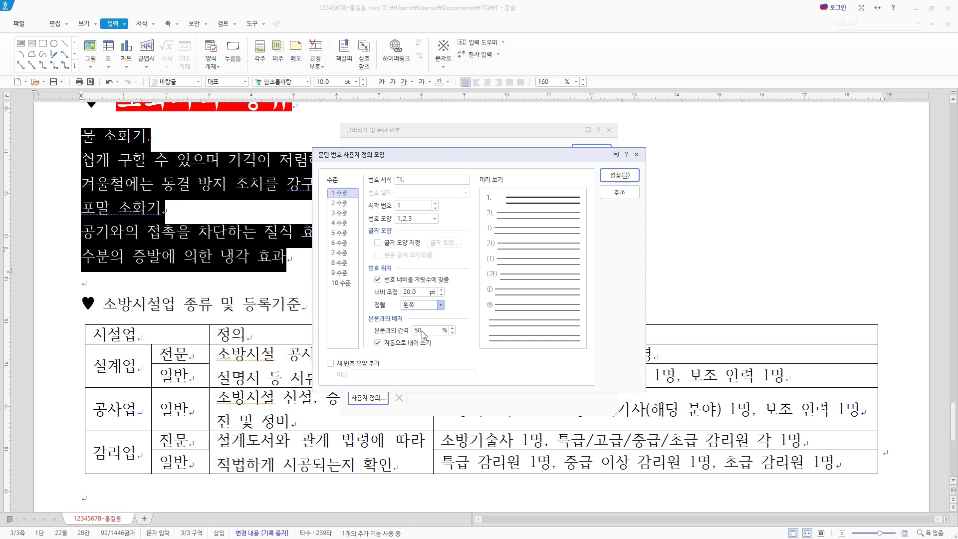
Define numbering level 2 with the 가,나,다 shape, a 30 pt width adjustment and 오른쪽 alignment, and apply the numbering to the six lines.
{"action": "left_click", "coordinate": [348, 204]}
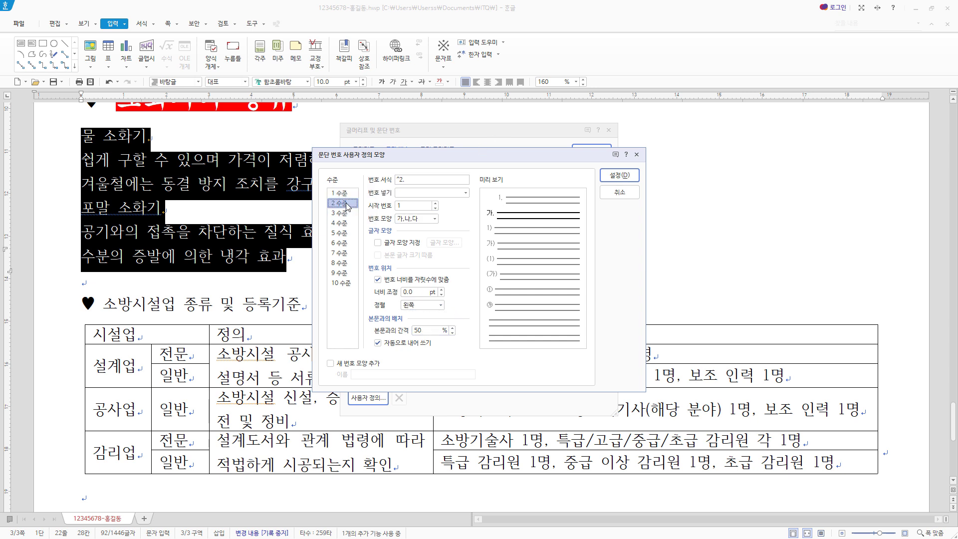
{"action": "left_click", "coordinate": [422, 221]}
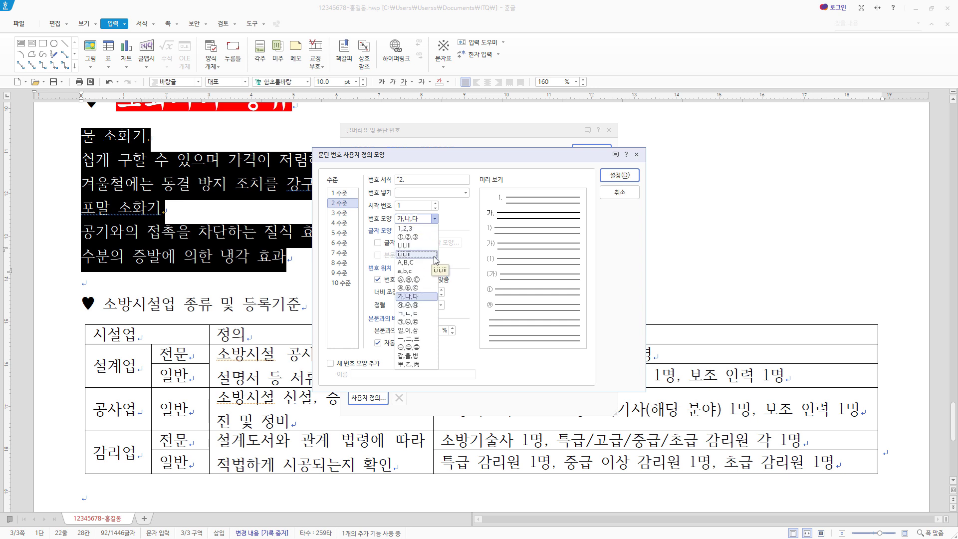
{"action": "left_click", "coordinate": [417, 296]}
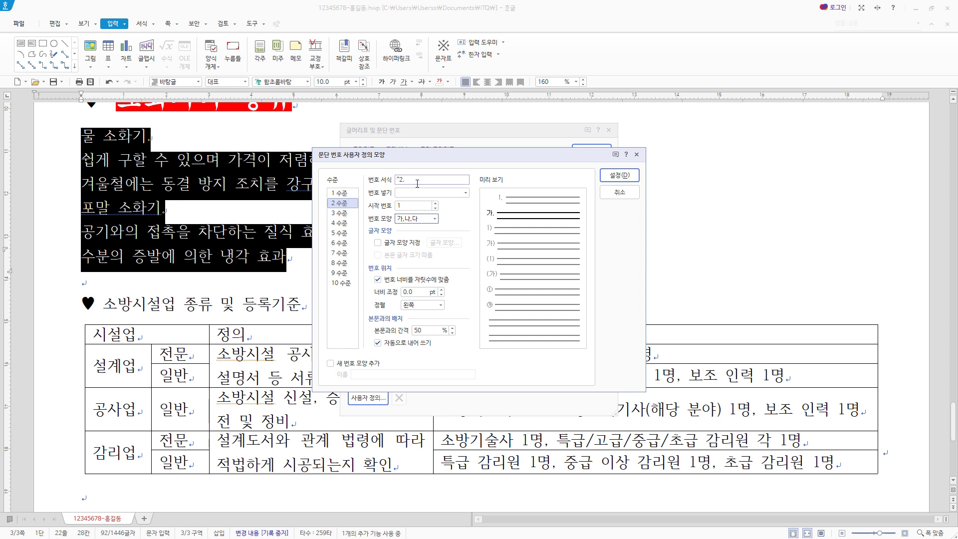
{"action": "left_click", "coordinate": [413, 292]}
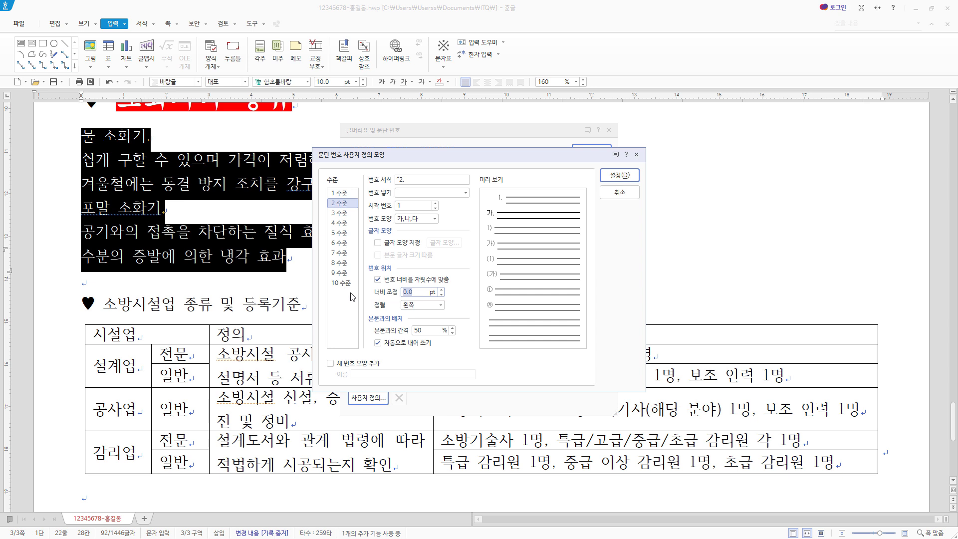
{"action": "type", "text": "30"}
{"action": "left_click", "coordinate": [413, 309]}
{"action": "left_click", "coordinate": [423, 340]}
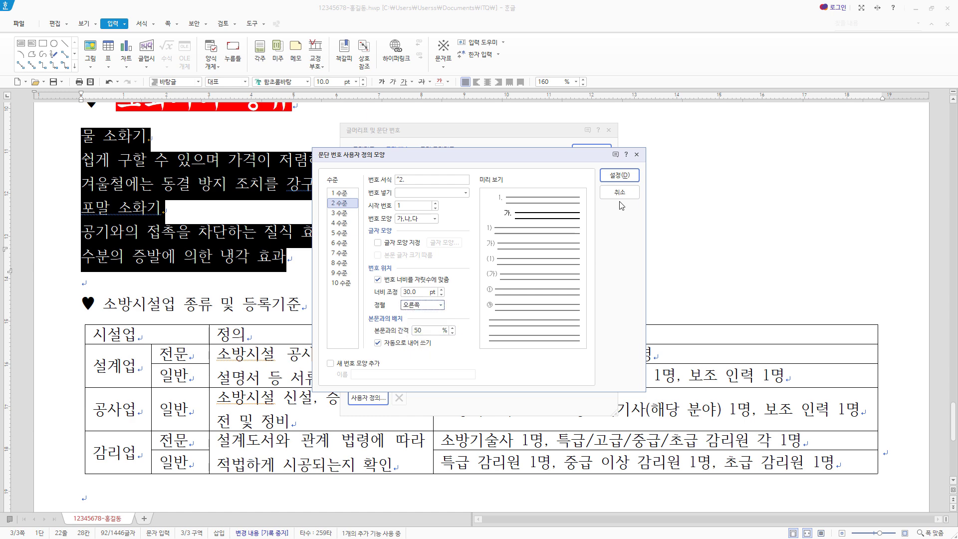
{"action": "left_click", "coordinate": [629, 176]}
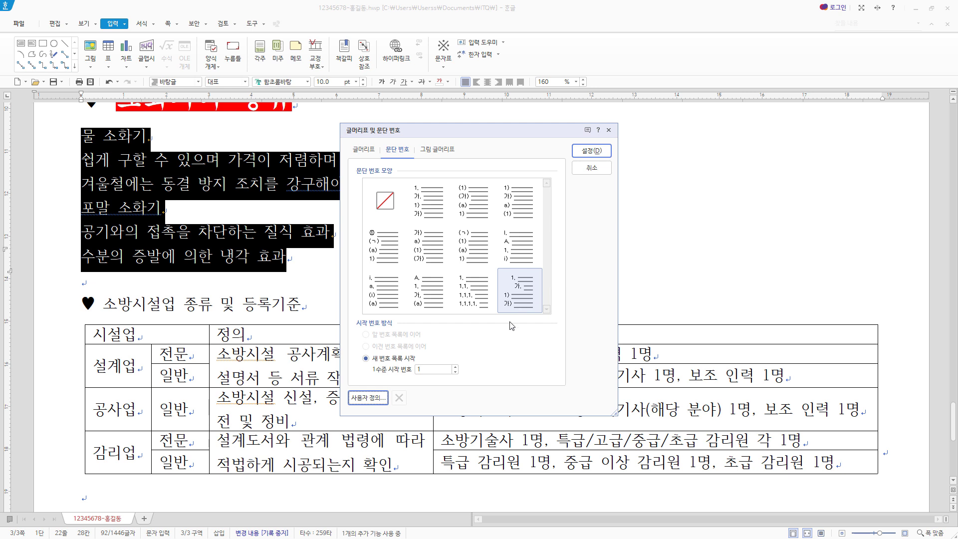
{"action": "left_click", "coordinate": [604, 156]}
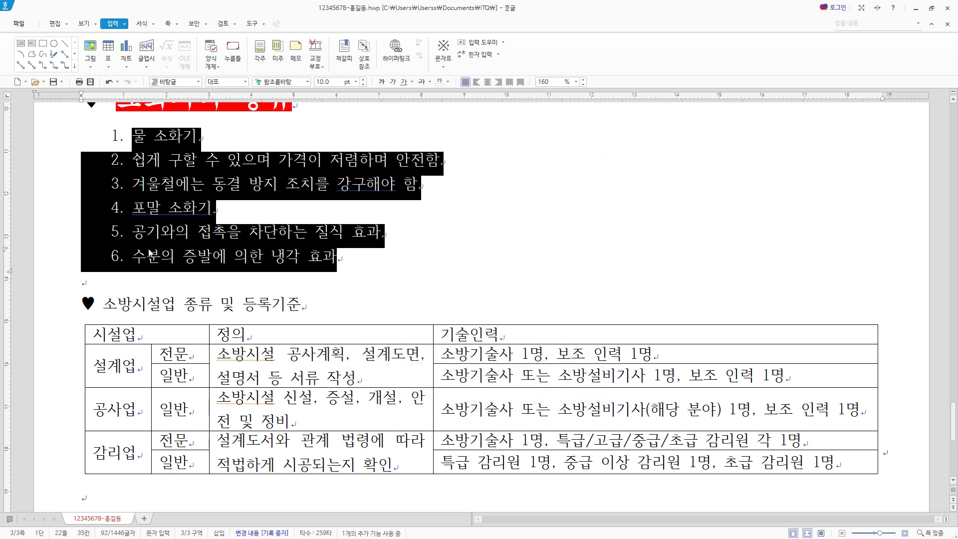
Demote the two description lines under 물 소화기 and the two under 포말 소화기 to the second numbering level.
{"action": "left_click", "coordinate": [146, 206]}
{"action": "left_click_drag", "start_coordinate": [503, 185], "coordinate": [93, 171]}
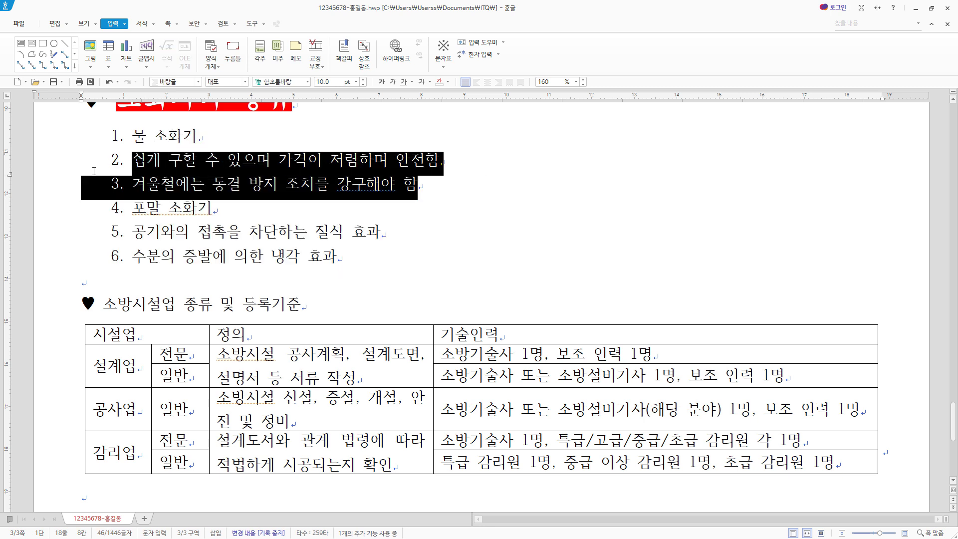
{"action": "left_click", "coordinate": [142, 24]}
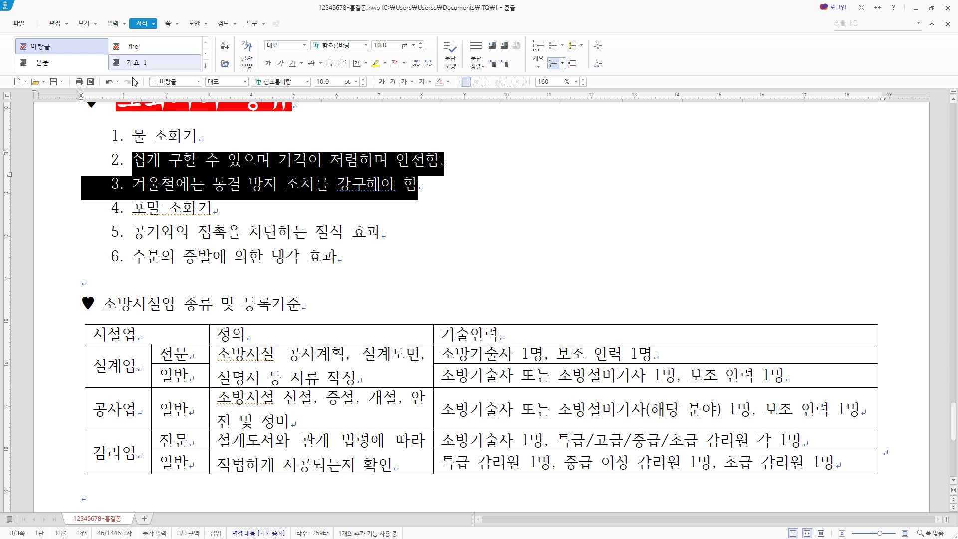
{"action": "left_click", "coordinate": [598, 63]}
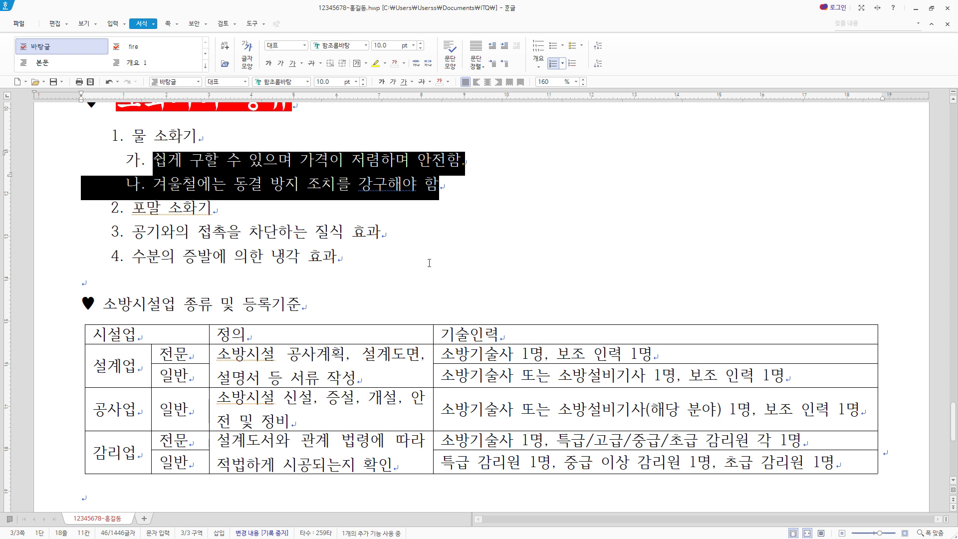
{"action": "left_click_drag", "start_coordinate": [429, 263], "coordinate": [104, 235]}
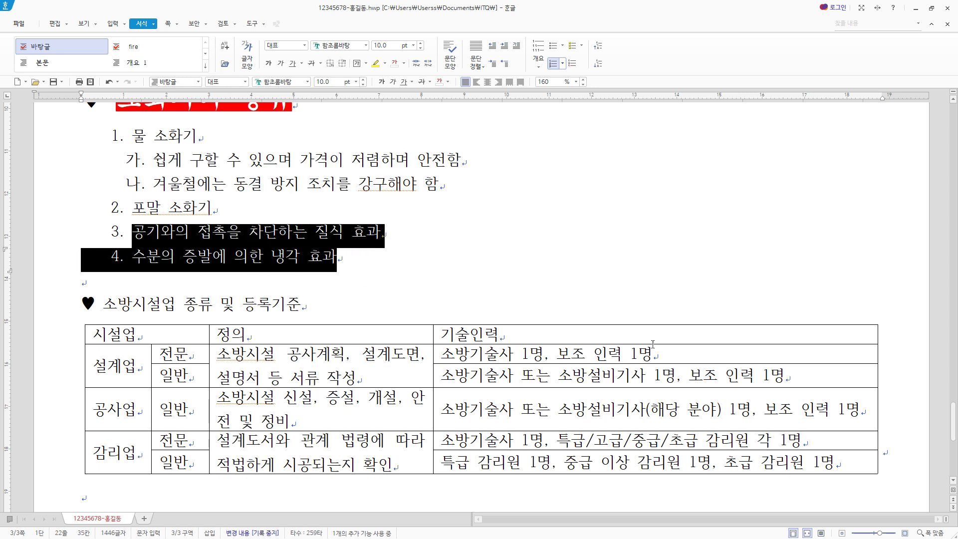
{"action": "left_click", "coordinate": [596, 64]}
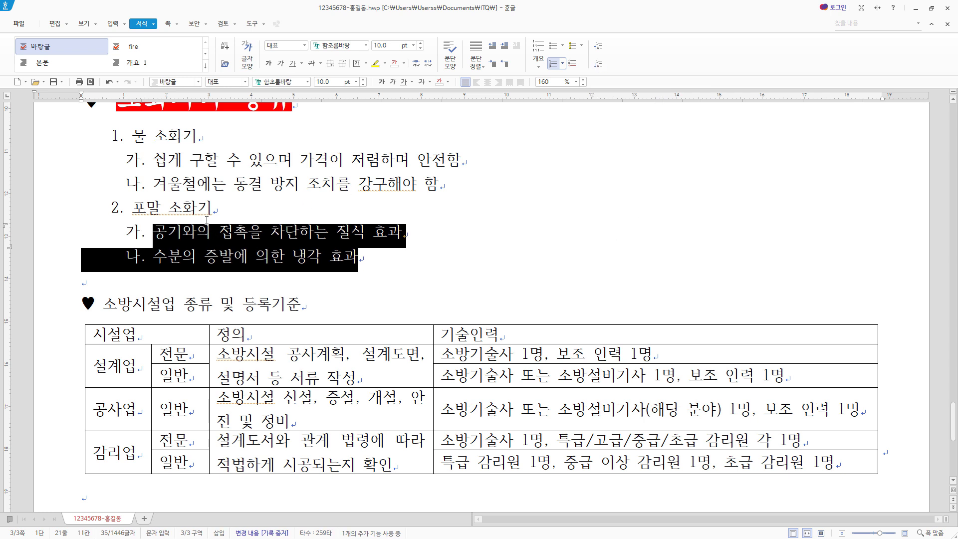
{"action": "left_click", "coordinate": [453, 252]}
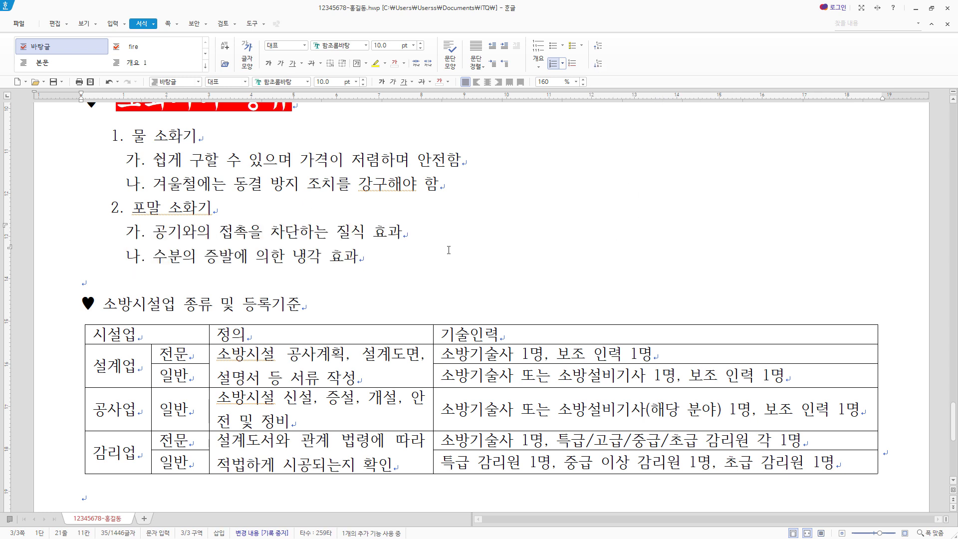
Set the line spacing of the whole numbered extinguisher list to 180%.
{"action": "left_click_drag", "start_coordinate": [449, 250], "coordinate": [102, 134]}
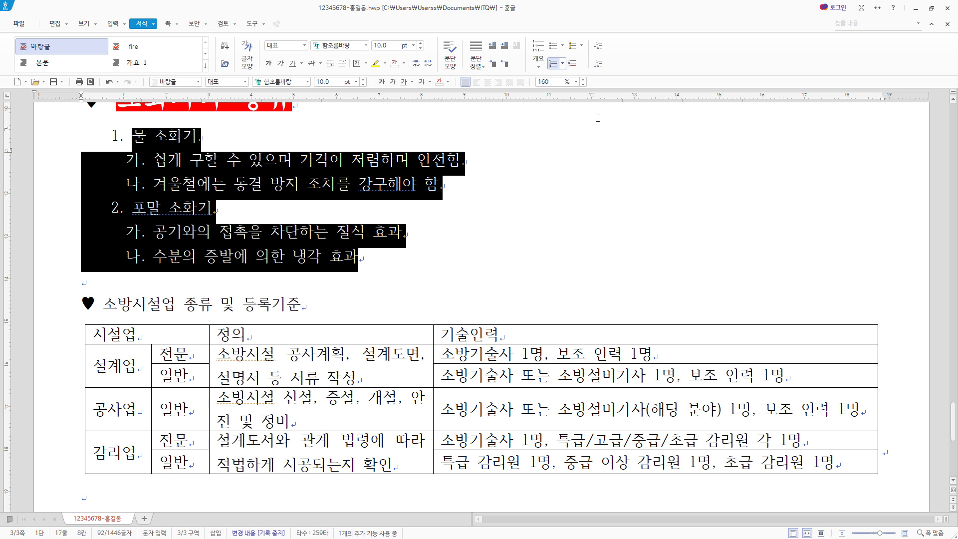
{"action": "left_click", "coordinate": [571, 83]}
{"action": "left_click", "coordinate": [575, 82]}
{"action": "left_click", "coordinate": [569, 124]}
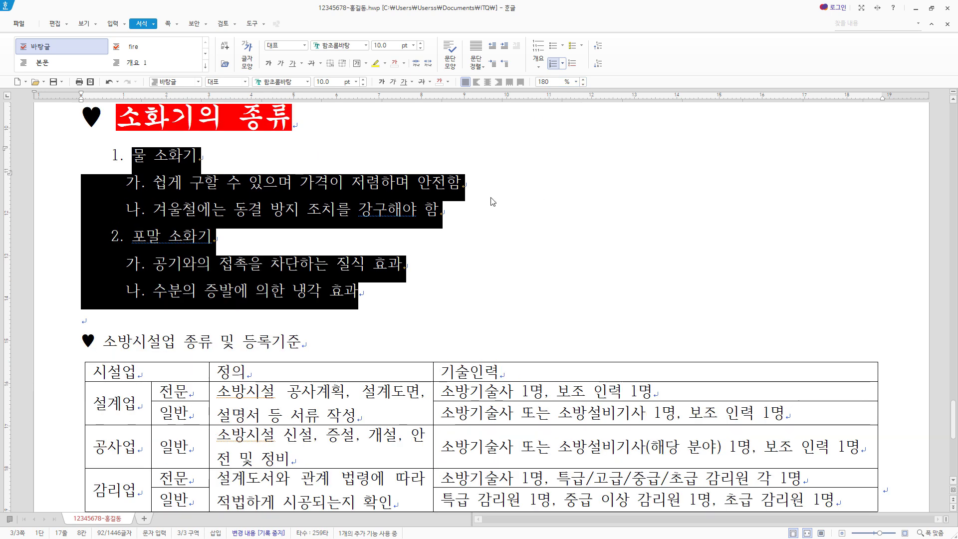
Format the whole ♥ 소방시설업 종류 및 등록기준 heading in the 궁서 font at 18 pt.
{"action": "left_click", "coordinate": [321, 325]}
{"action": "left_click_drag", "start_coordinate": [339, 344], "coordinate": [82, 340]}
{"action": "left_click", "coordinate": [307, 82]}
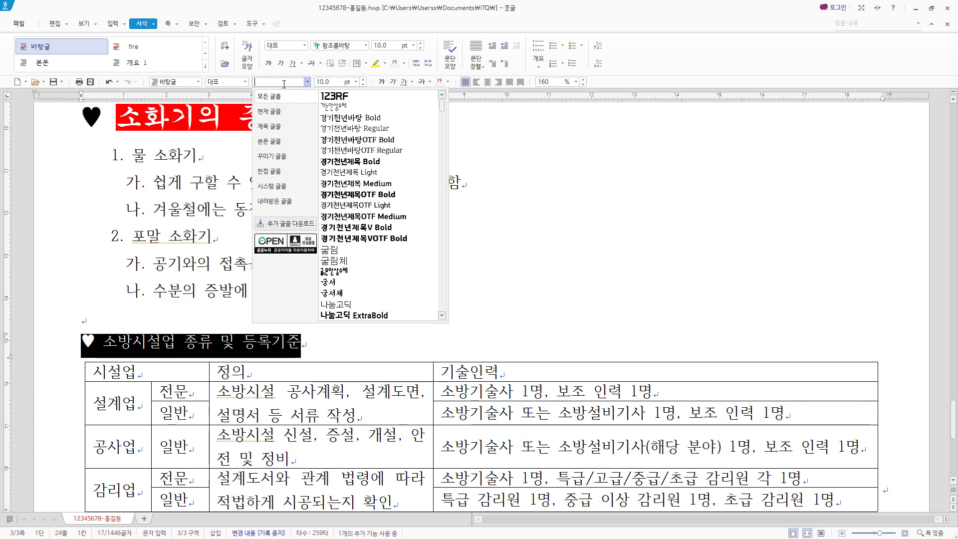
{"action": "left_click", "coordinate": [284, 83]}
{"action": "left_click", "coordinate": [284, 84]}
{"action": "type", "text": "ㄱㅜㅇ"}
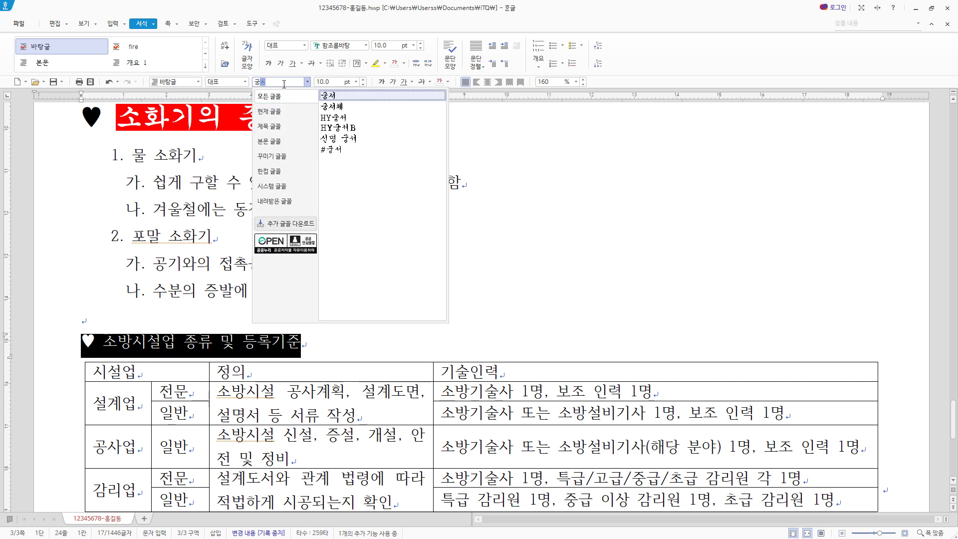
{"action": "key", "text": "Return"}
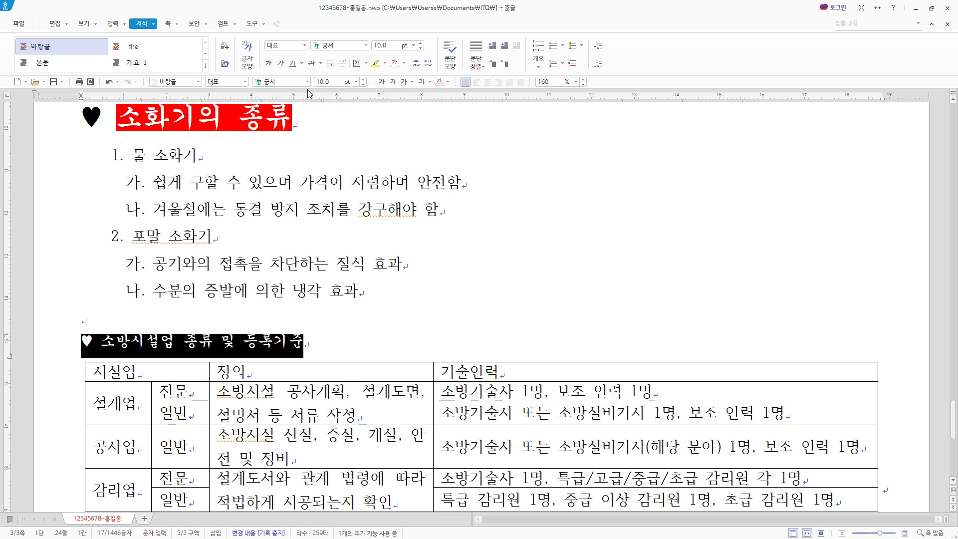
{"action": "left_click", "coordinate": [334, 81]}
{"action": "type", "text": "18"}
{"action": "key", "text": "Return"}
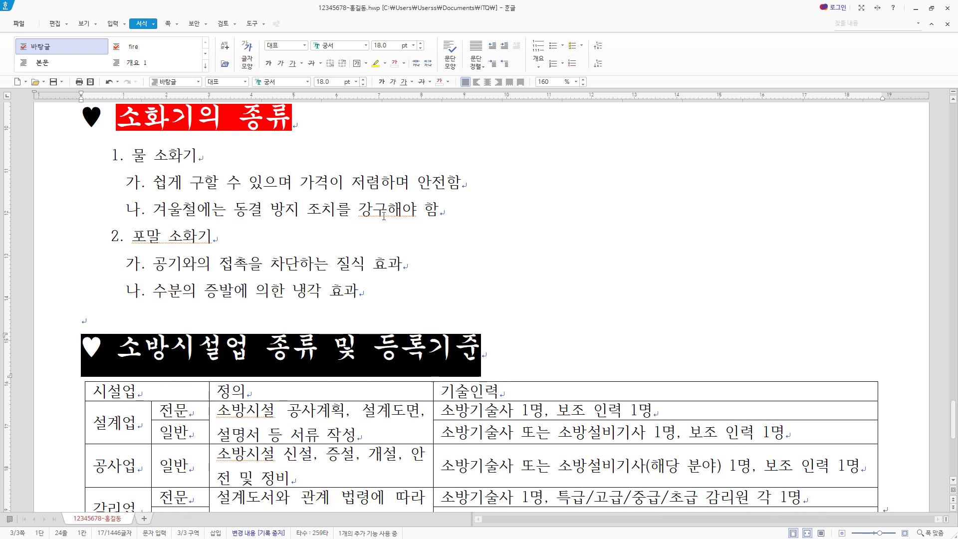
Underline the heading text 소방시설업 종류 및 등록기준, leaving out the ♥ symbol.
{"action": "left_click", "coordinate": [161, 345]}
{"action": "left_click_drag", "start_coordinate": [122, 354], "coordinate": [481, 351]}
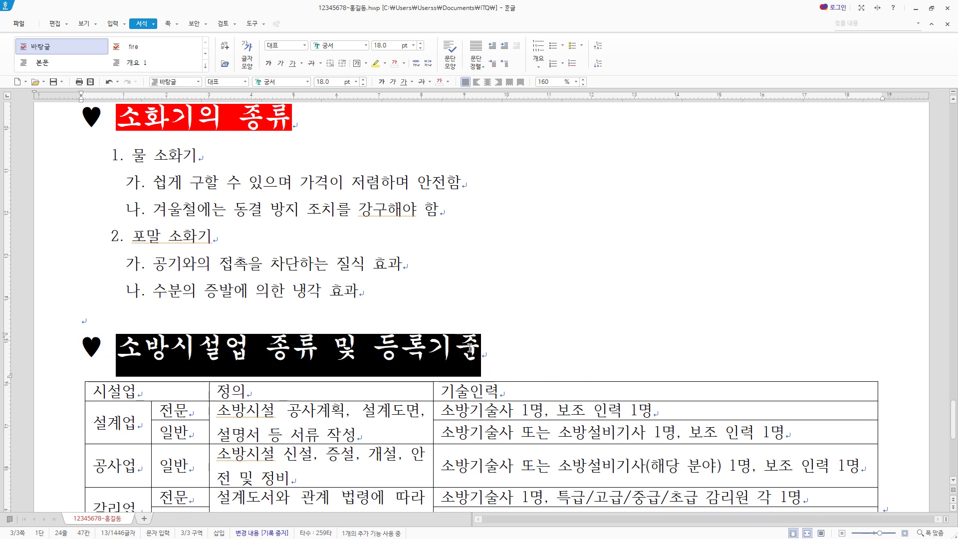
{"action": "left_click", "coordinate": [403, 82]}
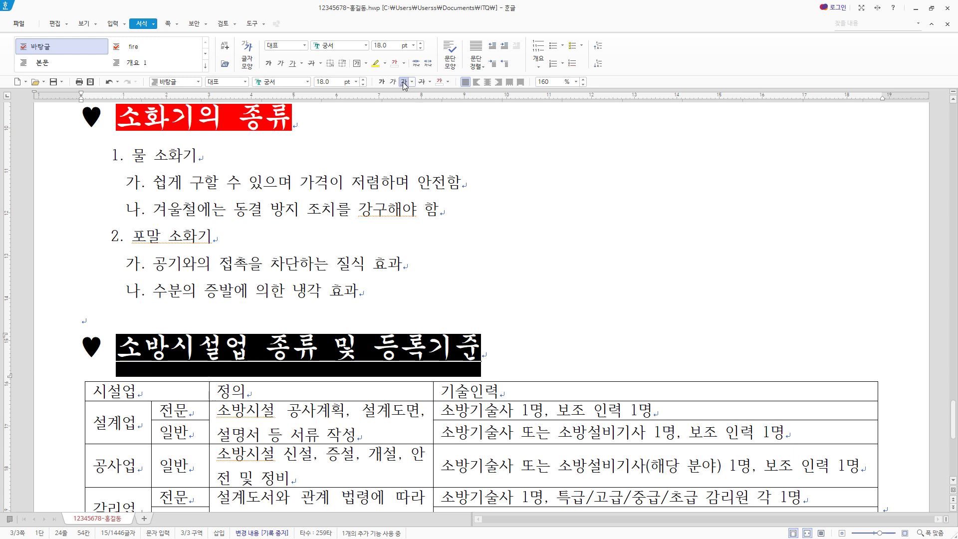
Add hollow-circle emphasis marks (강조점) above the word 소방시설업 in the heading.
{"action": "left_click", "coordinate": [373, 346]}
{"action": "left_click_drag", "start_coordinate": [117, 348], "coordinate": [239, 348]}
{"action": "right_click", "coordinate": [239, 348]}
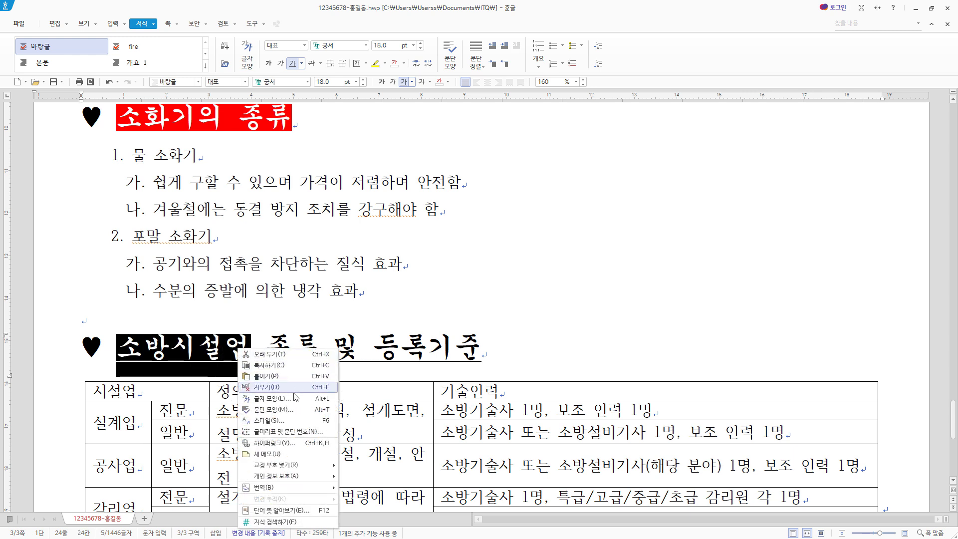
{"action": "left_click", "coordinate": [326, 376]}
{"action": "left_click", "coordinate": [380, 165]}
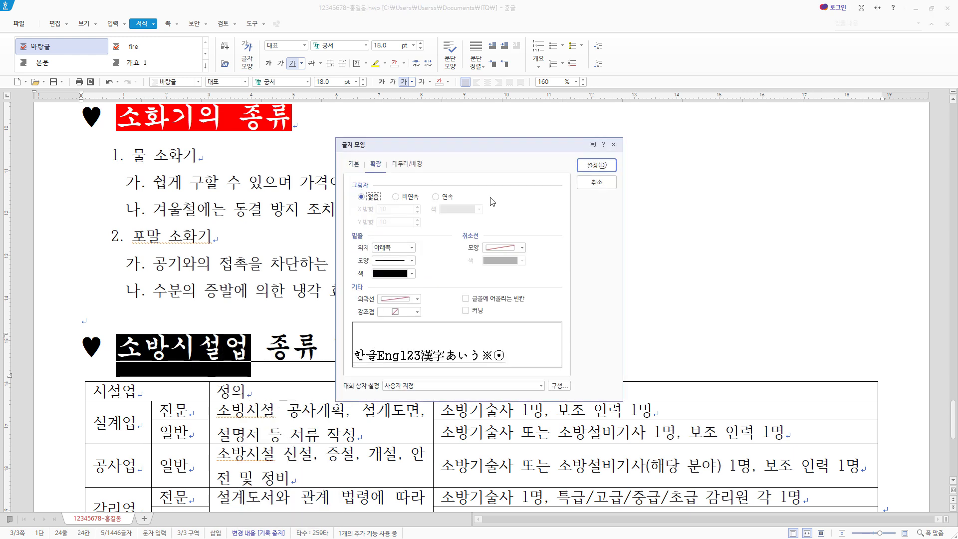
{"action": "left_click", "coordinate": [417, 312]}
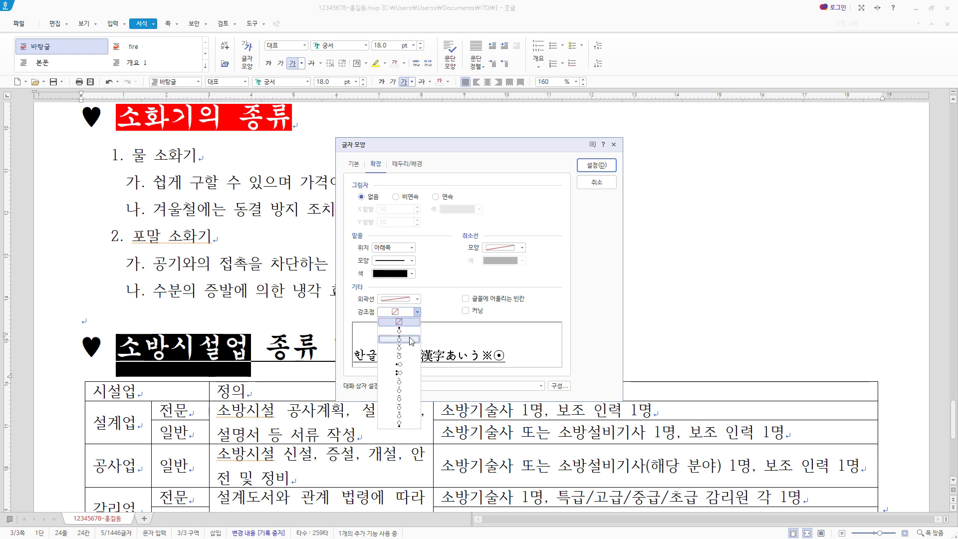
{"action": "left_click", "coordinate": [399, 340]}
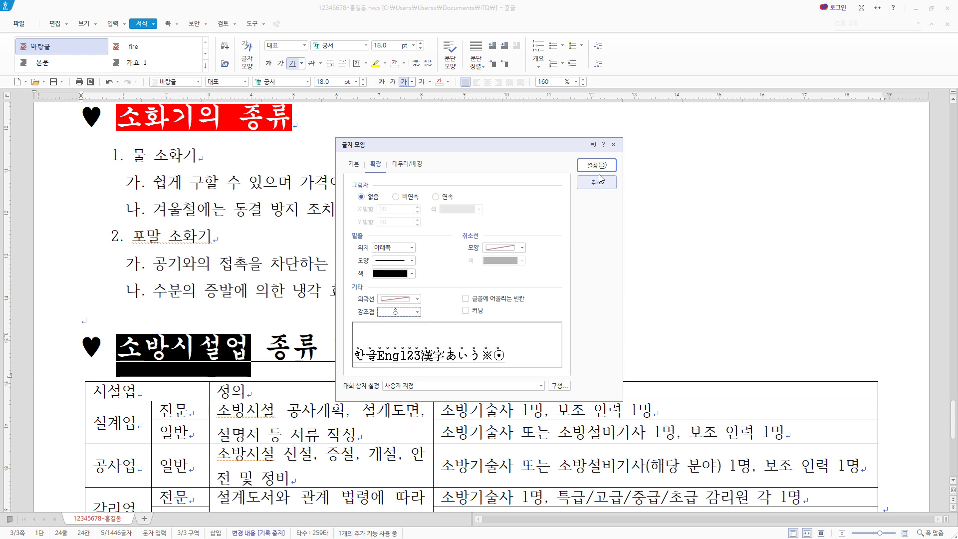
{"action": "left_click", "coordinate": [583, 167]}
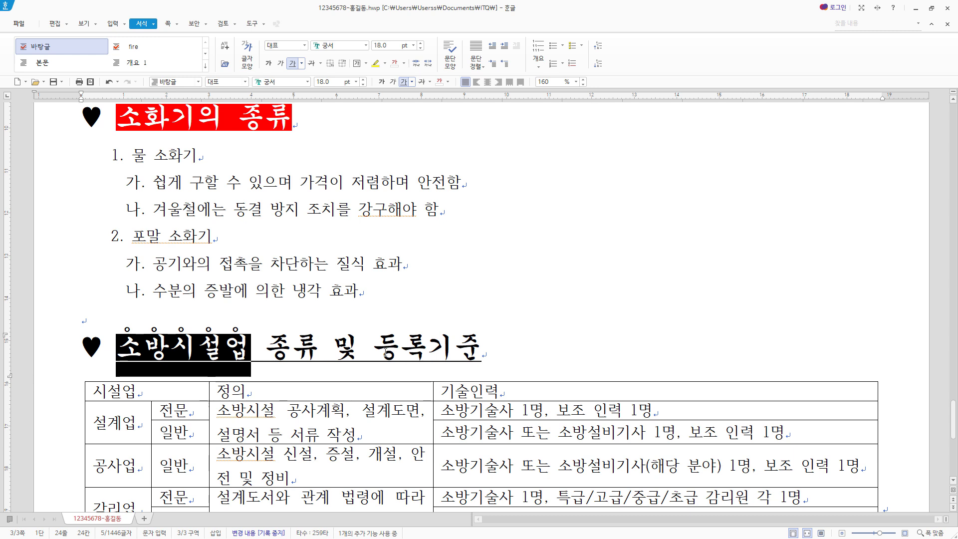
Add the same hollow-circle emphasis marks (강조점) above the word 등록기준 in the heading.
{"action": "left_click_drag", "start_coordinate": [374, 348], "coordinate": [488, 352]}
{"action": "right_click", "coordinate": [469, 355]}
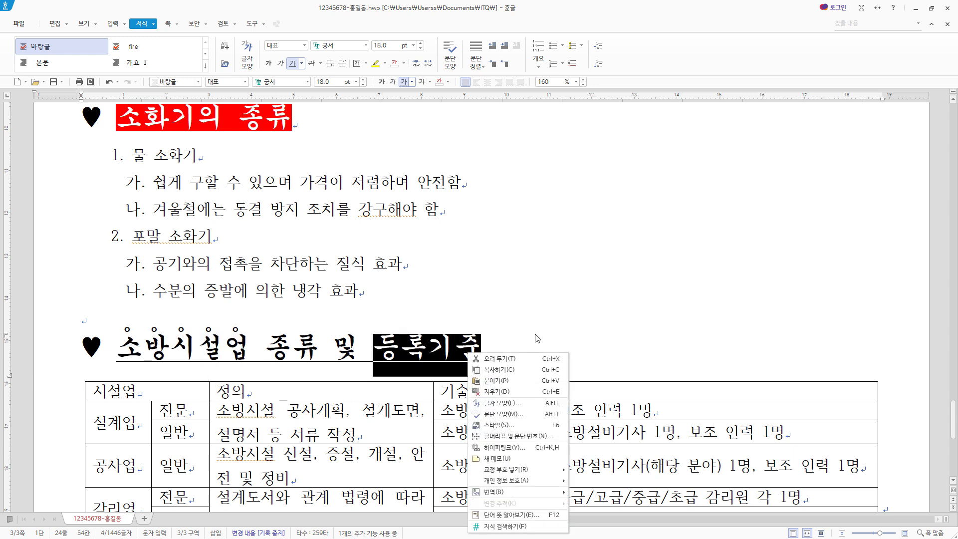
{"action": "left_click", "coordinate": [513, 405]}
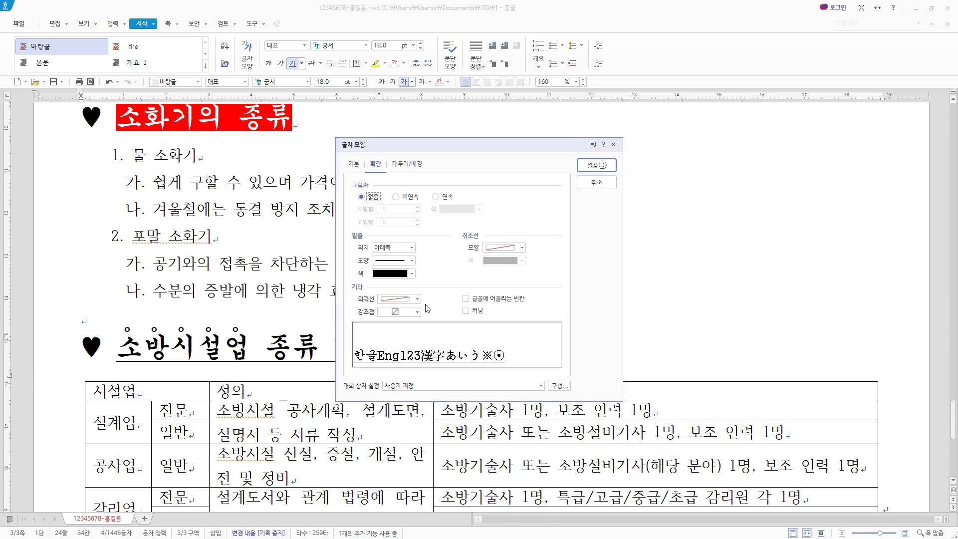
{"action": "left_click", "coordinate": [413, 313]}
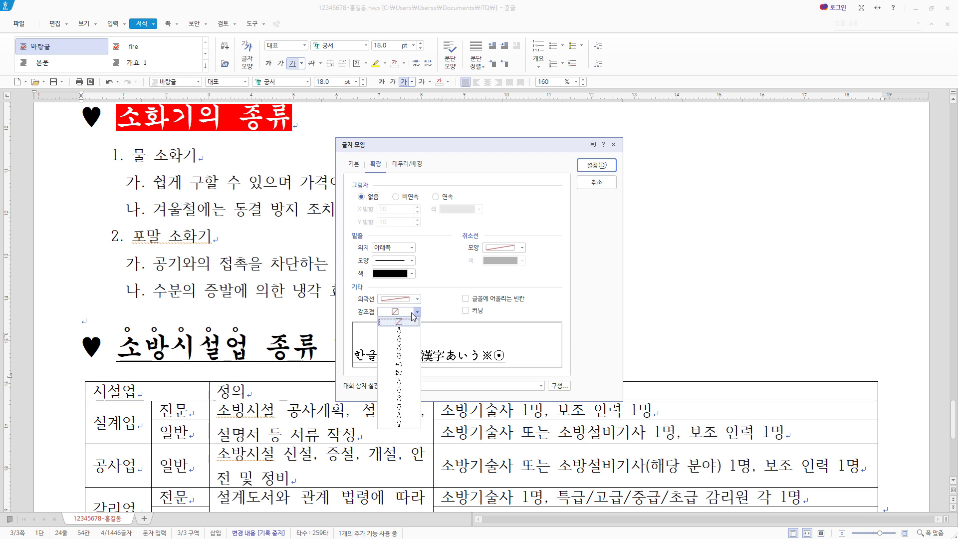
{"action": "left_click", "coordinate": [412, 340]}
{"action": "left_click", "coordinate": [597, 165]}
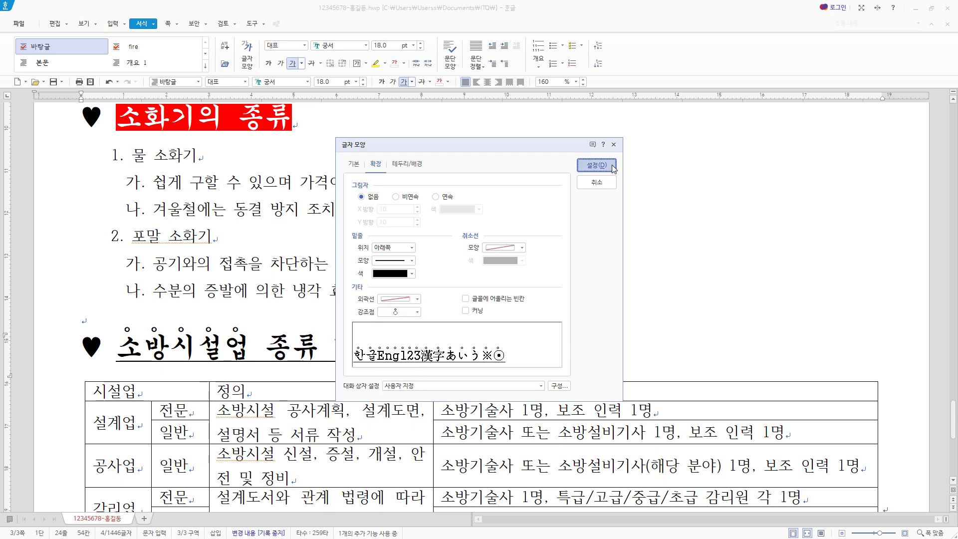
Set all the cells of the table under the heading to the 굴림 font and centre their text.
{"action": "scroll", "coordinate": [647, 318], "scroll_direction": "down", "scroll_amount": 3}
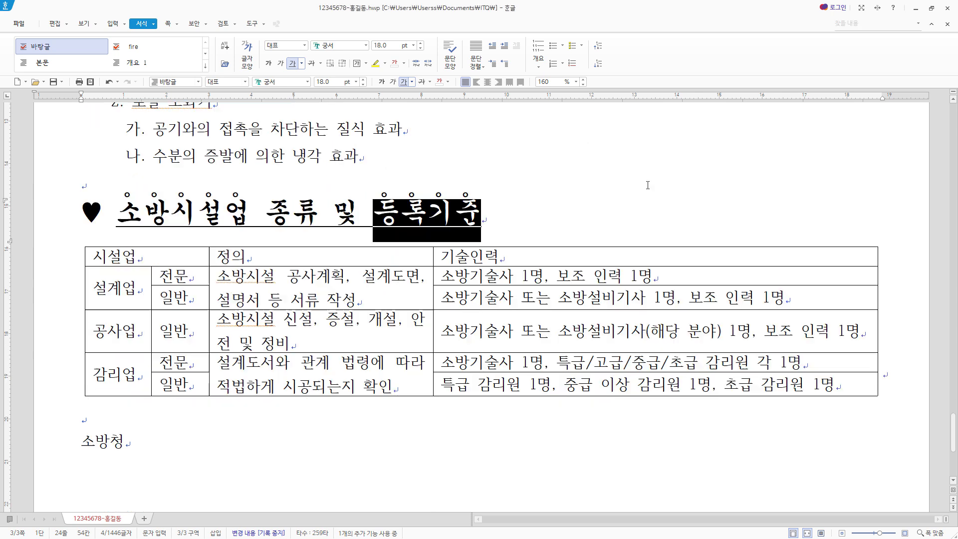
{"action": "left_click", "coordinate": [121, 256]}
{"action": "left_click_drag", "start_coordinate": [122, 256], "coordinate": [766, 390]}
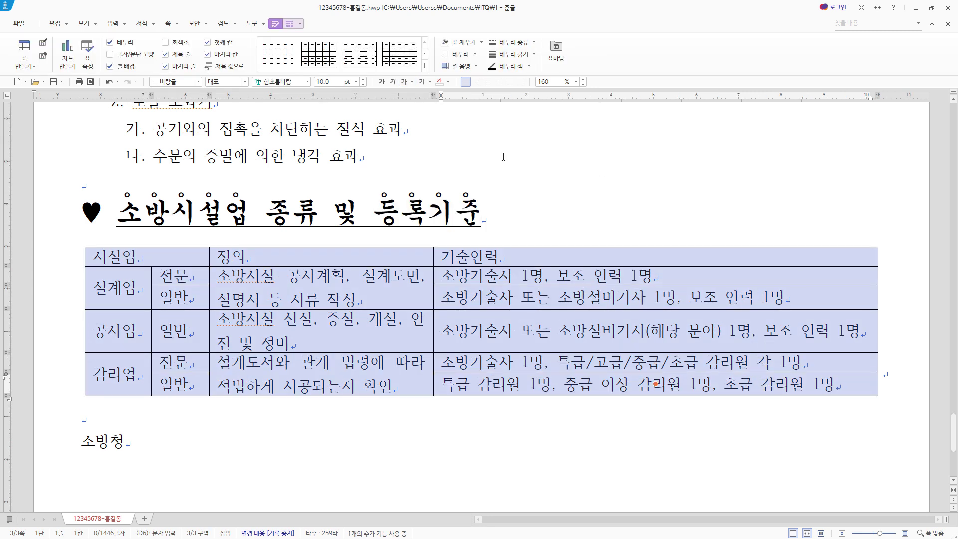
{"action": "left_click", "coordinate": [295, 81]}
{"action": "type", "text": "구"}
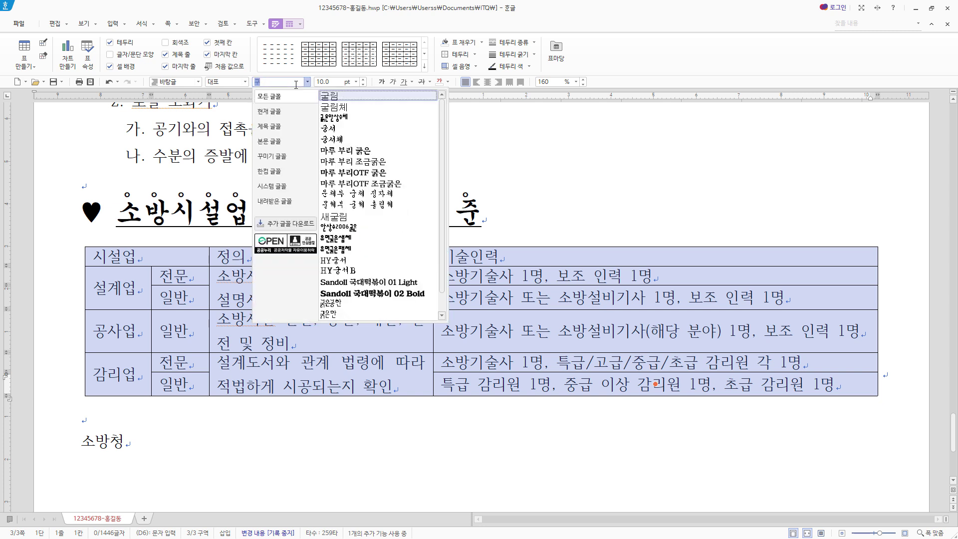
{"action": "type", "text": "ㄹ림"}
{"action": "key", "text": "Return"}
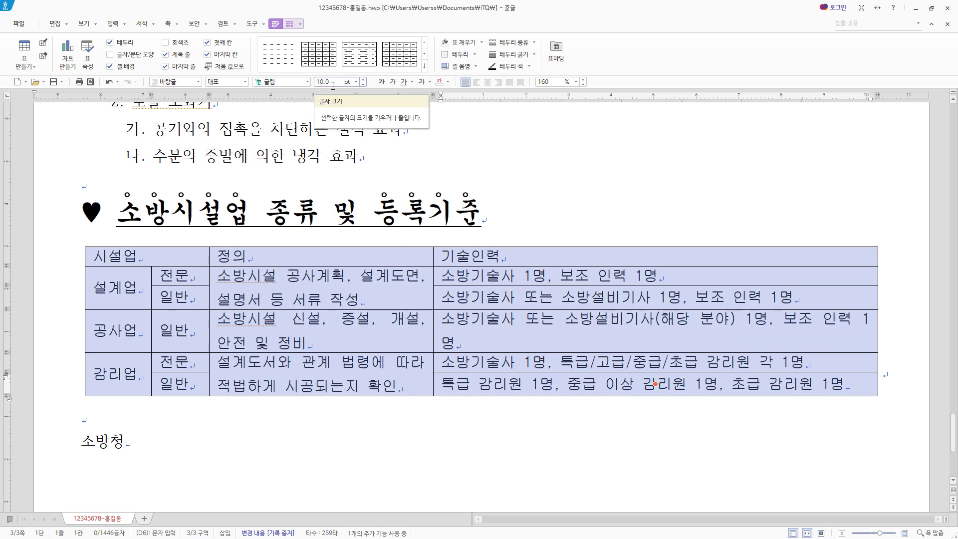
{"action": "left_click", "coordinate": [488, 83]}
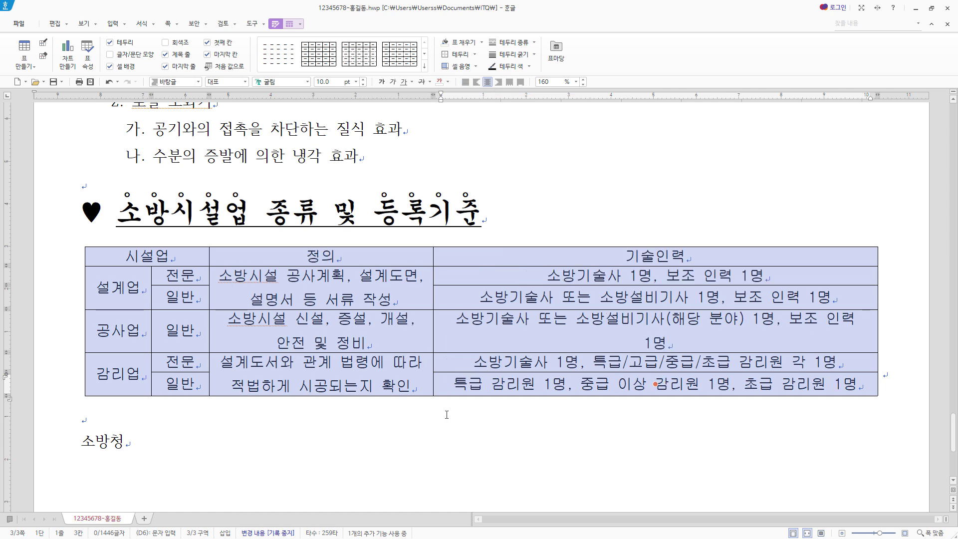
Increase the height of all the table's rows by two increments.
{"action": "scroll", "coordinate": [446, 415], "scroll_direction": "down", "scroll_amount": 5}
{"action": "scroll", "coordinate": [519, 352], "scroll_direction": "up", "scroll_amount": 4}
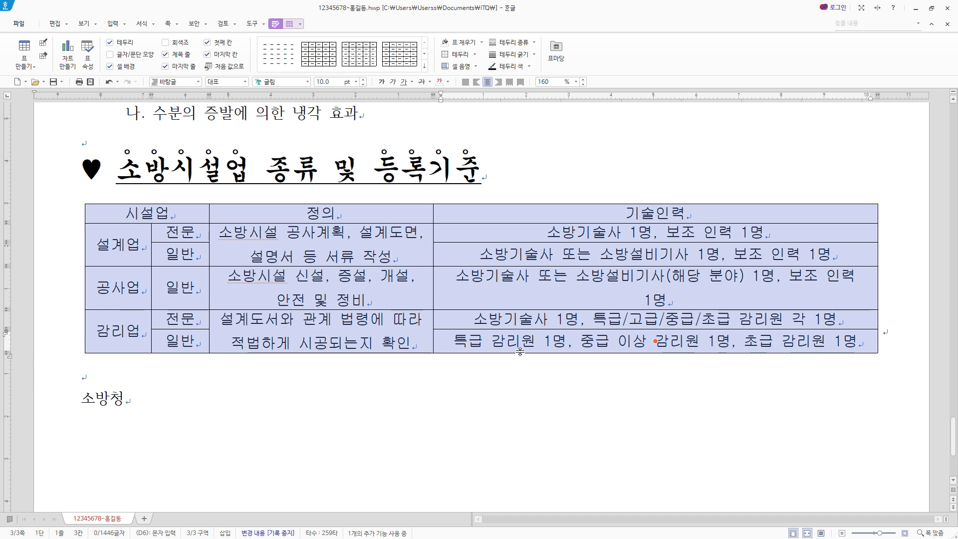
{"action": "key", "text": "ctrl+Down"}
{"action": "key", "text": "ctrl+Down"}
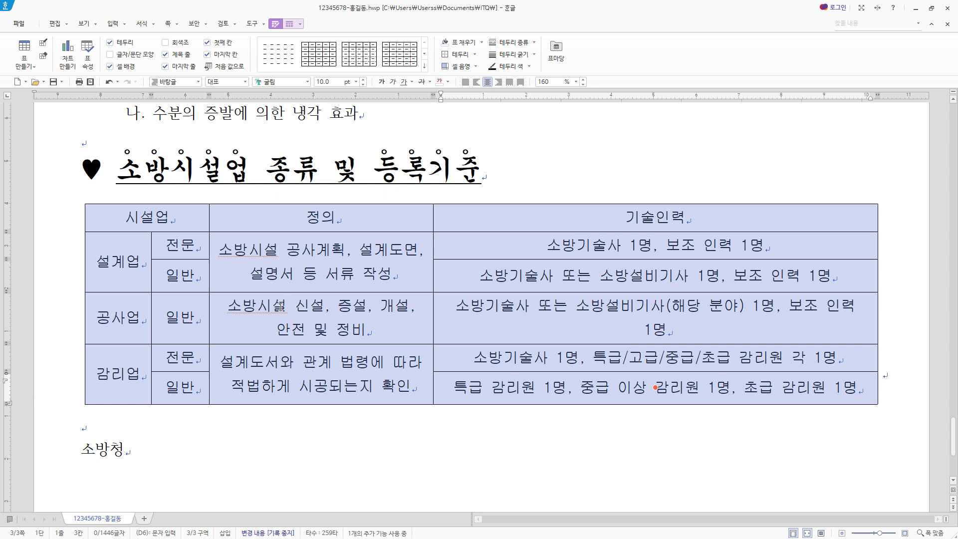
Set the left and right outer borders of the whole table to no line.
{"action": "key", "text": "l"}
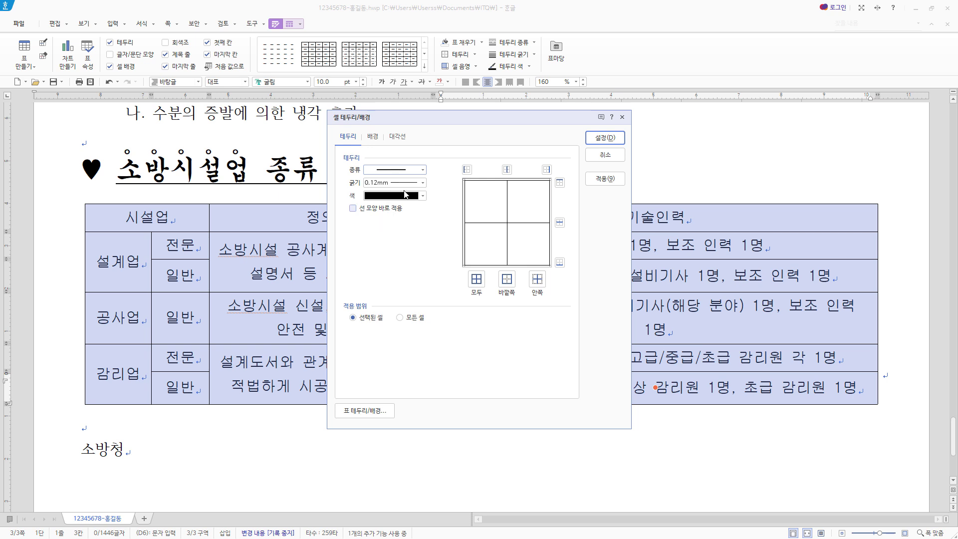
{"action": "left_click", "coordinate": [422, 169]}
{"action": "left_click", "coordinate": [407, 180]}
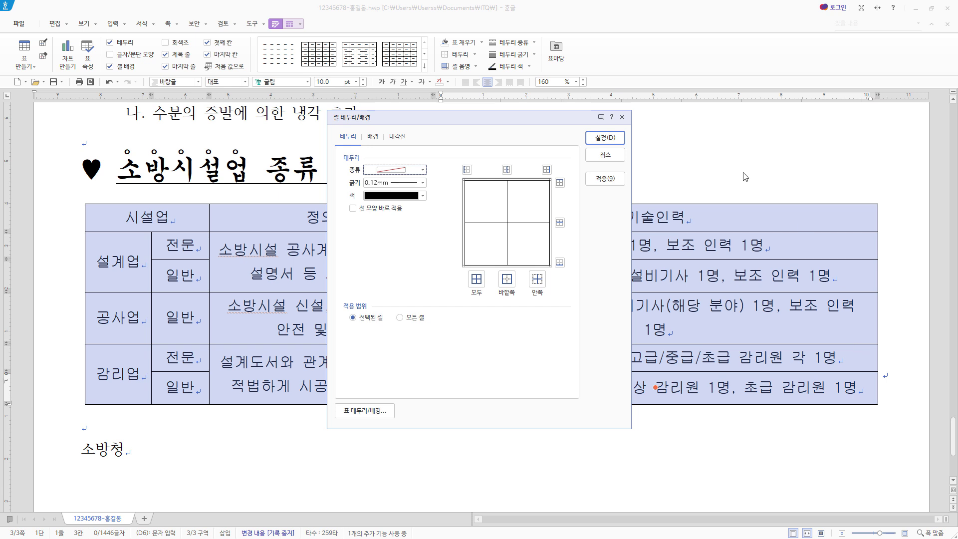
{"action": "left_click", "coordinate": [466, 171]}
{"action": "left_click", "coordinate": [548, 170]}
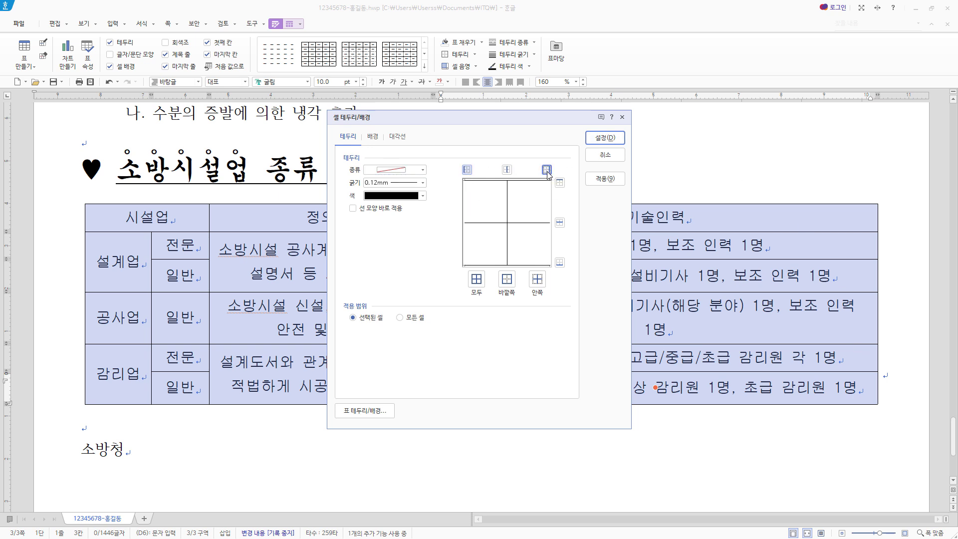
Give the table's top and bottom outer borders a 0.5 mm double line and apply the border settings.
{"action": "left_click", "coordinate": [423, 171]}
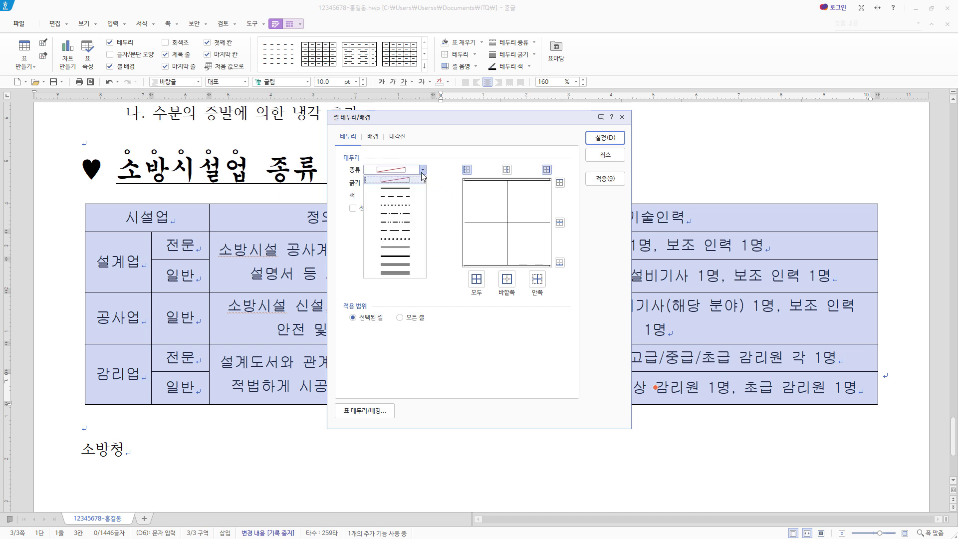
{"action": "left_click", "coordinate": [409, 248]}
{"action": "left_click", "coordinate": [559, 183]}
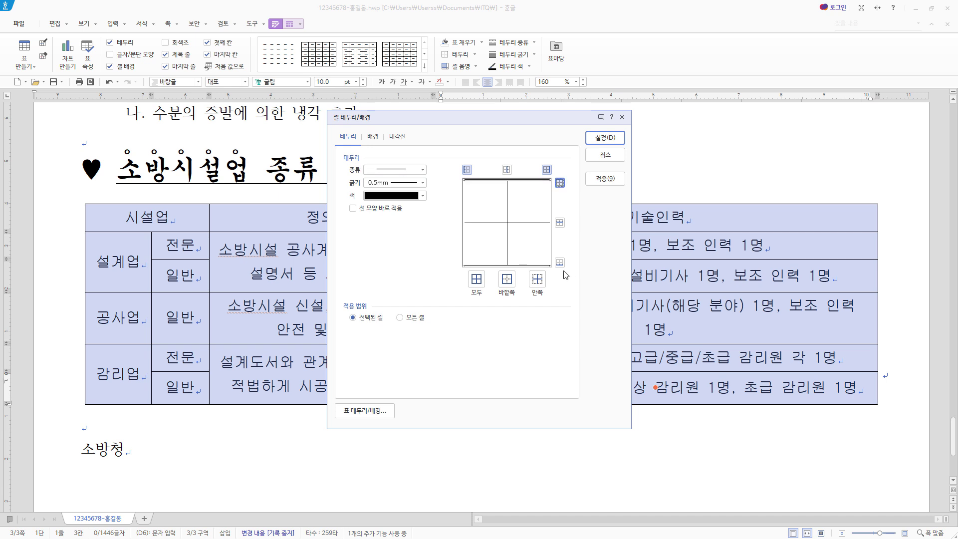
{"action": "left_click", "coordinate": [559, 262]}
{"action": "left_click", "coordinate": [622, 138]}
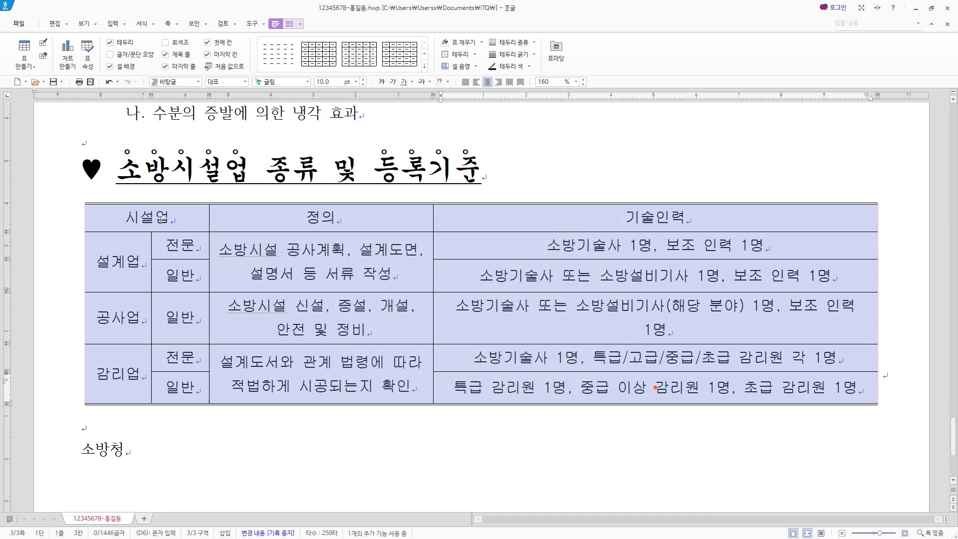
Set a 0.5 mm double line as the bottom border of the table's header row.
{"action": "left_click_drag", "start_coordinate": [171, 222], "coordinate": [742, 216]}
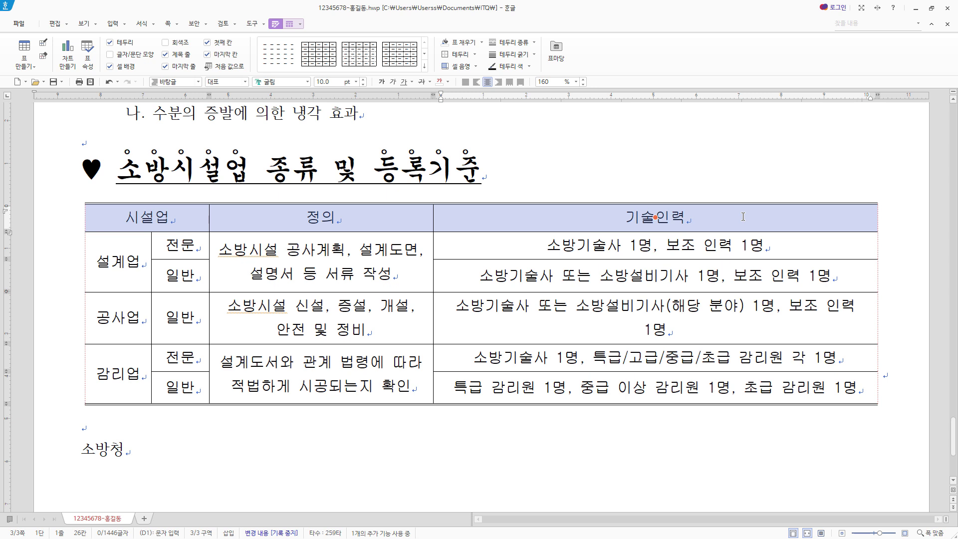
{"action": "key", "text": "l"}
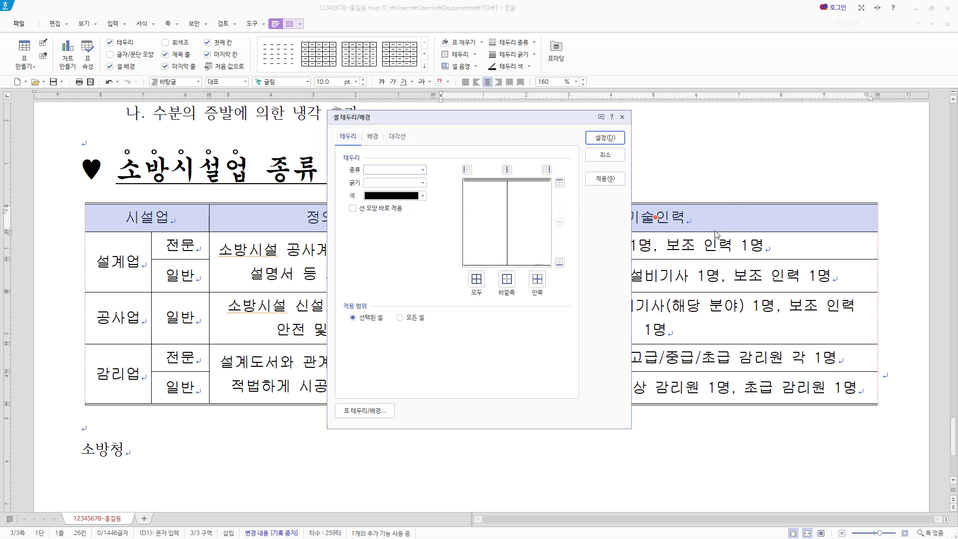
{"action": "left_click", "coordinate": [423, 171]}
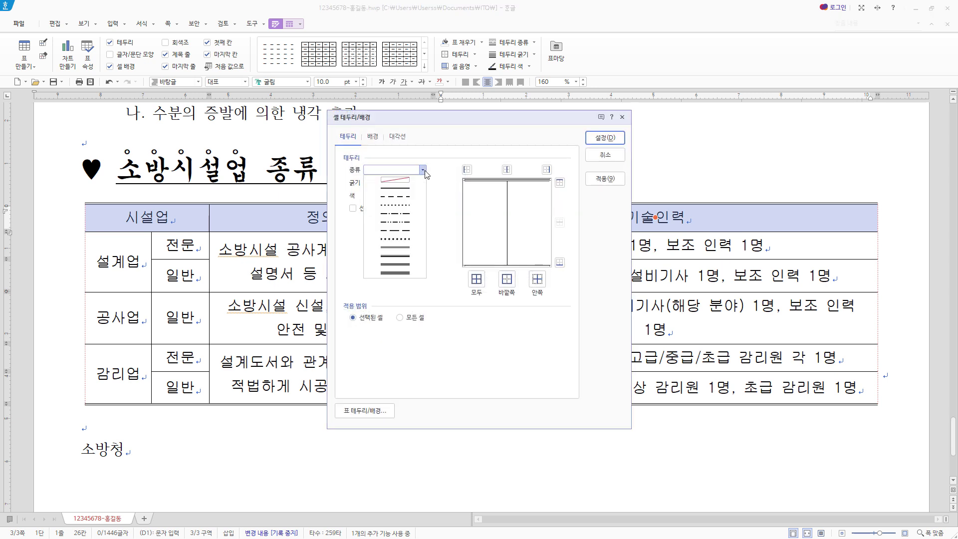
{"action": "left_click", "coordinate": [394, 247]}
{"action": "left_click", "coordinate": [560, 263]}
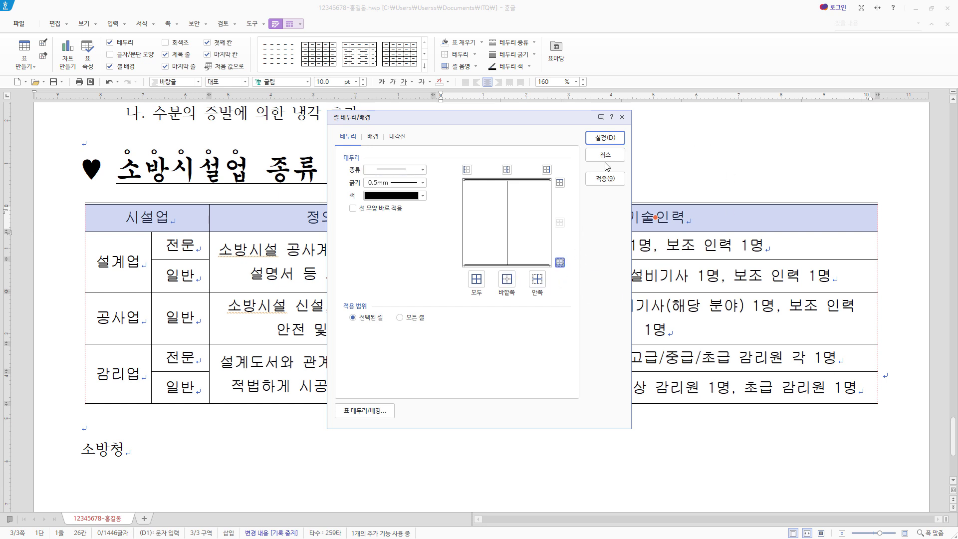
Fill the table's header row with a 가로 gradient ending in yellow.
{"action": "left_click", "coordinate": [375, 138]}
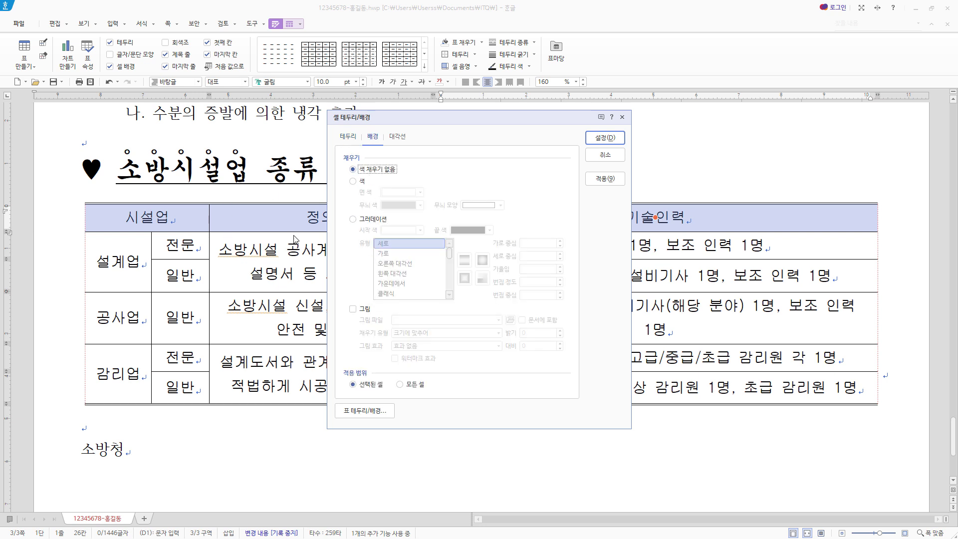
{"action": "left_click", "coordinate": [370, 223]}
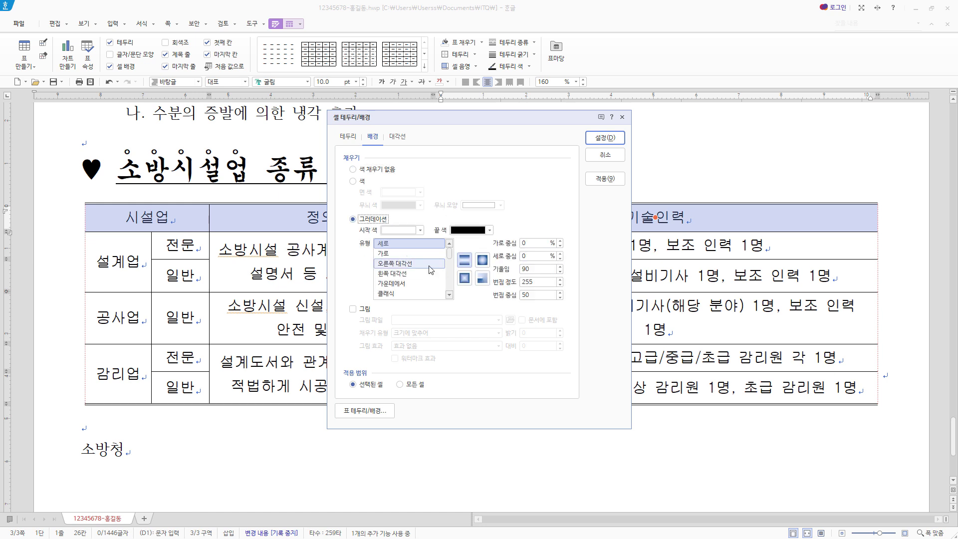
{"action": "left_click", "coordinate": [406, 254]}
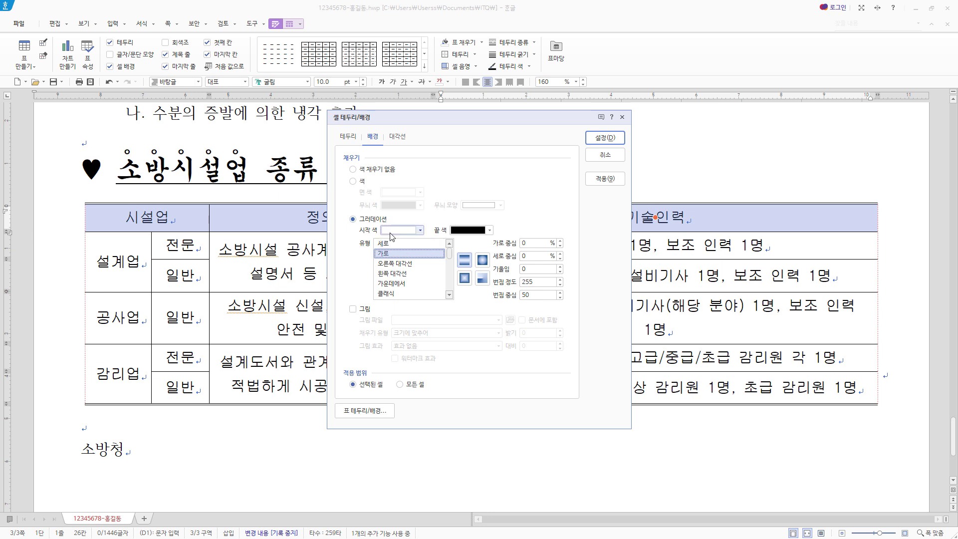
{"action": "left_click", "coordinate": [478, 231]}
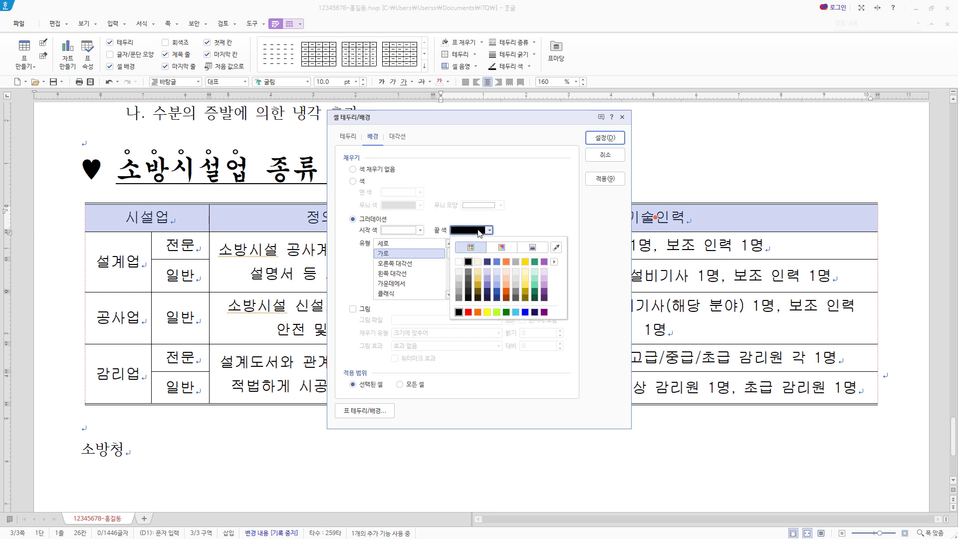
{"action": "left_click", "coordinate": [488, 313]}
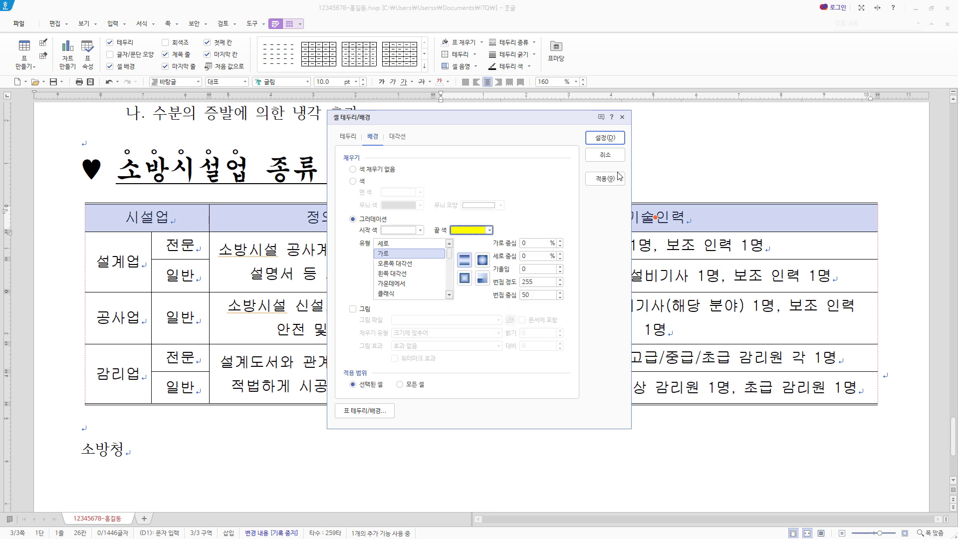
{"action": "left_click", "coordinate": [617, 143]}
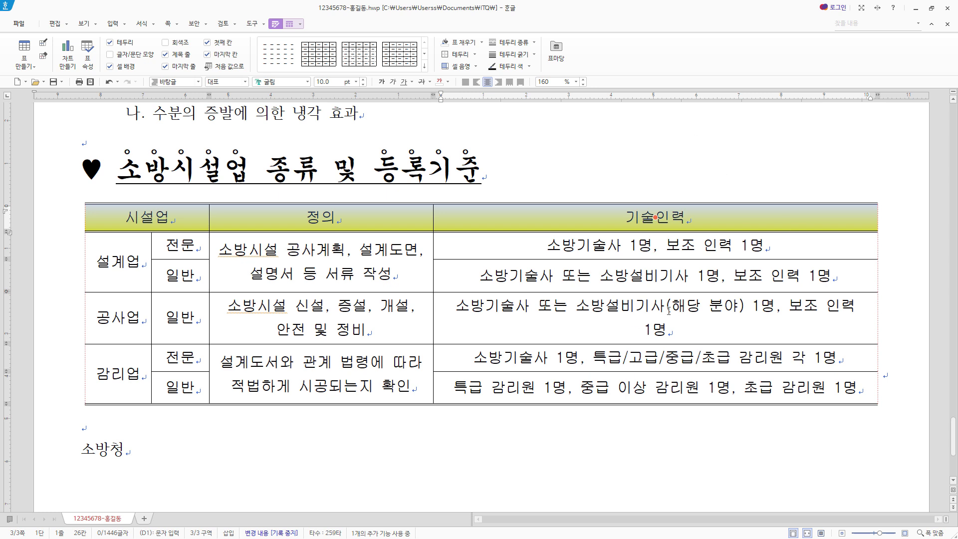
Save the document and shift both side borders of the 정의 column slightly left so the 공사업 row's 기술인력 text fits one line.
{"action": "key", "text": "alt+s"}
{"action": "left_click_drag", "start_coordinate": [432, 319], "coordinate": [428, 319]}
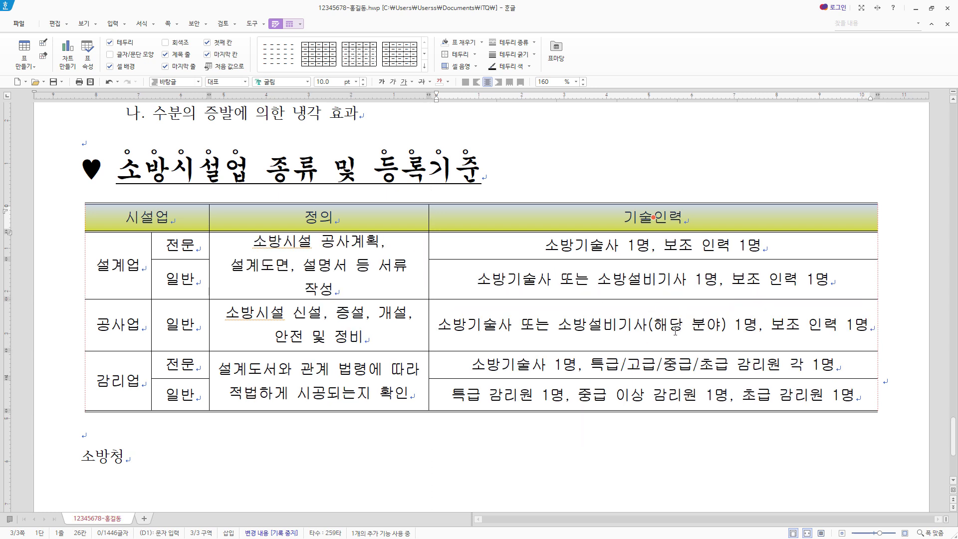
{"action": "left_click_drag", "start_coordinate": [210, 320], "coordinate": [205, 320]}
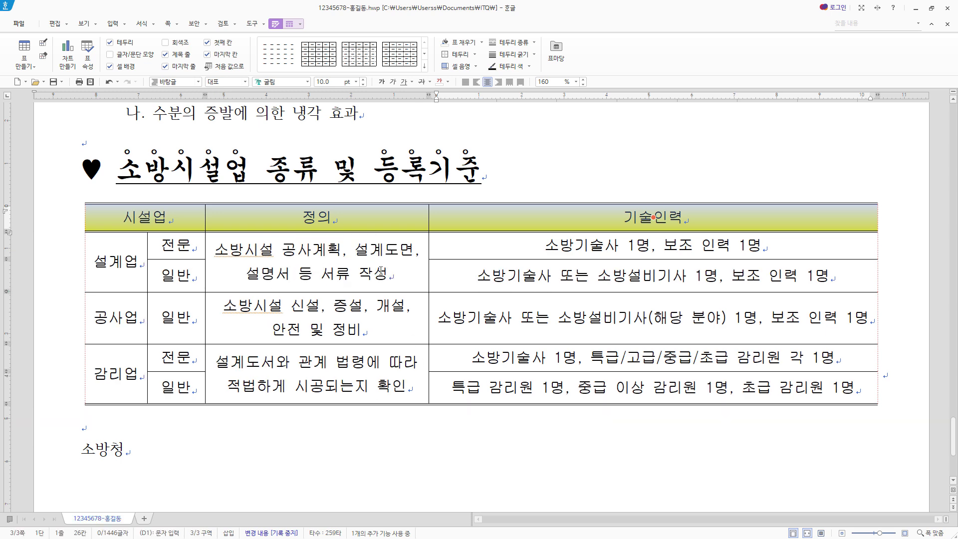
Set the font of the closing line 소방청 below the table to 돋움.
{"action": "scroll", "coordinate": [341, 391], "scroll_direction": "down", "scroll_amount": 3}
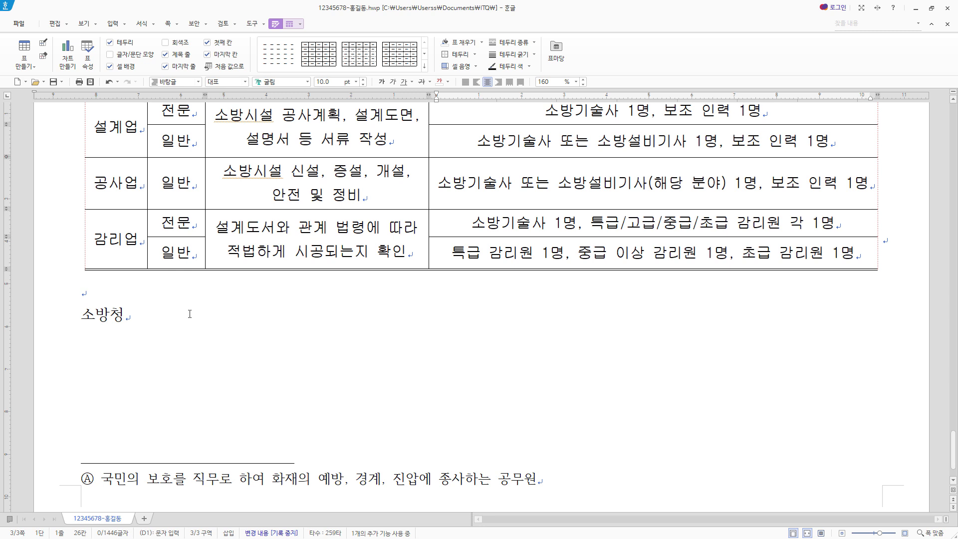
{"action": "left_click_drag", "start_coordinate": [145, 317], "coordinate": [74, 319]}
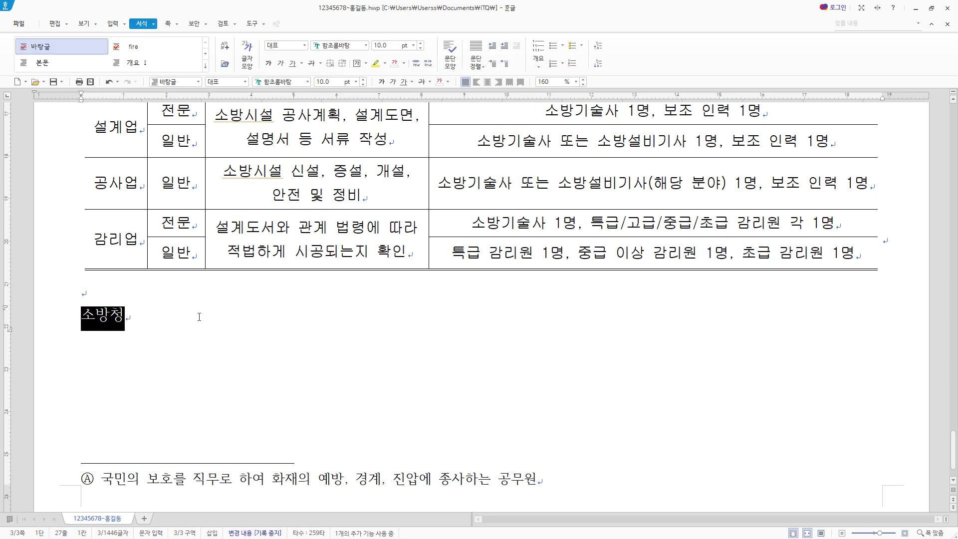
{"action": "right_click", "coordinate": [112, 320]}
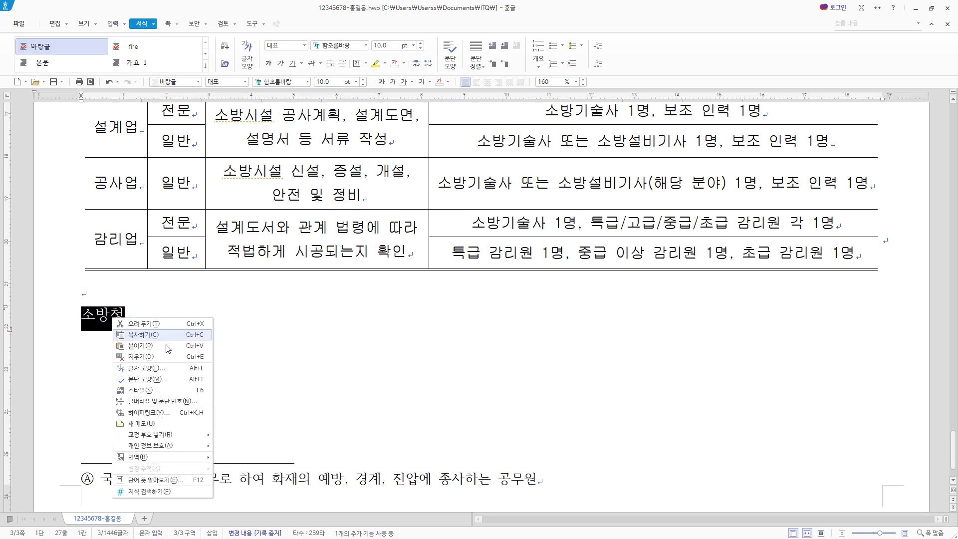
{"action": "key", "text": "Return"}
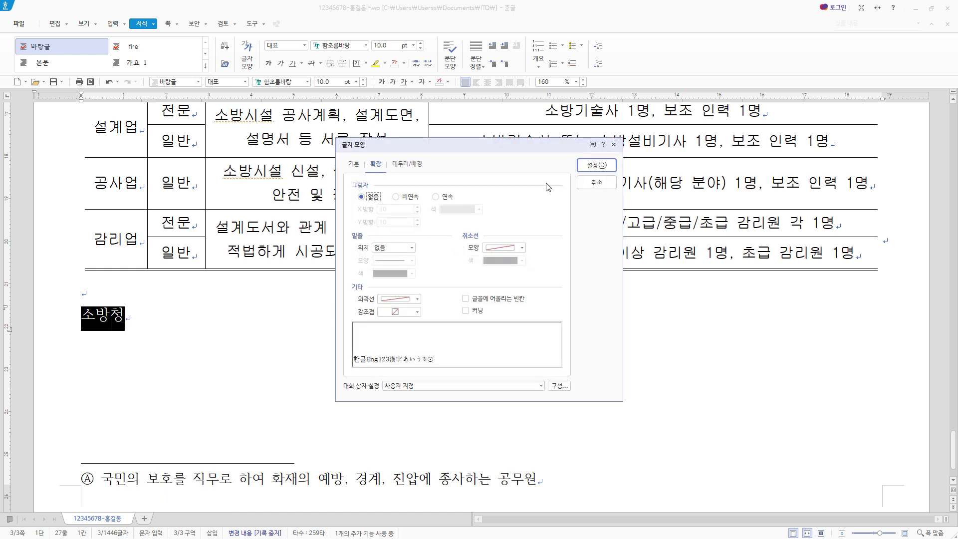
{"action": "left_click", "coordinate": [353, 163]}
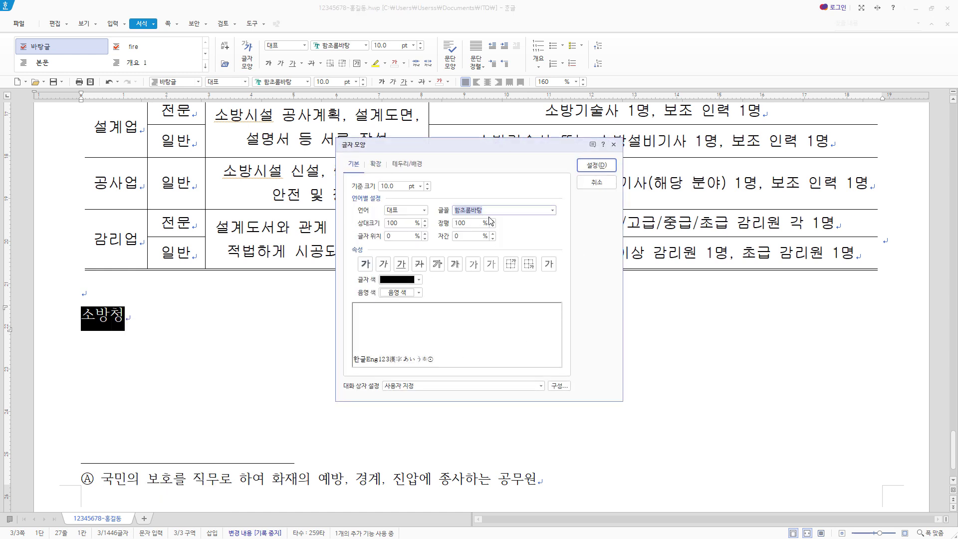
{"action": "type", "text": "돋움"}
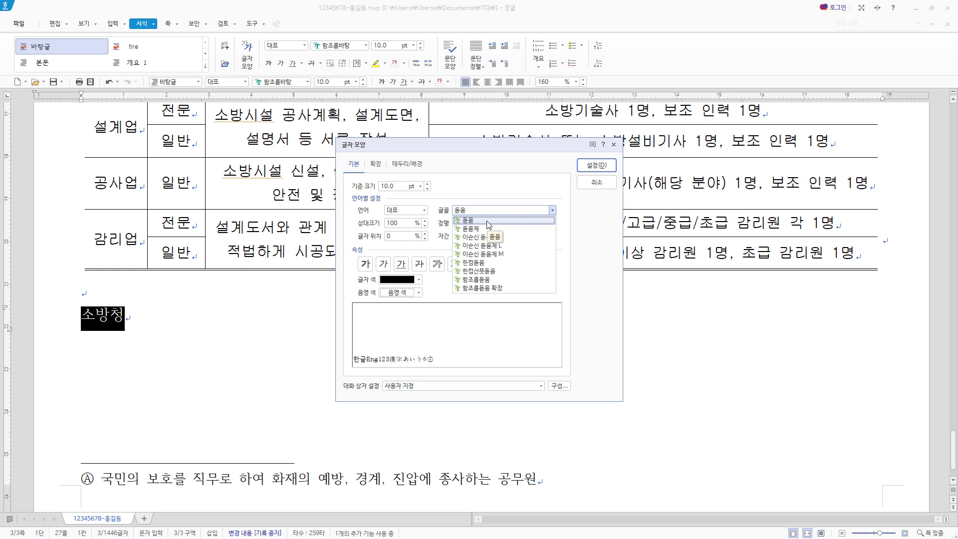
{"action": "left_click", "coordinate": [487, 221]}
Format 소방청 as 24 pt bold with 105% character width (장평) and align it right.
{"action": "left_click", "coordinate": [394, 185]}
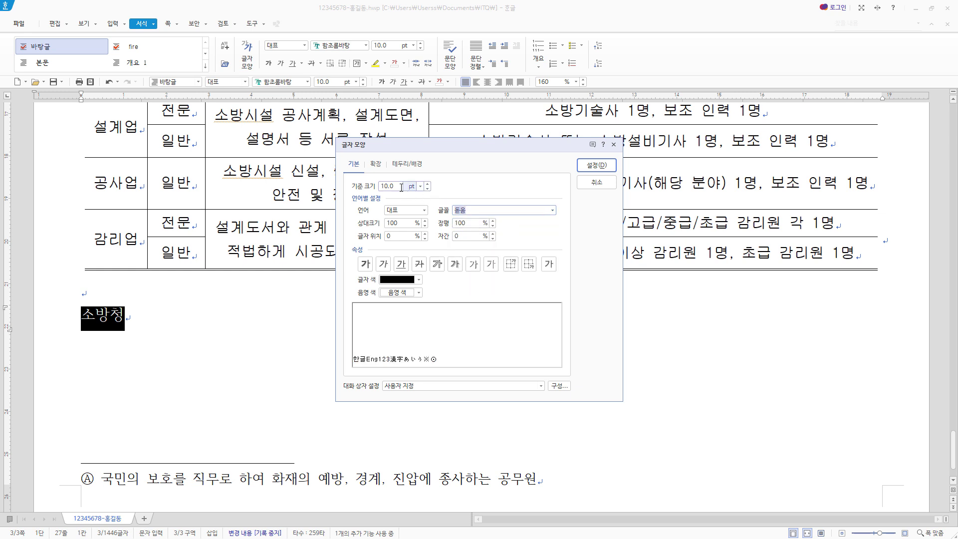
{"action": "type", "text": "24"}
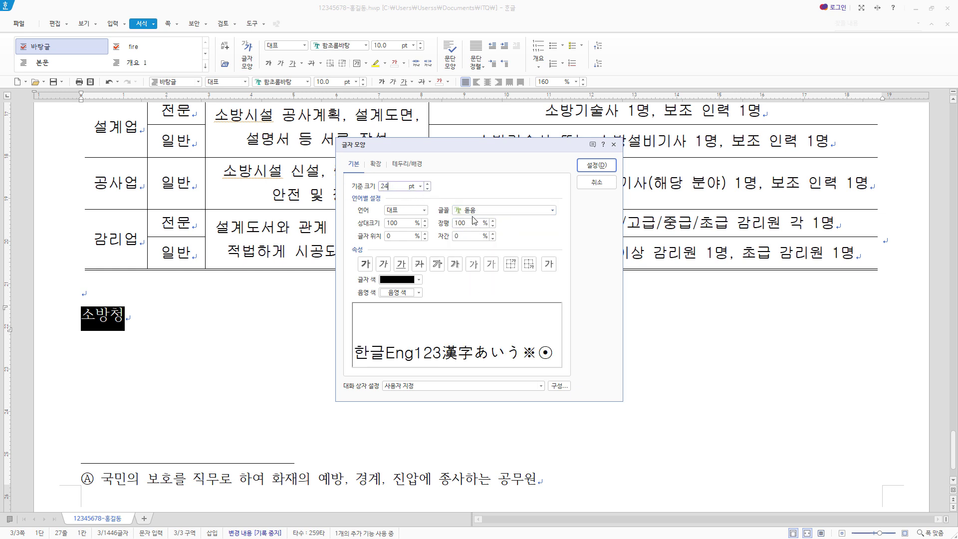
{"action": "left_click", "coordinate": [365, 264]}
{"action": "left_click_drag", "start_coordinate": [467, 224], "coordinate": [391, 226]}
{"action": "type", "text": "10"}
{"action": "type", "text": "0"}
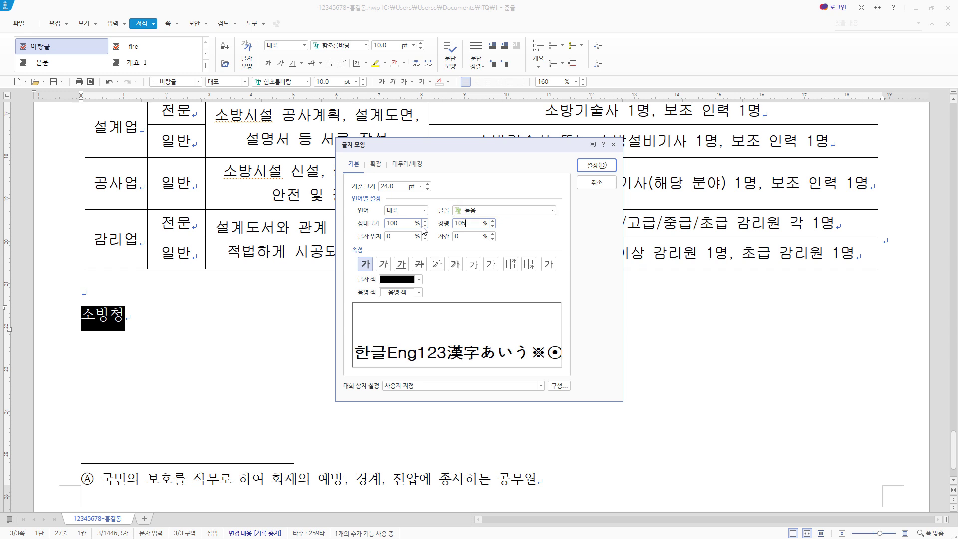
{"action": "left_click", "coordinate": [605, 167]}
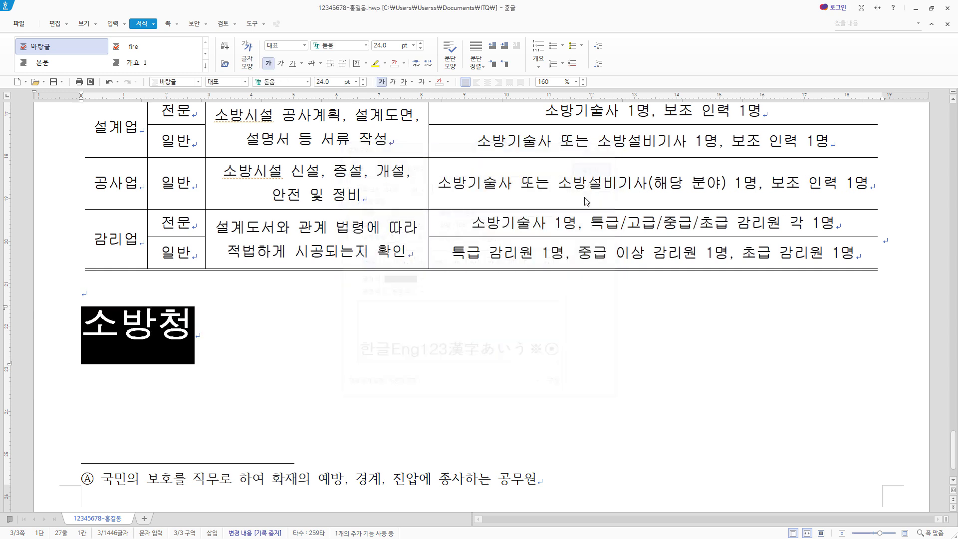
{"action": "left_click", "coordinate": [498, 81]}
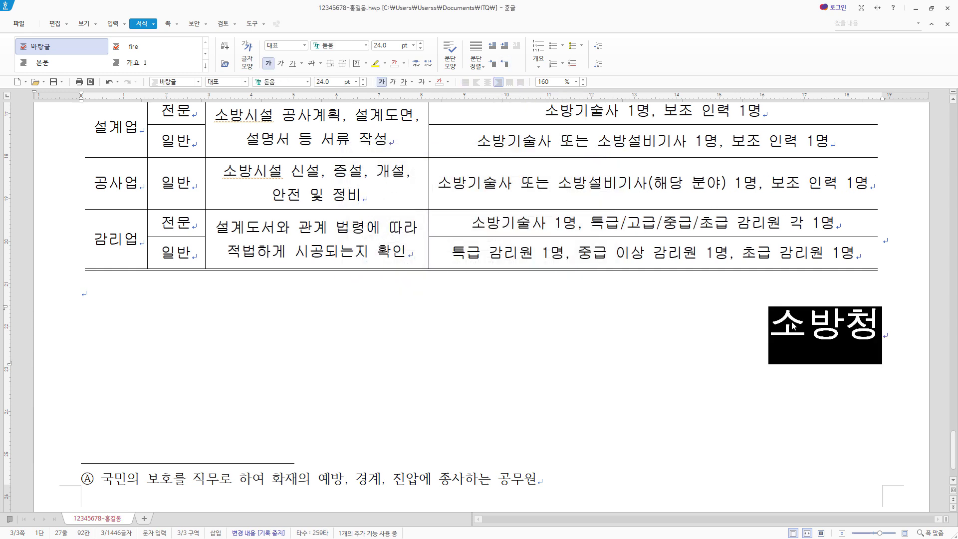
Start page numbering from page 3's title line, placing the number at the page's bottom right in the ①,②,③ format.
{"action": "scroll", "coordinate": [790, 327], "scroll_direction": "down", "scroll_amount": 3}
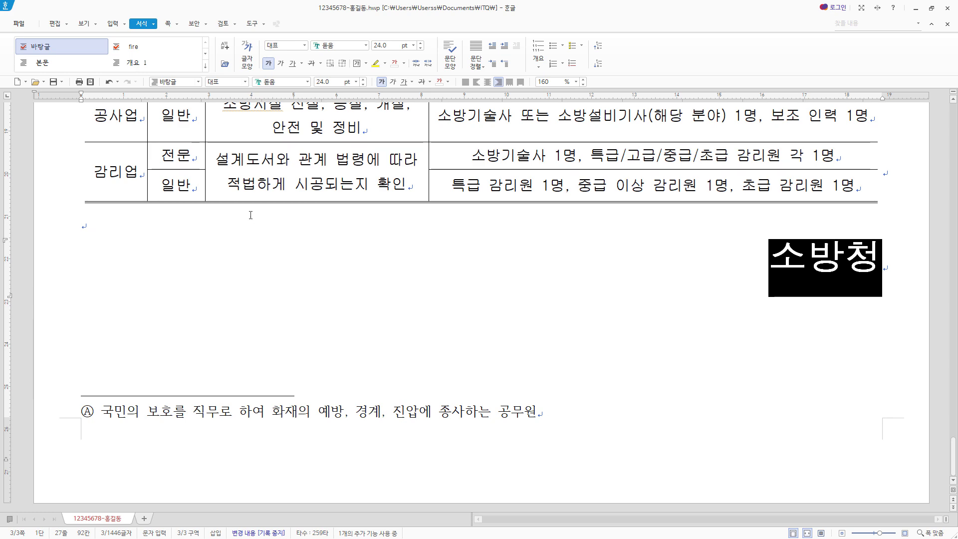
{"action": "scroll", "coordinate": [251, 215], "scroll_direction": "up", "scroll_amount": 10}
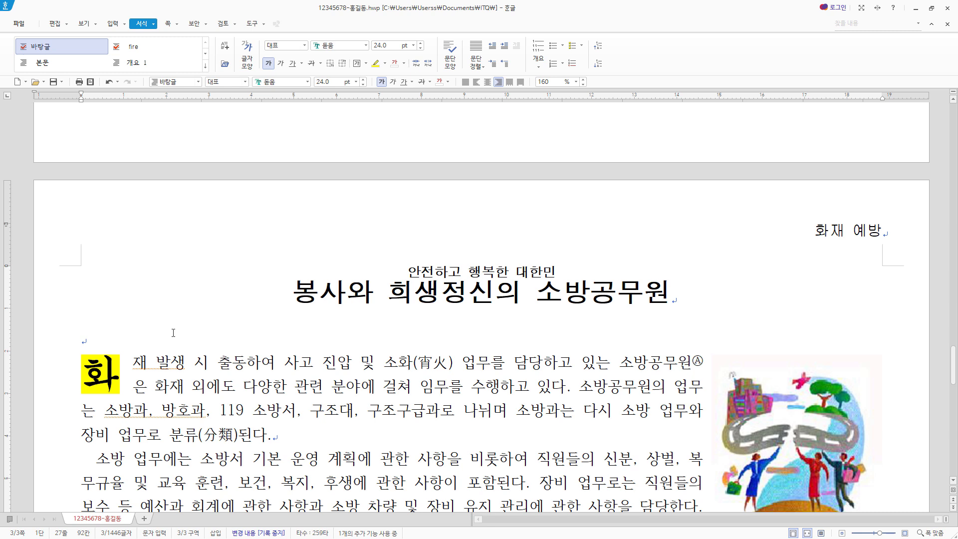
{"action": "left_click", "coordinate": [173, 333]}
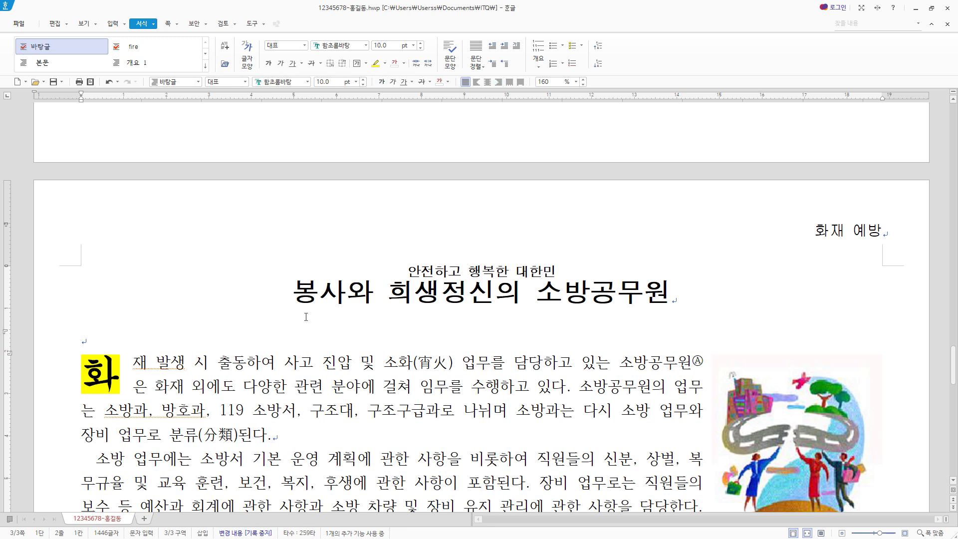
{"action": "left_click", "coordinate": [168, 24]}
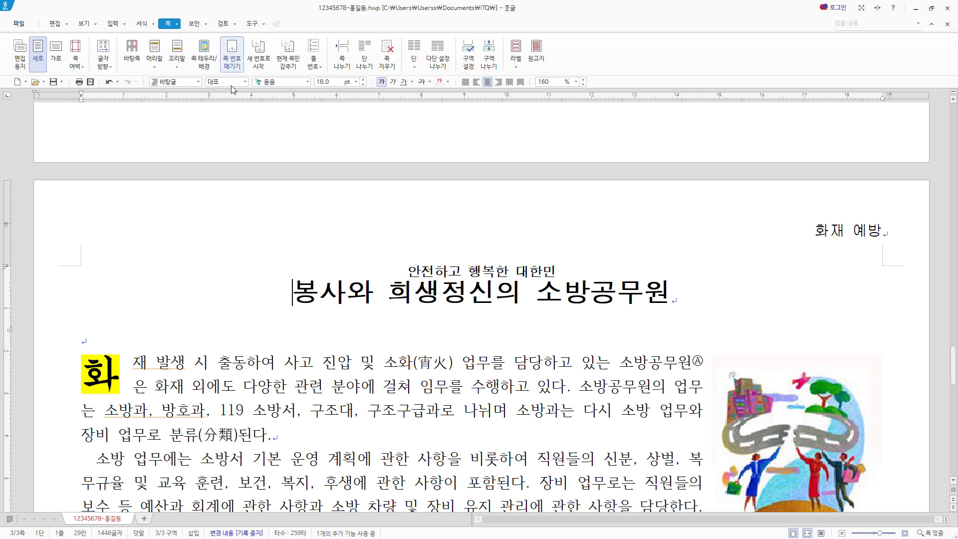
{"action": "left_click", "coordinate": [238, 50]}
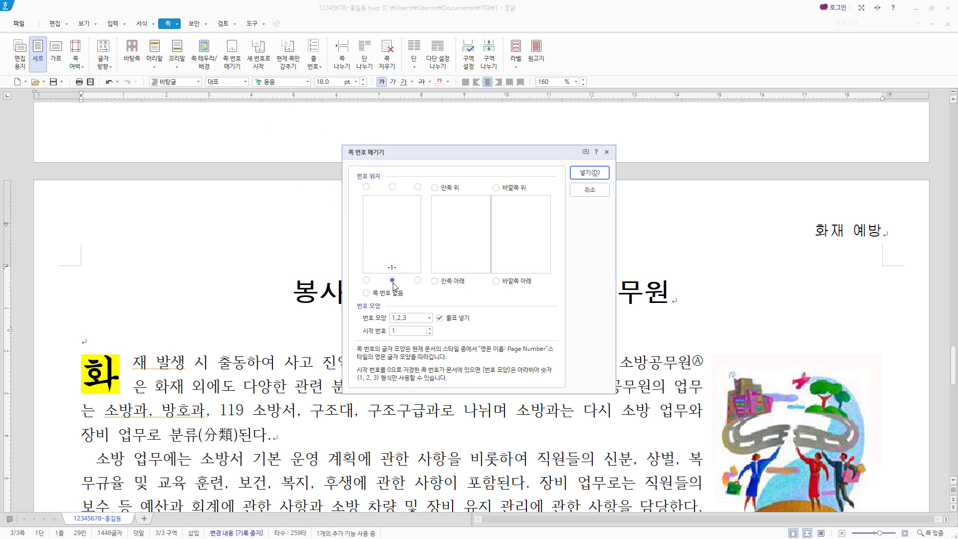
{"action": "left_click", "coordinate": [418, 281]}
{"action": "left_click", "coordinate": [429, 318]}
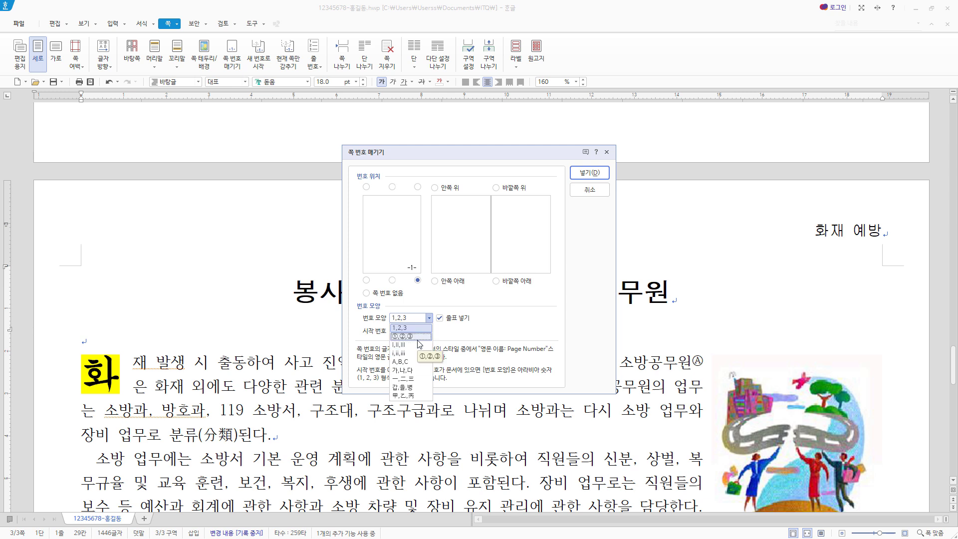
{"action": "left_click", "coordinate": [417, 338]}
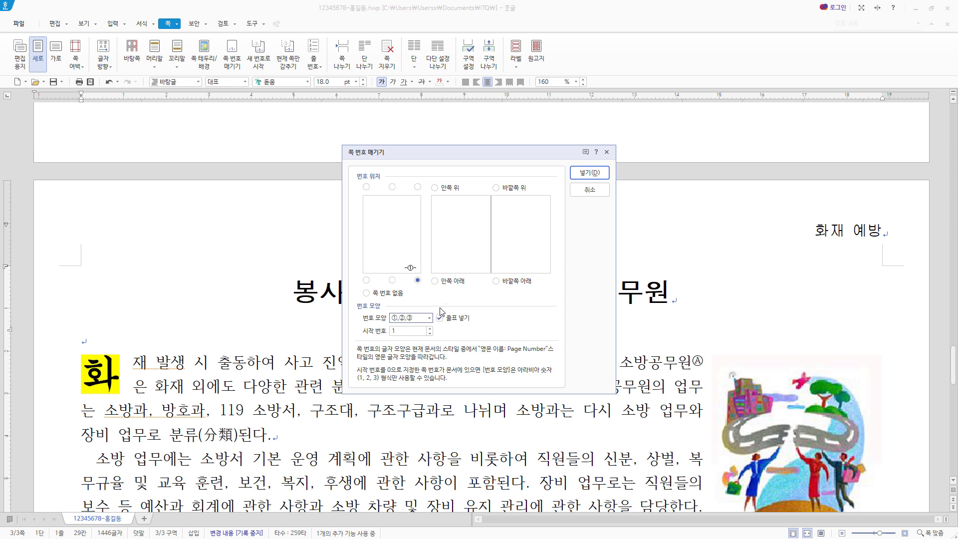
Turn off the dashes (줄표 넣기), set the starting number to 4 and insert the page number.
{"action": "left_click", "coordinate": [440, 318]}
{"action": "left_click", "coordinate": [418, 279]}
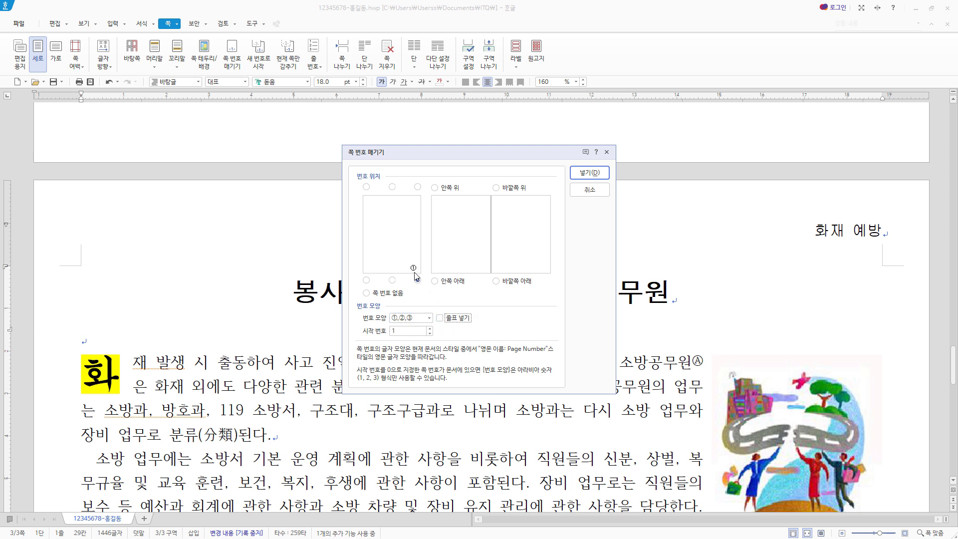
{"action": "left_click", "coordinate": [429, 328]}
{"action": "left_click", "coordinate": [429, 329]}
{"action": "left_click", "coordinate": [604, 178]}
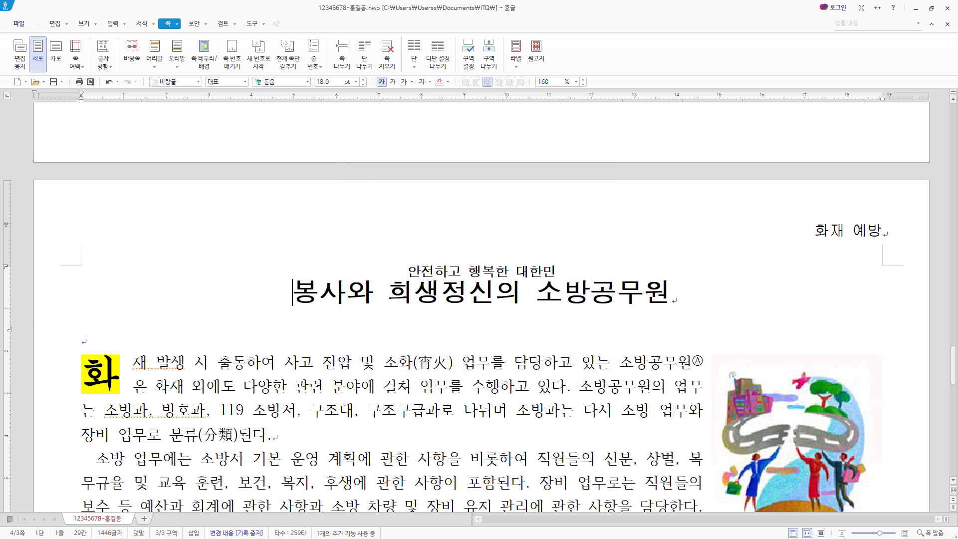
Show the control codes (조판 부호) and examine the page number codes in front of the page 3 title.
{"action": "left_click_drag", "start_coordinate": [953, 366], "coordinate": [944, 489]}
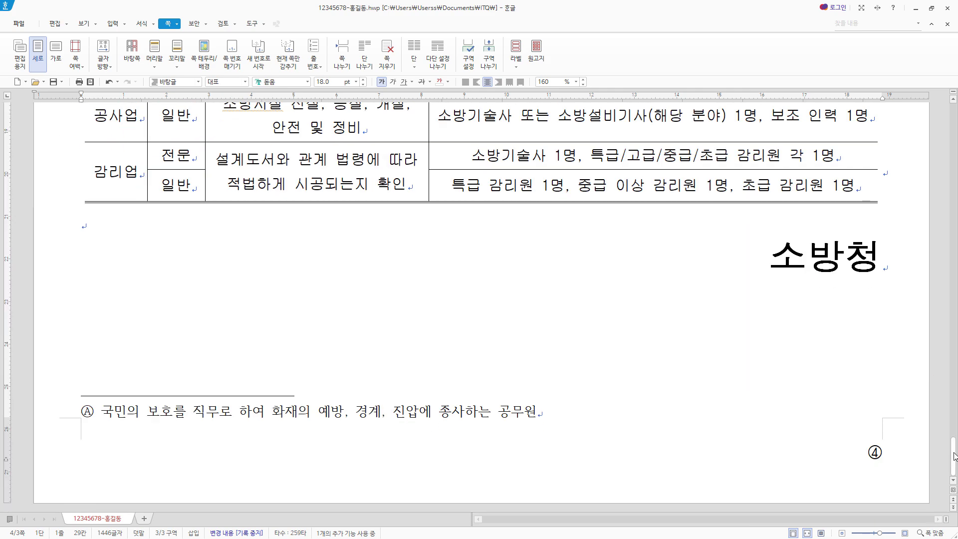
{"action": "left_click_drag", "start_coordinate": [954, 458], "coordinate": [953, 344]}
{"action": "left_click", "coordinate": [84, 23]}
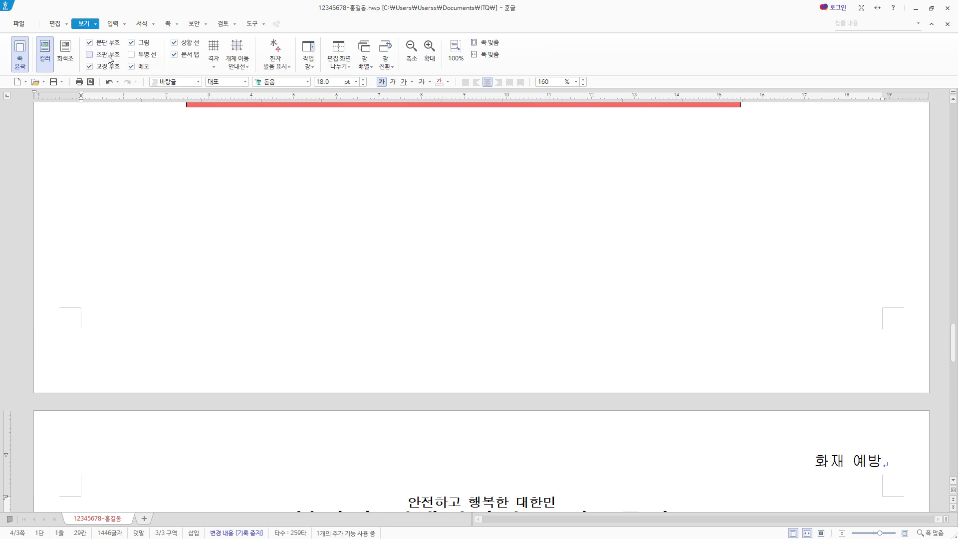
{"action": "left_click", "coordinate": [109, 55]}
{"action": "scroll", "coordinate": [564, 324], "scroll_direction": "down", "scroll_amount": 5}
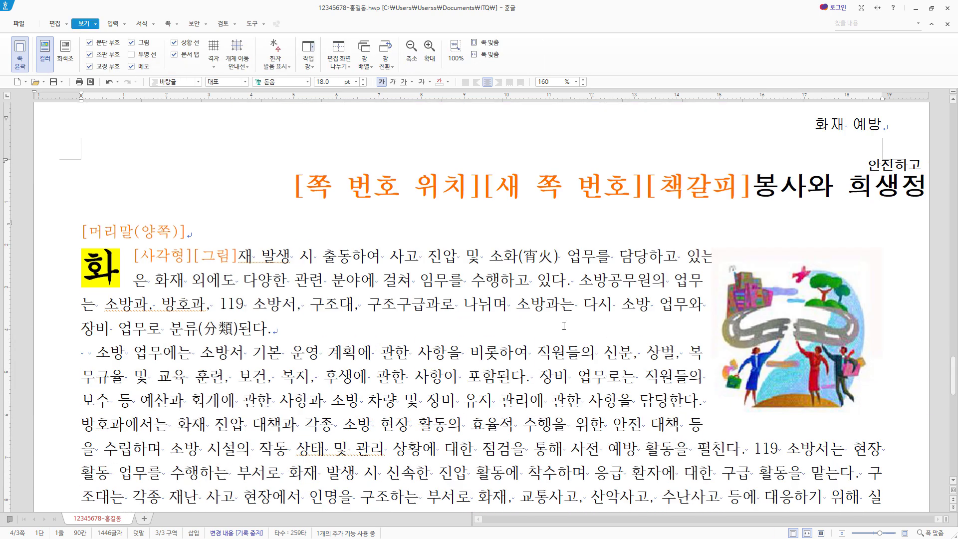
{"action": "scroll", "coordinate": [317, 316], "scroll_direction": "up", "scroll_amount": 2}
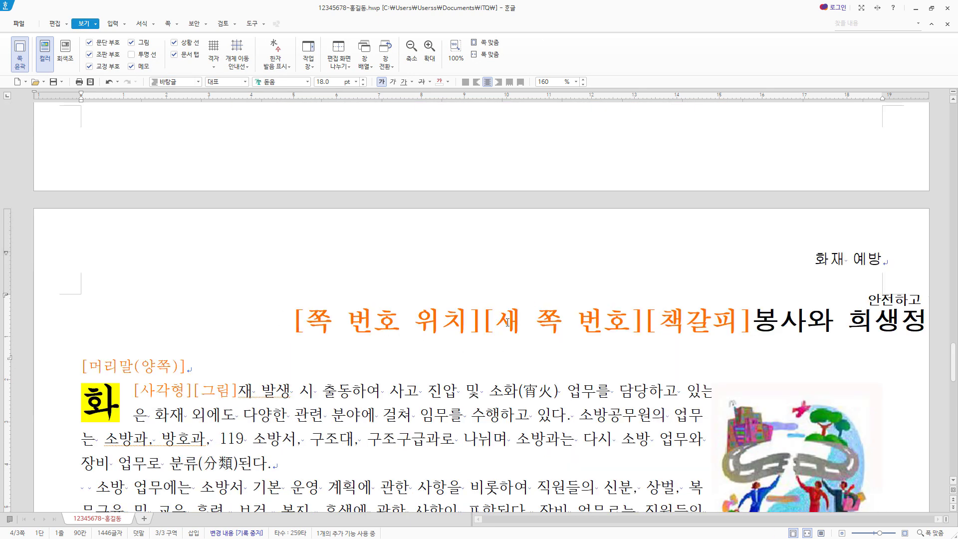
{"action": "left_click_drag", "start_coordinate": [294, 320], "coordinate": [617, 320]}
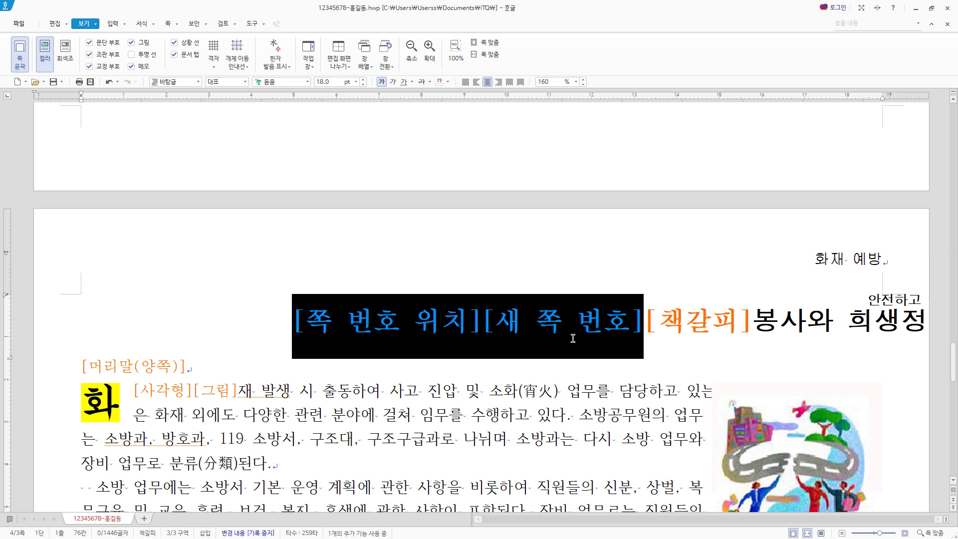
{"action": "left_click_drag", "start_coordinate": [954, 367], "coordinate": [954, 253]}
{"action": "scroll", "coordinate": [574, 375], "scroll_direction": "down", "scroll_amount": 20}
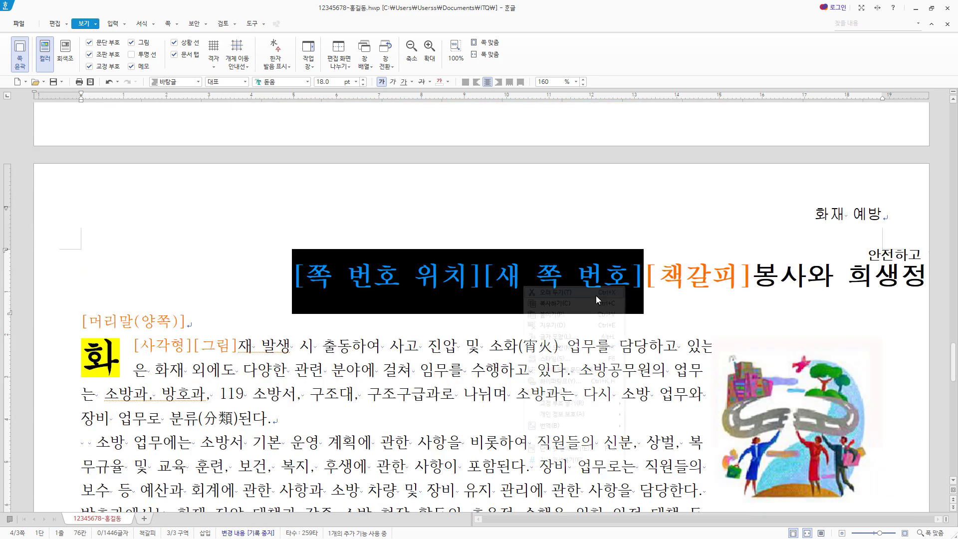
{"action": "right_click", "coordinate": [523, 286]}
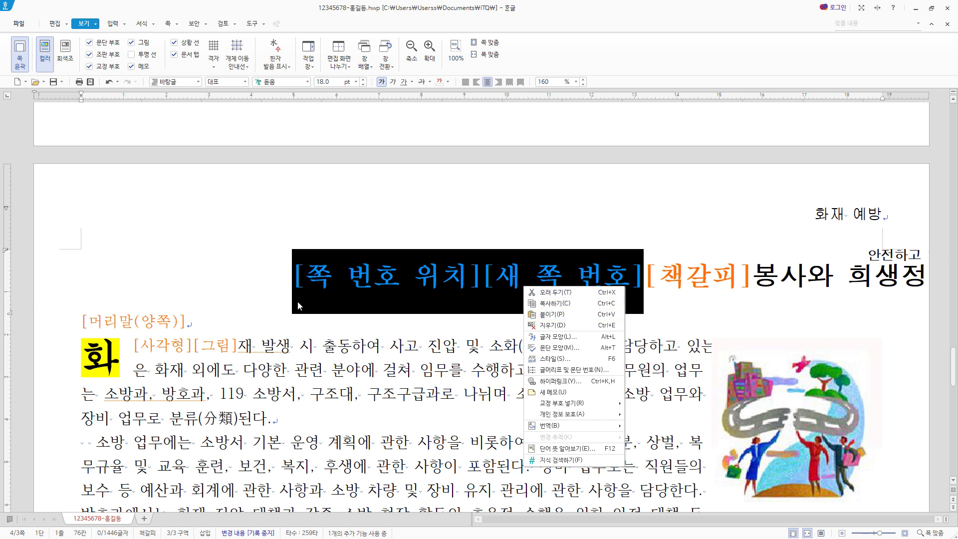
{"action": "key", "text": "Escape"}
{"action": "left_click", "coordinate": [268, 278]}
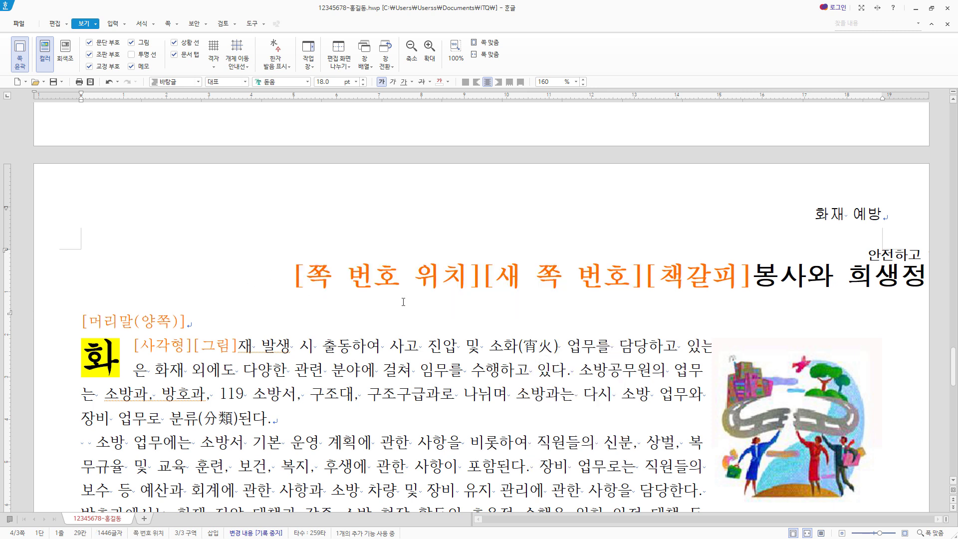
Check the page number at the foot of the last page and hide the control codes (조판 부호) again.
{"action": "left_click_drag", "start_coordinate": [953, 372], "coordinate": [952, 461]}
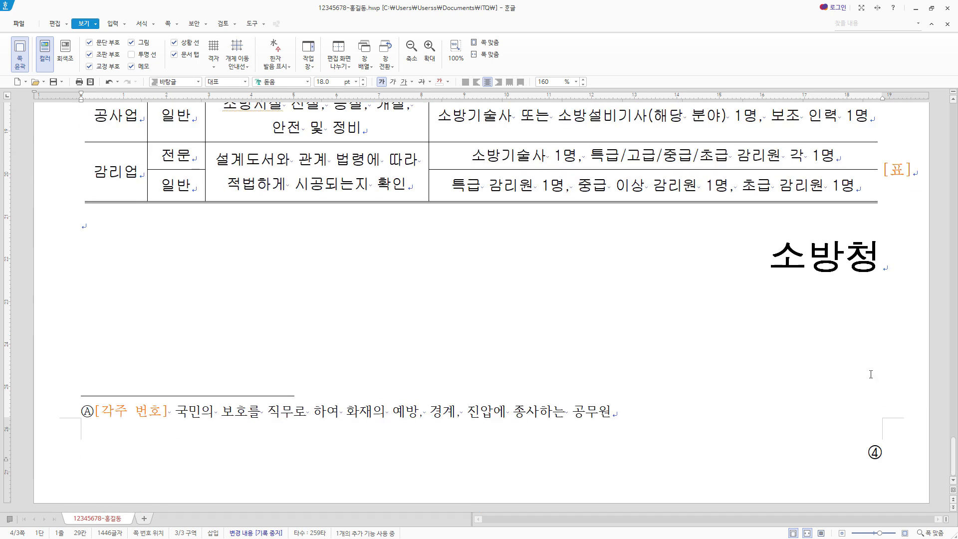
{"action": "left_click", "coordinate": [98, 55]}
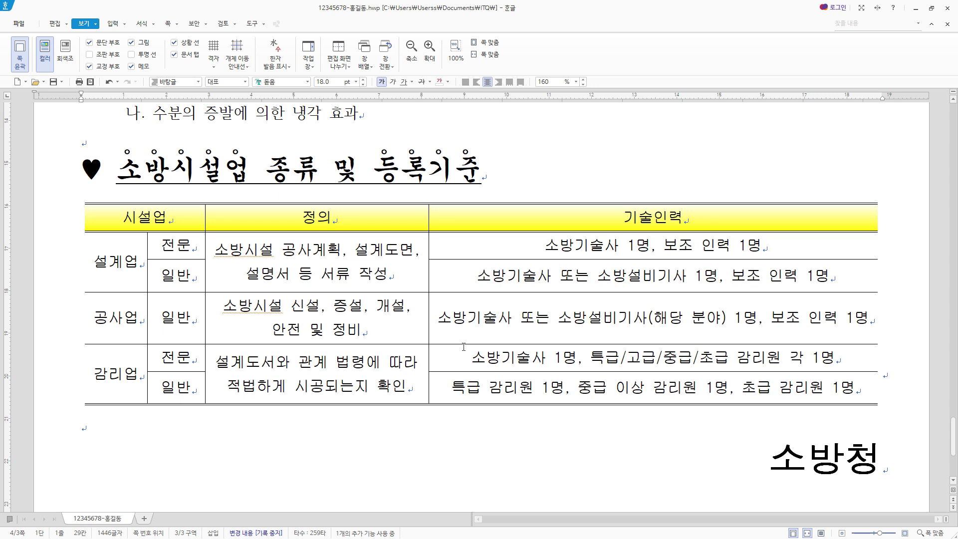
{"action": "scroll", "coordinate": [463, 347], "scroll_direction": "up", "scroll_amount": 3}
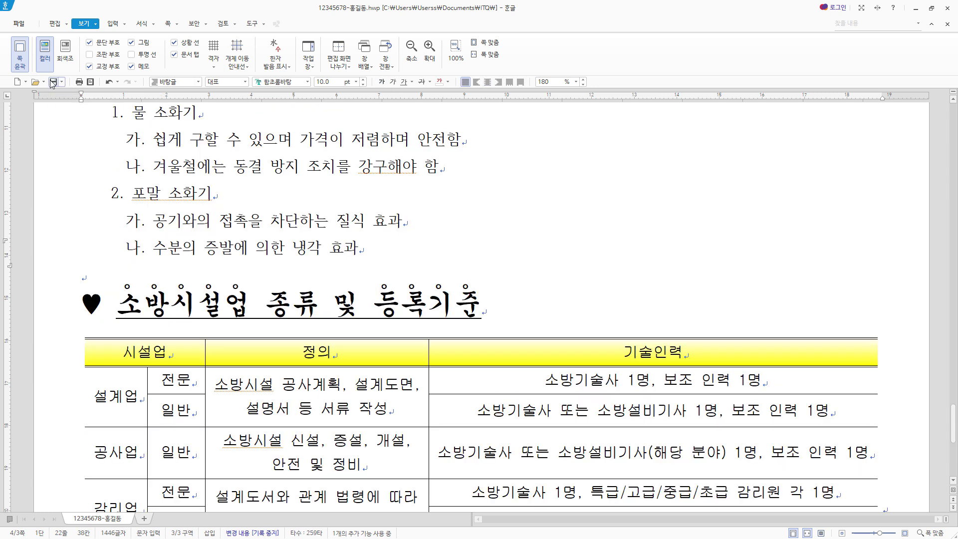